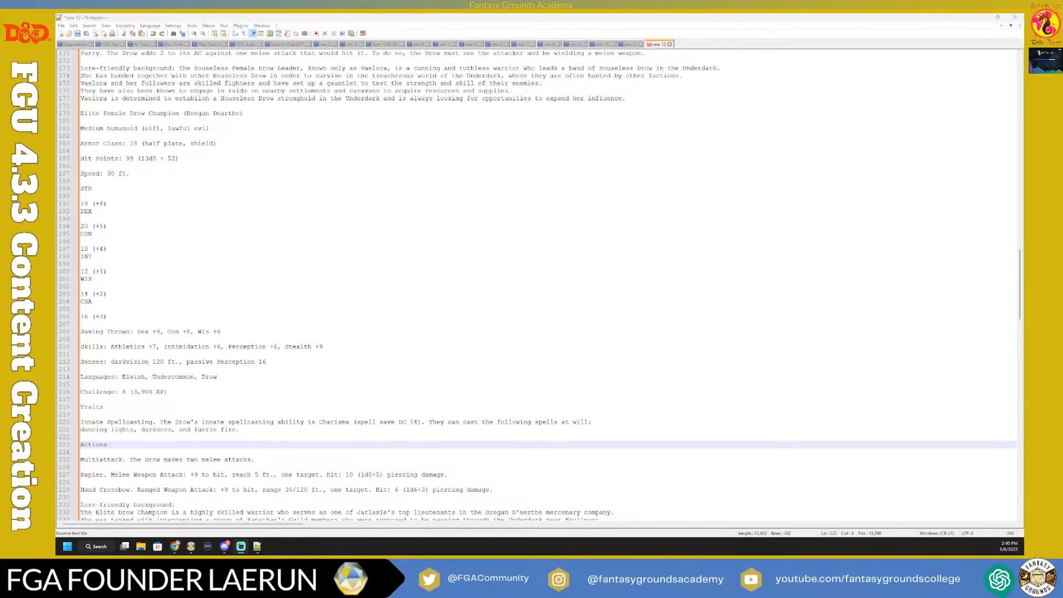
Step: Go back to the start of the adventure notes and examine the Underdark One-shot Adventure title and its introduction
scroll(199, 244, "up", 8)
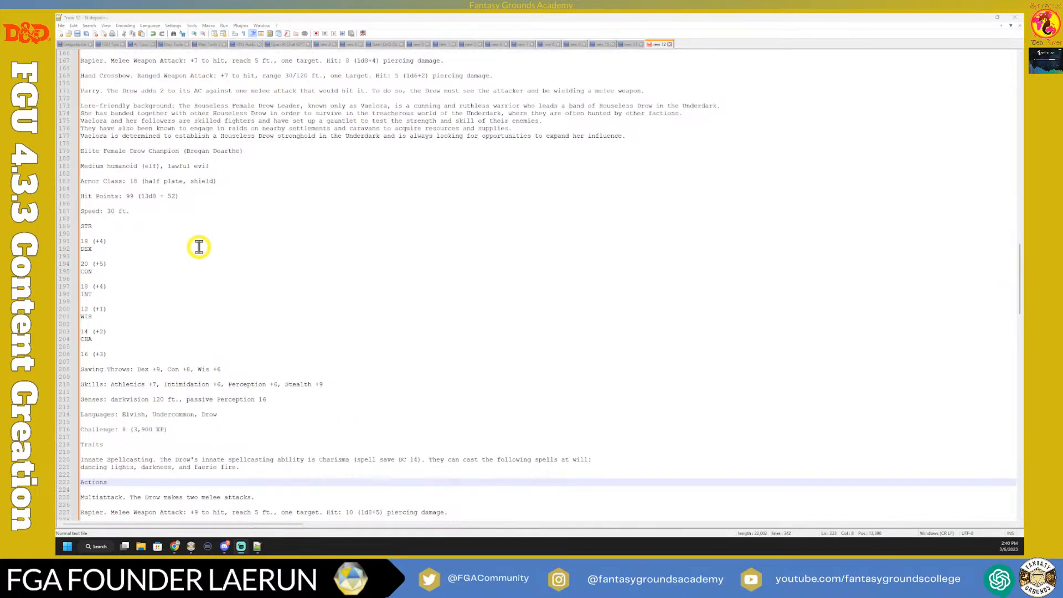
scroll(200, 246, "up", 15)
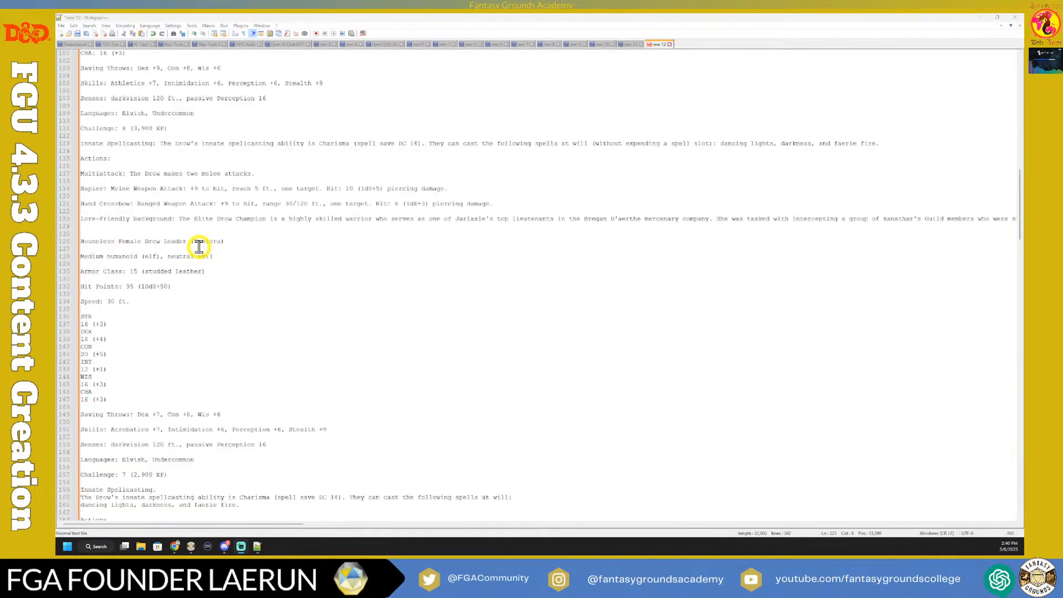
scroll(199, 247, "up", 20)
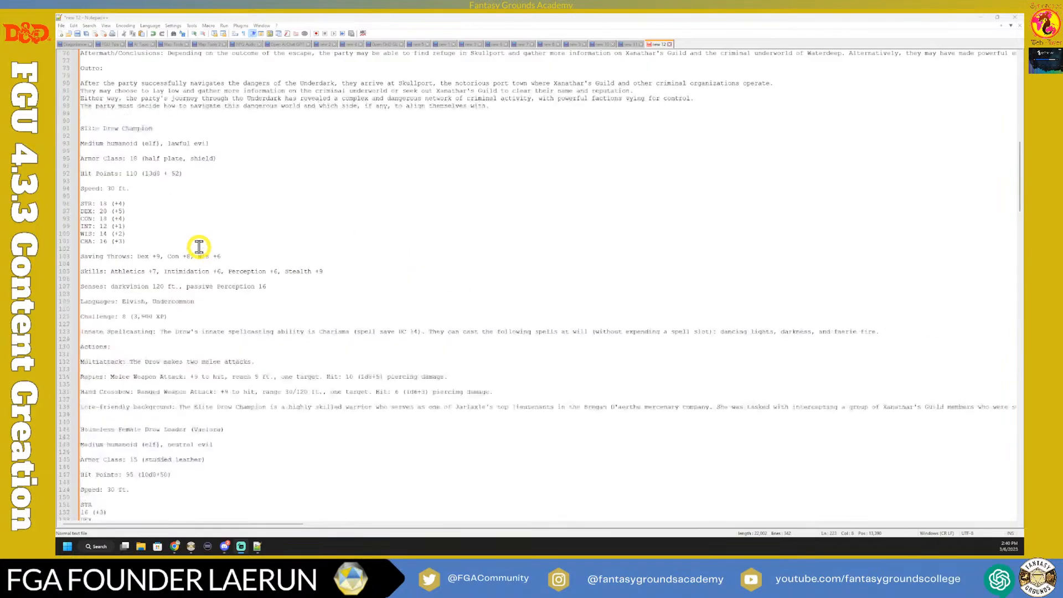
scroll(200, 246, "up", 10)
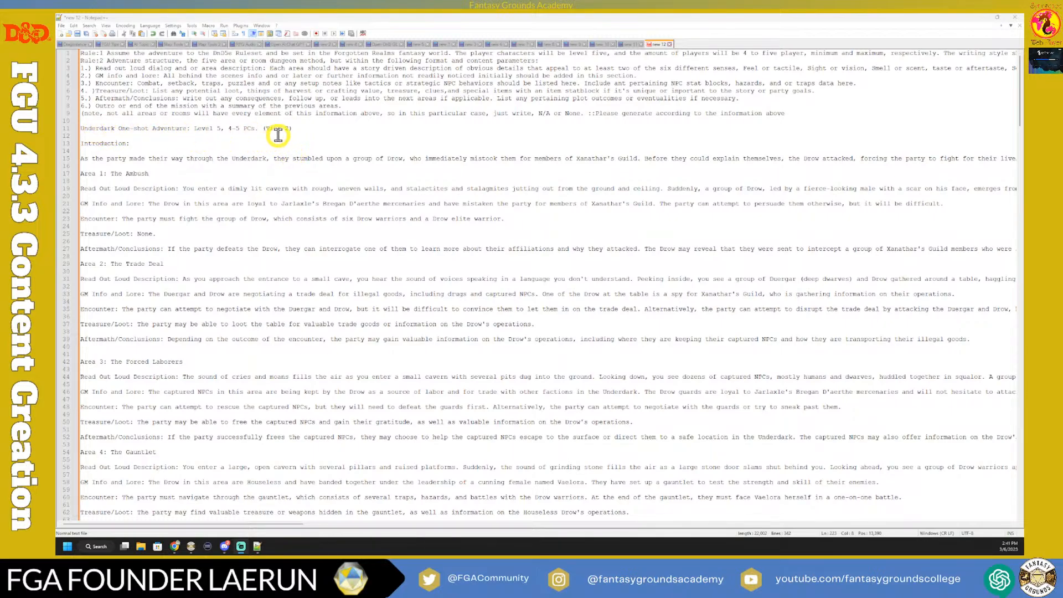
left_click_drag(292, 130, 80, 131)
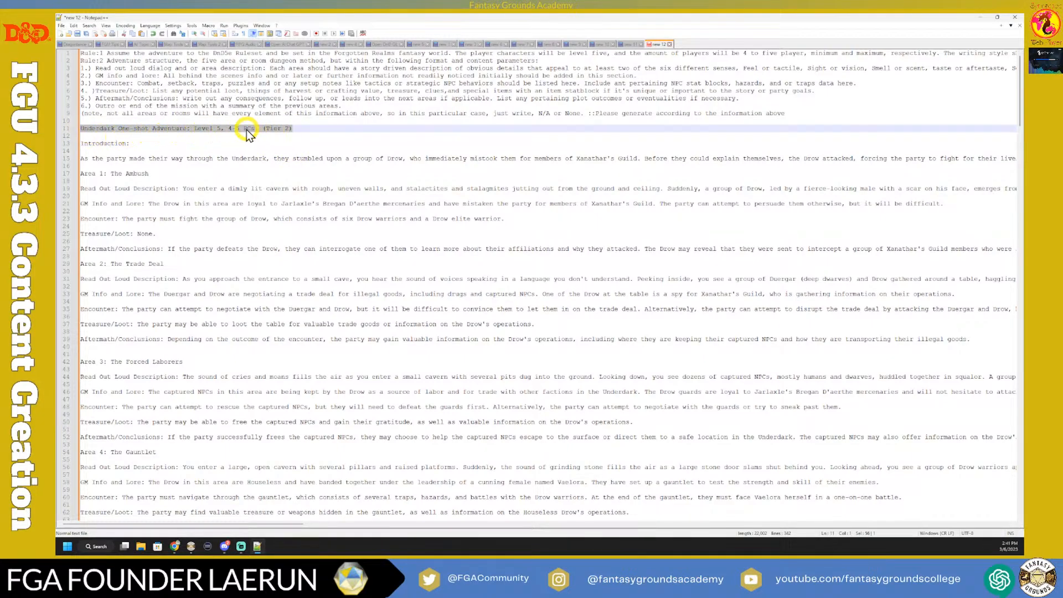
left_click(180, 143)
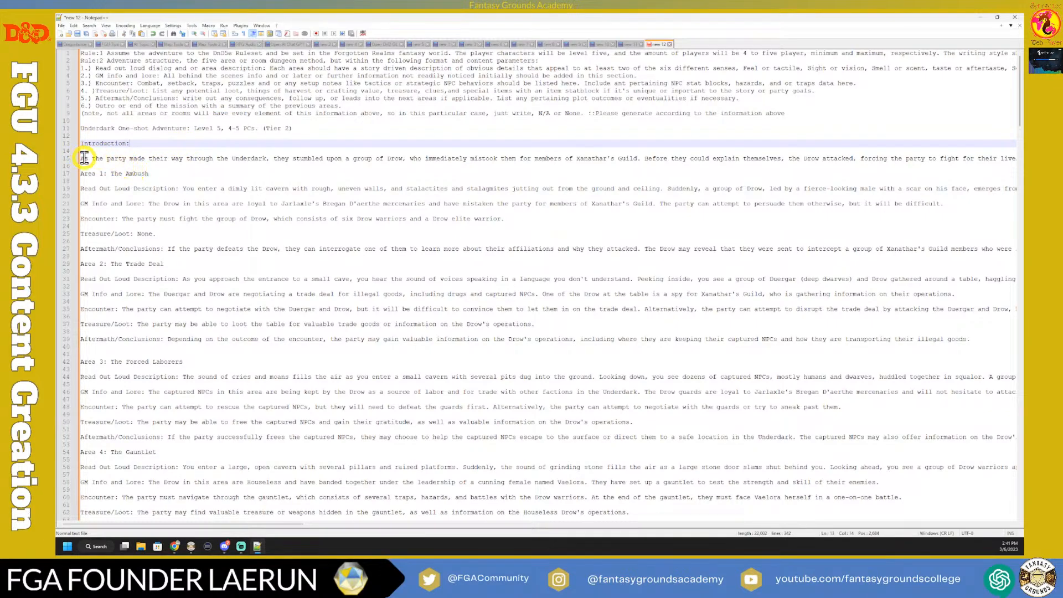
left_click(156, 150)
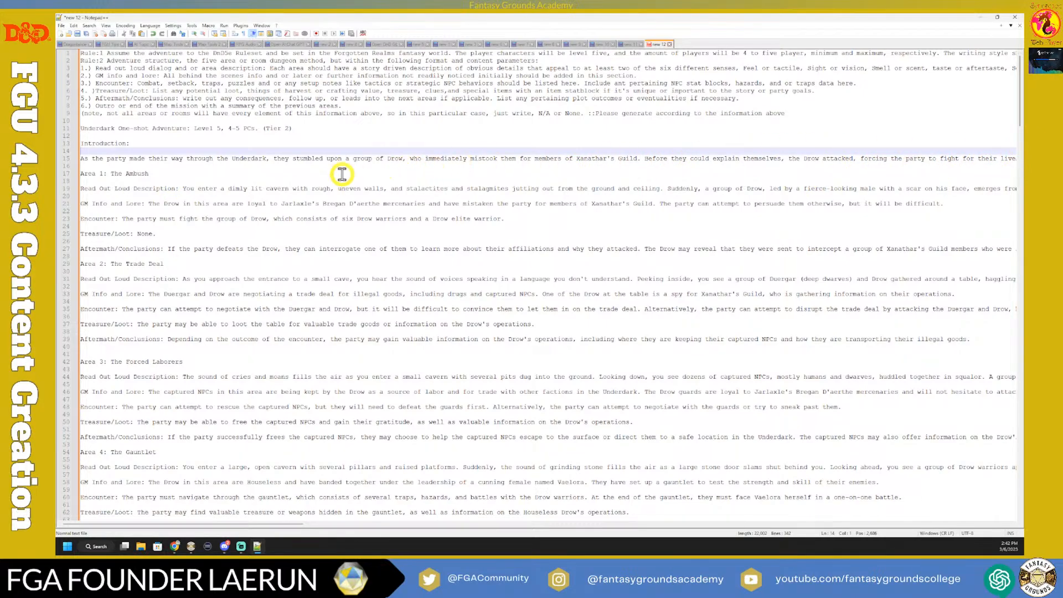
scroll(160, 174, "down", 1)
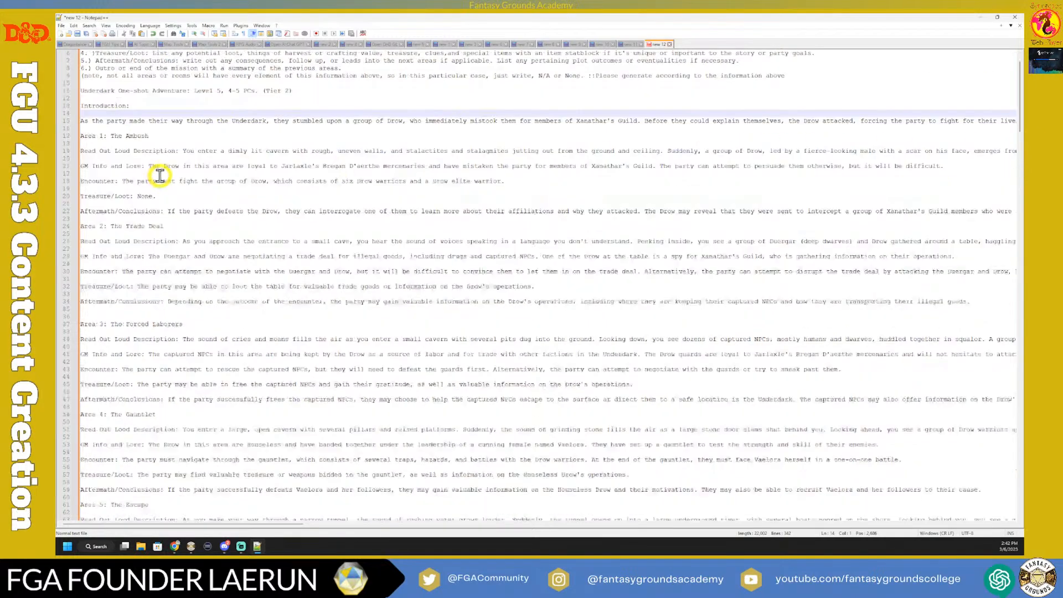
Step: Review the numbered structure rules from the read out loud description through encounter and treasure to aftermath at the start of the notes
scroll(145, 171, "up", 1)
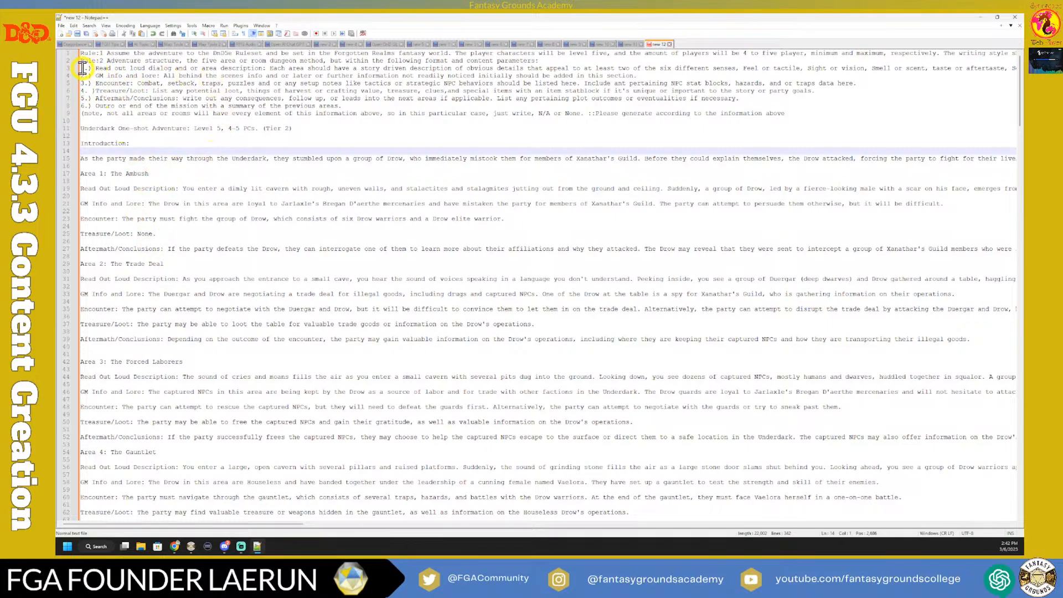
double_click(100, 69)
left_click_drag(101, 67, 112, 67)
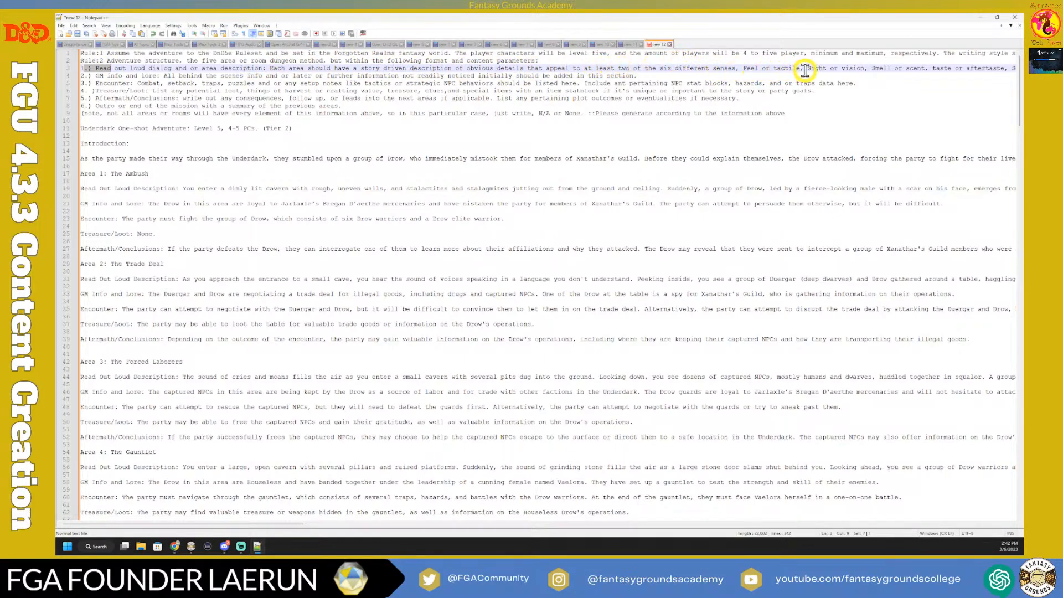
left_click(407, 76)
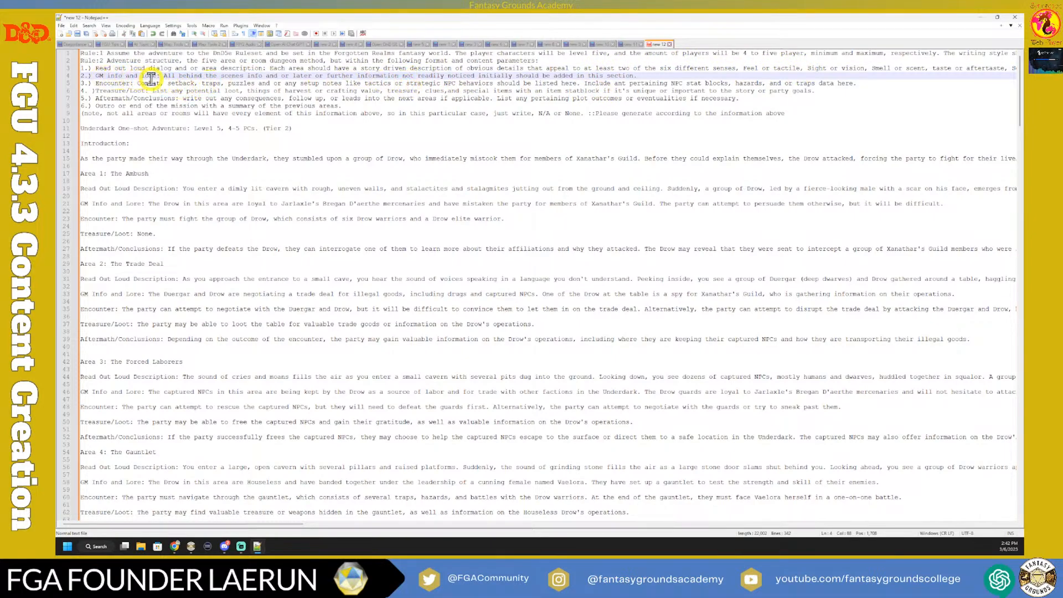
left_click(184, 83)
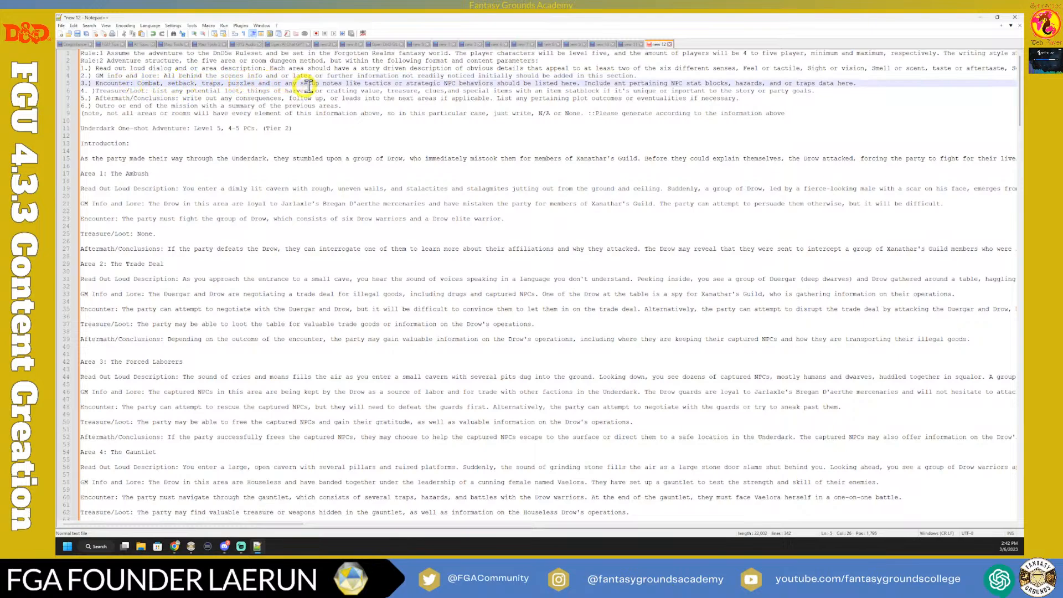
left_click(154, 90)
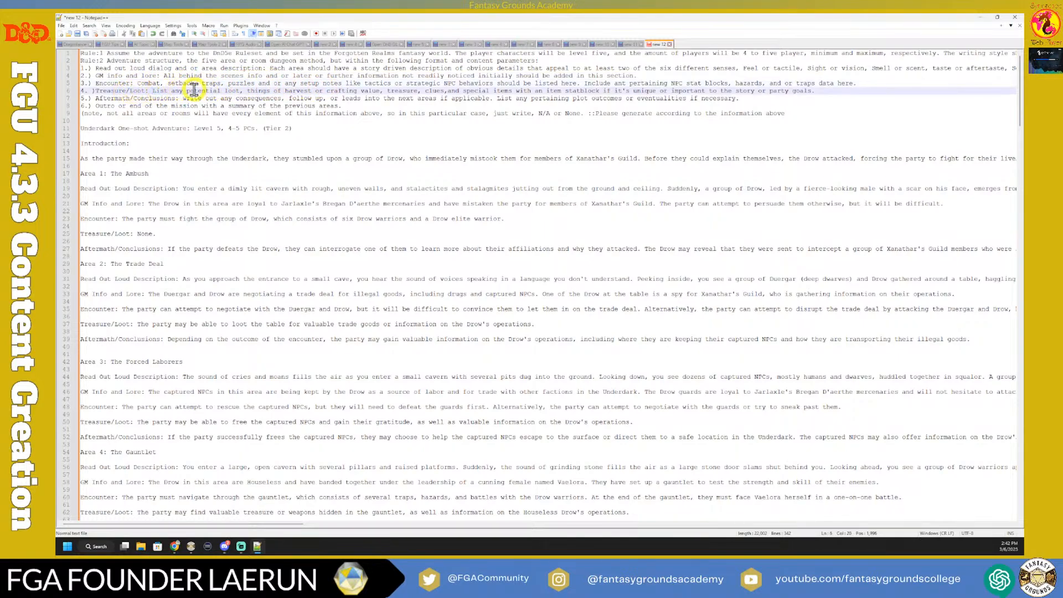
left_click(159, 98)
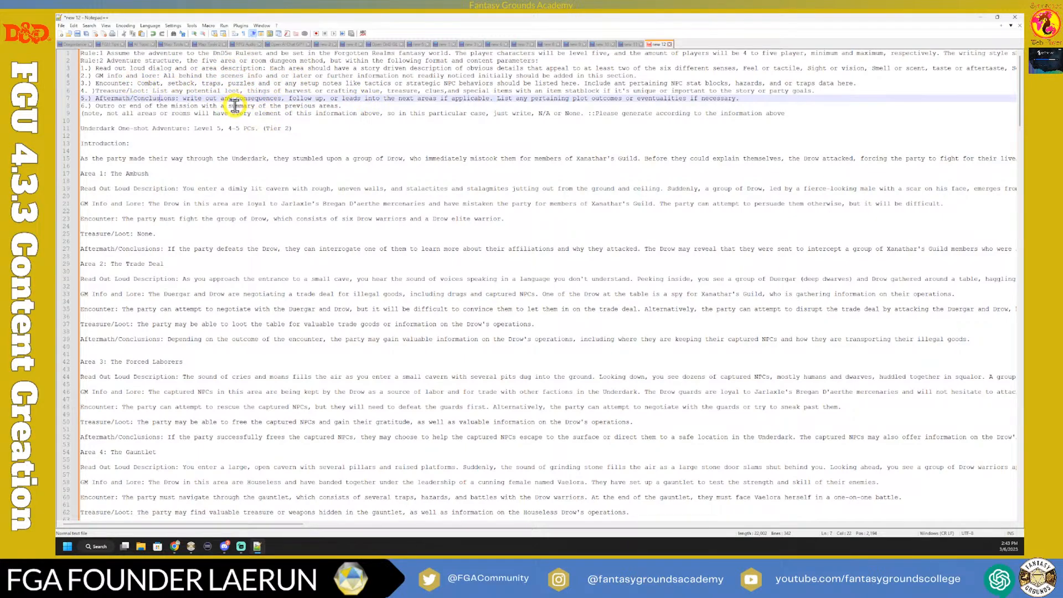
Step: Read through the adventure sections for Area 2: The Trade Deal and Area 3: The Forced Laborers
scroll(244, 119, "down", 2)
scroll(166, 182, "down", 2)
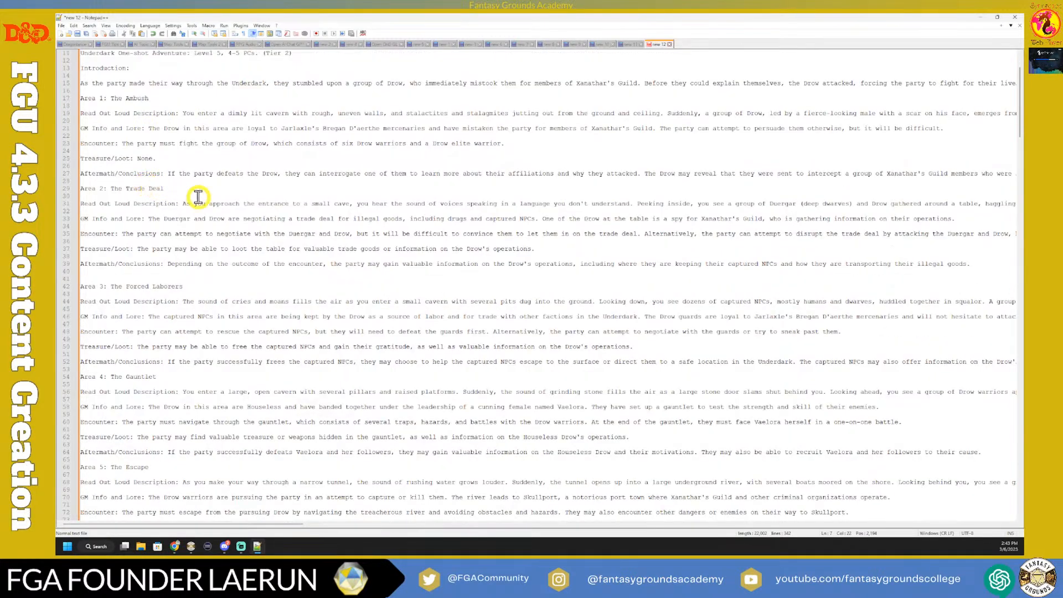
left_click_drag(191, 189, 73, 188)
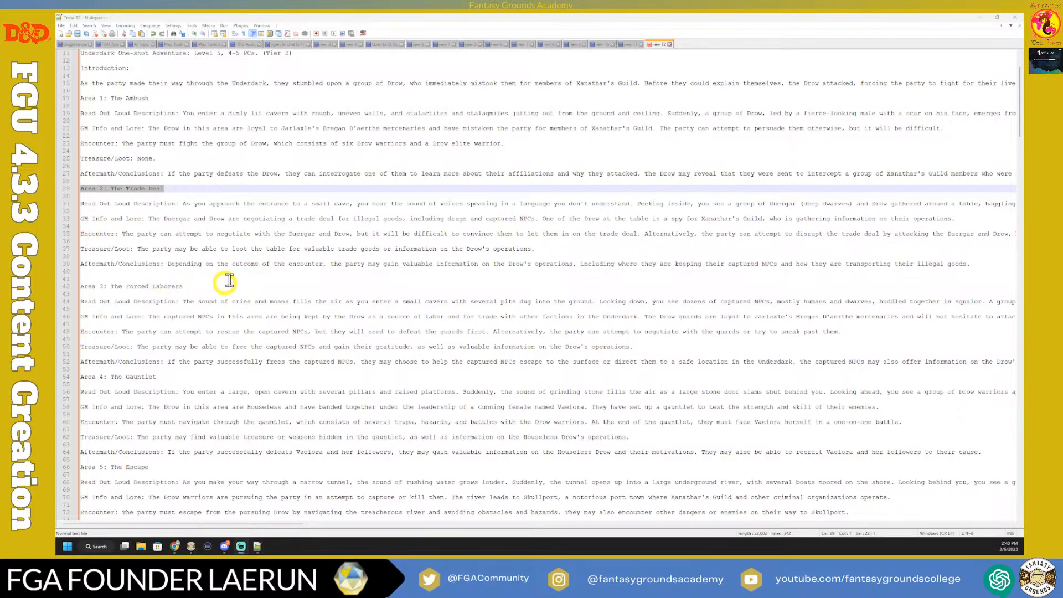
scroll(213, 289, "down", 1)
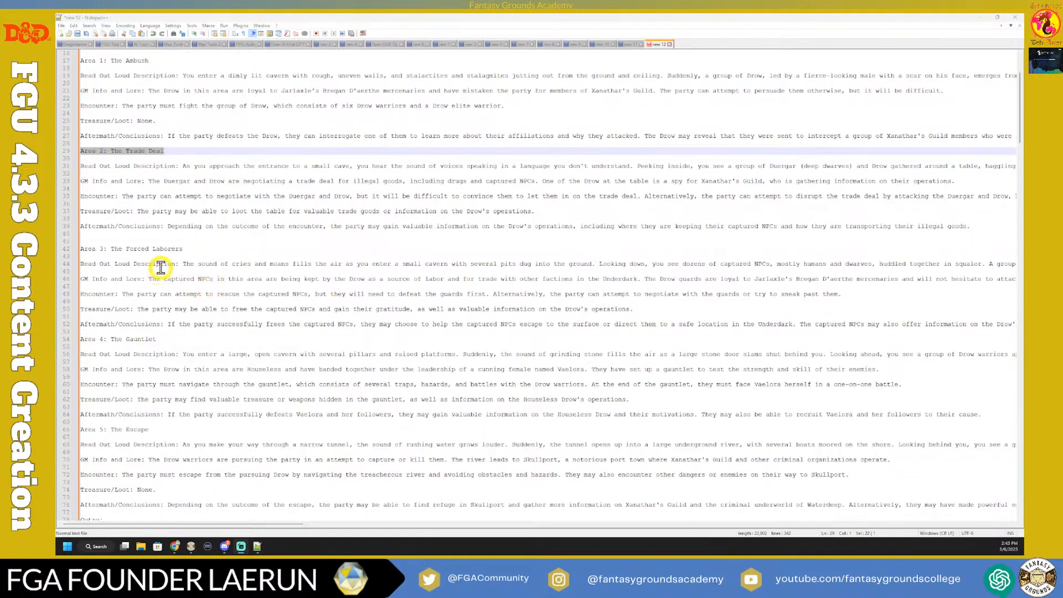
left_click_drag(188, 251, 135, 255)
left_click(107, 248)
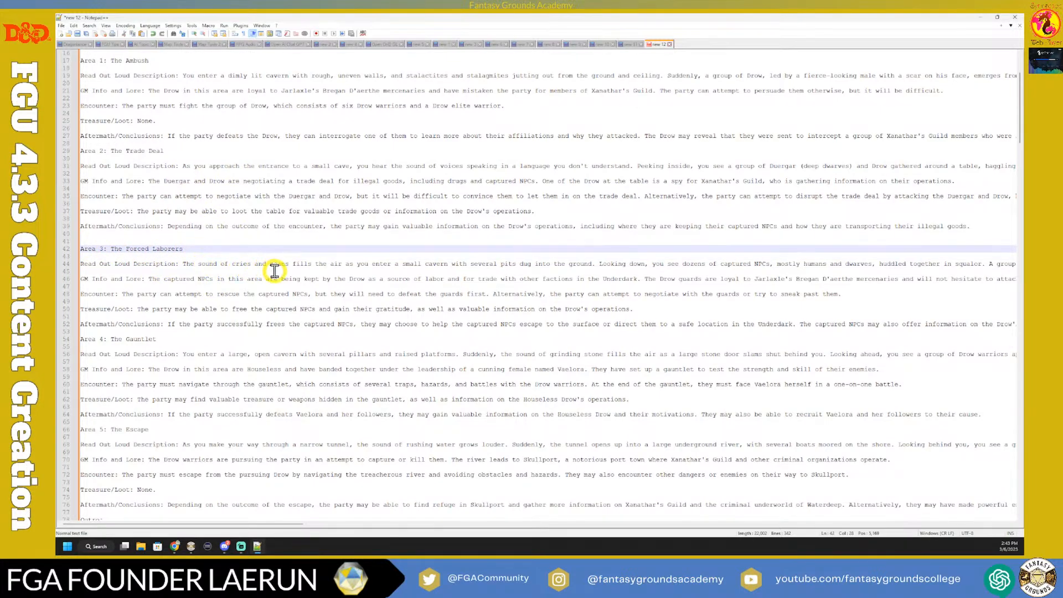
left_click(213, 279)
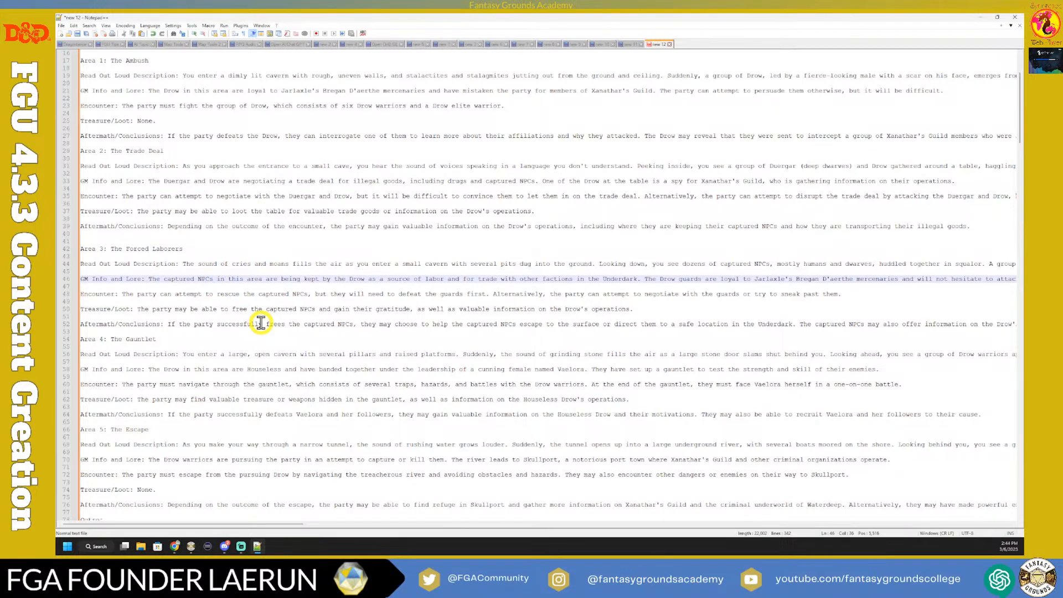
Step: Examine Area 4: The Gauntlet and highlight every mention of the Houseless Drow leader's name
scroll(255, 318, "down", 2)
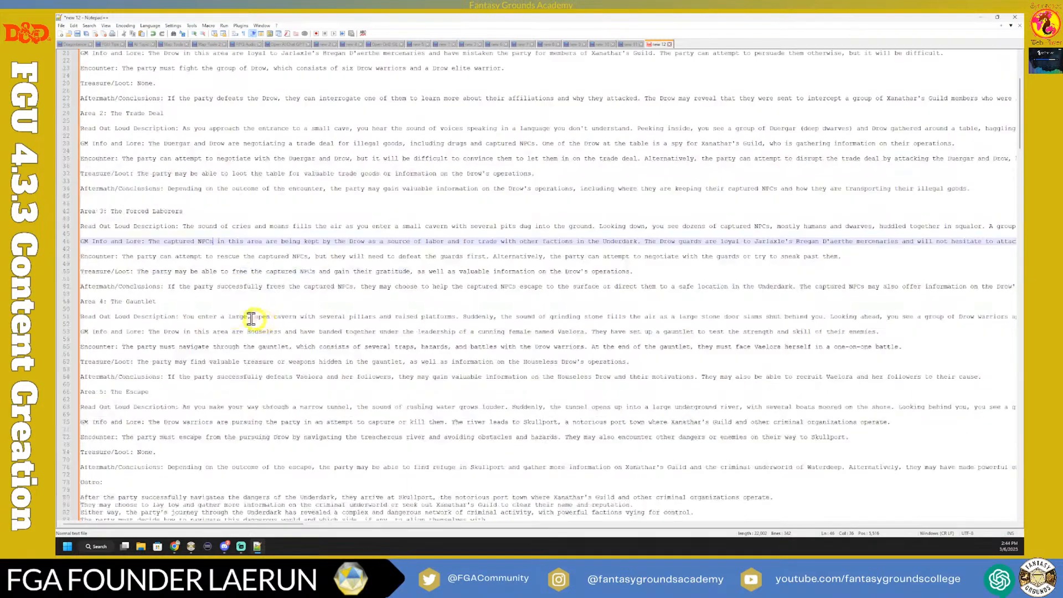
left_click(179, 302)
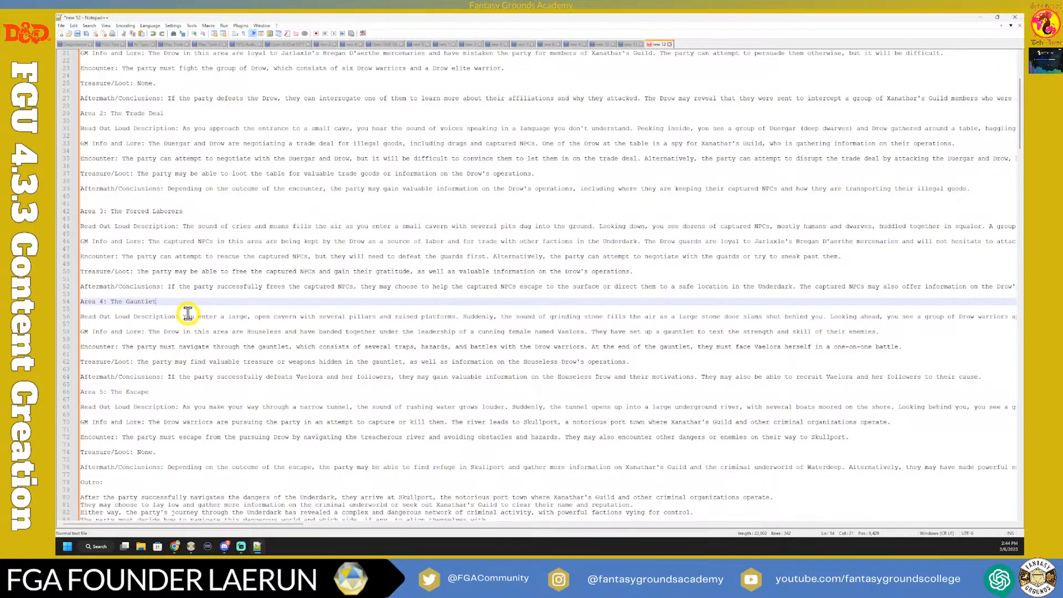
scroll(188, 314, "down", 2)
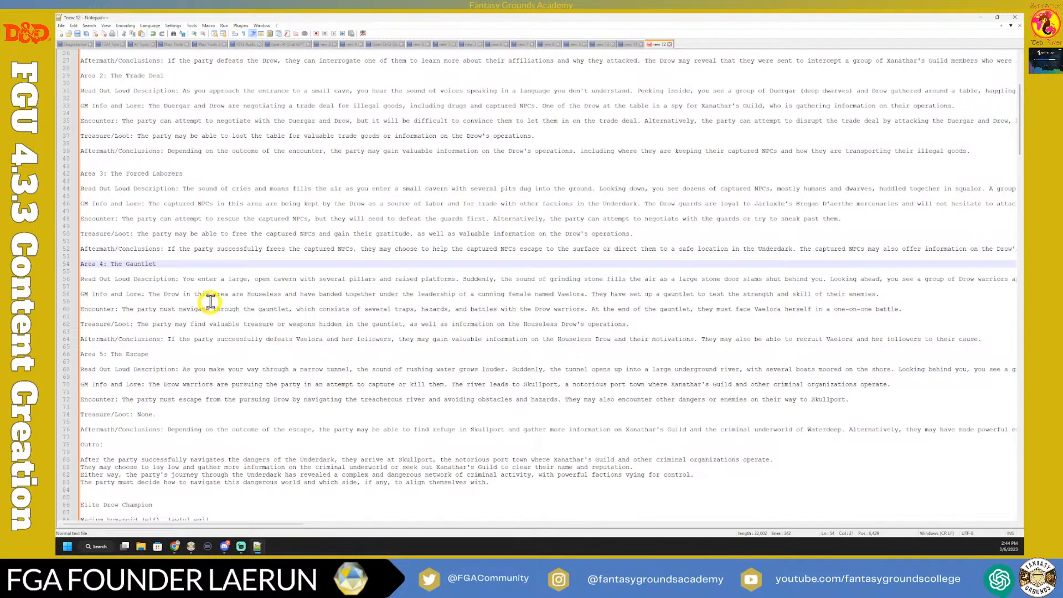
left_click_drag(589, 294, 562, 294)
left_click(592, 306)
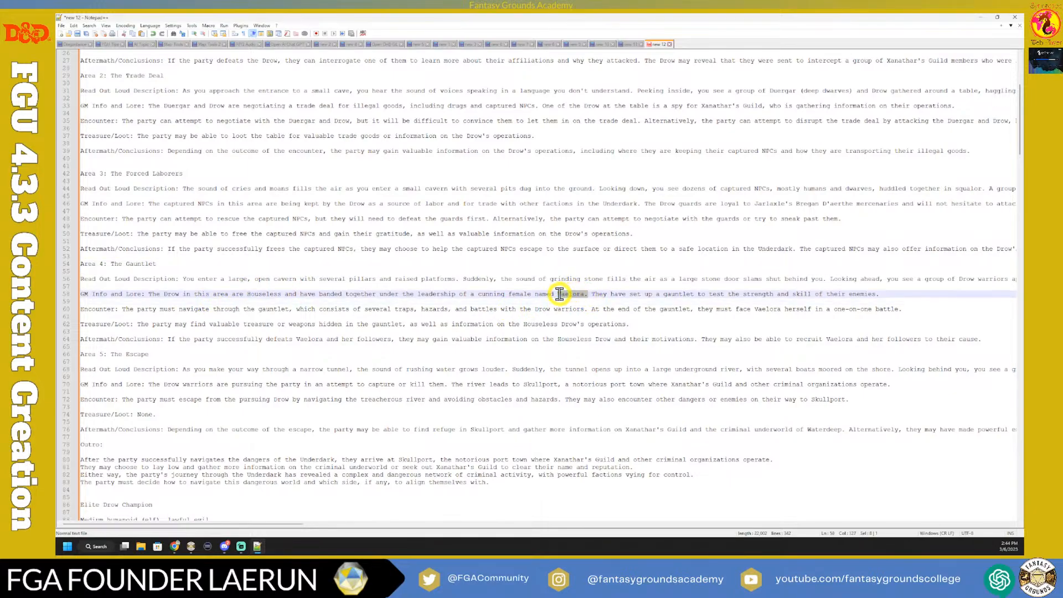
left_click(564, 303)
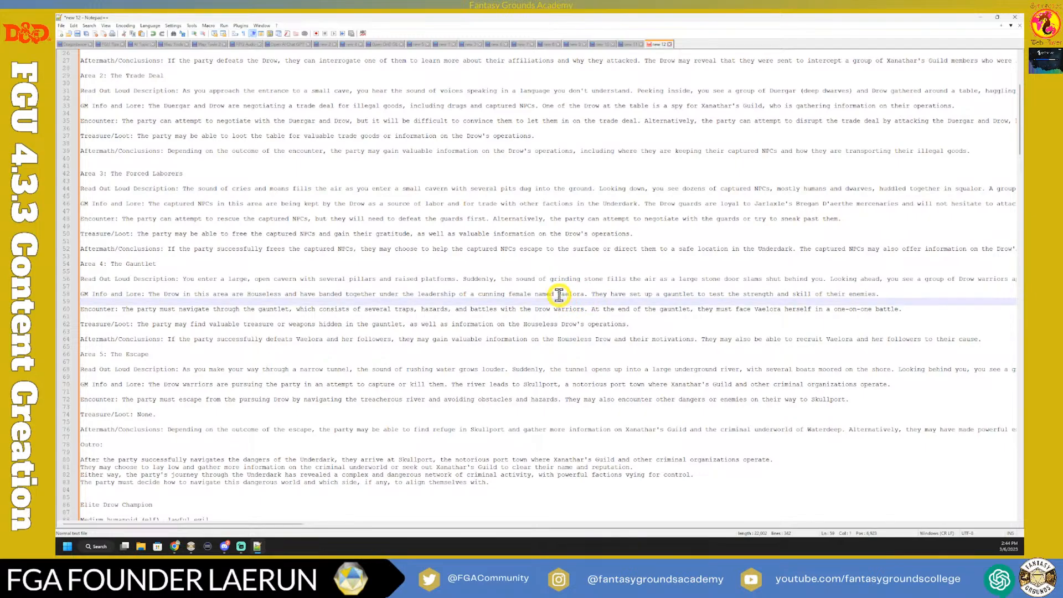
left_click(558, 294)
left_click_drag(558, 295, 582, 294)
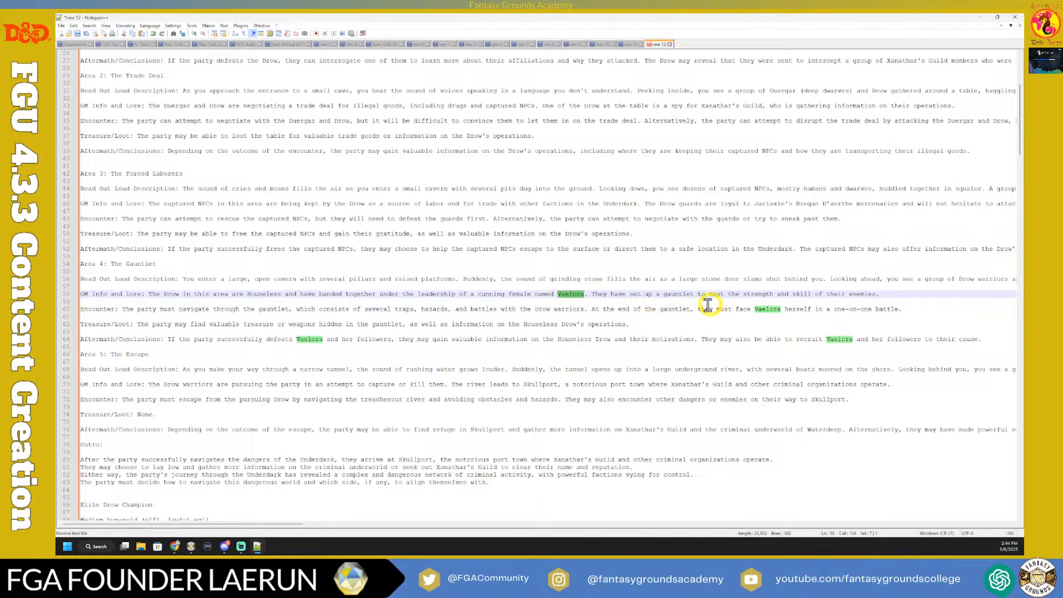
left_click(573, 323)
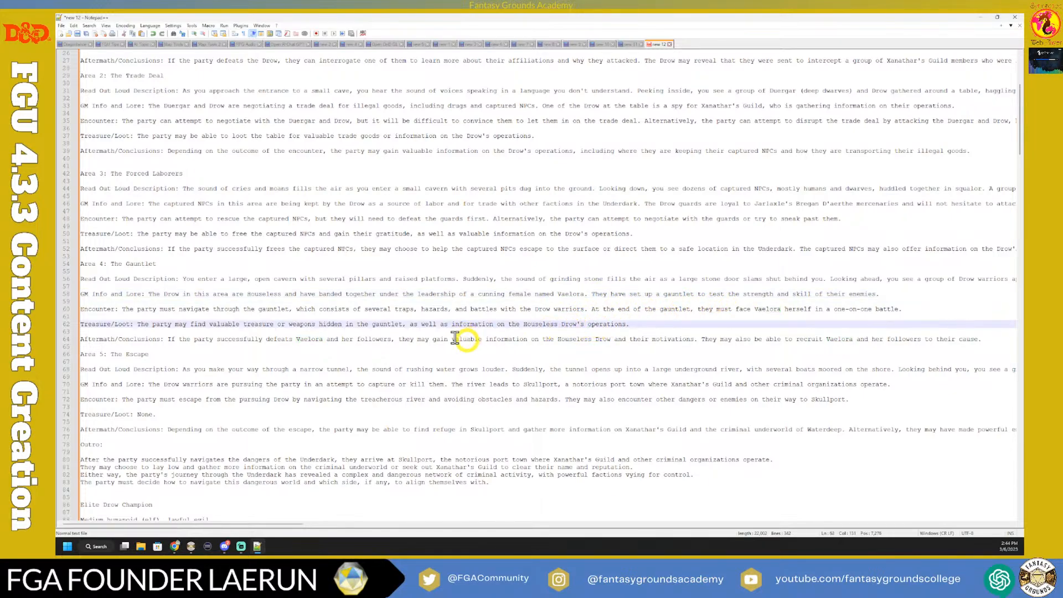
Step: Read Area 5: The Escape and the adventure's outro about the arrival at Skullport
scroll(397, 336, "down", 2)
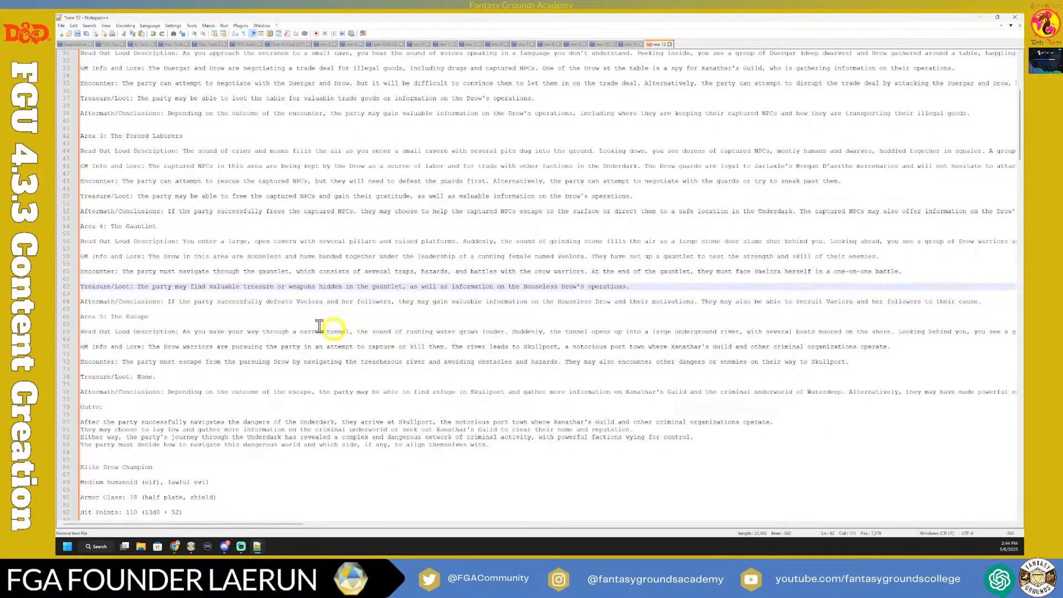
left_click(172, 316)
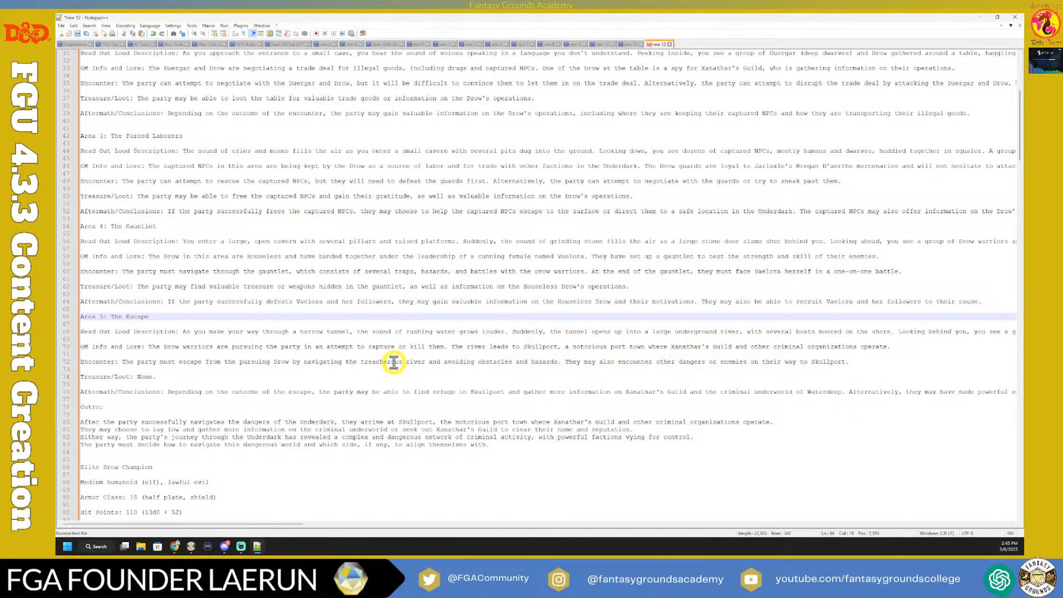
scroll(368, 360, "down", 2)
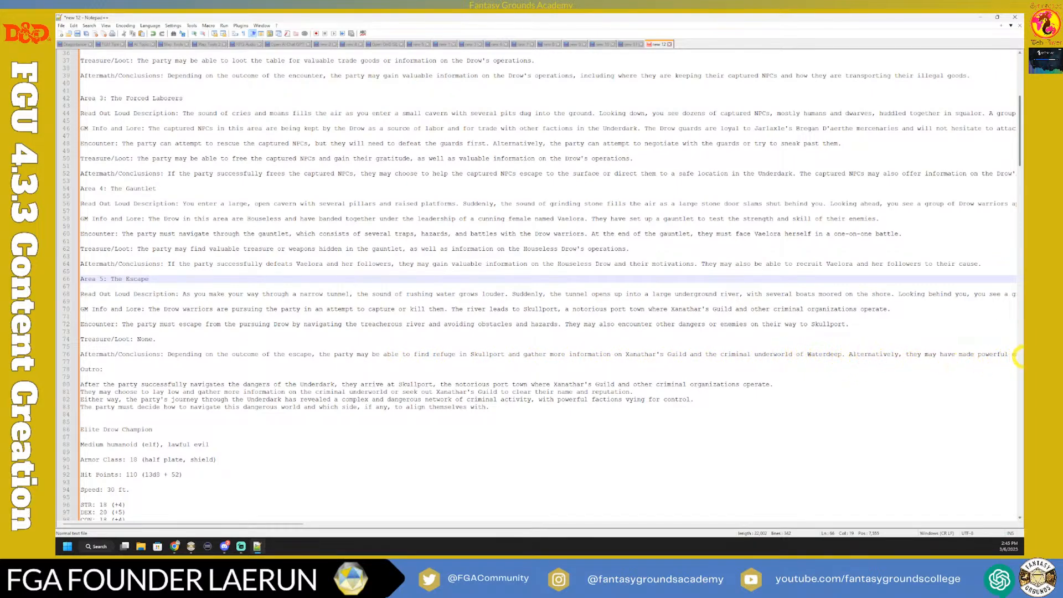
scroll(510, 353, "down", 2)
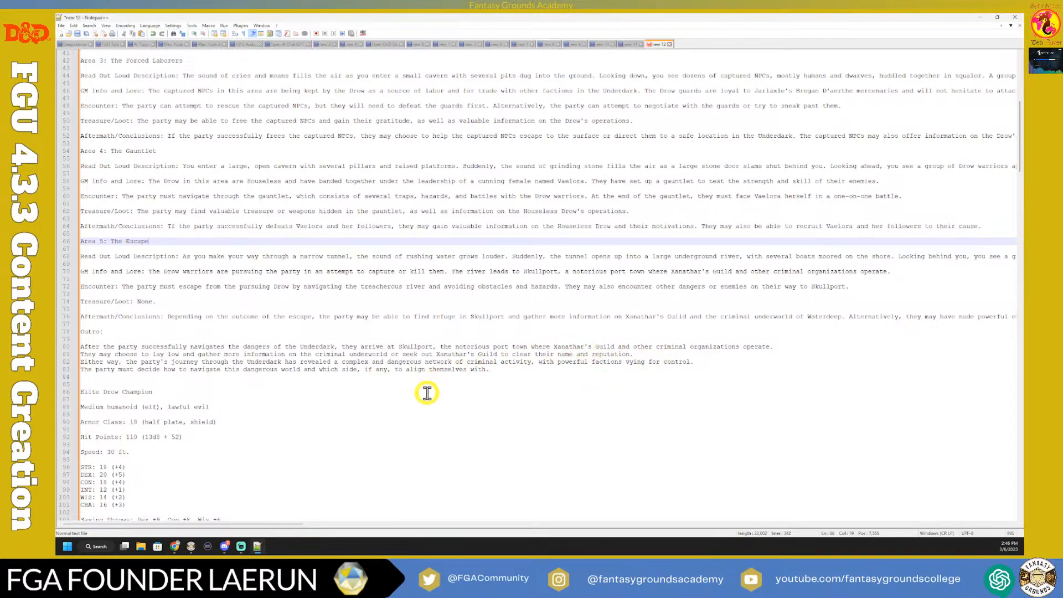
scroll(421, 396, "down", 2)
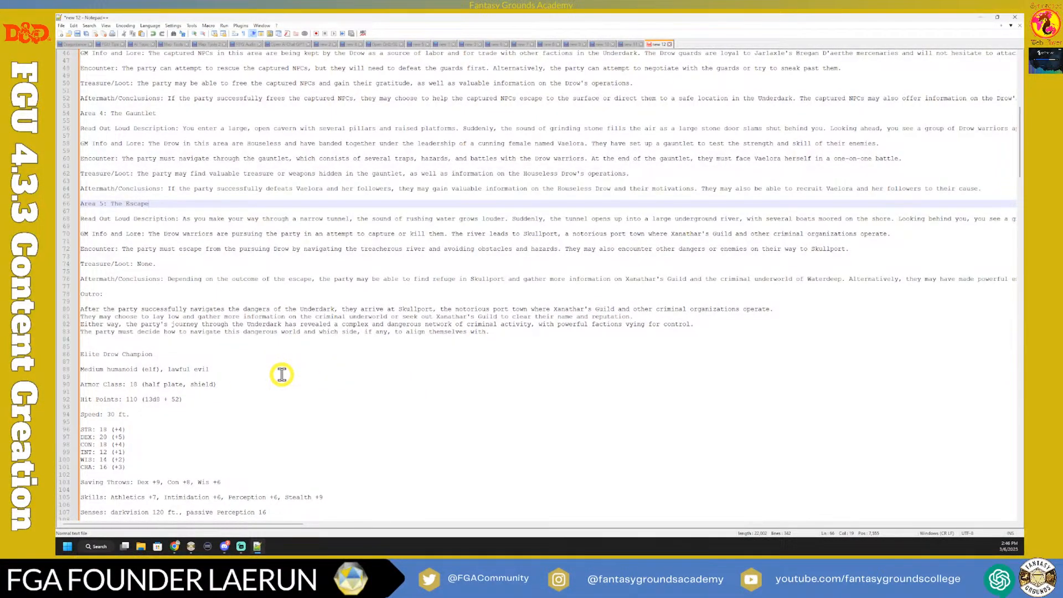
Step: Enlarge the text and examine the Elite Drow Champion stat block, from its armor class and ability scores to its actions
scroll(285, 371, "up", 1)
scroll(355, 381, "down", 2)
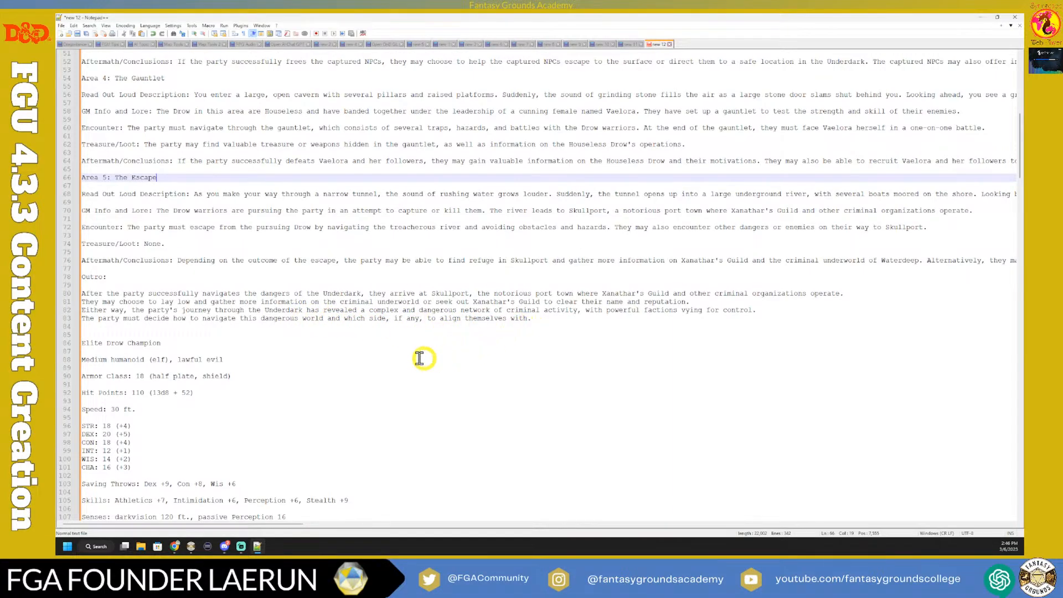
scroll(402, 361, "down", 3)
scroll(403, 360, "down", 5)
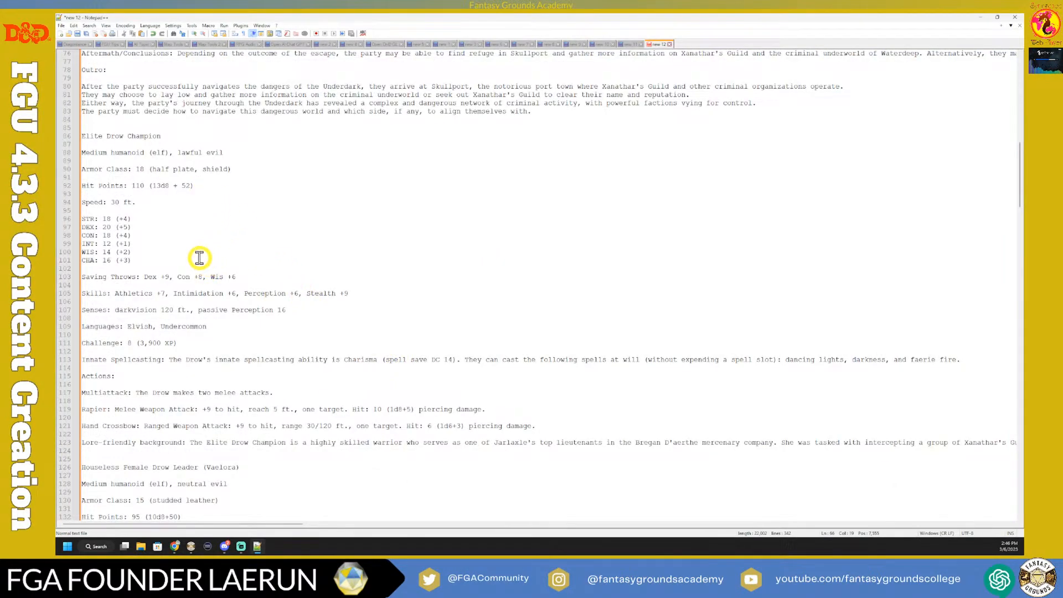
left_click_drag(161, 136, 89, 136)
left_click(217, 209)
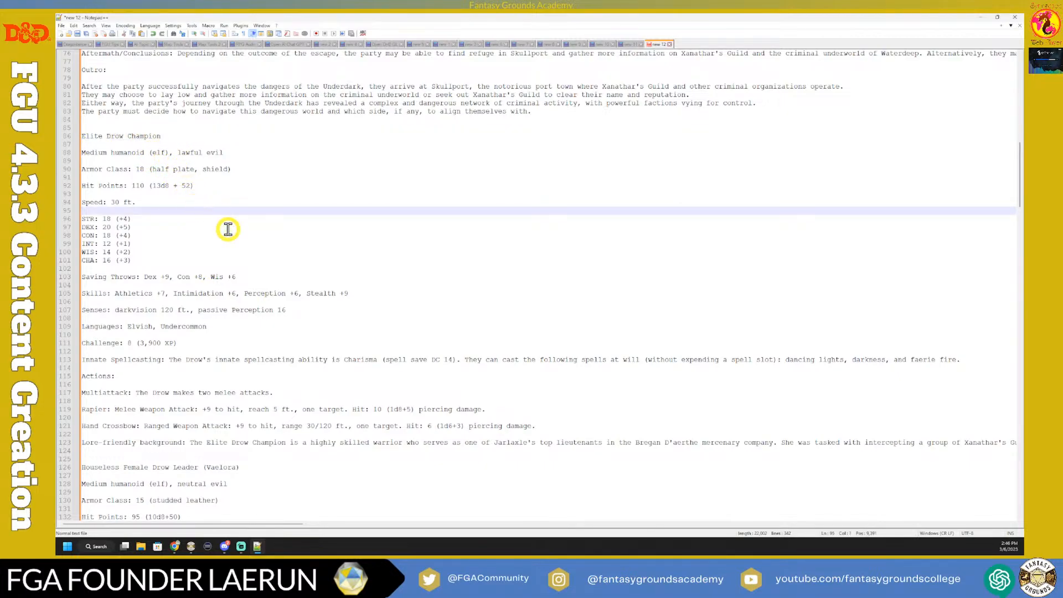
scroll(228, 230, "down", 2)
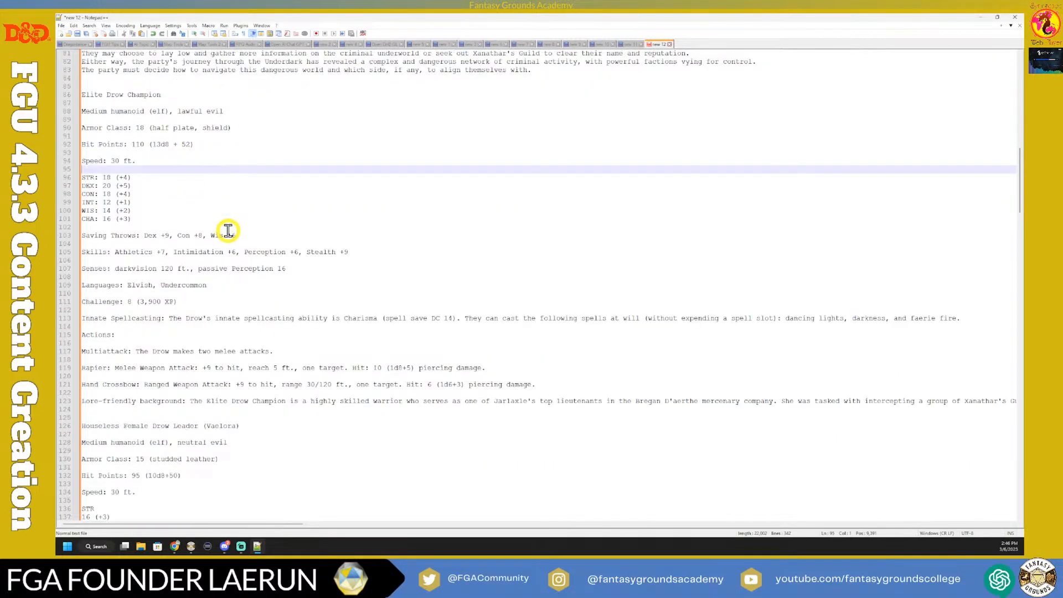
Step: Review the Elite Drow Champion's innate spellcasting, actions and lore-friendly background
left_click(278, 328)
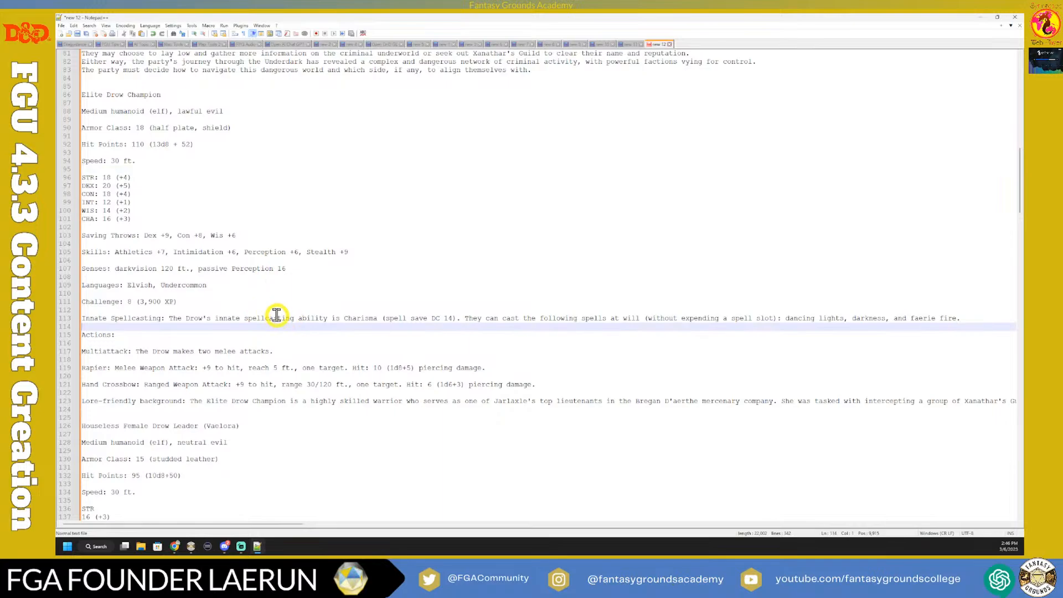
scroll(260, 291, "down", 2)
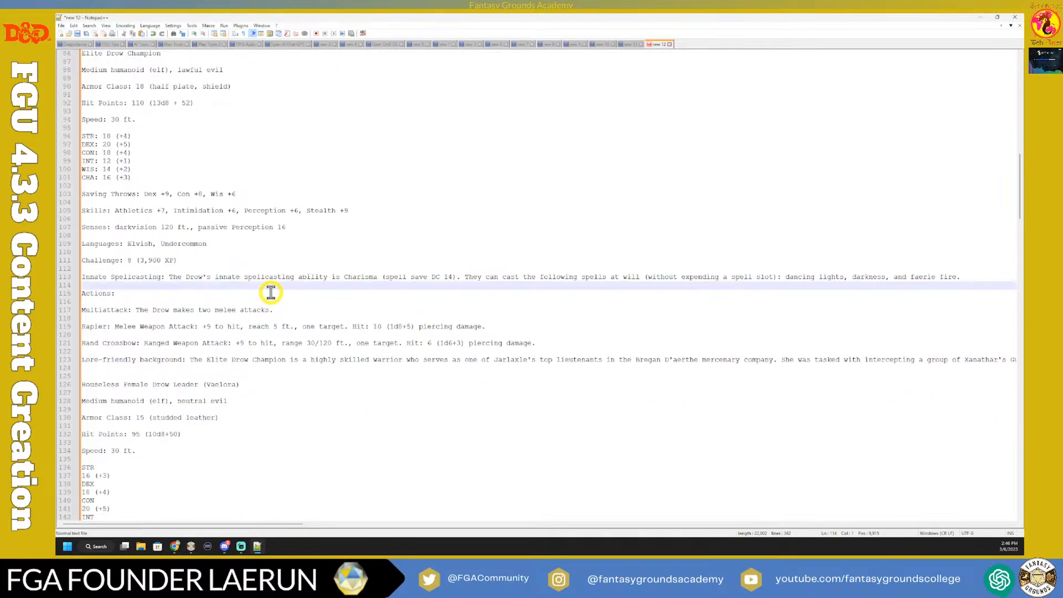
scroll(271, 292, "down", 2)
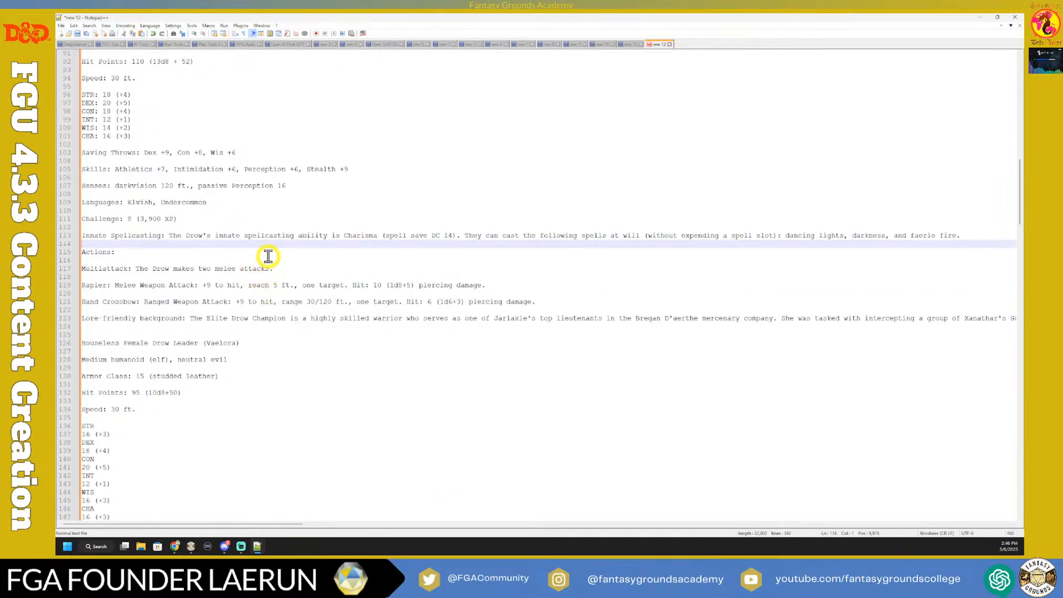
scroll(267, 255, "down", 2)
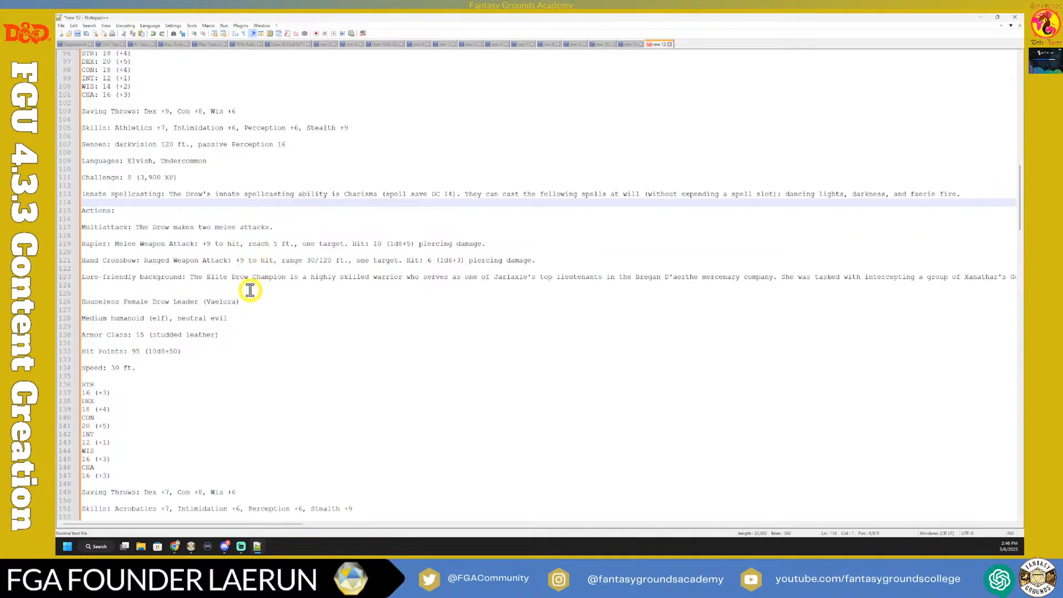
Step: Highlight the Houseless Female Drow Leader heading and examine her stat block from armor class through ability scores, spellcasting and actions
left_click(247, 292)
scroll(255, 297, "down", 2)
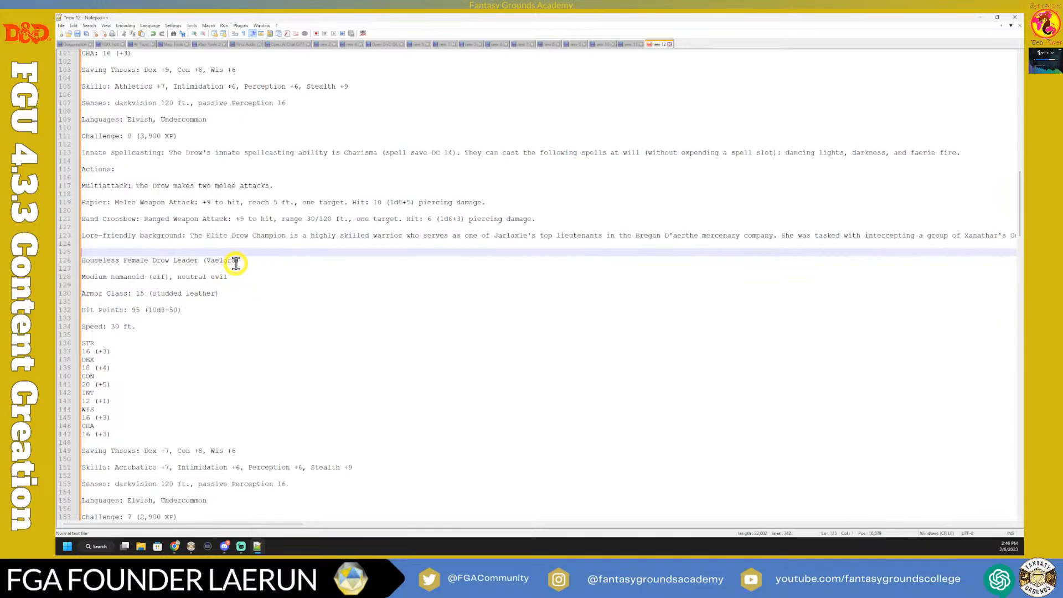
left_click_drag(238, 261, 81, 261)
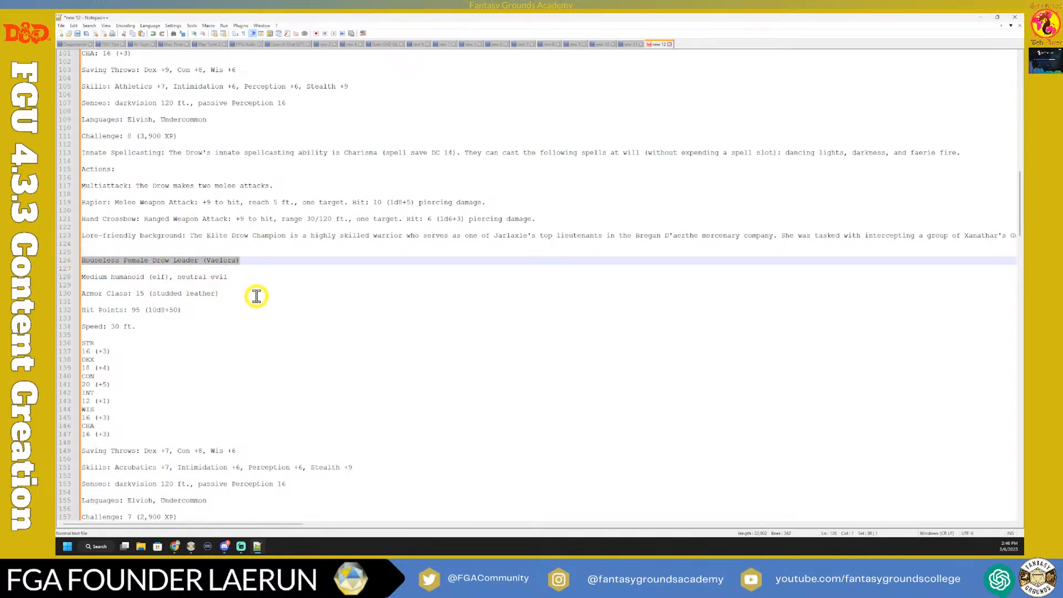
scroll(257, 297, "down", 2)
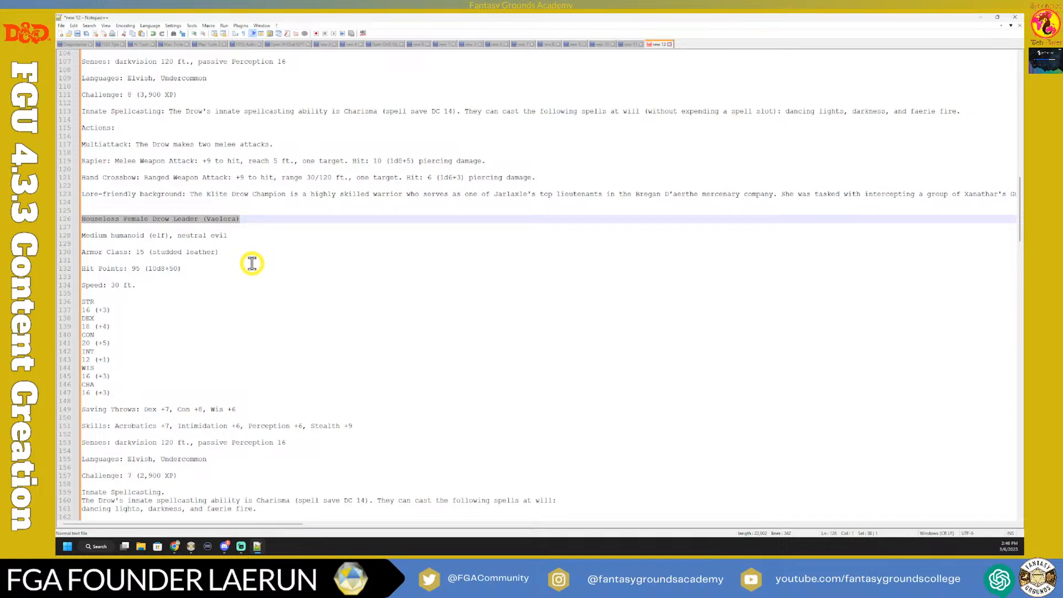
left_click(237, 292)
scroll(238, 280, "down", 4)
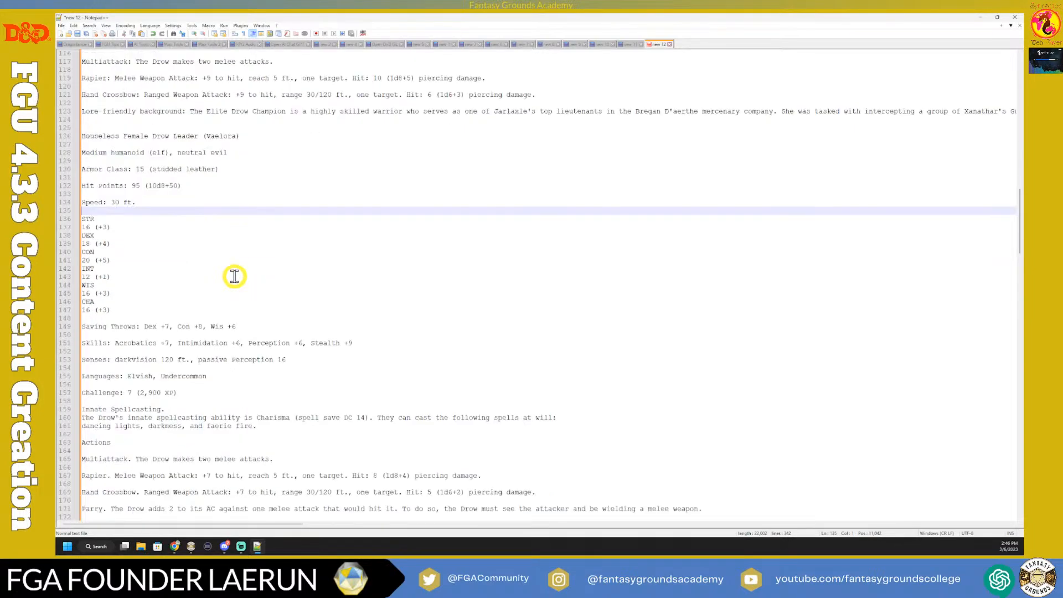
scroll(233, 277, "down", 2)
scroll(260, 321, "down", 4)
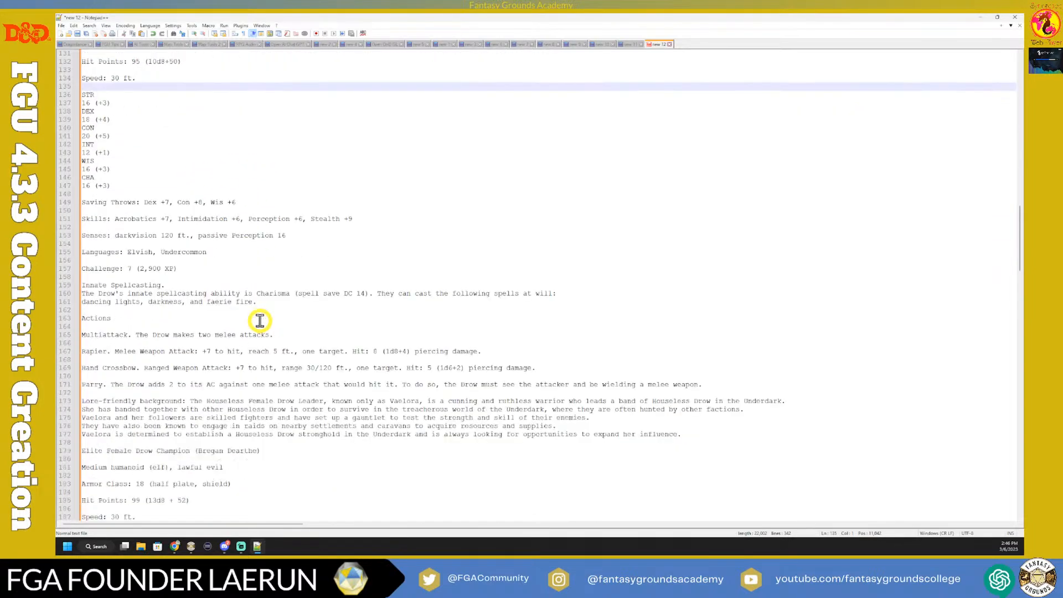
scroll(260, 320, "down", 3)
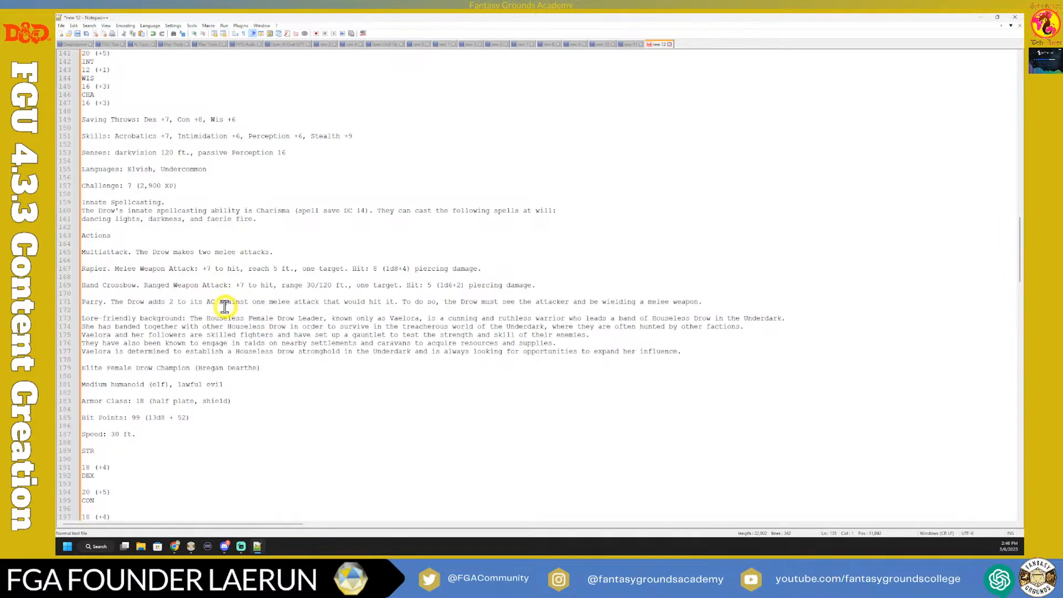
Step: Highlight and read the lore-friendly background of the Houseless Female Drow Leader
left_click_drag(190, 318, 470, 348)
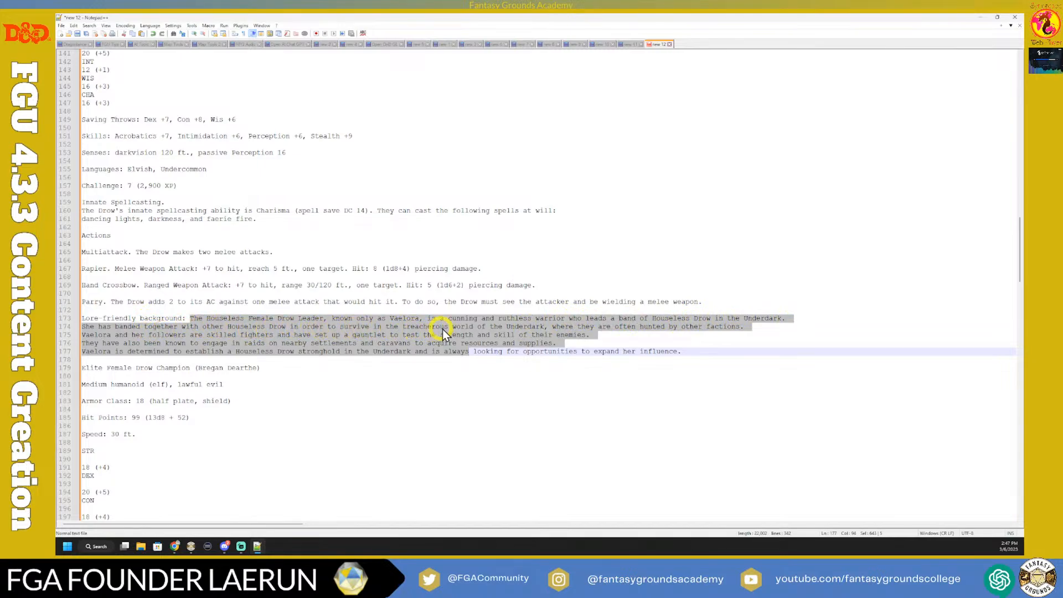
left_click(579, 341)
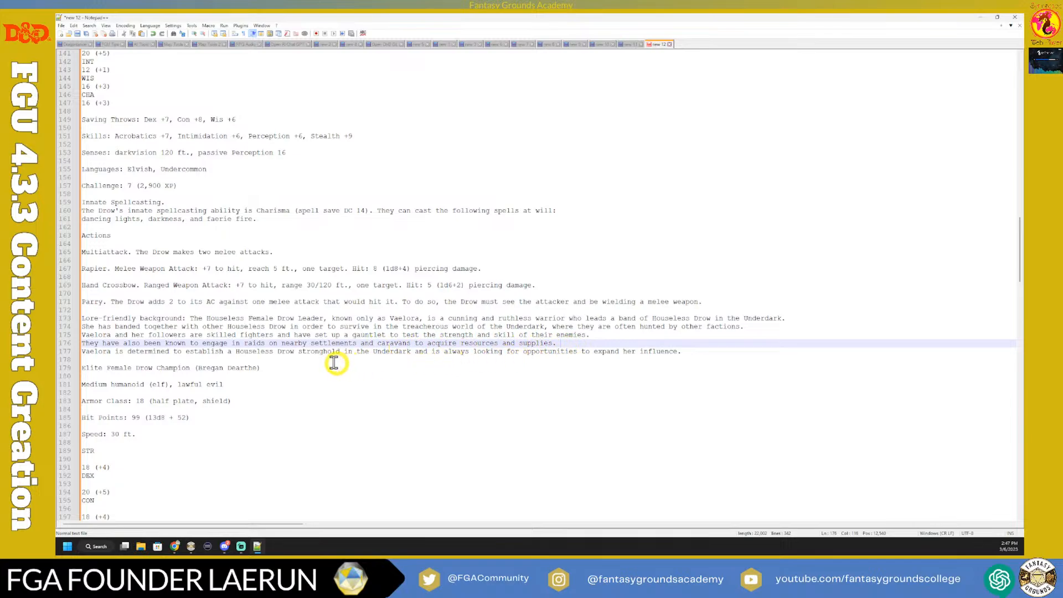
left_click(174, 351)
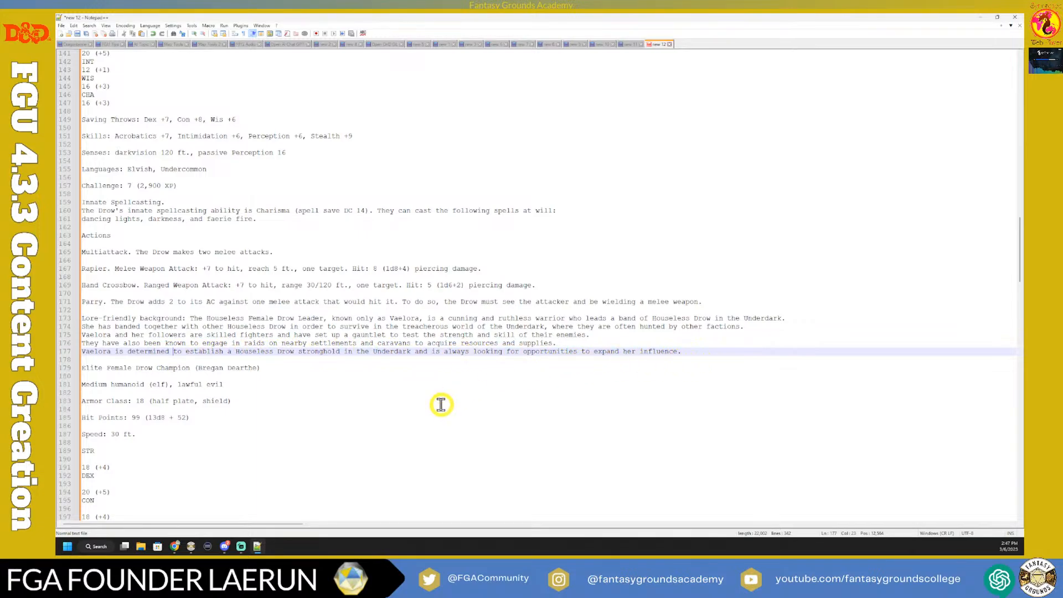
Step: Examine the Elite Female Drow Champion (Bregan Dearthe) stat block, including its traits, actions and lore-friendly background
scroll(437, 404, "down", 5)
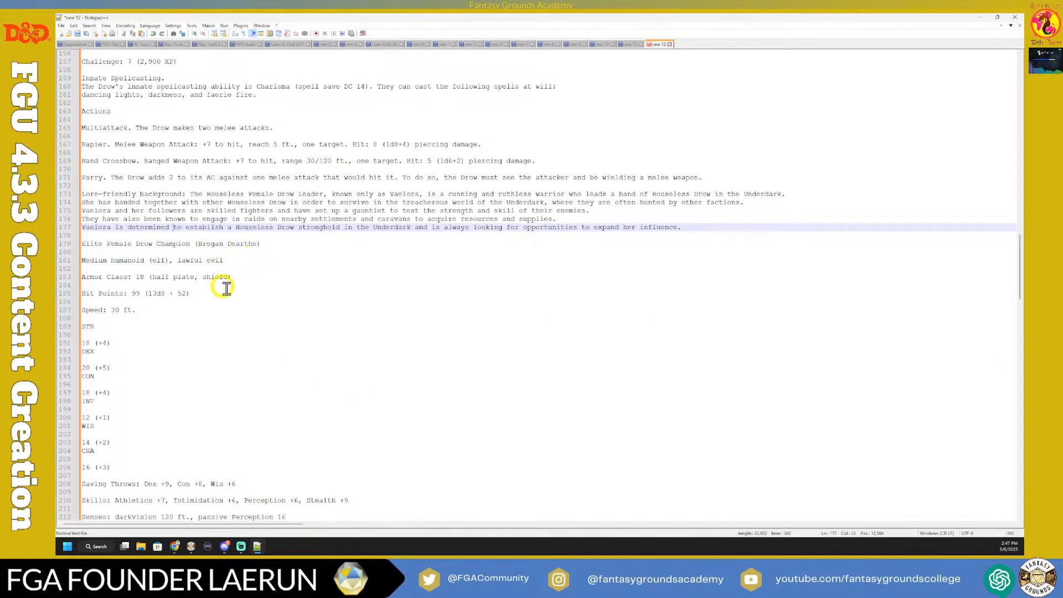
scroll(251, 316, "down", 13)
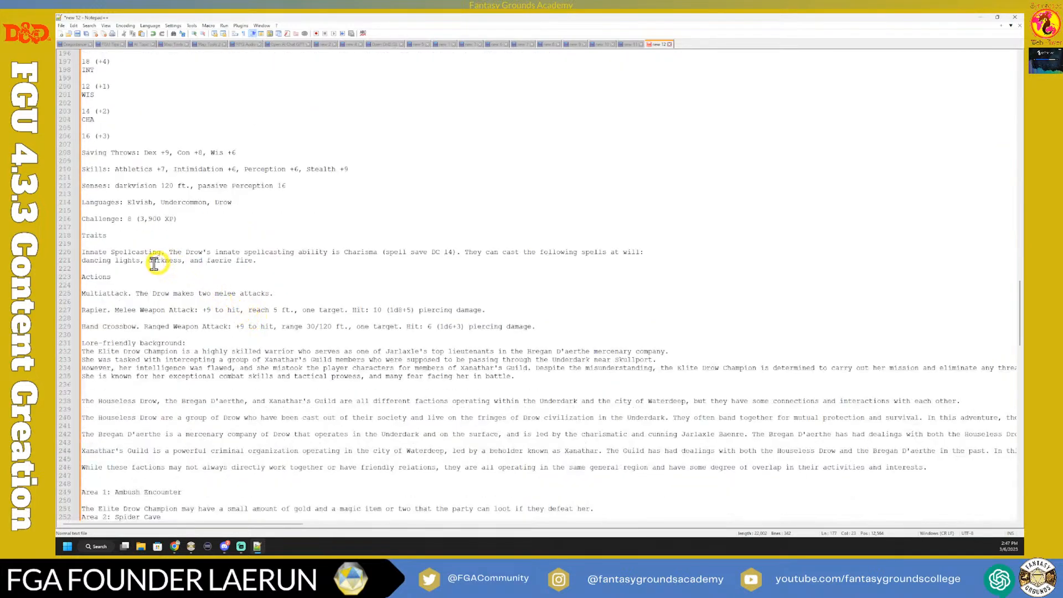
scroll(102, 296, "down", 2)
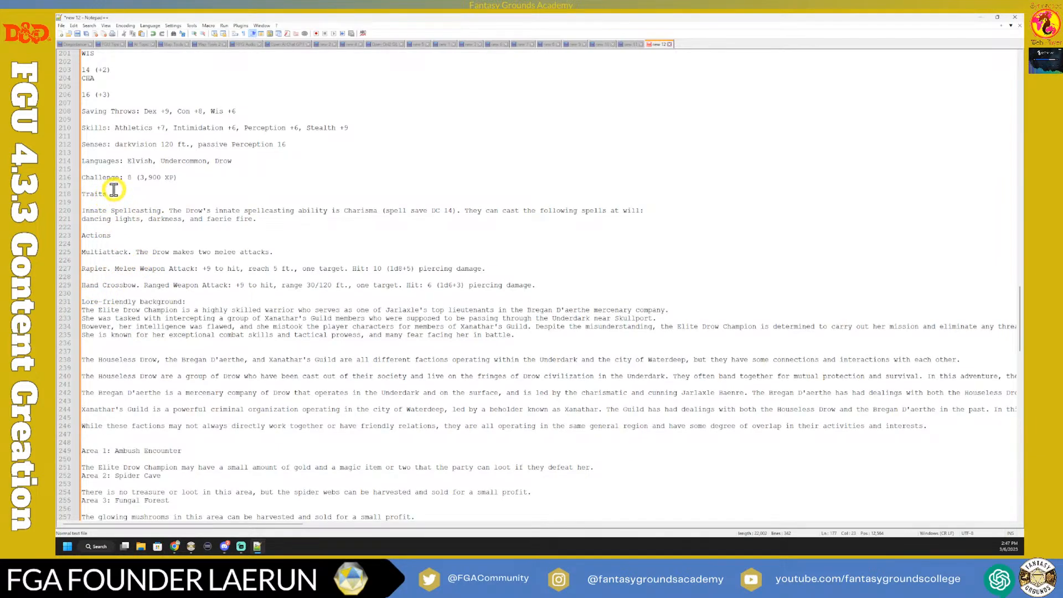
scroll(150, 308, "down", 3)
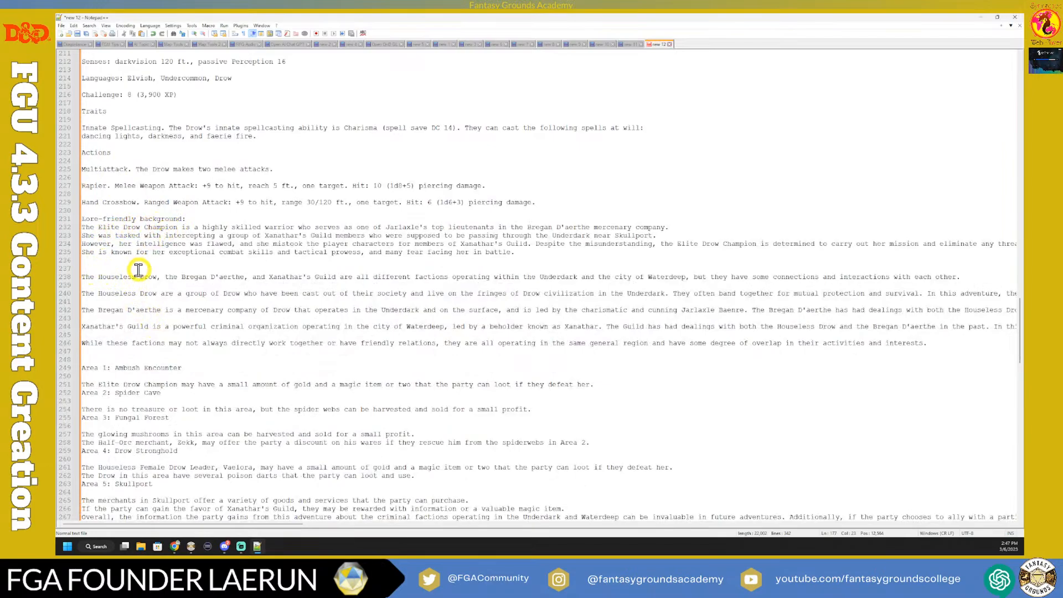
scroll(163, 330, "down", 2)
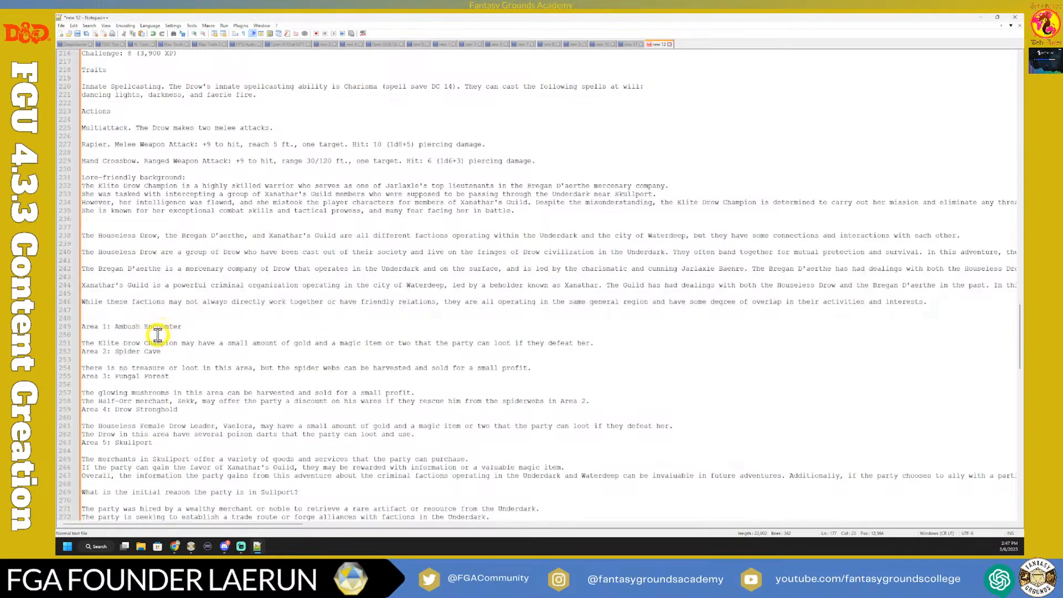
Step: Try to join the faction paragraphs about the Houseless Drow, the Bregan D'aerthe and Xanathar's Guild into a single line
left_click_drag(83, 233, 487, 303)
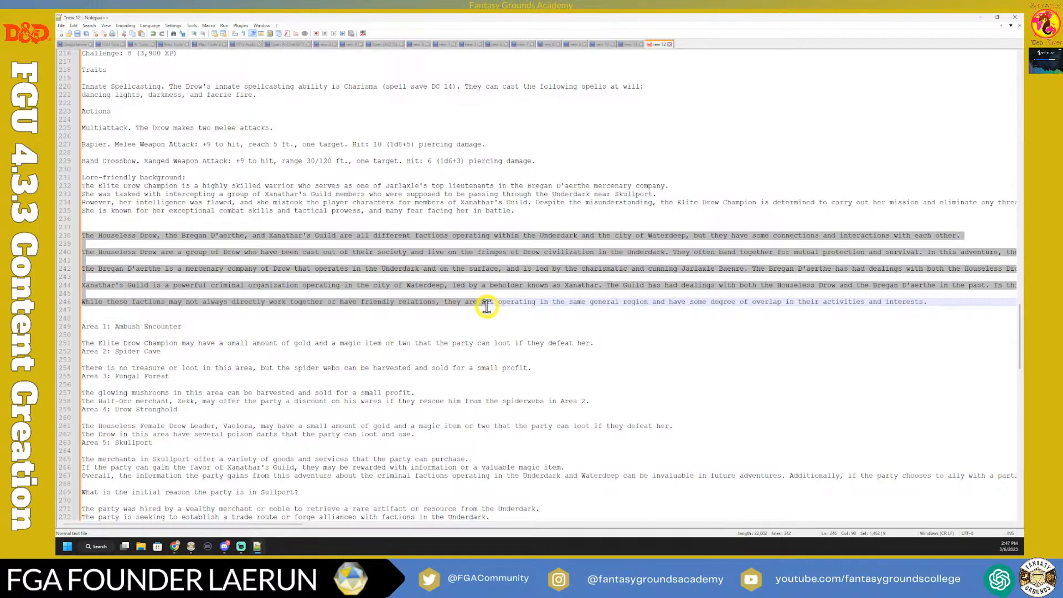
key("ctrl+j")
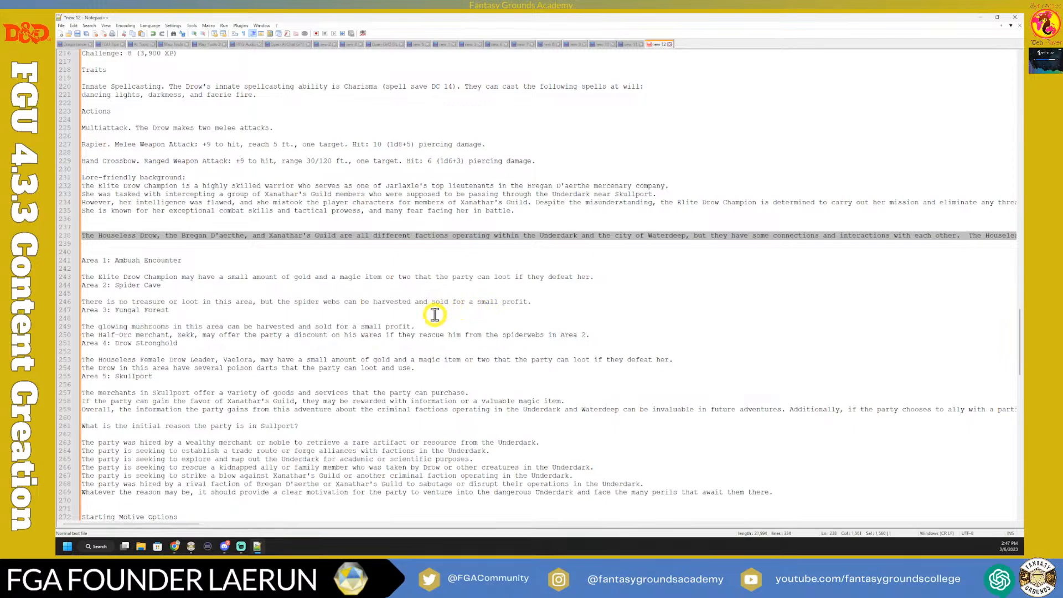
key("ctrl+z")
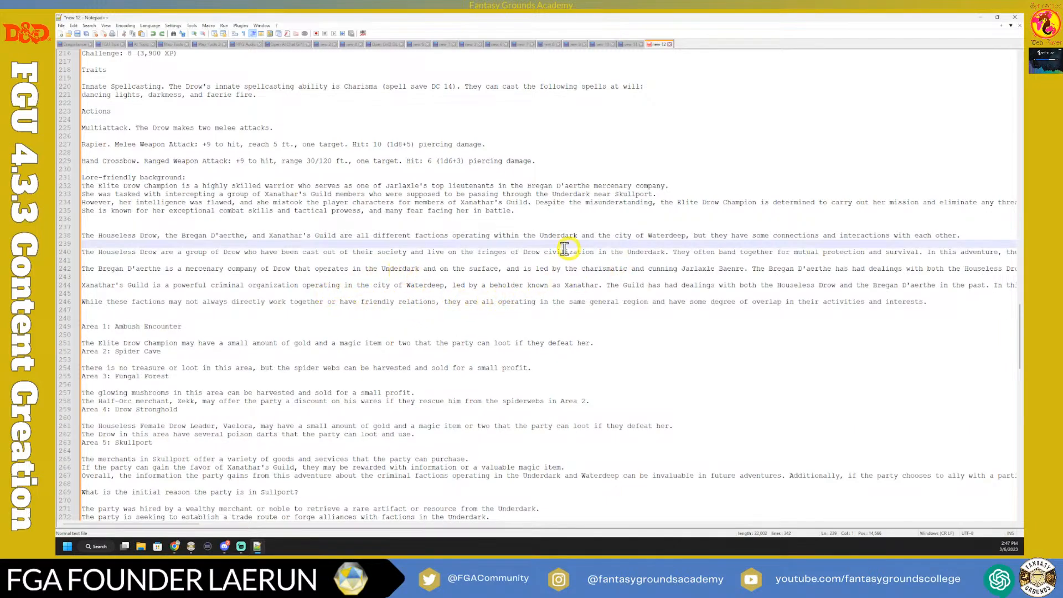
left_click(564, 269)
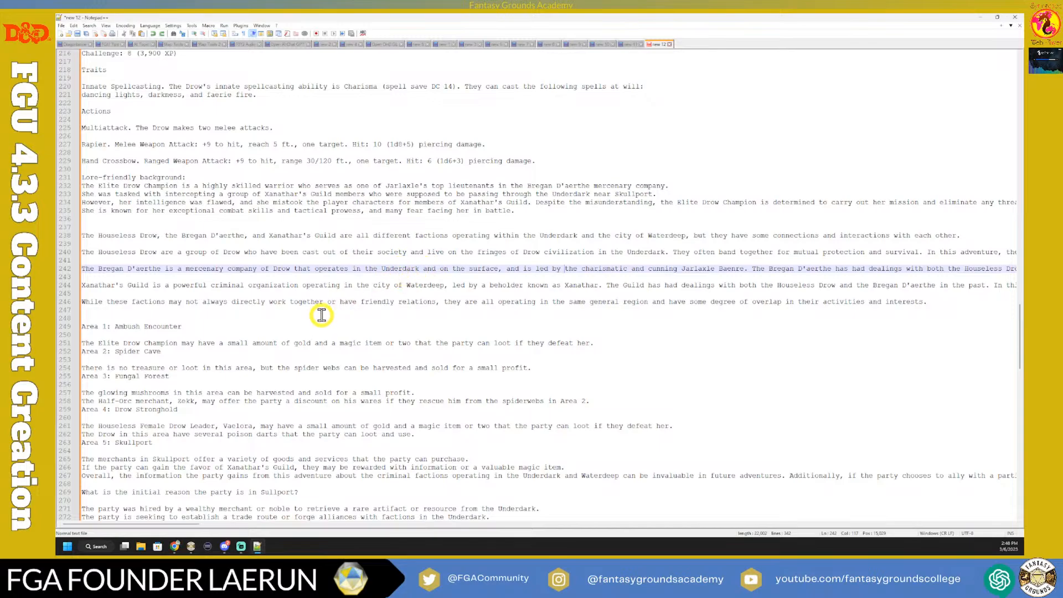
Step: Read the treasure and loot notes for Areas 1 to 5, from the Ambush Encounter to Skullport
scroll(310, 316, "down", 5)
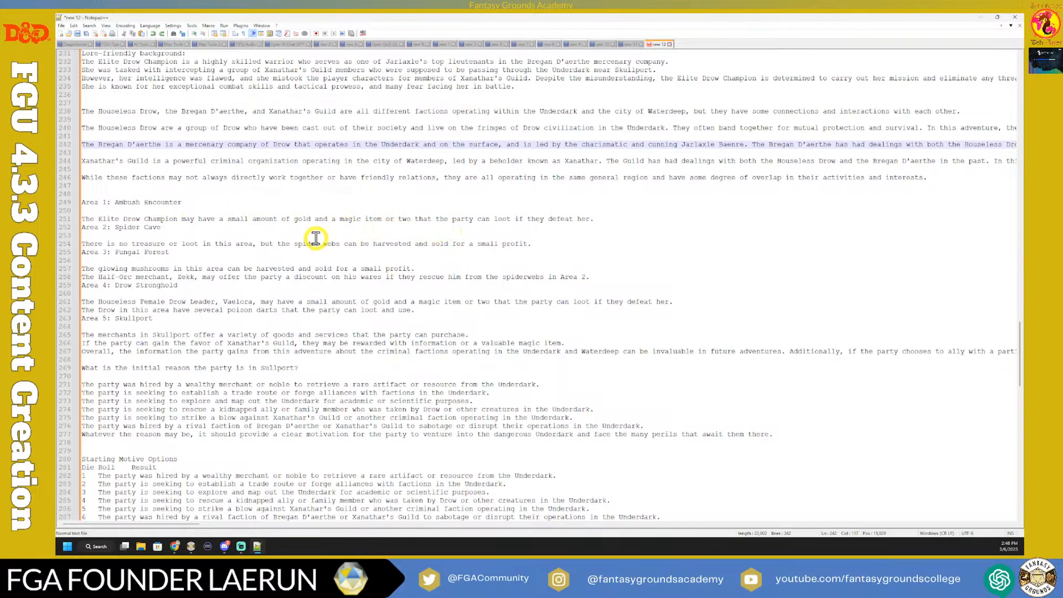
scroll(299, 236, "down", 2)
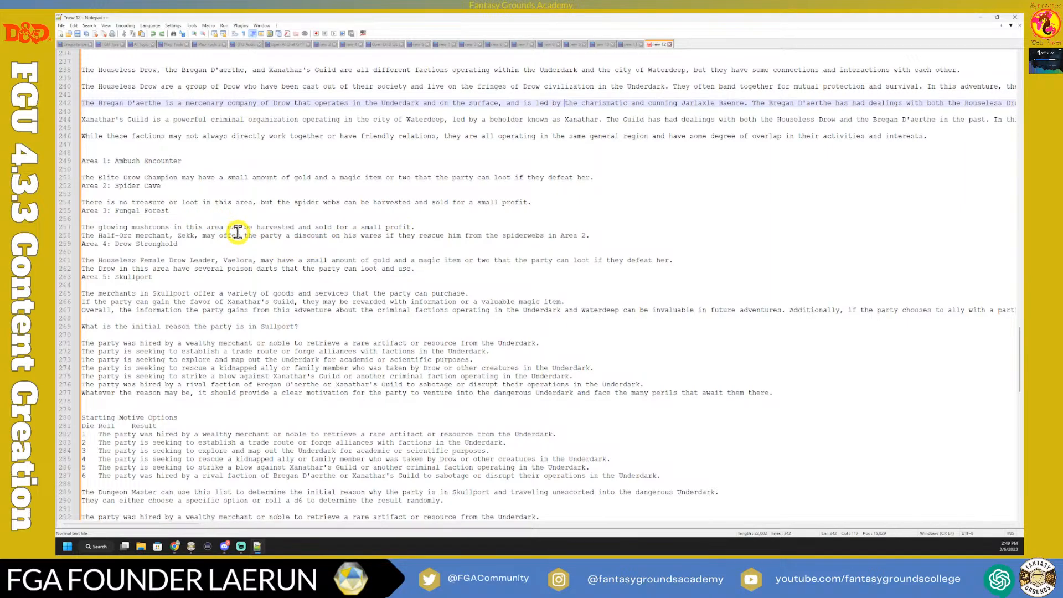
scroll(209, 247, "down", 2)
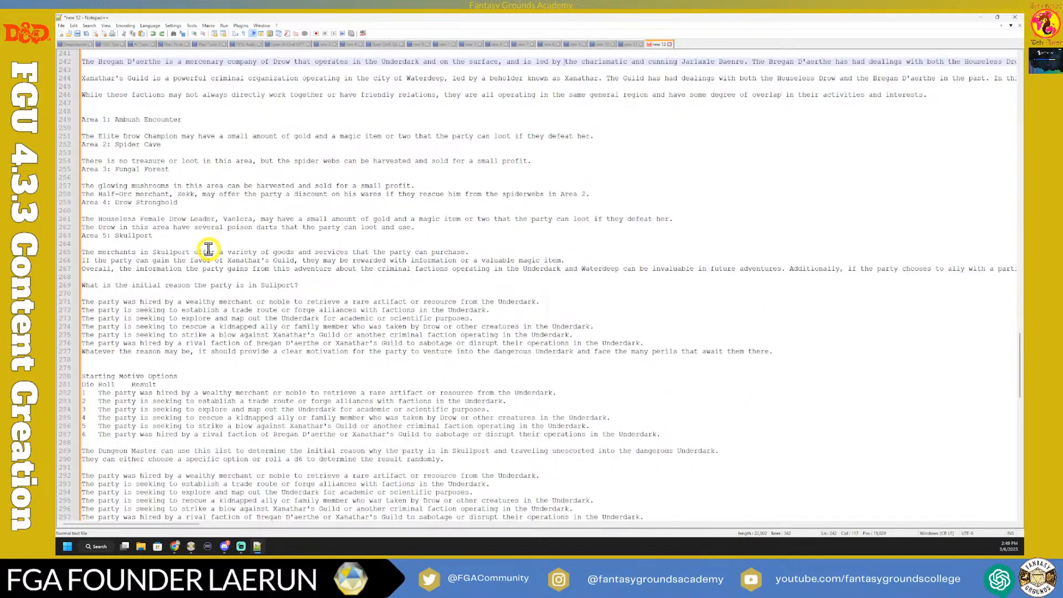
scroll(209, 247, "up", 2)
left_click(195, 245)
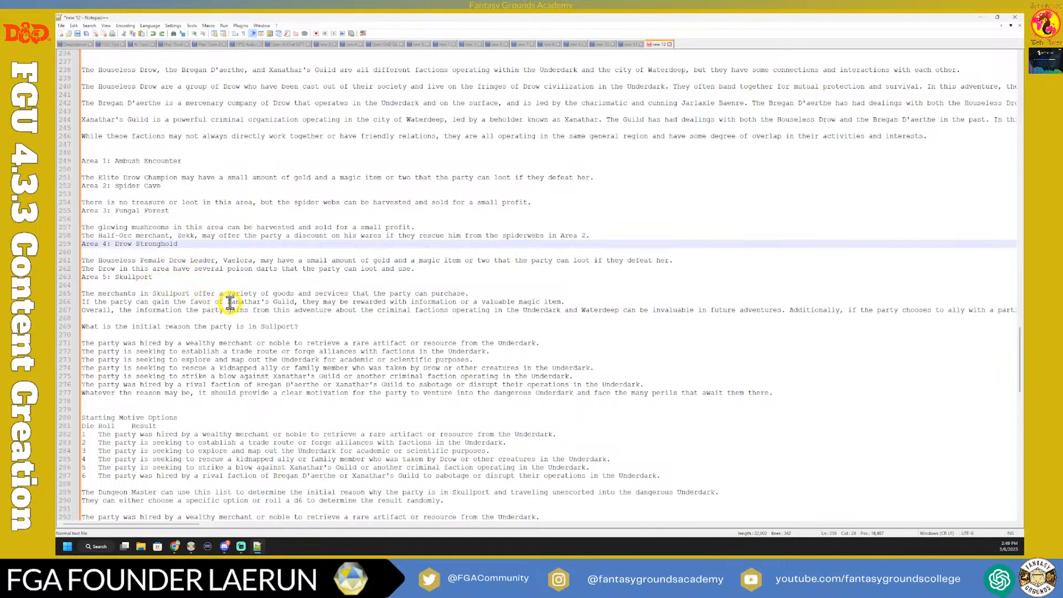
scroll(231, 301, "down", 2)
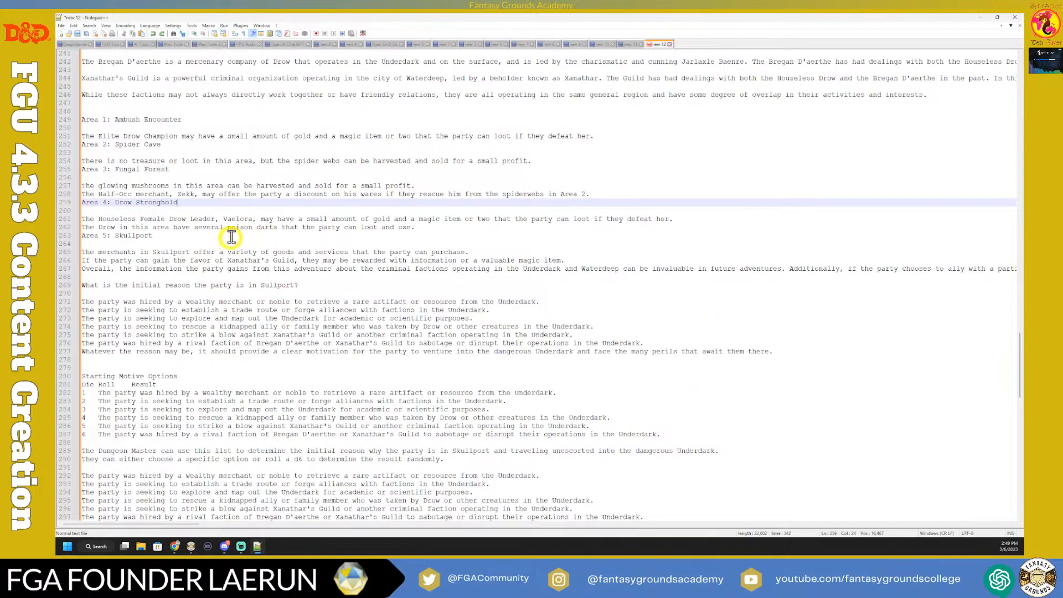
Step: Highlight and read the question about the initial reason for the party's presence in Skullport
left_click(103, 285)
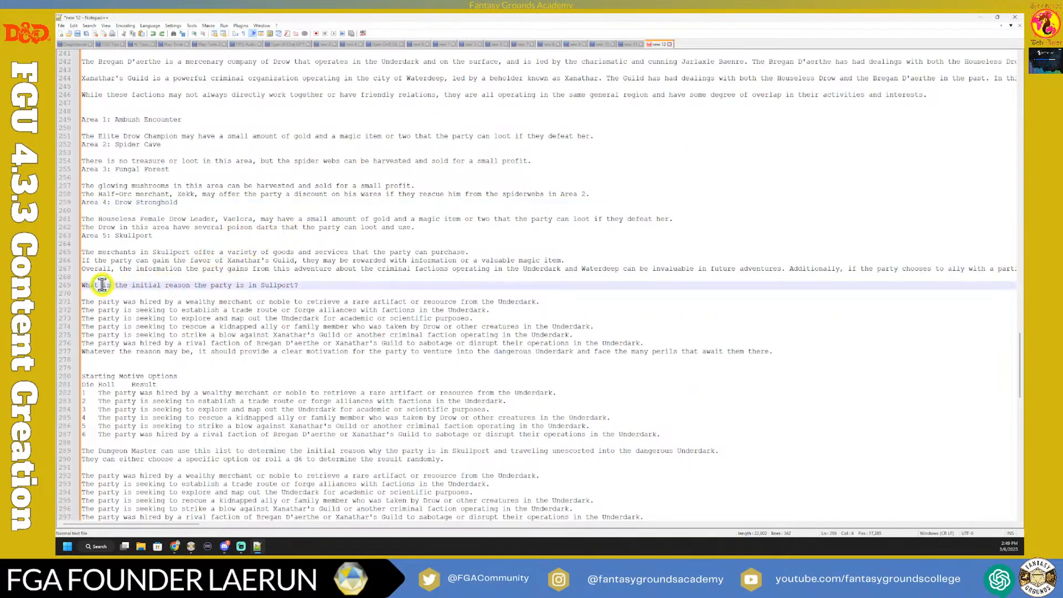
left_click(304, 285)
left_click_drag(304, 284, 94, 285)
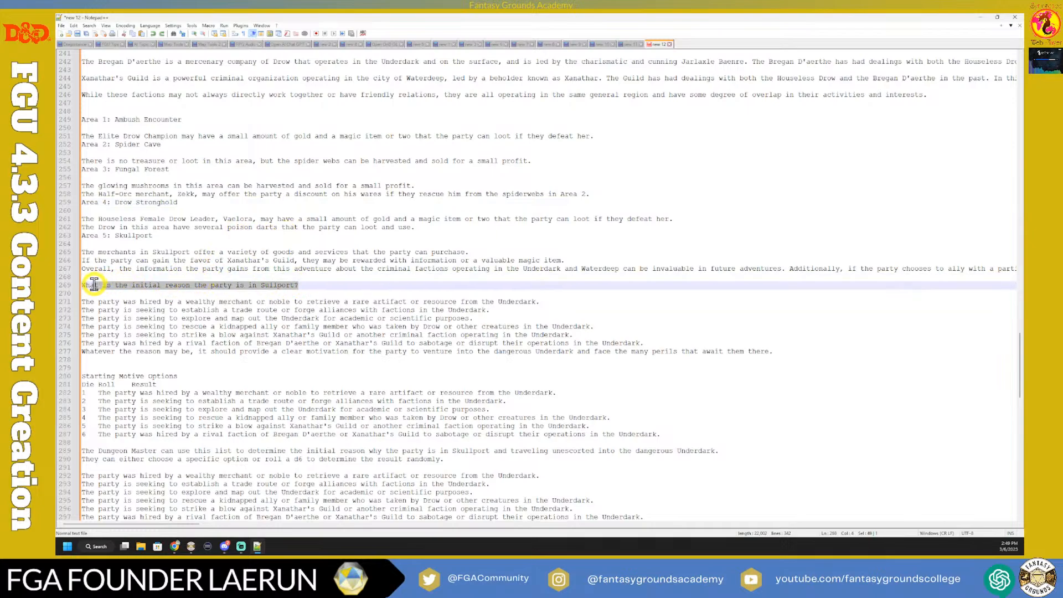
left_click(304, 283)
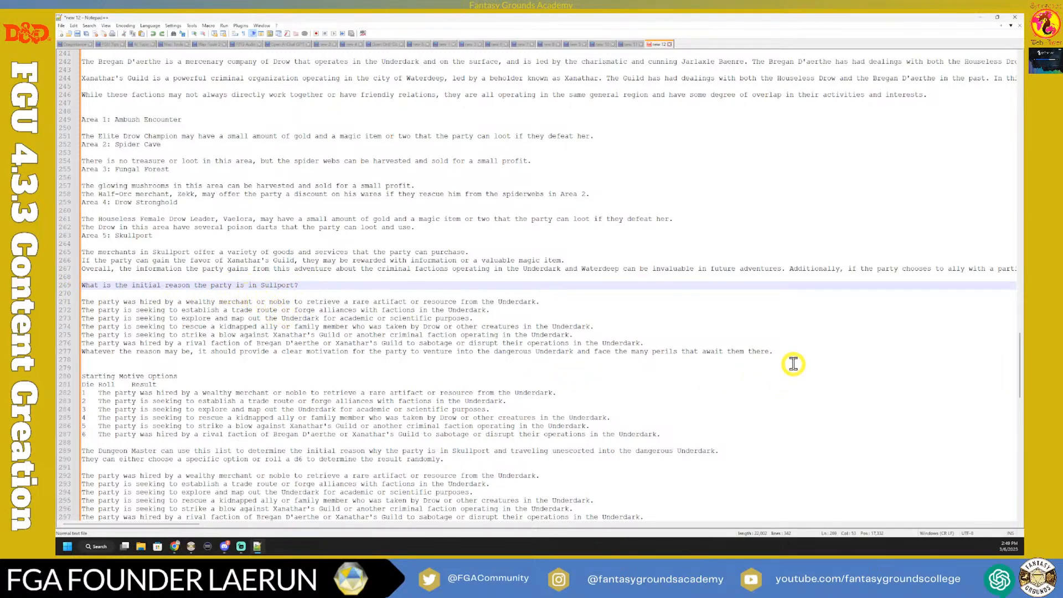
Step: Highlight the list of possible party motives and examine the Starting Motive Options die-roll table below it
left_click_drag(791, 364, 290, 295)
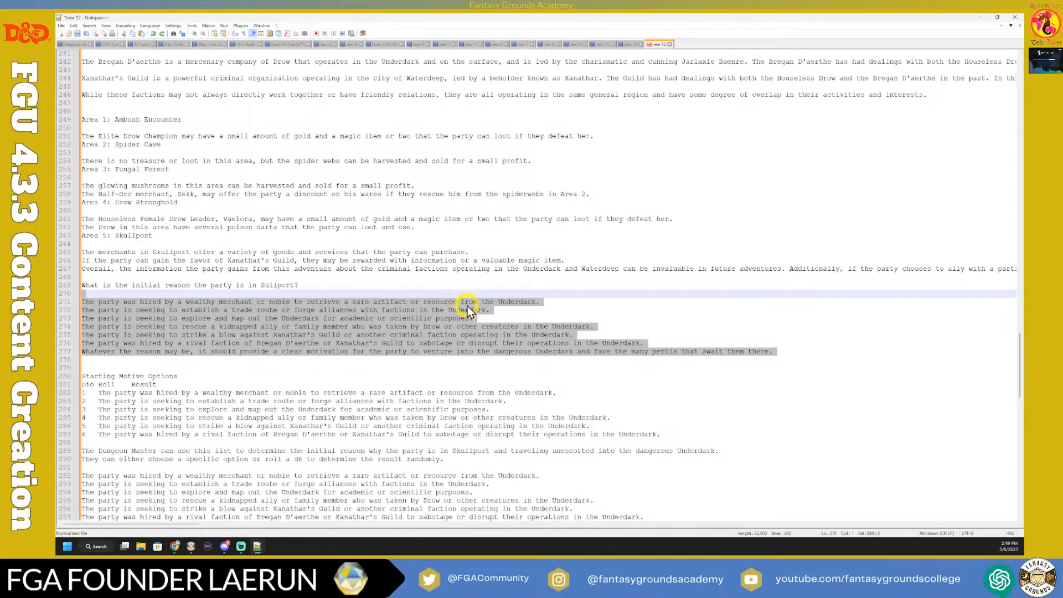
left_click(238, 310)
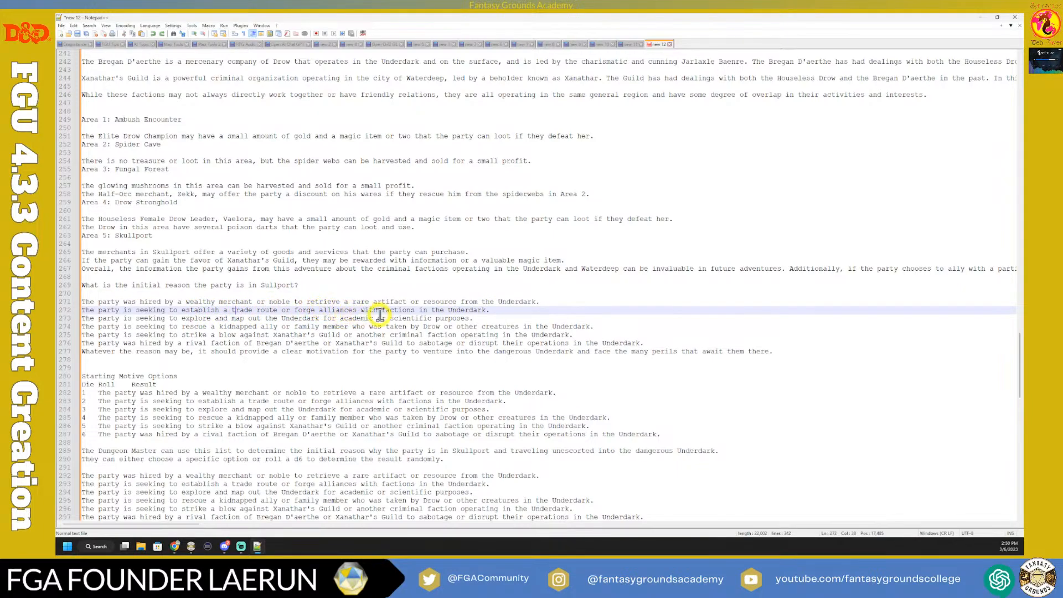
left_click(315, 318)
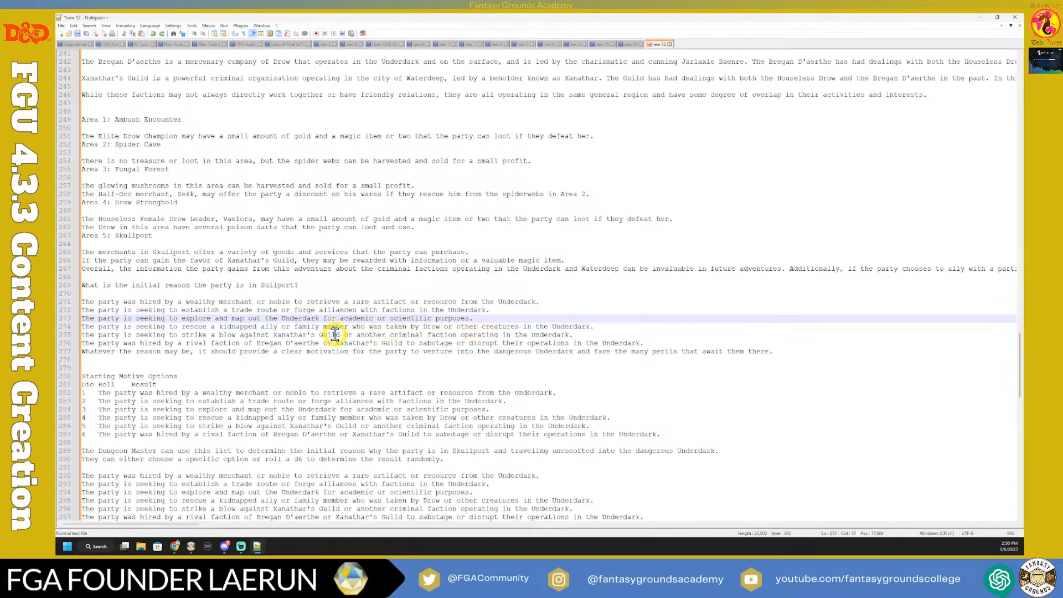
scroll(292, 338, "down", 2)
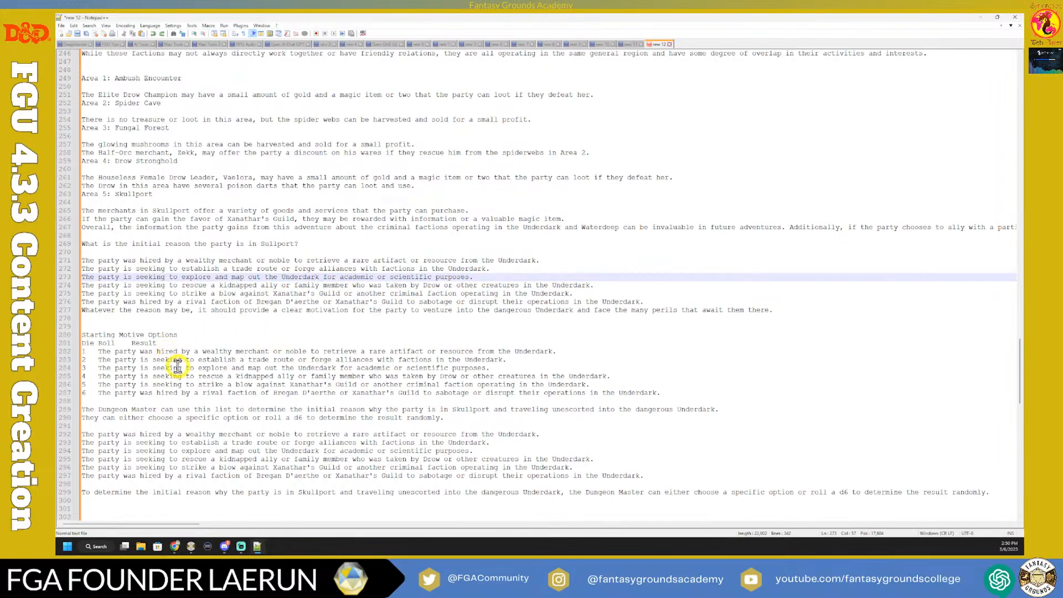
scroll(177, 365, "down", 3)
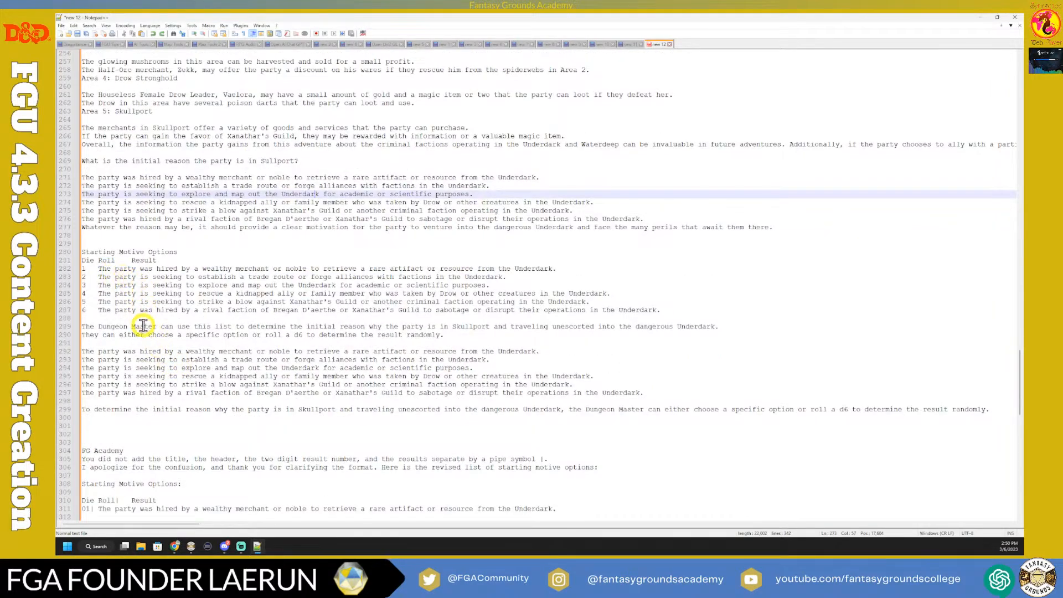
Step: Copy the revised Starting Motive Options list, from its title and Die Roll| Result header through pipe-separated entry 06
scroll(142, 325, "down", 6)
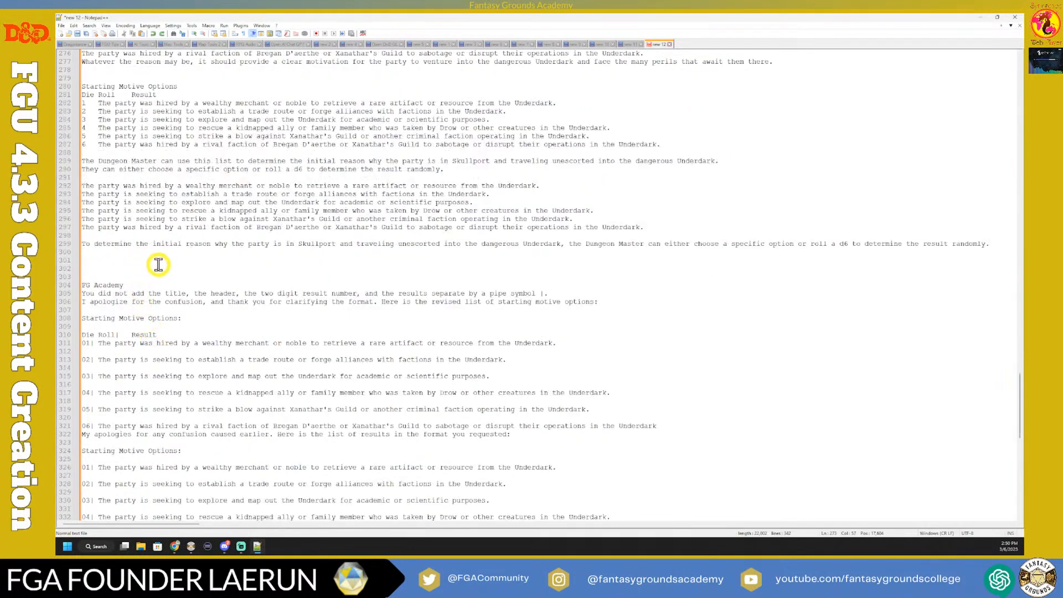
scroll(150, 233, "down", 2)
scroll(122, 246, "down", 2)
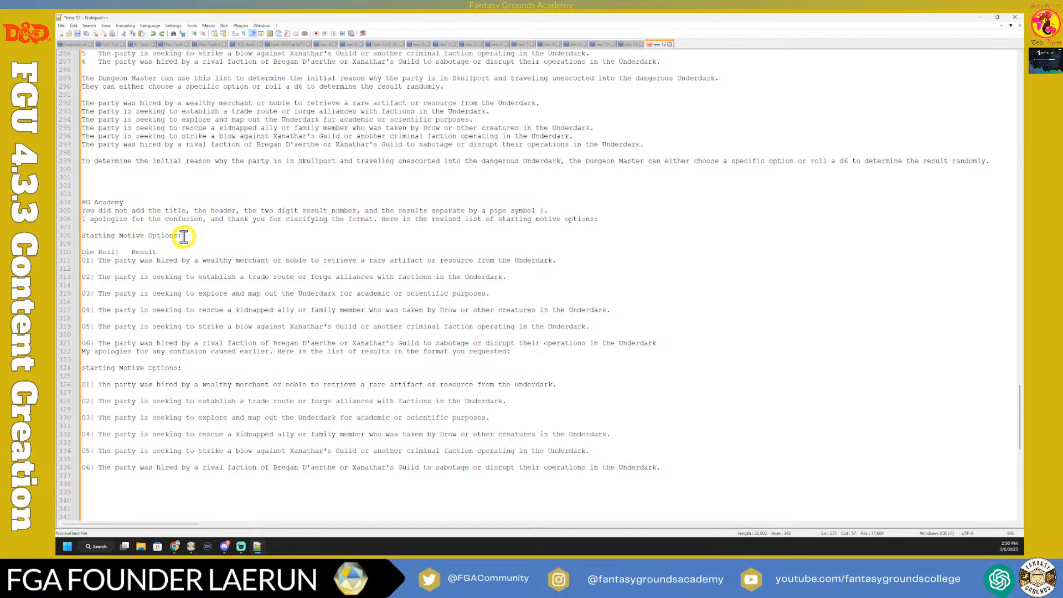
left_click_drag(82, 235, 622, 344)
right_click(623, 344)
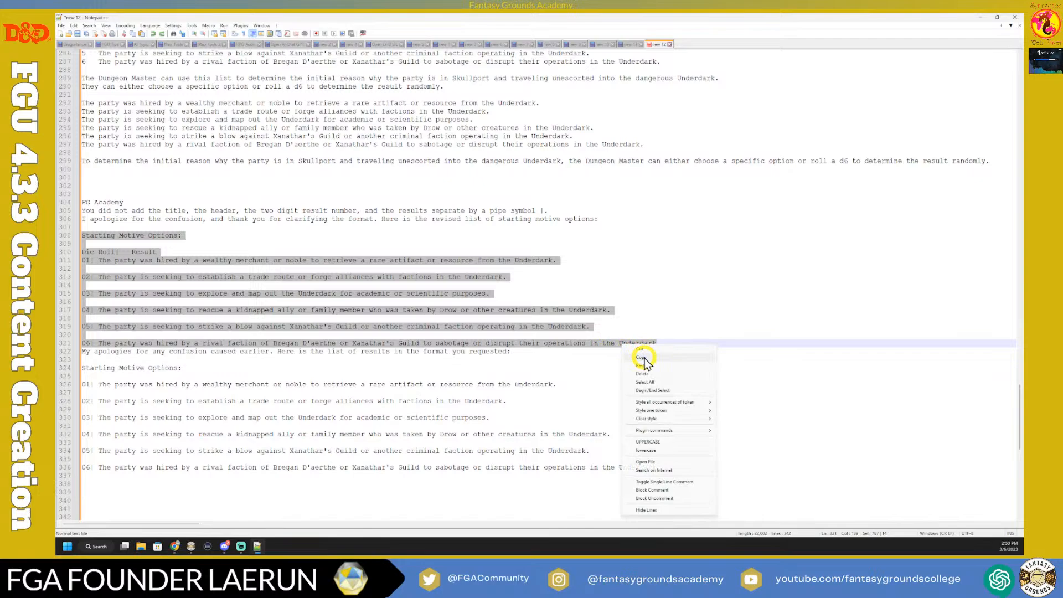
left_click(403, 359)
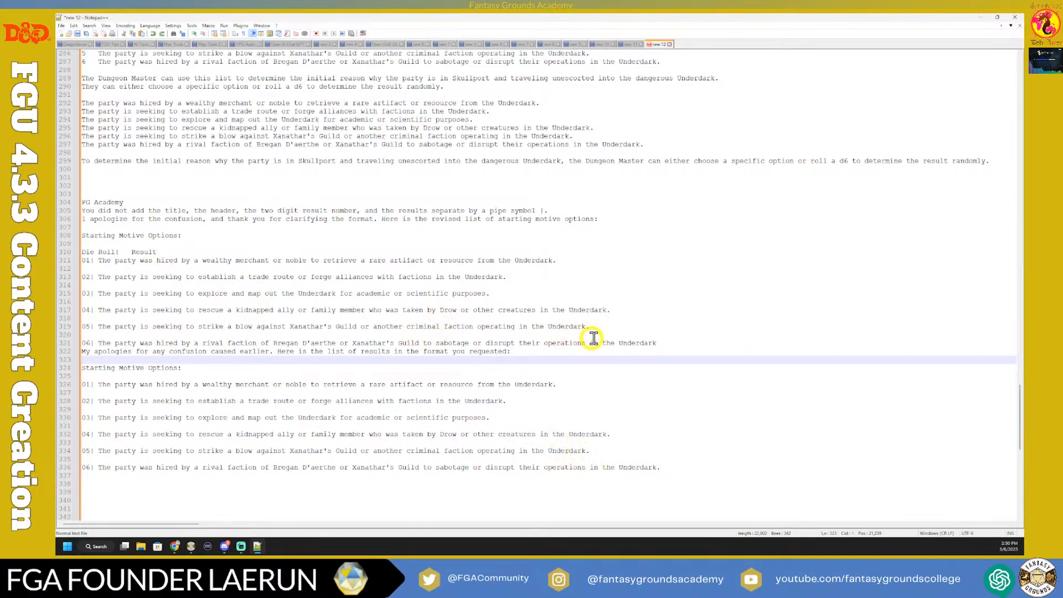
left_click(455, 336)
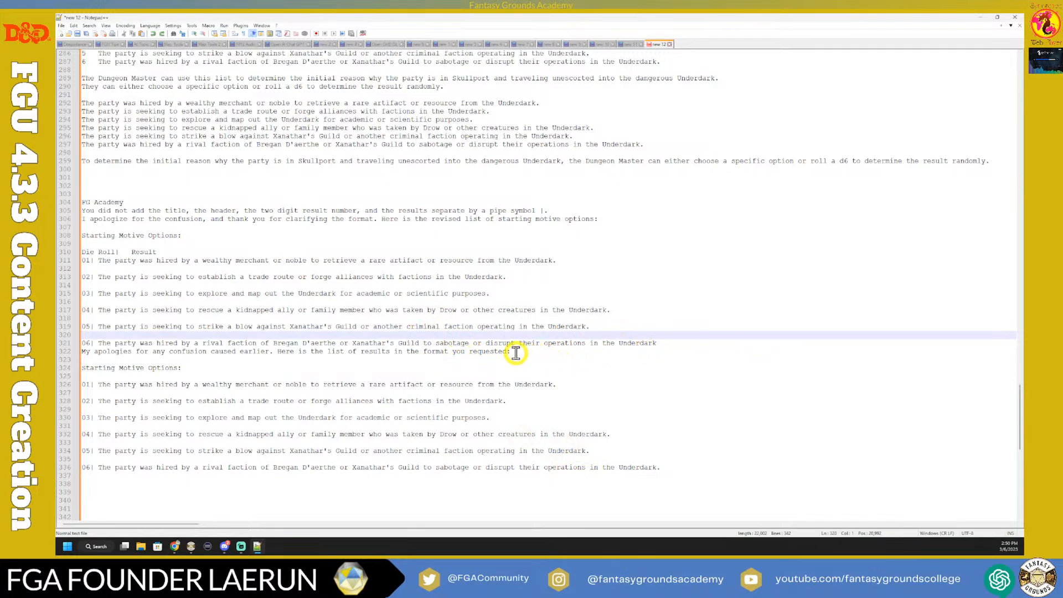
mouse_move(659, 343)
left_mouse_down()
mouse_move(293, 268)
mouse_move(83, 252)
mouse_move(84, 237)
mouse_move(356, 308)
mouse_move(576, 344)
mouse_move(568, 352)
mouse_move(663, 344)
left_mouse_up()
left_click(155, 243)
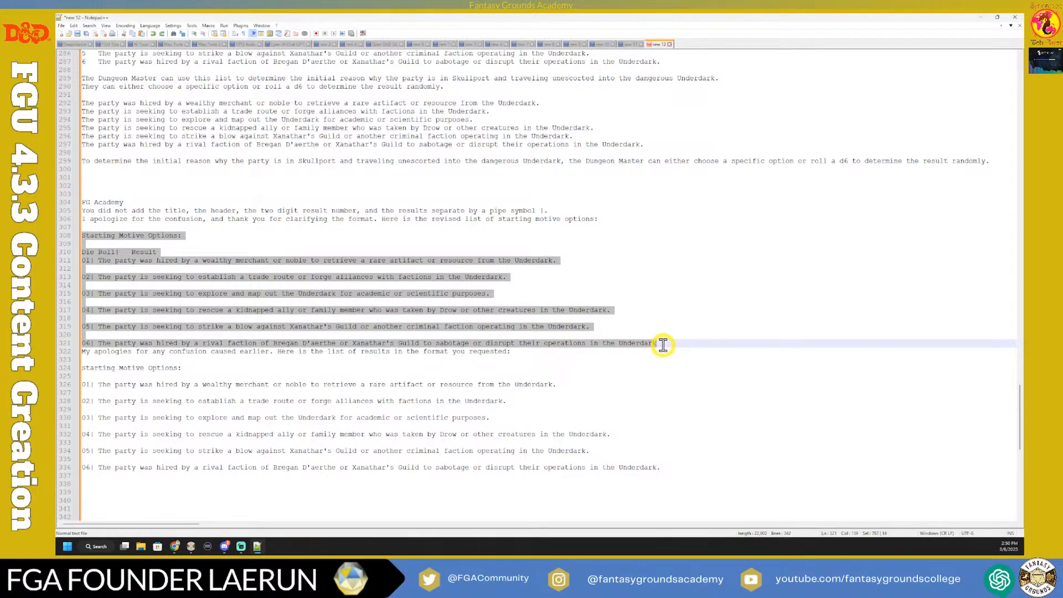
right_click(604, 347)
left_click(622, 361)
Step: Switch to Fantasy Grounds, place the Story list beside the Combat Tracker, and open an enlarged Tables list next to it
left_click(192, 547)
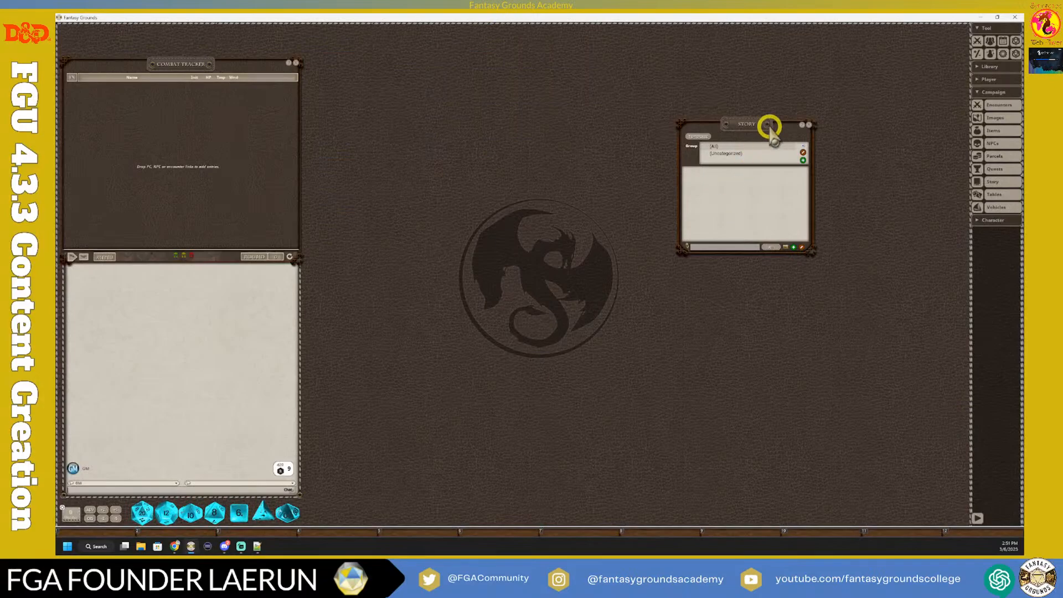
left_click_drag(769, 125, 369, 55)
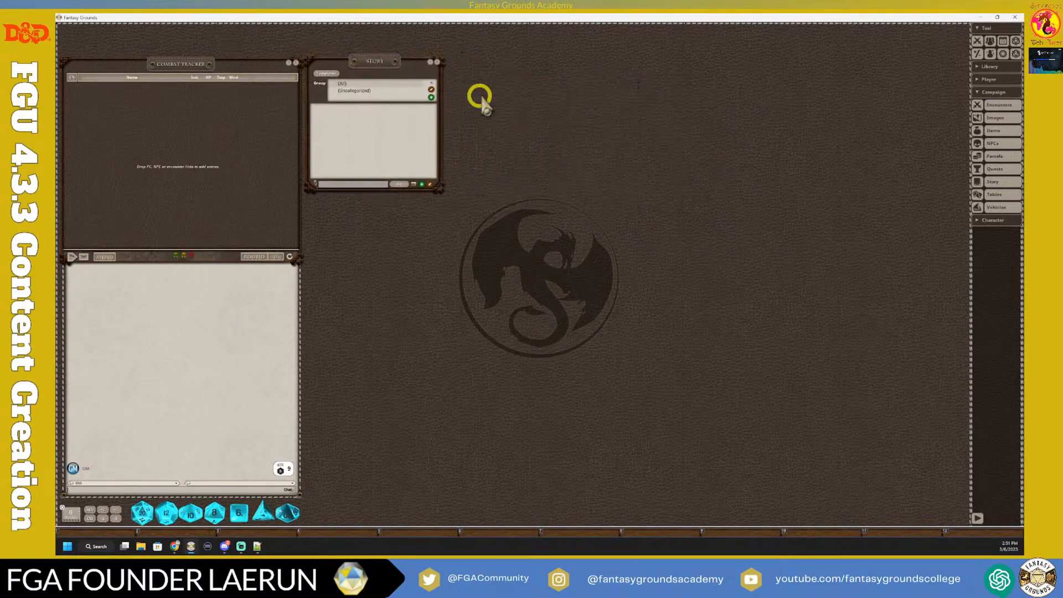
left_click(997, 194)
left_click_drag(531, 214, 510, 57)
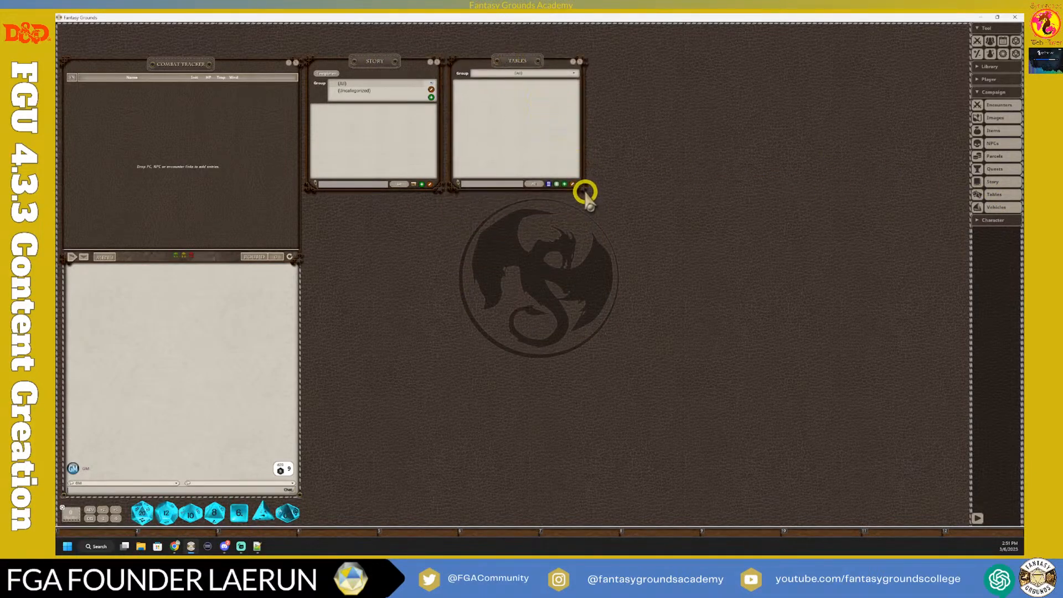
left_click_drag(584, 191, 637, 278)
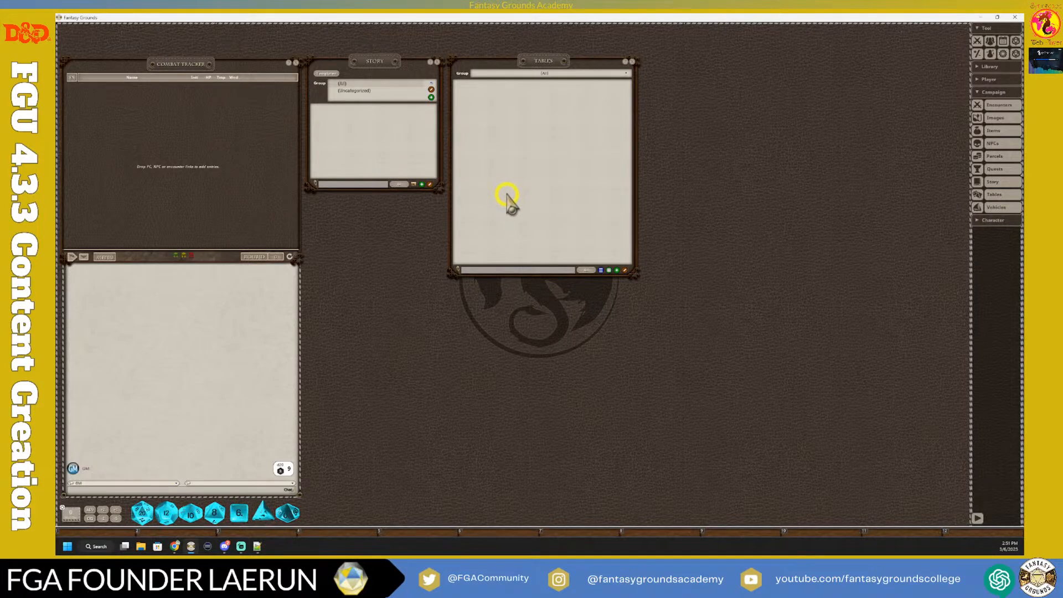
Step: Open the table import, paste the copied motive list as its data, and name the table Starting Motives Table
left_click(599, 270)
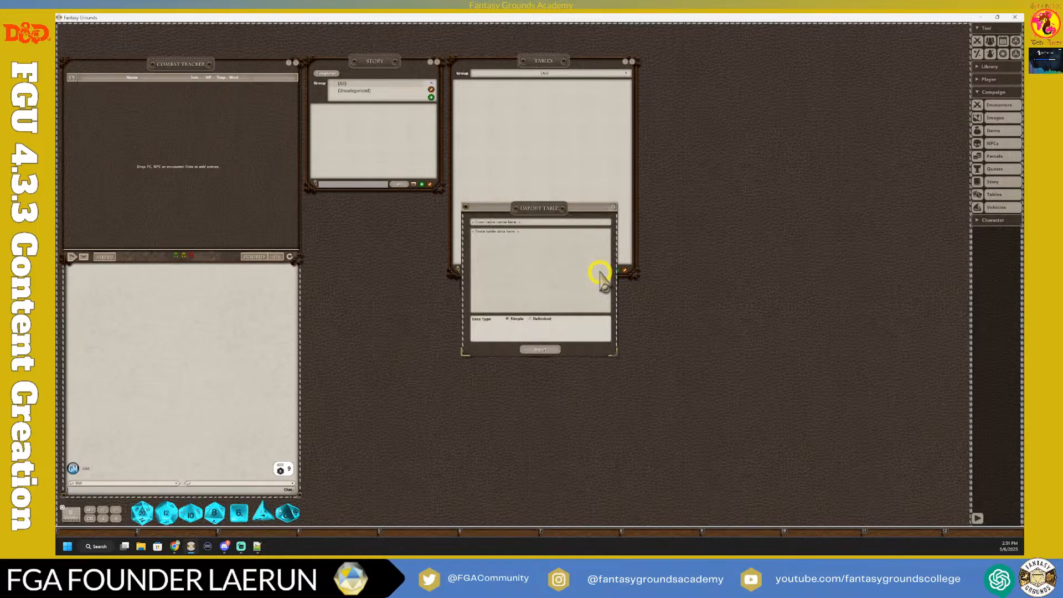
left_click(491, 236)
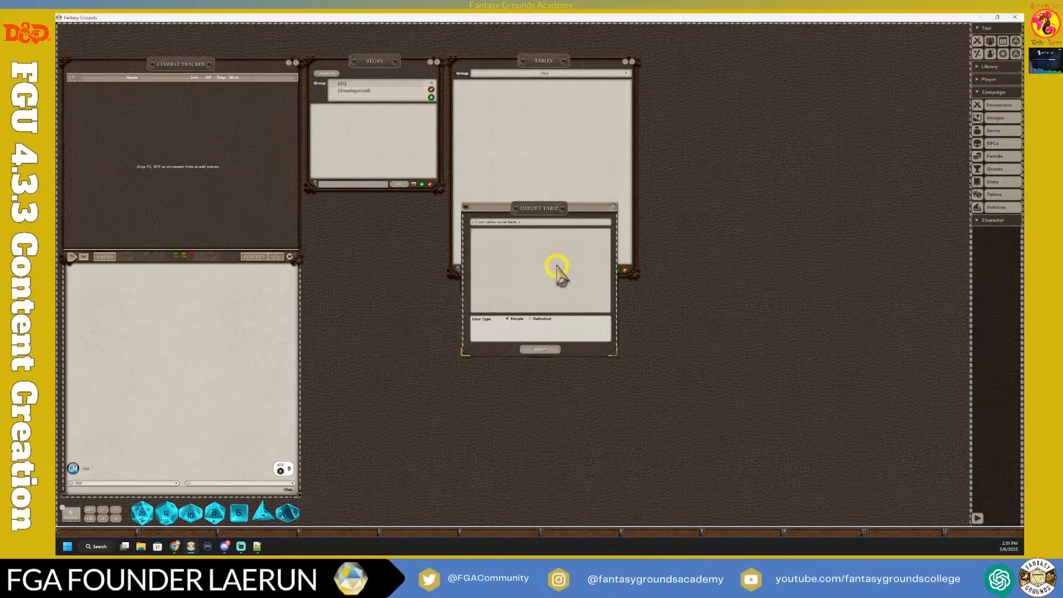
key("ctrl+v")
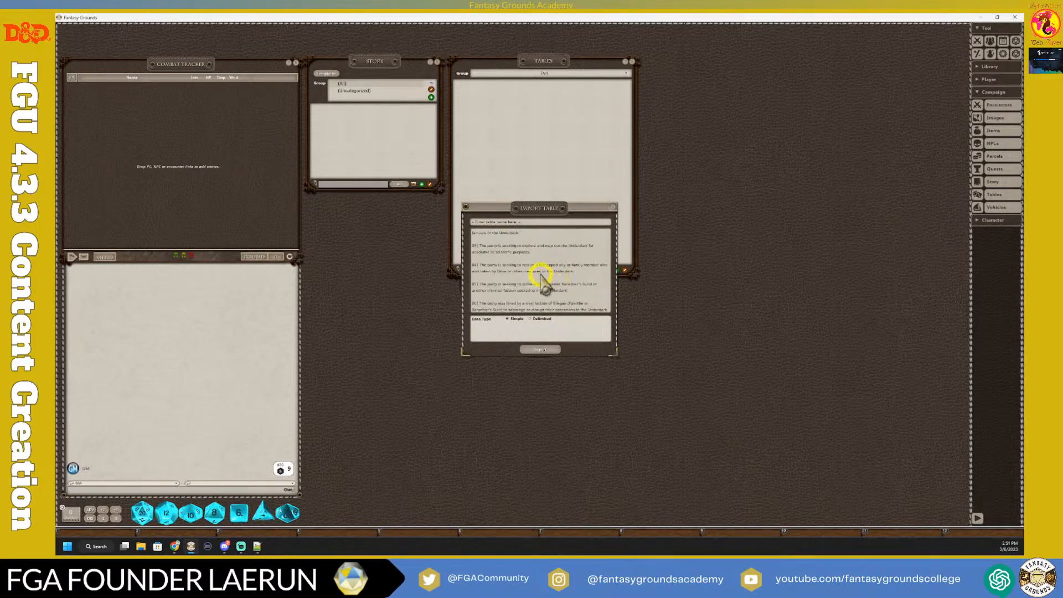
scroll(529, 277, "up", 1)
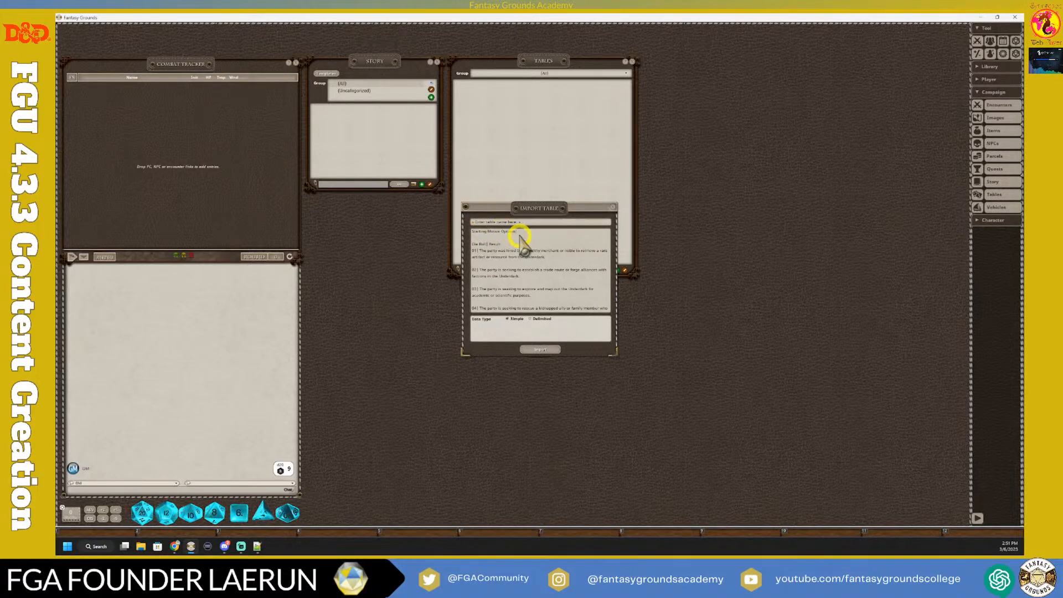
left_click(487, 223)
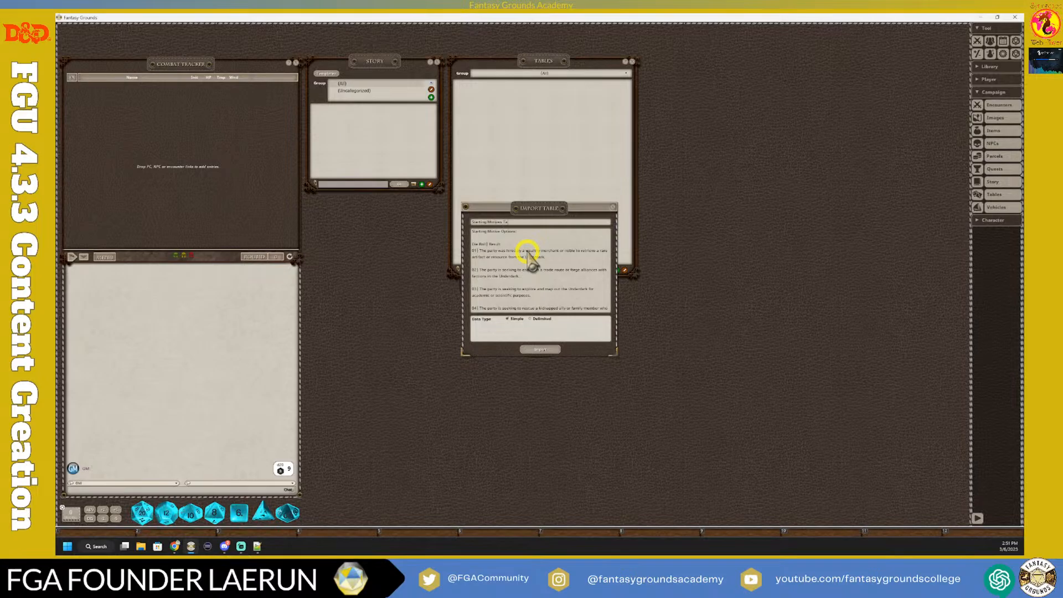
Step: Remove the Starting Motive Options title and the blank line above the Die Roll header from the pasted table data
left_click(477, 239)
key("BackSpace")
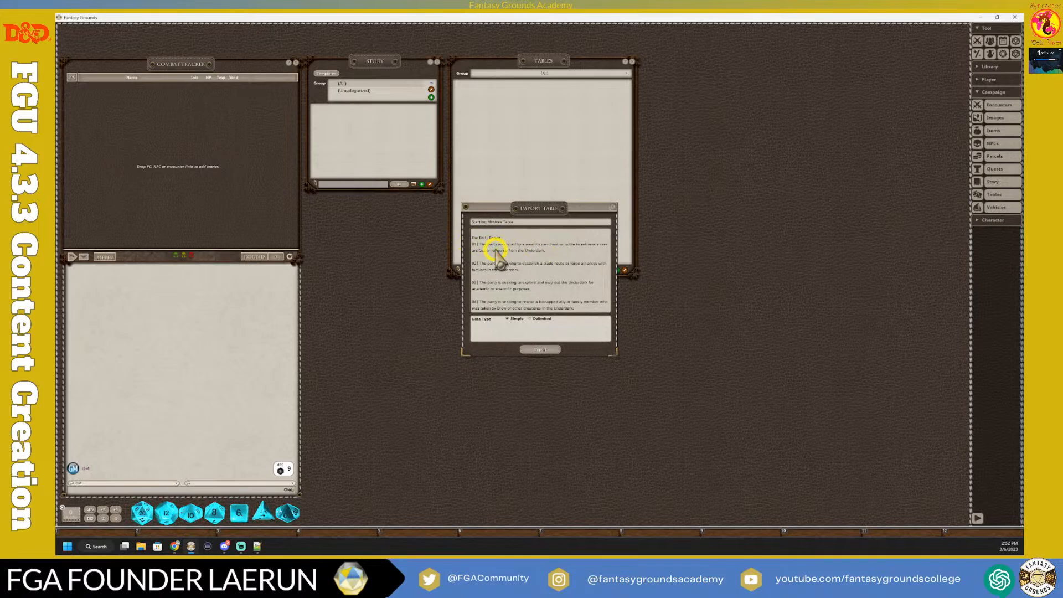
key("BackSpace")
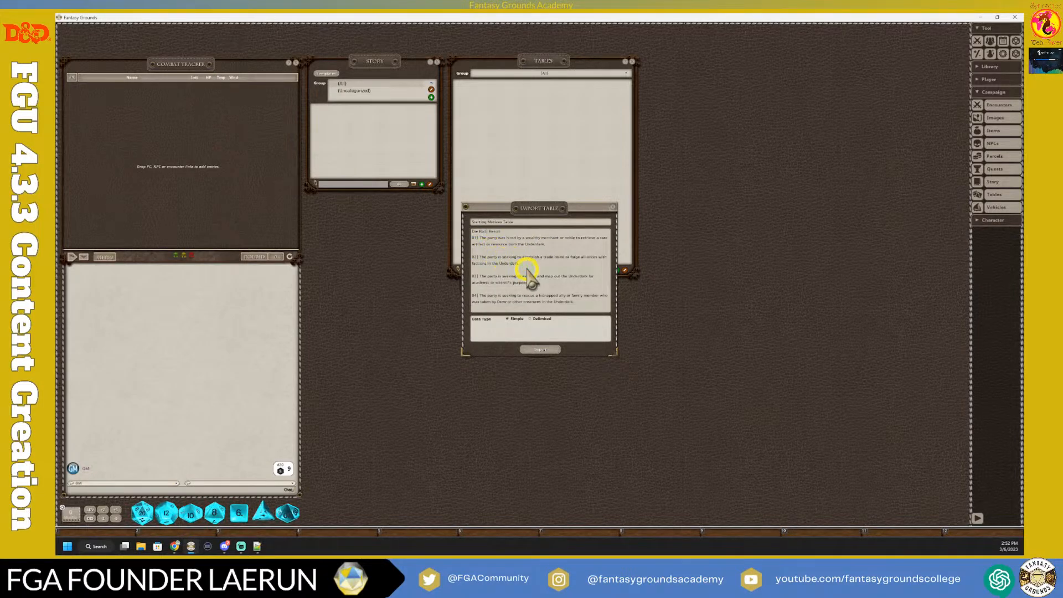
key("BackSpace")
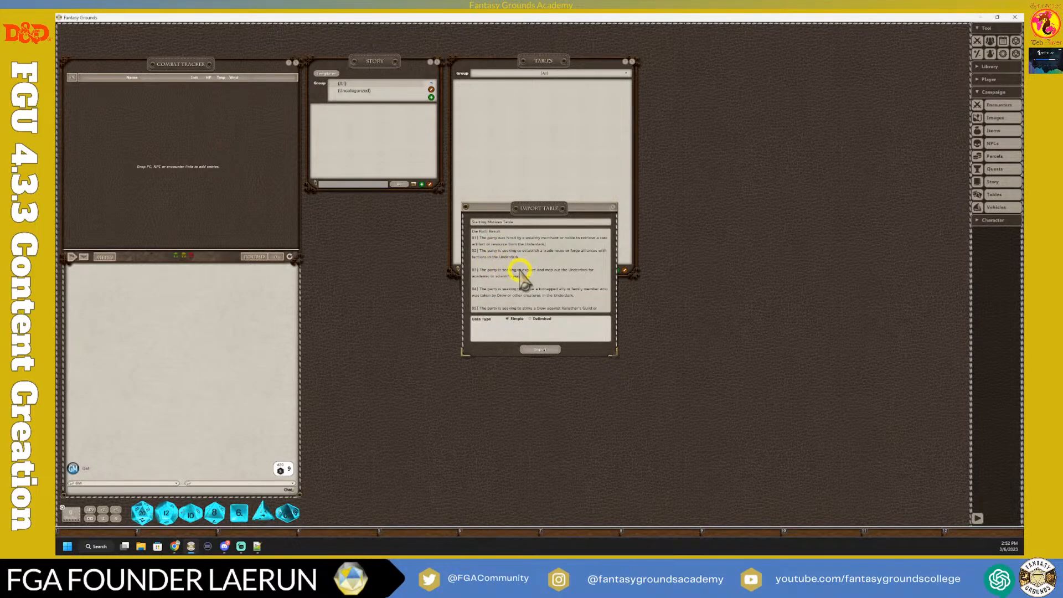
Step: Set the import's data type to Delimited with Pipe as the delimiter
scroll(521, 274, "down", 2)
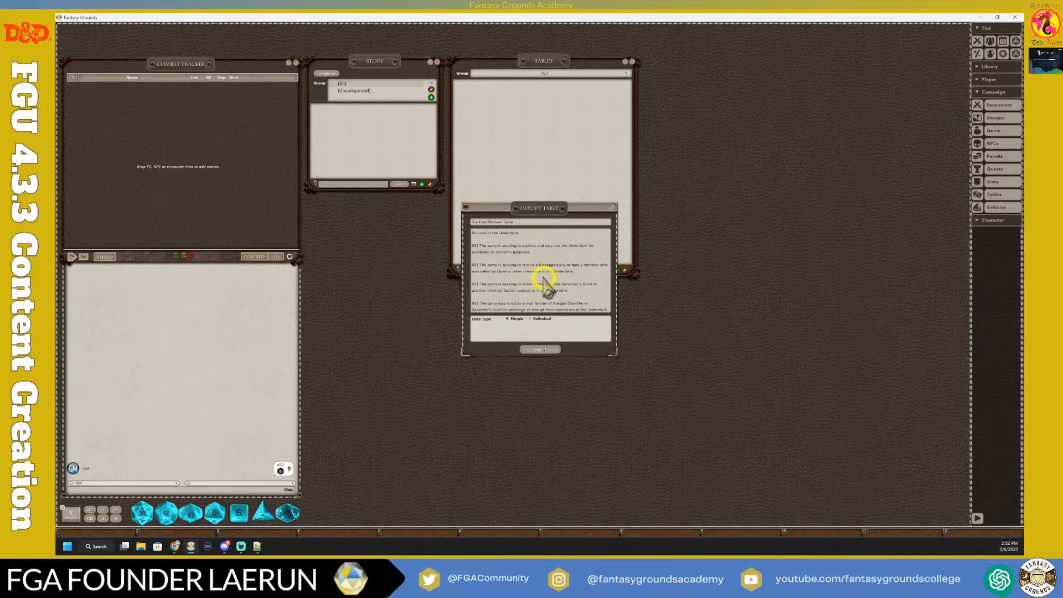
left_click(530, 320)
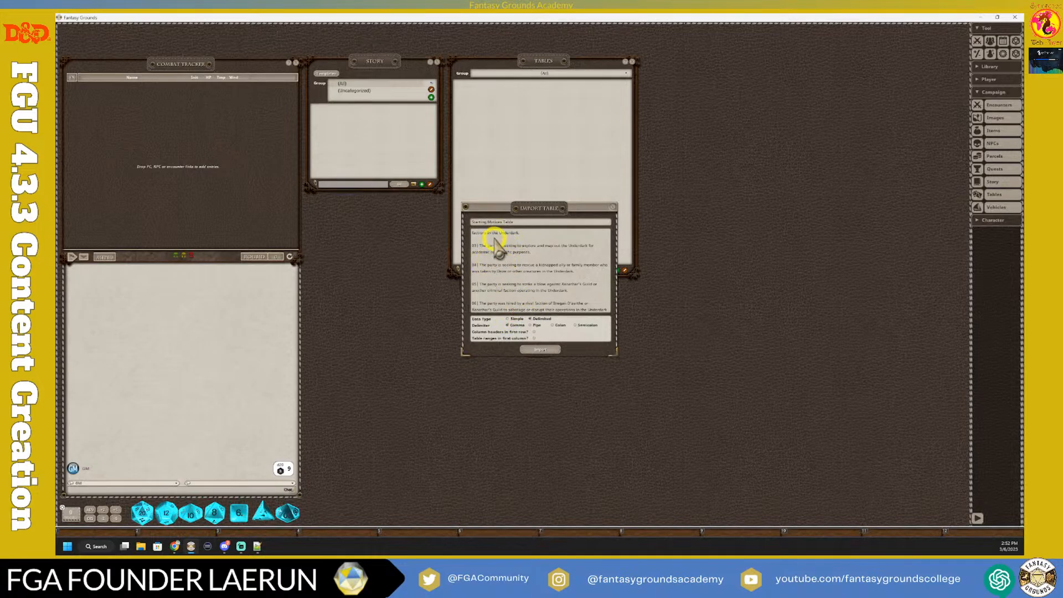
scroll(518, 283, "up", 2)
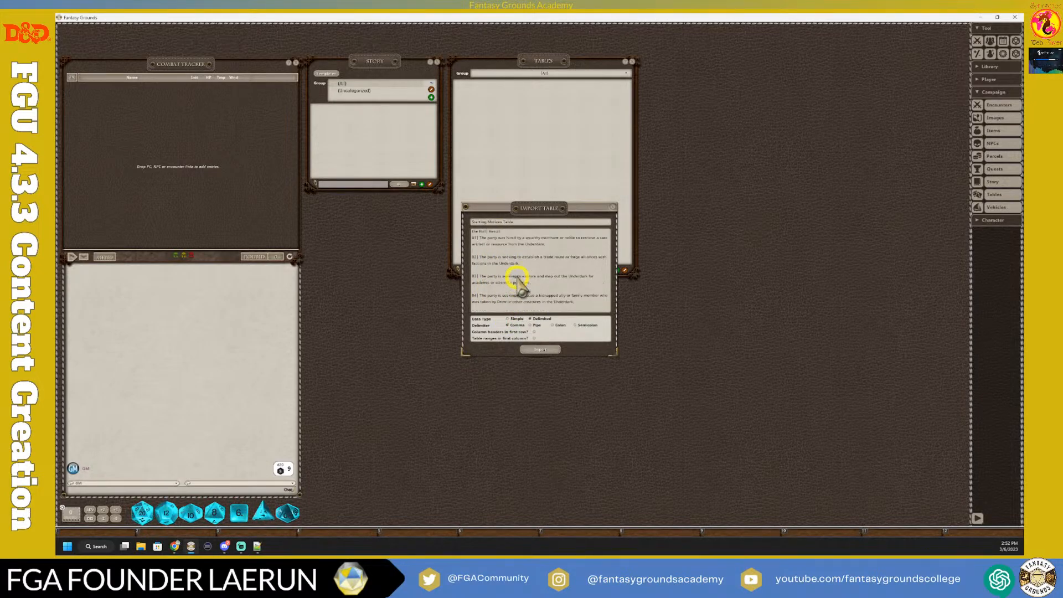
scroll(518, 283, "down", 2)
left_click(530, 325)
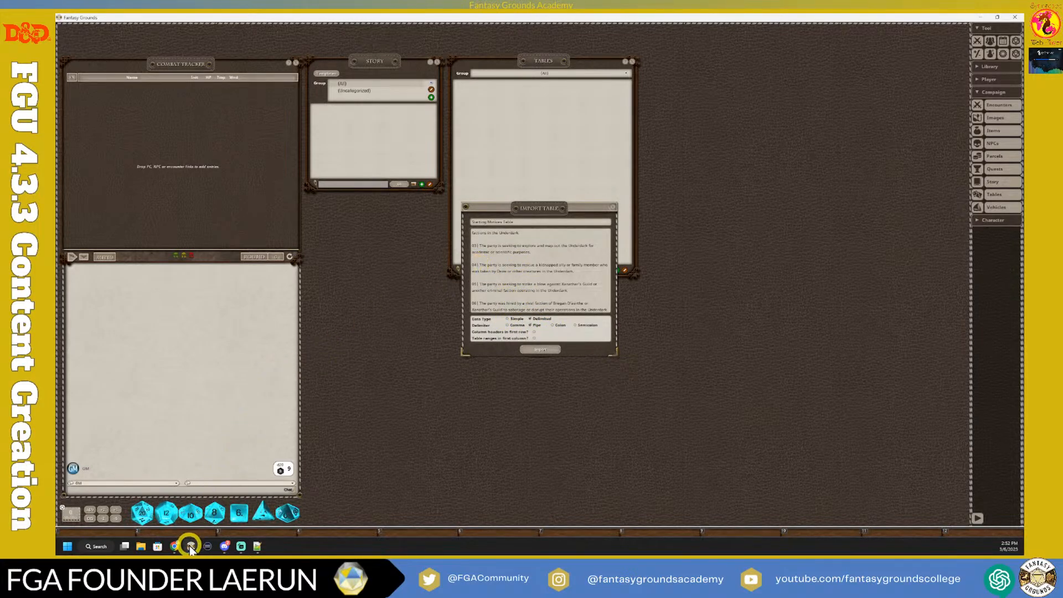
Step: Switch to Notepad++ to review the pipe-separated motive lists in the source text, and return to Fantasy Grounds
left_click(264, 542)
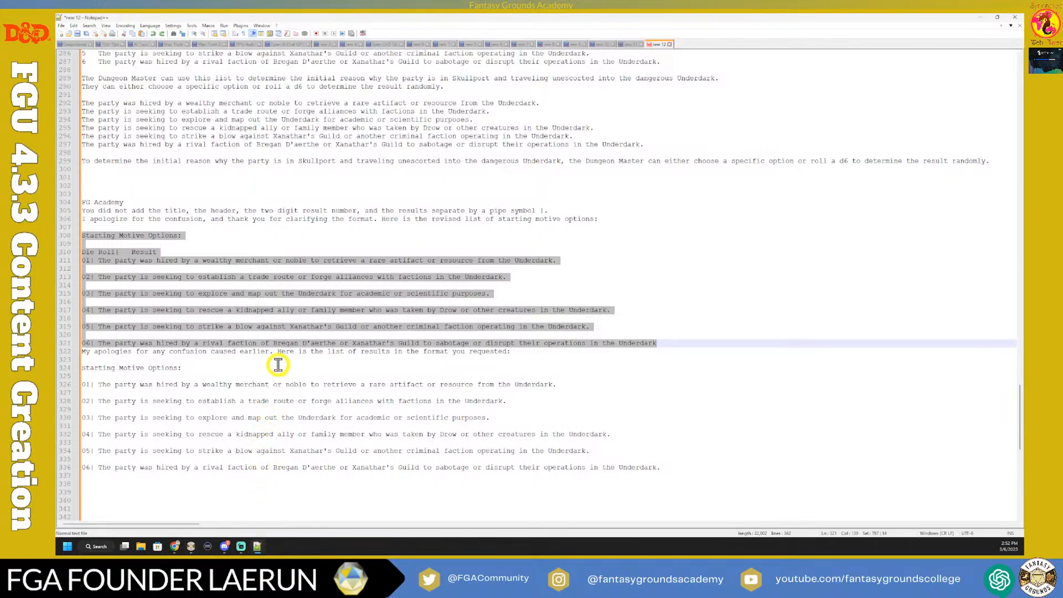
left_click(280, 245)
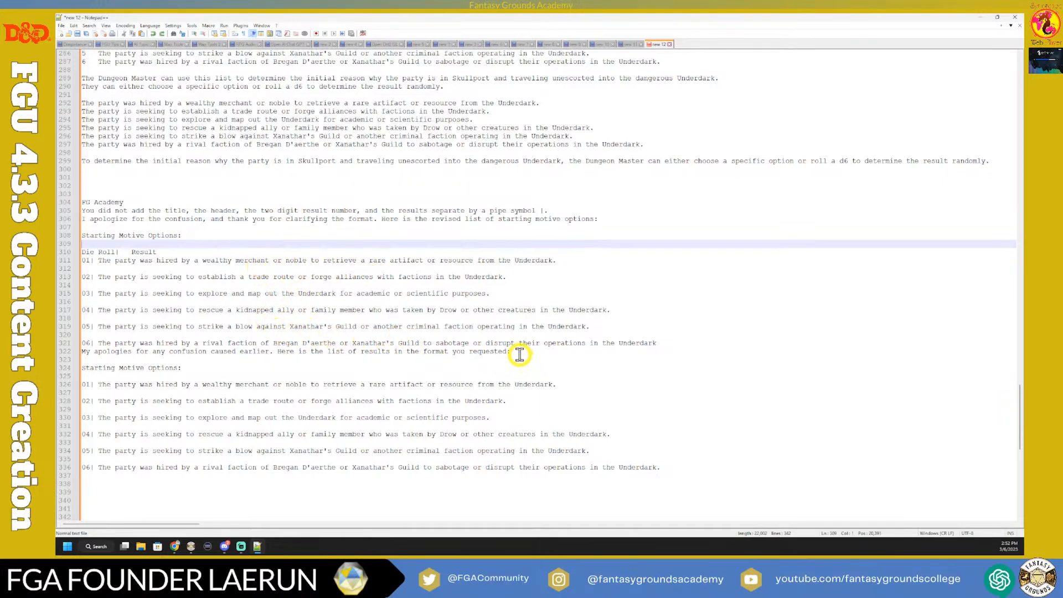
left_click_drag(519, 354, 508, 353)
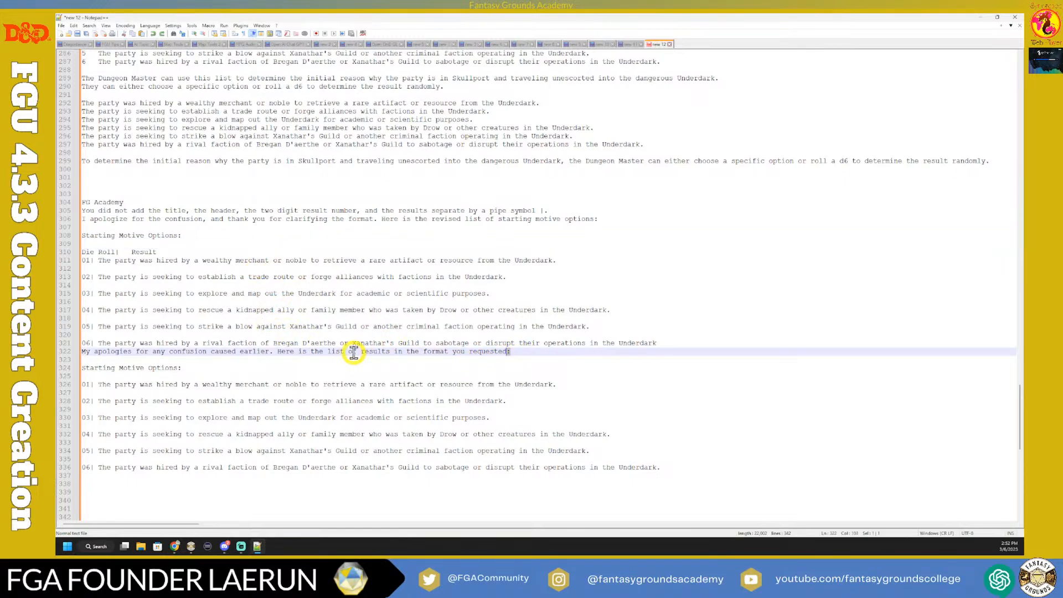
scroll(299, 368, "down", 2)
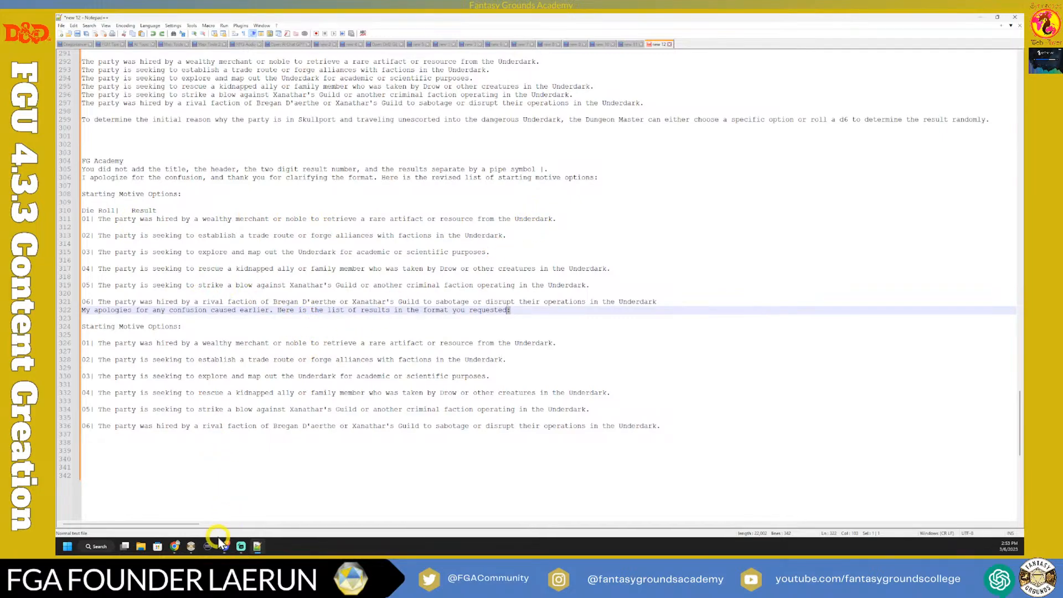
left_click(258, 547)
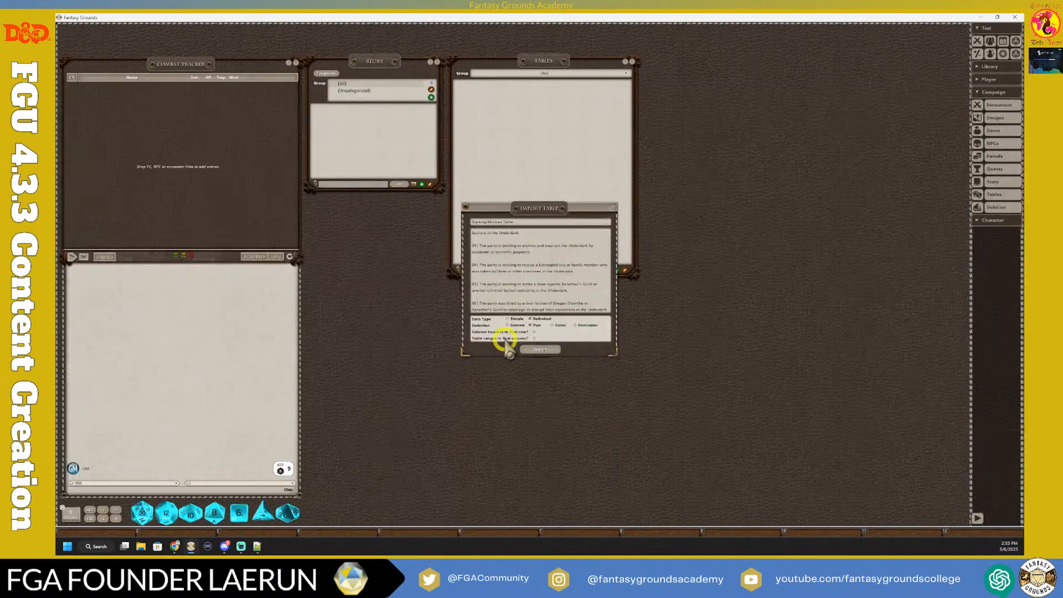
Step: Import the table with column headers in the first row and ranges in the first column, and arrange its enlarged window below the Story list
left_click_drag(615, 354, 708, 444)
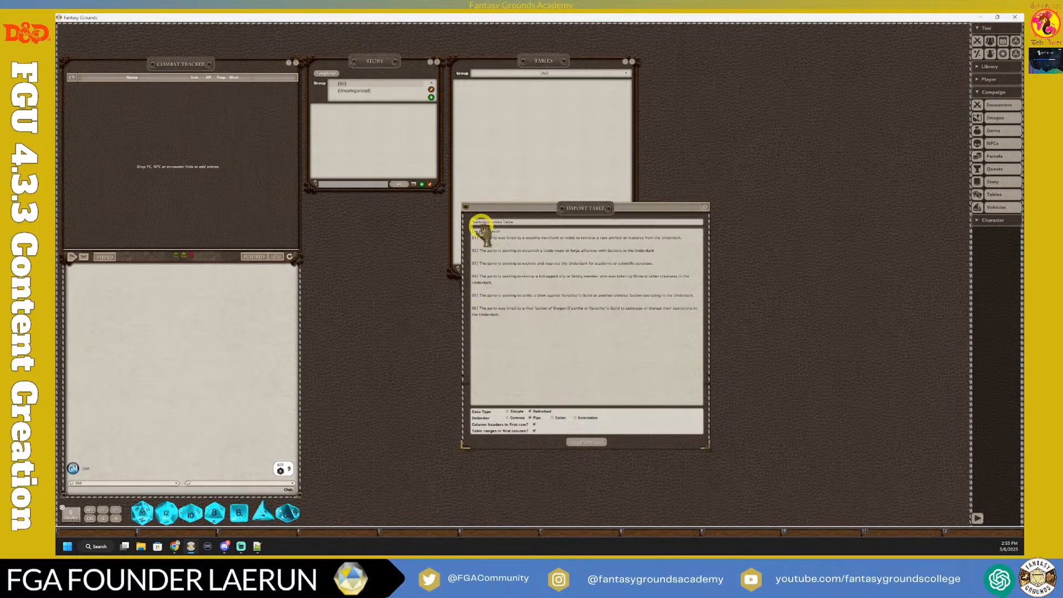
left_click(588, 443)
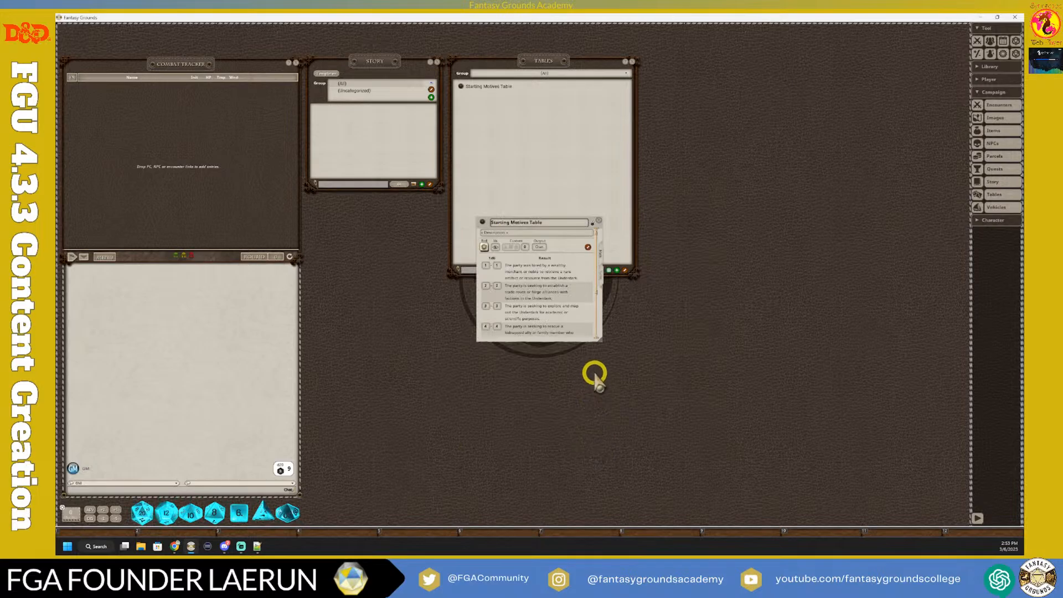
left_click_drag(601, 339, 711, 475)
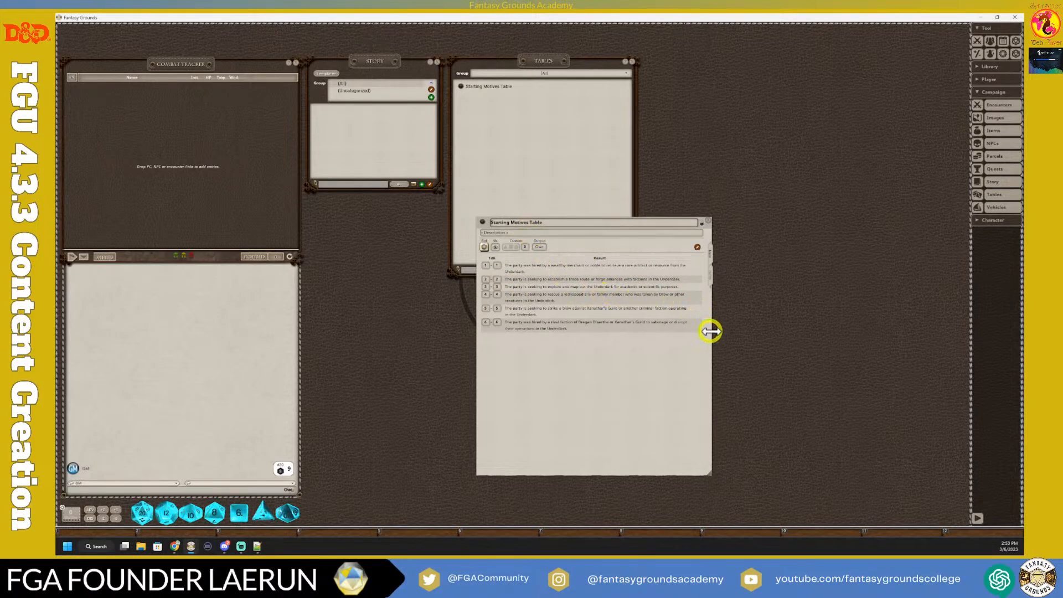
left_click_drag(711, 331, 632, 337)
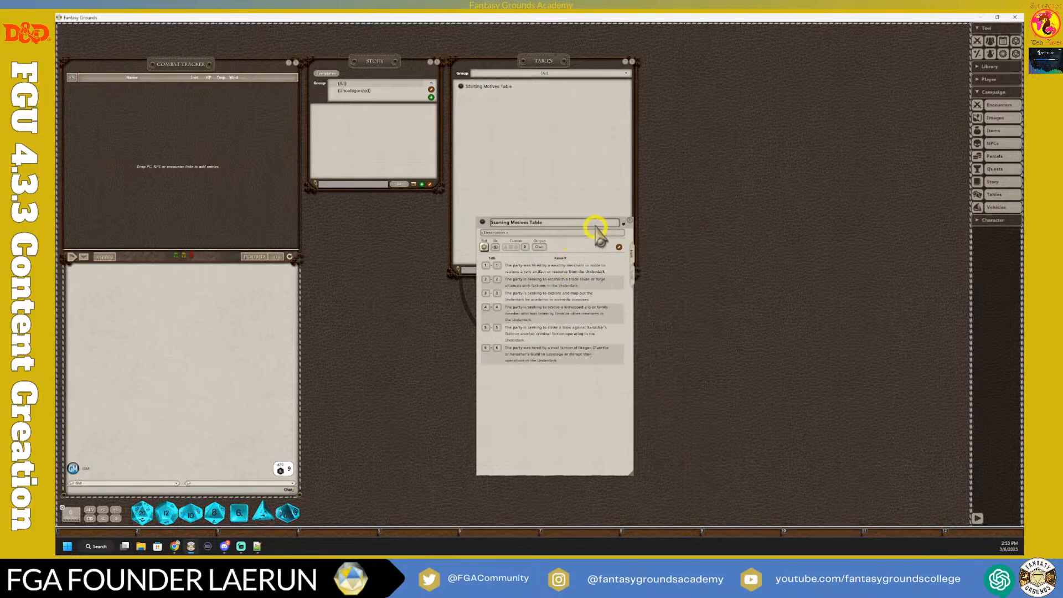
left_click_drag(626, 231, 476, 219)
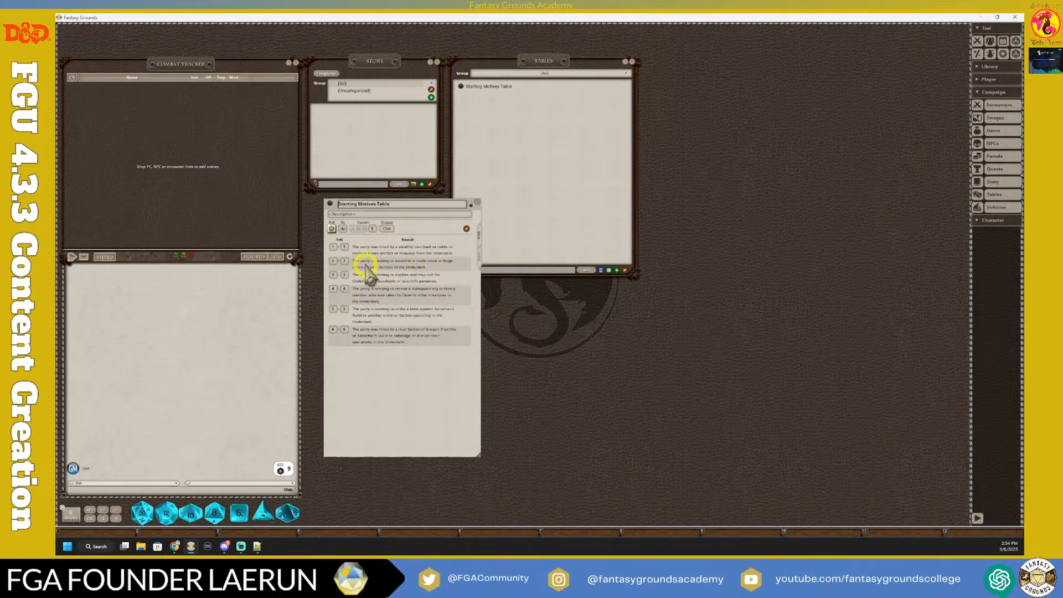
Step: Examine the Starting Motives Table's description field and its notes page, and return to the table's main page
left_click(352, 213)
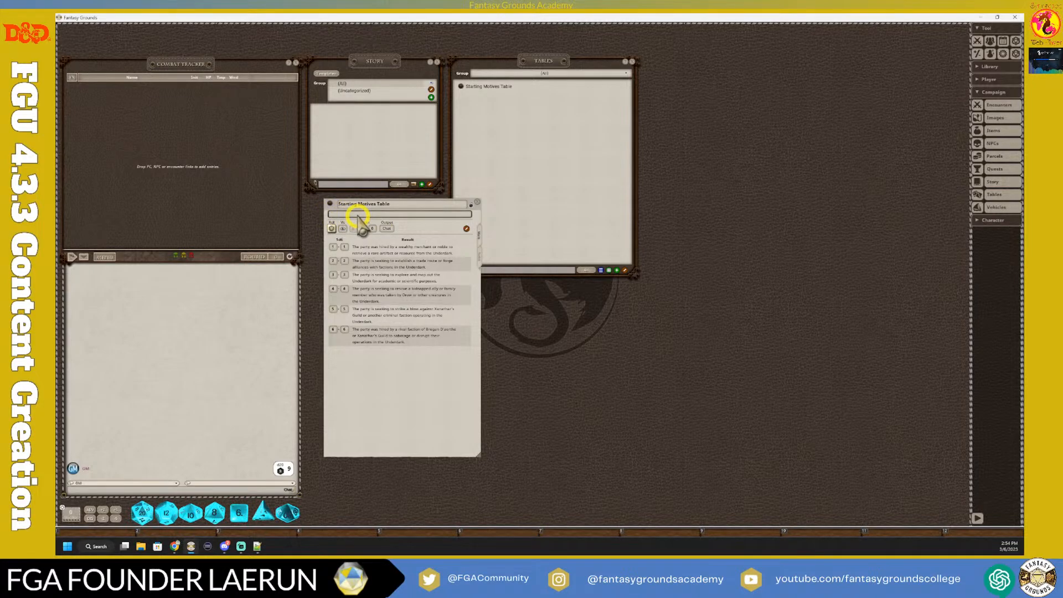
left_click(478, 256)
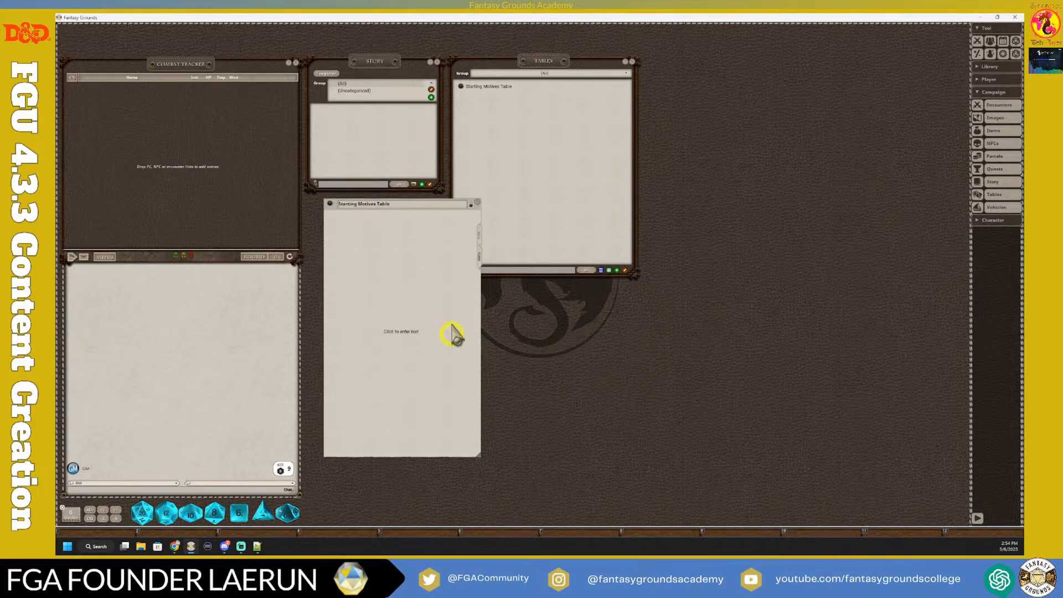
left_click(479, 234)
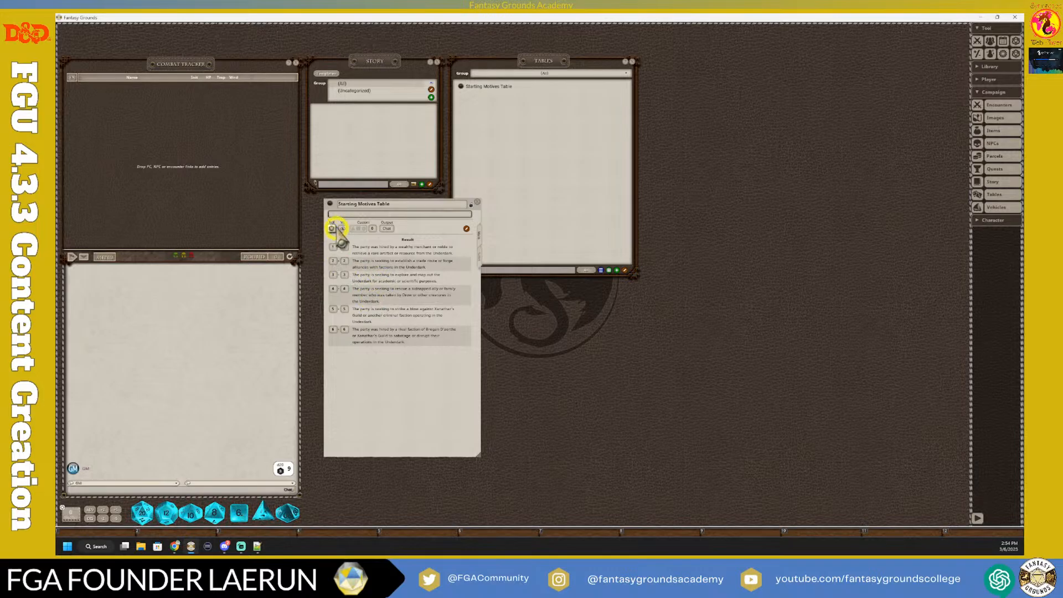
Step: Lock the Starting Motives Table, roll on it twice to the chat, and move its window slightly lower
left_click(471, 205)
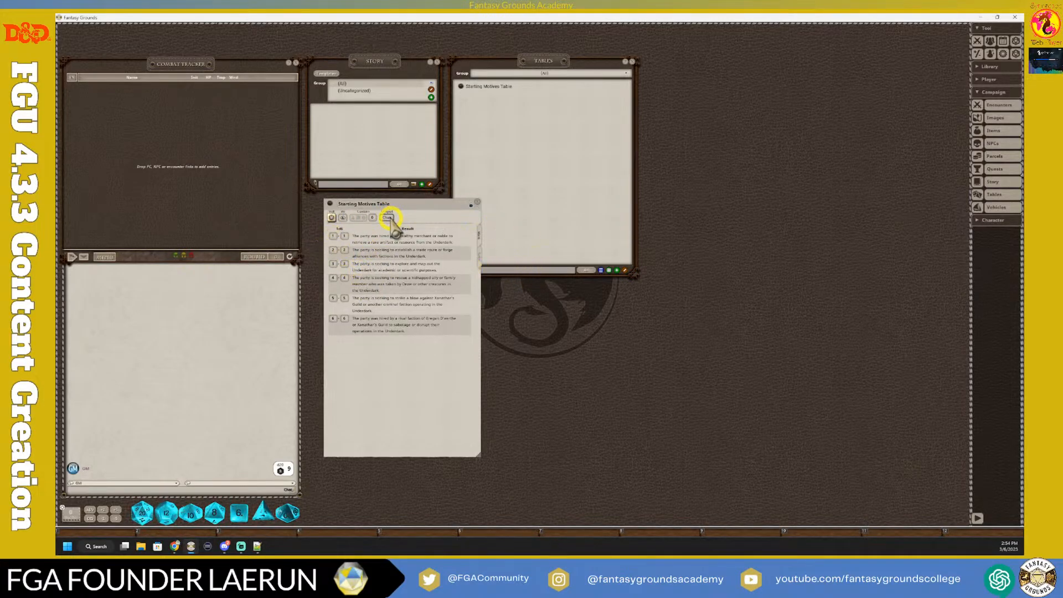
left_click(332, 218)
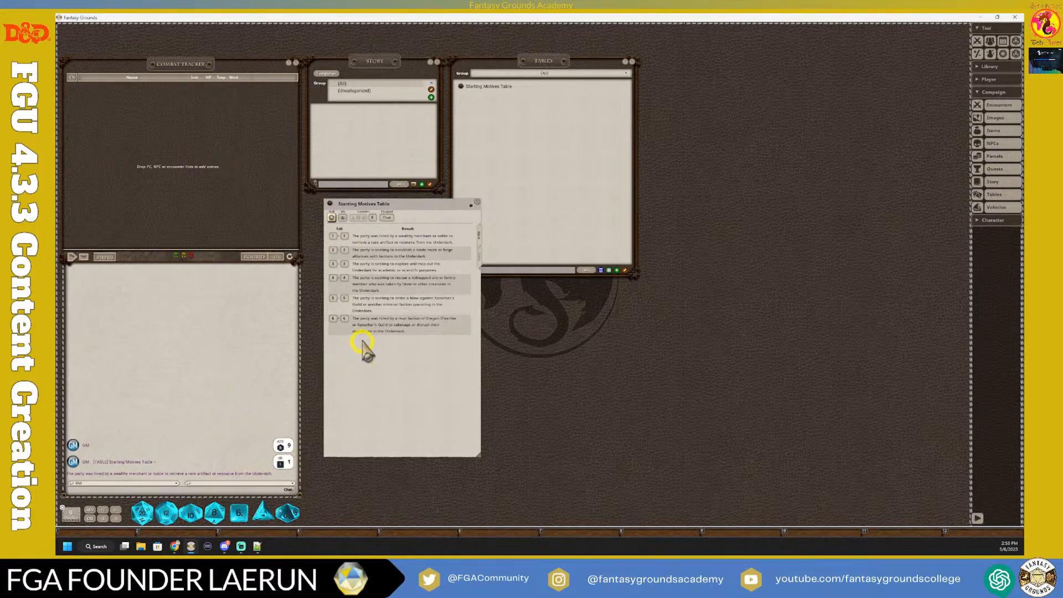
left_click(332, 217)
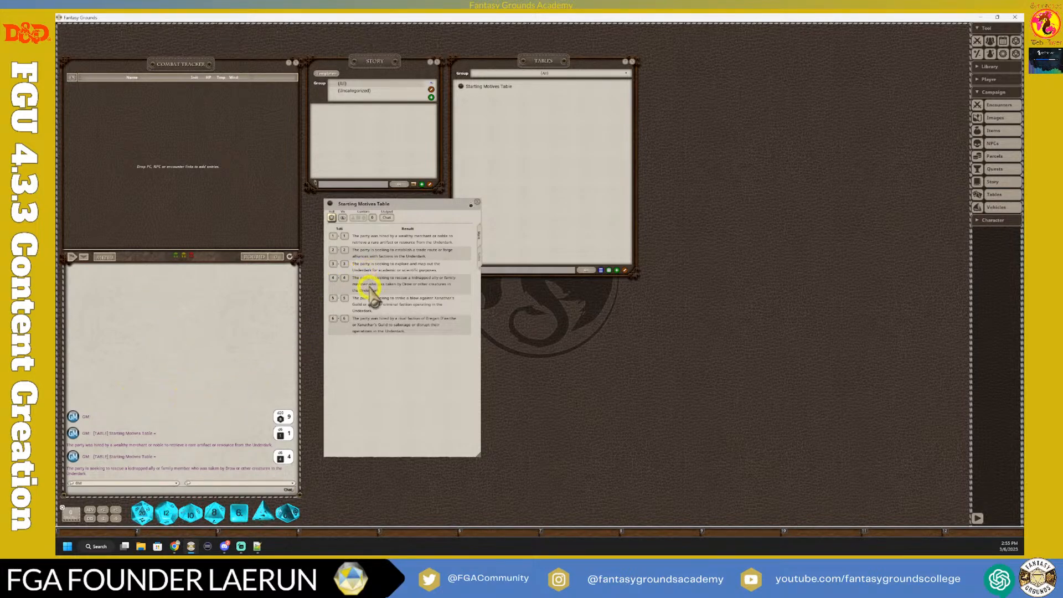
left_click_drag(430, 213, 401, 232)
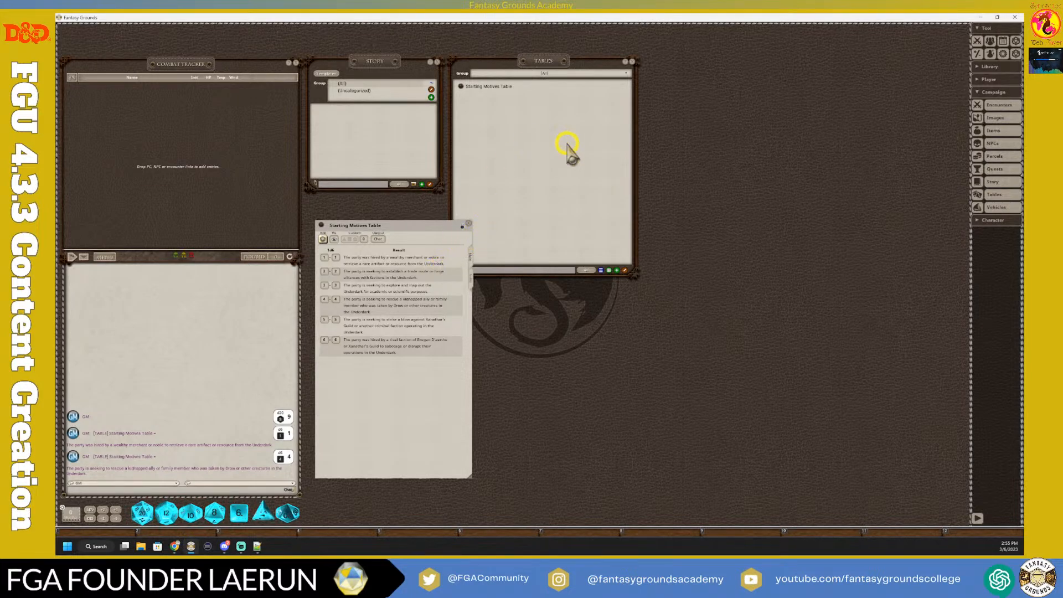
Step: Create a group named Underdark One Shot in the Tables list and finish editing the groups
left_click(554, 62)
left_click(579, 74)
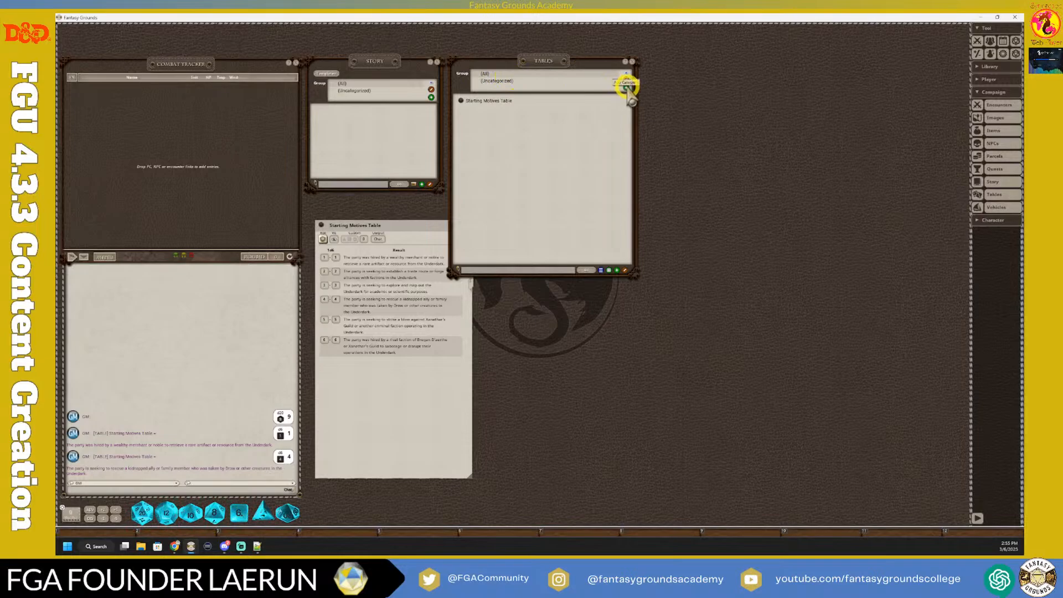
left_click(626, 74)
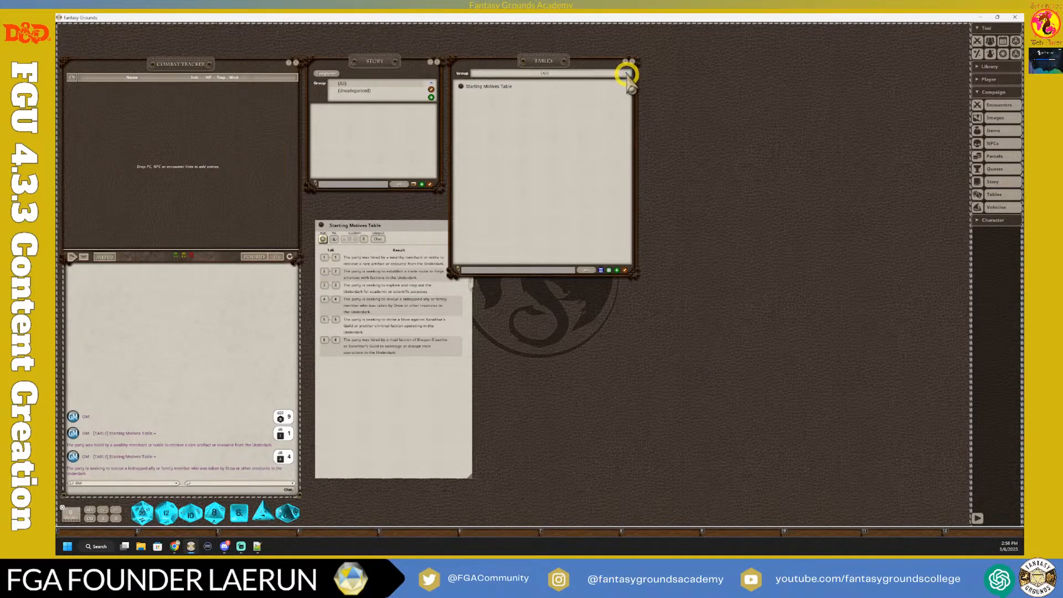
left_click(627, 74)
left_click(627, 88)
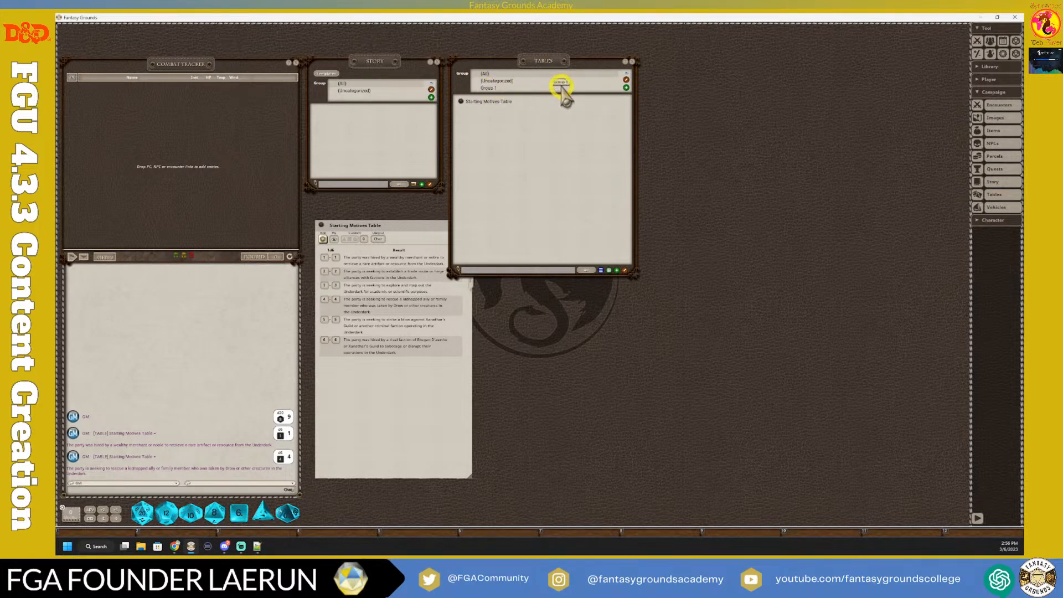
left_click(627, 79)
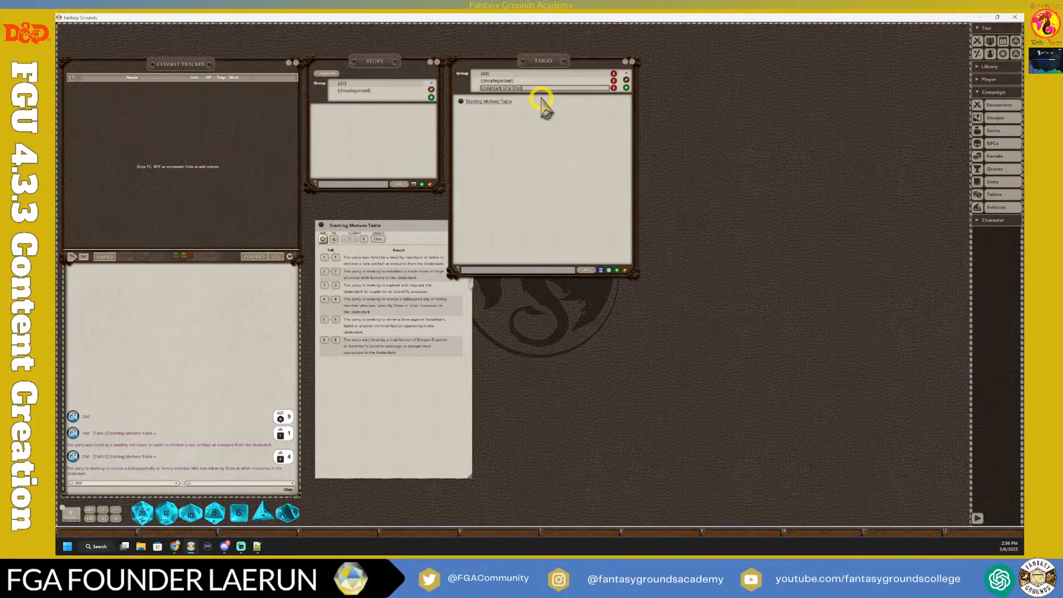
left_click(546, 105)
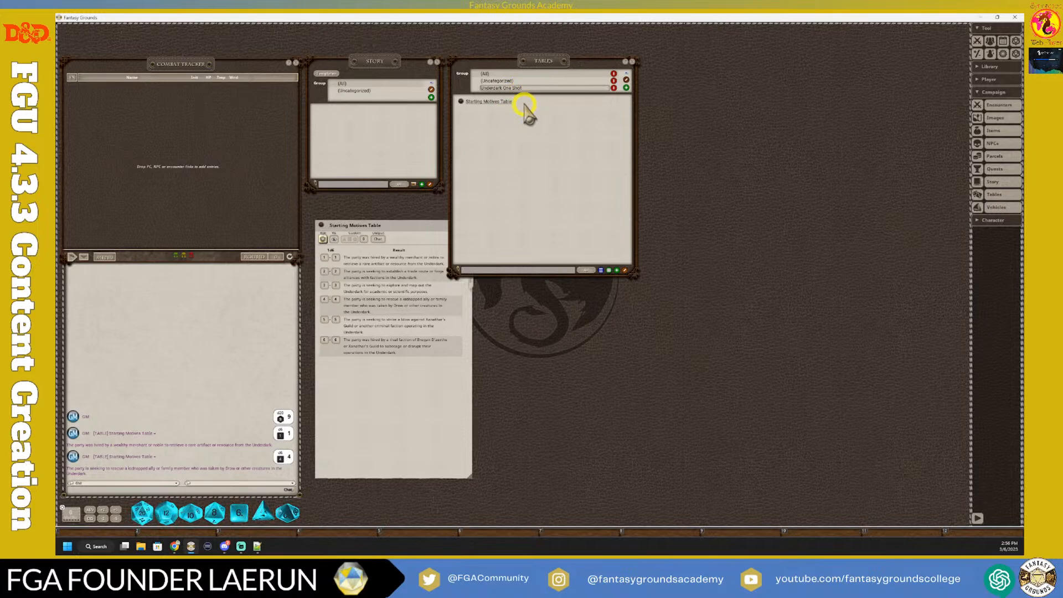
left_click(627, 74)
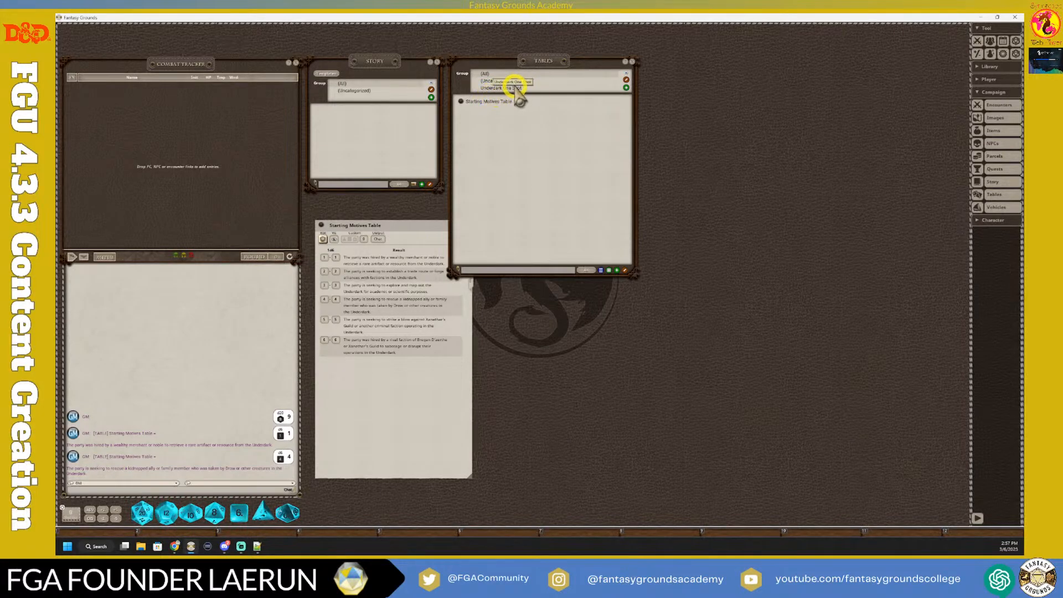
Step: Add a group named Underdark One Shot to the Story list
left_click(432, 98)
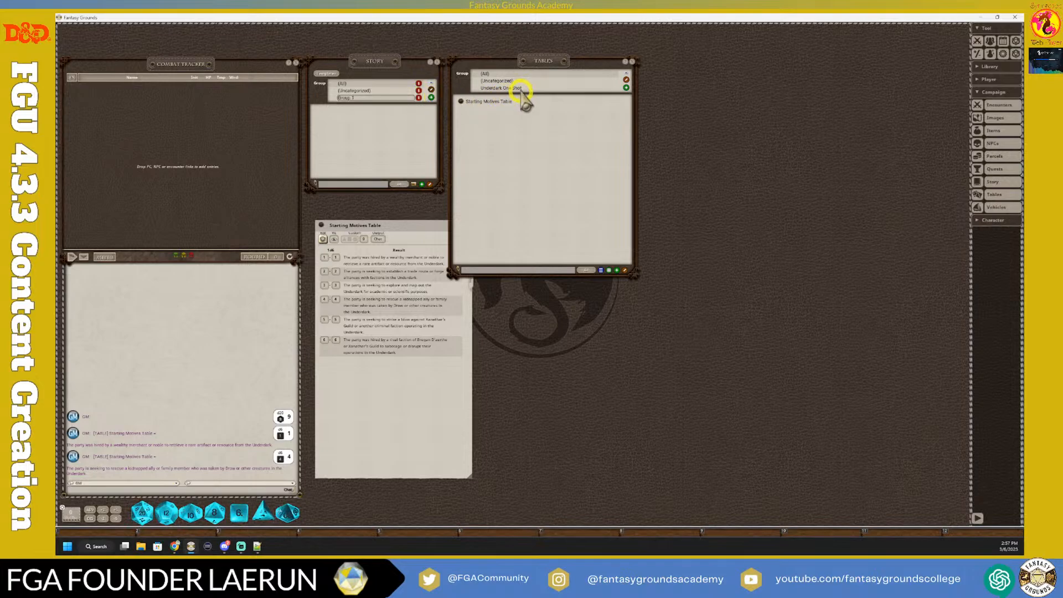
left_click(386, 99)
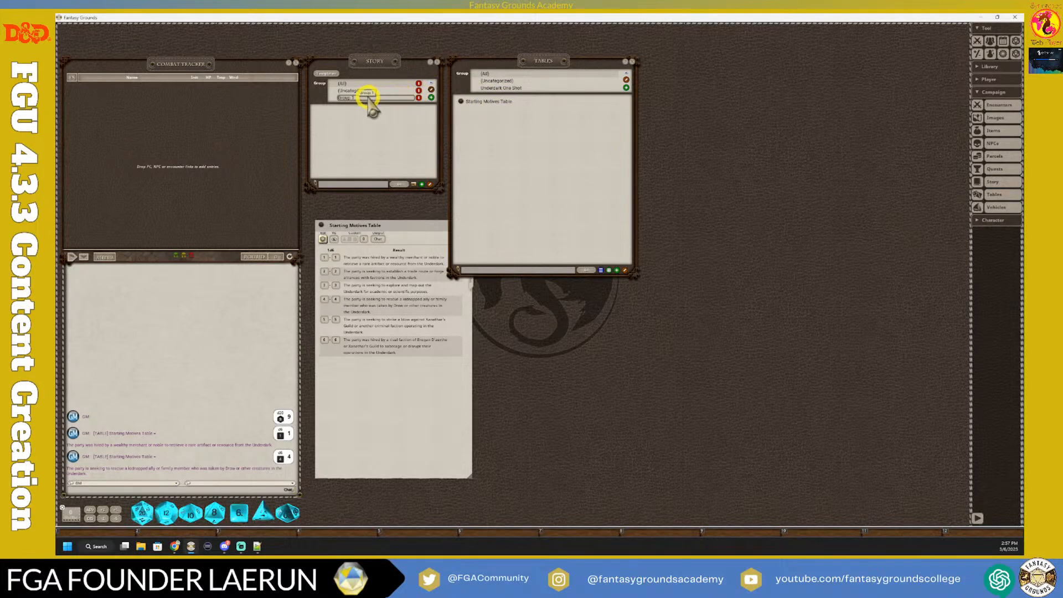
left_click_drag(361, 99, 323, 101)
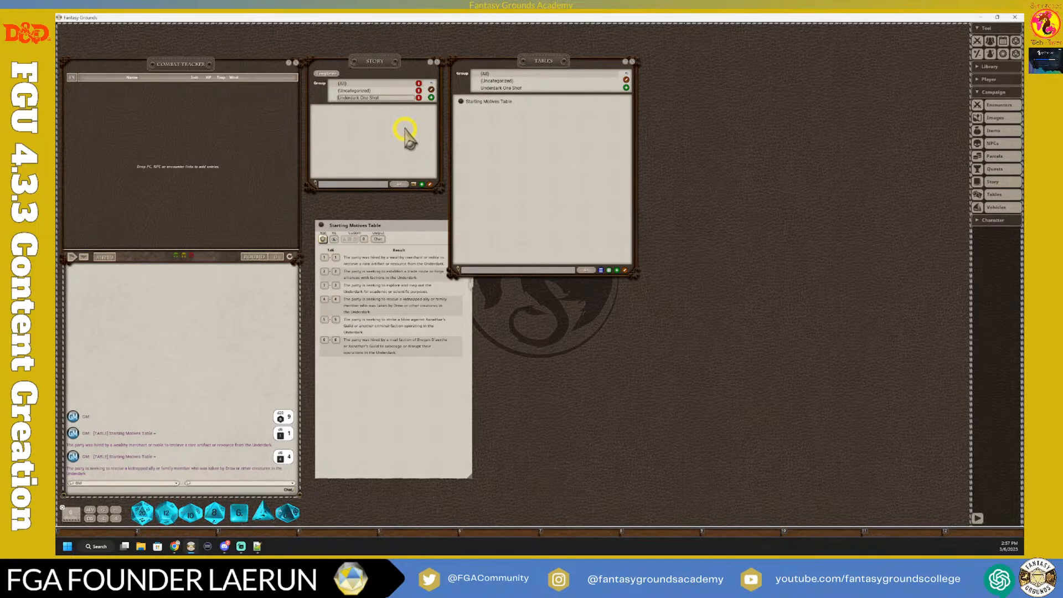
Step: Show the Underdark One Shot group in both the Tables and Story lists, and move the Tables window away from the Story list
left_click(381, 90)
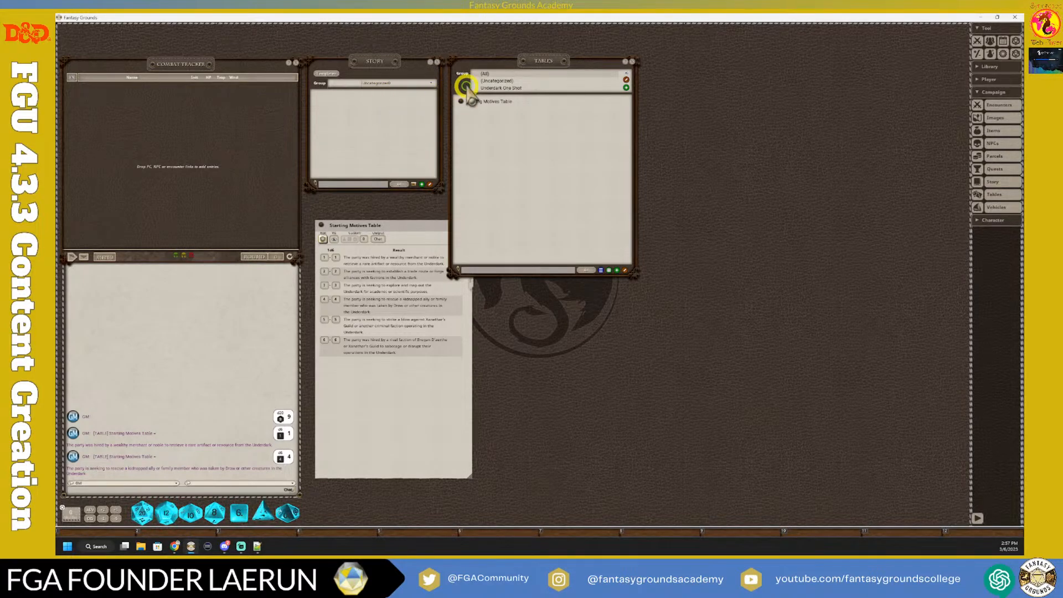
left_click(507, 88)
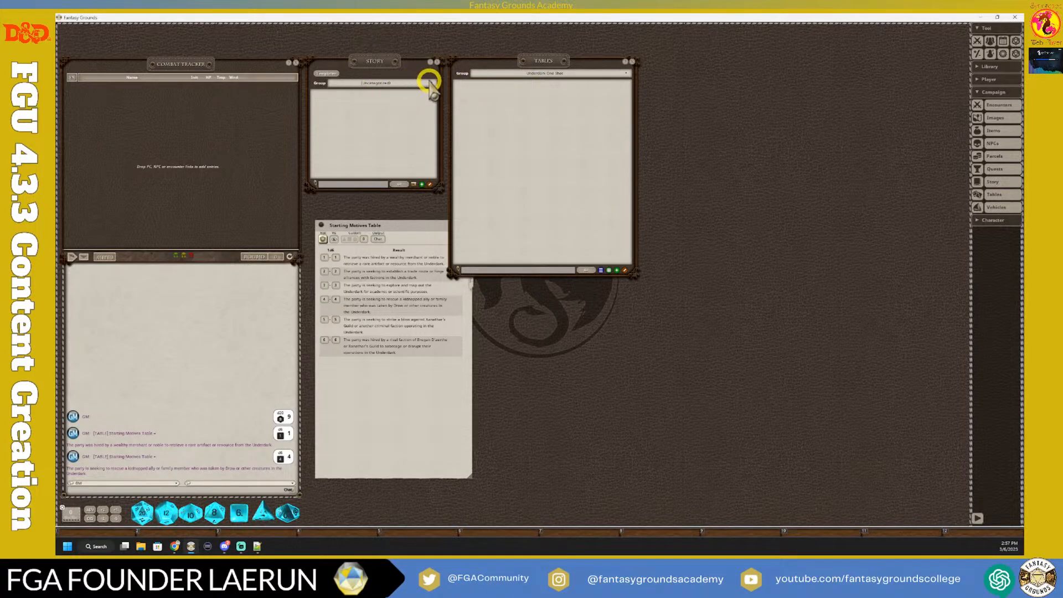
left_click(427, 83)
left_click(363, 99)
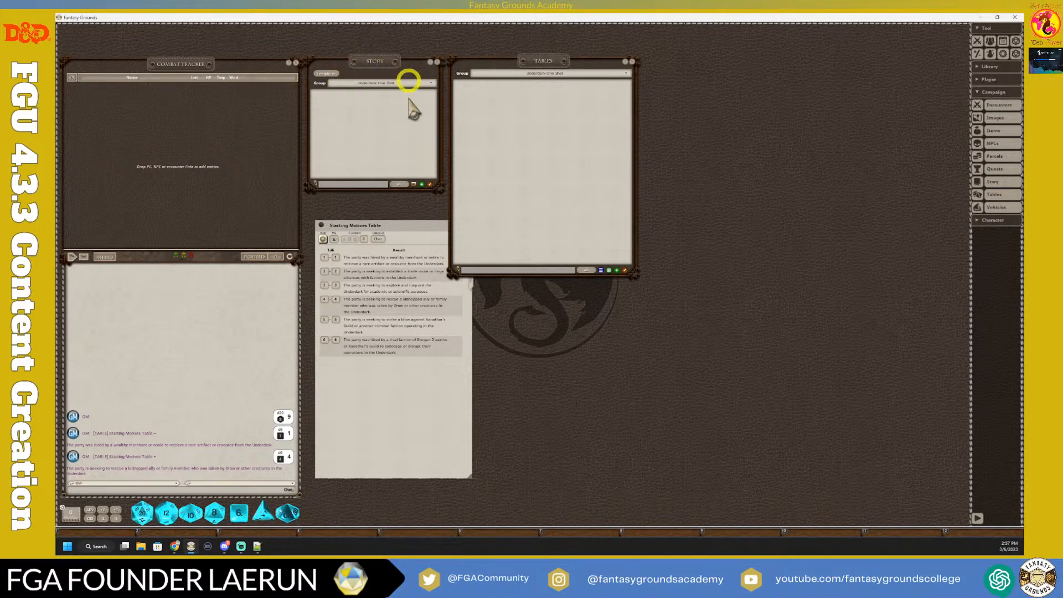
left_click_drag(516, 54, 538, 81)
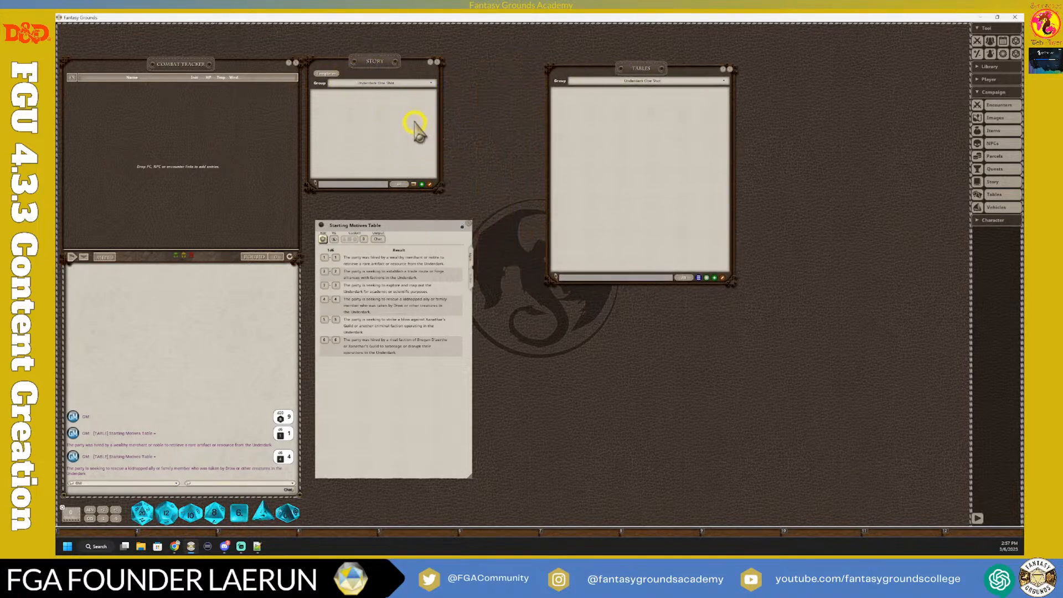
Step: Add three new story entries to the Underdark One Shot group and name the first one 00.00 Index
left_click(421, 185)
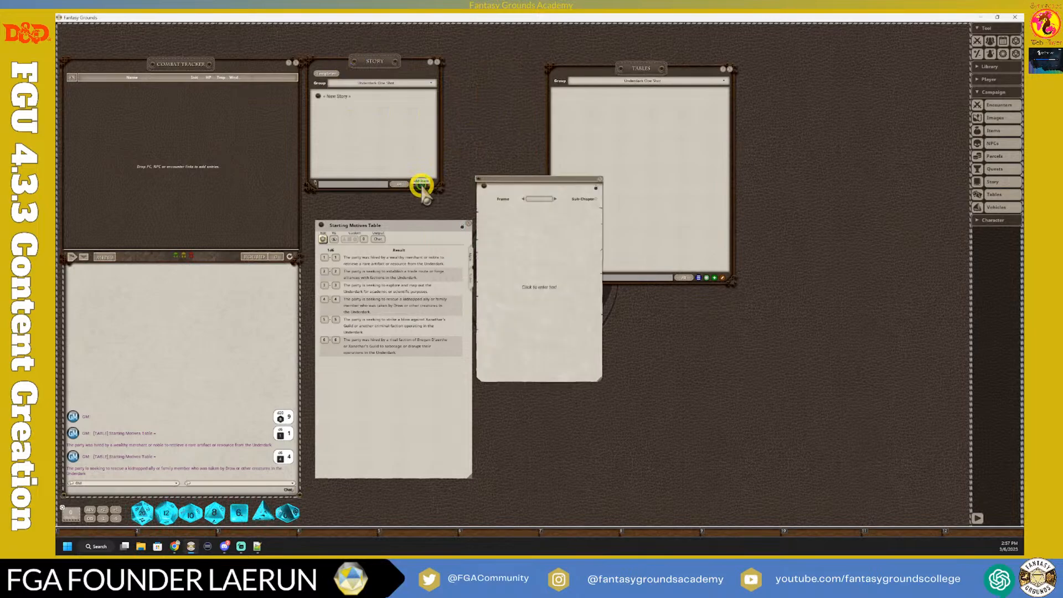
left_click(421, 185)
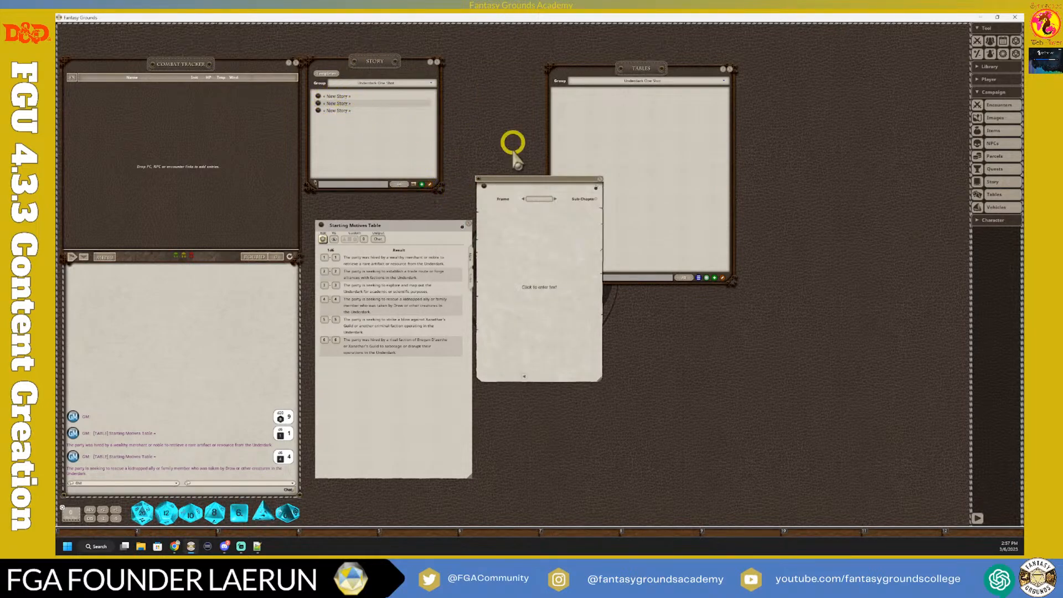
left_click(595, 187)
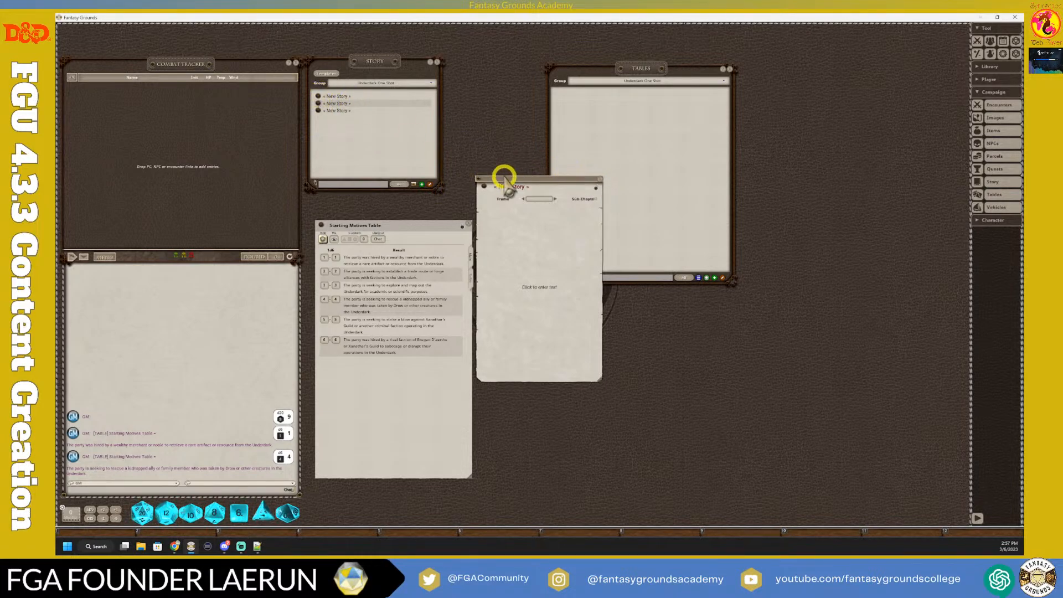
left_click(515, 185)
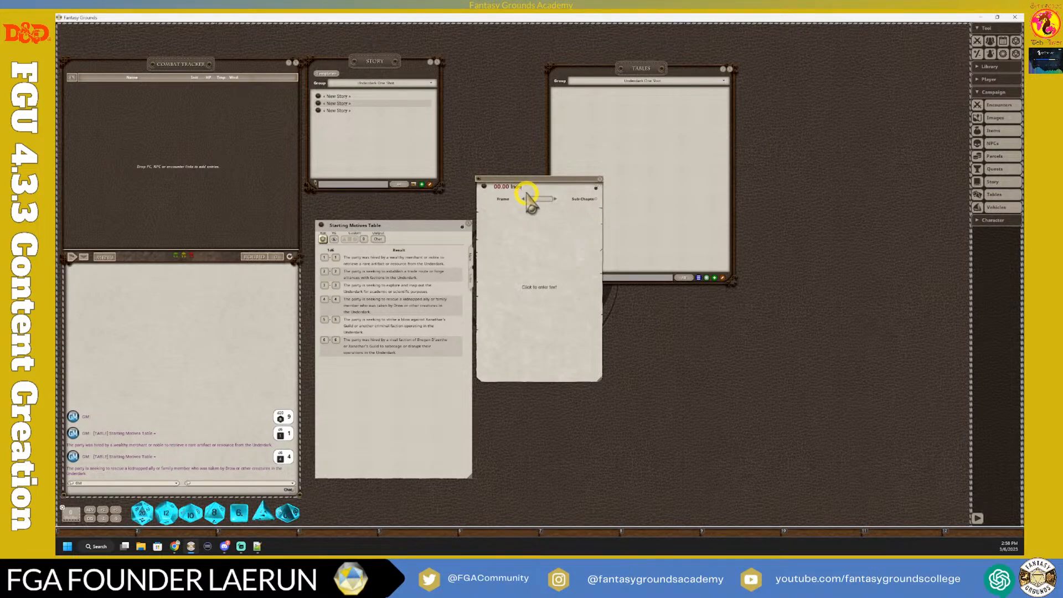
left_click(540, 215)
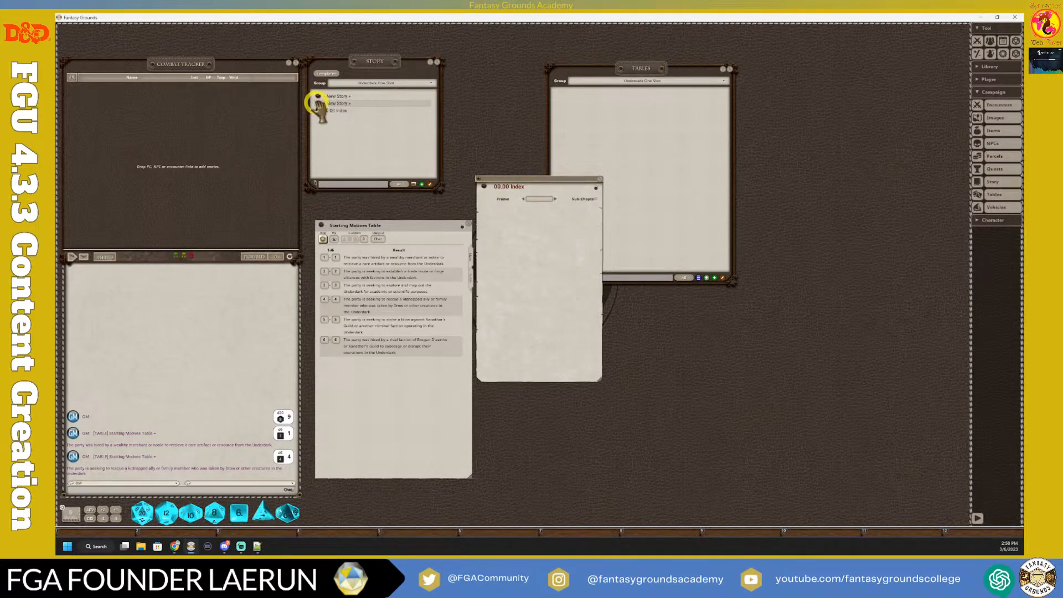
Step: Name the two remaining new story entries 00.01 Intro and 01.00 Area 1
left_click_drag(316, 101, 544, 193)
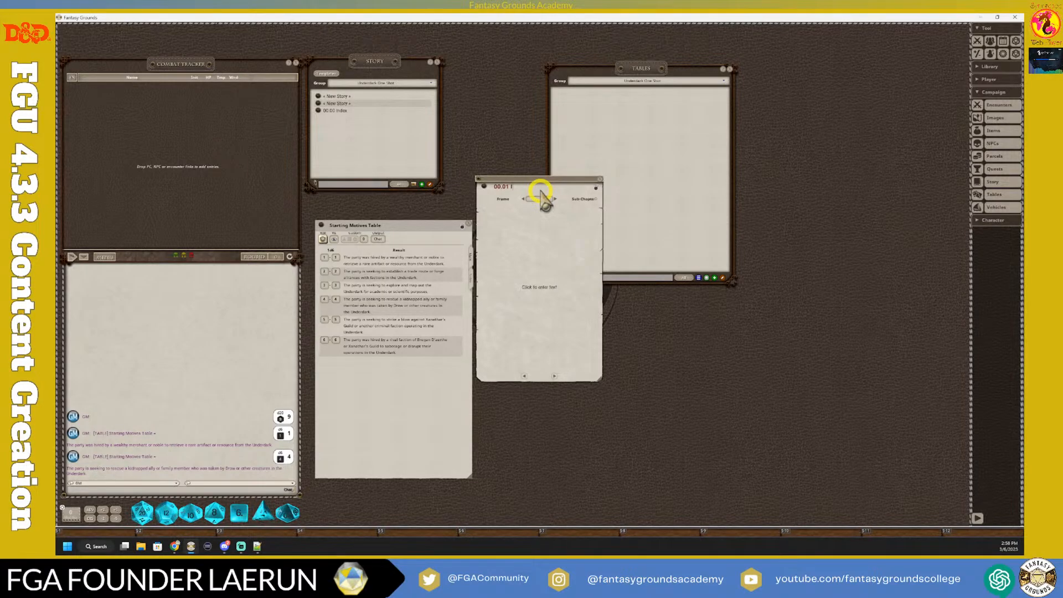
left_click_drag(541, 192, 601, 183)
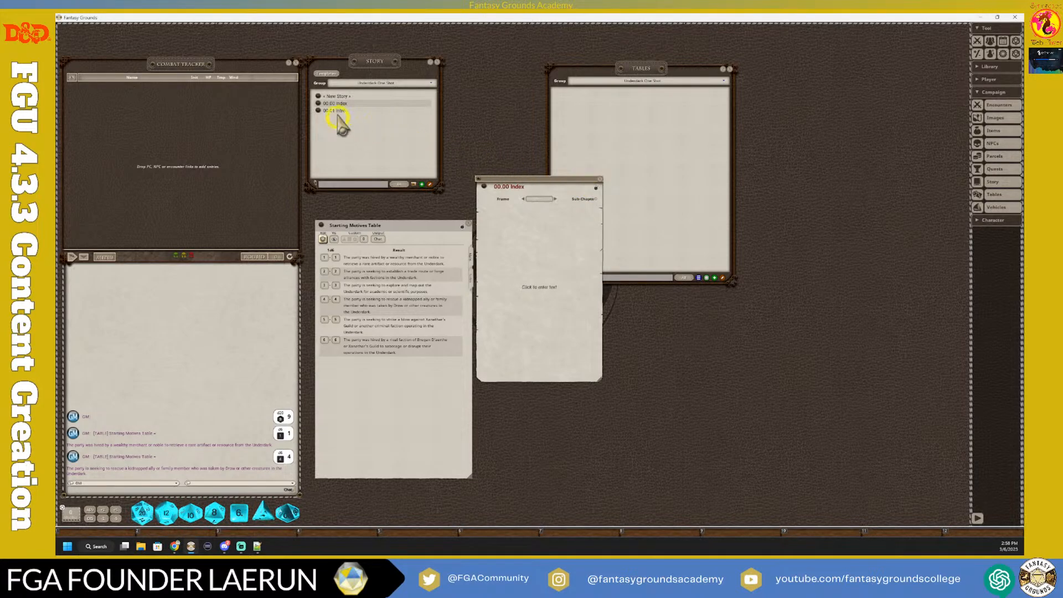
left_click_drag(320, 101, 527, 195)
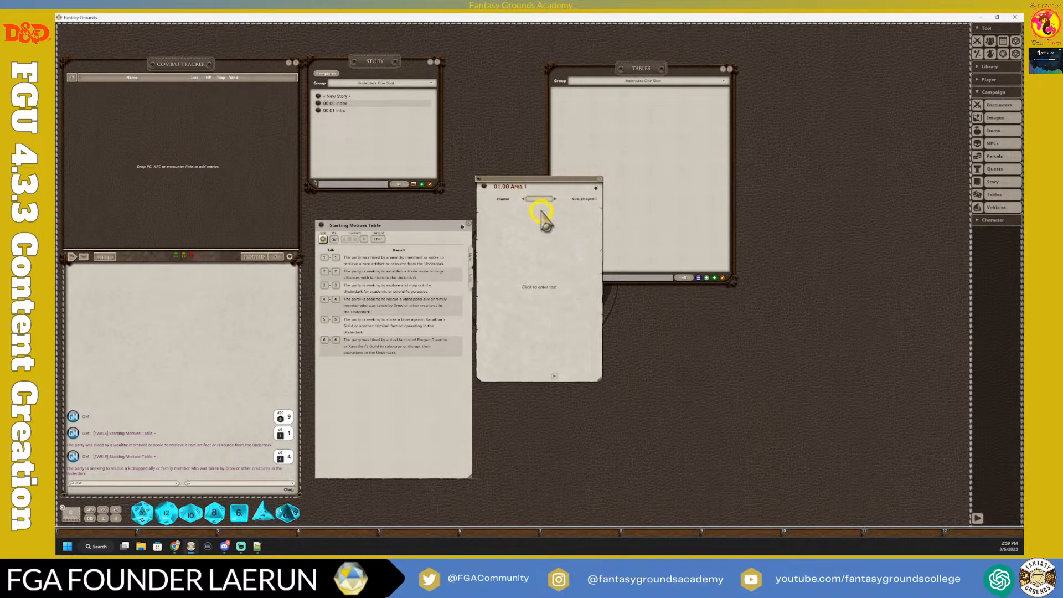
key("Tab")
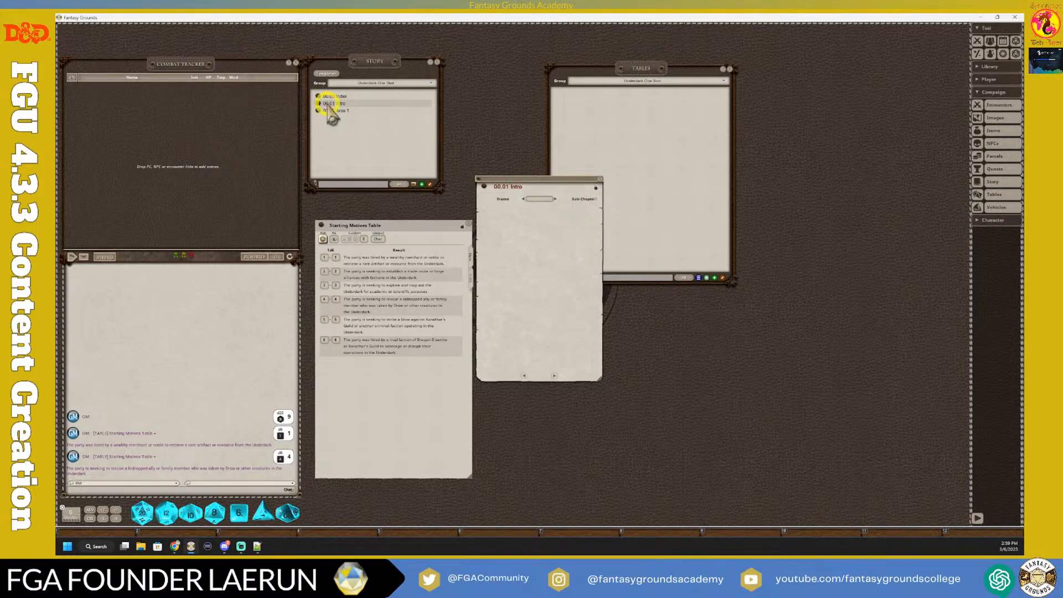
Step: Place the 00.01 Intro story beside the Story list, close the other story and the Tables list, and widen the Intro window
left_click_drag(523, 179, 500, 73)
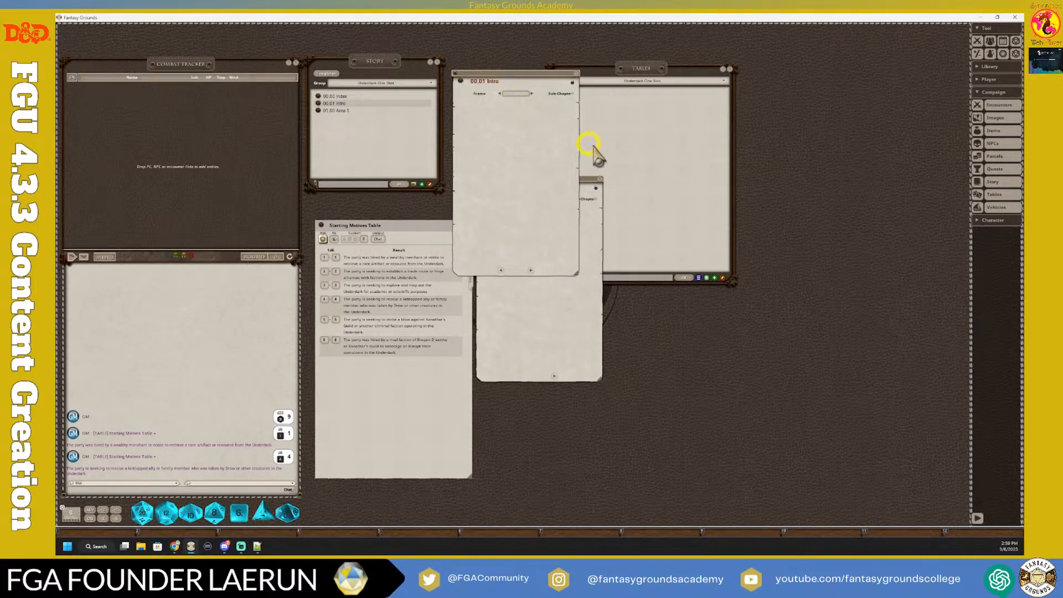
left_click(595, 172)
left_click(729, 69)
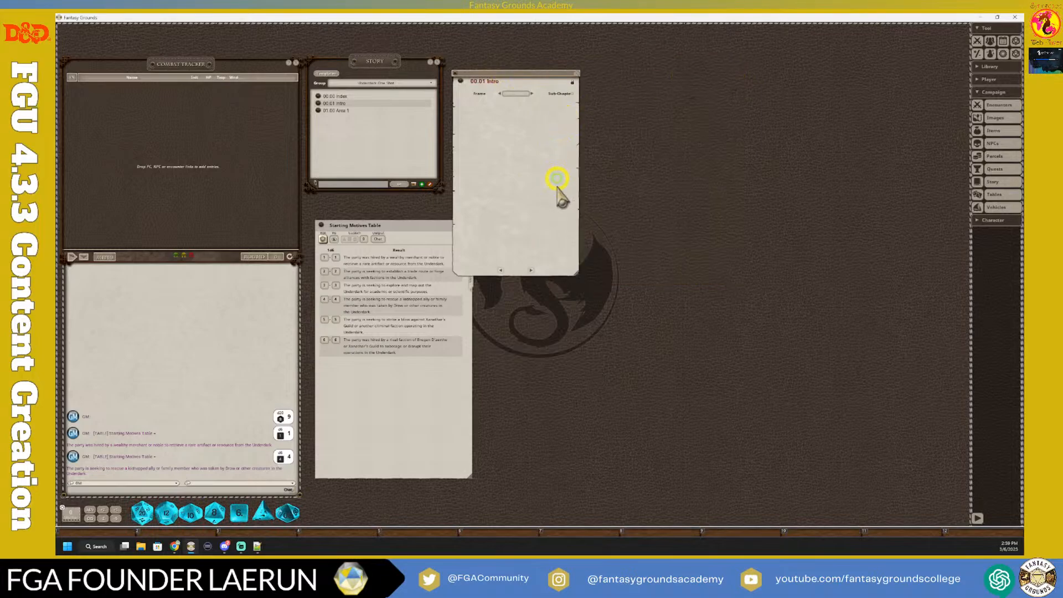
left_click_drag(577, 274, 799, 311)
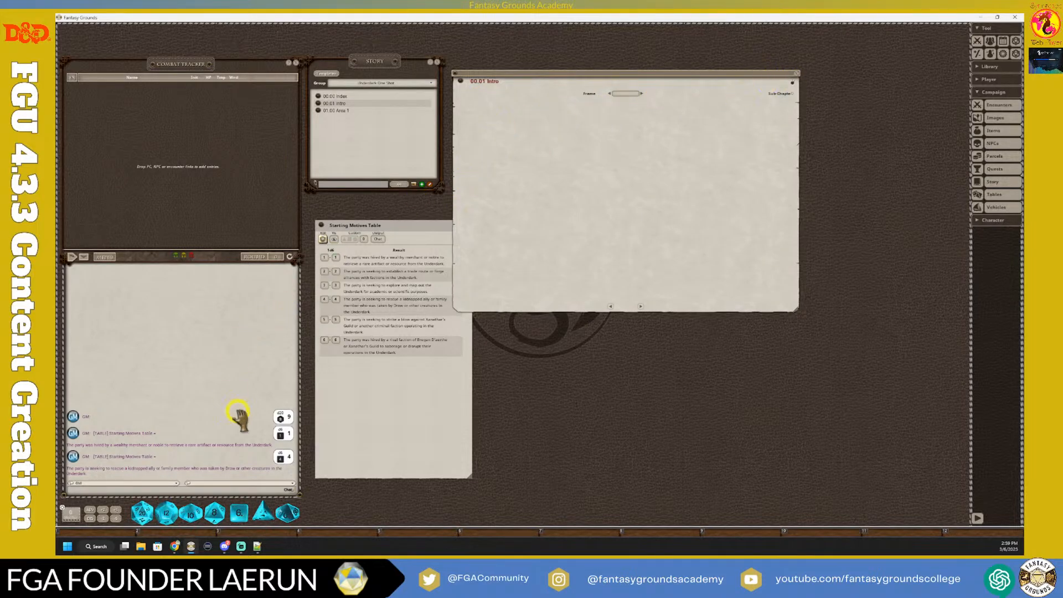
Step: Switch to Notepad++ and copy the Introduction heading and its paragraph from the start of the adventure text
left_click(257, 548)
scroll(318, 368, "up", 5)
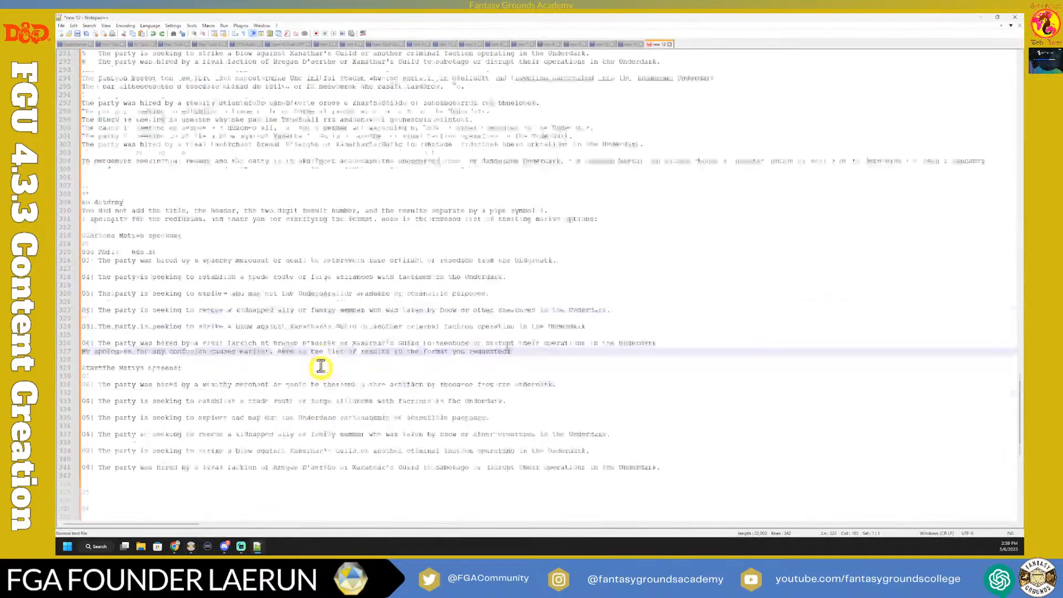
scroll(318, 368, "up", 20)
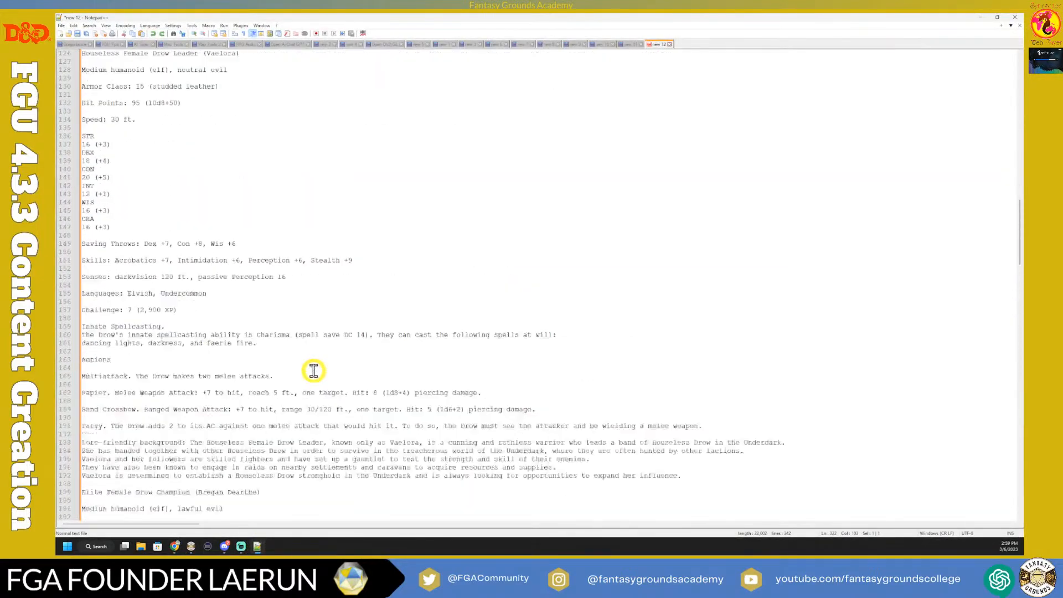
scroll(313, 373, "up", 15)
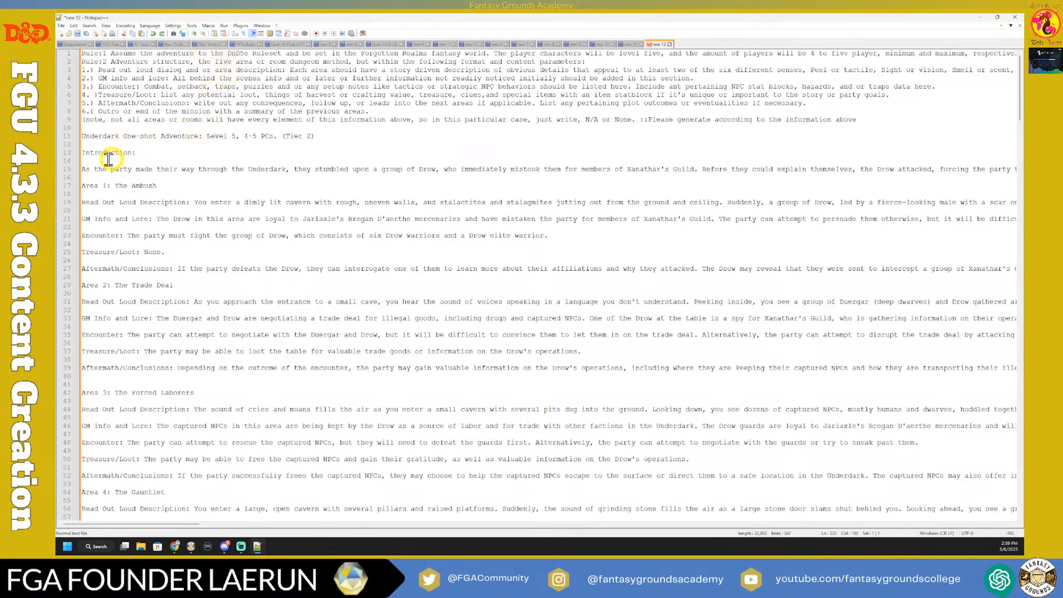
left_click_drag(82, 153, 239, 179)
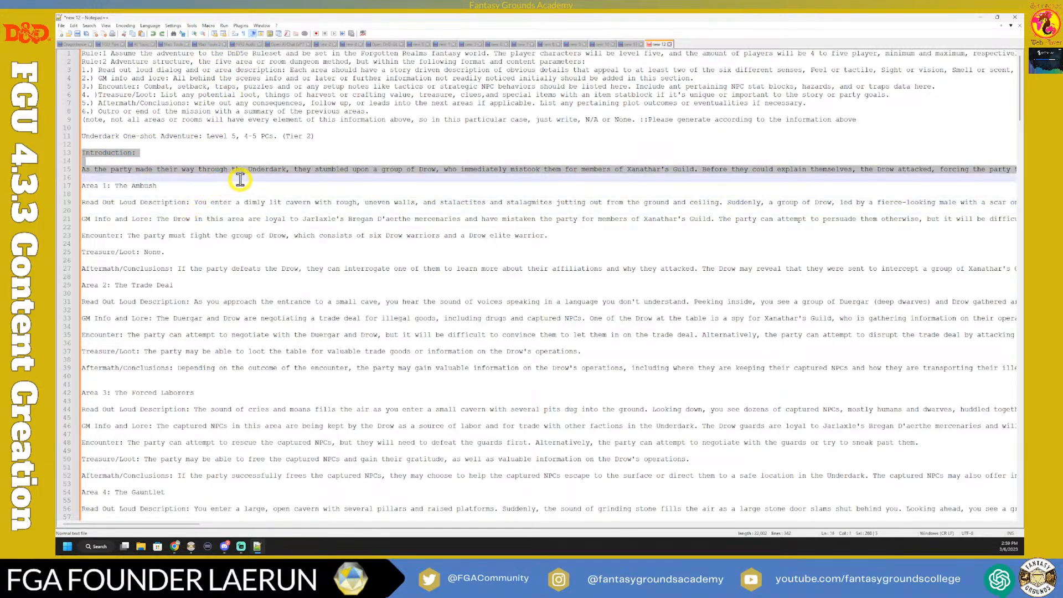
right_click(270, 174)
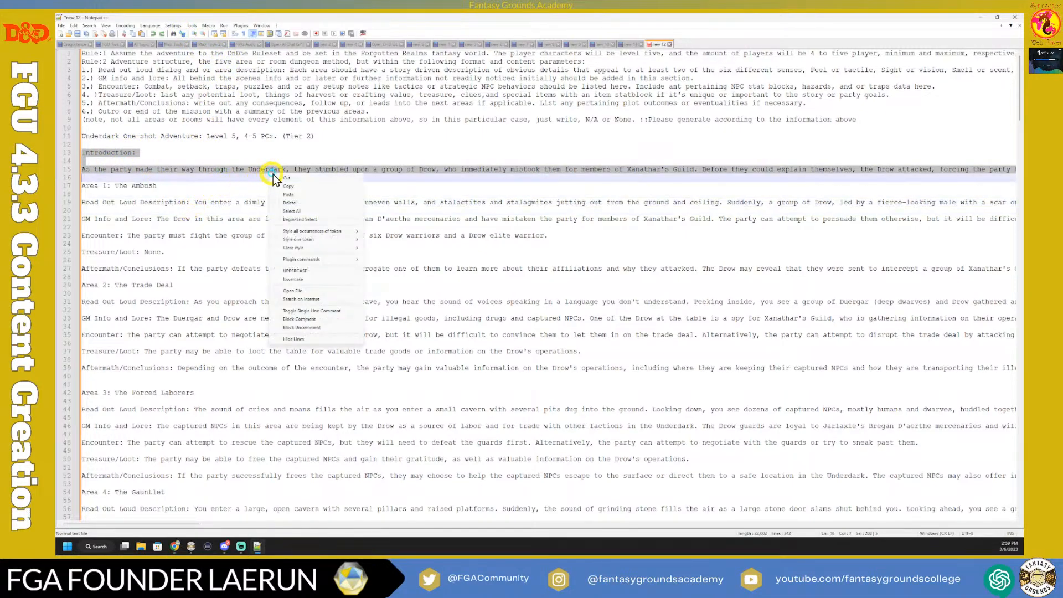
left_click(289, 187)
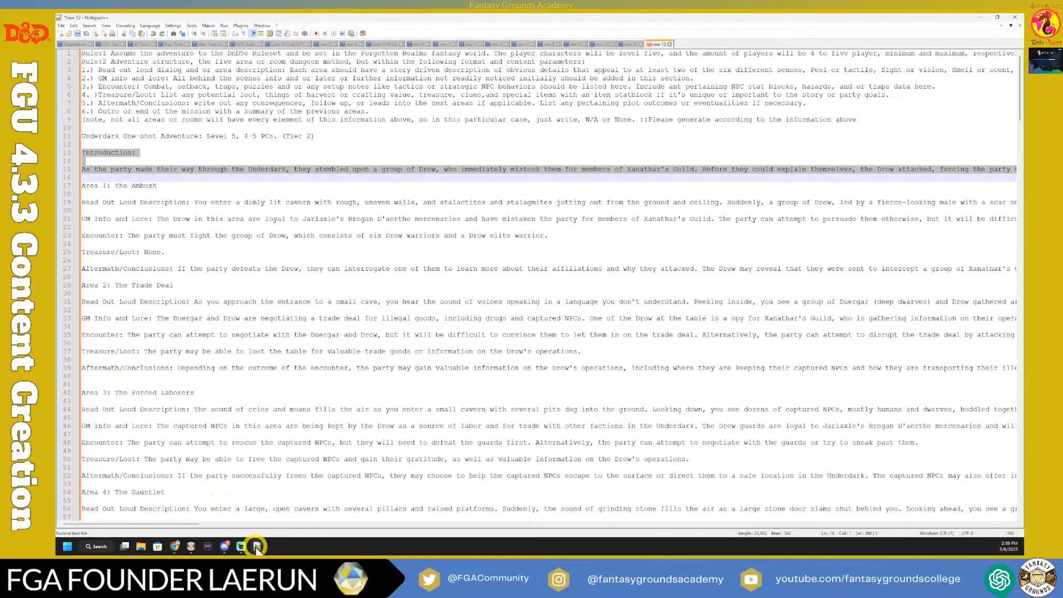
Step: Switch to Fantasy Grounds and paste the copied introduction text into the 00.01 Intro story
mouse_move(253, 550)
left_click(191, 546)
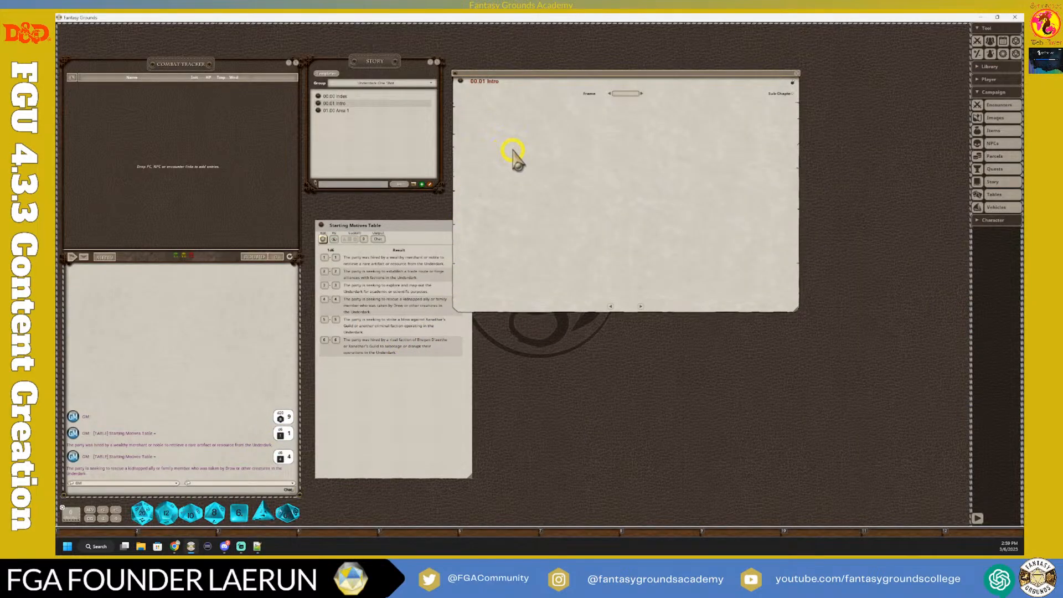
key("ctrl+v")
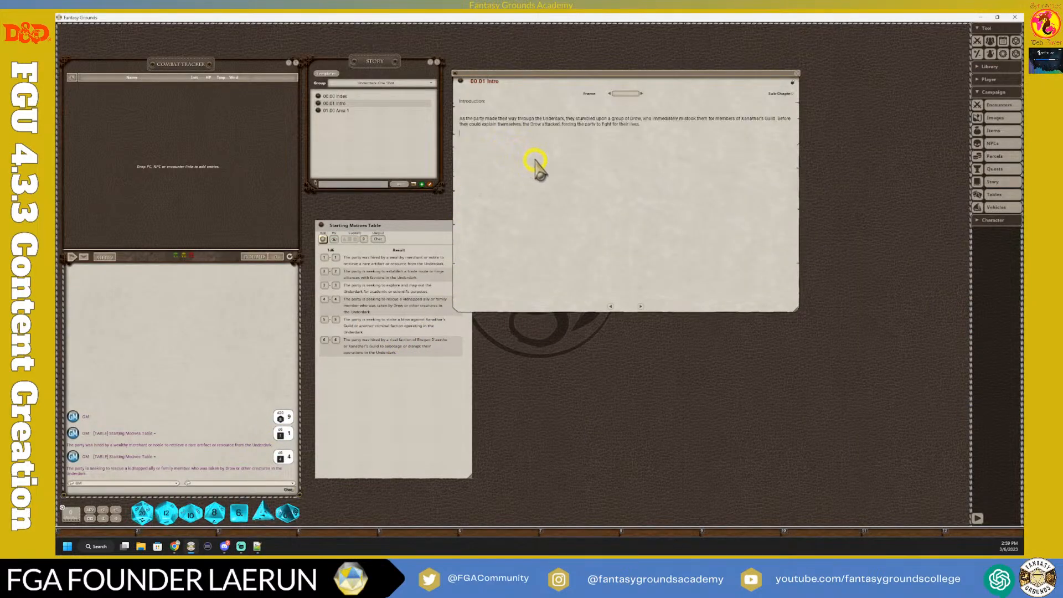
Step: Remove the blank line below Introduction in the Intro story and format the Introduction line as a heading
left_click(490, 101)
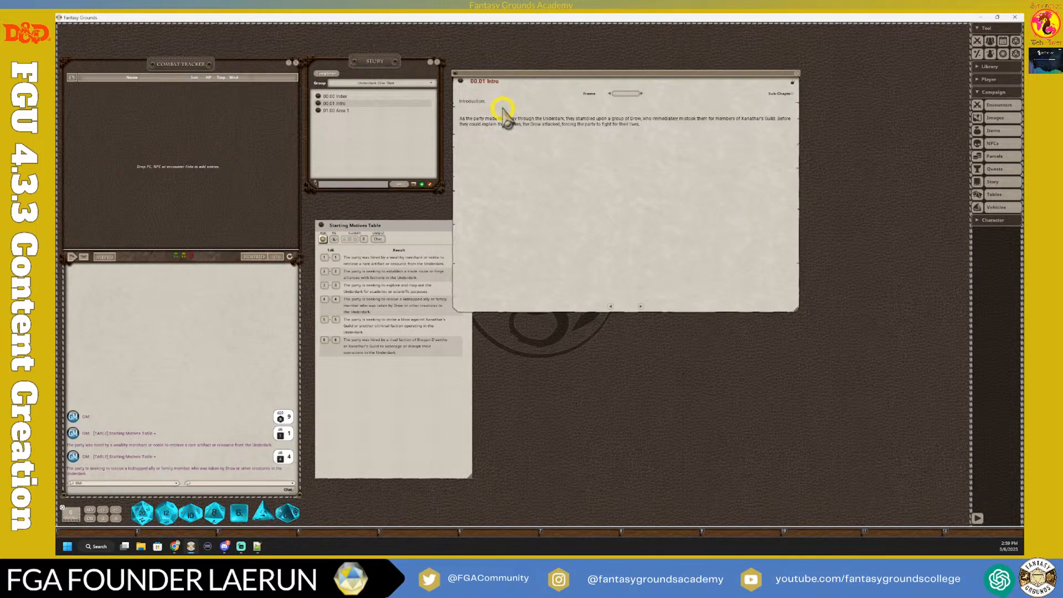
key("BackSpace")
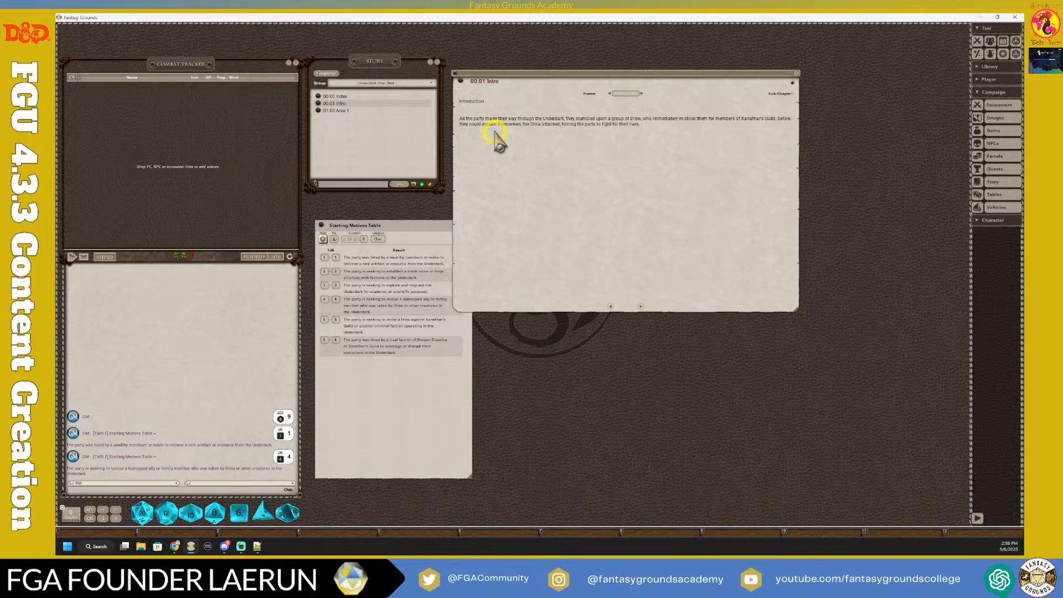
key("Delete")
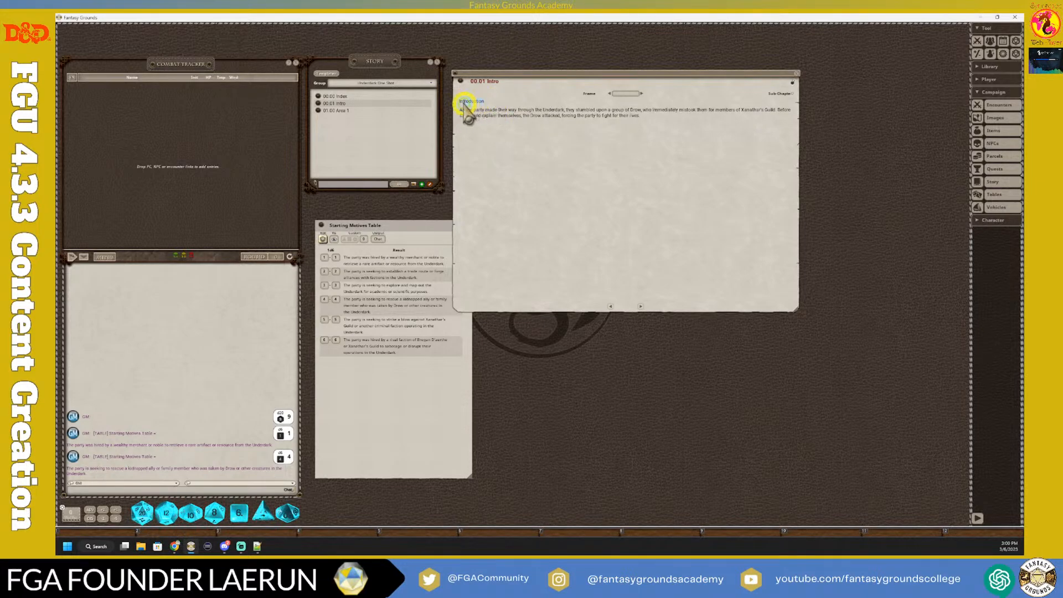
key("ctrl+1")
left_click(523, 169)
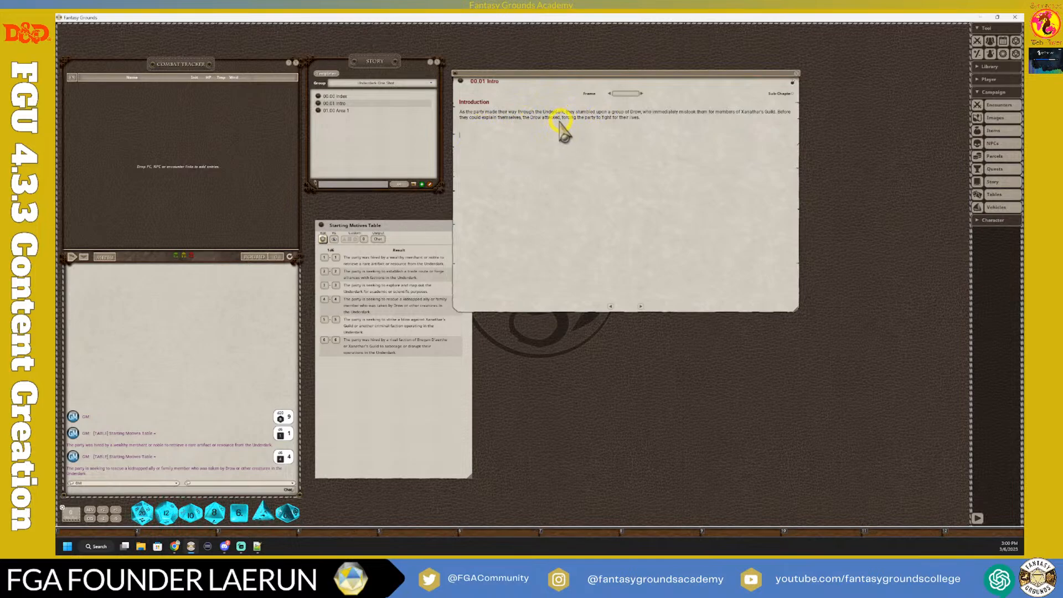
Step: Add space below the Introduction heading and insert a link to the Starting Motives Table there
left_click(500, 104)
key("Return")
key("Return")
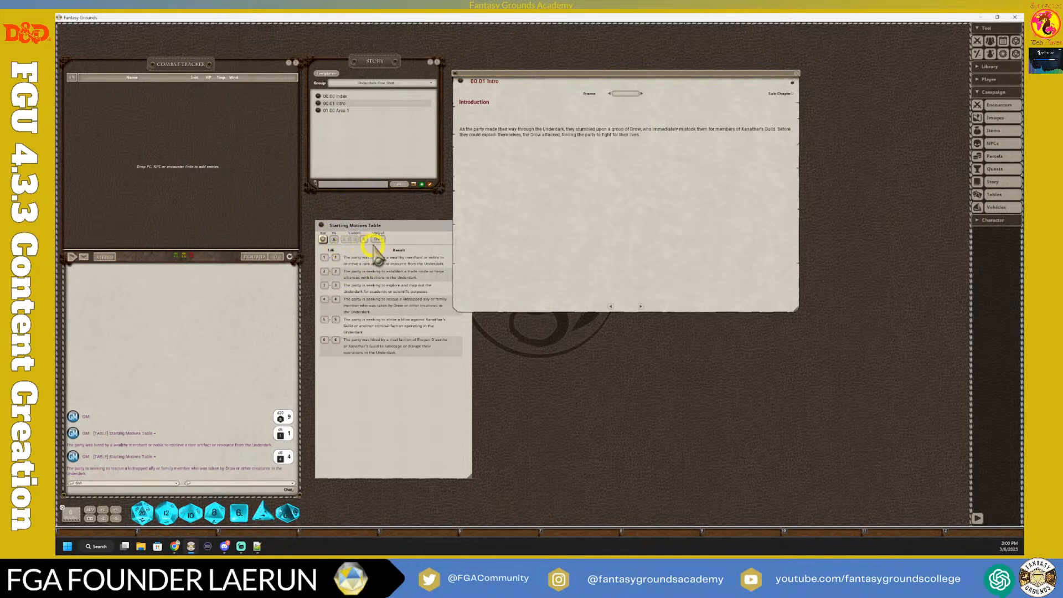
left_click(398, 227)
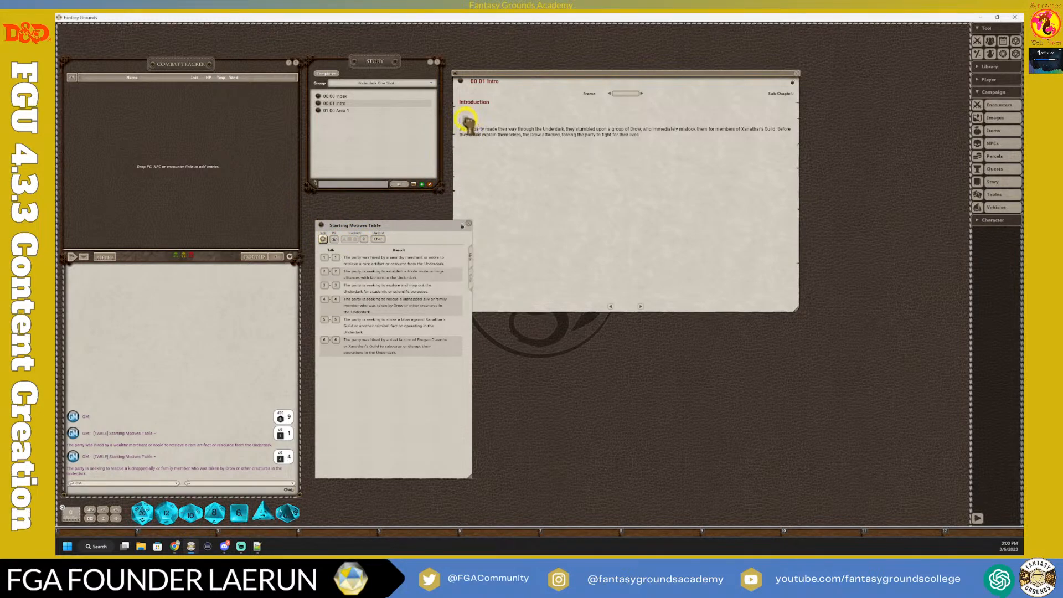
left_click_drag(467, 122, 468, 123)
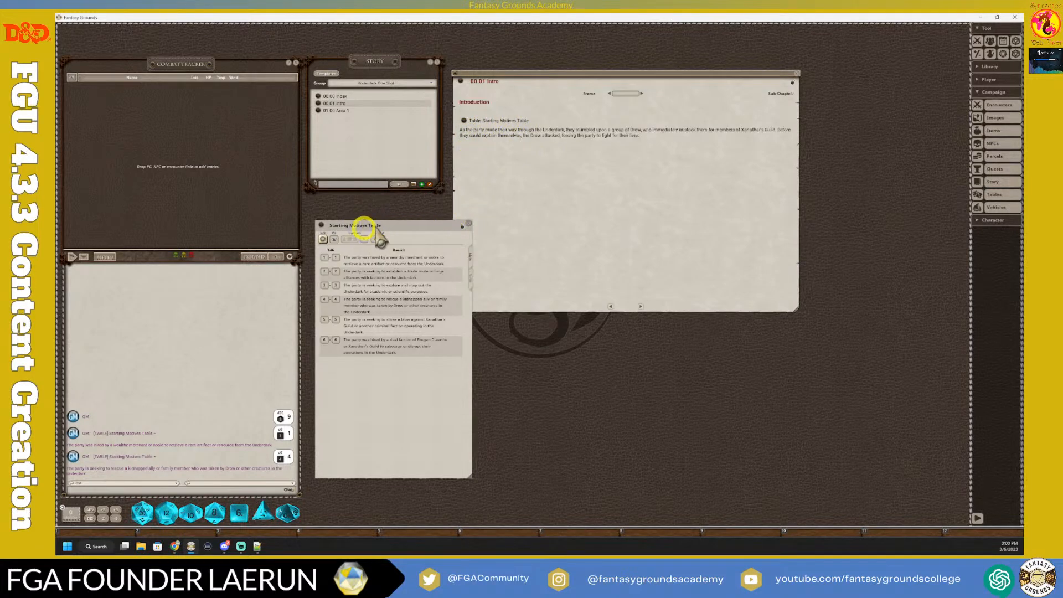
Step: Close the Starting Motives Table window and narrow the 00.01 Intro story window
left_click(468, 223)
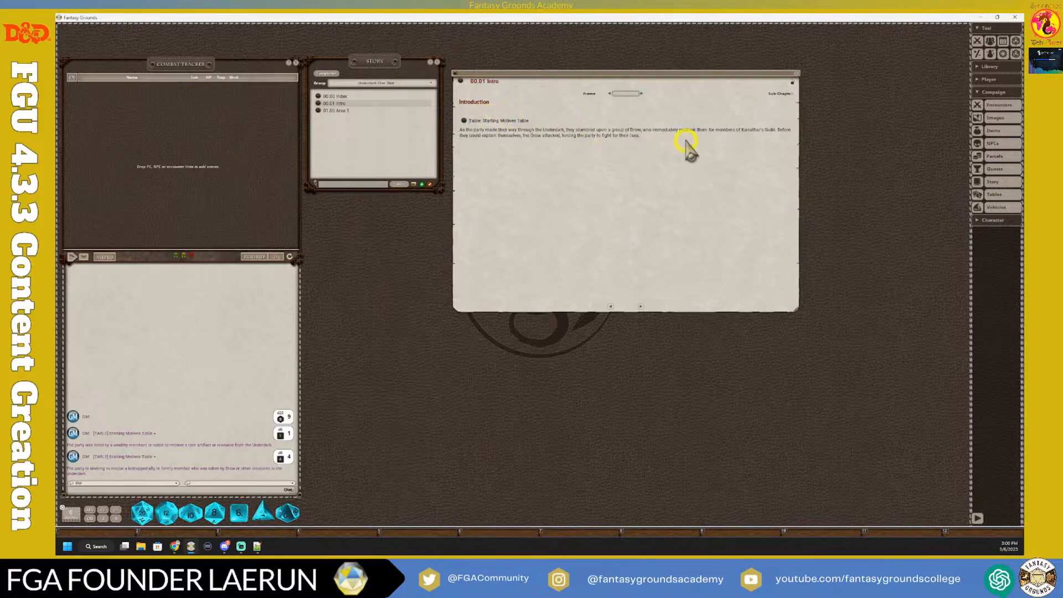
left_click_drag(797, 161, 679, 169)
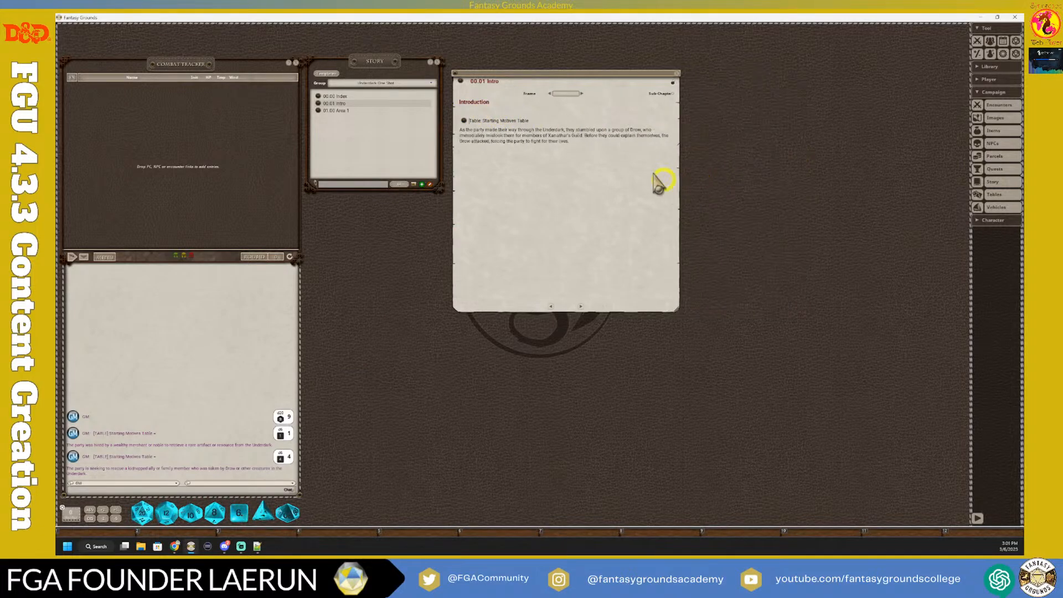
left_click(499, 110)
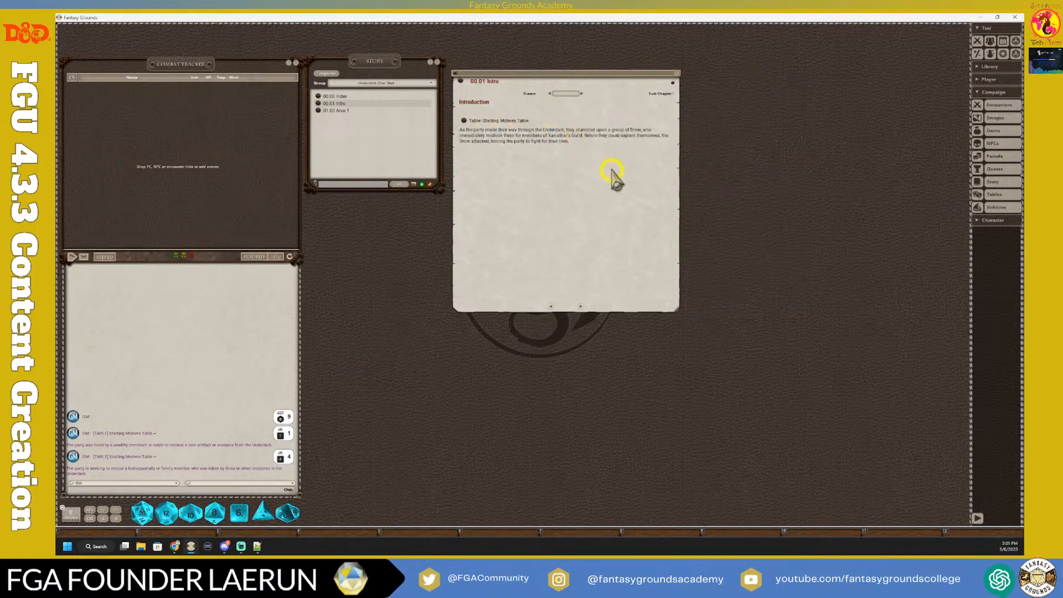
Step: Open the 01.00 Area 1 story, then copy the Area 1: The Ambush and Area 2: The Trade Deal sections in Notepad++
left_click(318, 111)
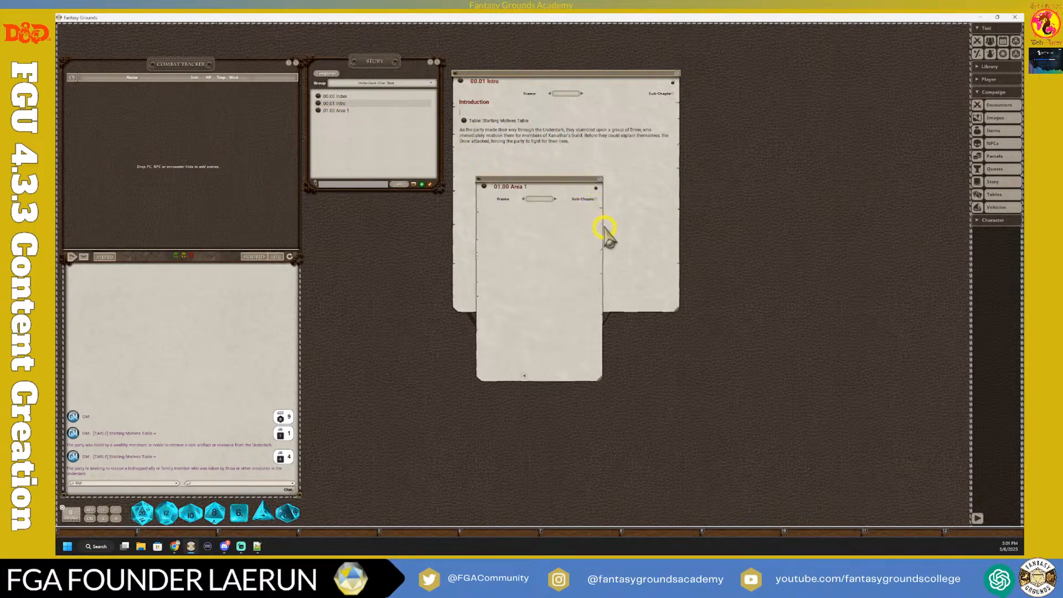
left_click(258, 548)
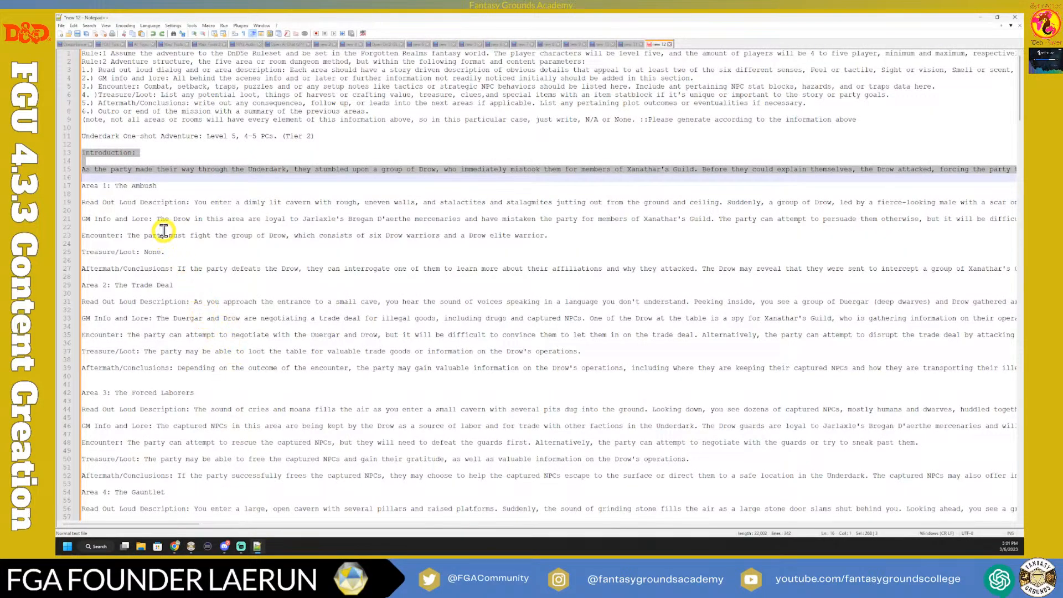
scroll(164, 229, "down", 2)
left_click_drag(82, 144, 1022, 329)
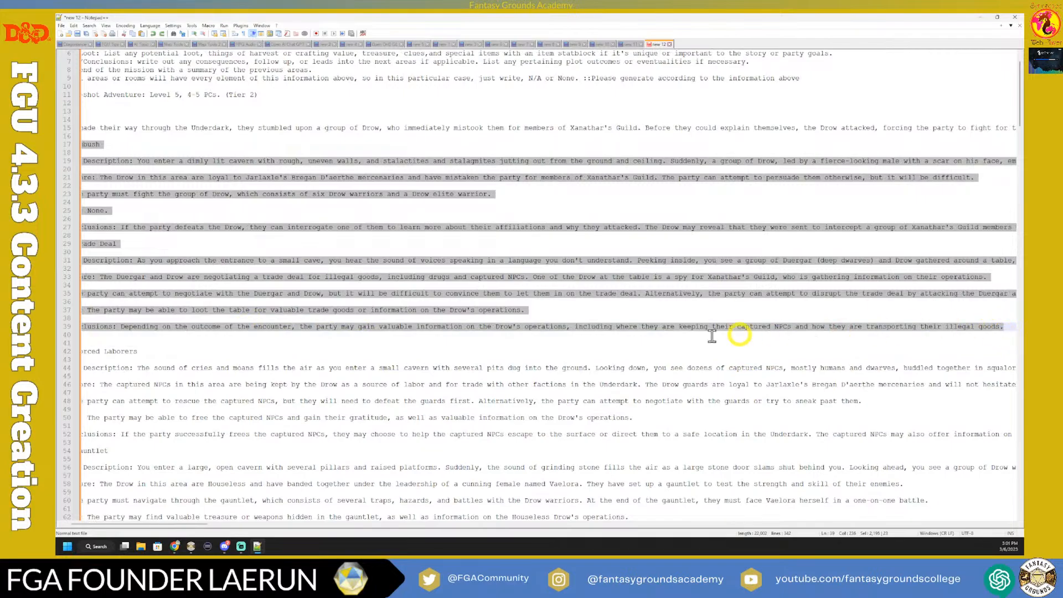
right_click(493, 327)
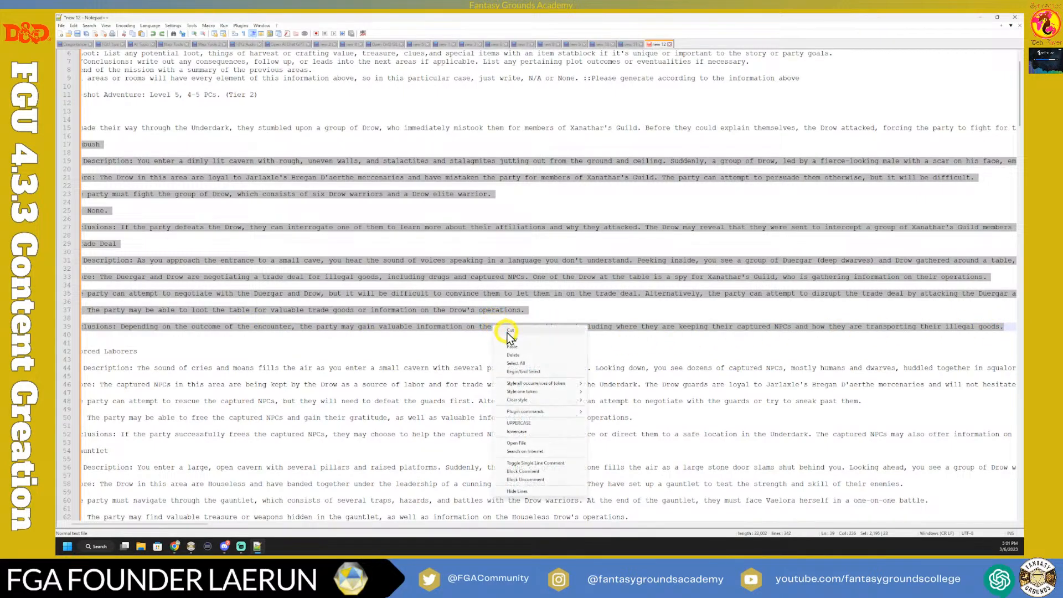
left_click(511, 338)
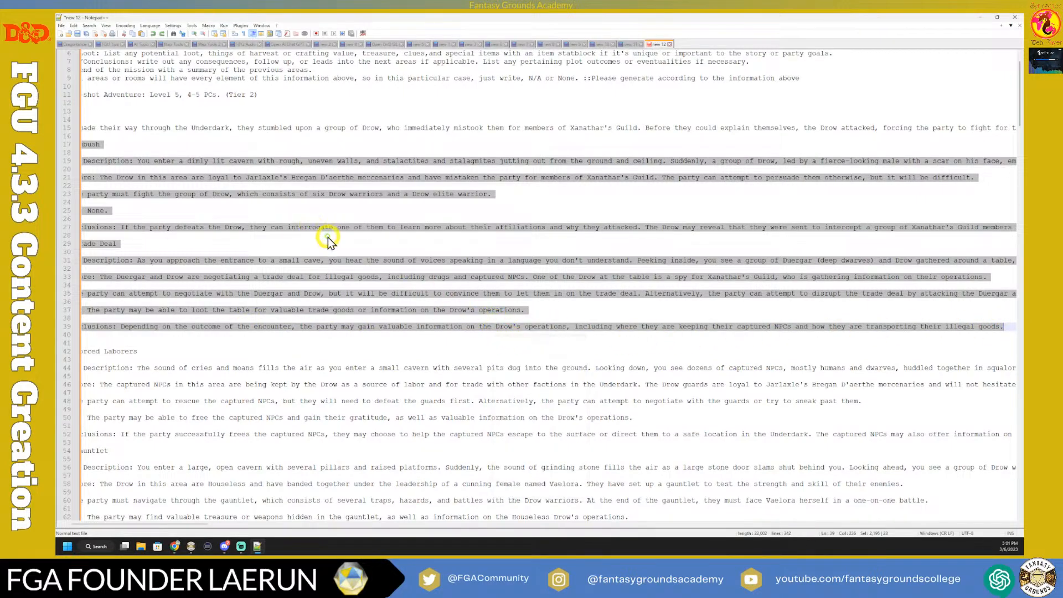
Step: Return to Fantasy Grounds and paste the copied area text into the 01.00 Area 1 story
left_click(985, 18)
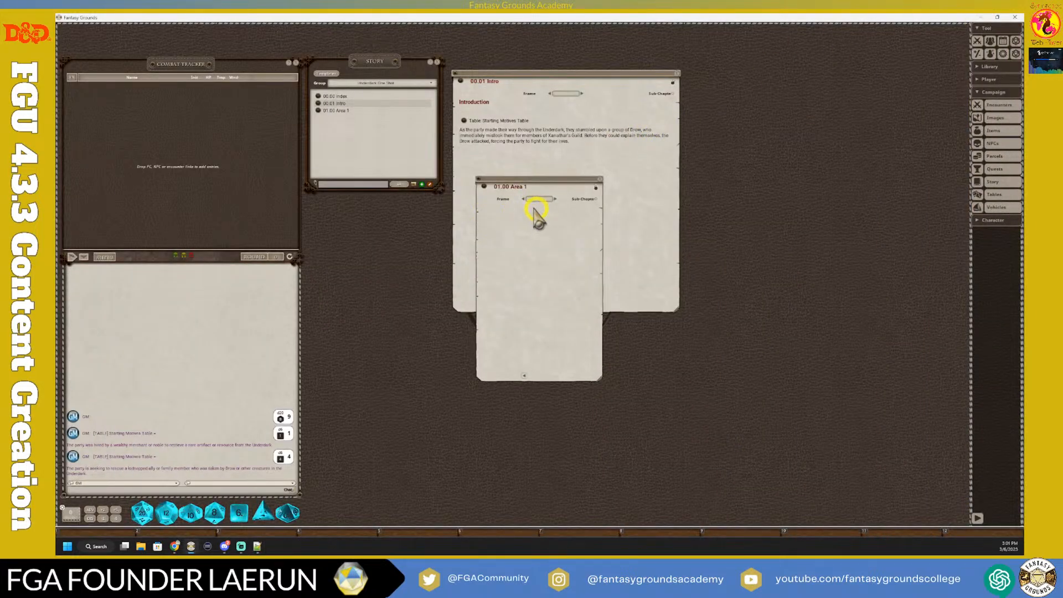
left_click(498, 221)
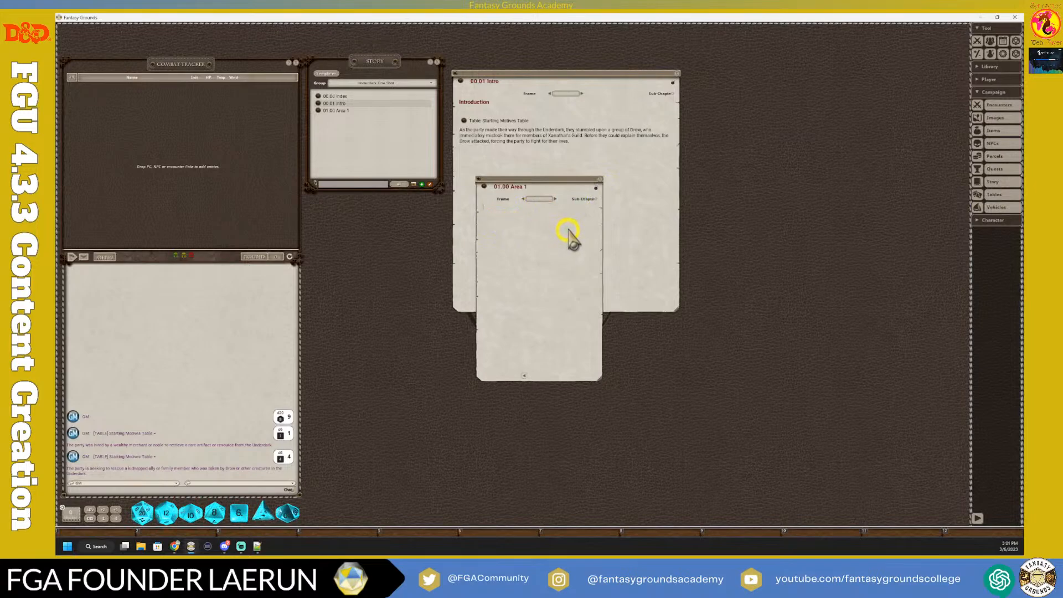
key("ctrl+v")
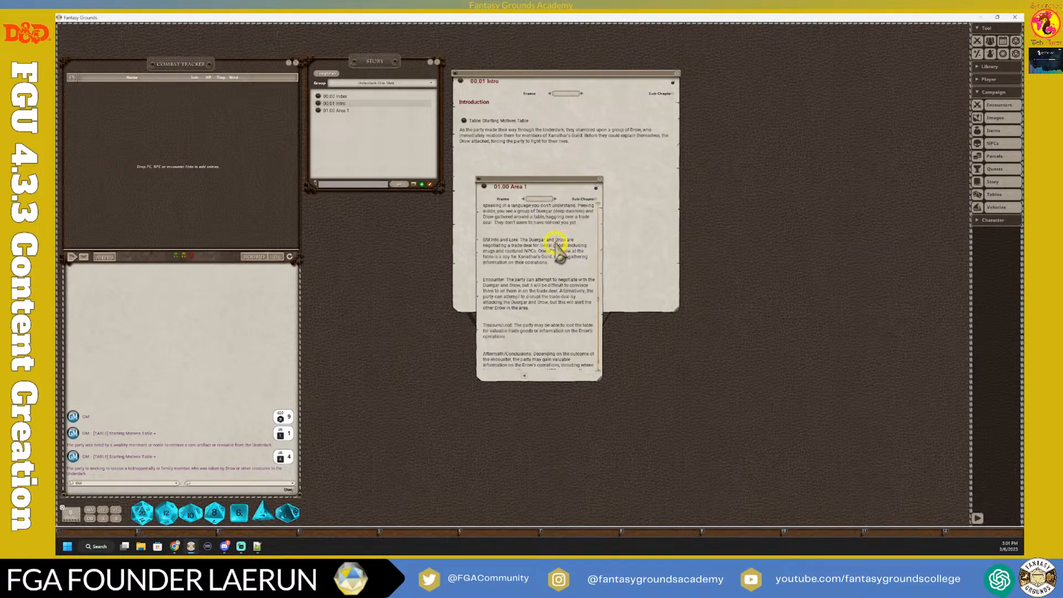
scroll(559, 249, "down", 5)
scroll(557, 256, "up", 5)
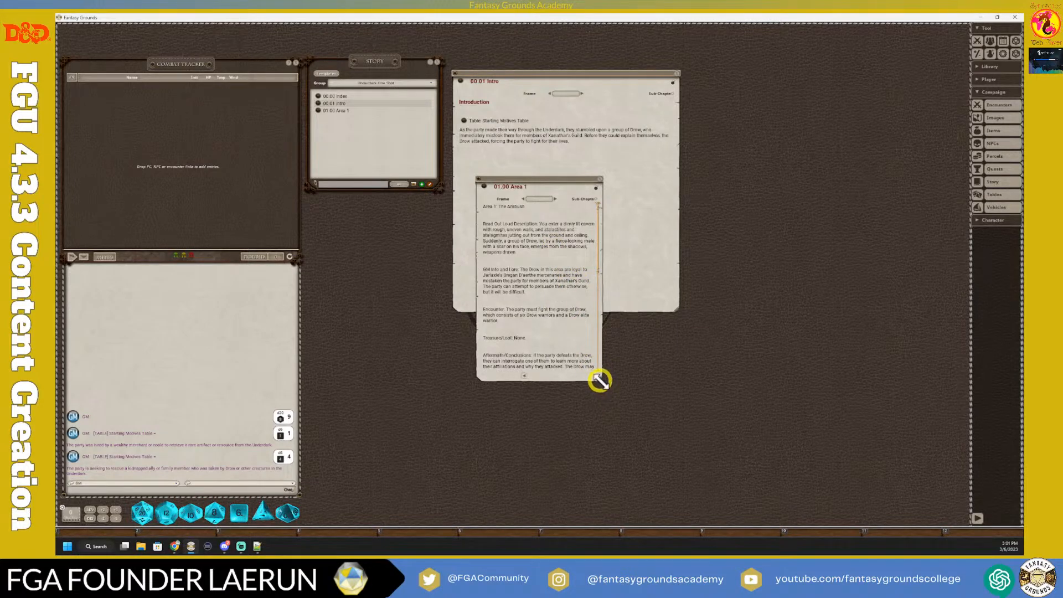
Step: Enlarge the 01.00 Area 1 window and delete the whole Area 2: The Trade Deal section from it
left_click_drag(601, 379, 828, 450)
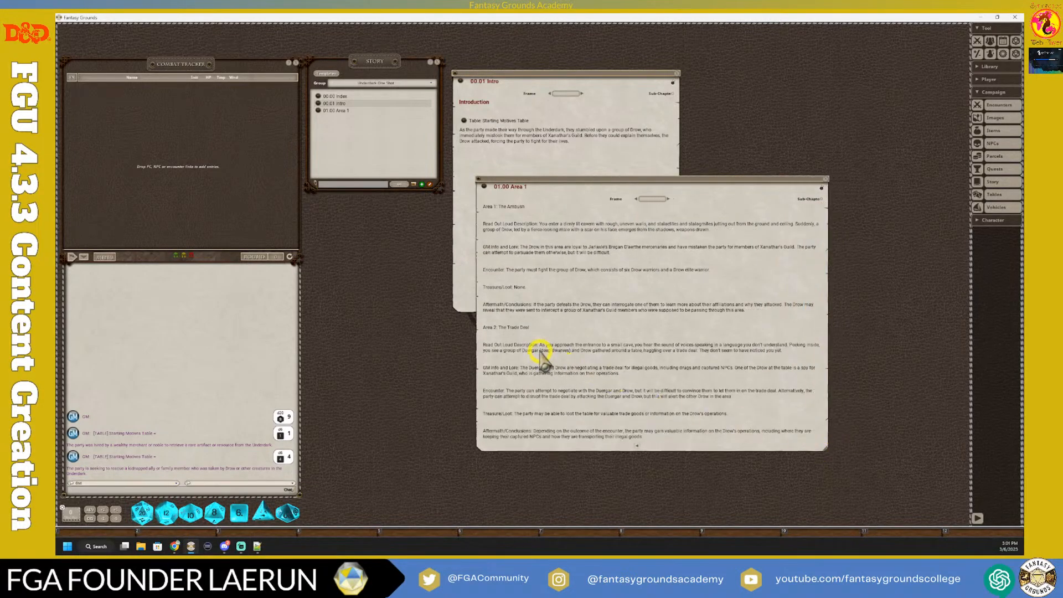
left_click_drag(650, 437, 479, 328)
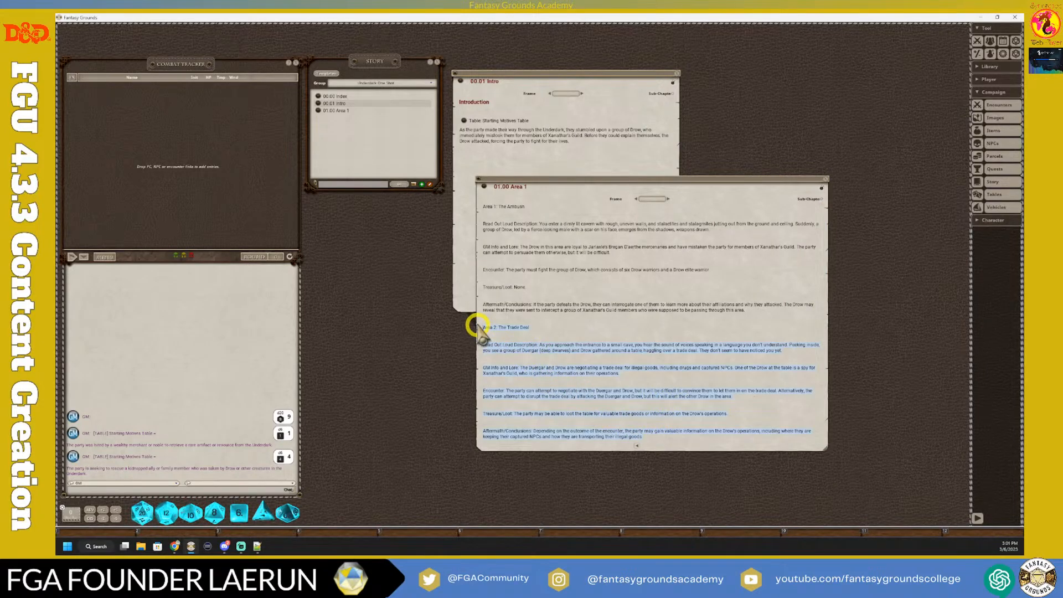
key("Delete")
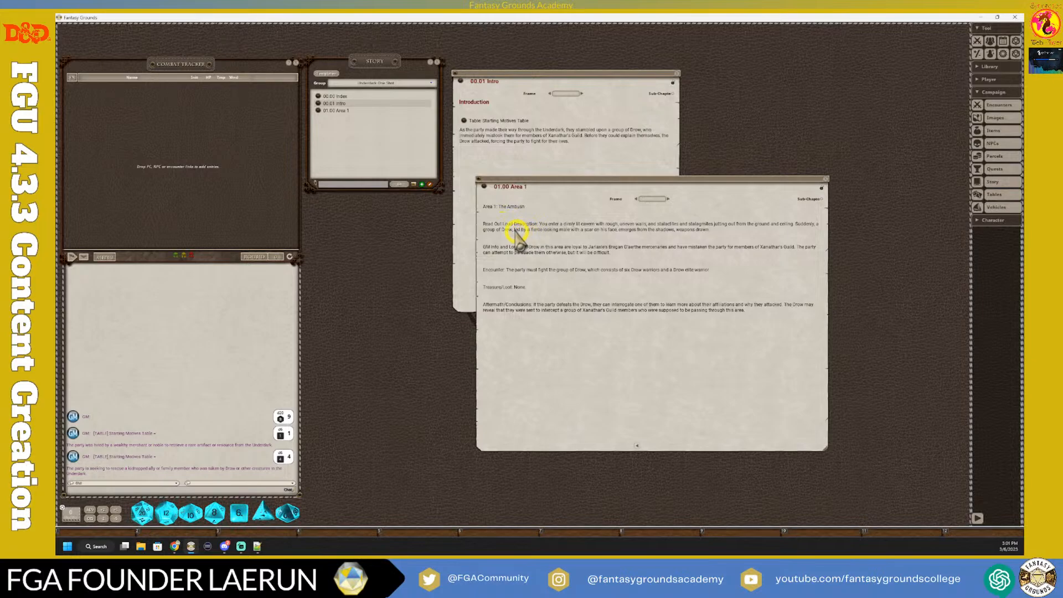
Step: Bold the words Read Out and the GM Info and Lore label, and move the lore text onto its own line
left_click_drag(502, 224, 482, 224)
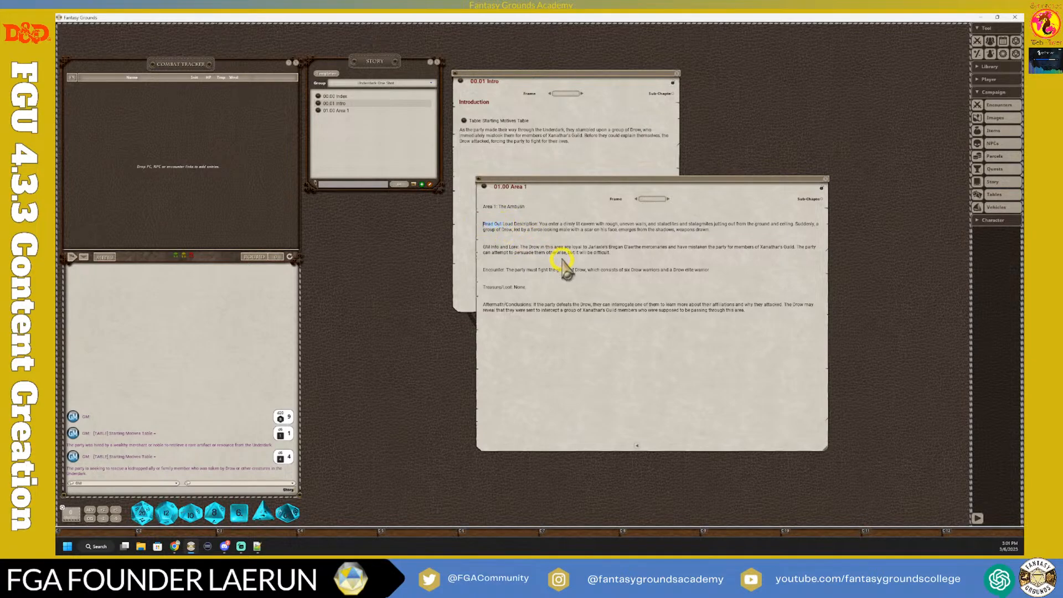
key("ctrl+b")
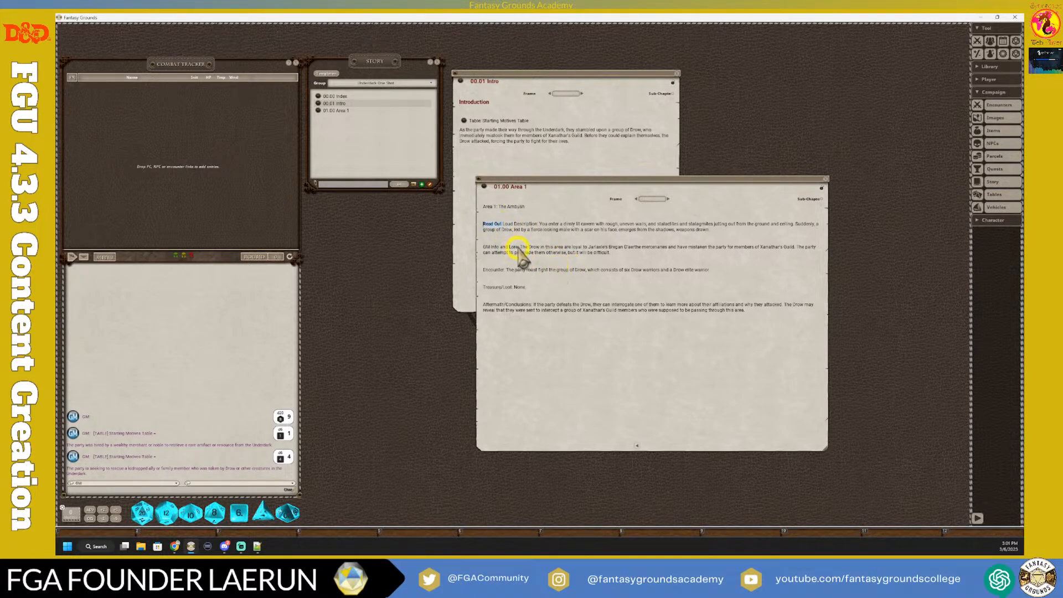
left_click_drag(516, 248, 482, 247)
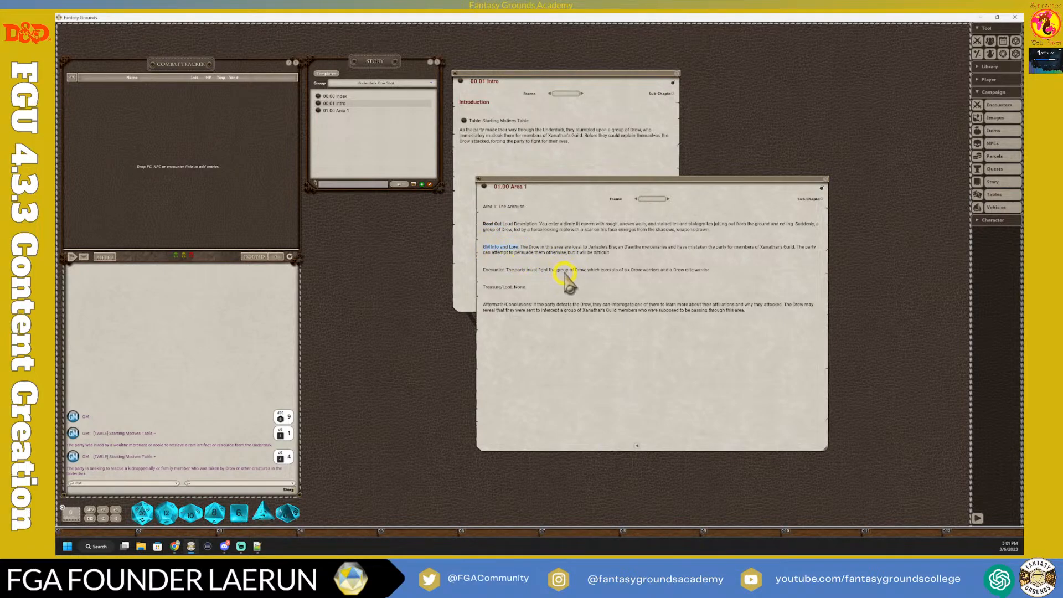
key("ctrl+b")
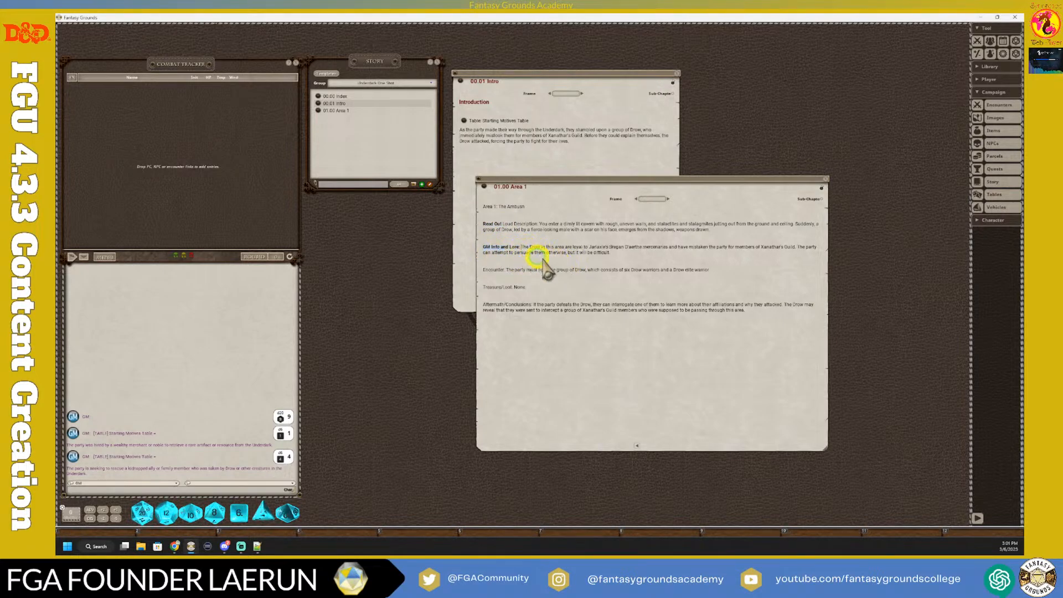
key("Return")
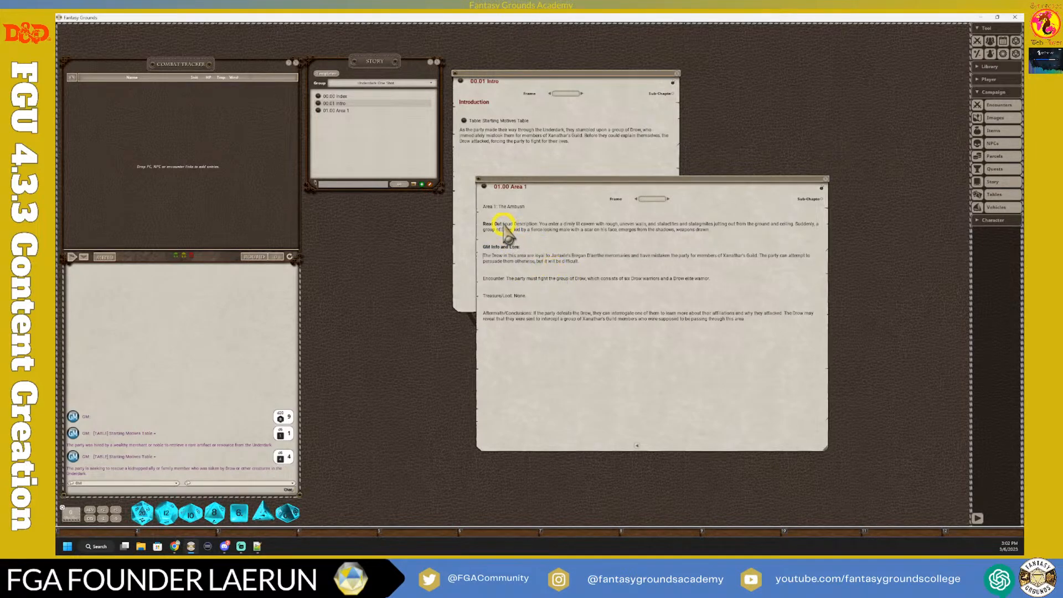
Step: Move the read-aloud text onto its own line and bold the rest of the Read Out Loud Description label
left_click(540, 223)
key("Return")
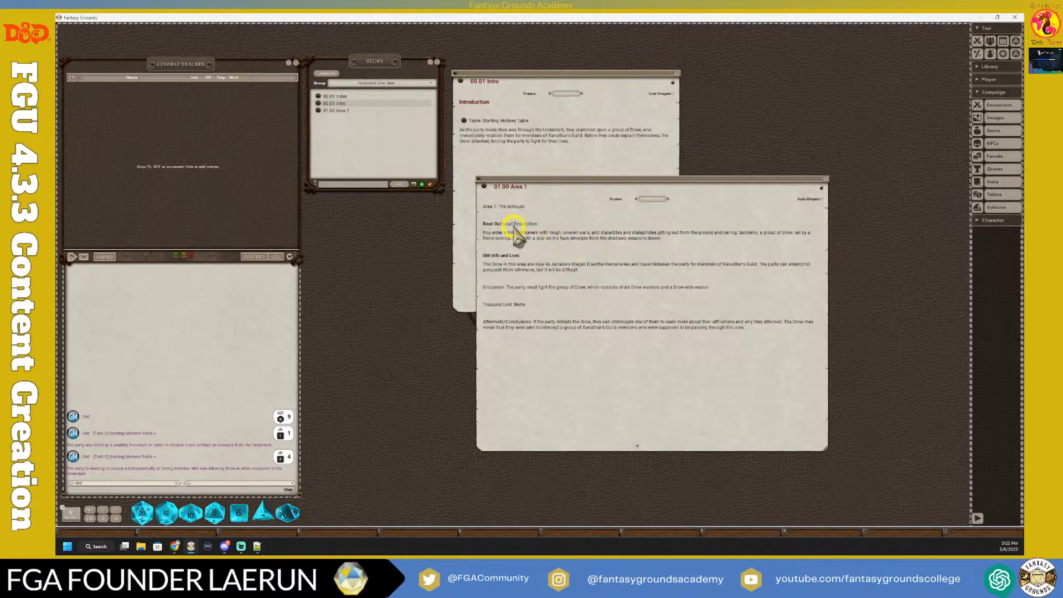
left_click_drag(540, 224, 507, 229)
left_click(524, 246)
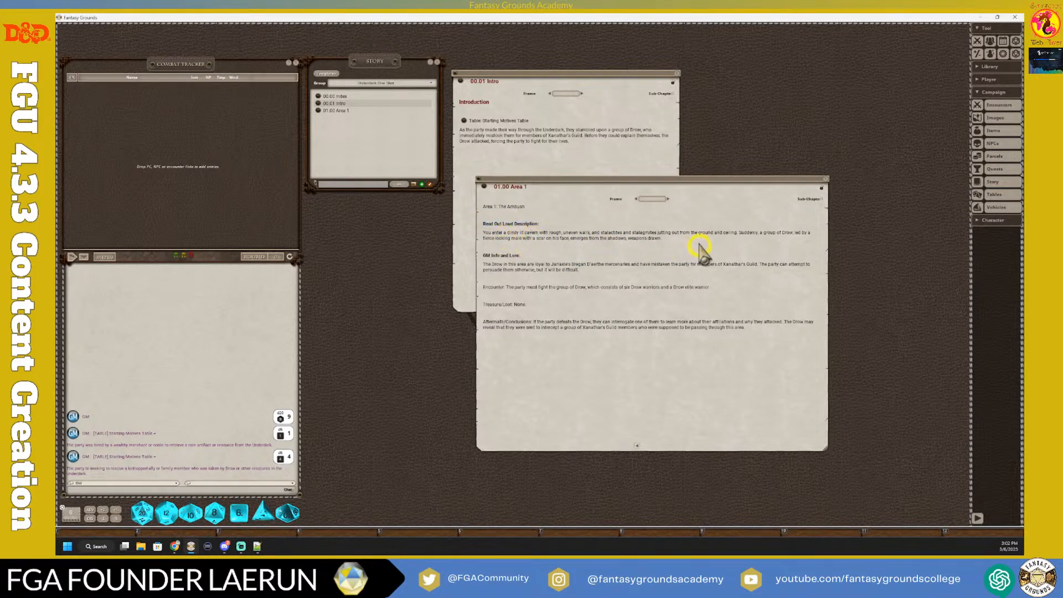
Step: Format the Area 1 read-aloud paragraph as a chat frame and send it to the chat
left_click(483, 232, "shift")
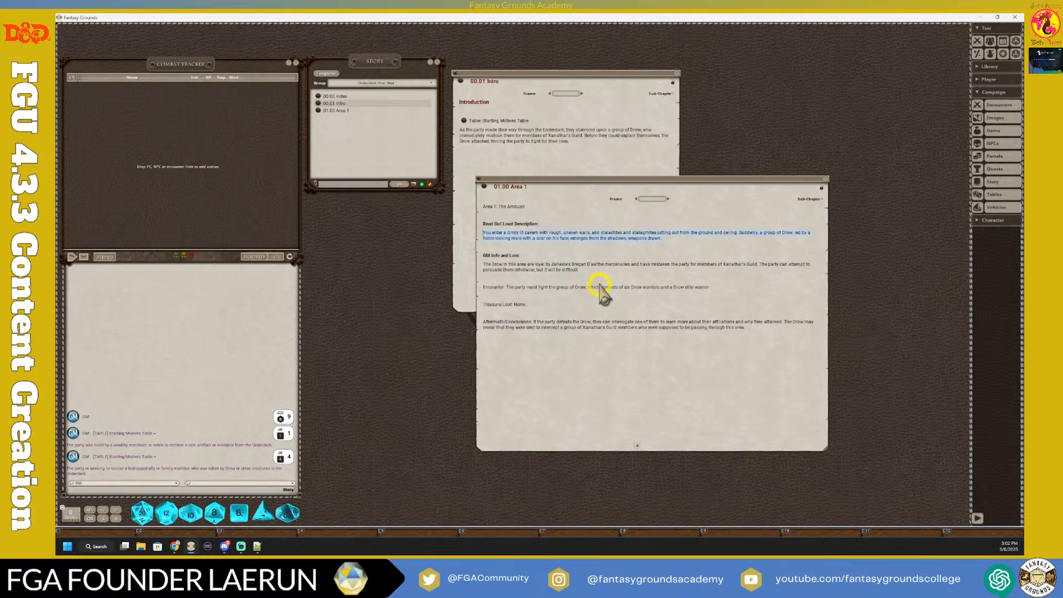
key("ctrl+2")
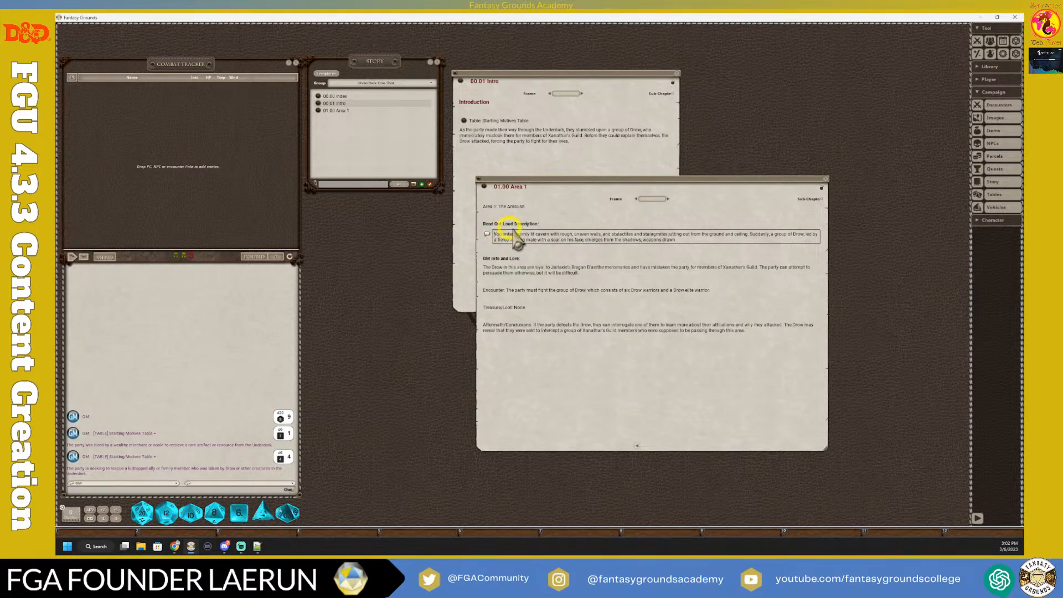
left_click(487, 234)
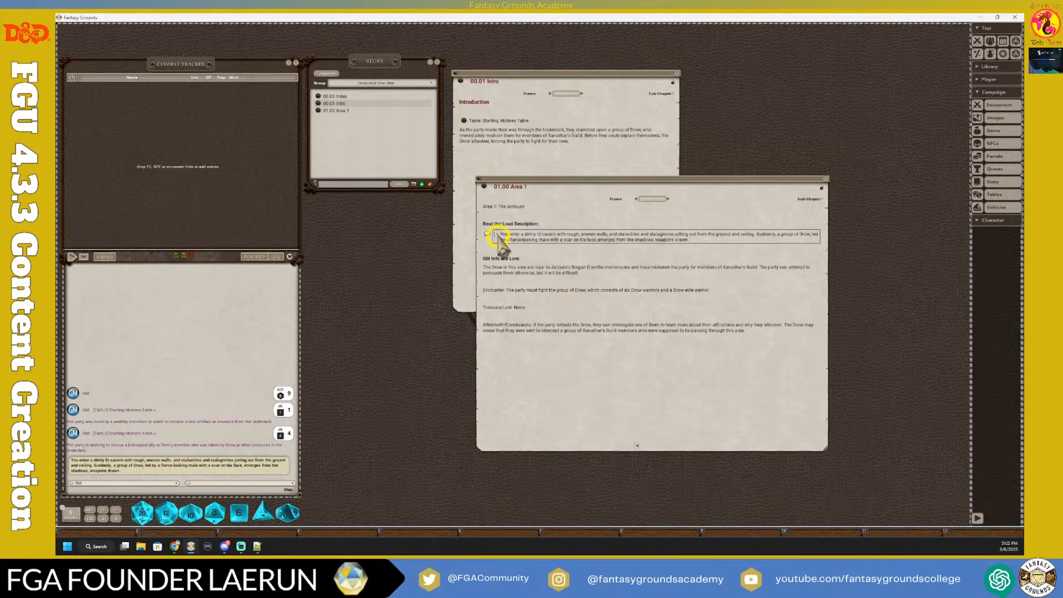
Step: Set DM as the speaker of the Area 1 read-aloud chat frame and send the frame to the chat
type("DM")
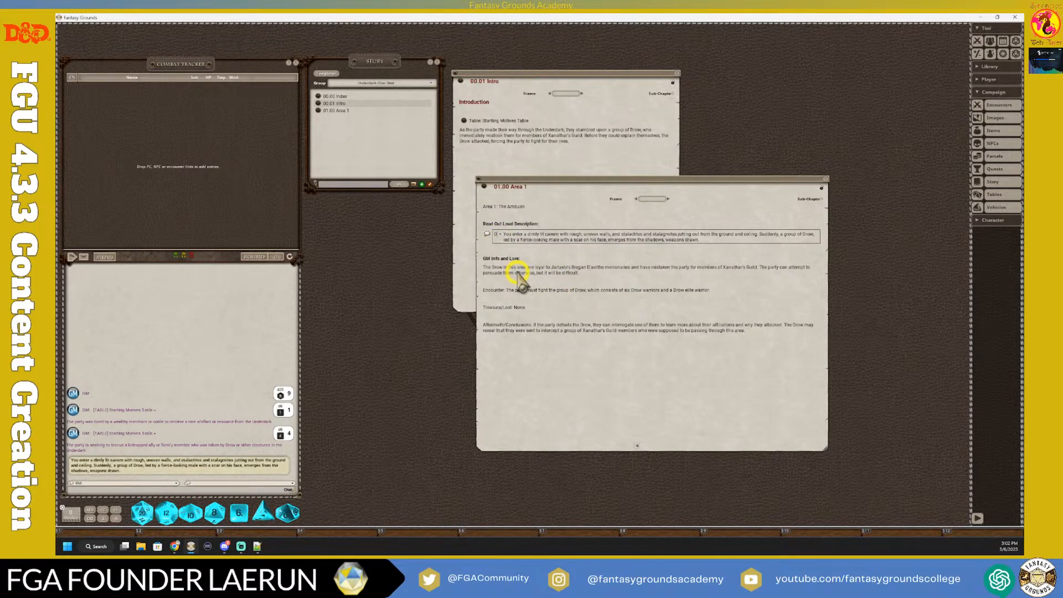
left_click(555, 249)
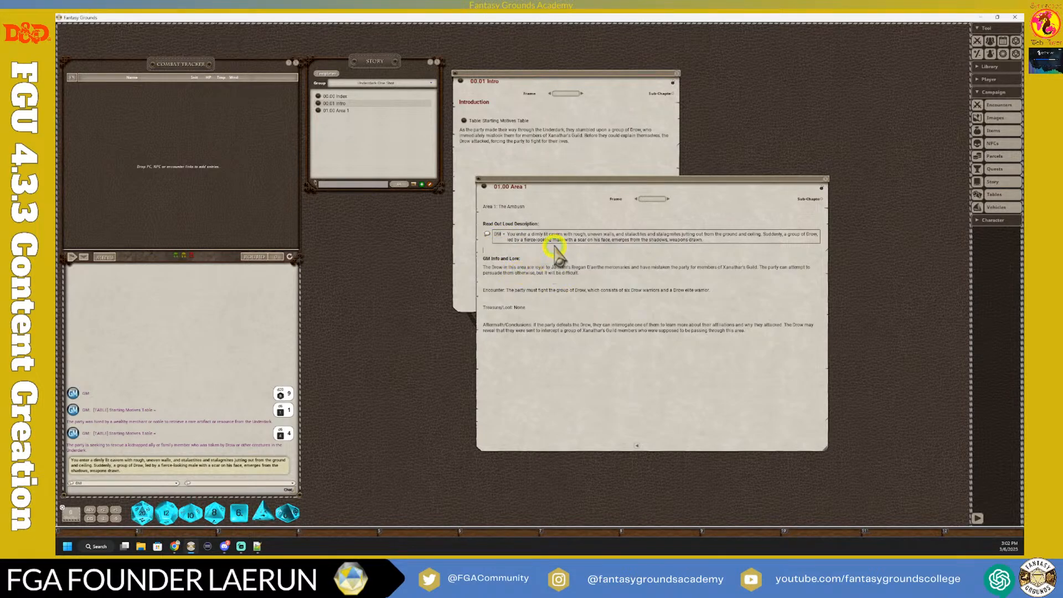
left_click(487, 233)
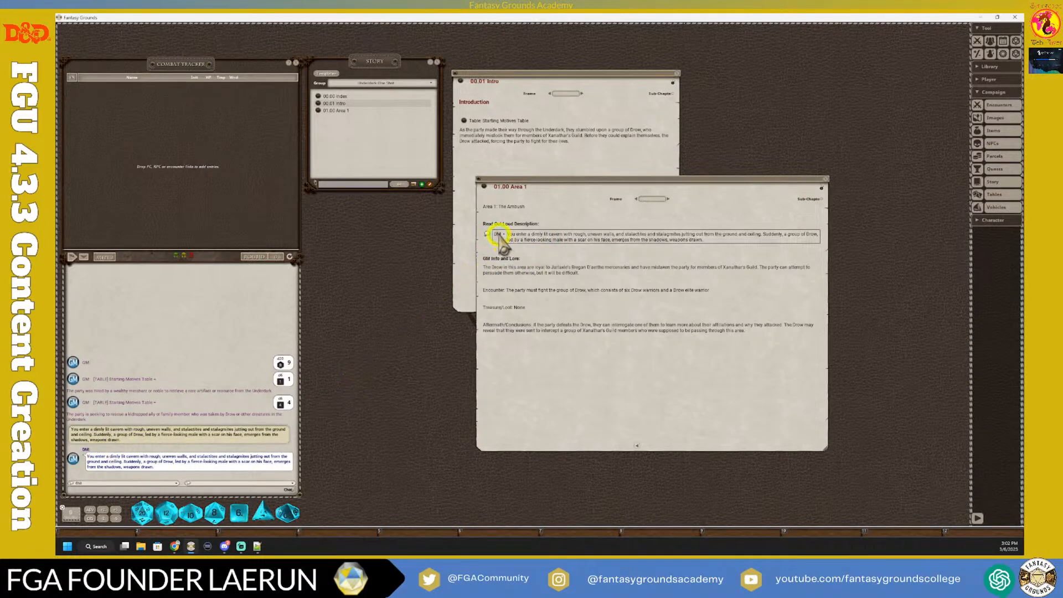
Step: Change the chat frame's speaker to GM and send the read-aloud text to the chat again
key("BackSpace")
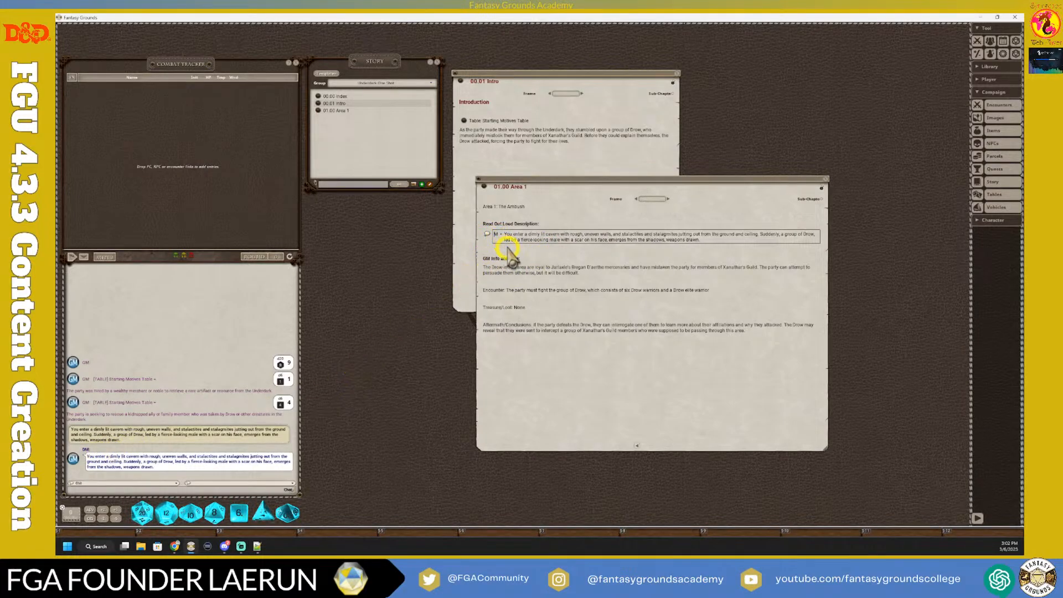
type("G")
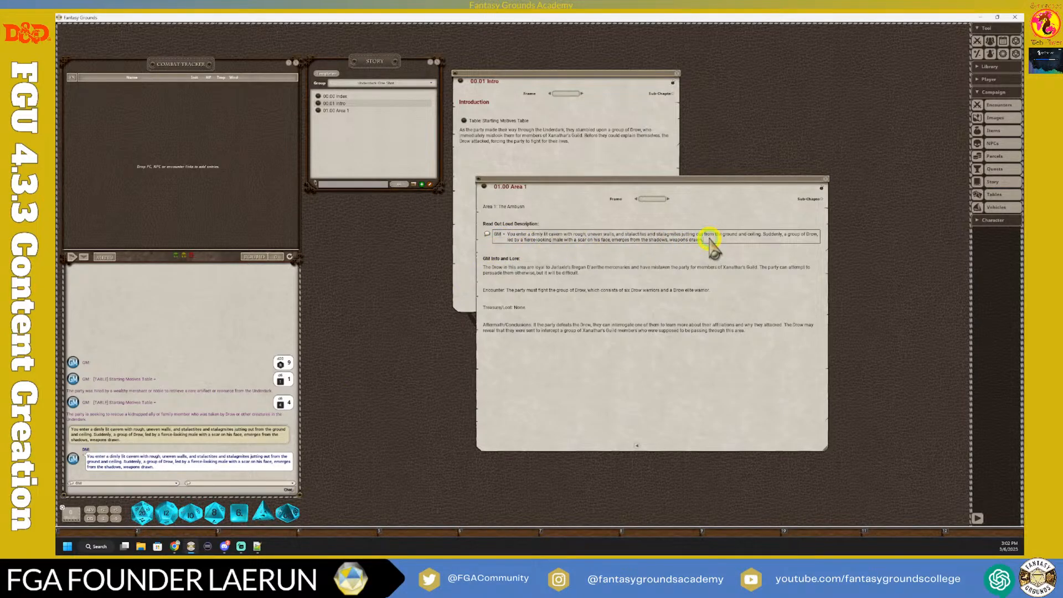
left_click(487, 234)
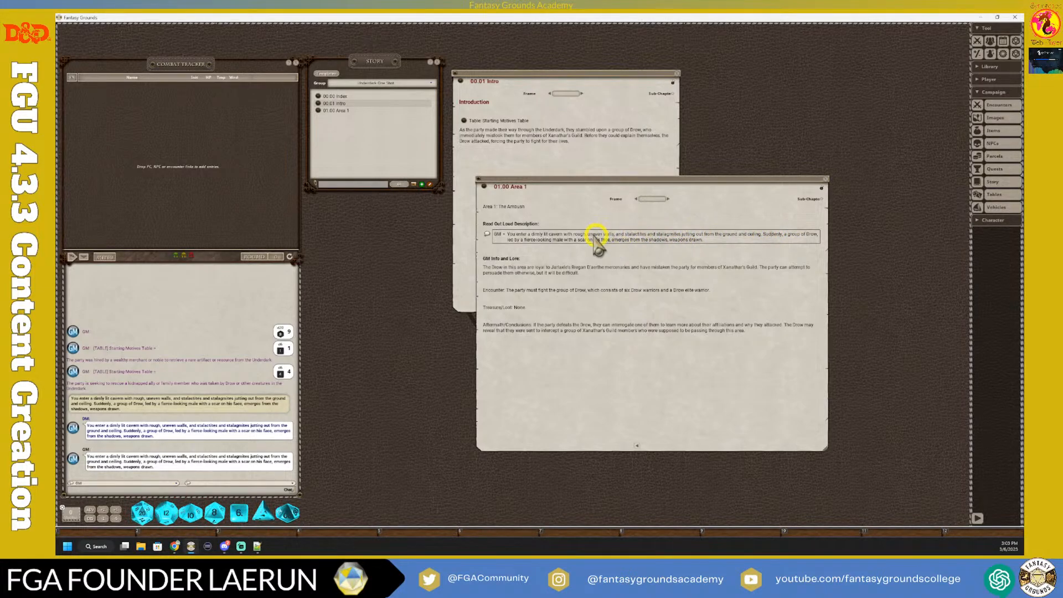
Step: Reword the read-aloud text so the Drow leader is a fierce-looking female with a scar on her face
left_click(554, 242)
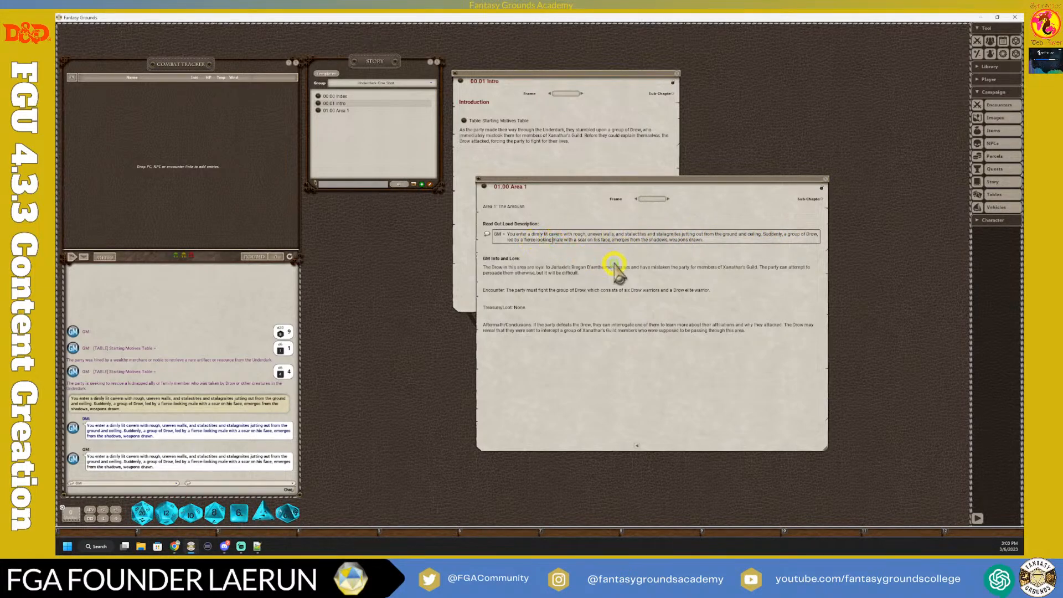
type("fe")
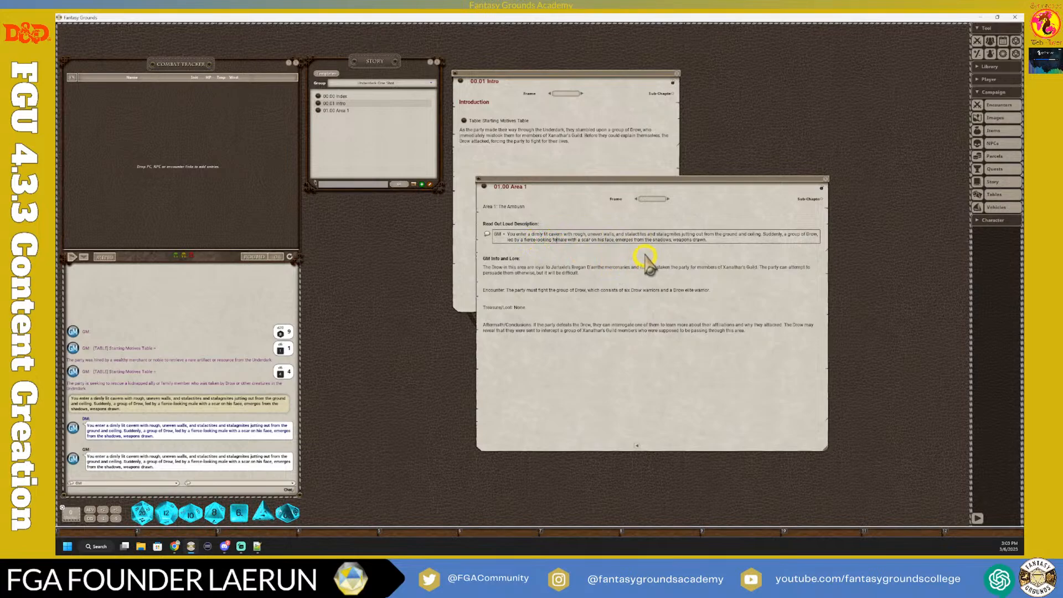
double_click(602, 240)
left_click(715, 241)
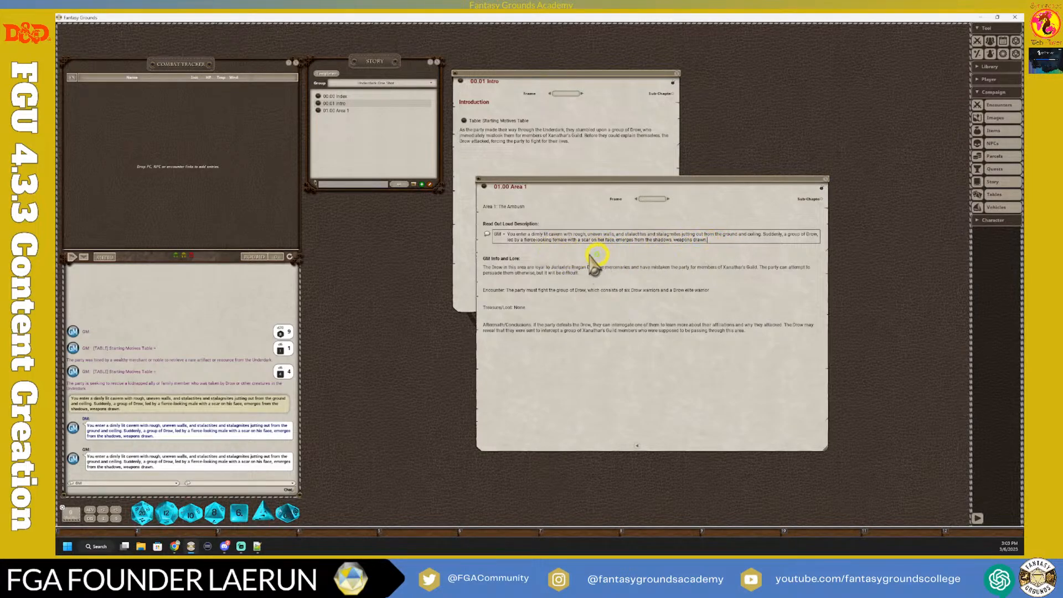
Step: Remove the blank line above GM Info and Lore, and put a bold Encounter label on its own line
left_click(487, 254)
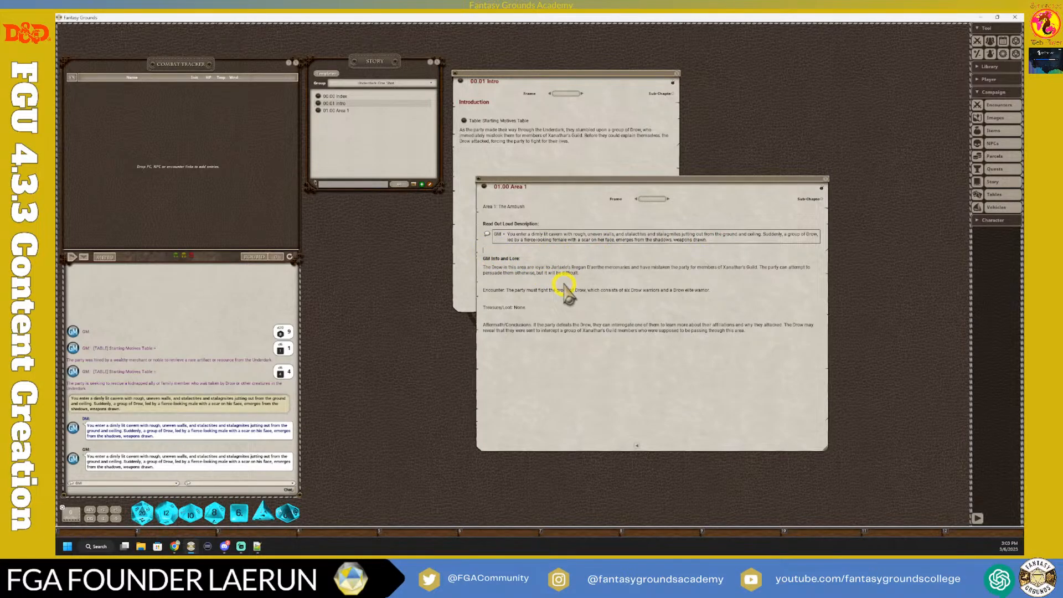
key("BackSpace")
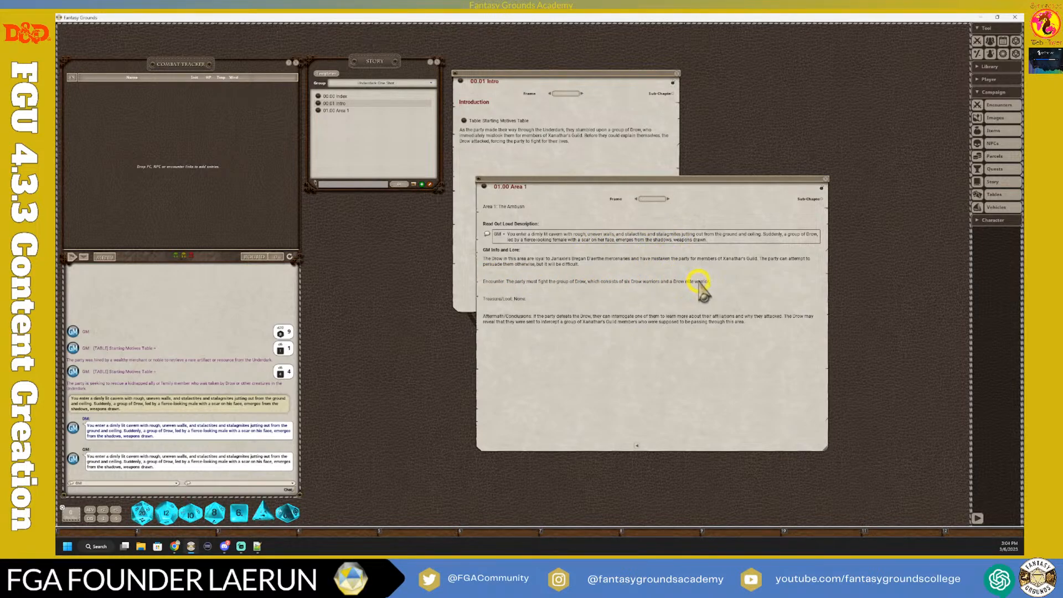
left_click(507, 281)
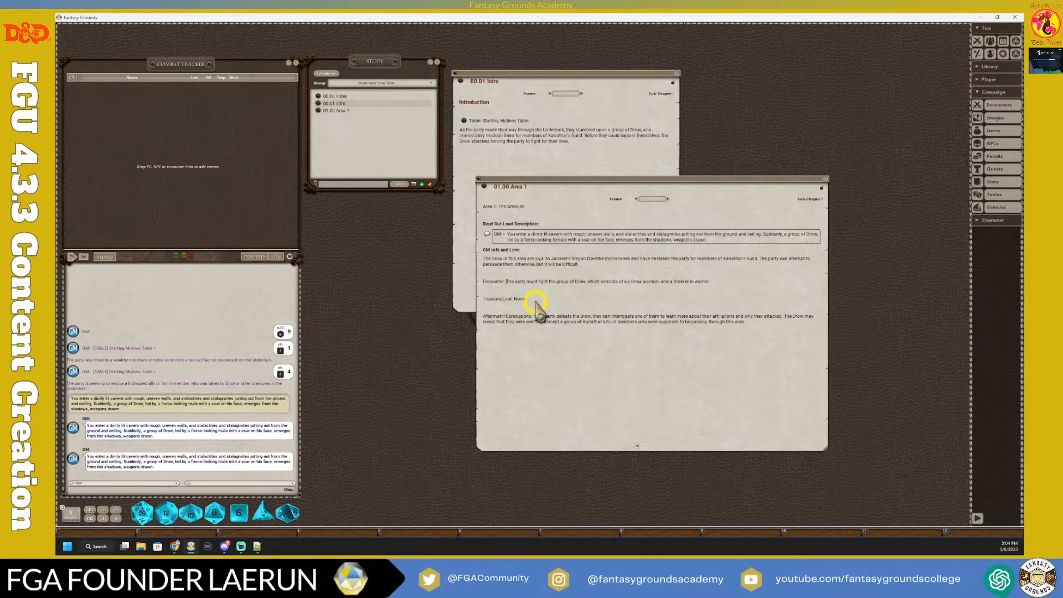
key("Return")
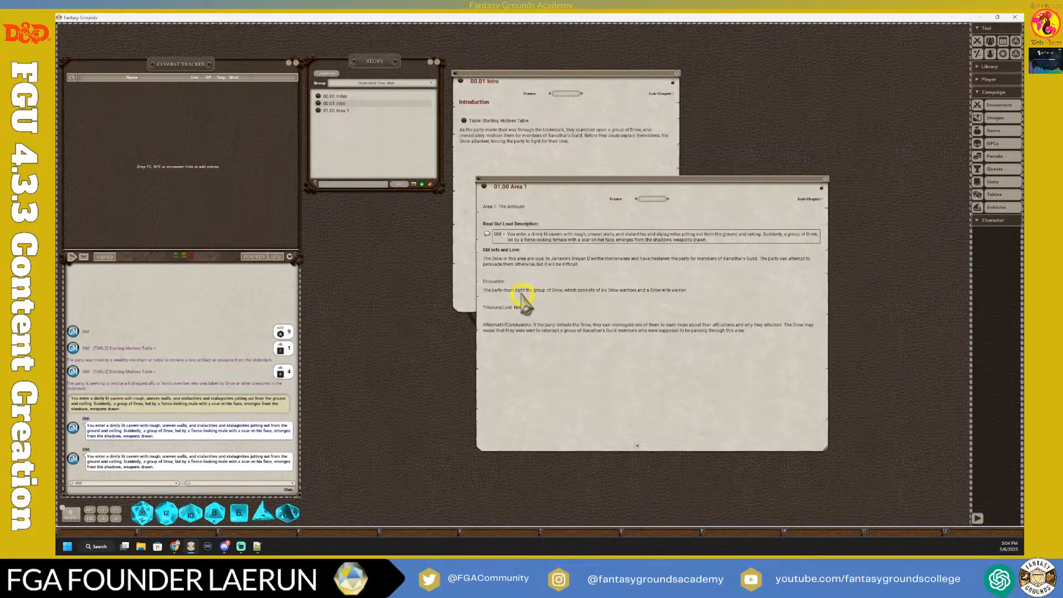
left_click_drag(505, 282, 481, 282)
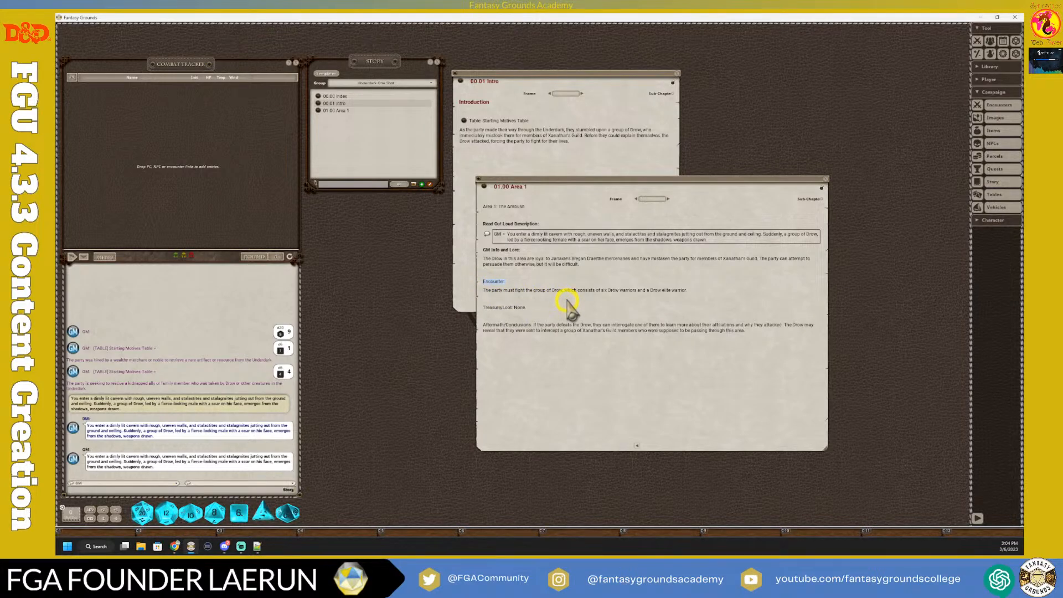
key("ctrl+b")
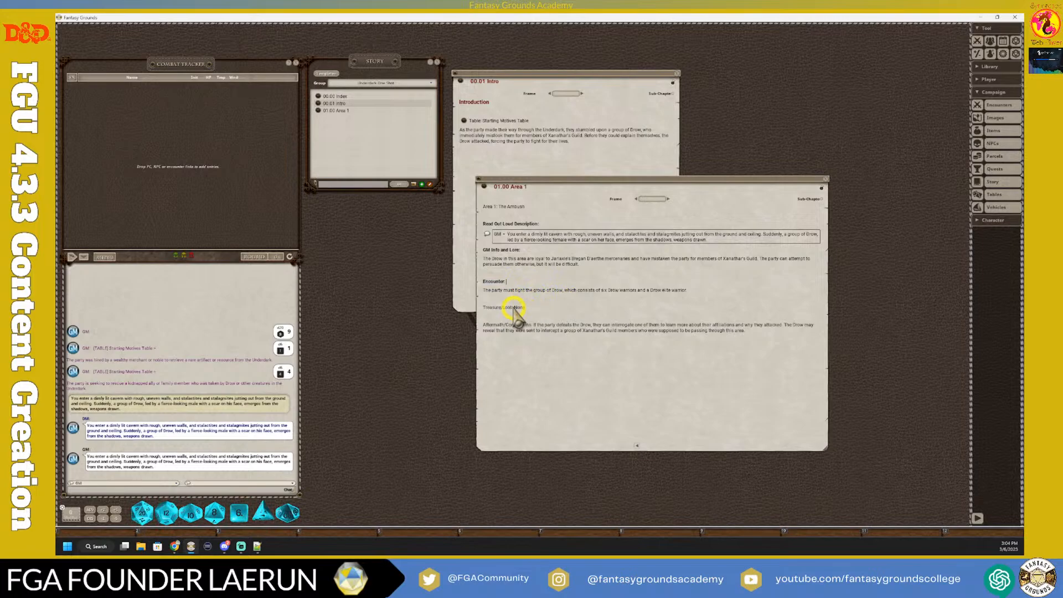
Step: Bold the Treasure/Loot label and move the word None onto its own line below it
left_click_drag(514, 309, 482, 308)
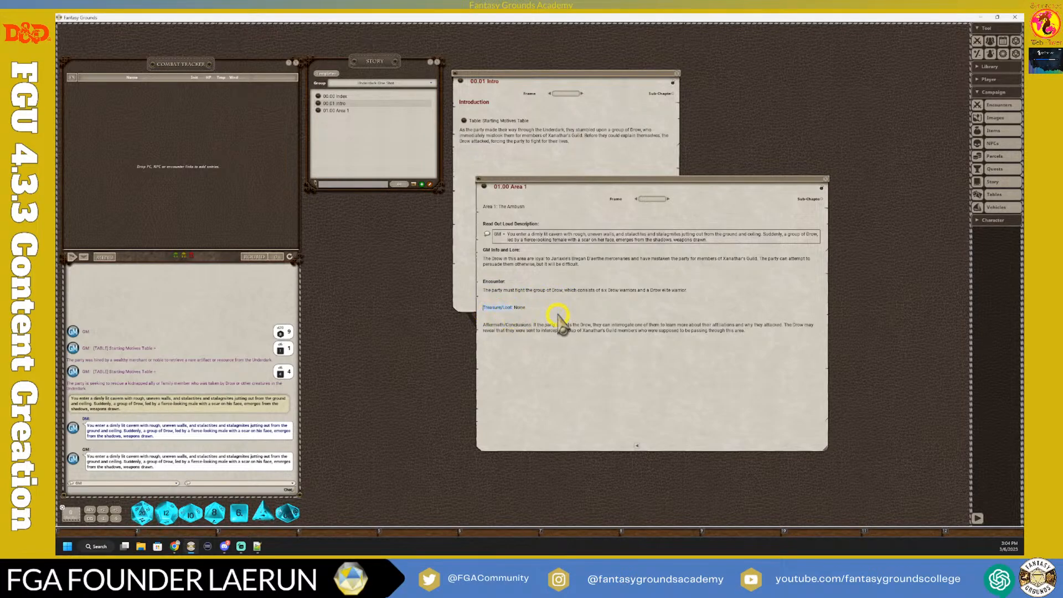
key("ctrl+b")
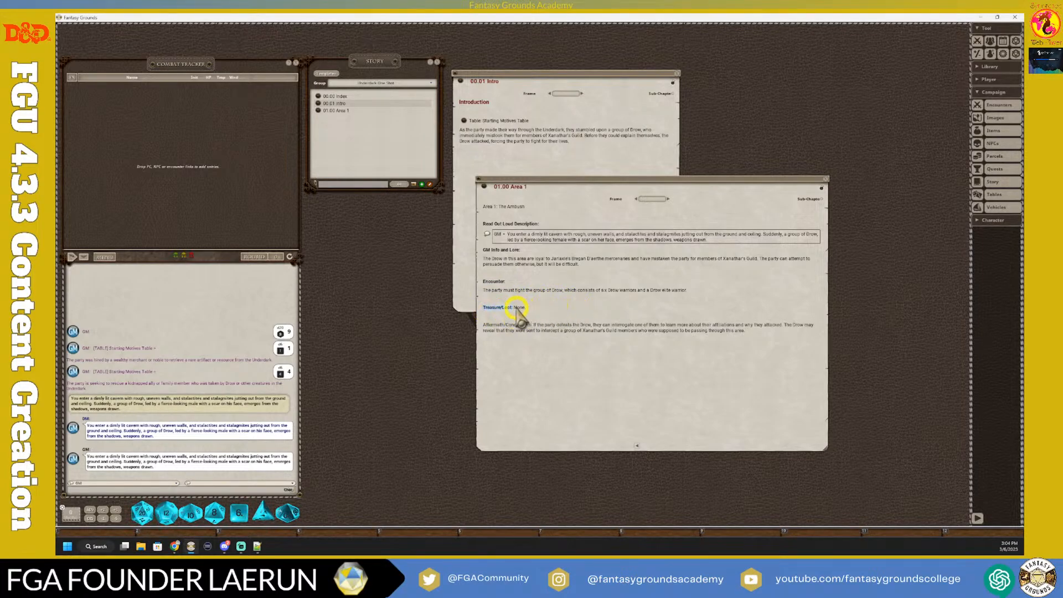
key("Return")
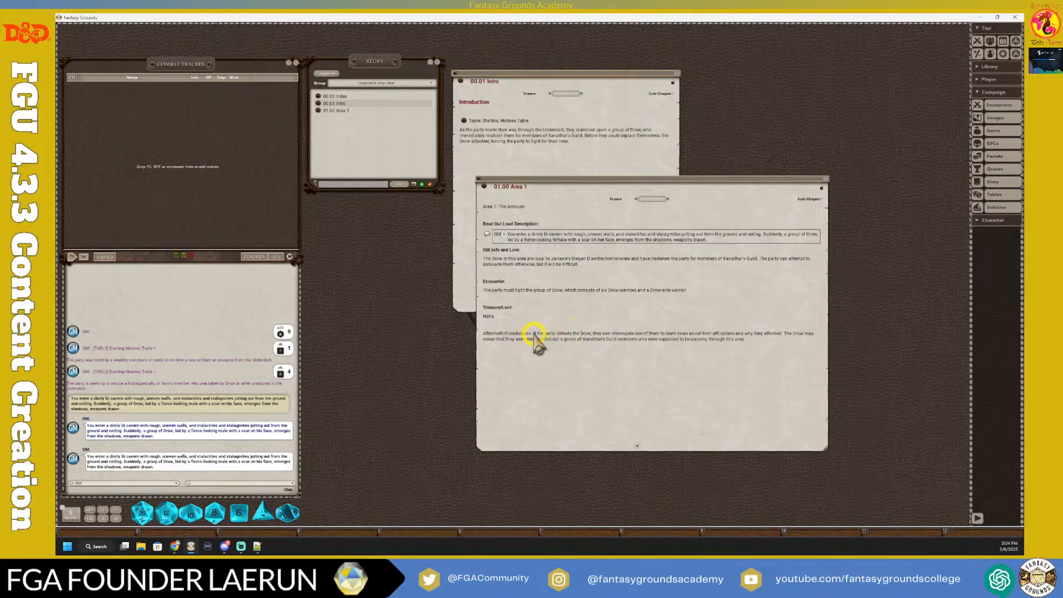
Step: Remove the blank lines above the Treasure/Loot, Encounter and Aftermath/Conclusions labels
left_click_drag(533, 334, 481, 334)
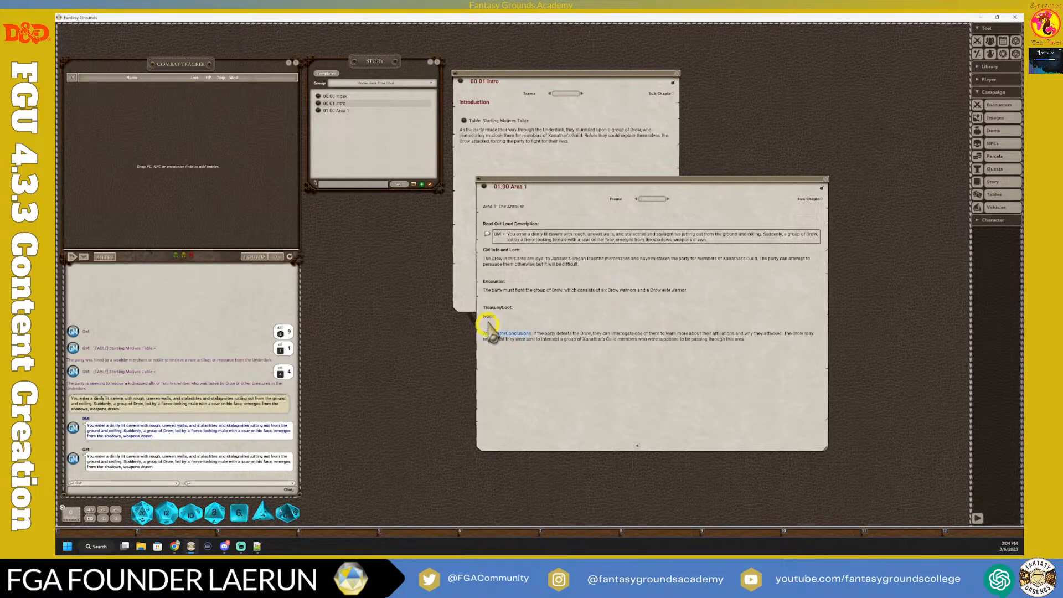
left_click(486, 299)
key("BackSpace")
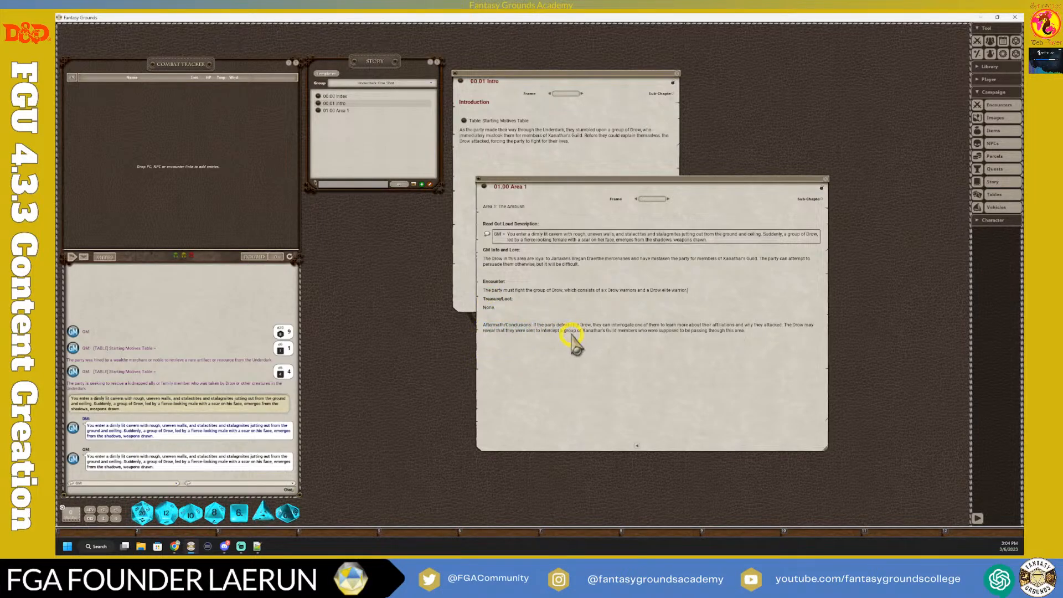
left_click(487, 272)
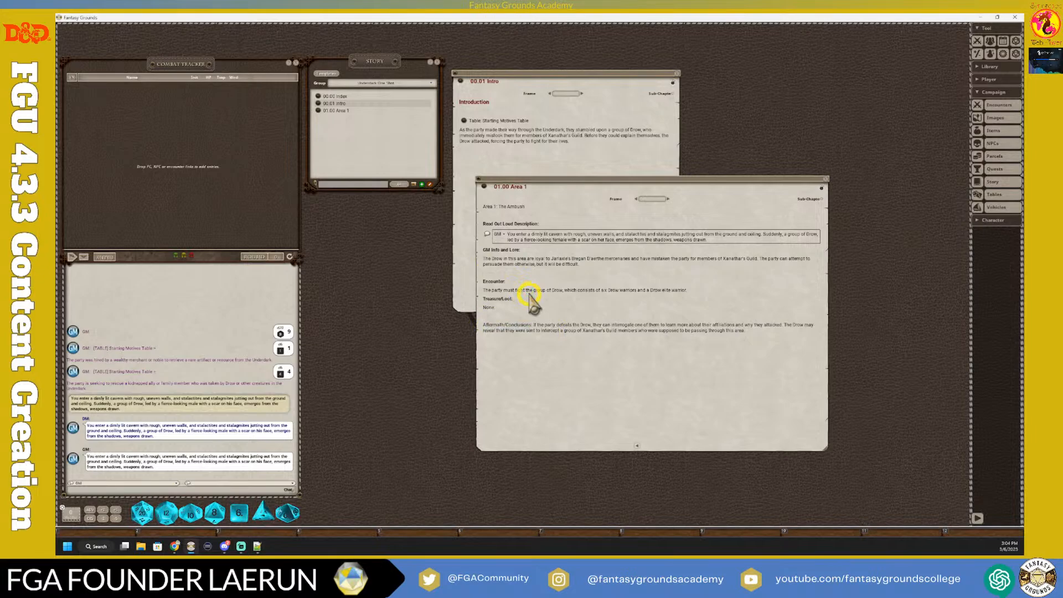
key("BackSpace")
left_click(486, 308)
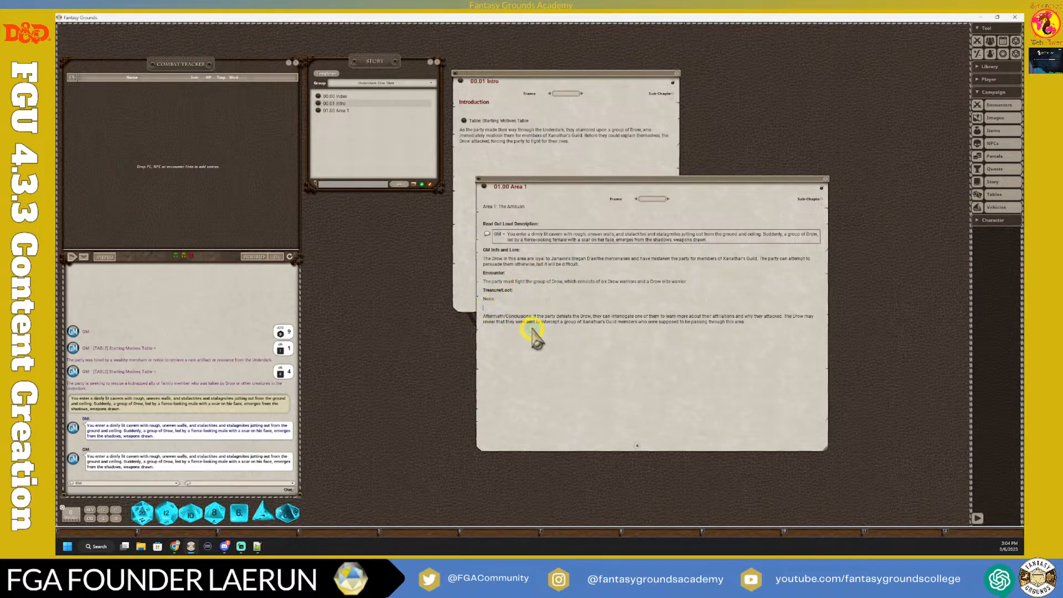
key("BackSpace")
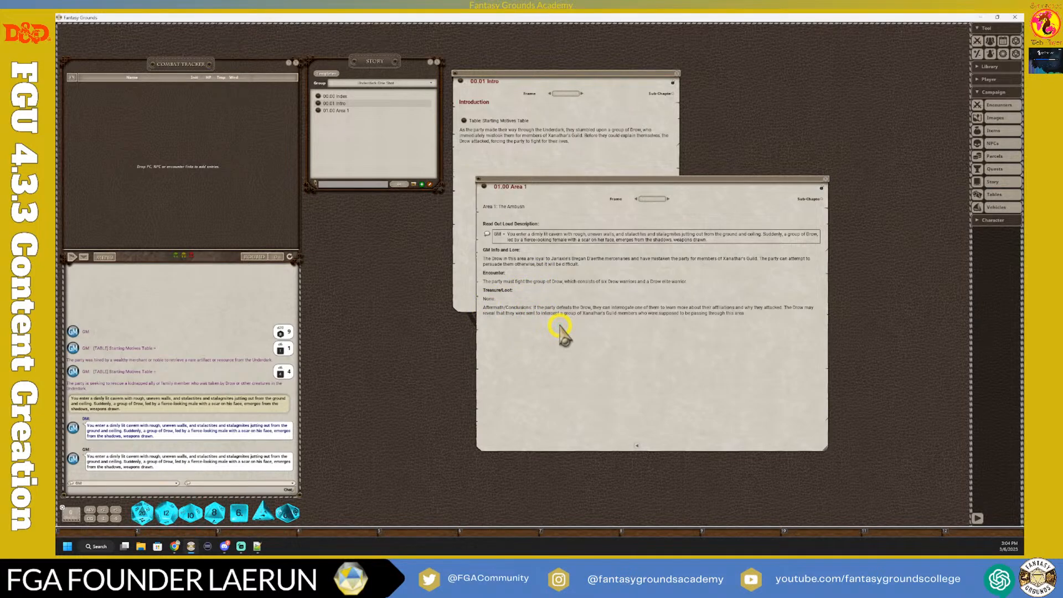
Step: Move the aftermath text onto its own line and bold the Aftermath/Conclusions label
key("Return")
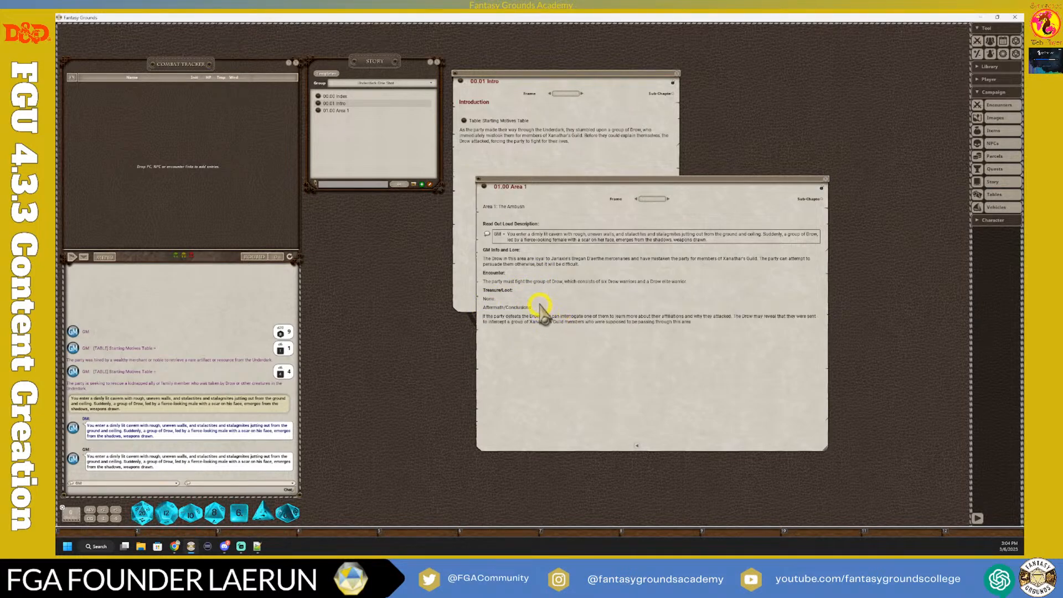
left_click_drag(533, 307, 476, 306)
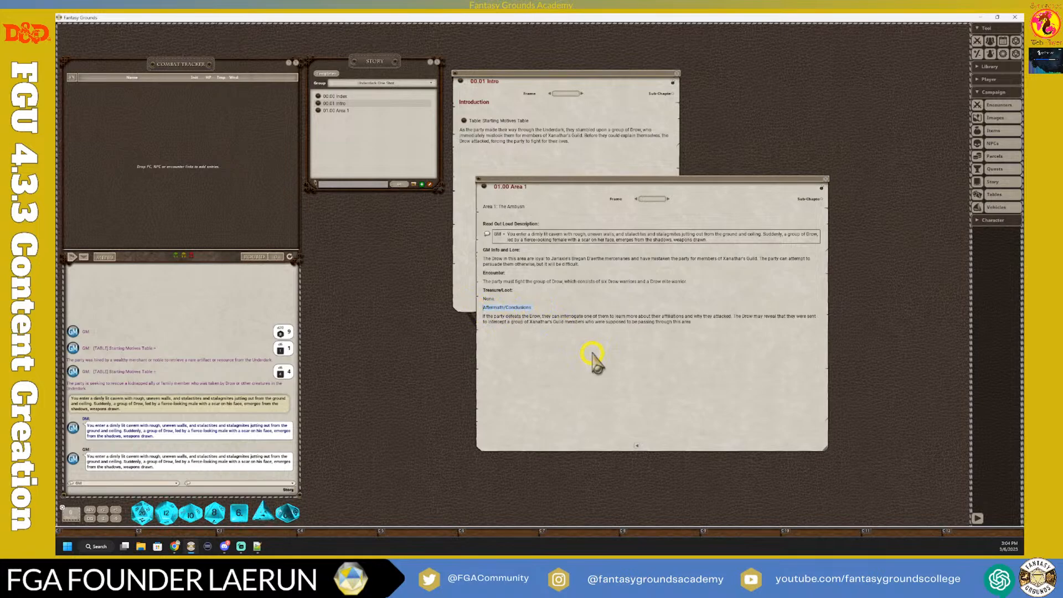
key("ctrl+b")
left_click(541, 308)
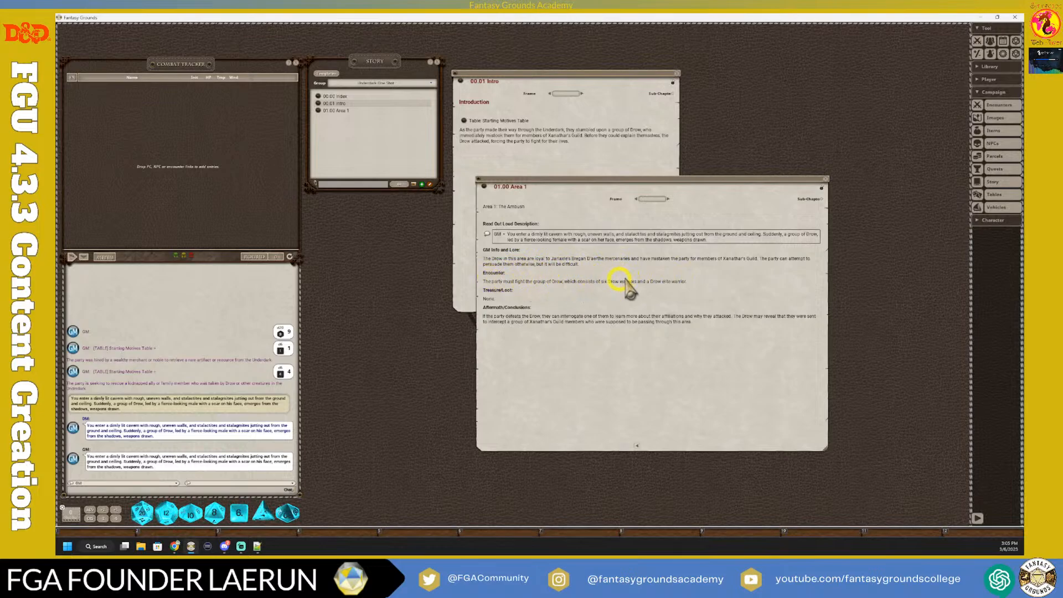
Step: Insert two blank lines below the Encounter description, above the Treasure/Loot label
left_click(703, 282)
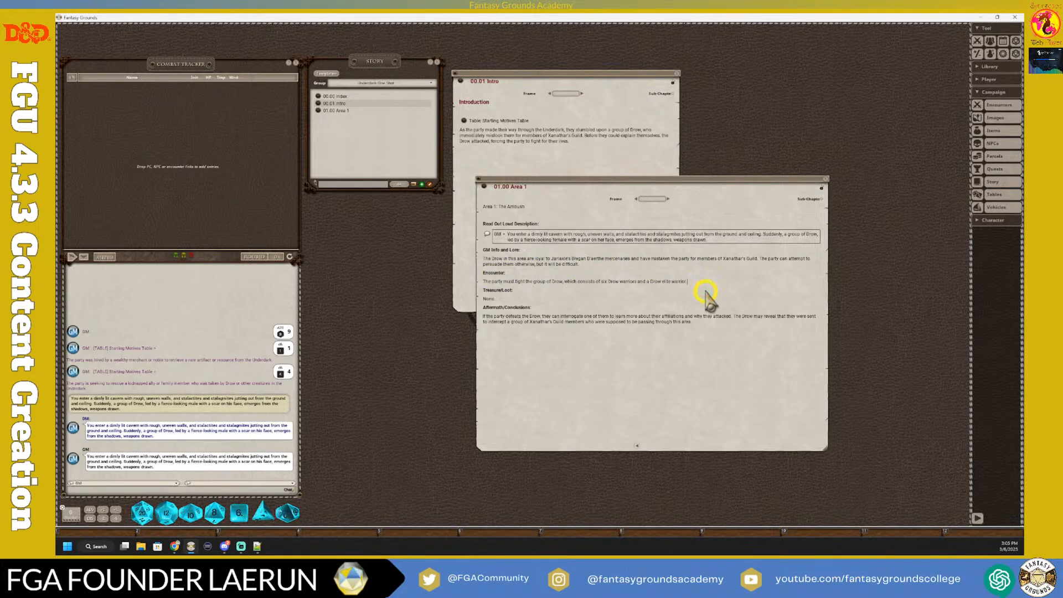
key("Return")
key("Return")
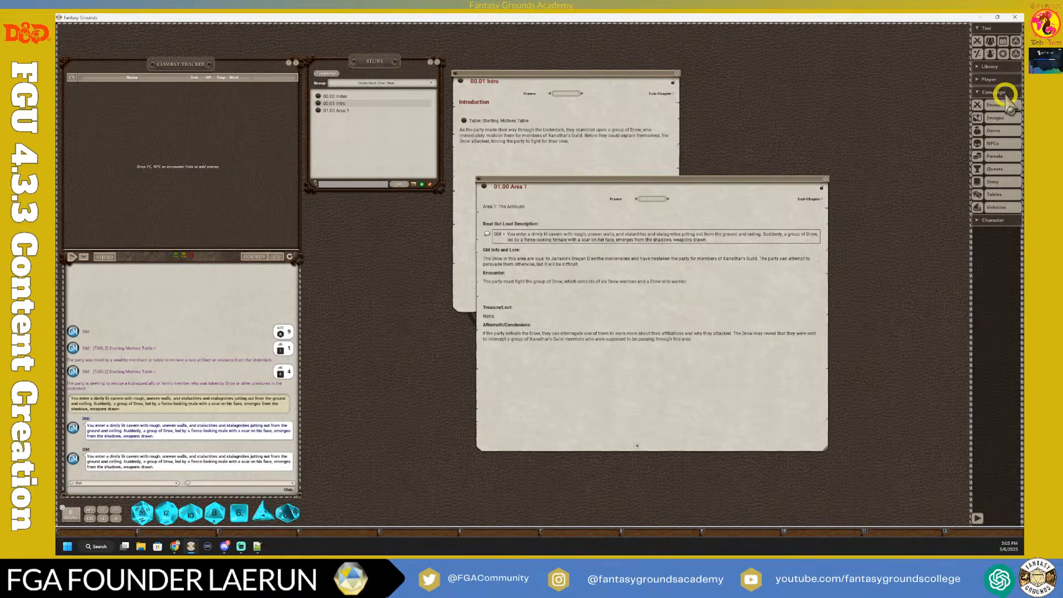
Step: Open the module activation list from the library and filter it for the SRD modules
left_click(1000, 66)
left_click(994, 93)
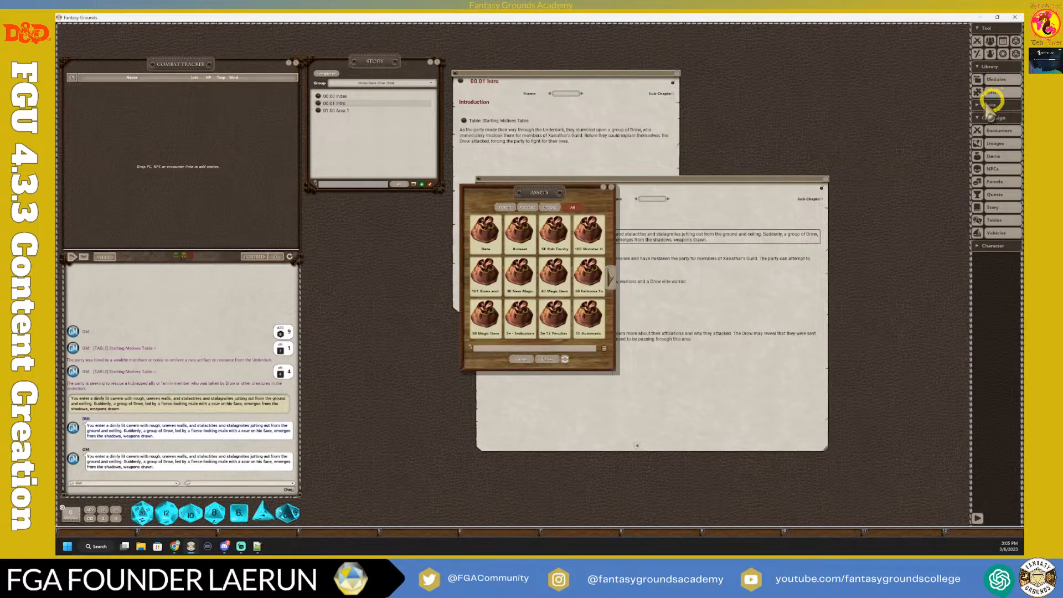
left_click(611, 187)
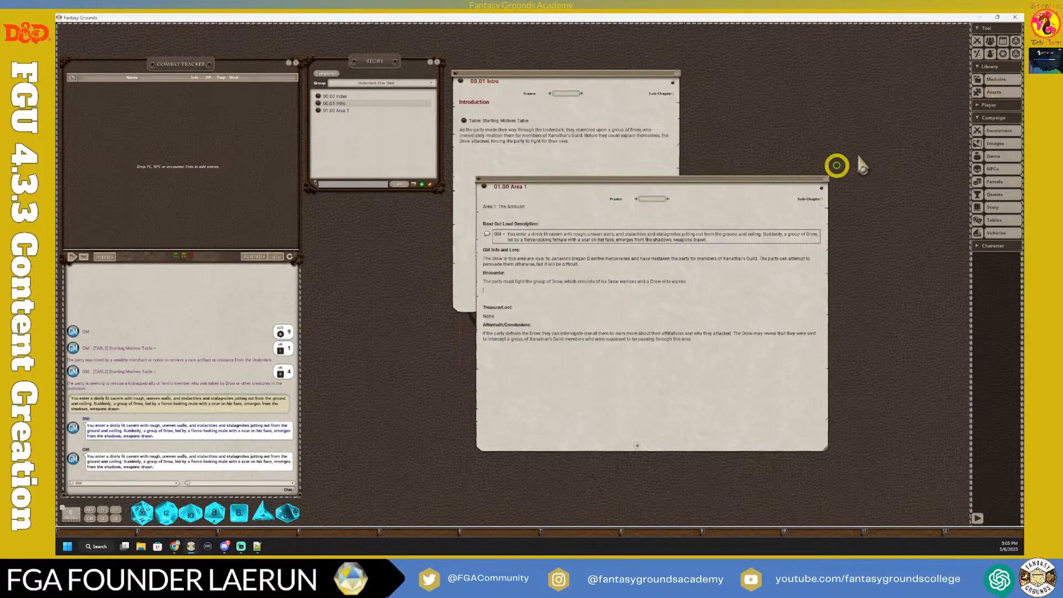
left_click(991, 79)
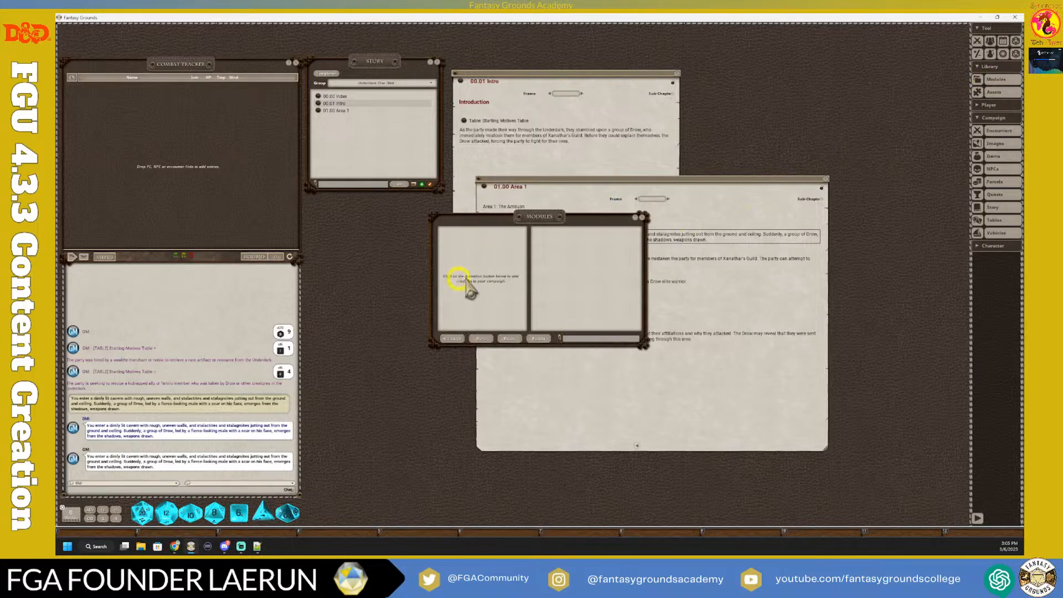
left_click(453, 338)
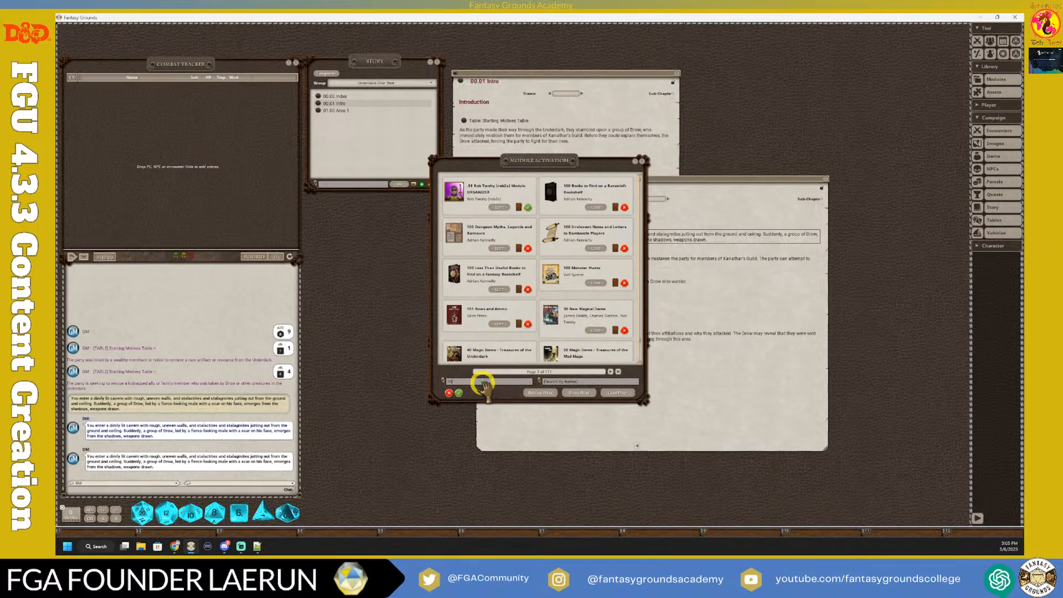
key("Return")
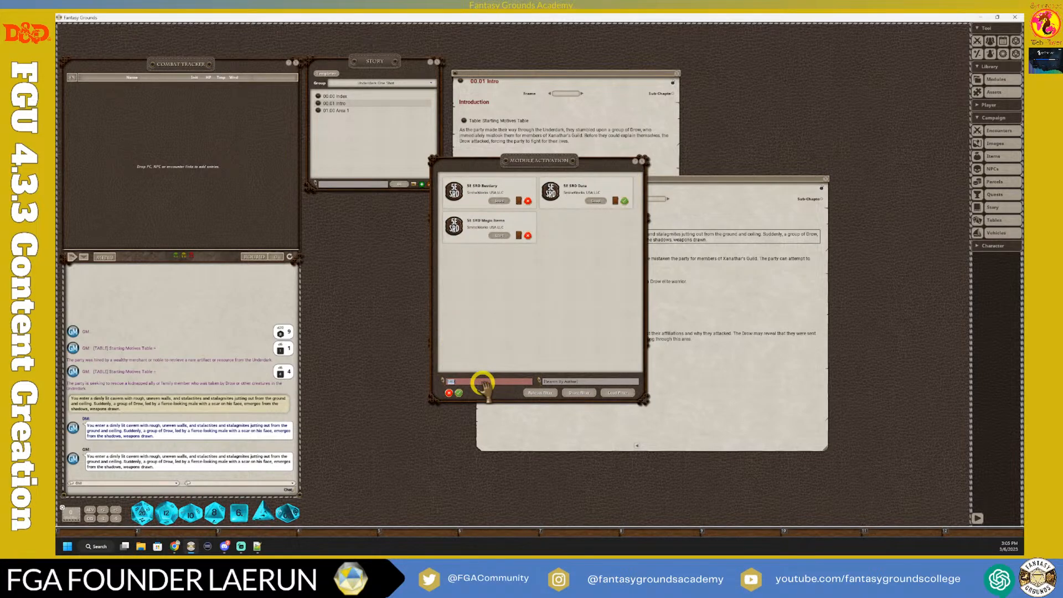
Step: Load the 5E SRD Bestiary, 5E SRD Data and 5E SRD Magic Items modules
left_click(496, 202)
left_click(595, 201)
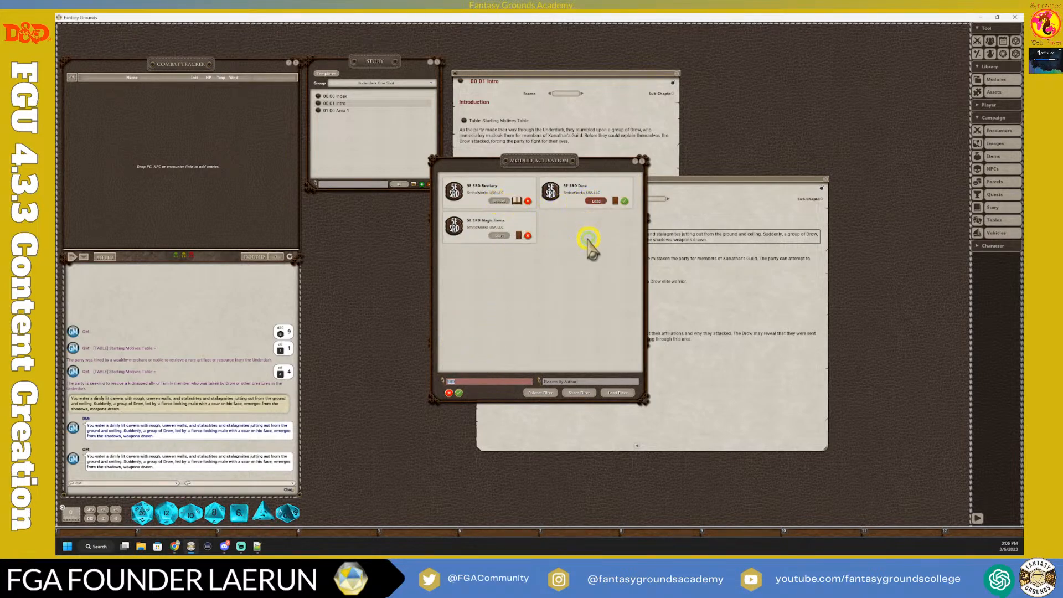
left_click(502, 236)
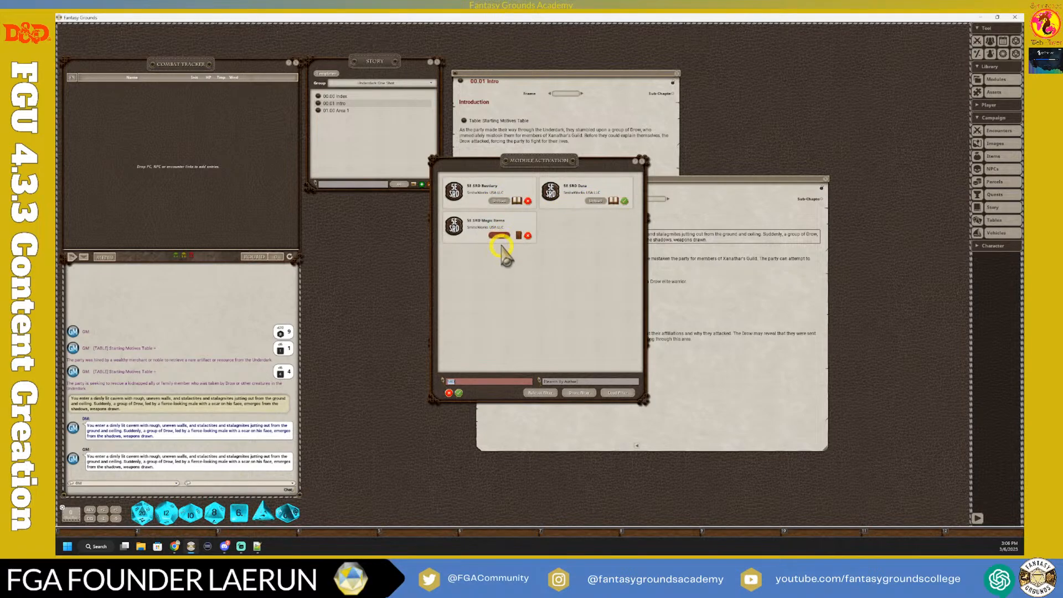
Step: Close the module activation and module library windows and move the Area 1 story window below the story list
left_click(644, 163)
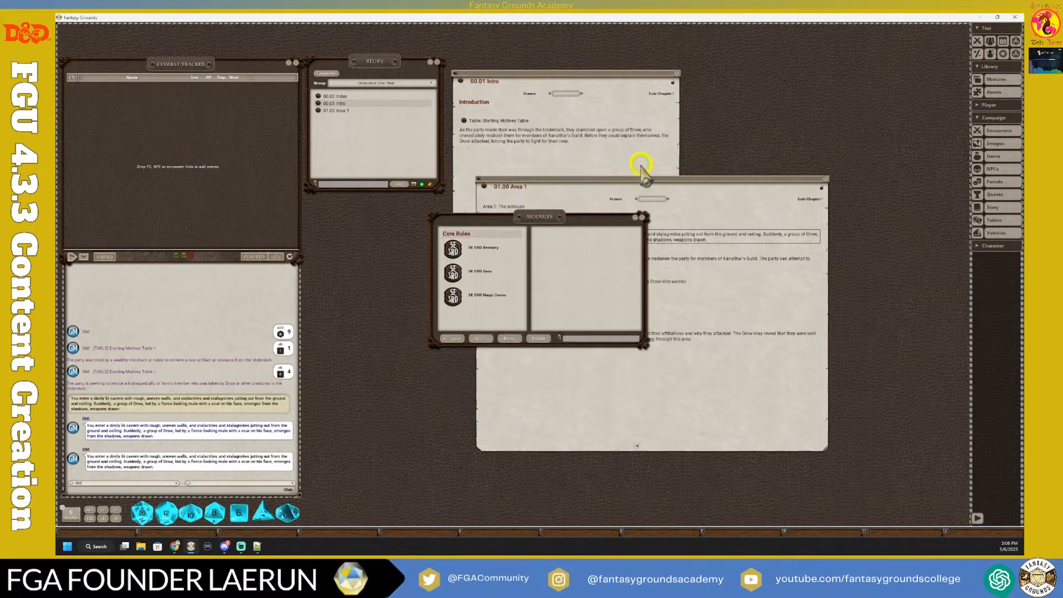
left_click(643, 218)
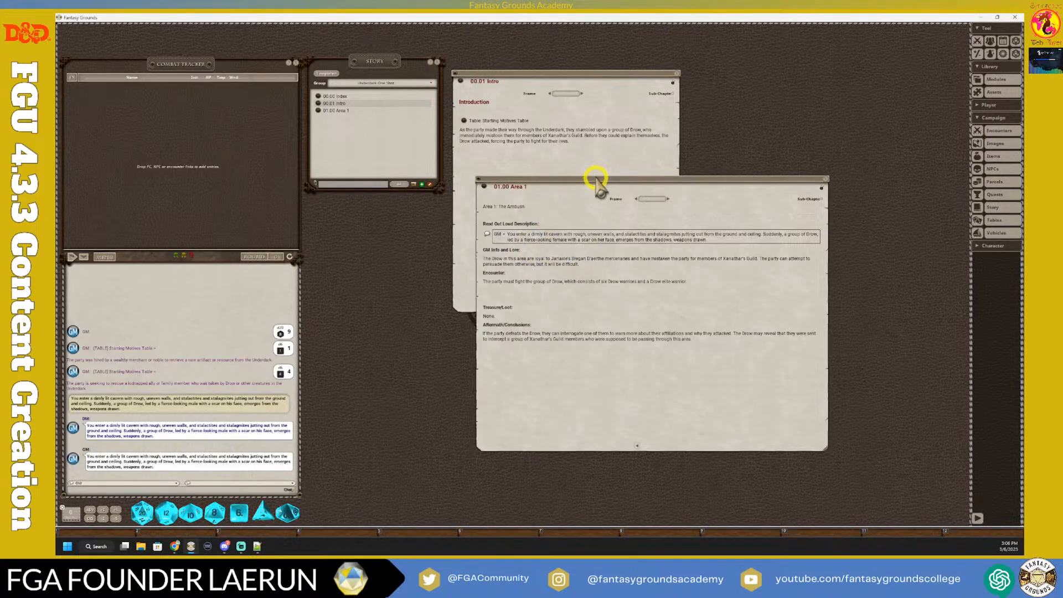
left_click_drag(597, 180, 428, 199)
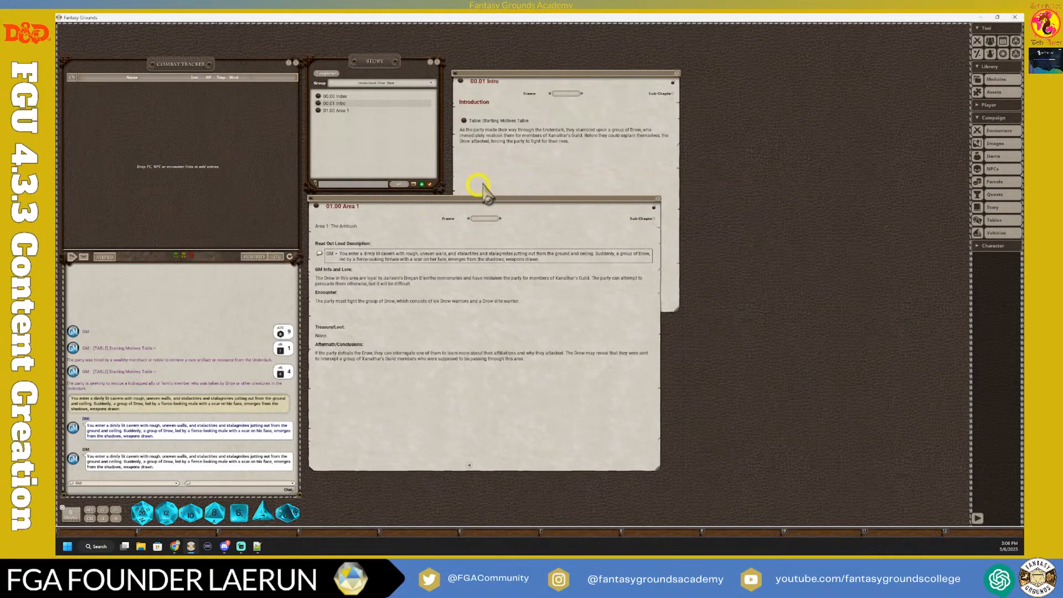
left_click(527, 177)
left_click(396, 203)
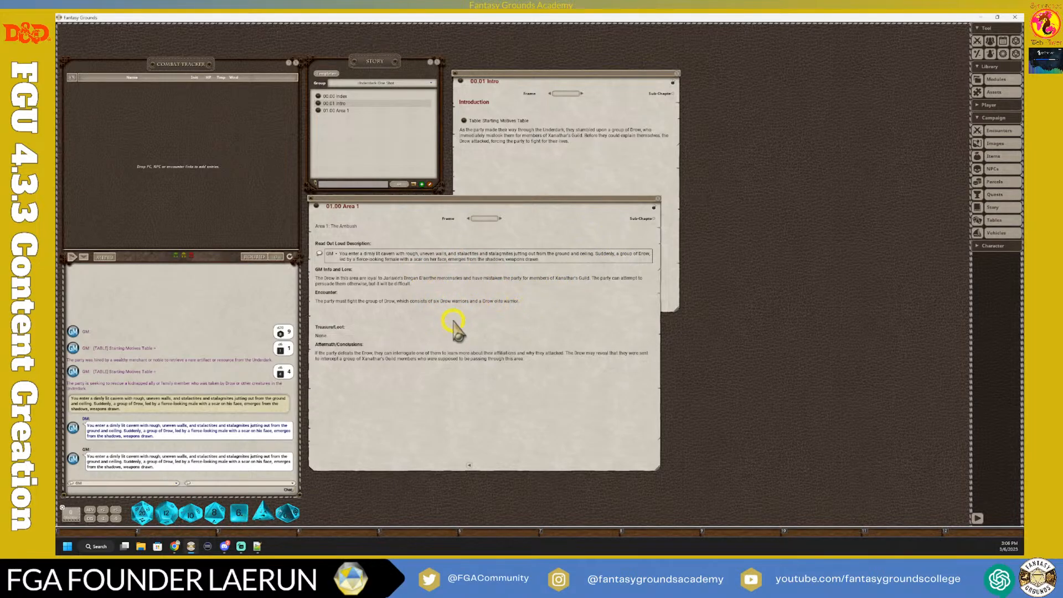
Step: Switch to Notepad++ and look through the adventure text for the Elite Drow Champion stat block
left_click(257, 546)
scroll(200, 368, "down", 5)
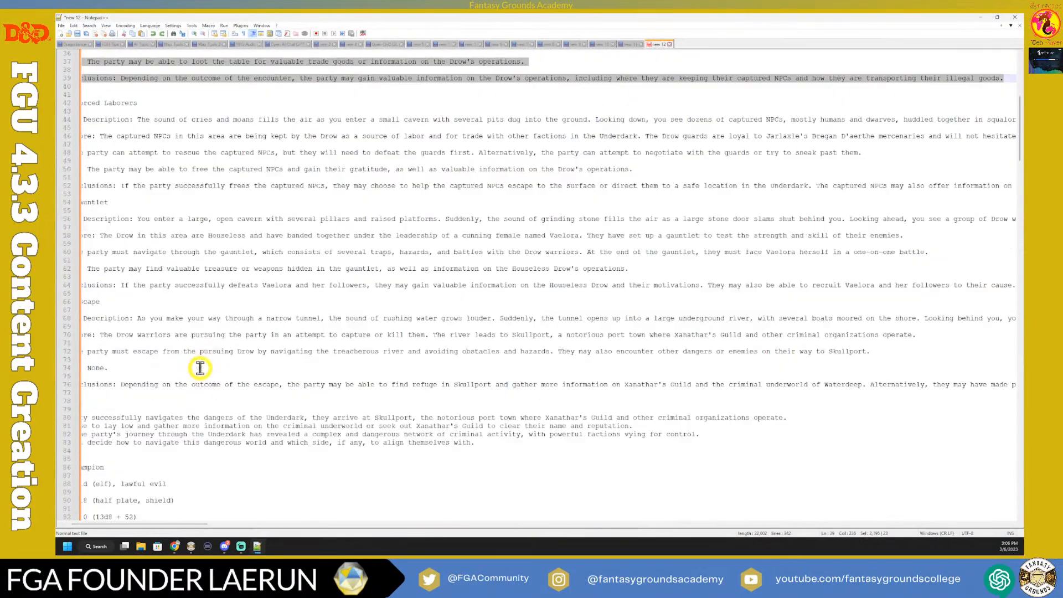
scroll(200, 368, "down", 2)
left_click(230, 376)
scroll(230, 410, "down", 3)
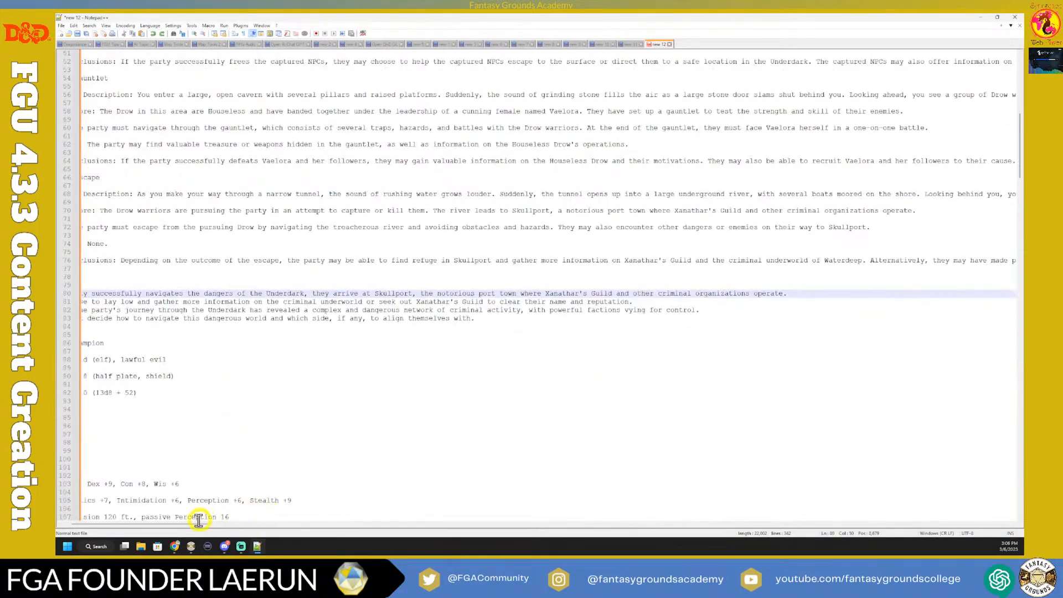
left_click_drag(198, 524, 163, 528)
scroll(244, 434, "down", 1)
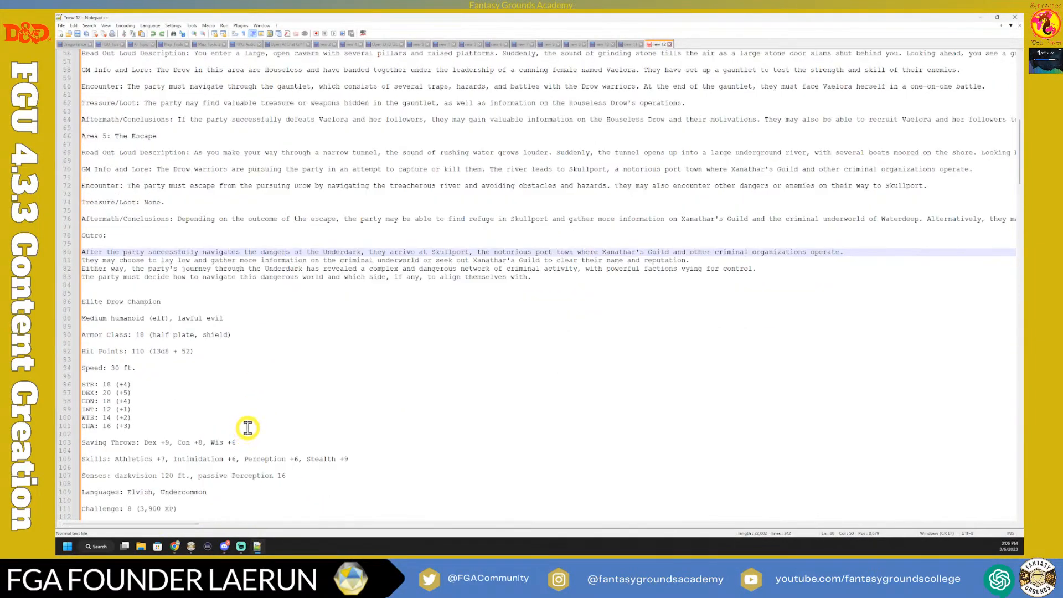
scroll(248, 427, "down", 3)
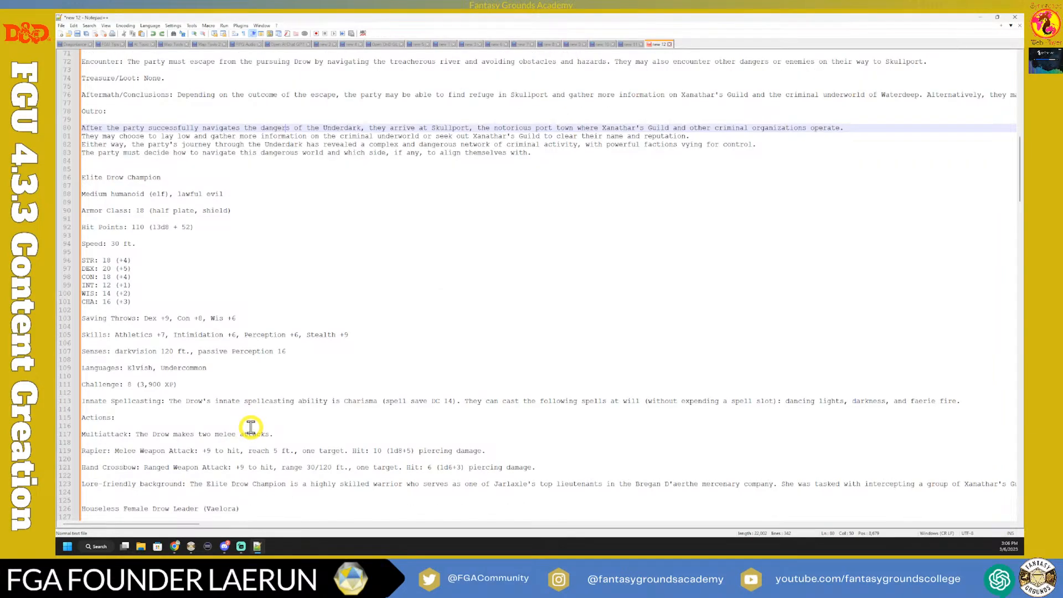
scroll(251, 427, "down", 2)
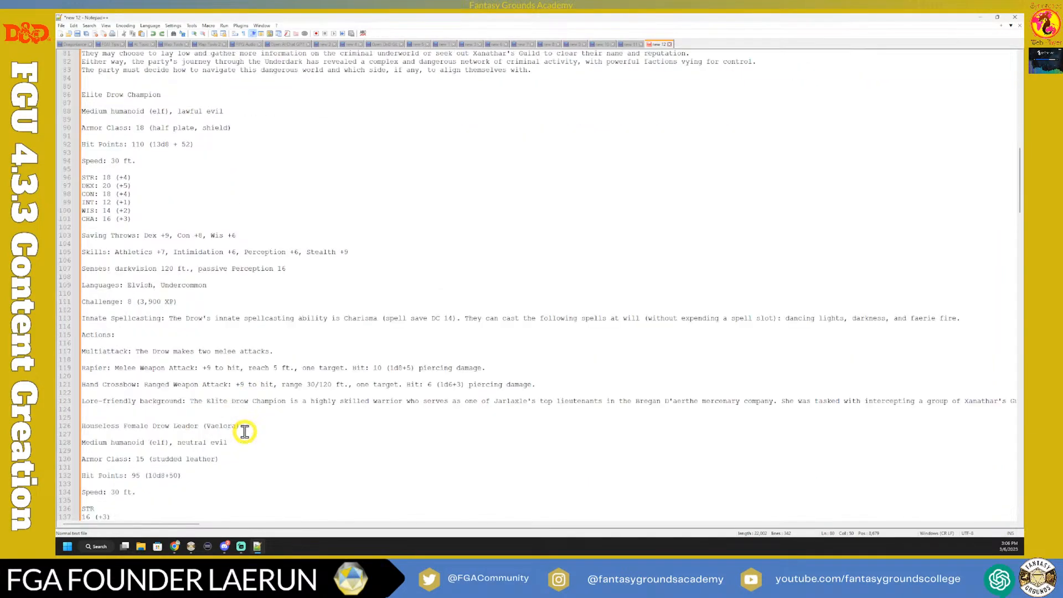
scroll(245, 432, "down", 1)
scroll(245, 432, "up", 1)
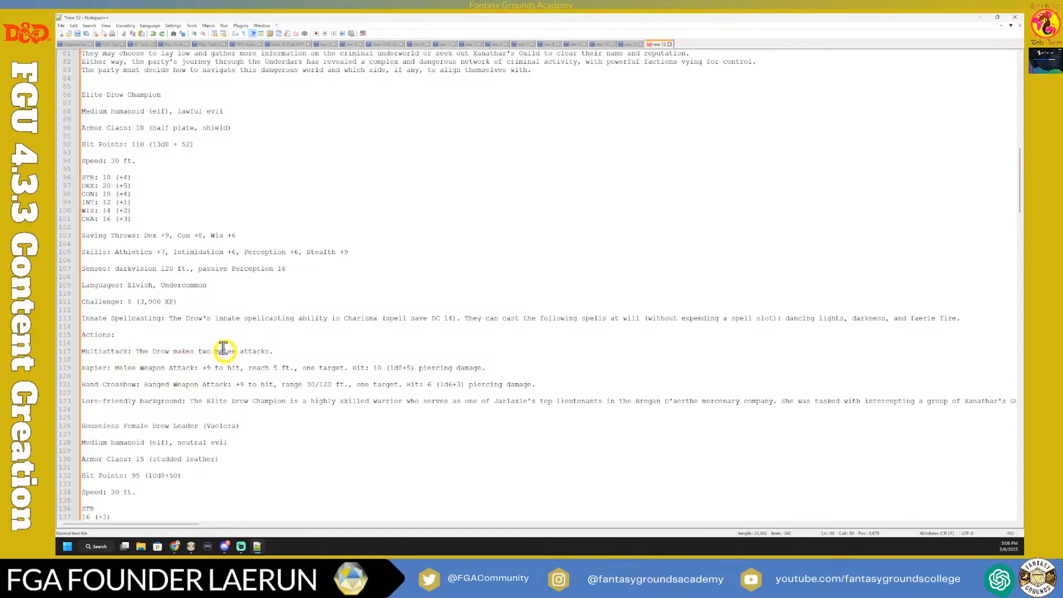
scroll(166, 266, "up", 2)
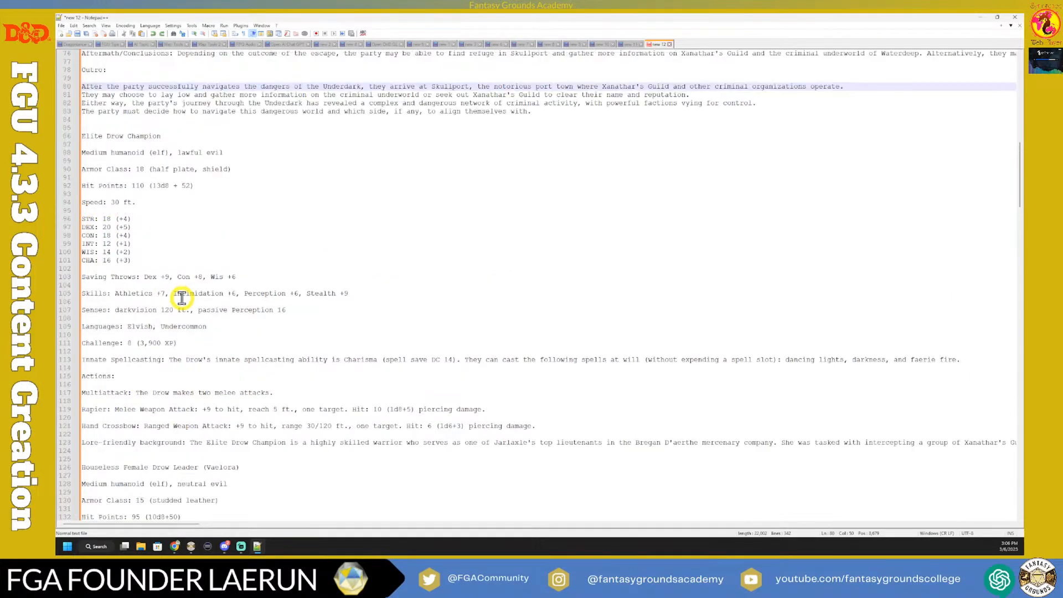
Step: Append "(Bregen D'aerthe)" to the Elite Drow Champion heading
left_click(185, 178)
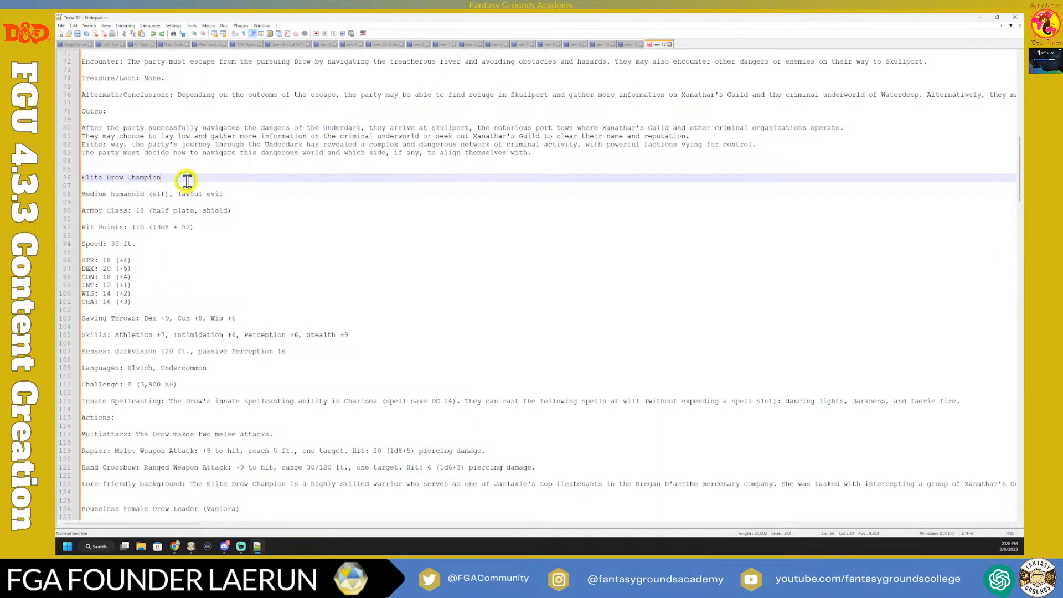
type("(")
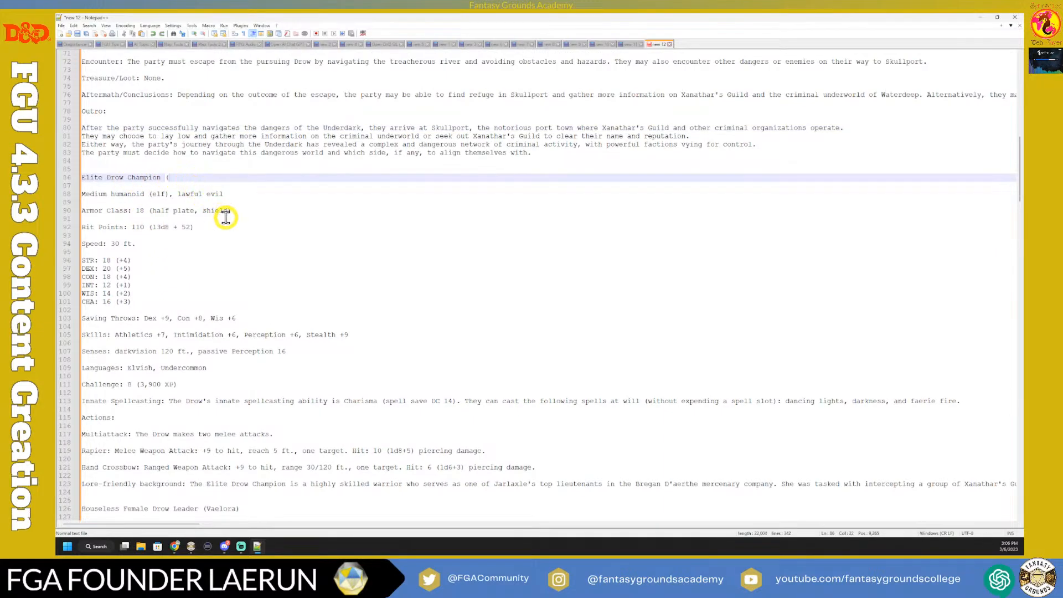
type("br")
type("Brege")
type("n D'art")
type("he")
left_click(206, 177)
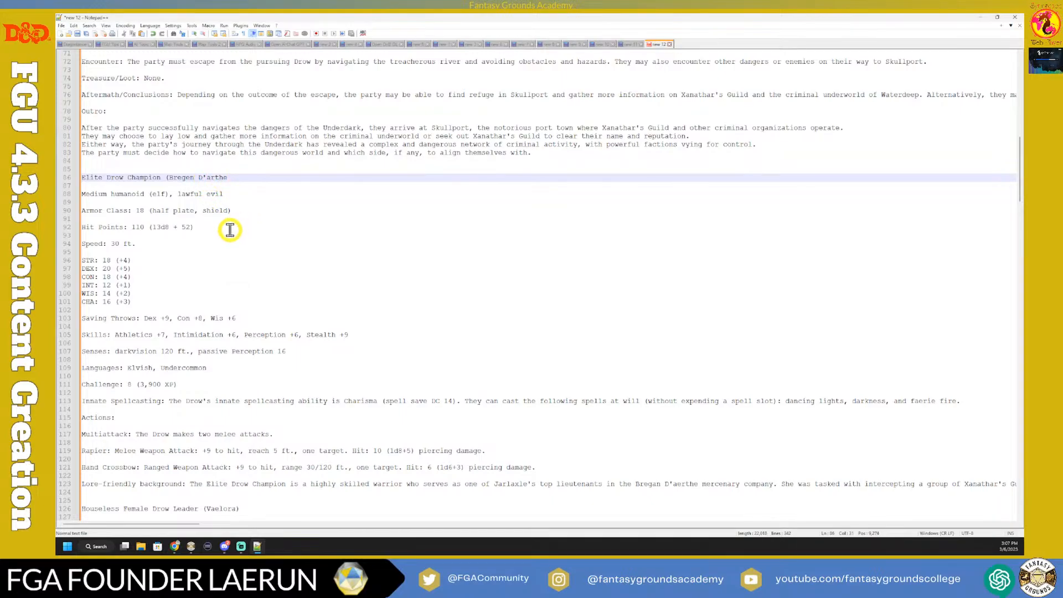
type("w")
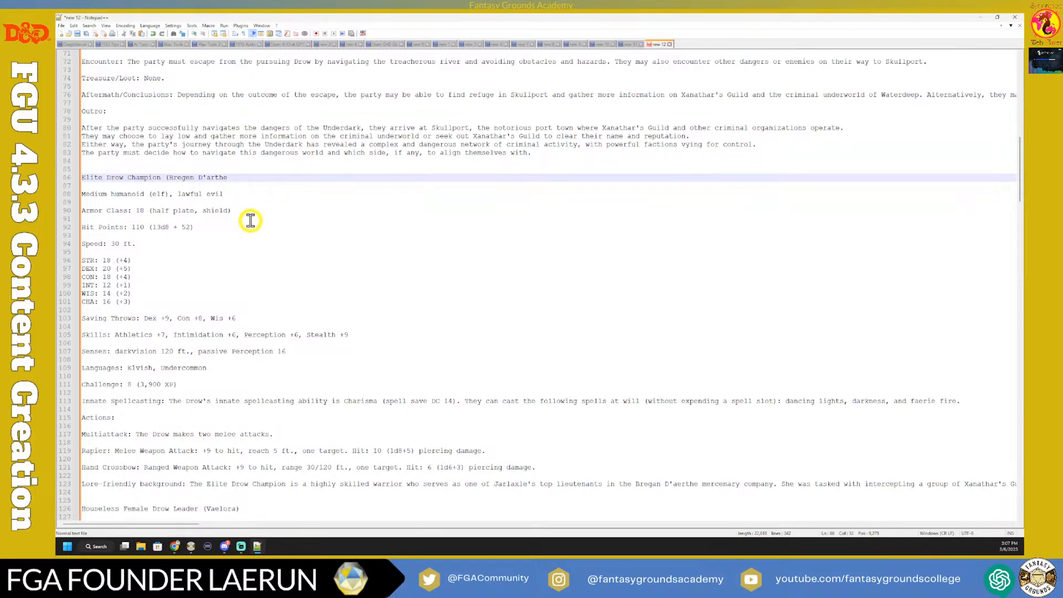
type("e")
left_click(260, 234)
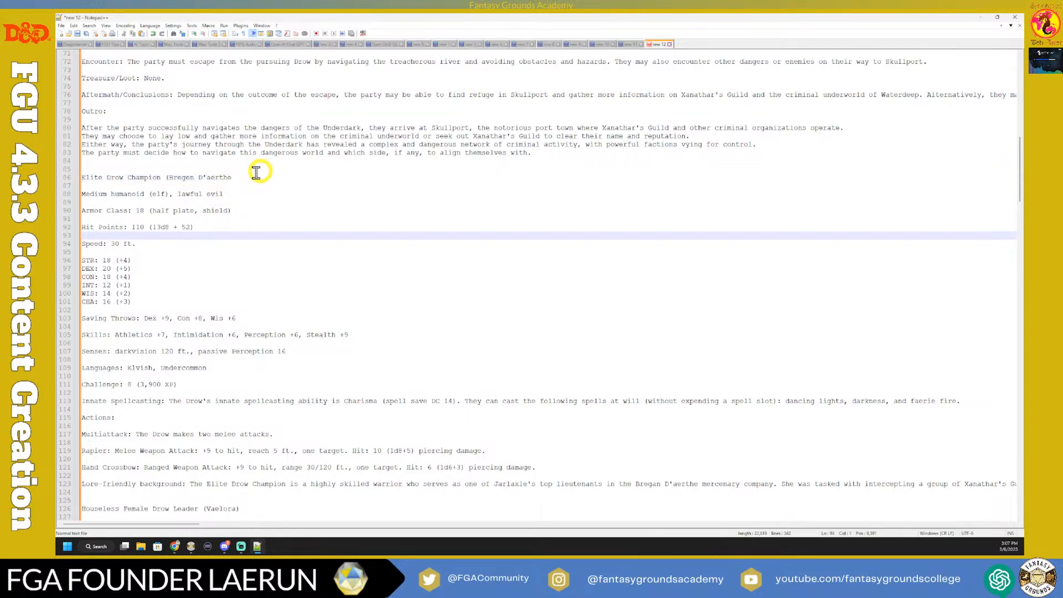
left_click(256, 176)
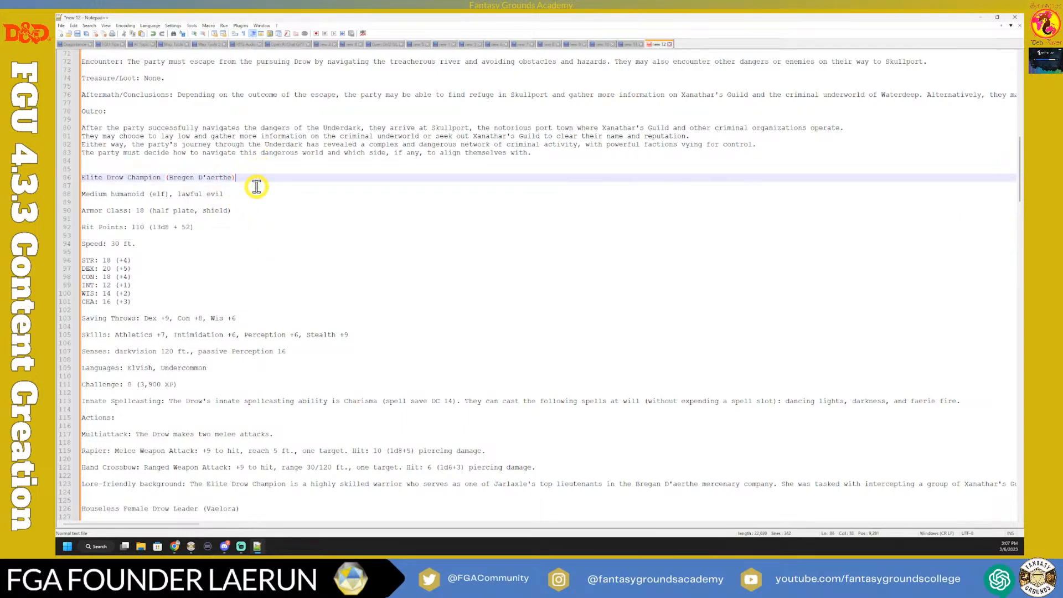
Step: Select the whole Elite Drow Champion stat block, from its heading through the lore-friendly background
left_click(201, 194)
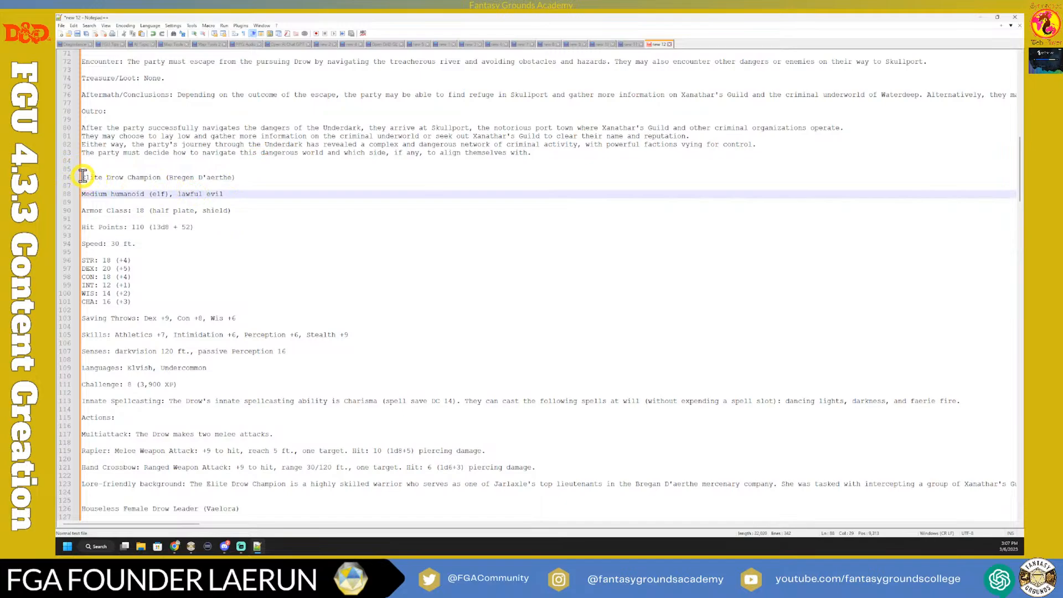
left_click_drag(83, 176, 434, 326)
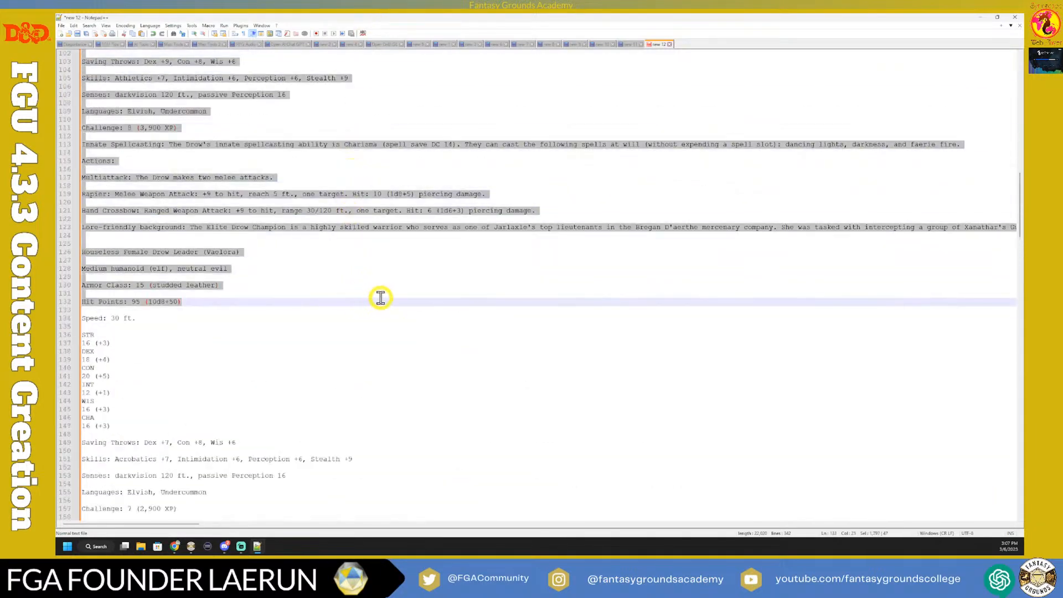
left_click_drag(380, 297, 611, 238)
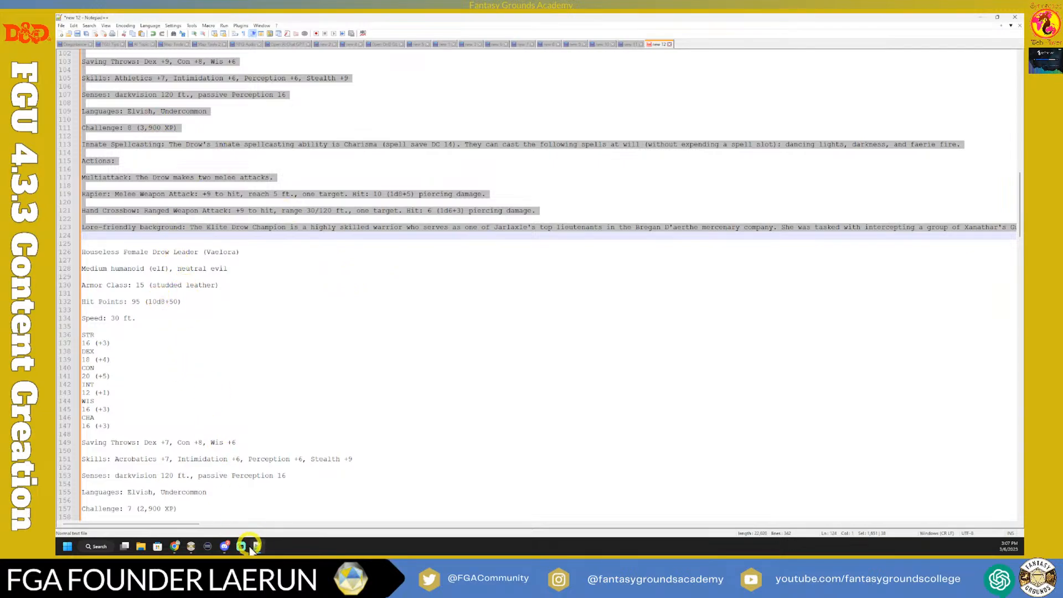
Step: Switch back to Fantasy Grounds, open the campaign's NPC list and place it beside the story list
mouse_move(241, 550)
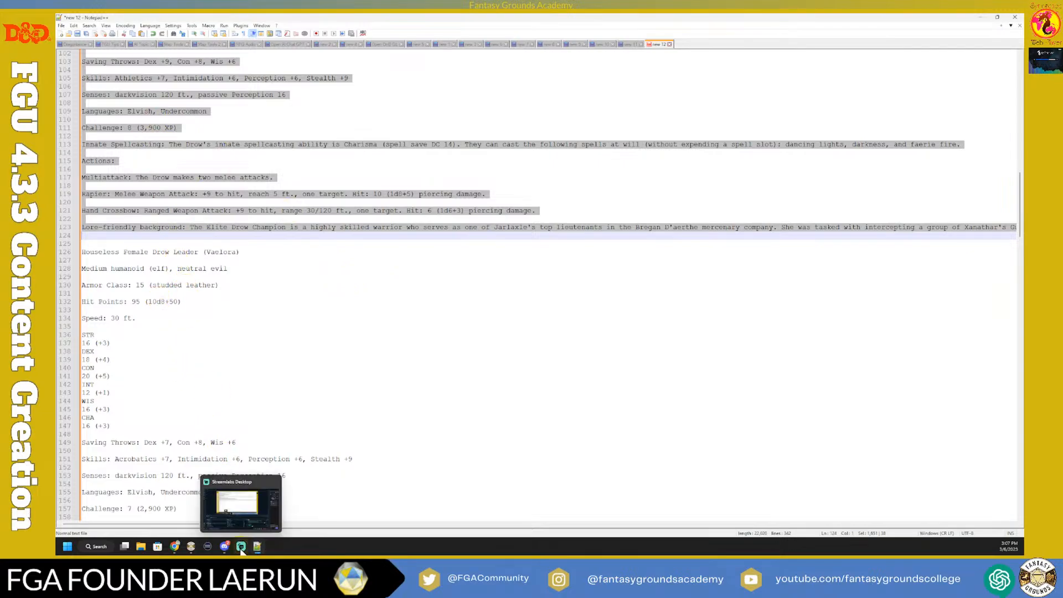
left_click(191, 546)
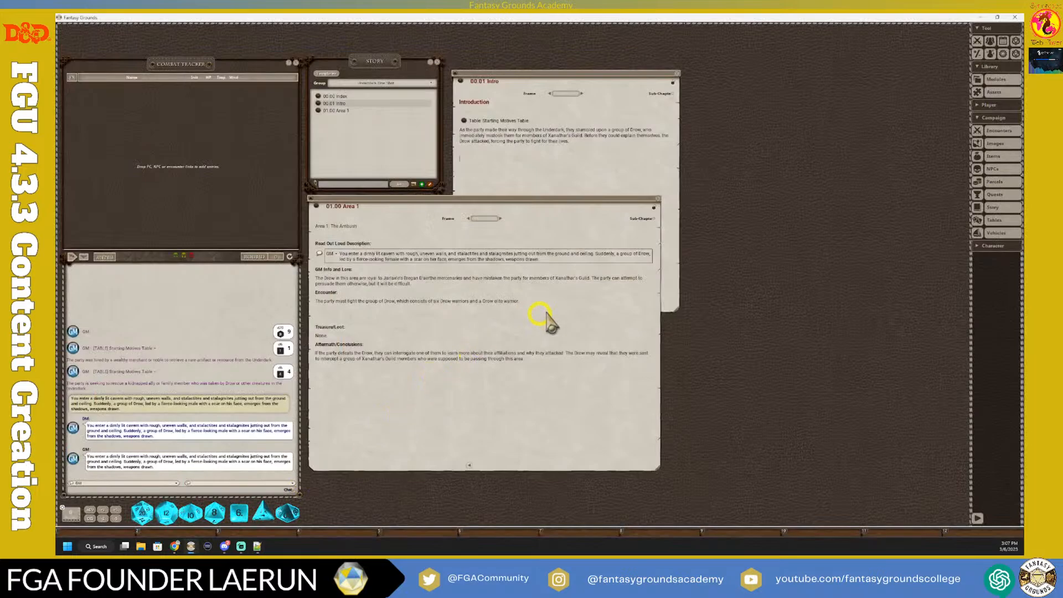
left_click(989, 169)
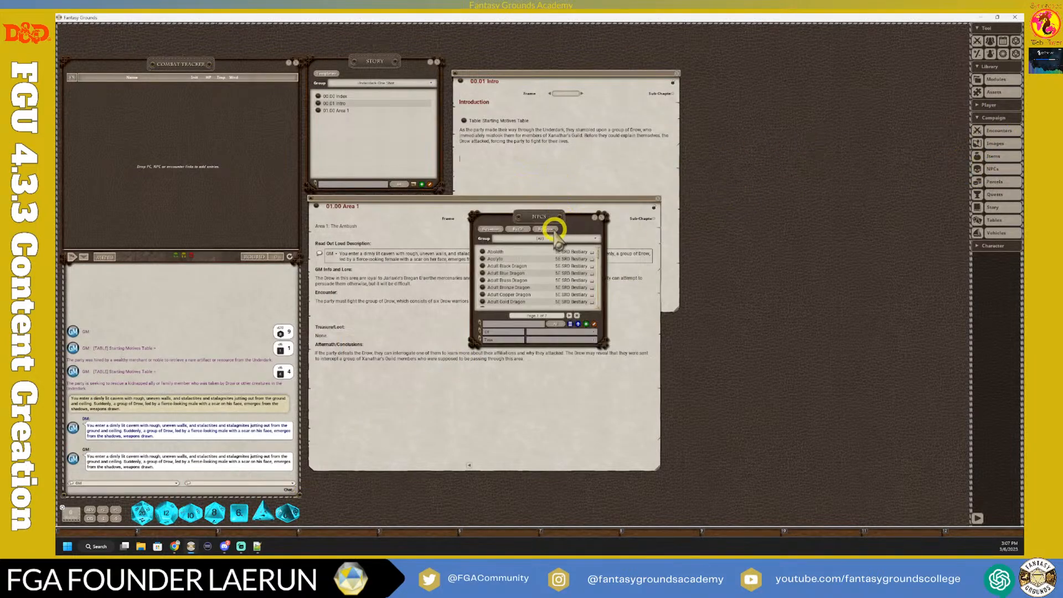
left_click_drag(549, 217, 489, 174)
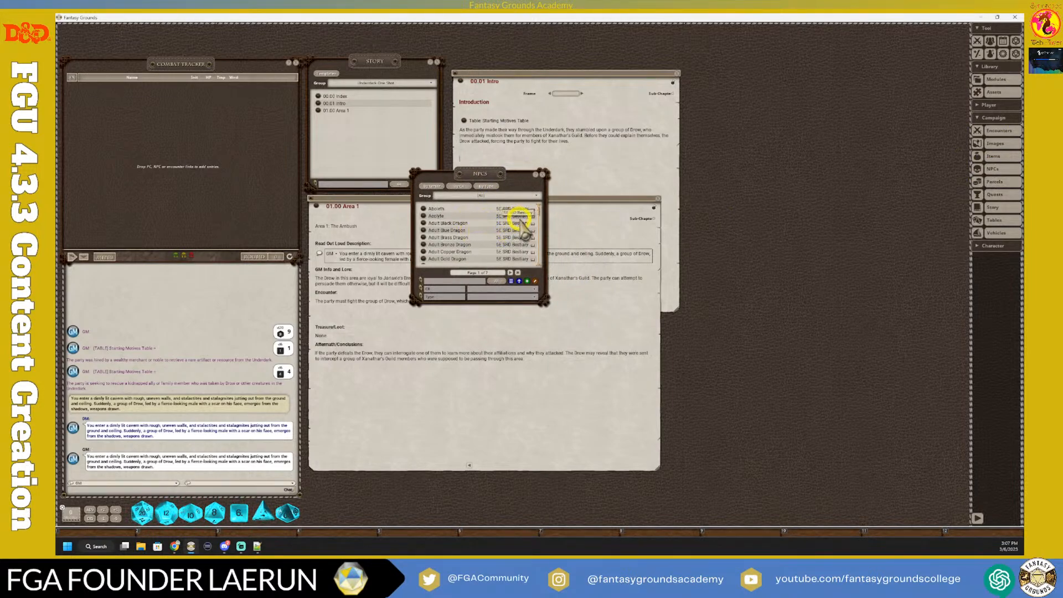
Step: Add an NPC group named "Underdark One Shot" and filter the NPC list to it
left_click(537, 195)
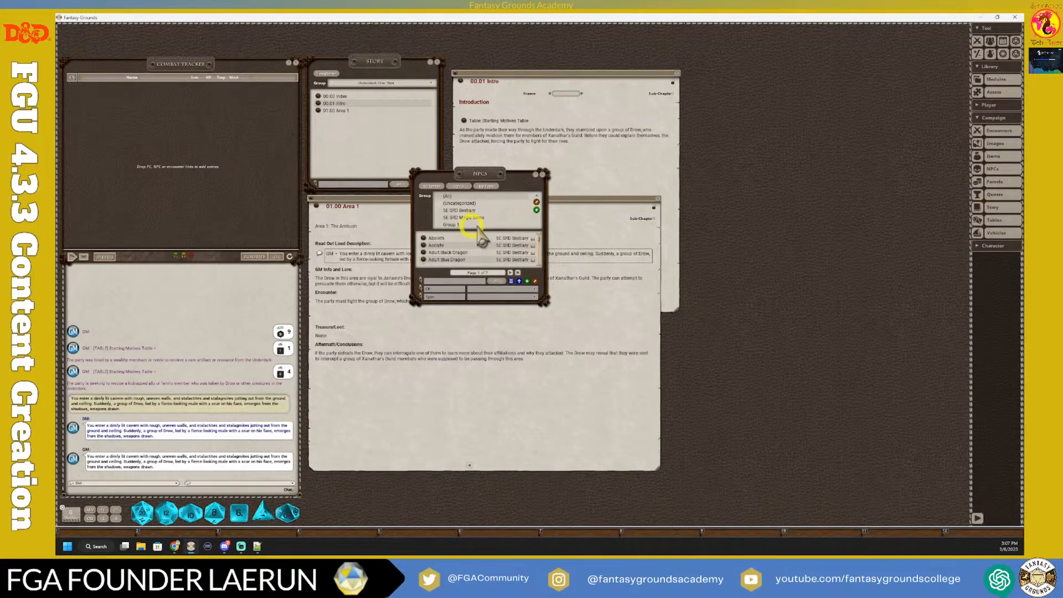
left_click(537, 202)
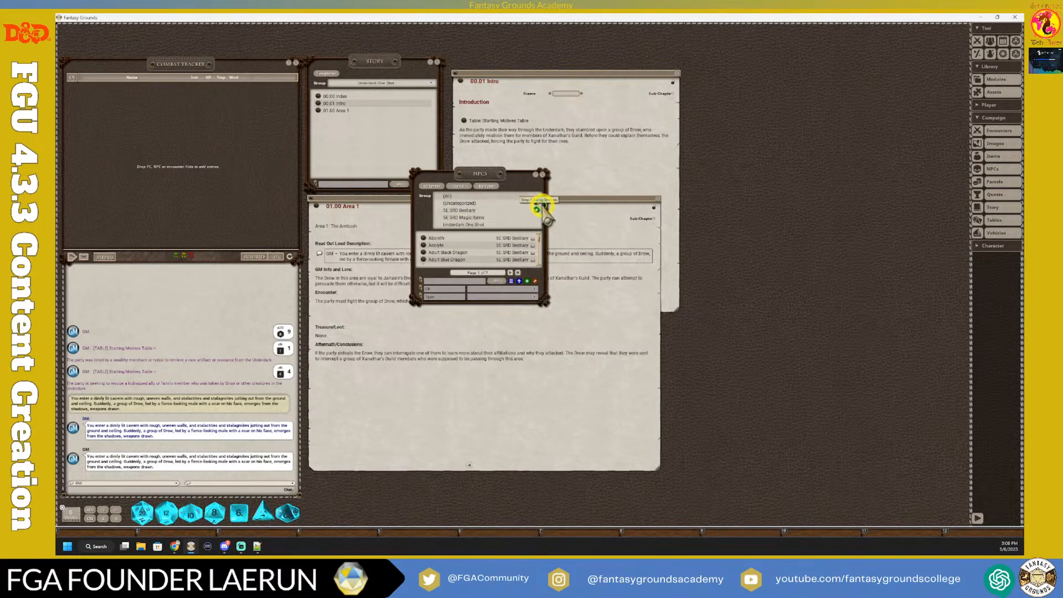
left_click(485, 217)
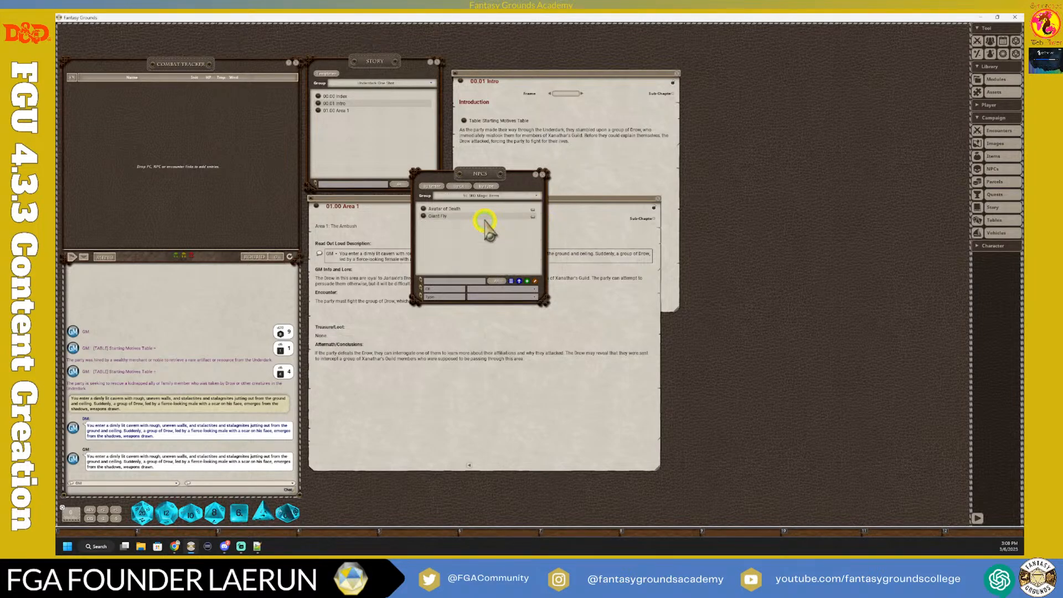
left_click(514, 196)
left_click(477, 224)
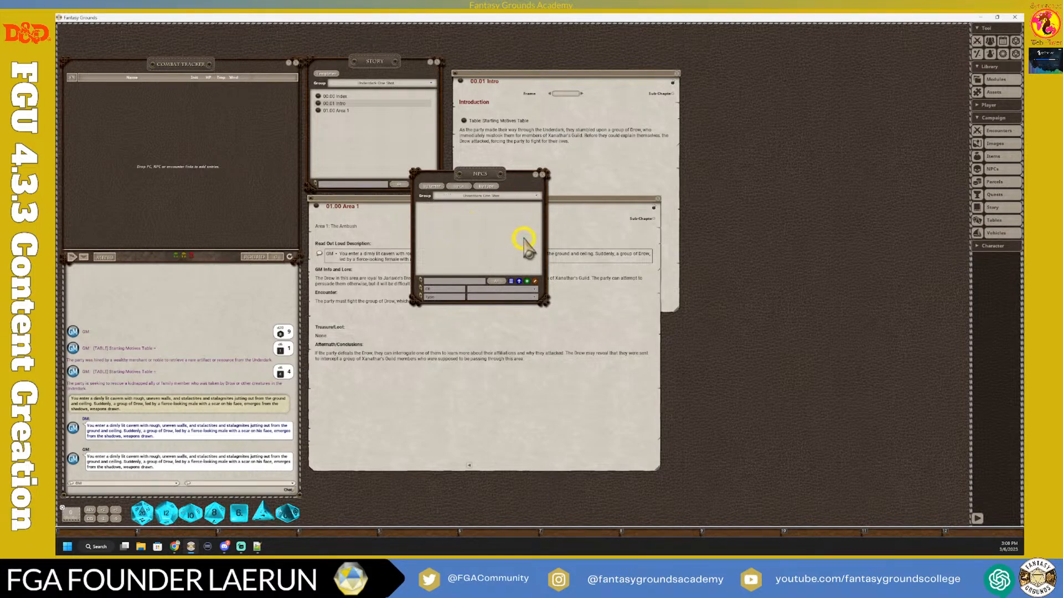
left_click(528, 283)
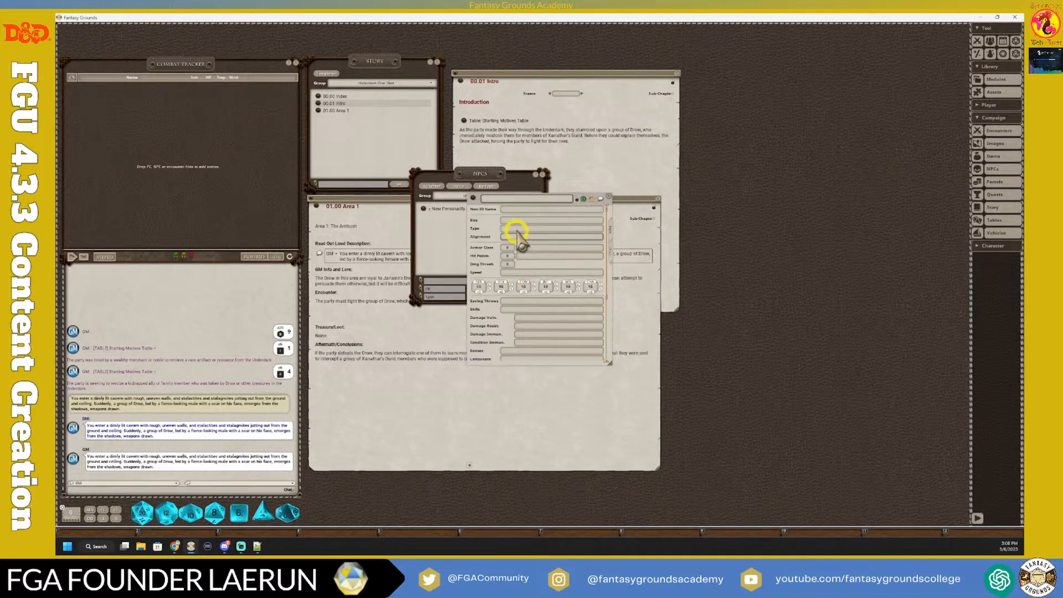
left_click(608, 198)
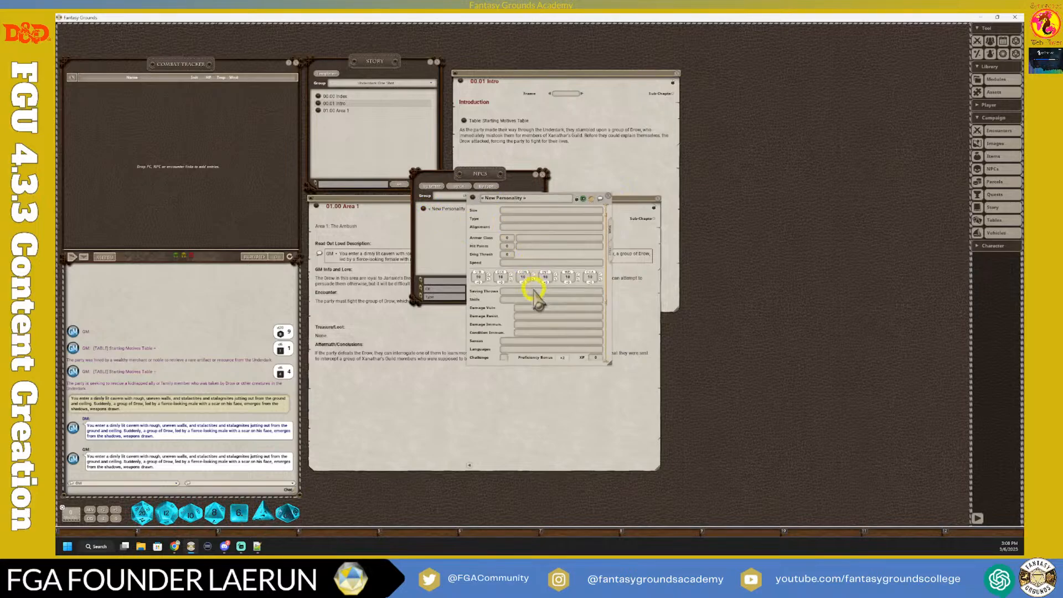
scroll(537, 299, "down", 3)
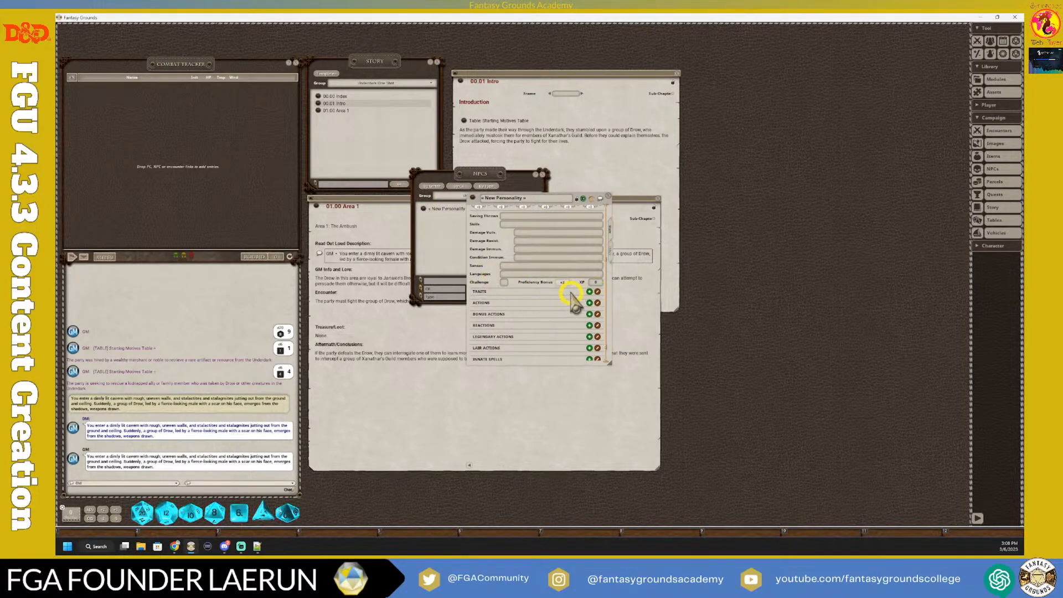
scroll(568, 290, "up", 3)
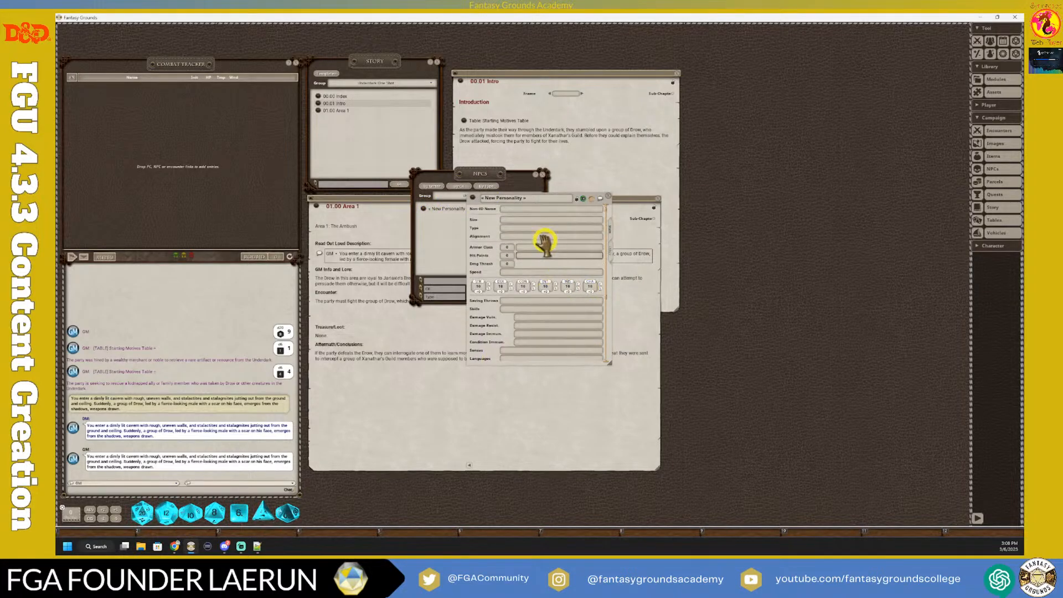
left_click(608, 196)
right_click(423, 209)
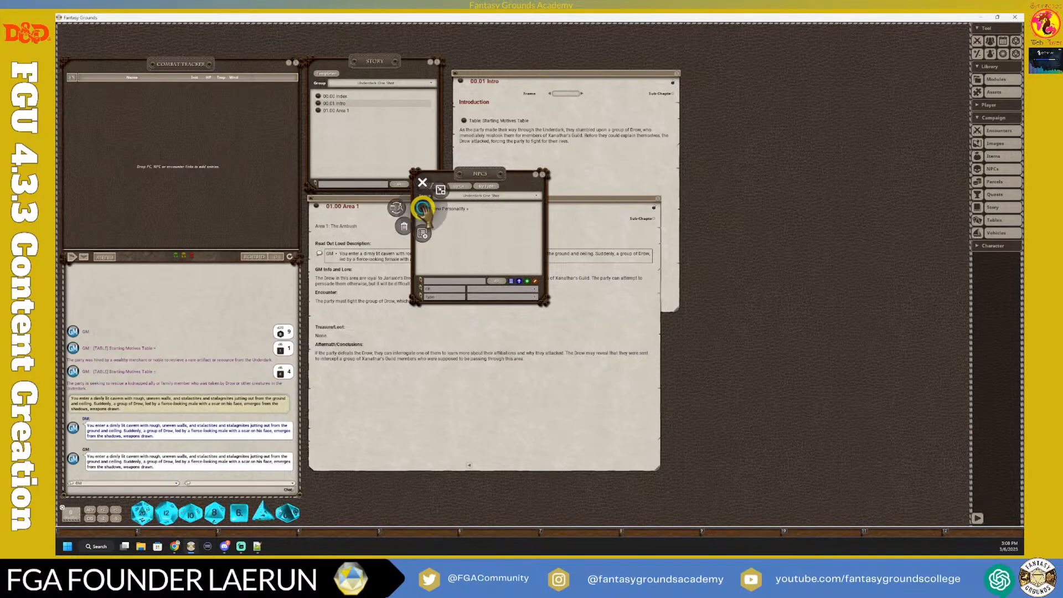
left_click(400, 225)
left_click(378, 224)
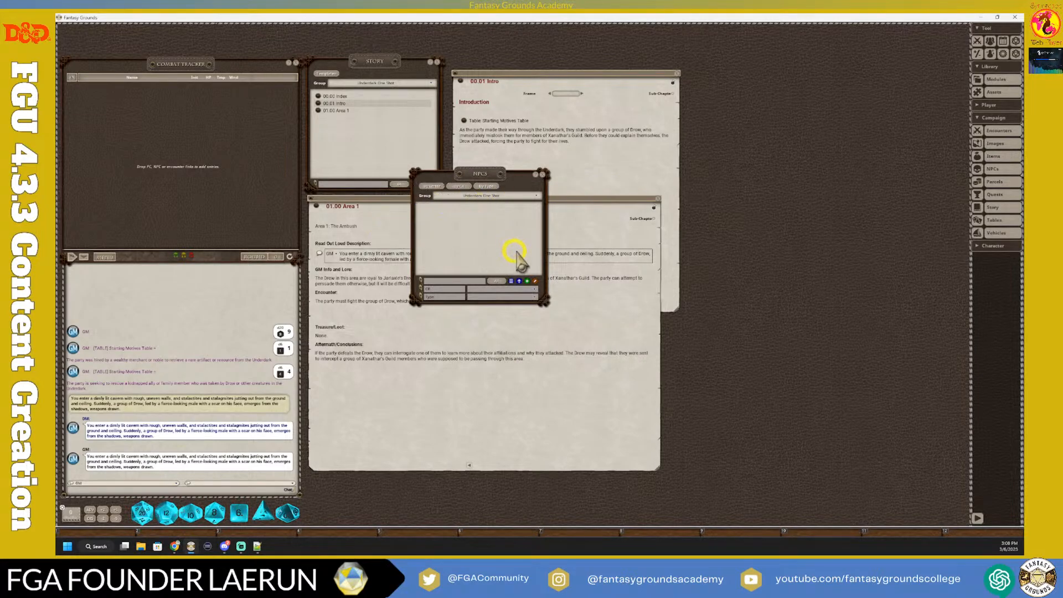
Step: Open the NPC import window, place it beside the NPC list, and paste the copied Elite Drow Champion stat block as the stat block text
left_click(510, 281)
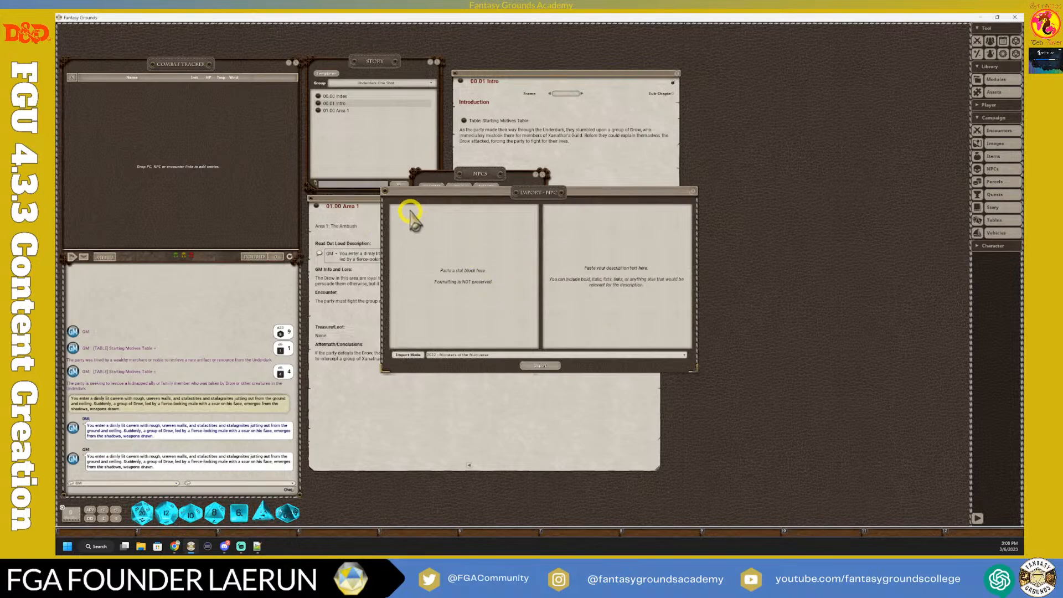
left_click_drag(526, 198, 693, 209)
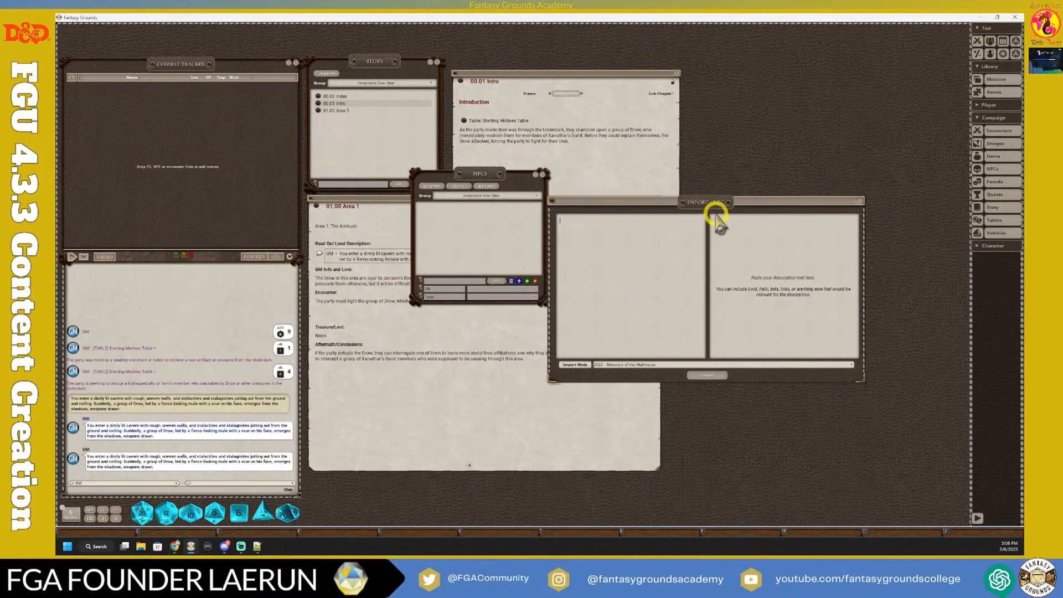
left_click_drag(493, 174, 480, 204)
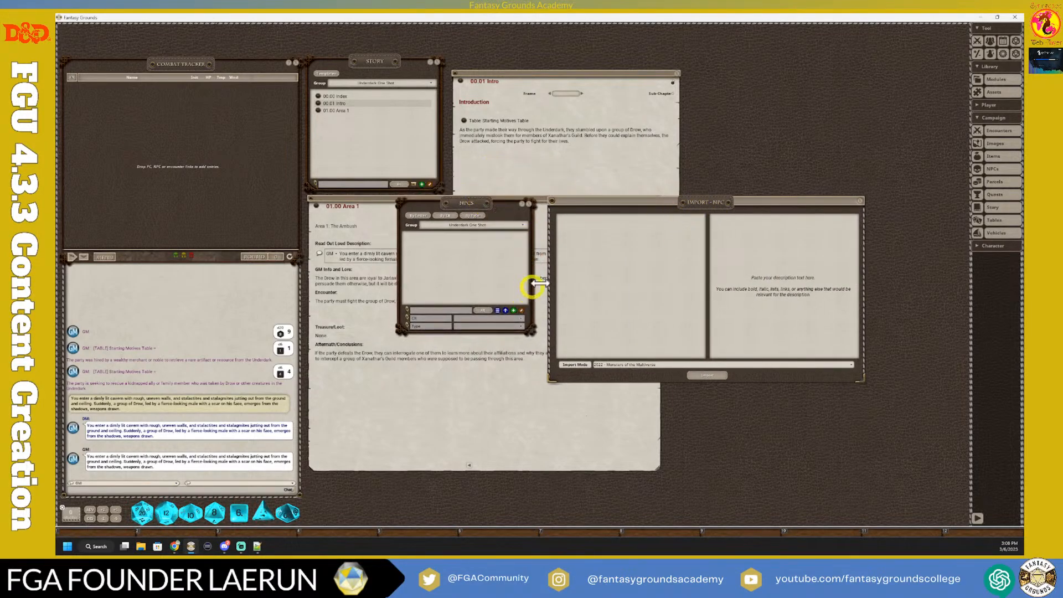
left_click(575, 227)
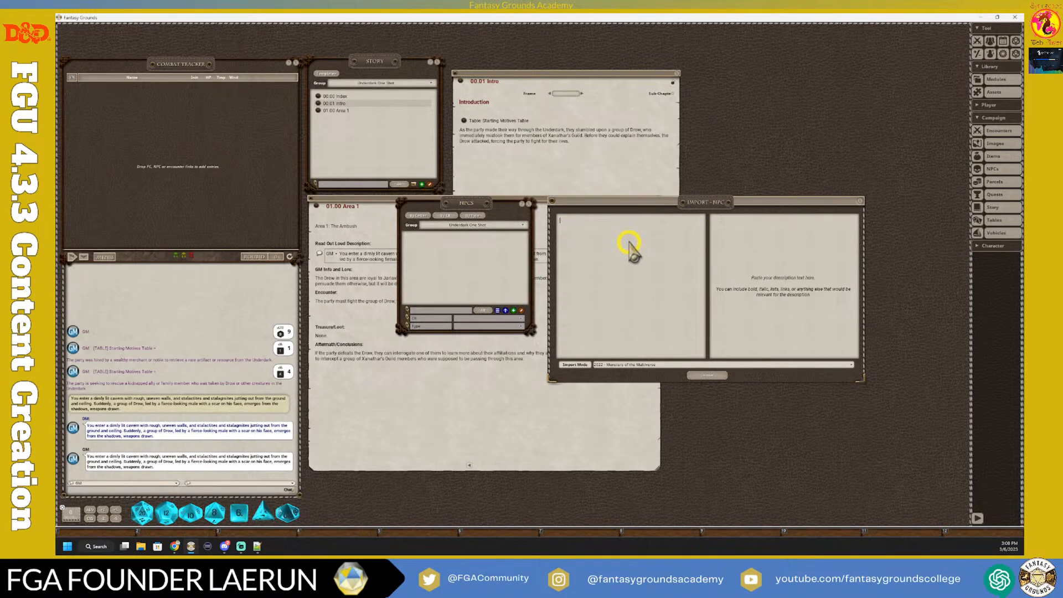
key("ctrl+v")
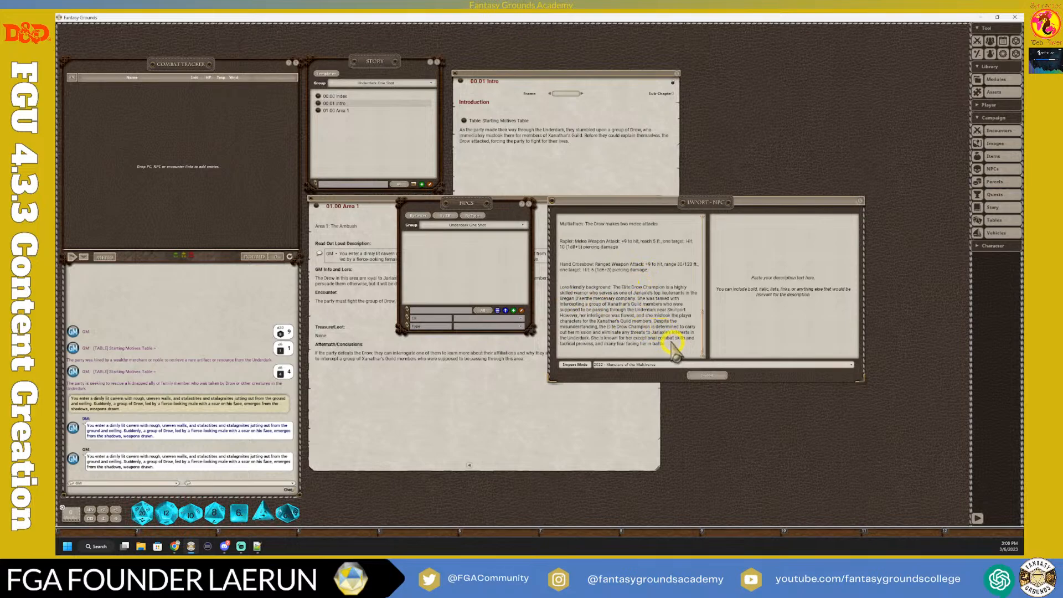
Step: Copy the lore-friendly background paragraph from the pasted stat block into the import's description text
left_click_drag(674, 348, 560, 287)
key("ctrl+c")
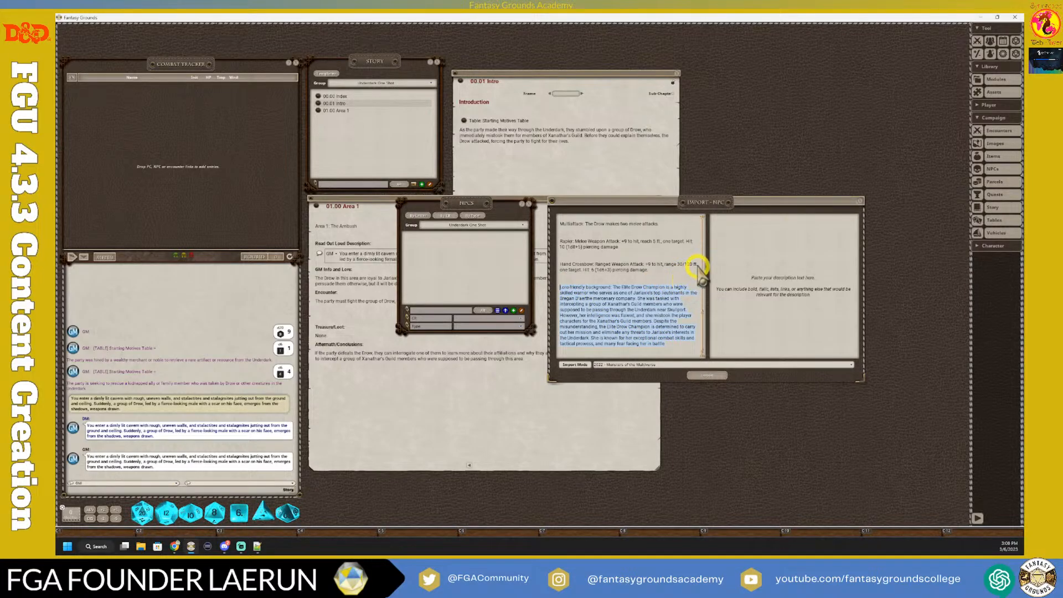
left_click(730, 231)
key("ctrl+v")
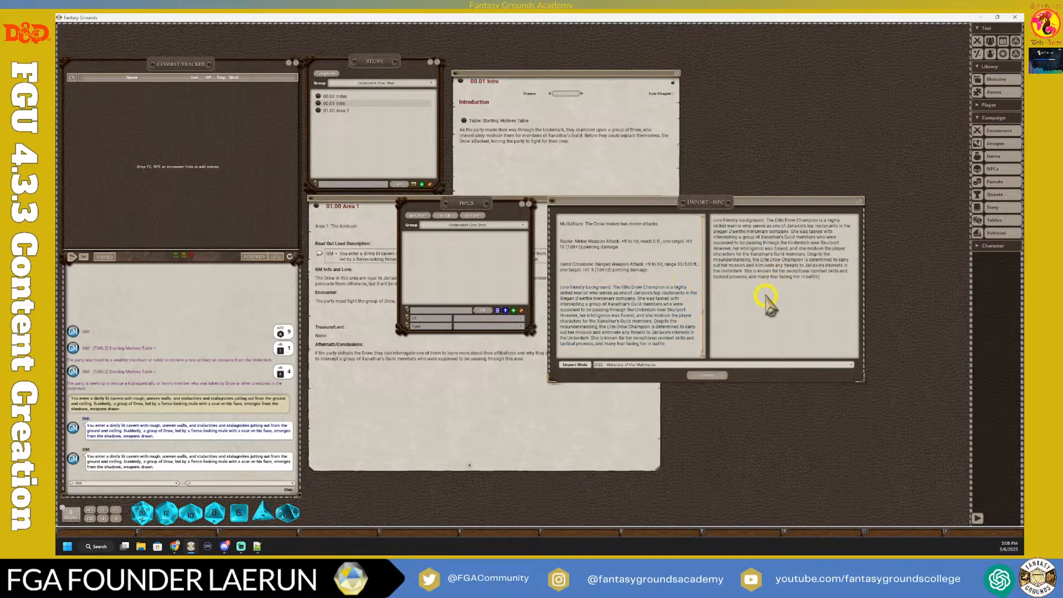
Step: Remove "Lore-friendly" from the description text and format "Background" as a heading on its own line above the paragraph
left_click_drag(742, 220, 698, 220)
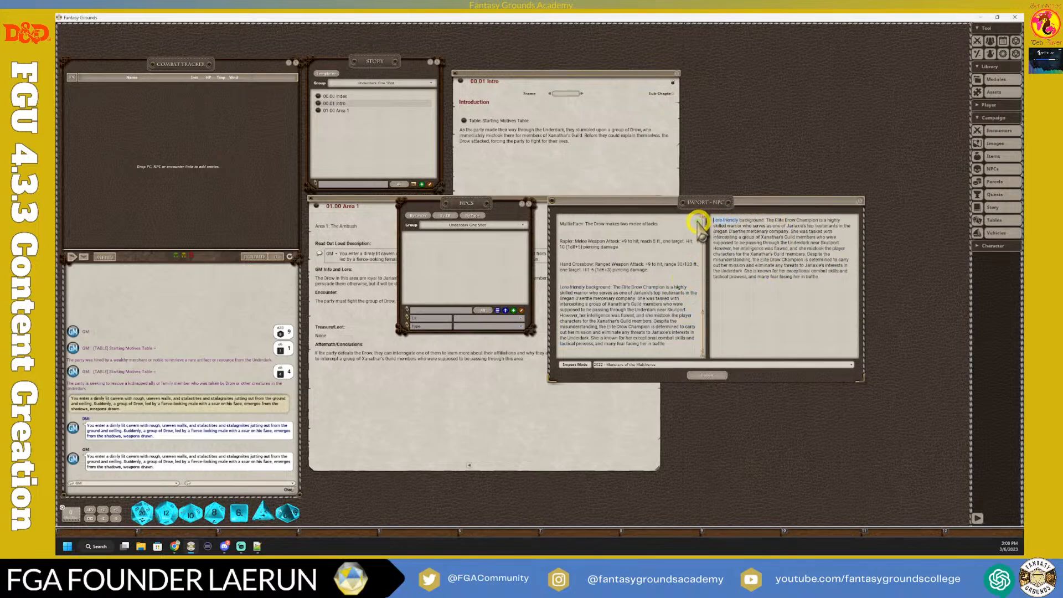
key("BackSpace")
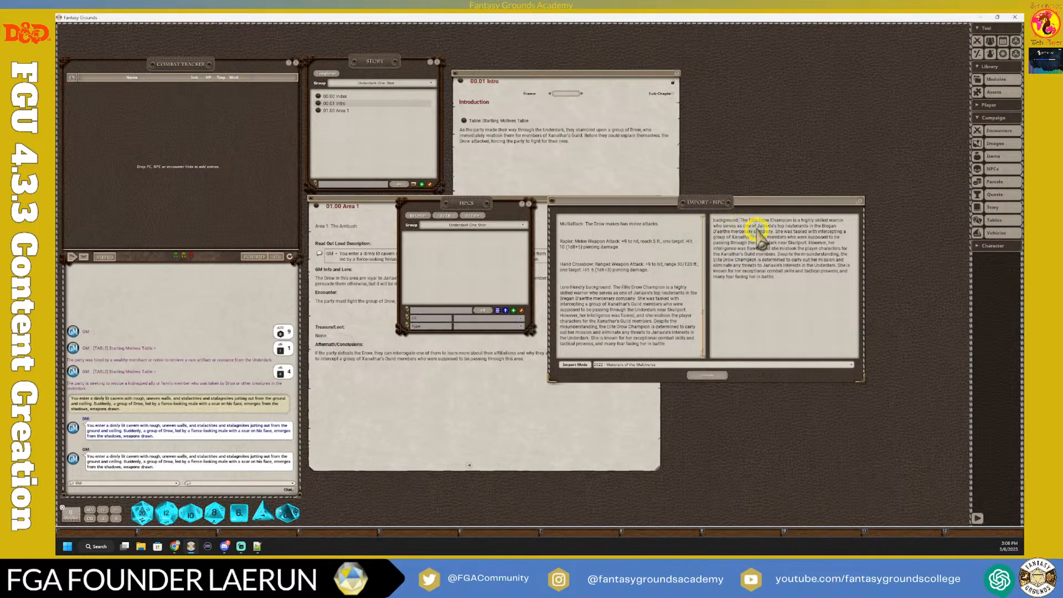
key("Return")
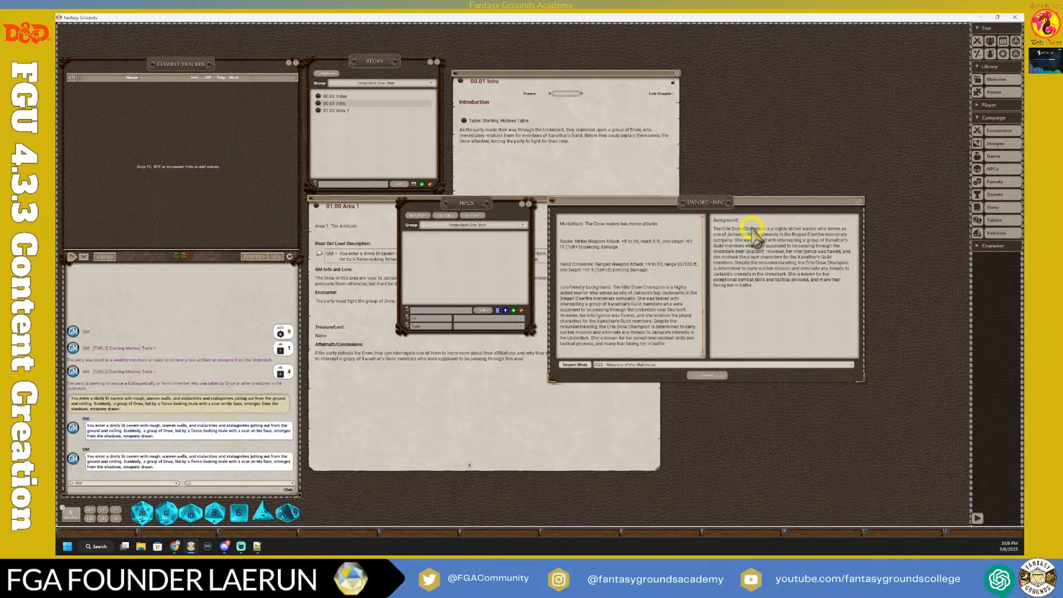
left_click_drag(745, 220, 703, 221)
key("ctrl+b")
left_click(755, 222)
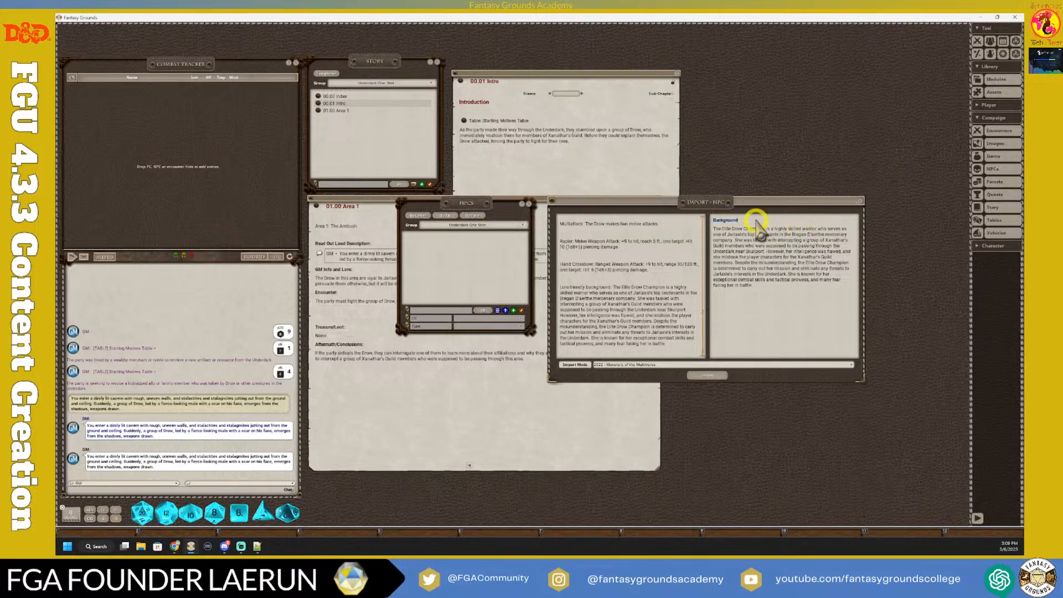
left_click_drag(739, 221, 699, 220)
key("ctrl+1")
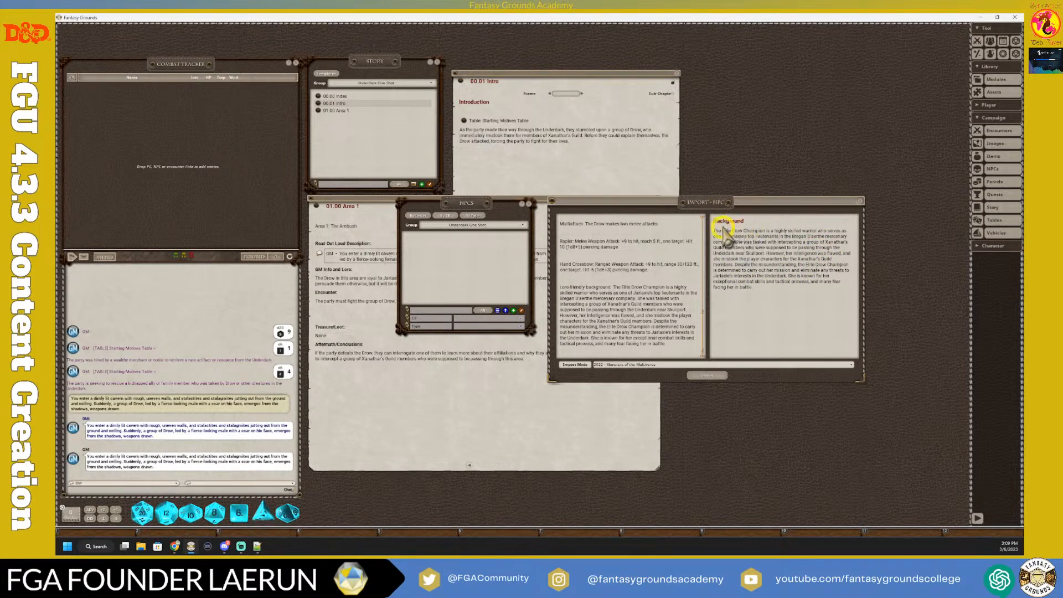
Step: Delete the lore-friendly background paragraph from the end of the stat block text
left_click_drag(681, 347, 548, 293)
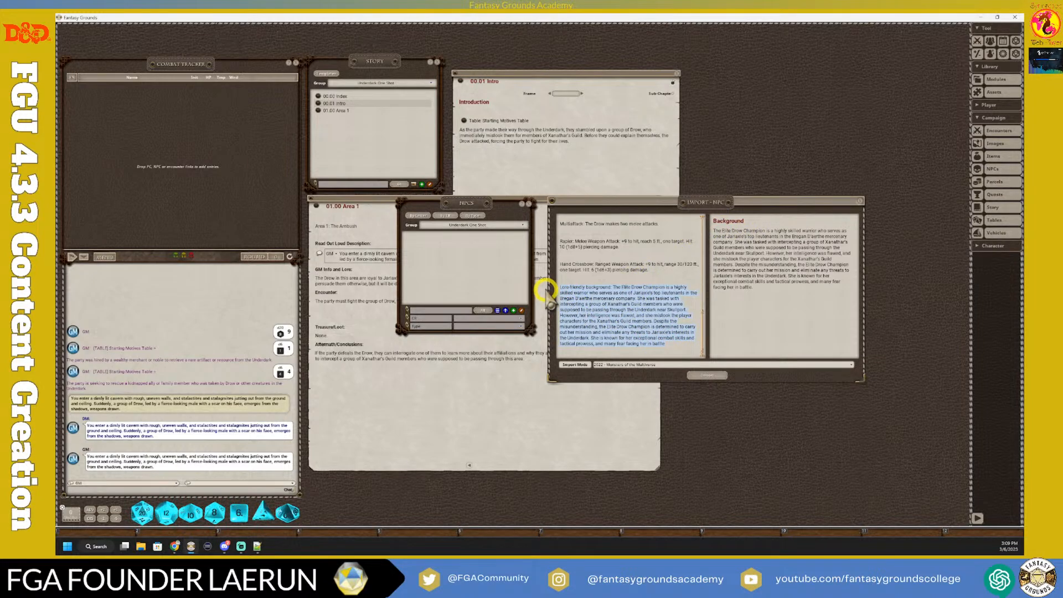
key("BackSpace")
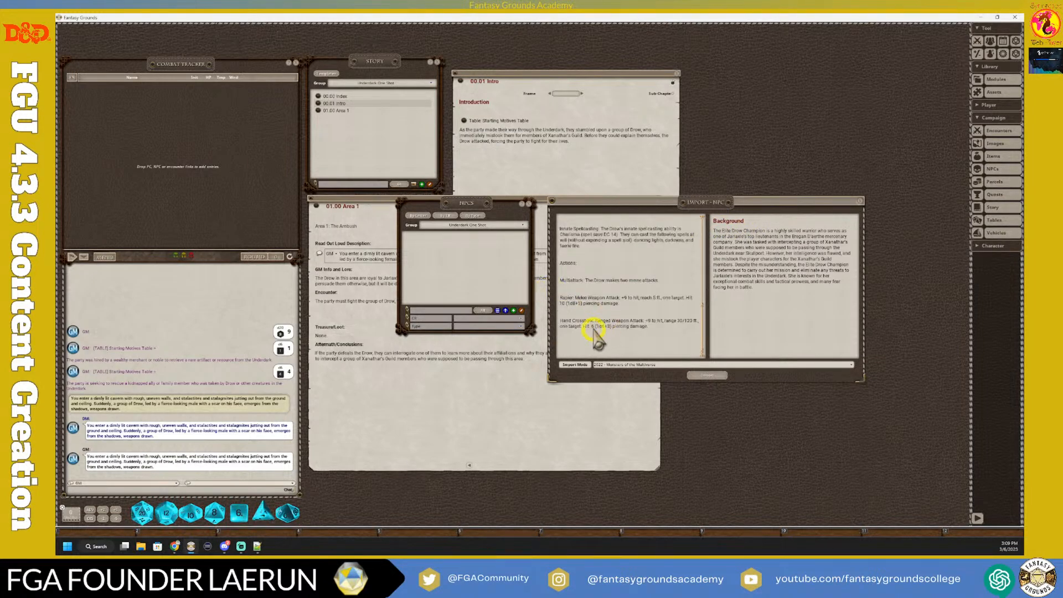
scroll(598, 327, "up", 1)
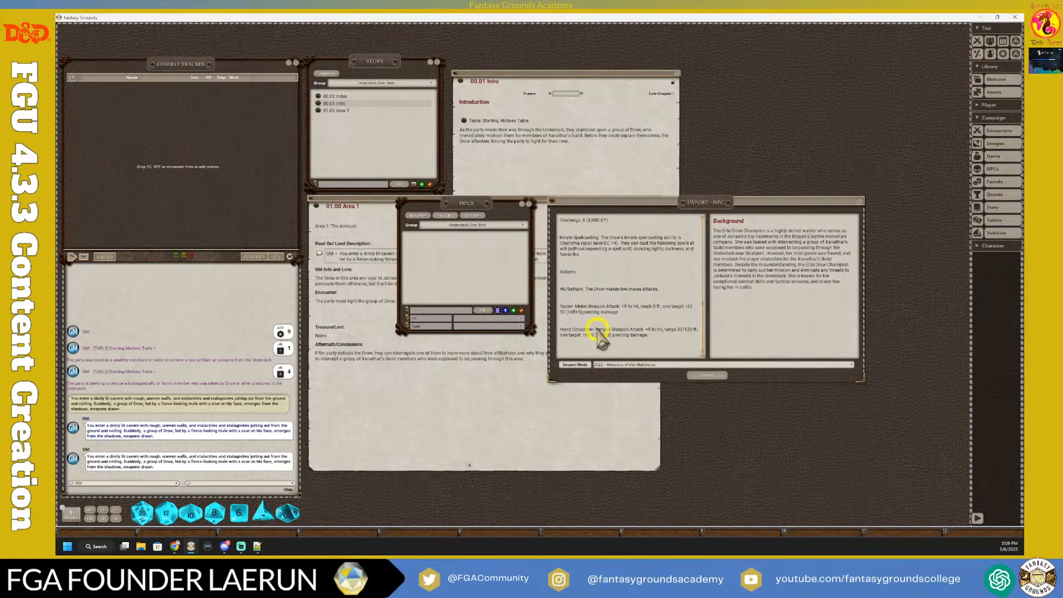
scroll(601, 339, "up", 1)
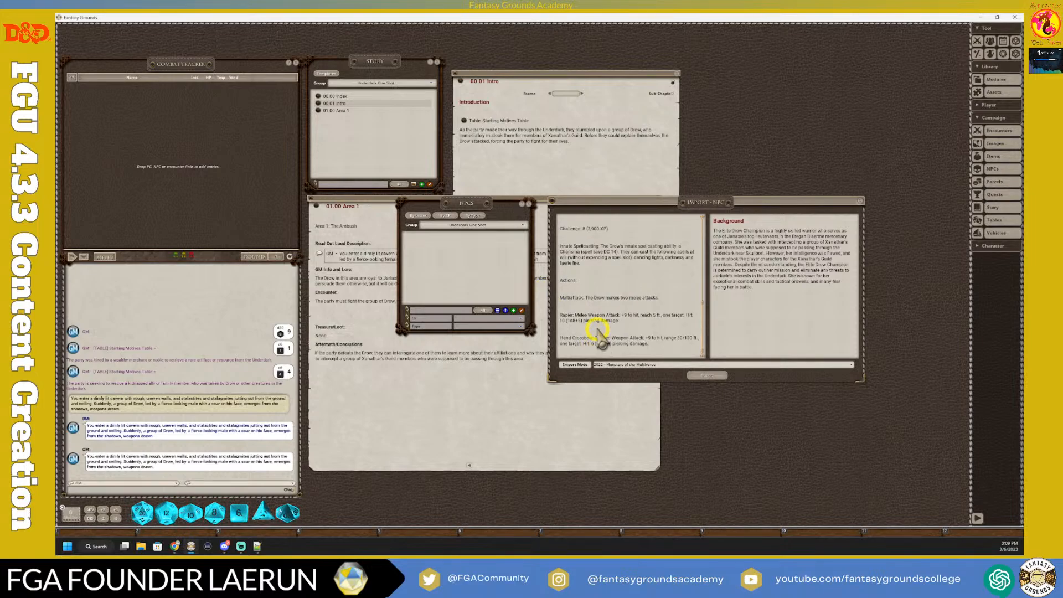
Step: Try to put the Innate Spellcasting description on its own line below the trait name
left_click(578, 280)
left_click(584, 298)
scroll(587, 299, "up", 1)
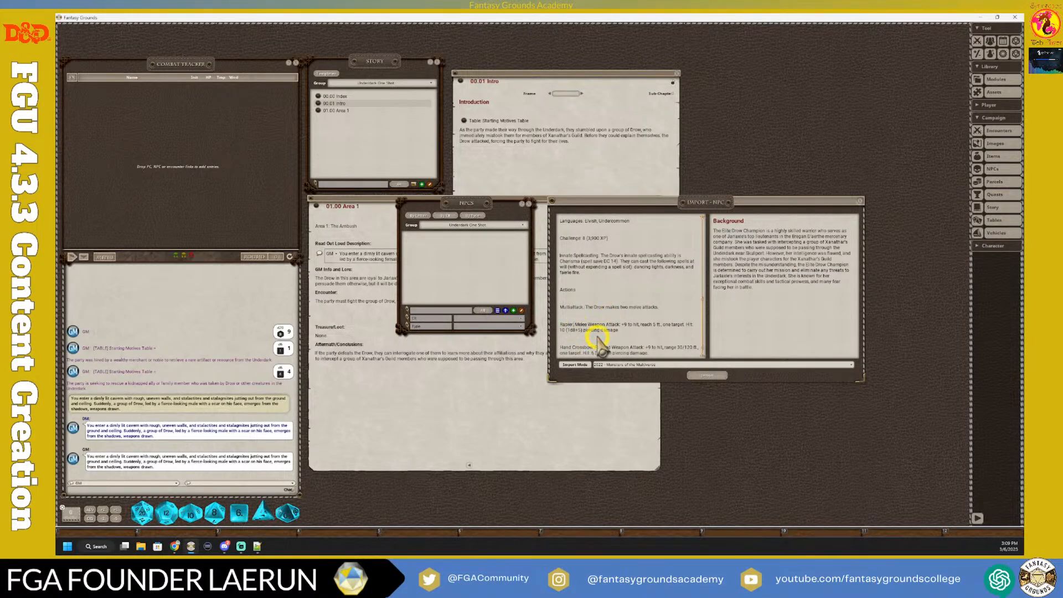
scroll(597, 337, "down", 1)
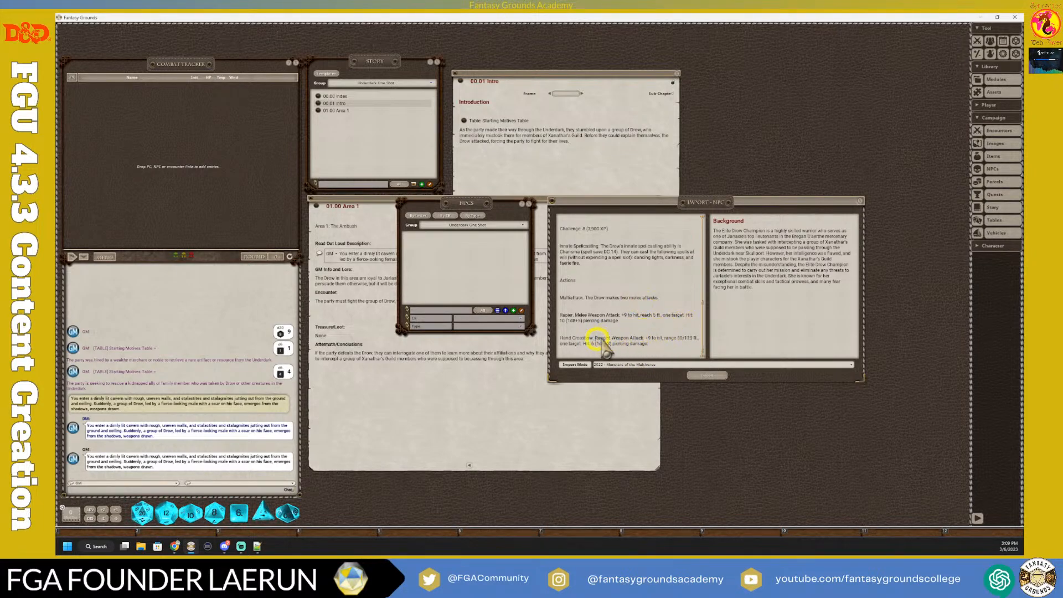
scroll(610, 338, "up", 1)
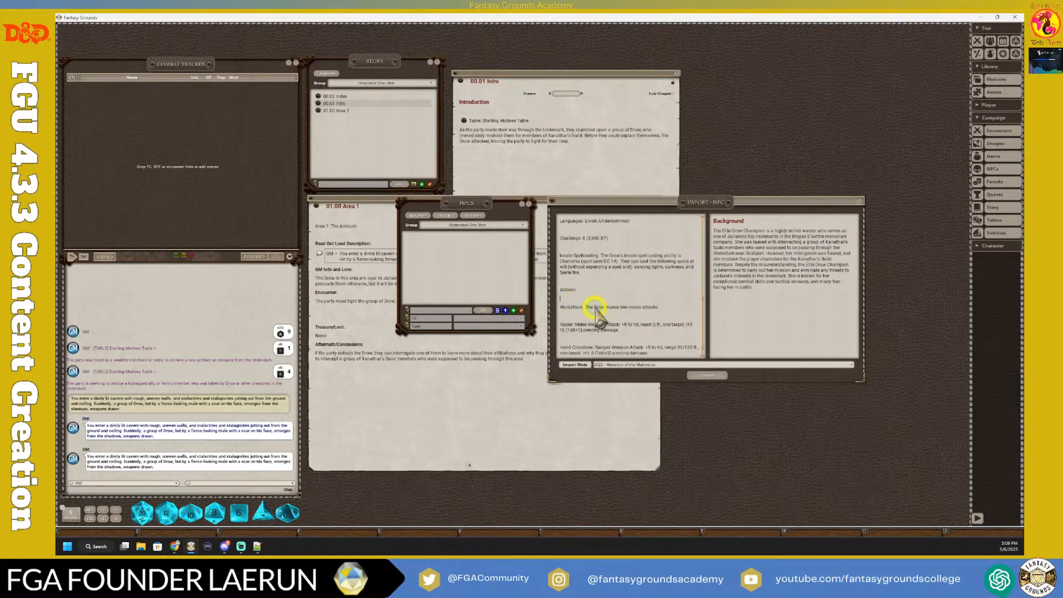
scroll(633, 320, "up", 1)
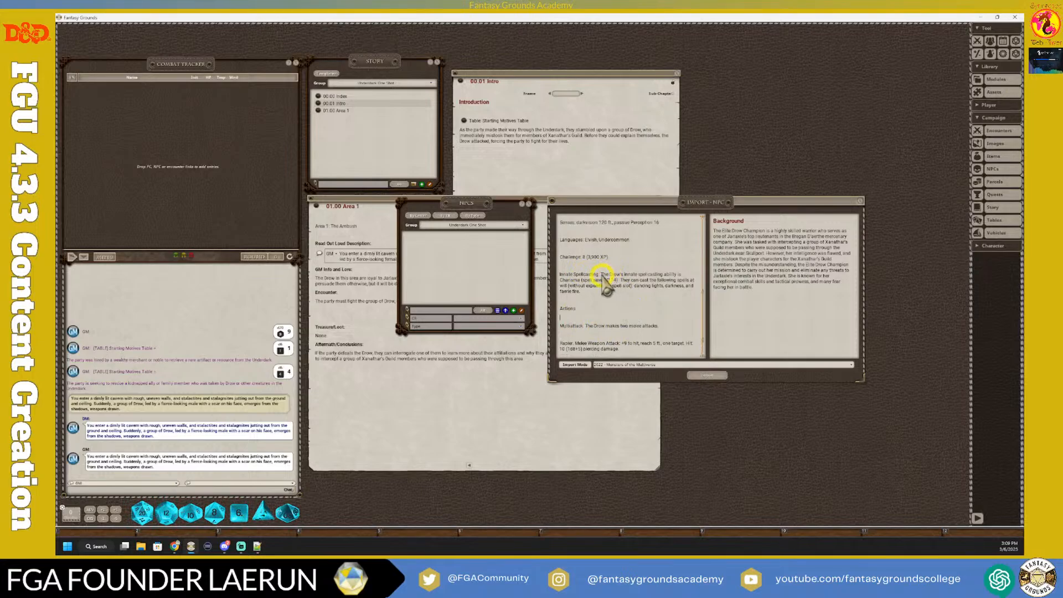
key("Return")
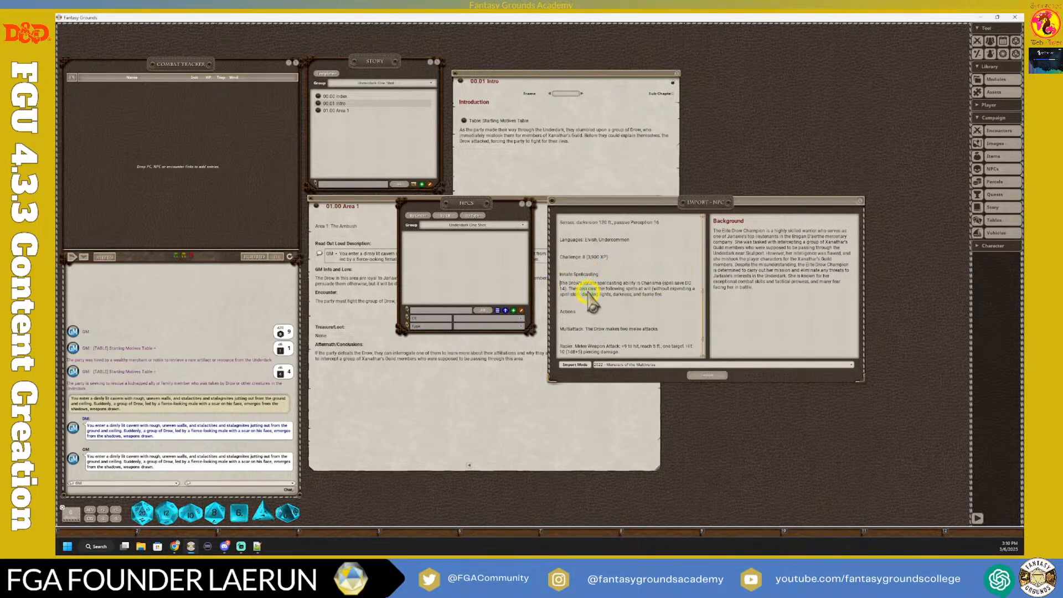
key("BackSpace")
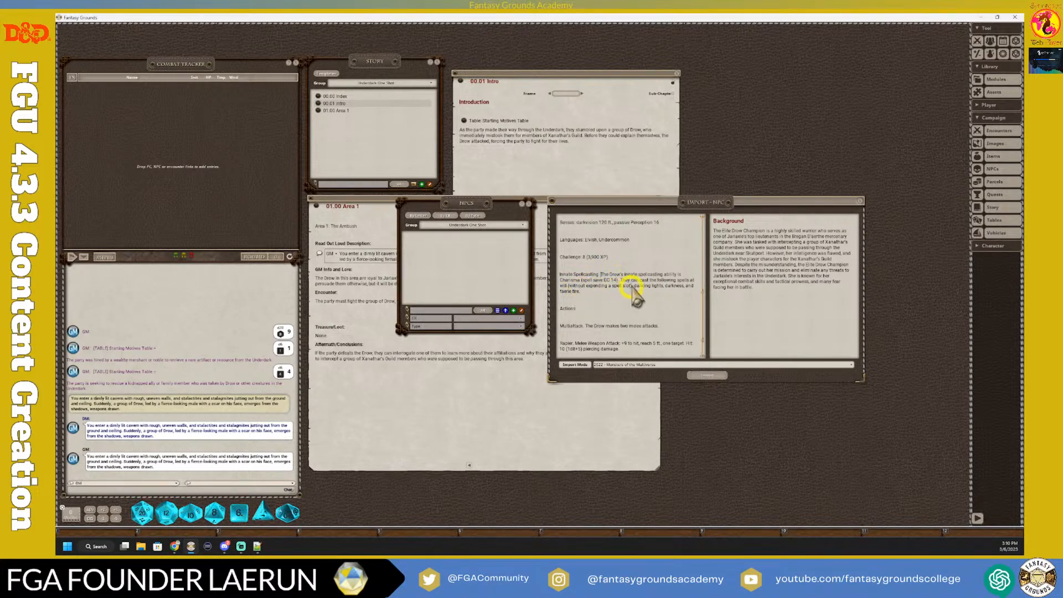
Step: Delete "(without expending a spell slot)" from Innate Spellcasting and add a "Traits" line directly above that trait
left_click_drag(632, 288, 570, 288)
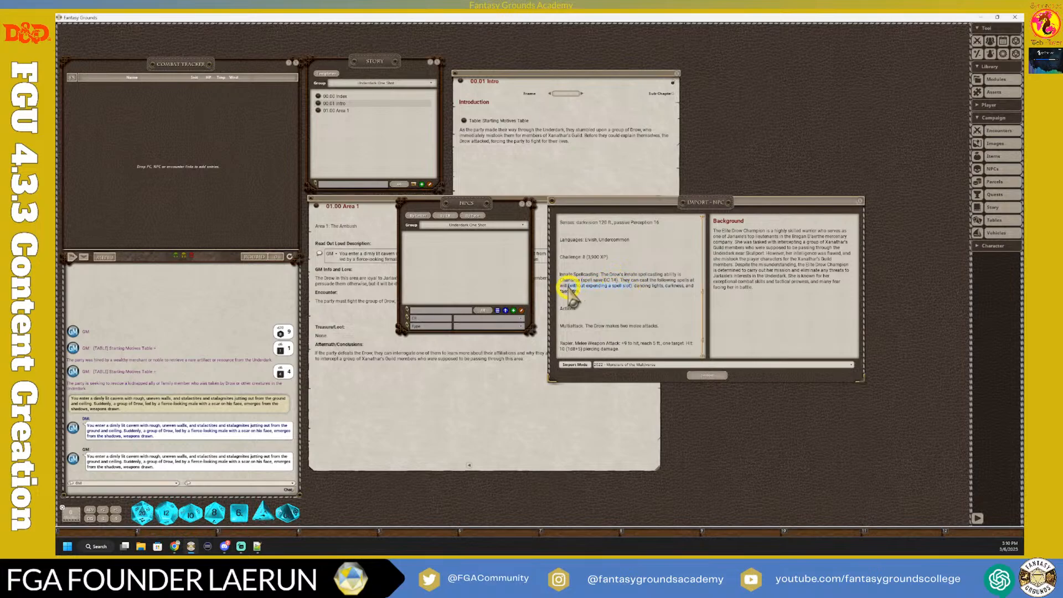
key("BackSpace")
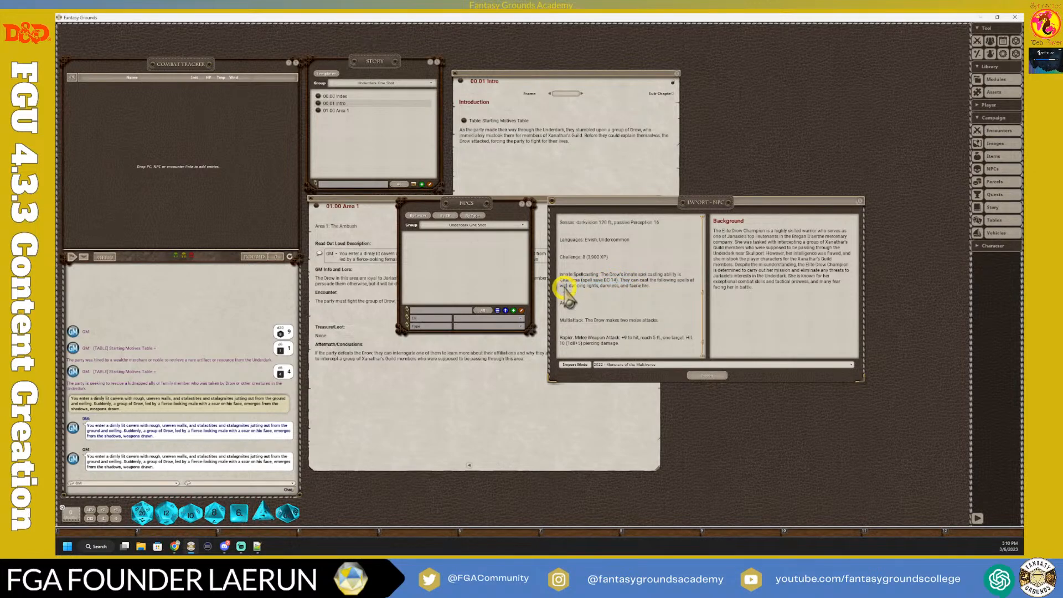
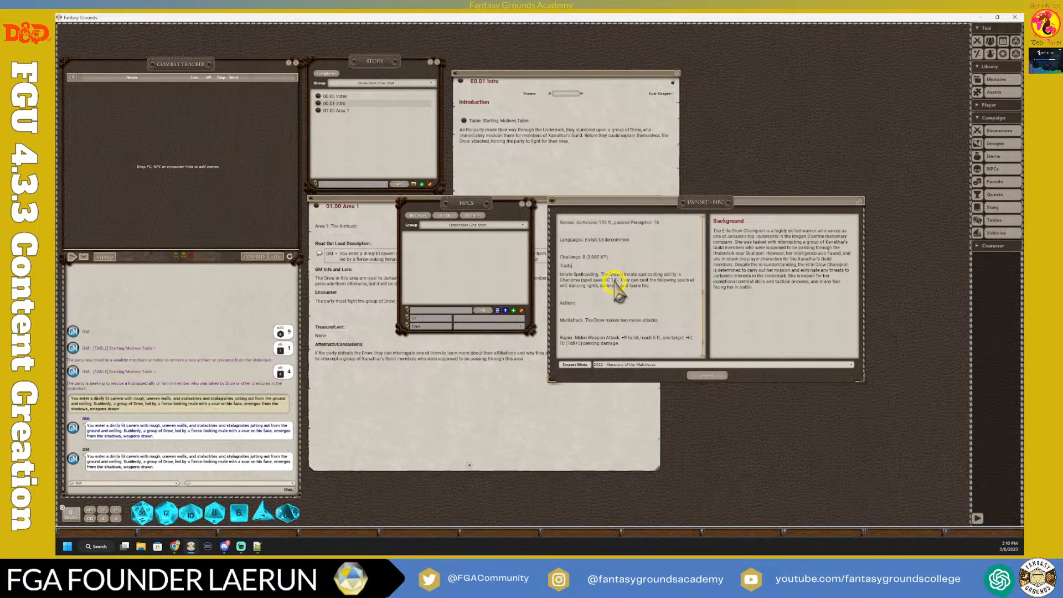
left_click(620, 294)
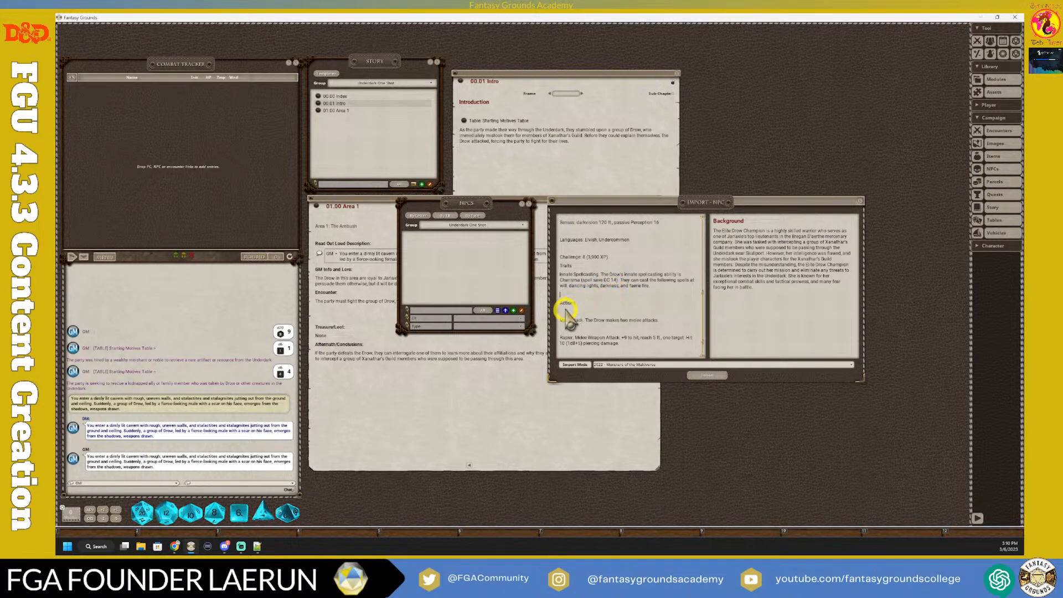
Step: Split the ability scores so each value sits on its own line below its STR, DEX, CON, INT, WIS or CHA label
scroll(613, 271, "up", 3)
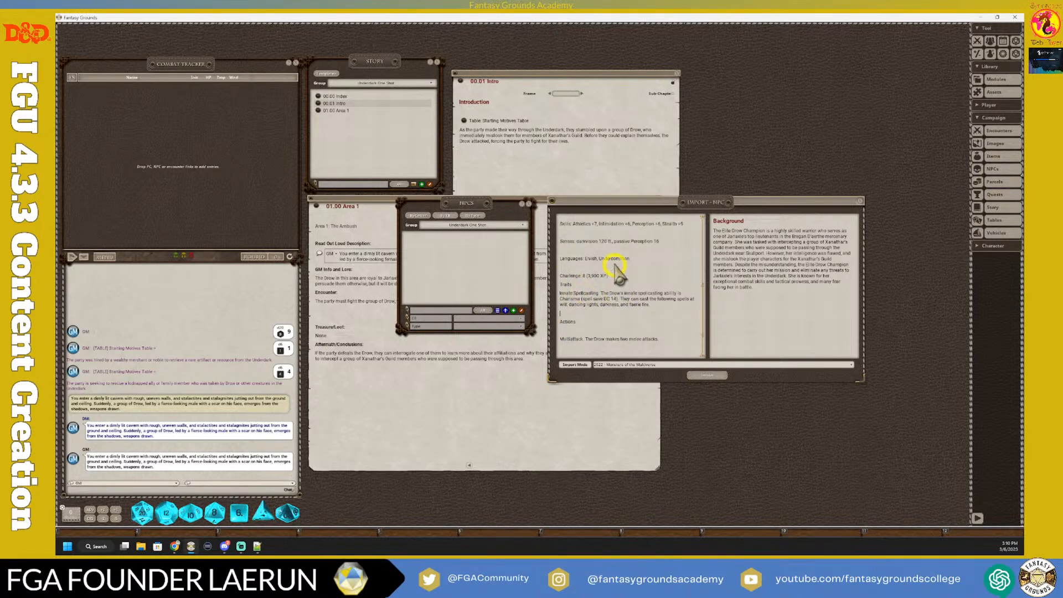
scroll(616, 273, "up", 3)
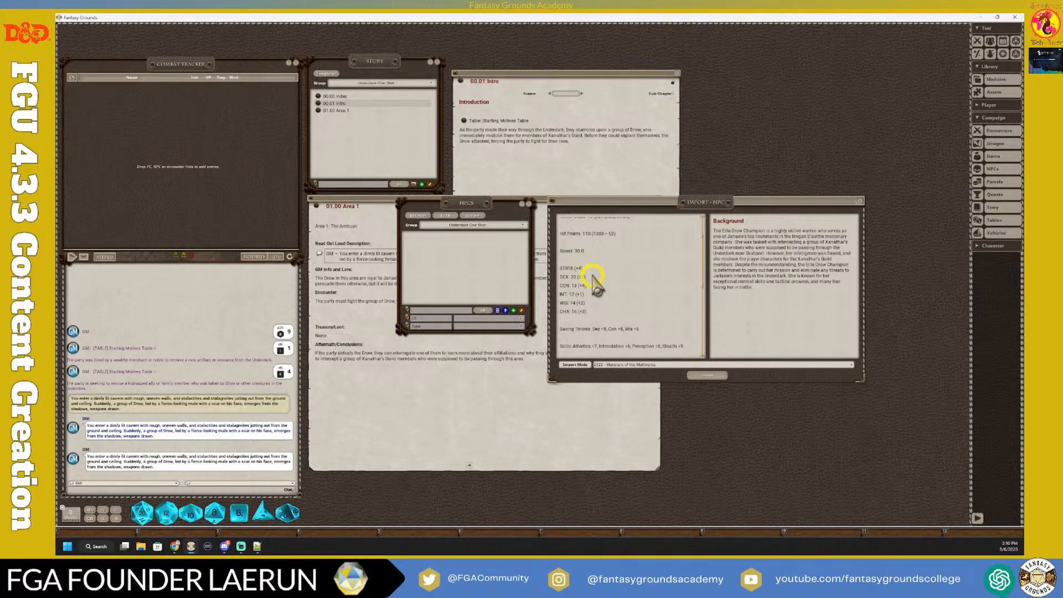
key("Return")
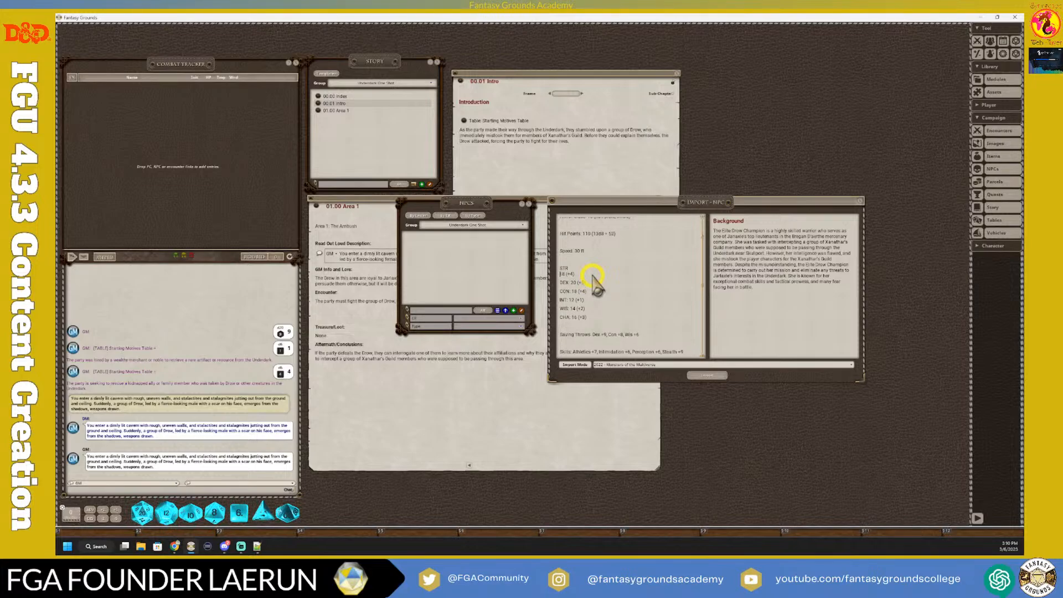
left_click(572, 283)
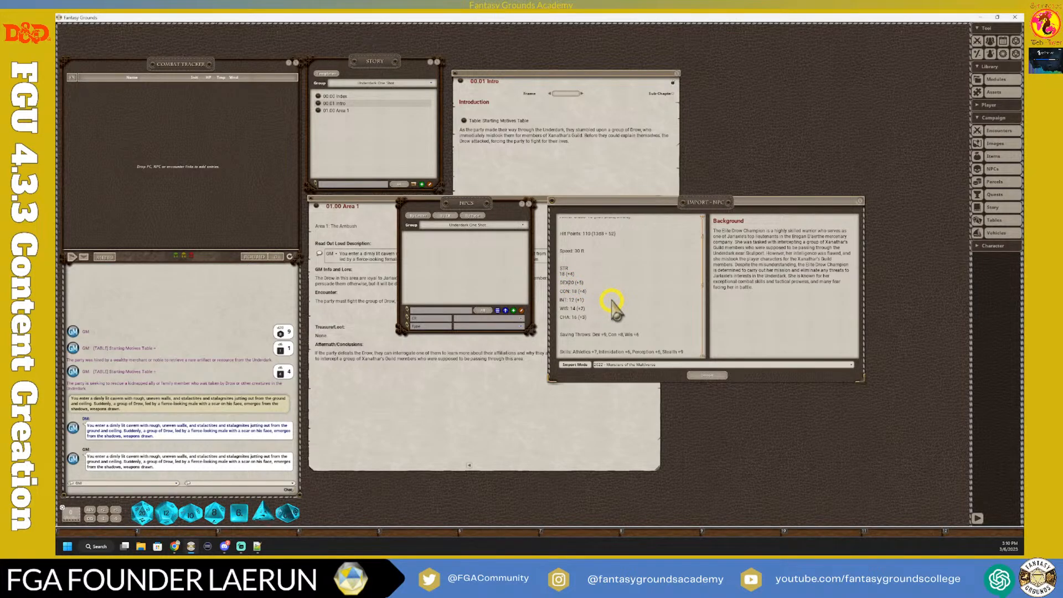
key("Return")
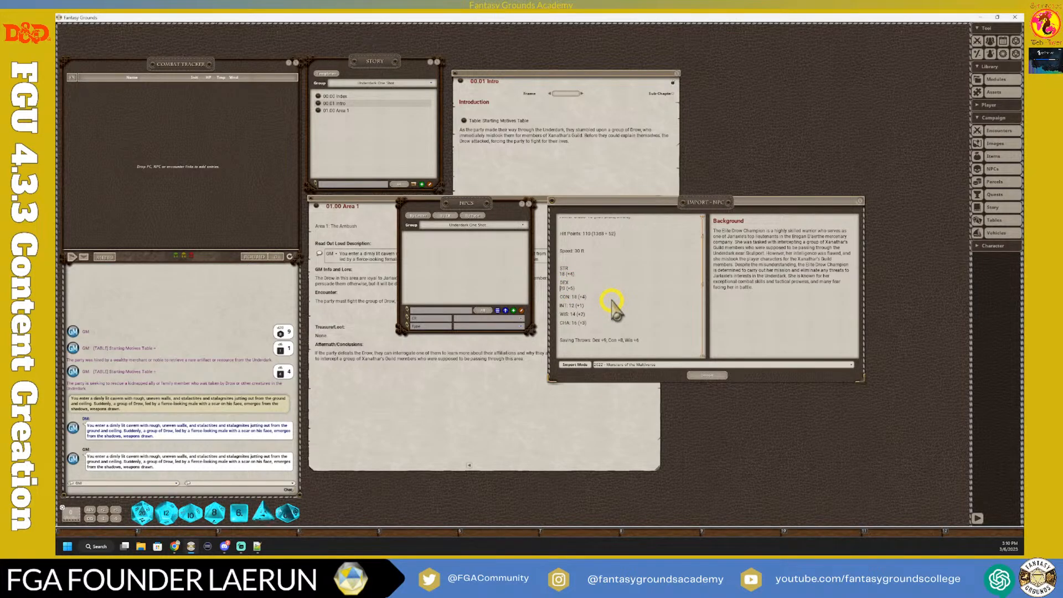
left_click(572, 297)
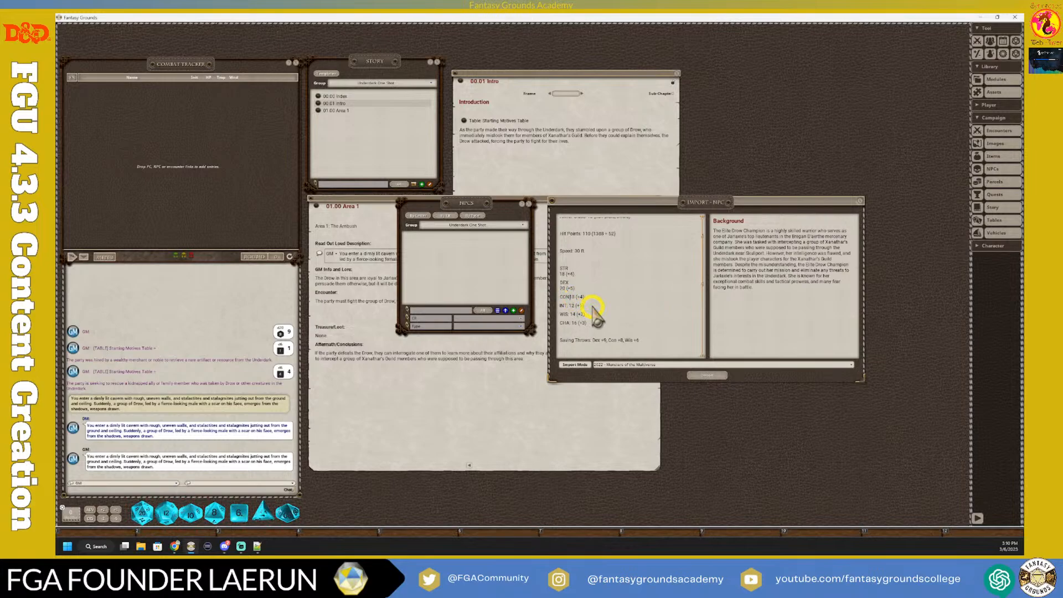
key("Return")
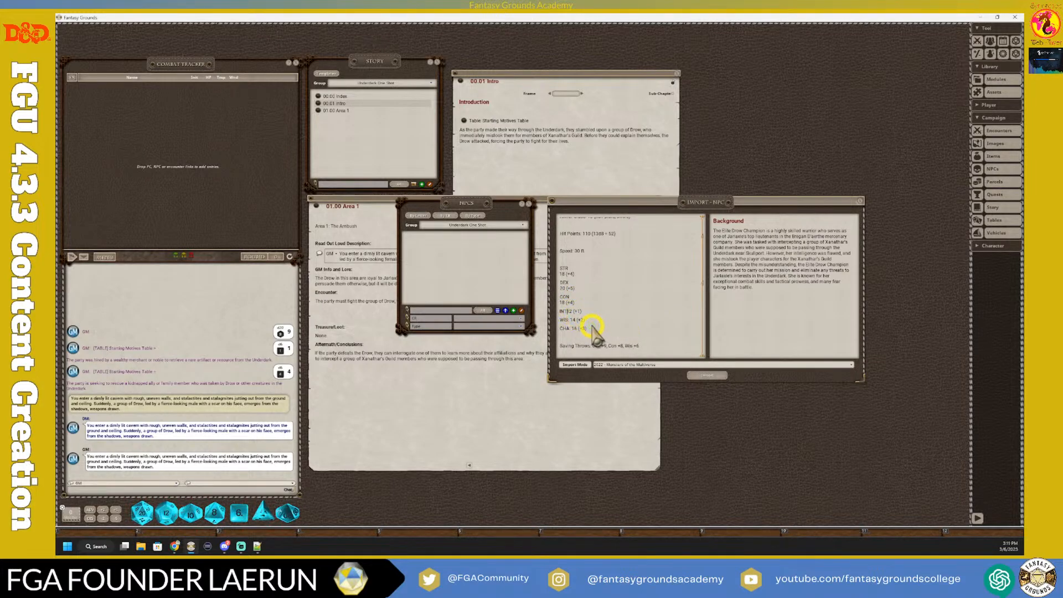
key("Return")
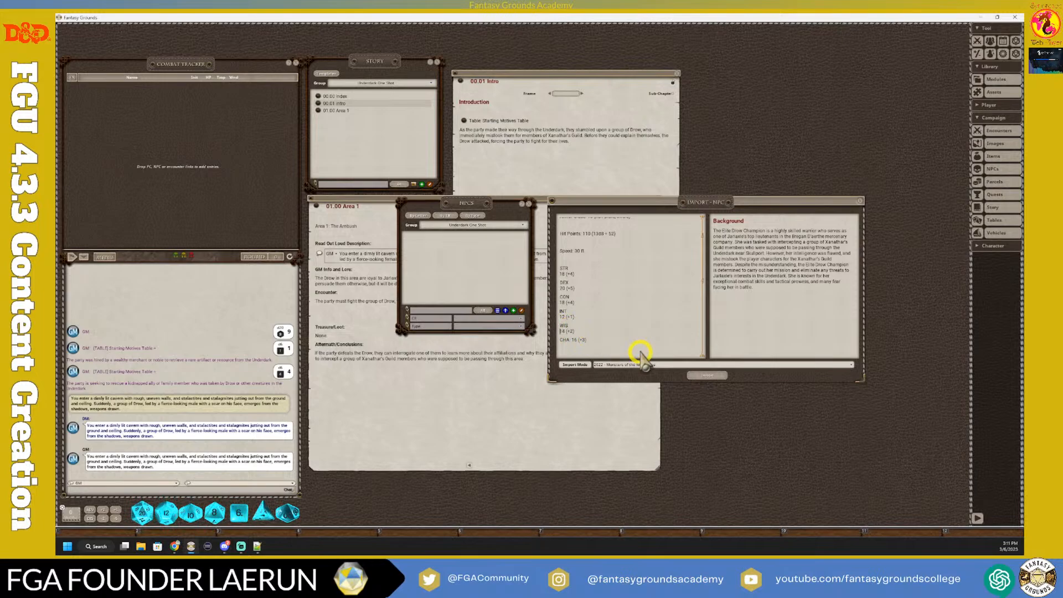
left_click(569, 325)
key("Return")
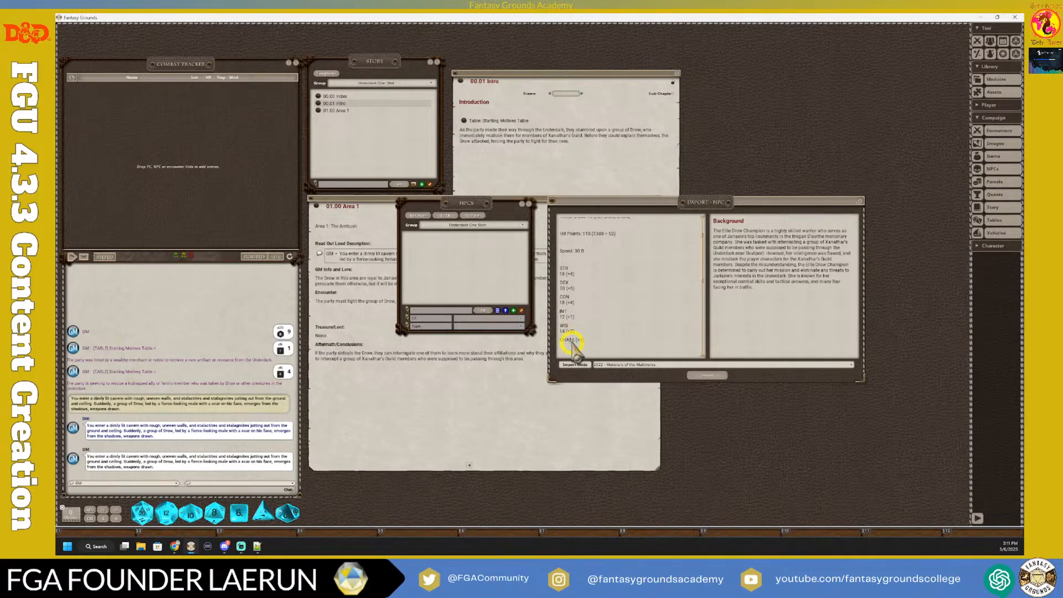
left_click(569, 340)
key("Return")
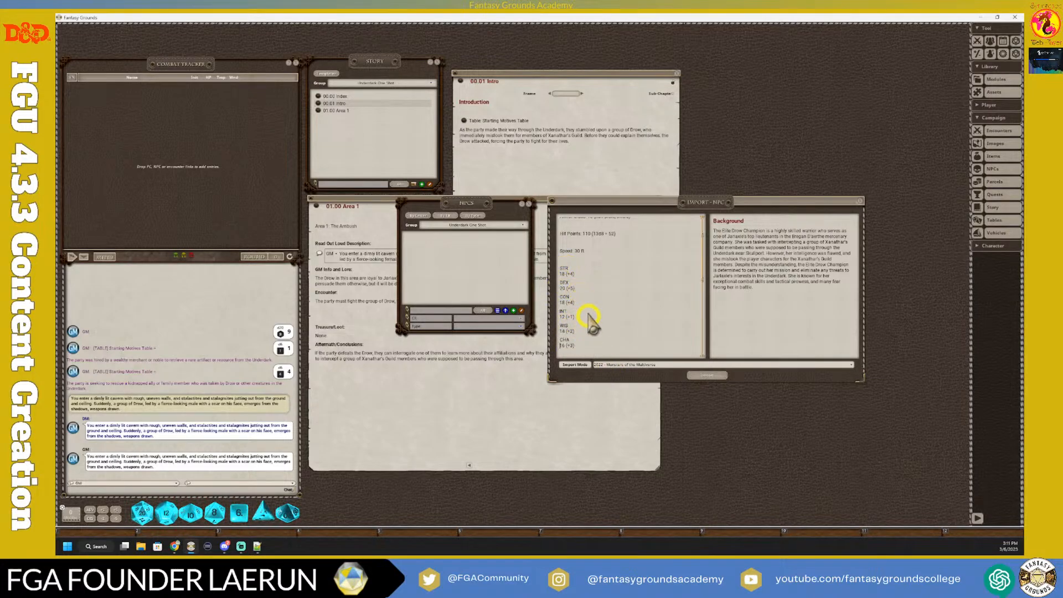
Step: Set the Elite Drow Champion's hit points to 99 in the stat block text, keeping the dice formula
scroll(587, 317, "up", 1)
scroll(590, 315, "up", 2)
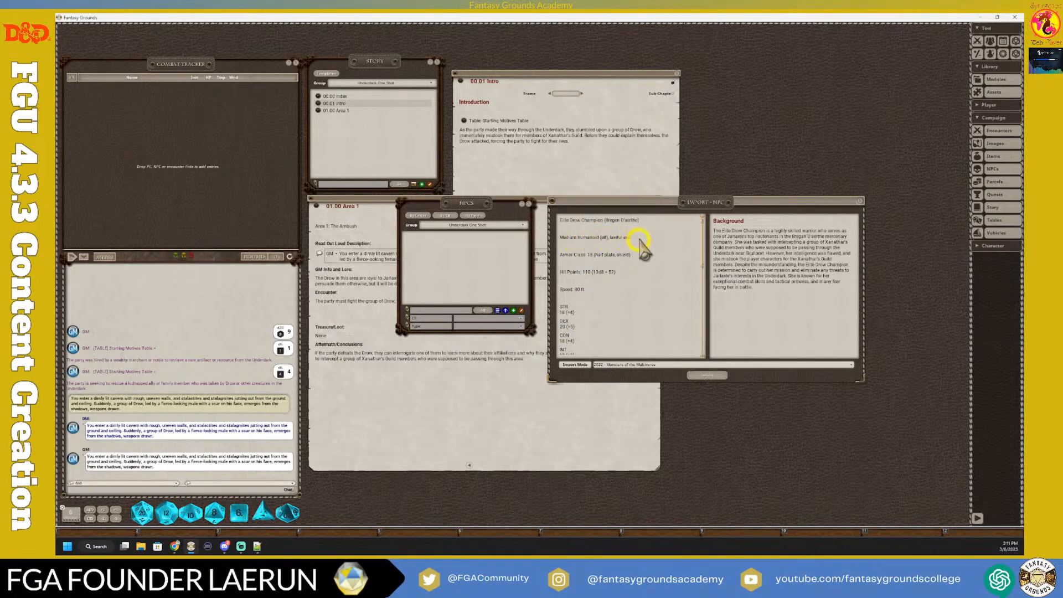
double_click(585, 272)
Step: Add Dwarvish to the end of the Languages line in the stat block text
scroll(623, 304, "down", 5)
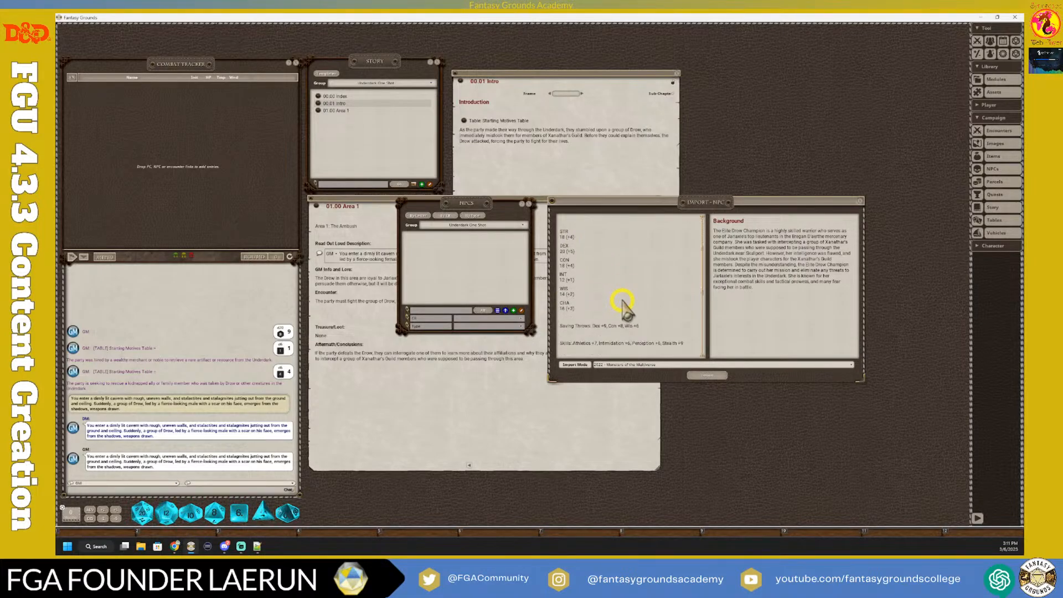
scroll(623, 303, "down", 2)
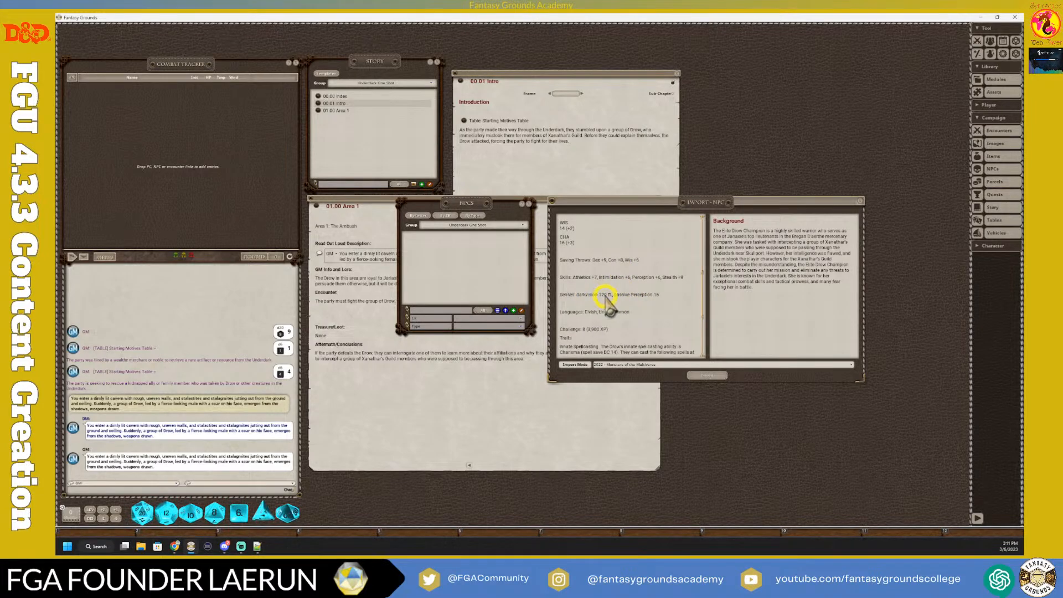
scroll(644, 302, "down", 1)
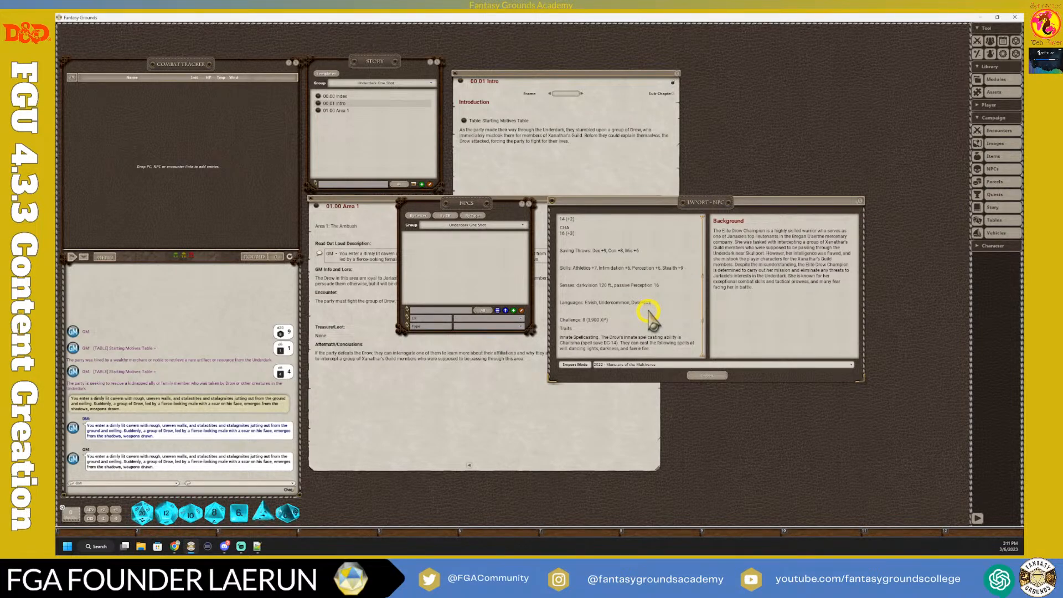
Step: Insert a blank line between the Challenge line and the Traits heading
left_click(620, 312)
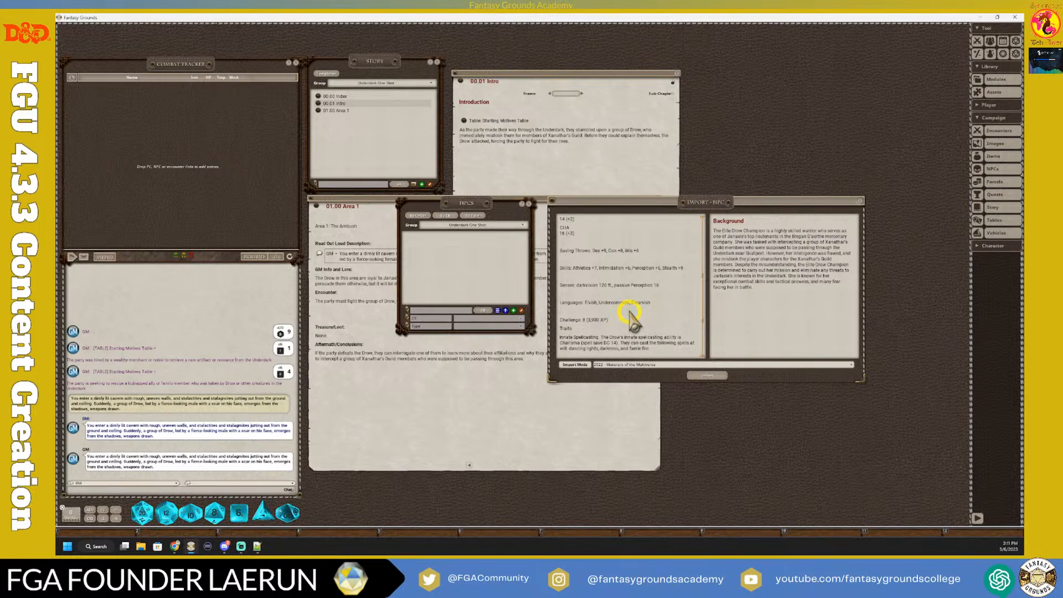
scroll(634, 332, "down", 2)
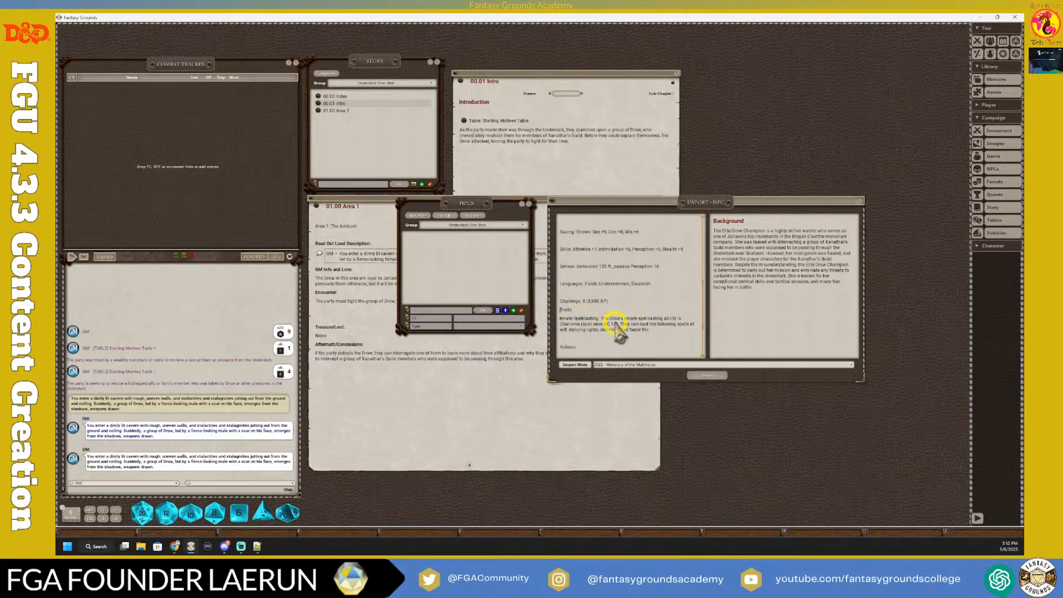
scroll(646, 311, "down", 6)
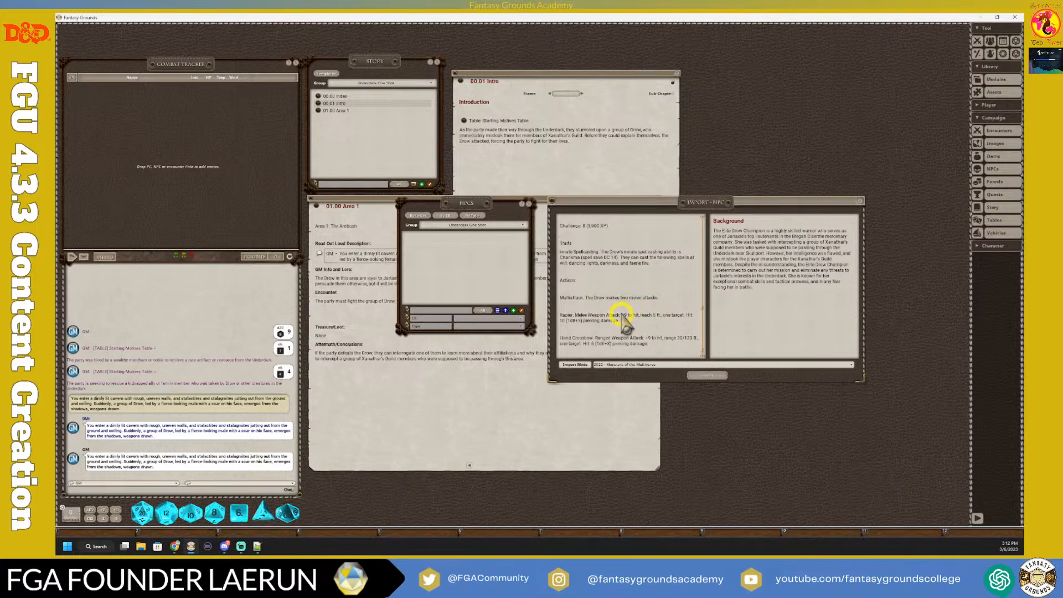
Step: Review the ability scores in the import text, then switch to Notepad++ and examine the ability score layout in the Mummy stat block
scroll(609, 310, "up", 12)
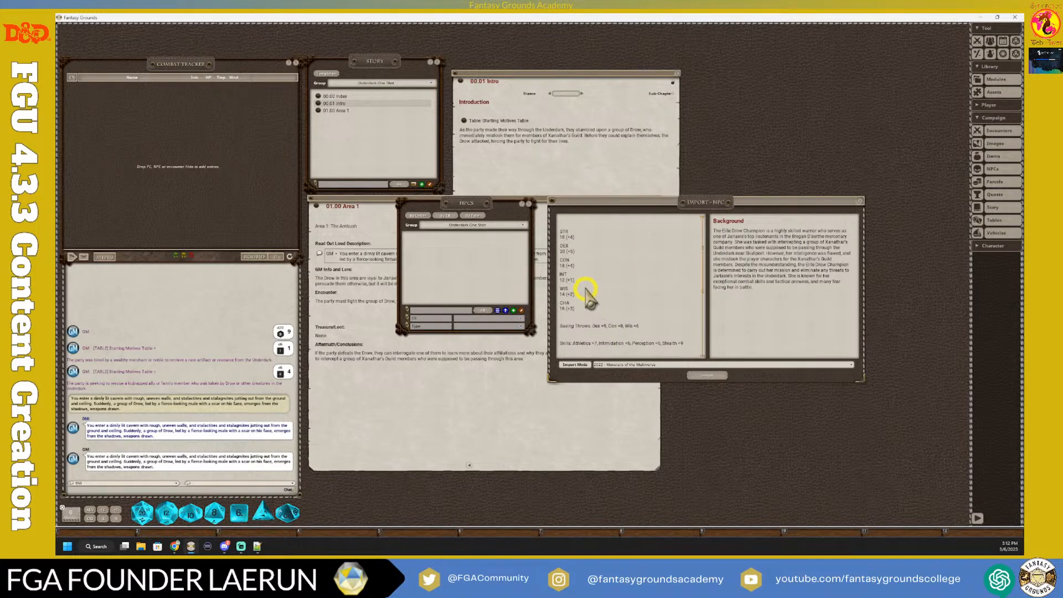
scroll(576, 277, "up", 2)
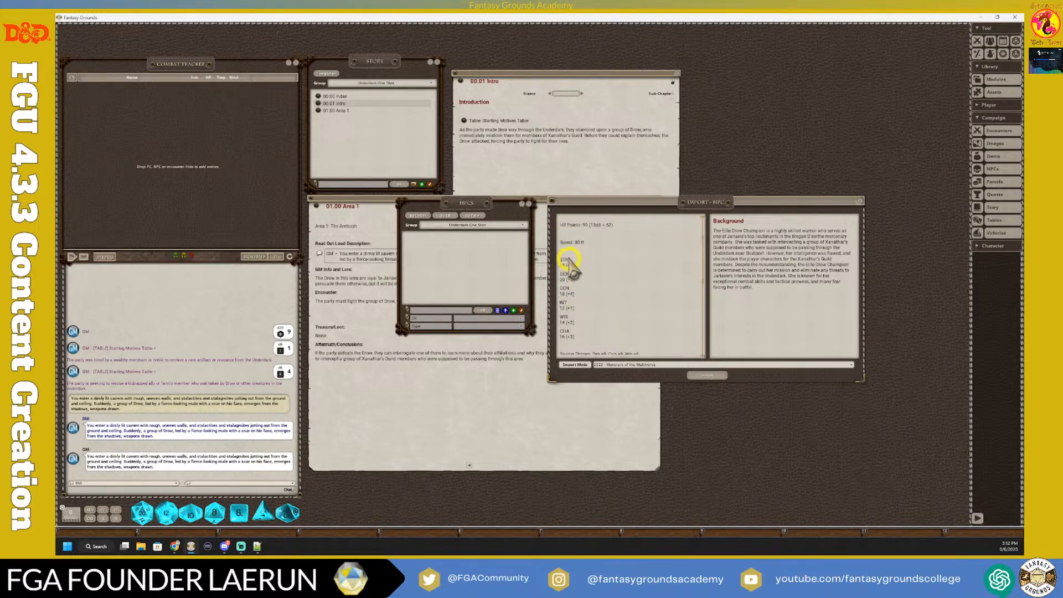
scroll(585, 294, "down", 1)
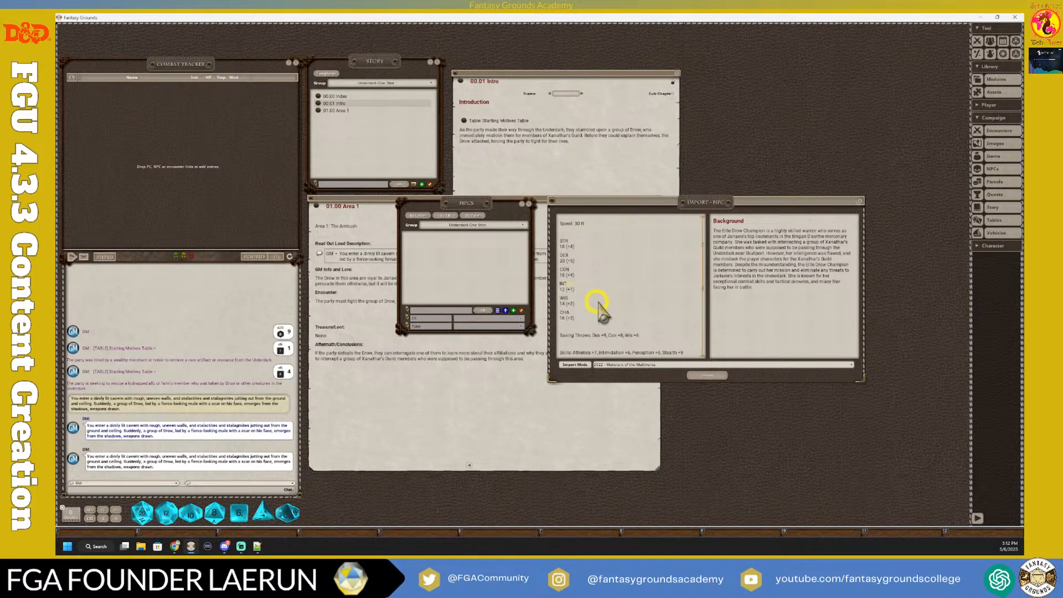
left_click(608, 316)
left_click(257, 546)
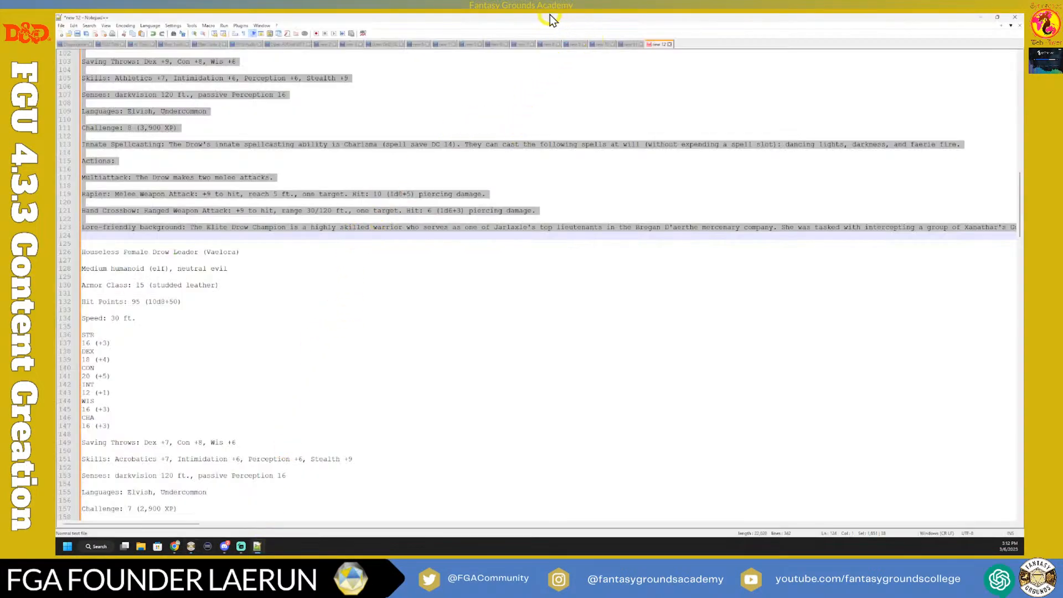
left_click(625, 43)
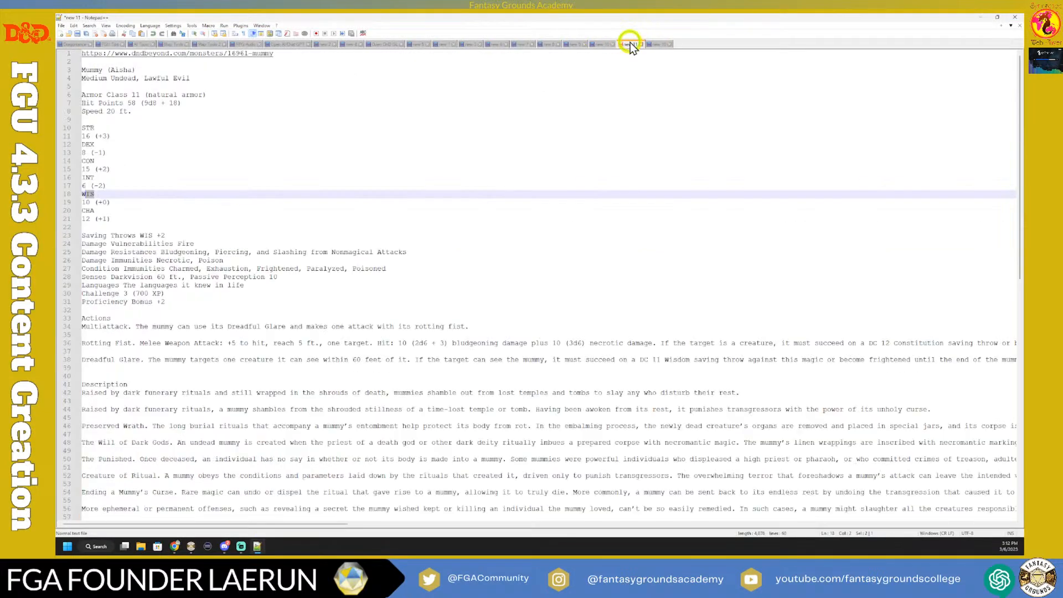
left_click(255, 161)
left_click(131, 213)
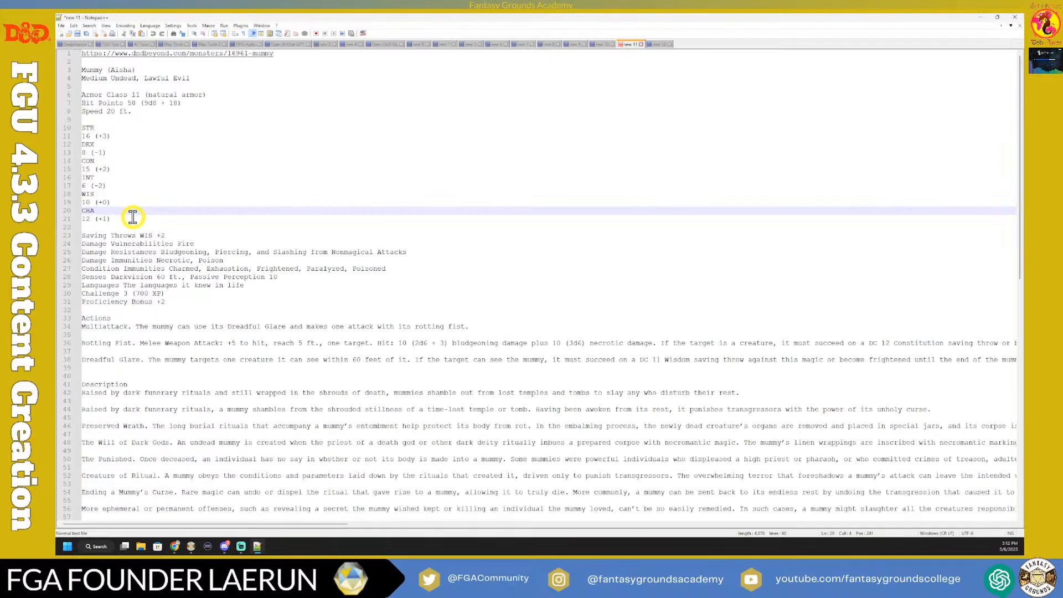
left_click_drag(133, 216, 85, 126)
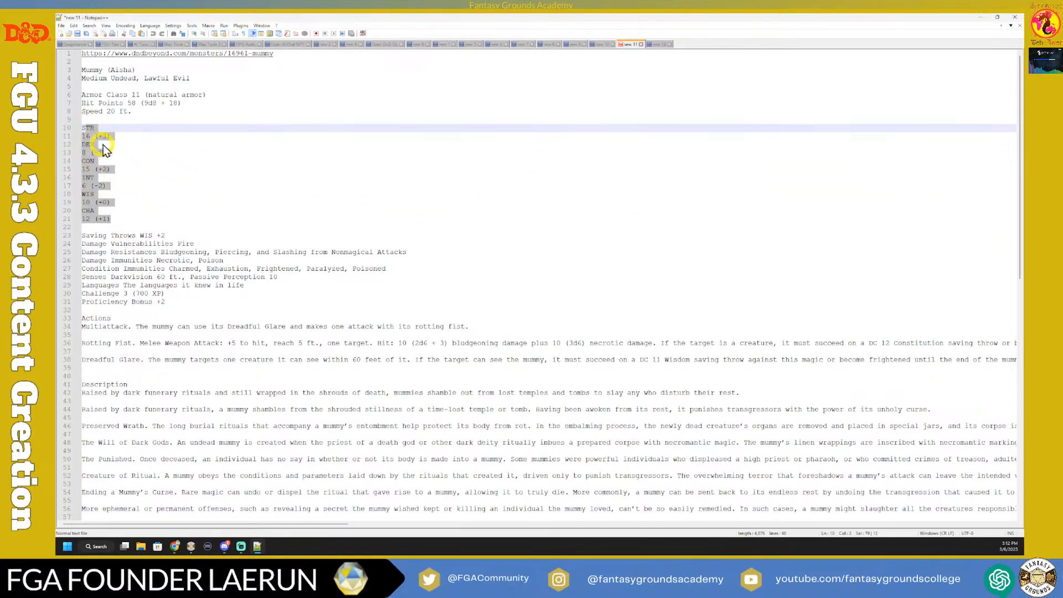
left_click(68, 135)
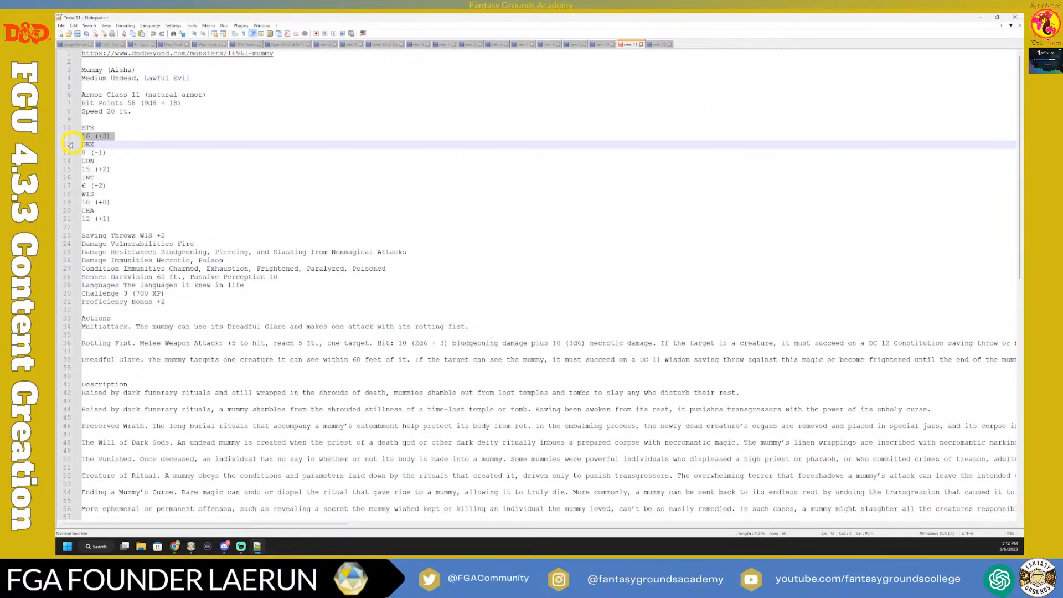
left_click(90, 135)
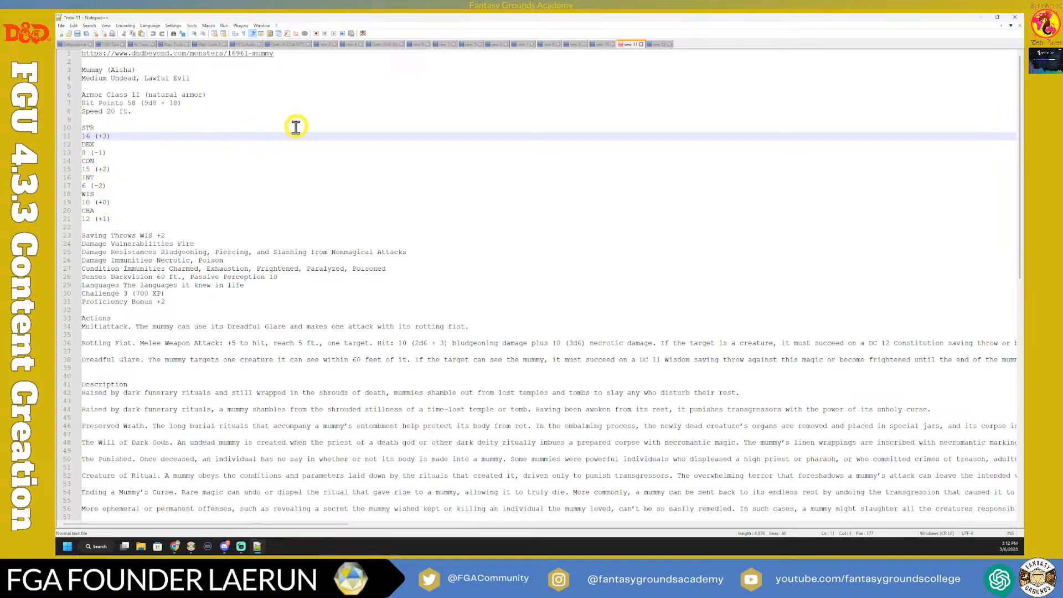
scroll(310, 130, "down", 2)
Step: Look through the open Notepad++ documents for the notes on best practices for the DnD5e NPC importer
left_click(603, 44)
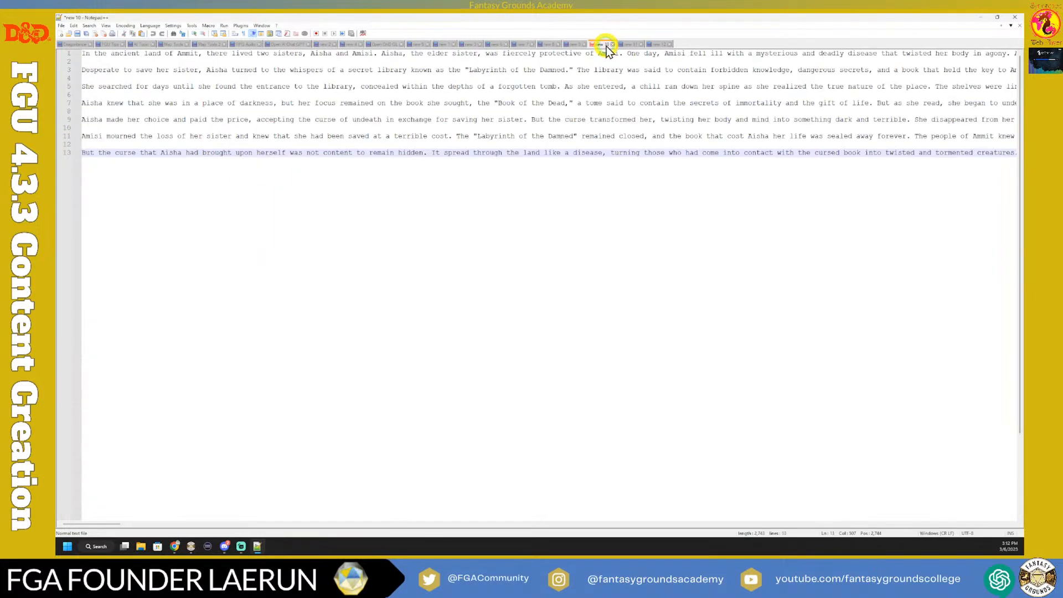
left_click(577, 45)
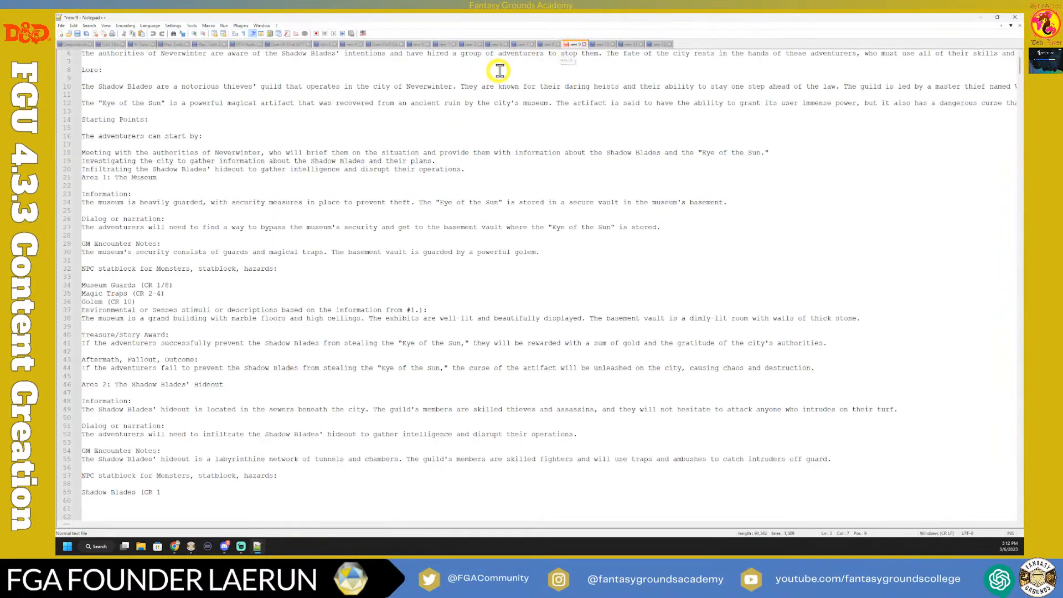
left_click(550, 44)
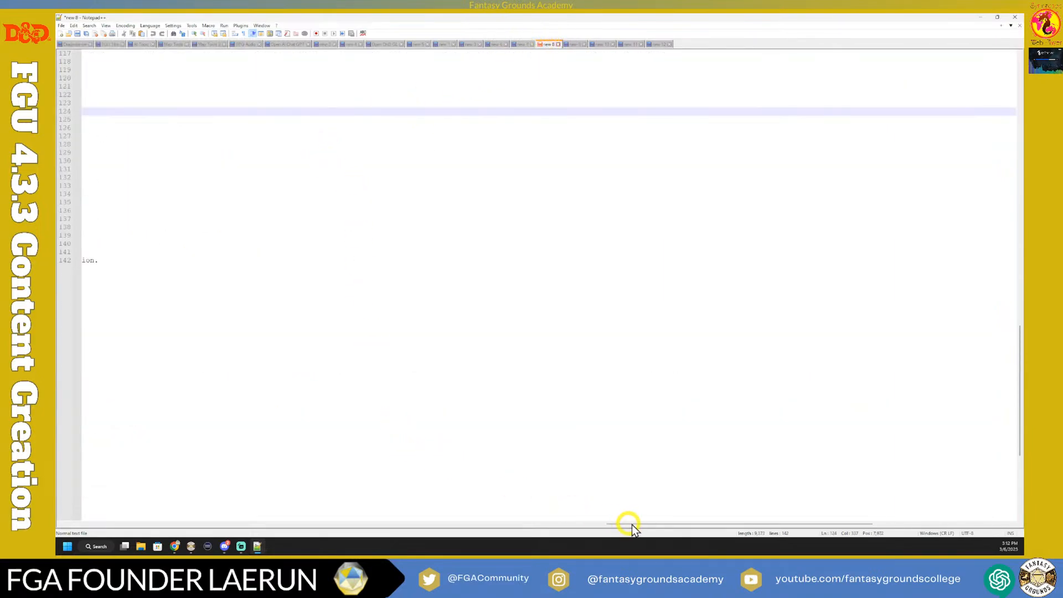
left_click_drag(646, 523, 99, 527)
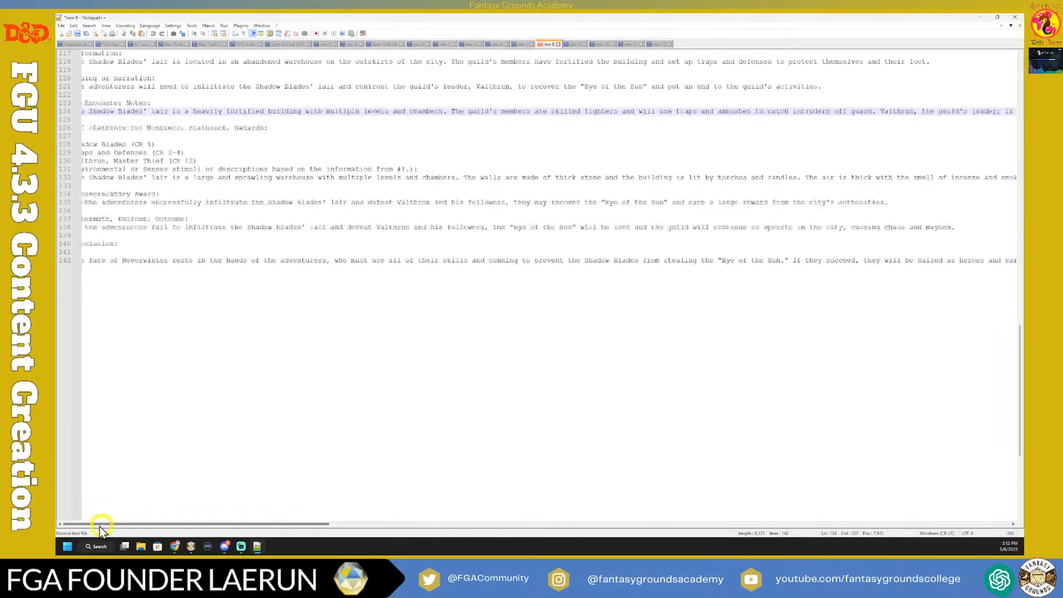
scroll(288, 377, "up", 20)
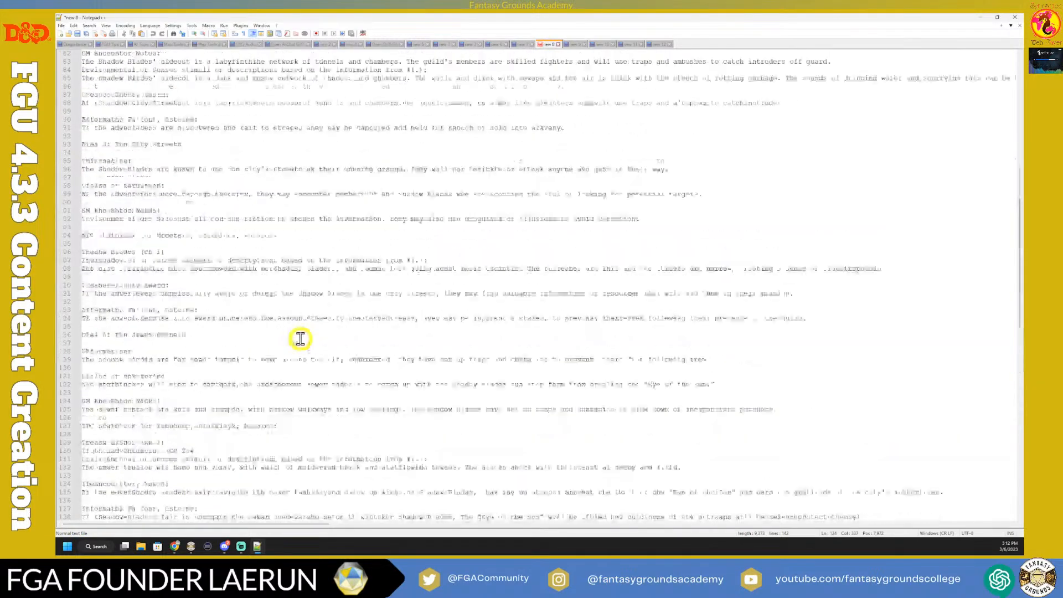
scroll(300, 338, "up", 9)
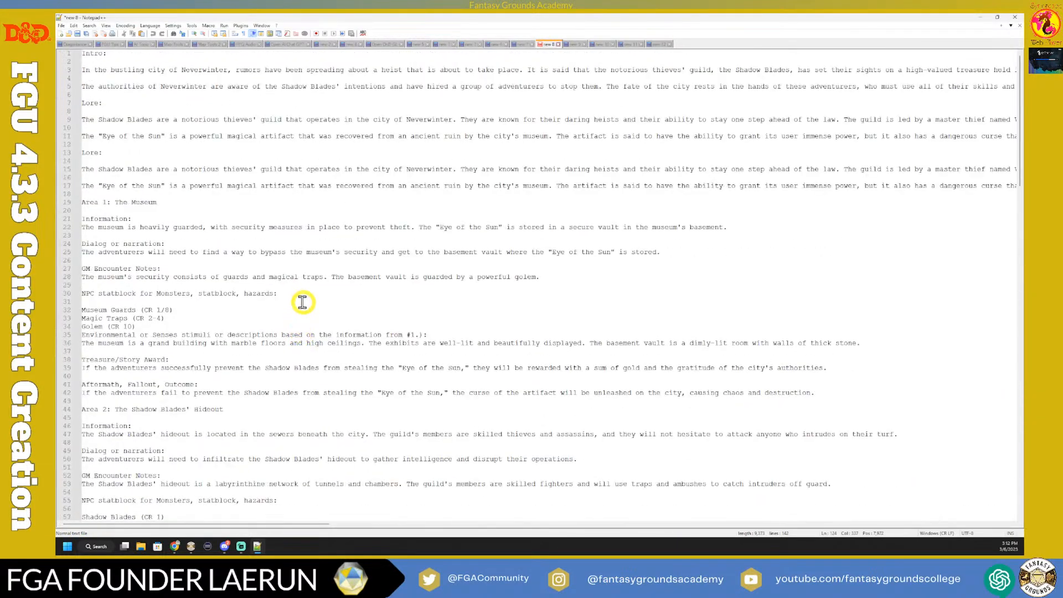
left_click(523, 44)
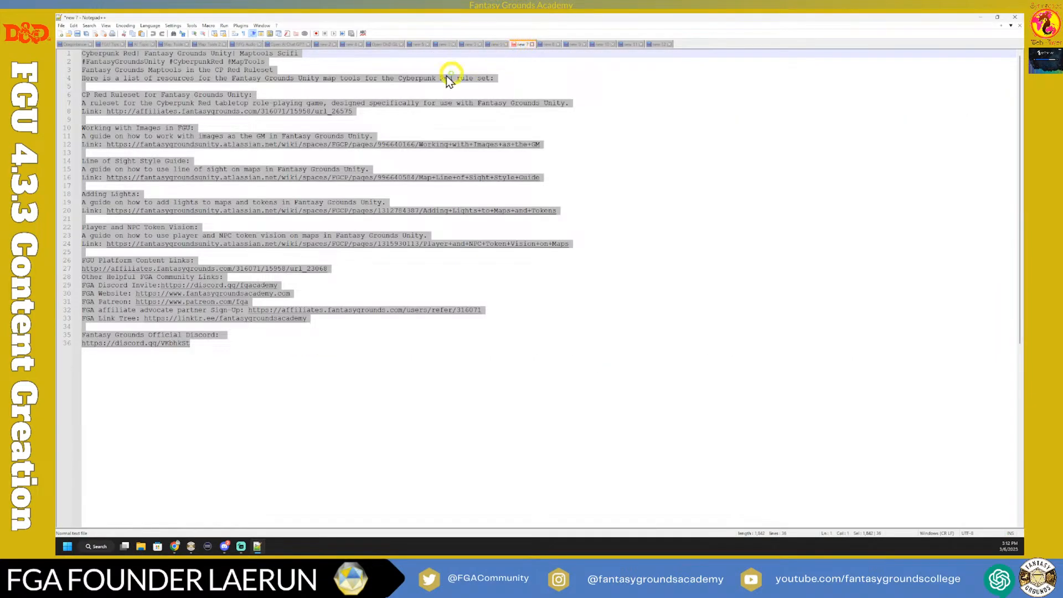
left_click(498, 45)
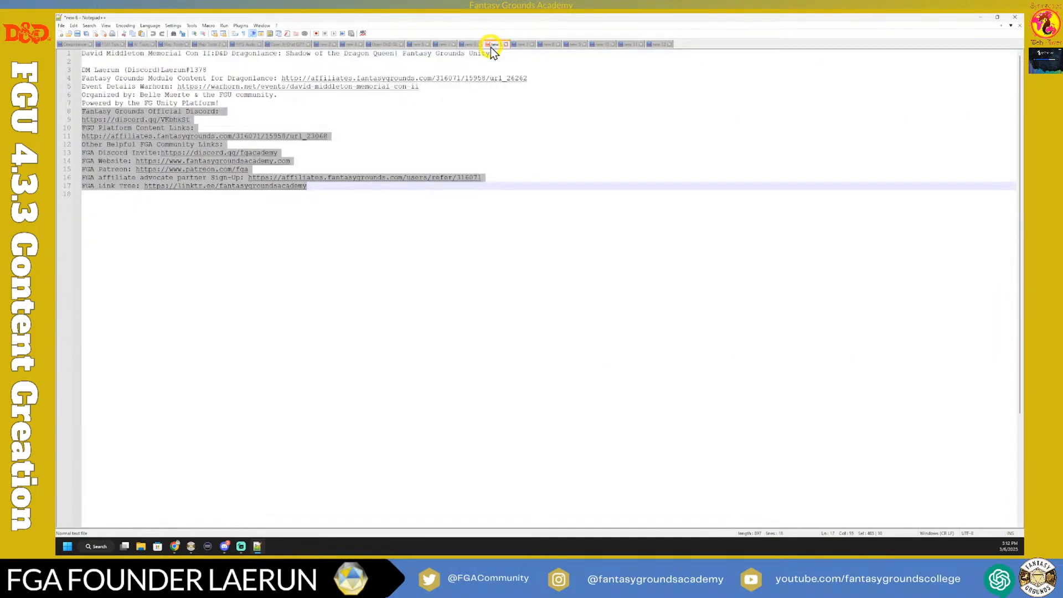
left_click(473, 45)
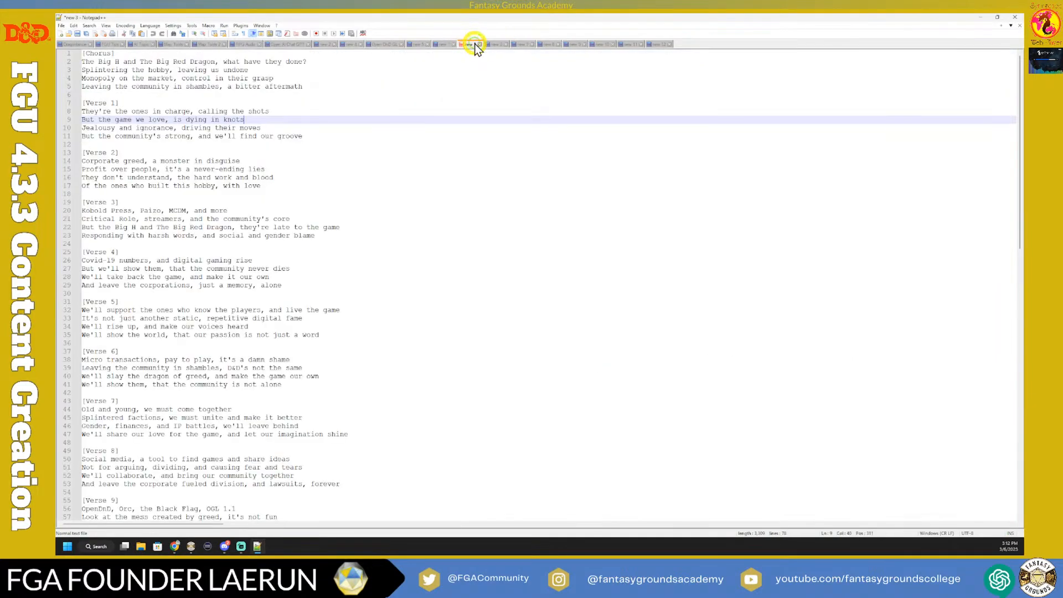
left_click(441, 44)
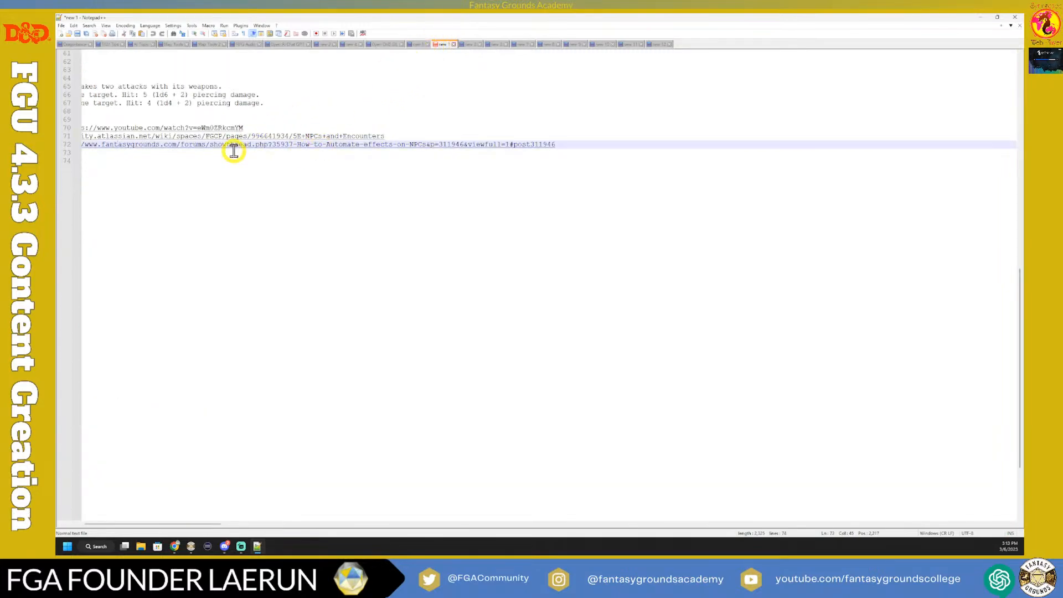
Step: Examine the Goblin Warrior and Town Guard examples in the NPC importer notes, focusing on Town Guard's ability score lines
left_click(169, 113)
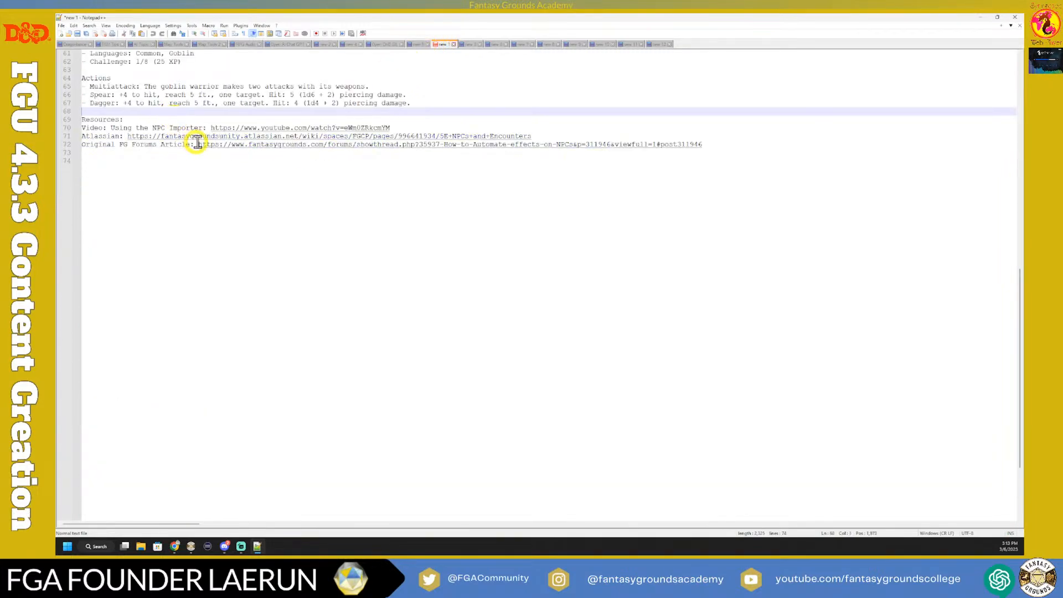
scroll(244, 155, "up", 8)
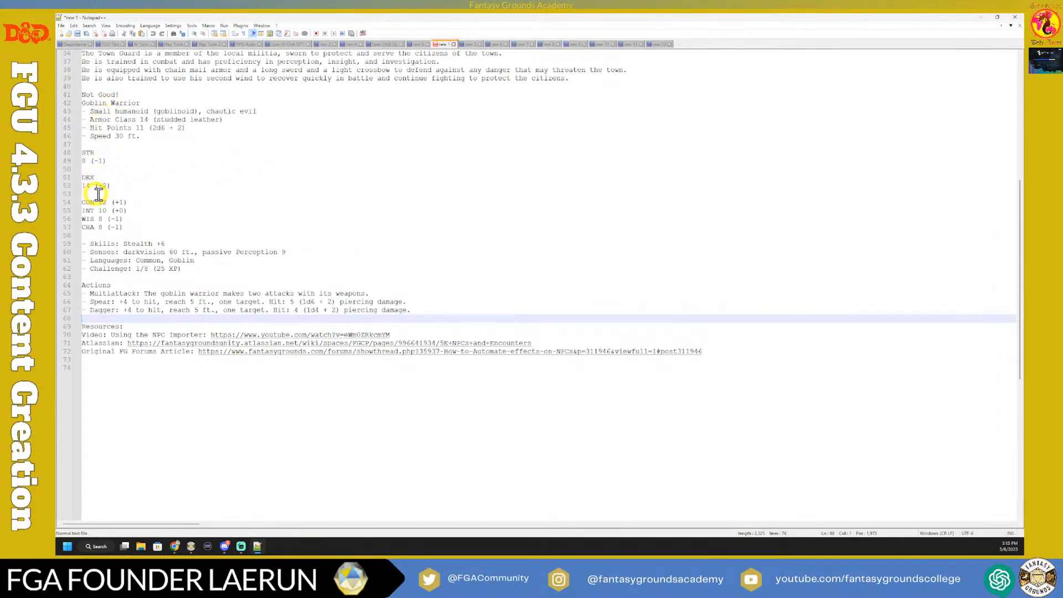
scroll(135, 218, "up", 12)
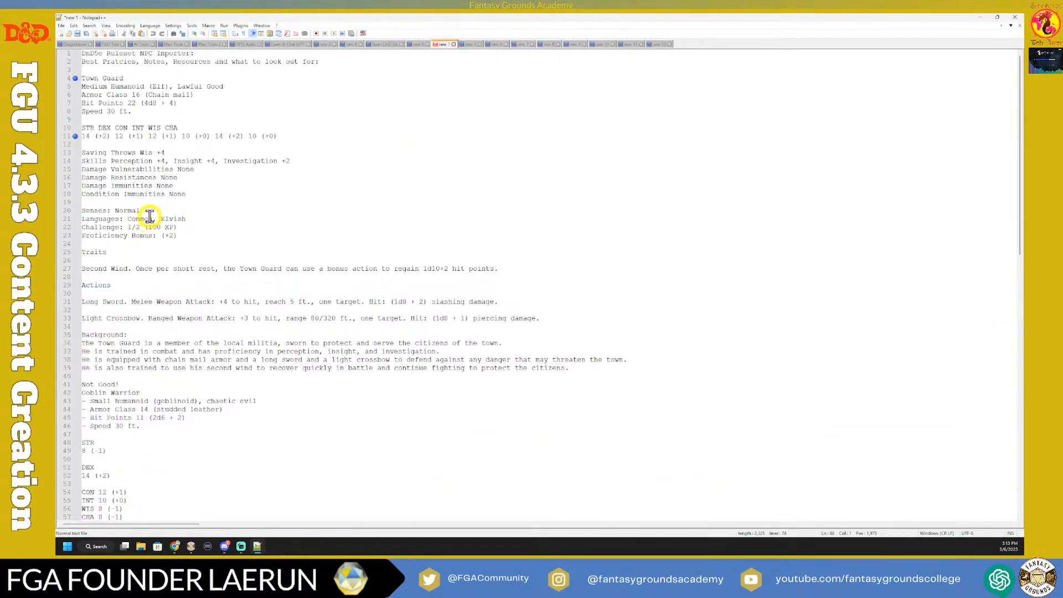
left_click_drag(279, 135, 77, 130)
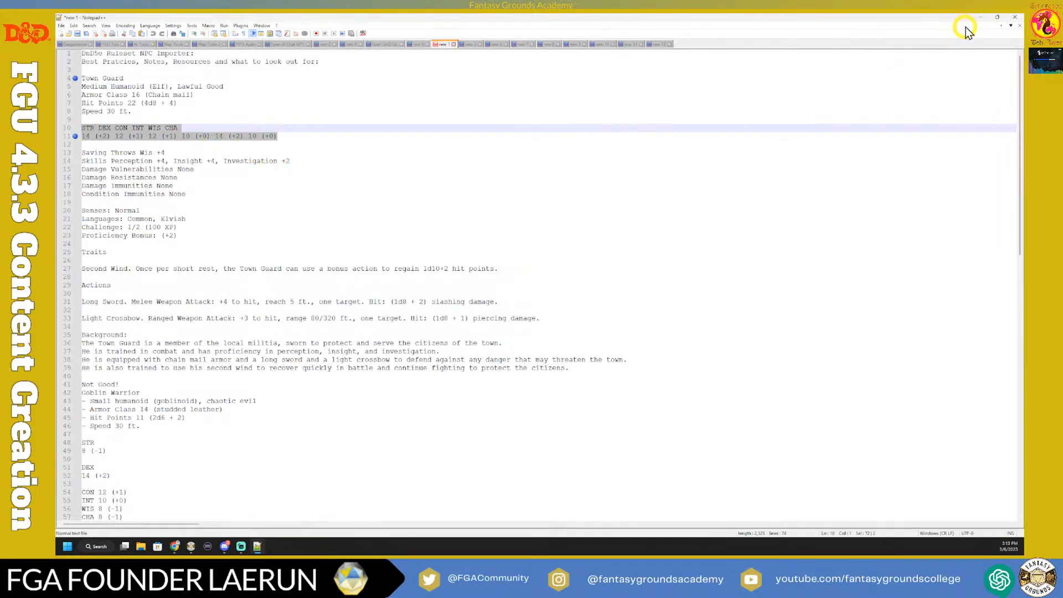
Step: Switch back to Fantasy Grounds, import the Elite Drow Champion text in 2022 - Monsters of the Multiverse mode, and review the NPC record
left_click(982, 17)
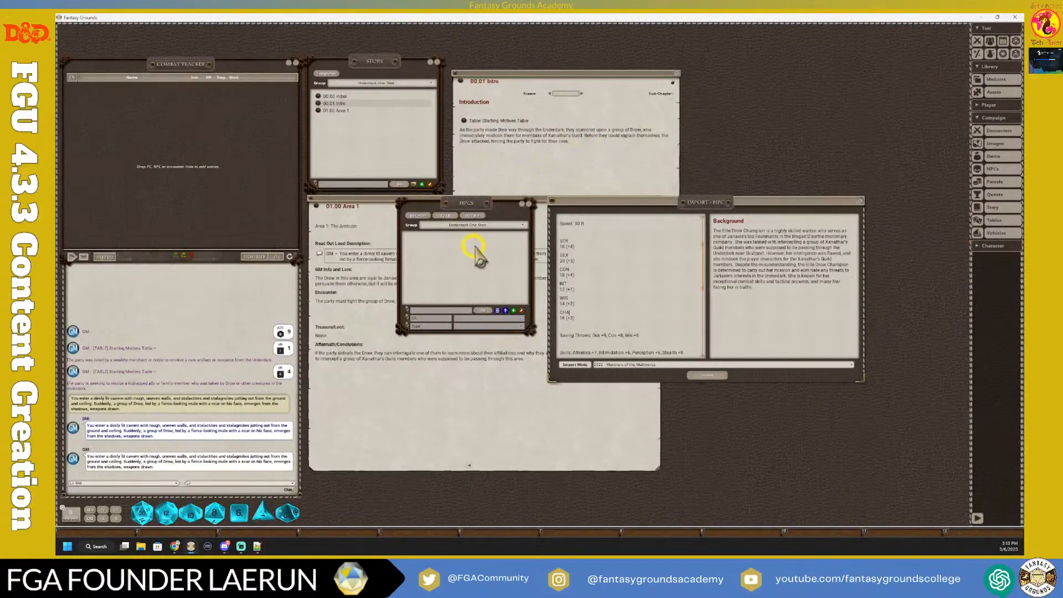
left_click(707, 376)
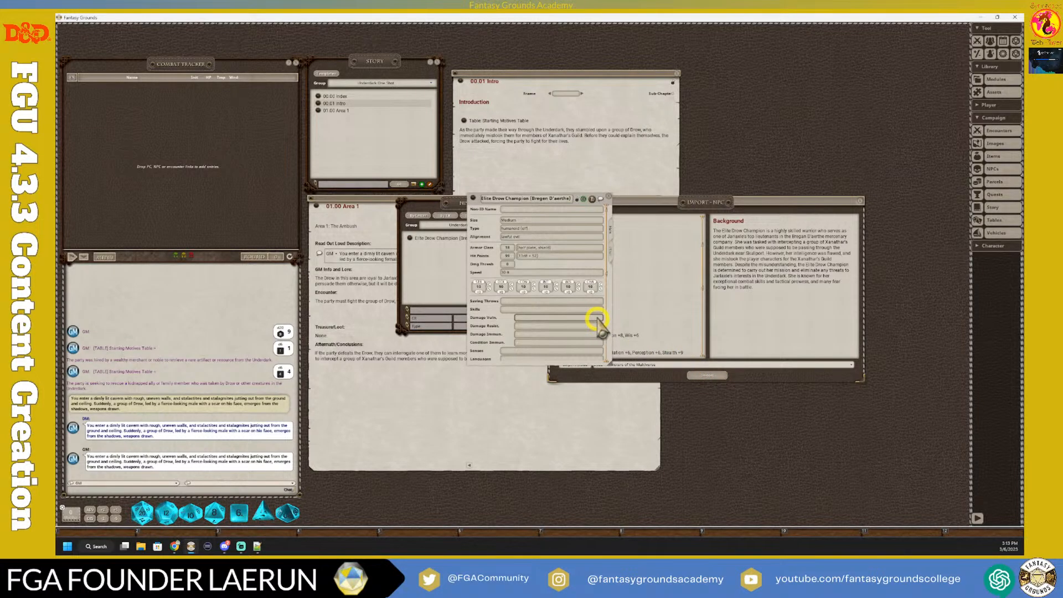
scroll(567, 299, "down", 2)
scroll(568, 302, "up", 2)
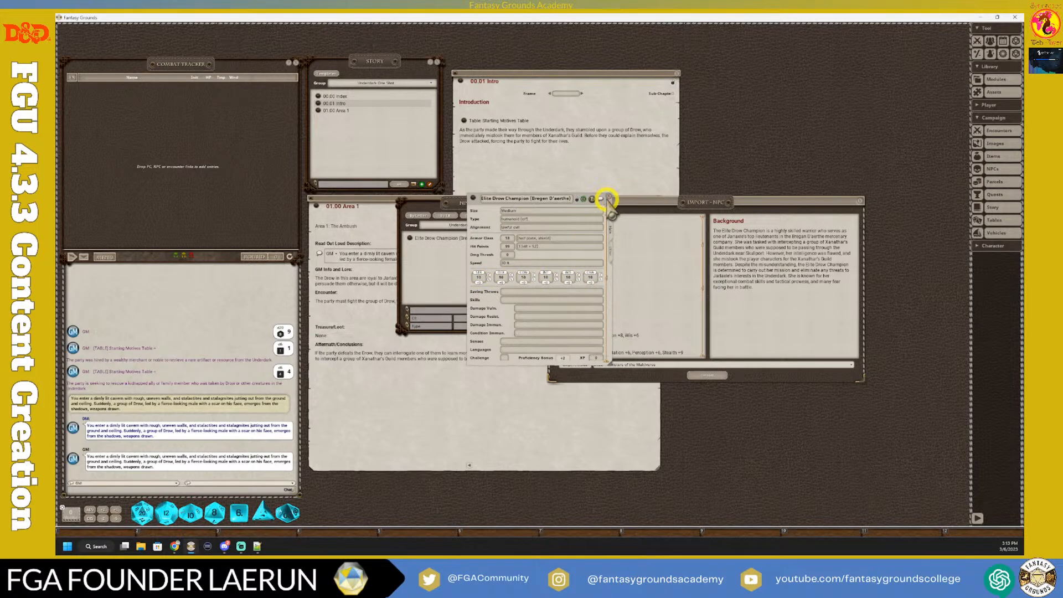
left_click(609, 198)
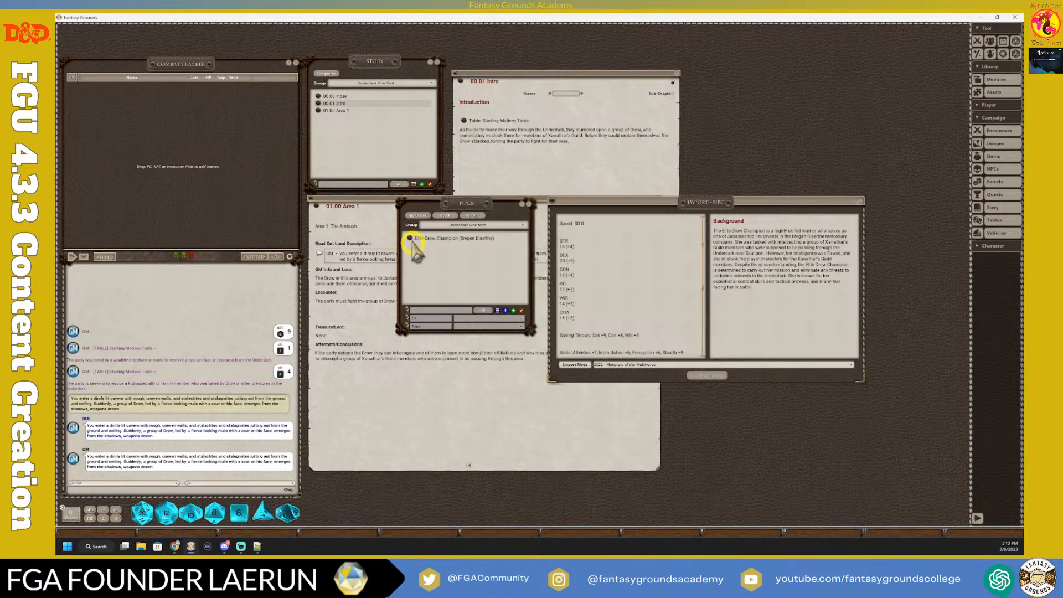
Step: Delete the imported Elite Drow Champion from the Underdark One Shot NPC list
right_click(407, 238)
left_click(390, 255)
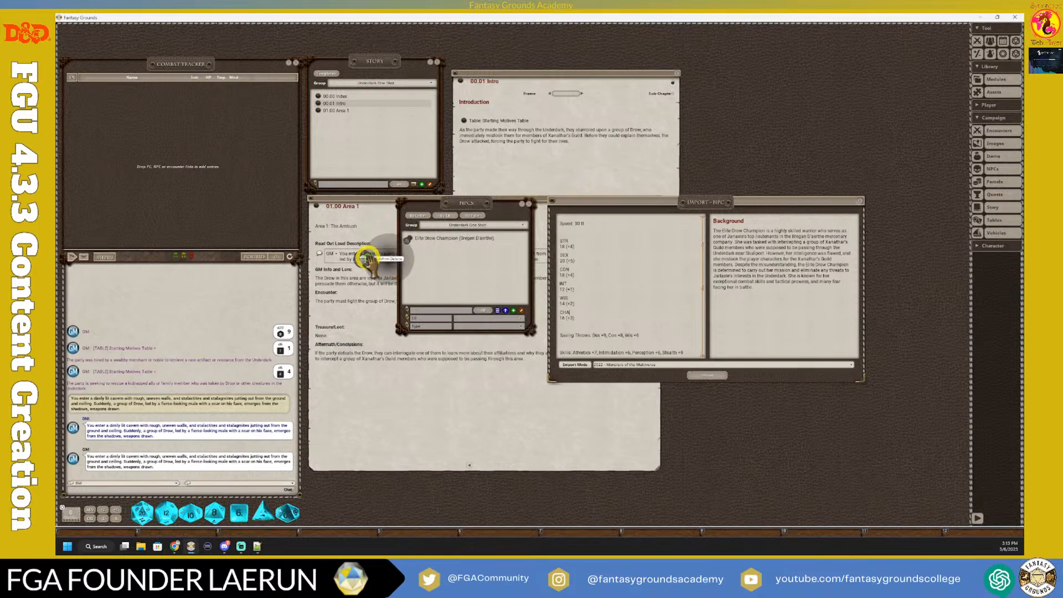
left_click(368, 257)
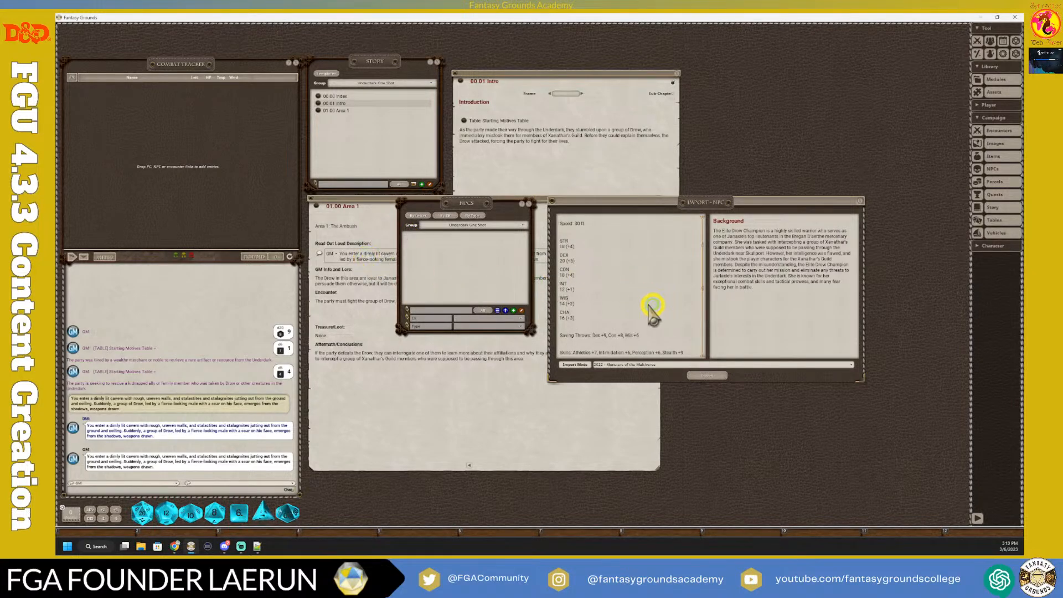
Step: Clear all the stat block text from the NPC import window, leaving the Background text in place
left_click_drag(686, 354, 544, 191)
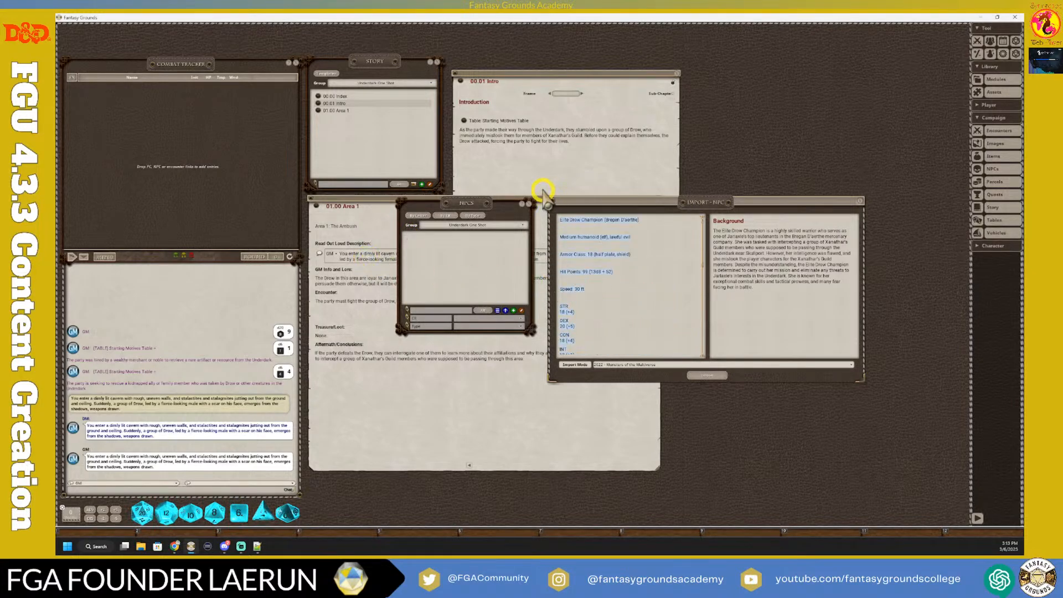
key("Delete")
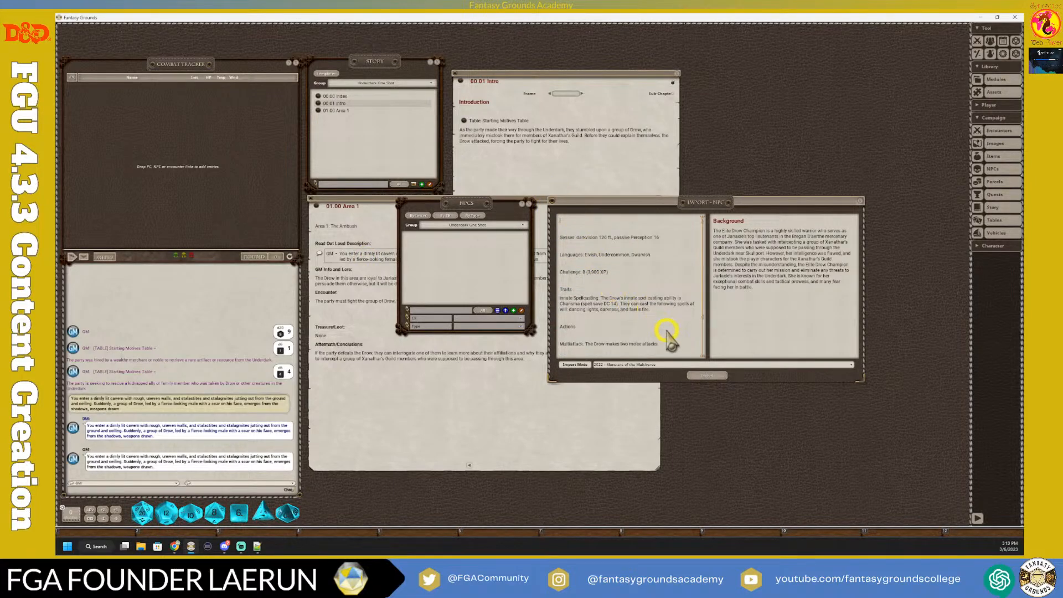
left_click_drag(679, 343, 534, 188)
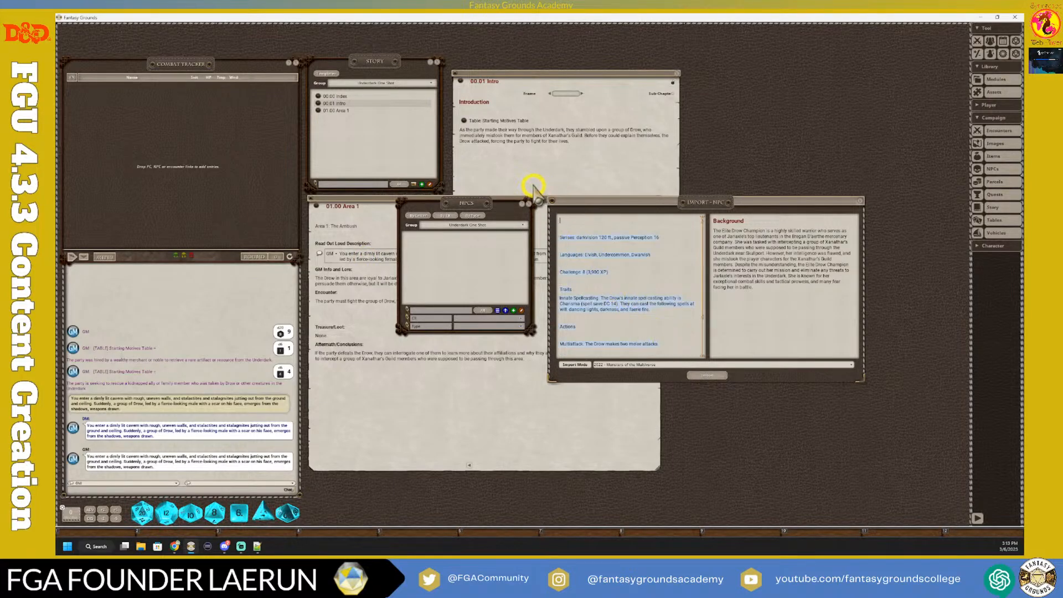
key("Delete")
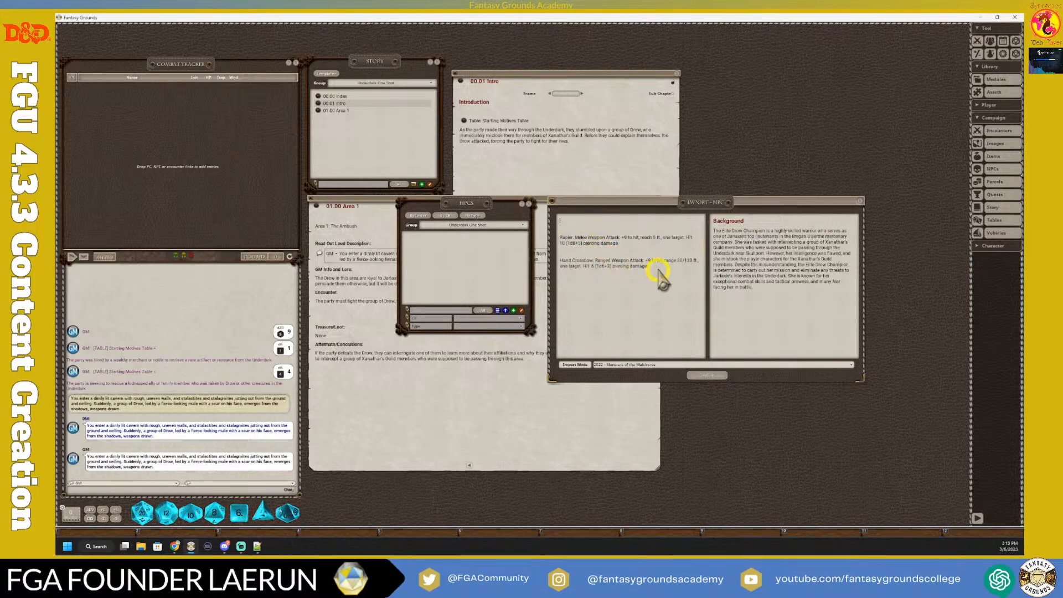
left_click_drag(652, 268, 531, 202)
key("ctrl+x")
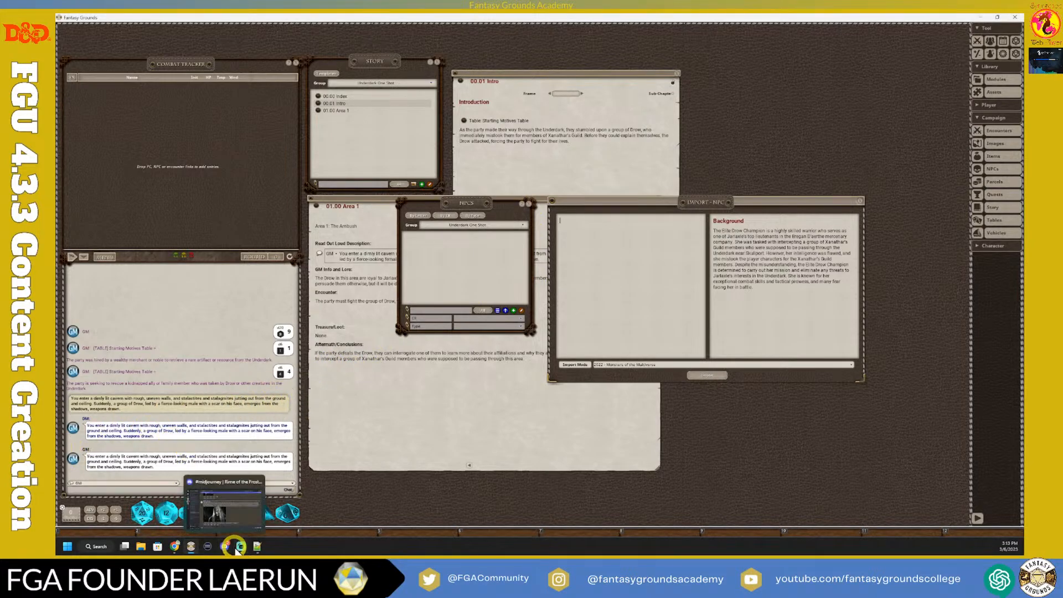
Step: Switch to the one-shot document in Notepad++ and select the Houseless Female Drow Leader stat block from its name through Parry
left_click(257, 546)
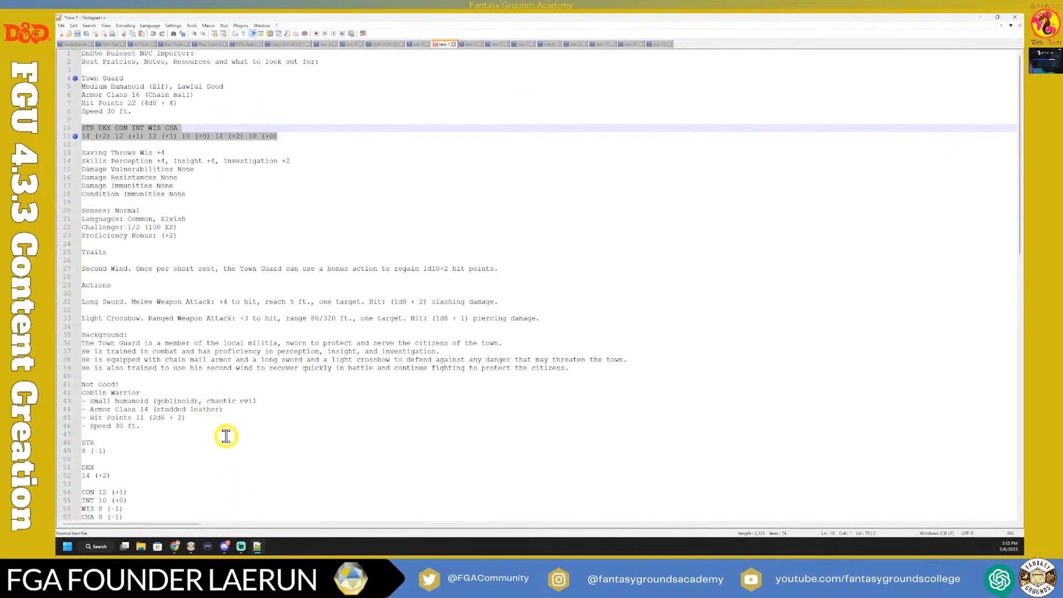
scroll(224, 437, "down", 5)
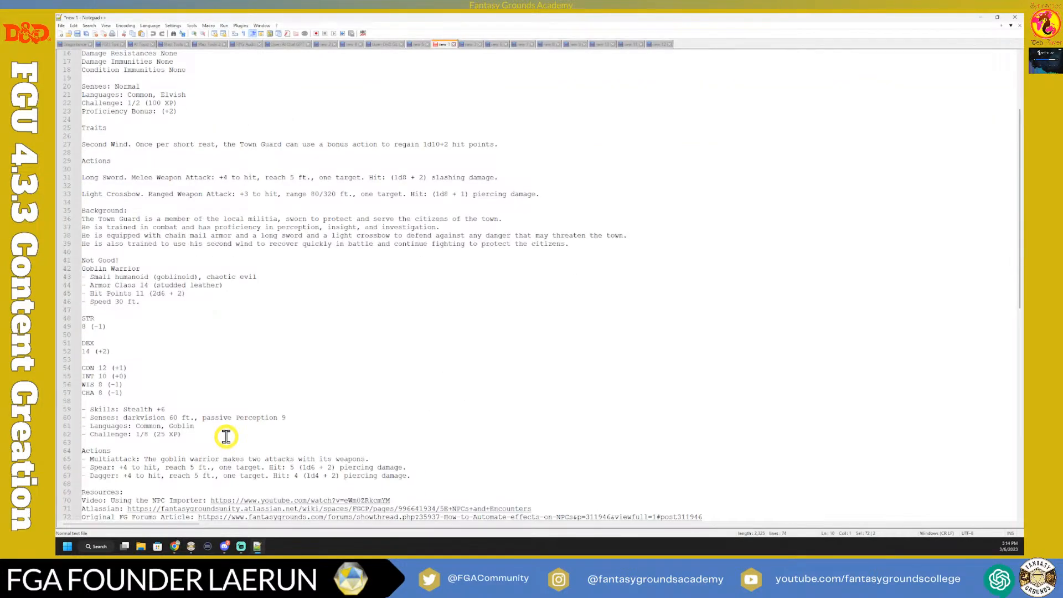
scroll(226, 437, "up", 5)
left_click(659, 44)
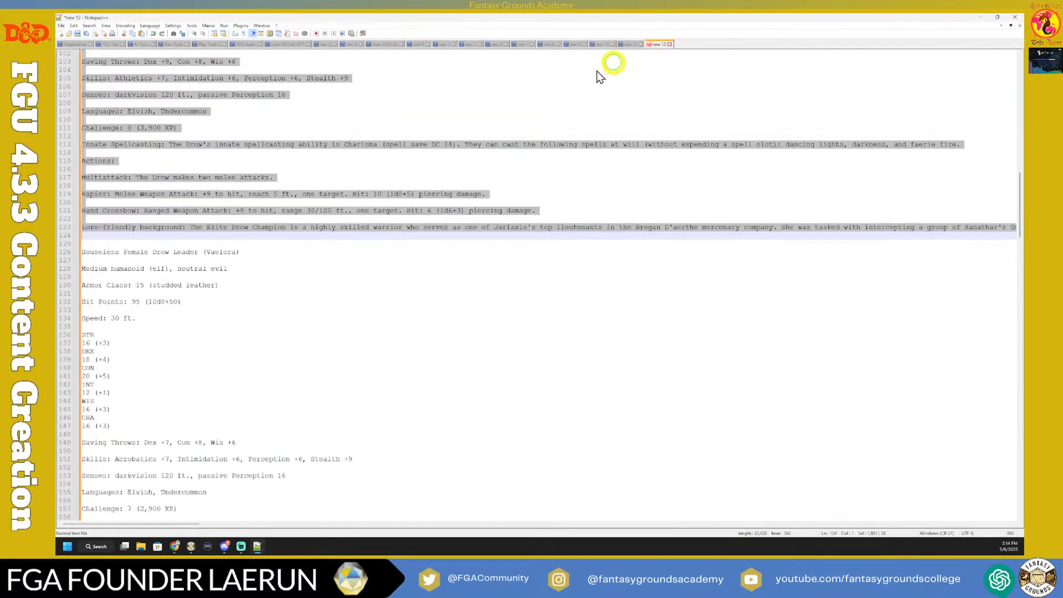
left_click(395, 283)
scroll(382, 288, "down", 5)
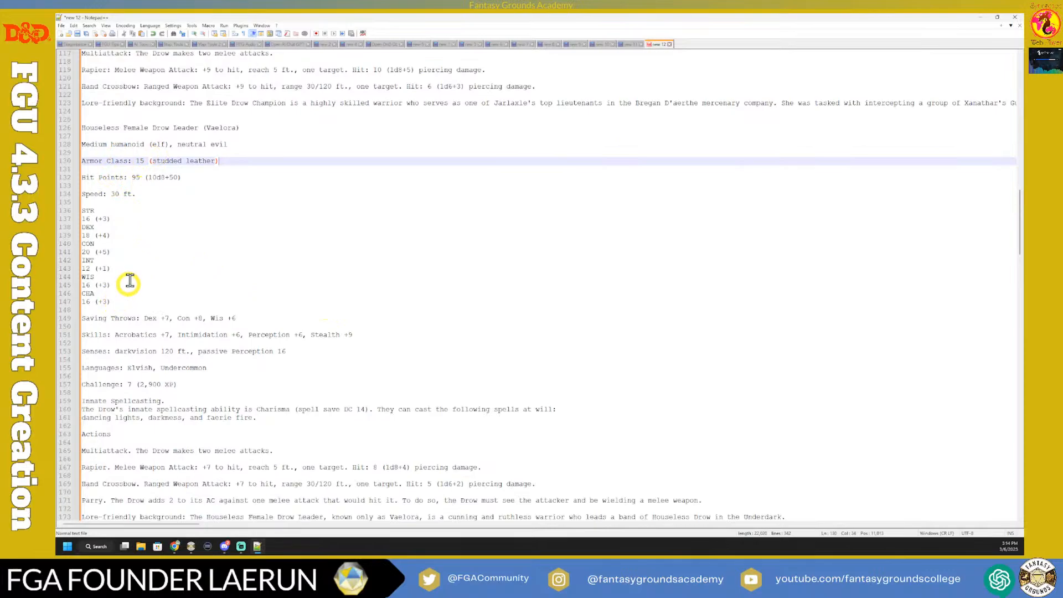
left_click(174, 195)
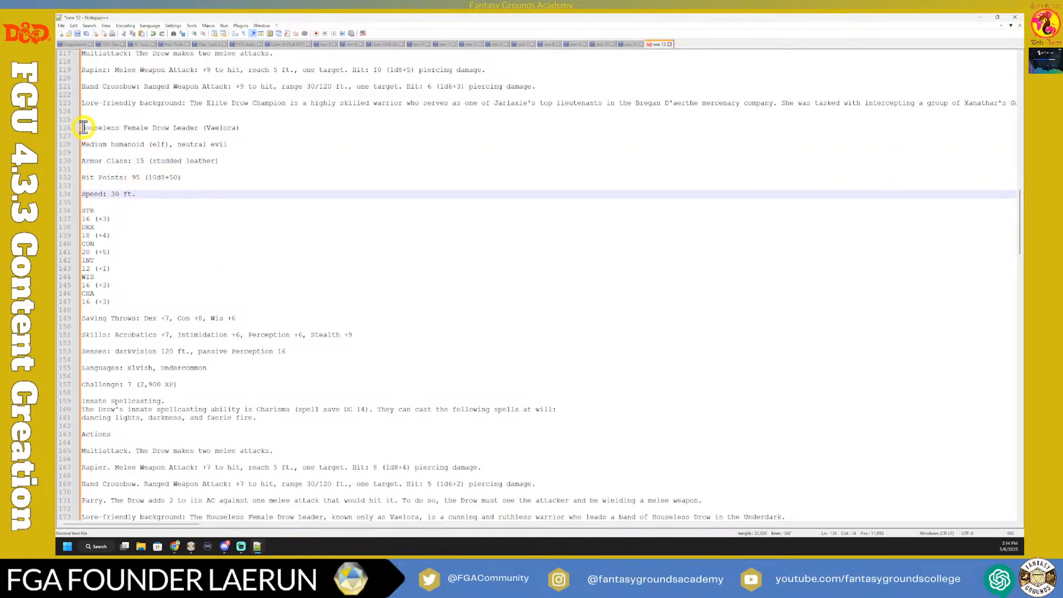
triple_click(83, 126)
left_click_drag(127, 152, 630, 308)
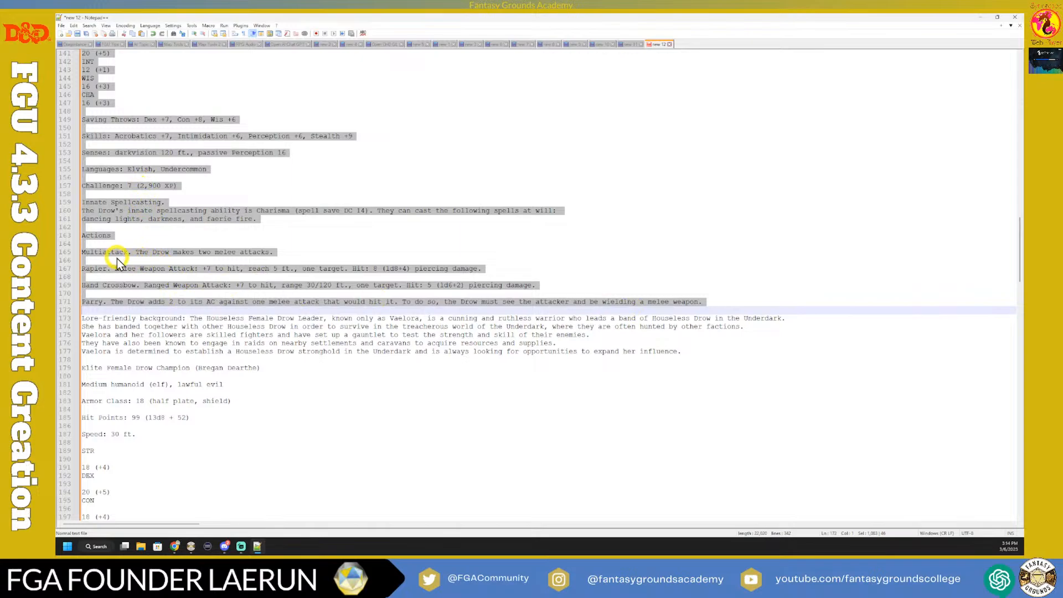
Step: Compare the Houseless Female Drow Leader stat block's layout with the original Elite Drow Champion stat block above it
scroll(121, 260, "up", 7)
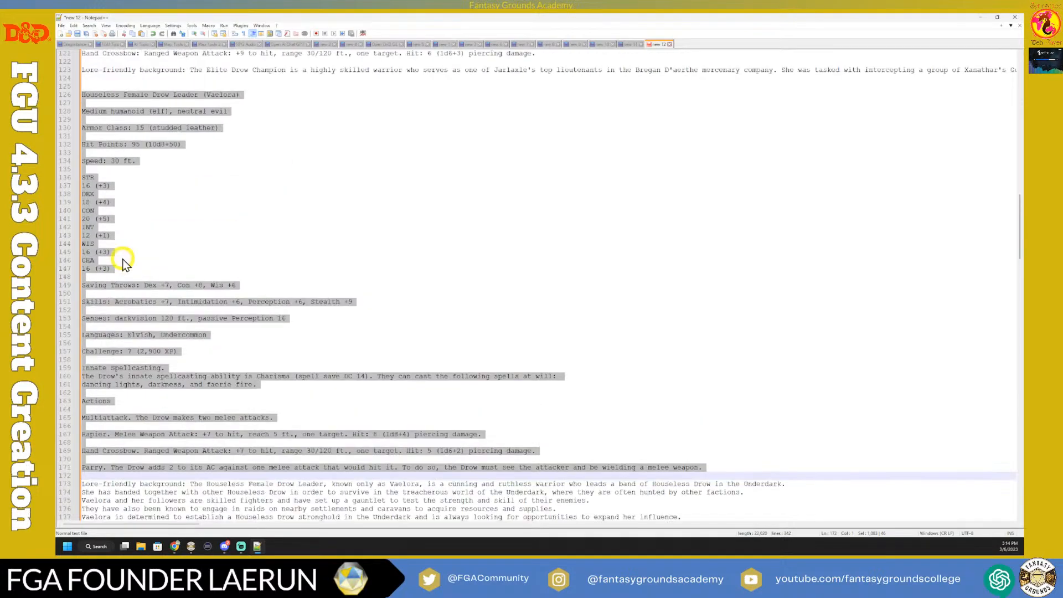
scroll(123, 262, "down", 3)
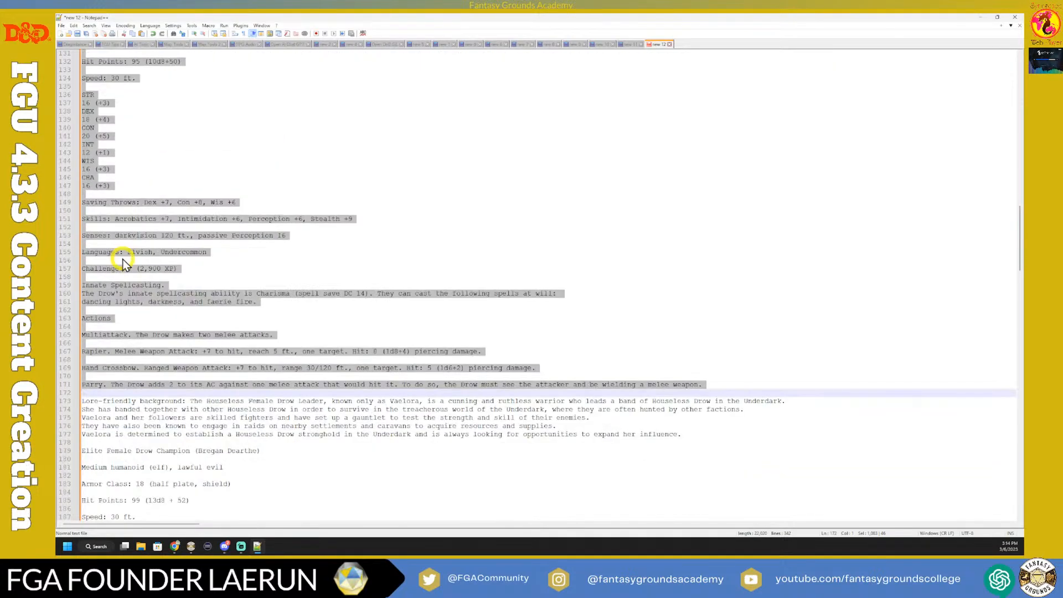
scroll(123, 262, "up", 18)
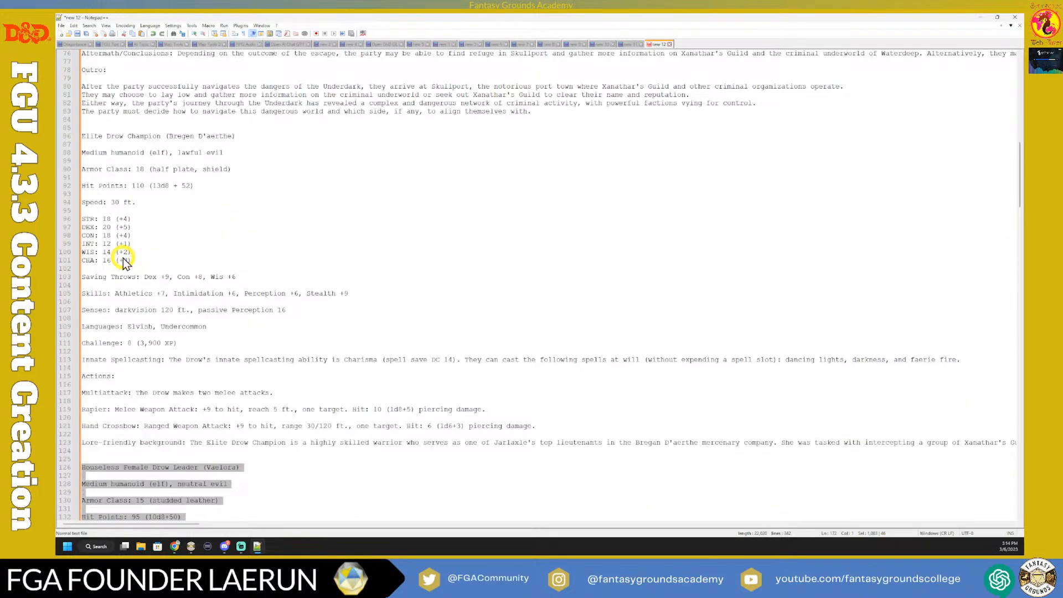
left_click(273, 219)
scroll(256, 260, "down", 5)
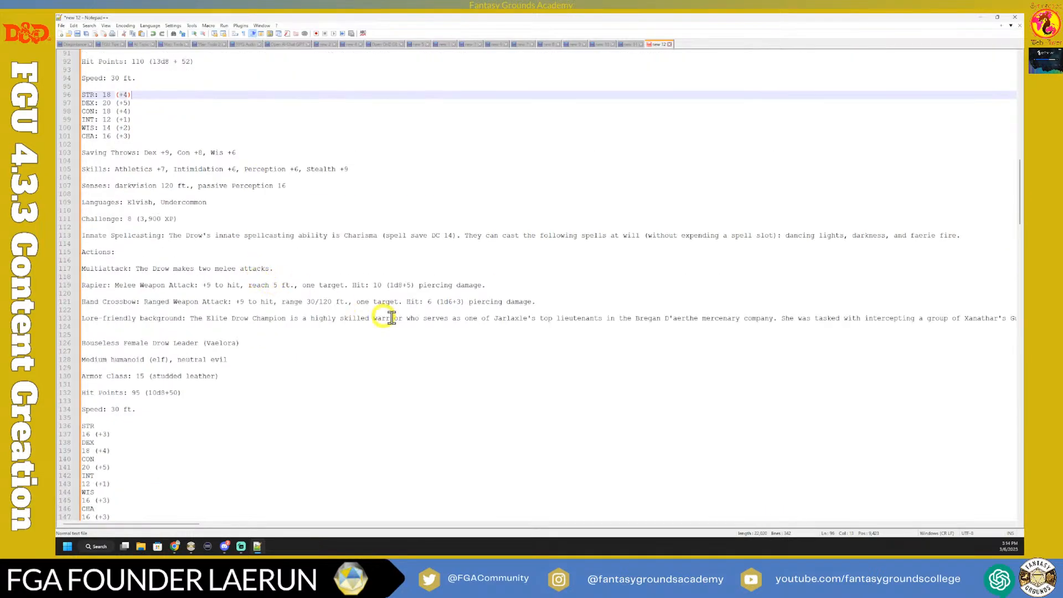
Step: Copy the Elite Drow Champion stat block from its name through the Hand Crossbow attack
left_click_drag(539, 301, 86, 285)
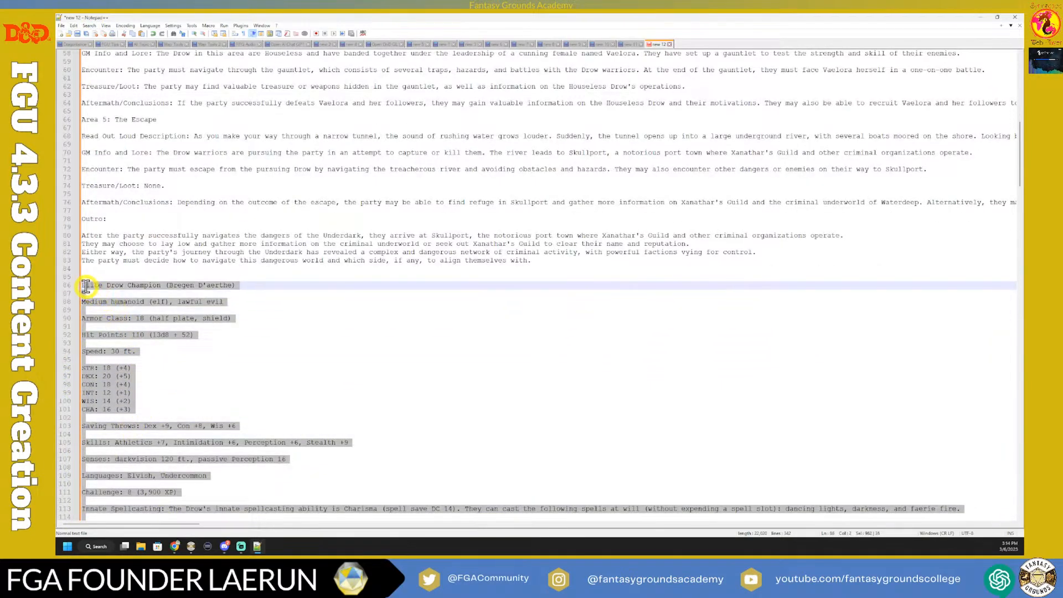
right_click(143, 292)
left_click(161, 301)
left_click(167, 359)
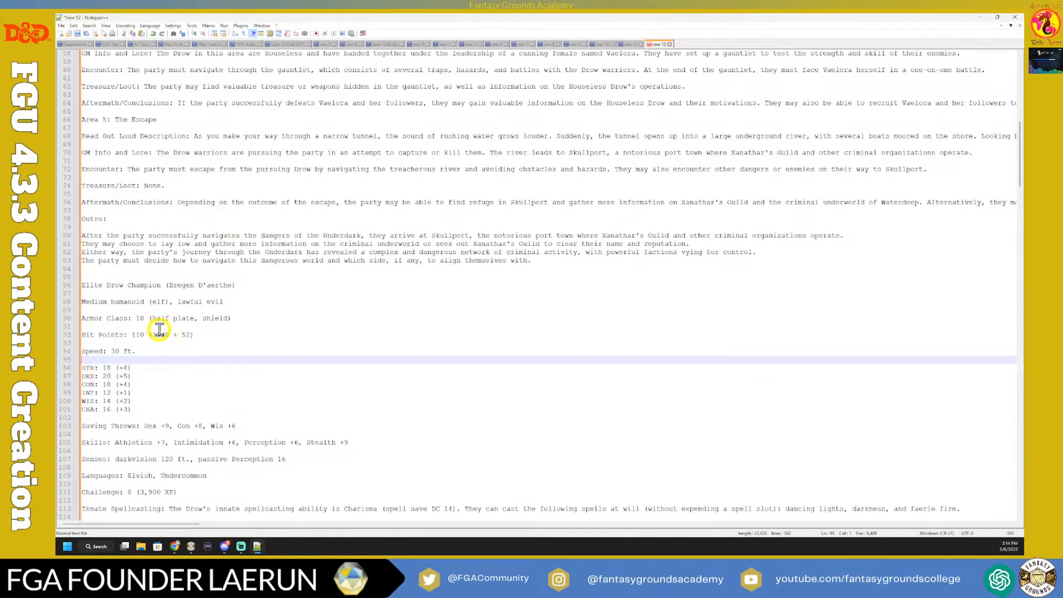
Step: Remove the colon from the Elite Drow Champion's Actions heading and replace the colon after Multiattack with a period
scroll(162, 368, "down", 3)
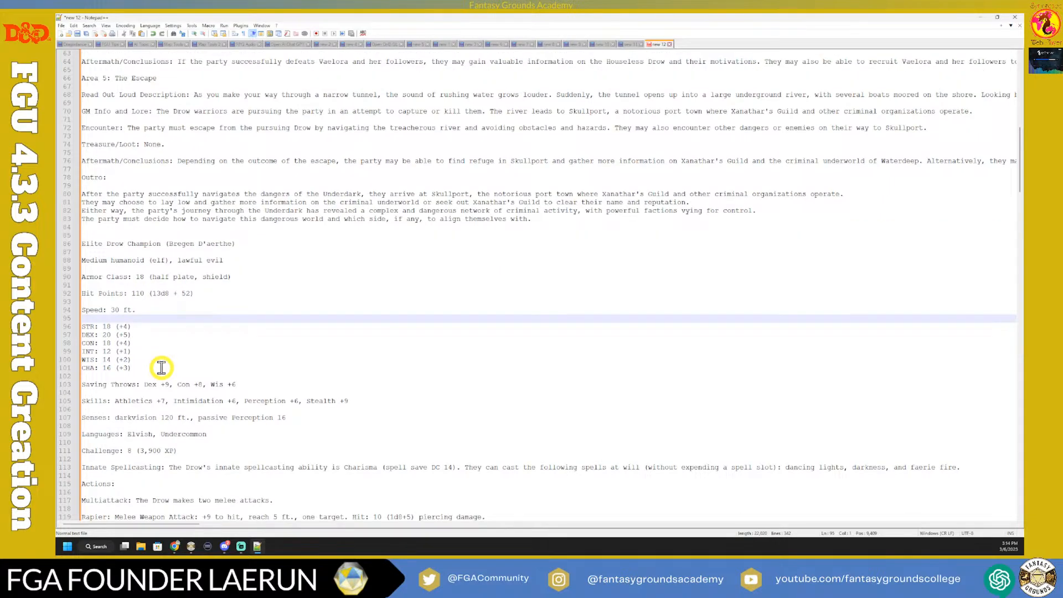
scroll(122, 376, "down", 3)
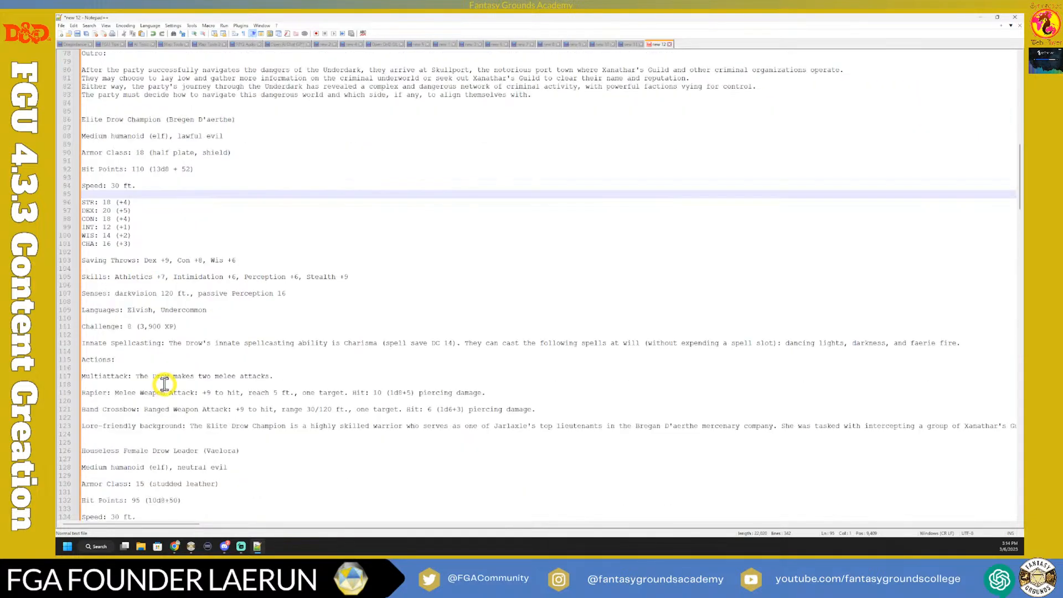
left_click(123, 361)
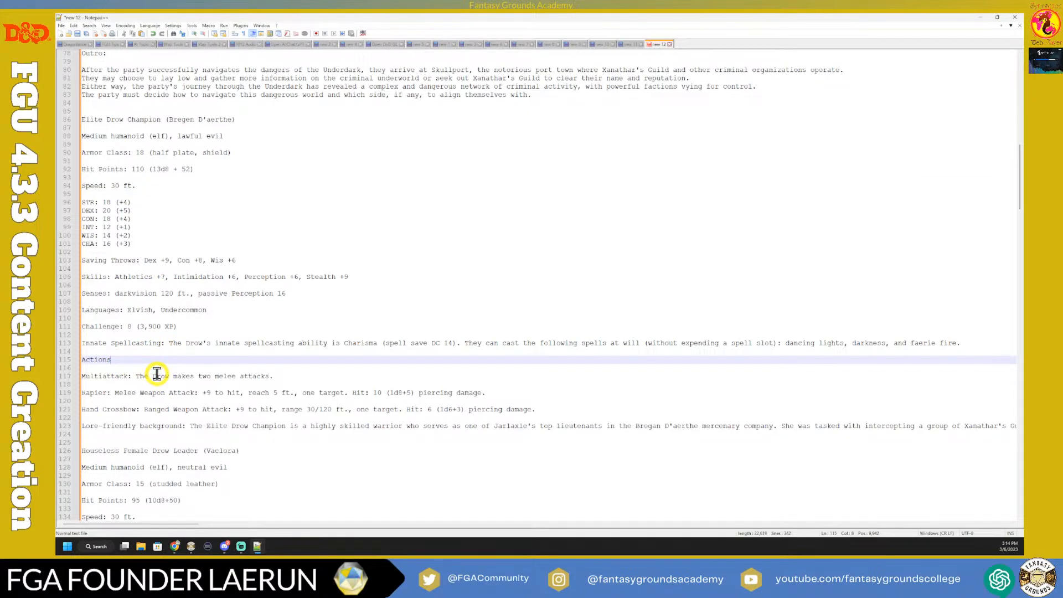
scroll(182, 343, "down", 3)
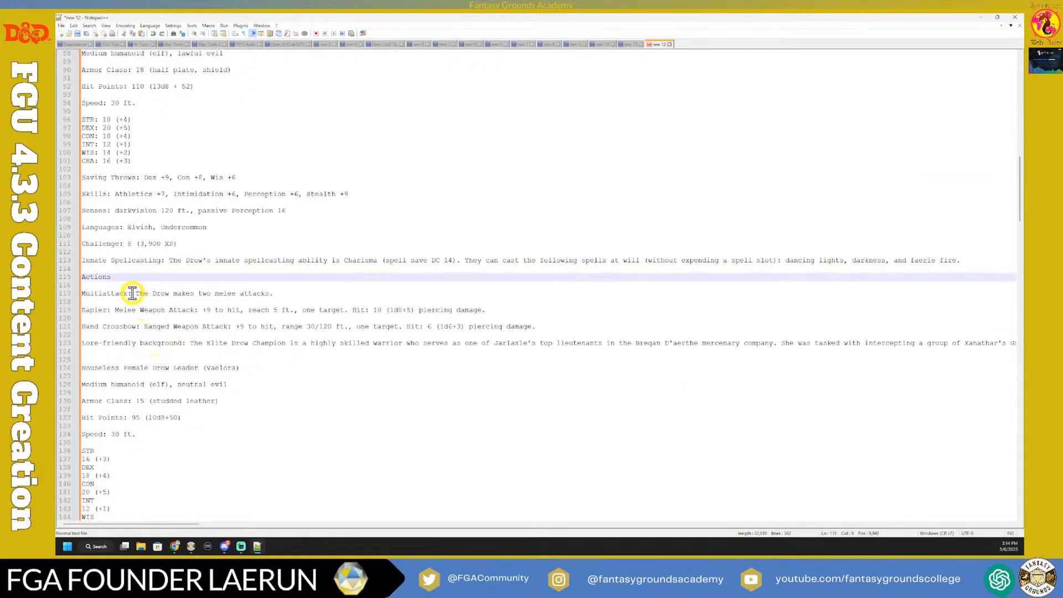
left_click_drag(132, 294, 128, 293)
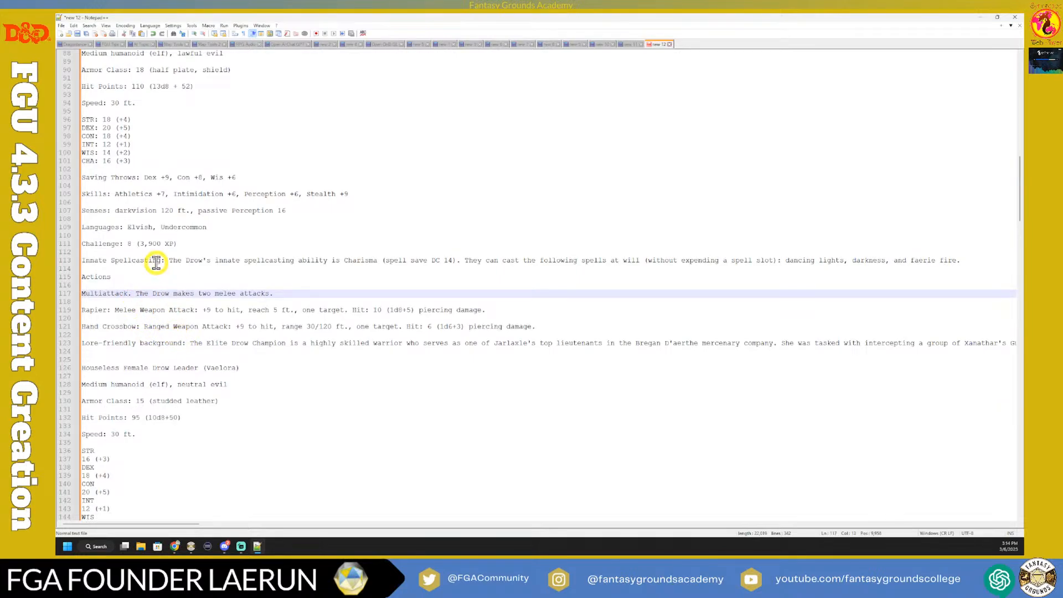
left_click(128, 278)
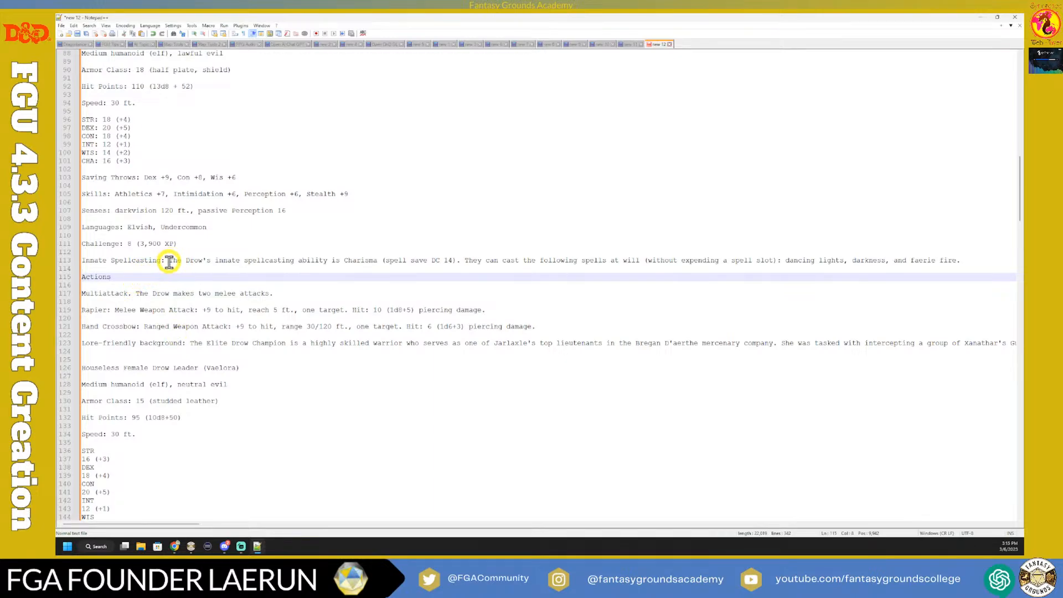
Step: Insert a "Trait" heading above the Elite Drow Champion's Innate Spellcasting line, separated from it by a blank line
left_click(85, 261)
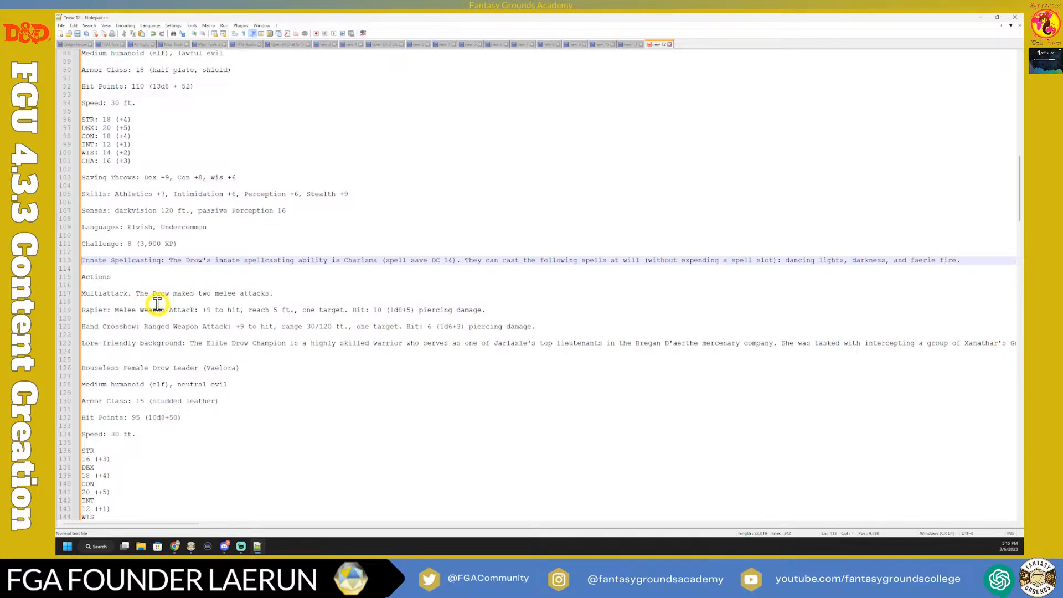
key("Return")
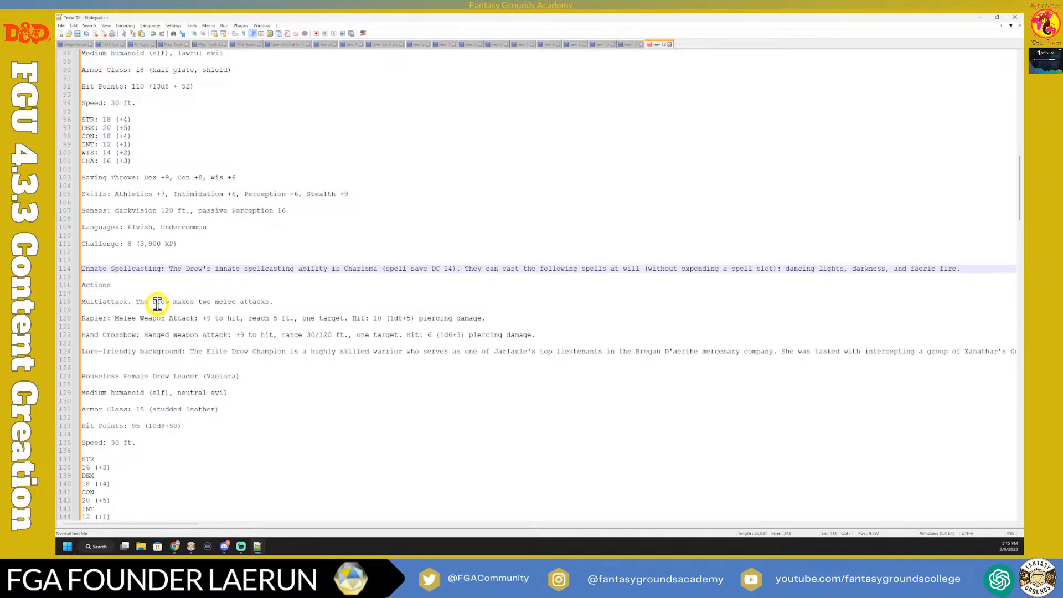
key("Up")
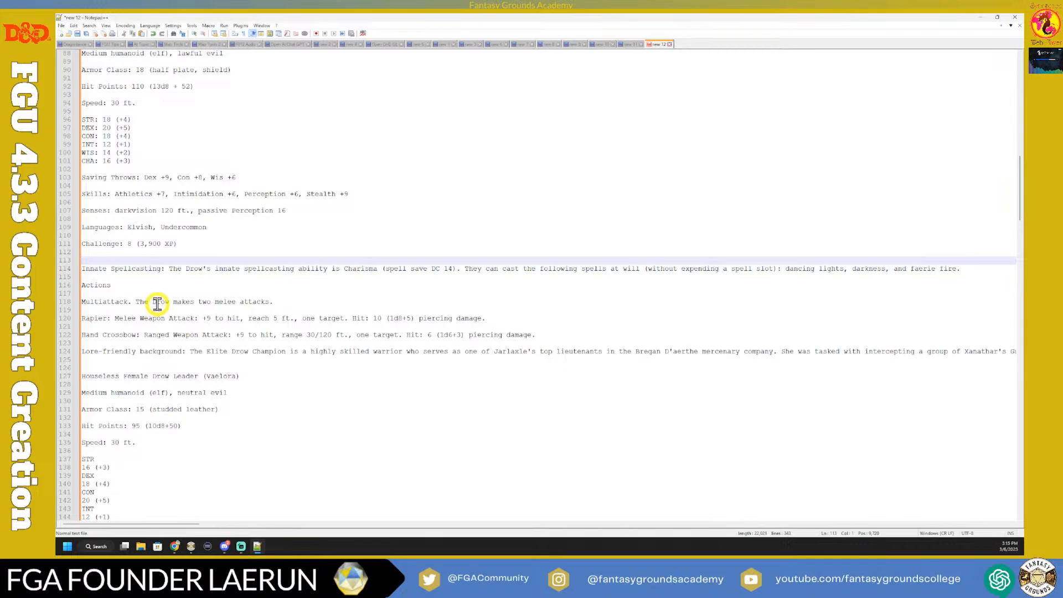
type("Trait")
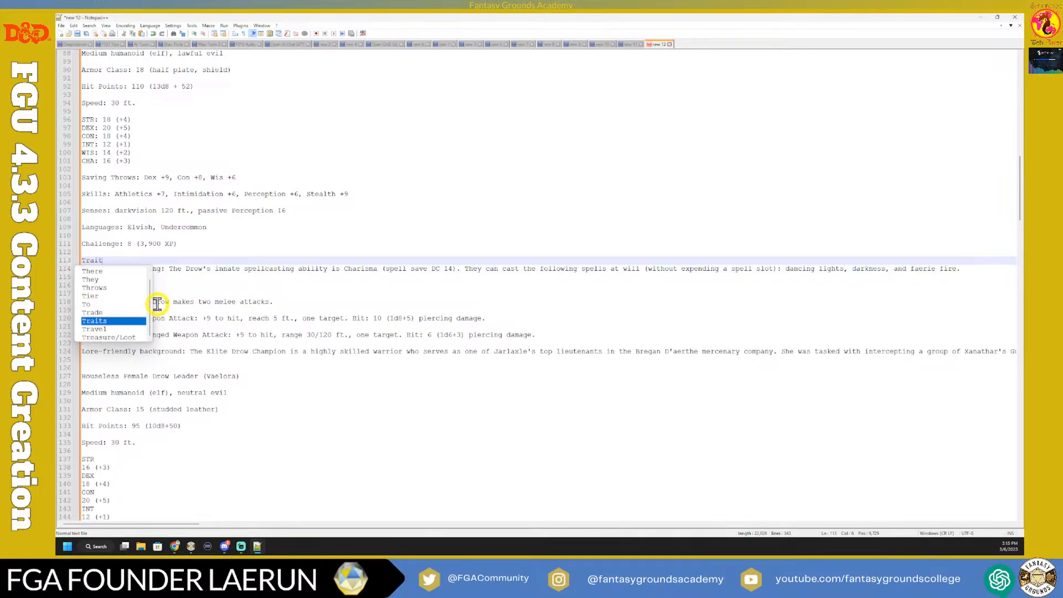
left_click(155, 256)
left_click(125, 263)
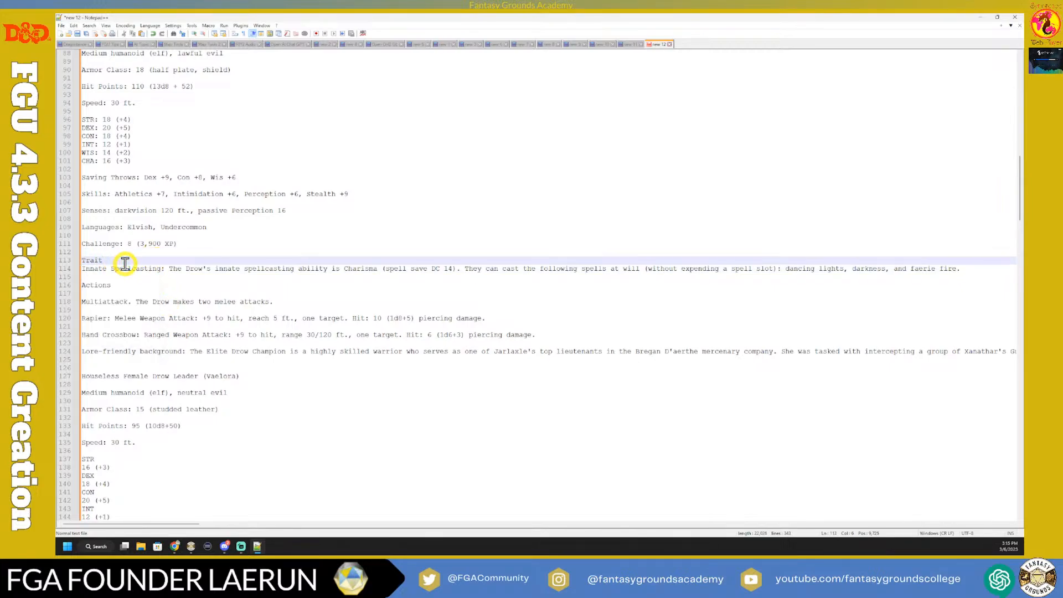
key("Return")
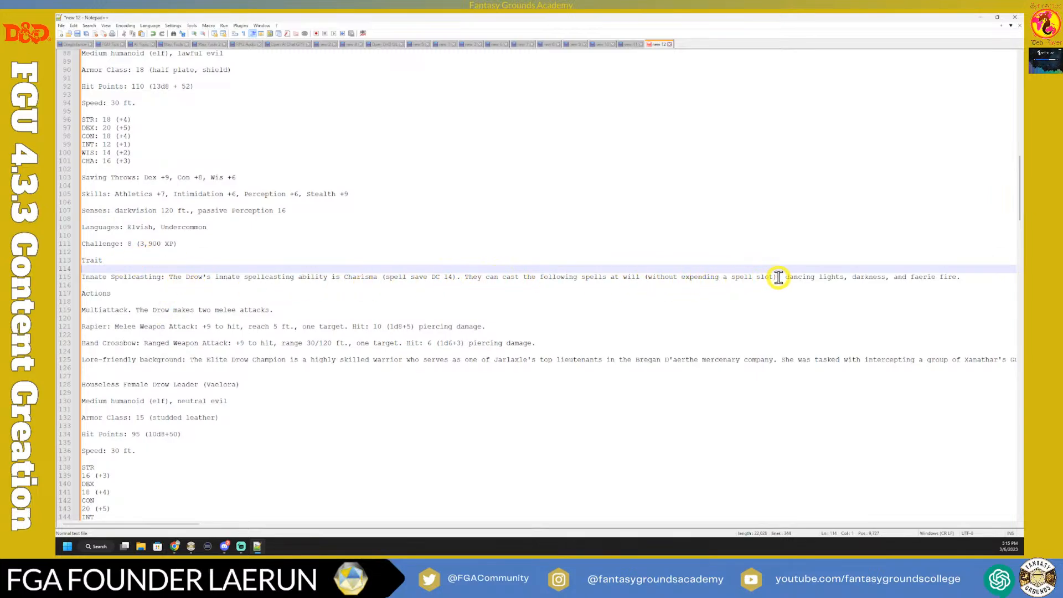
Step: Delete "(without expending a spell slot)" from Innate Spellcasting and move the spell list onto its own line
left_click_drag(777, 277, 643, 278)
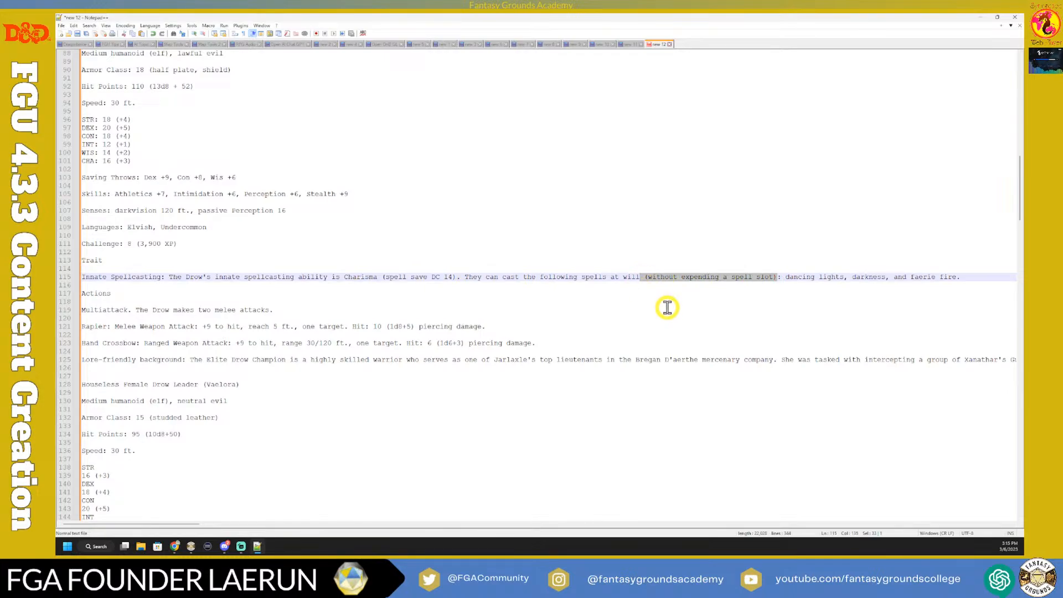
key("Delete")
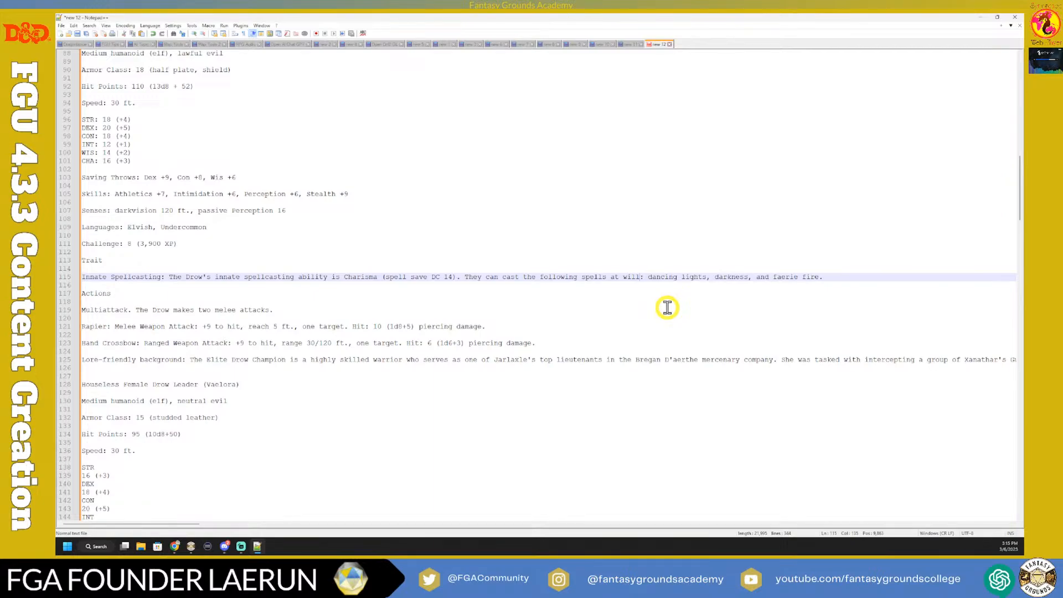
left_click(649, 277)
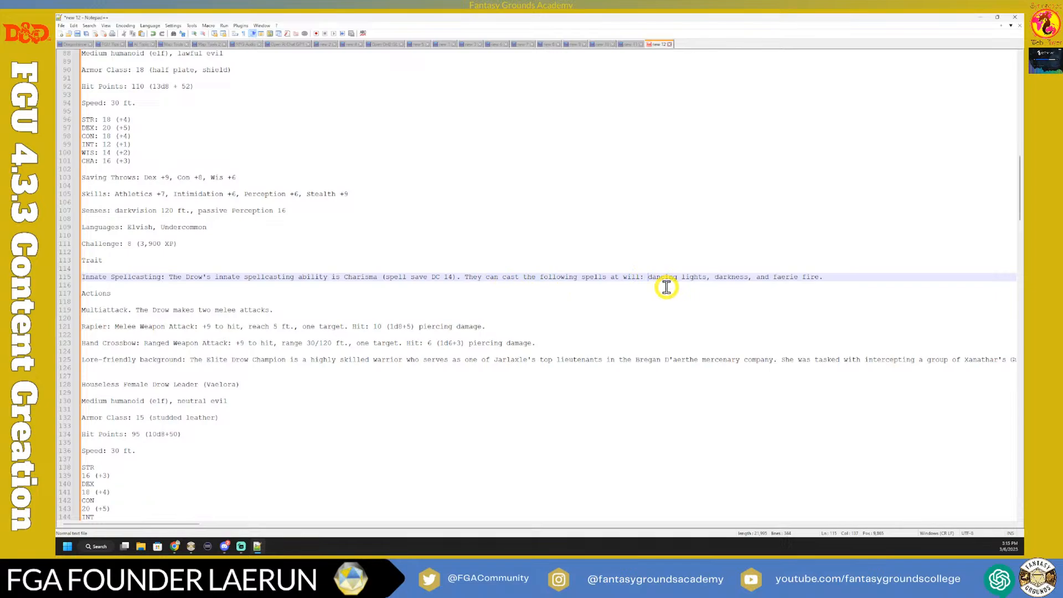
key("Return")
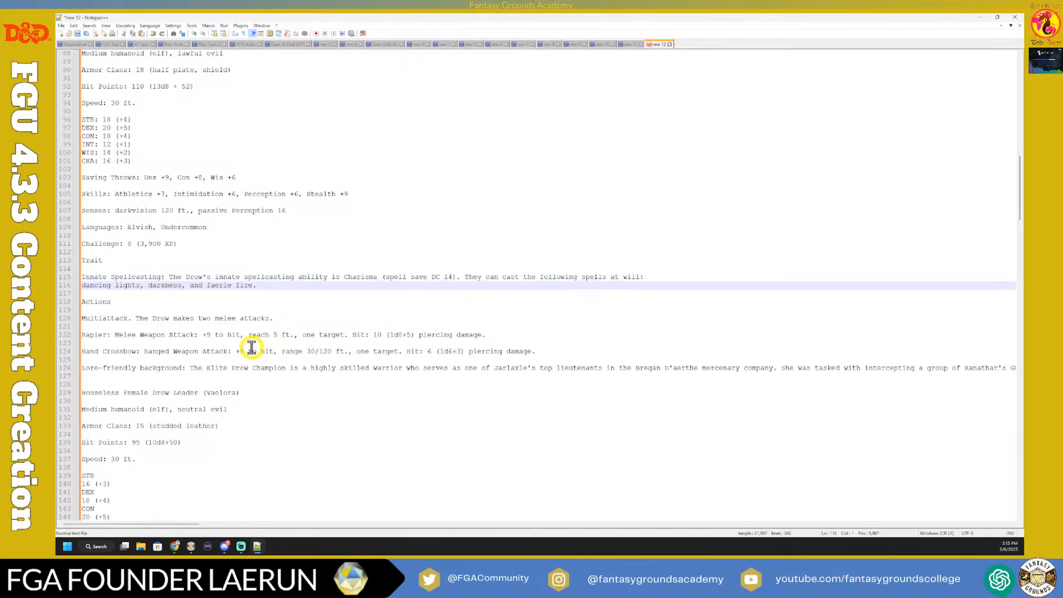
Step: Replace the colons after the Rapier, Hand Crossbow and Innate Spellcasting names with periods
left_click(111, 335)
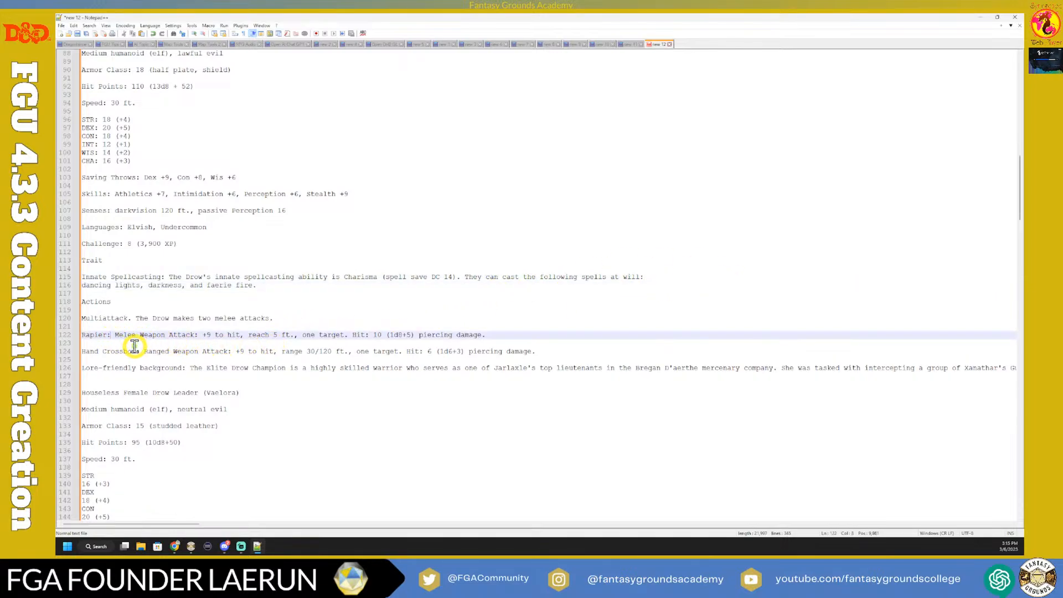
type(".")
scroll(134, 344, "down", 2)
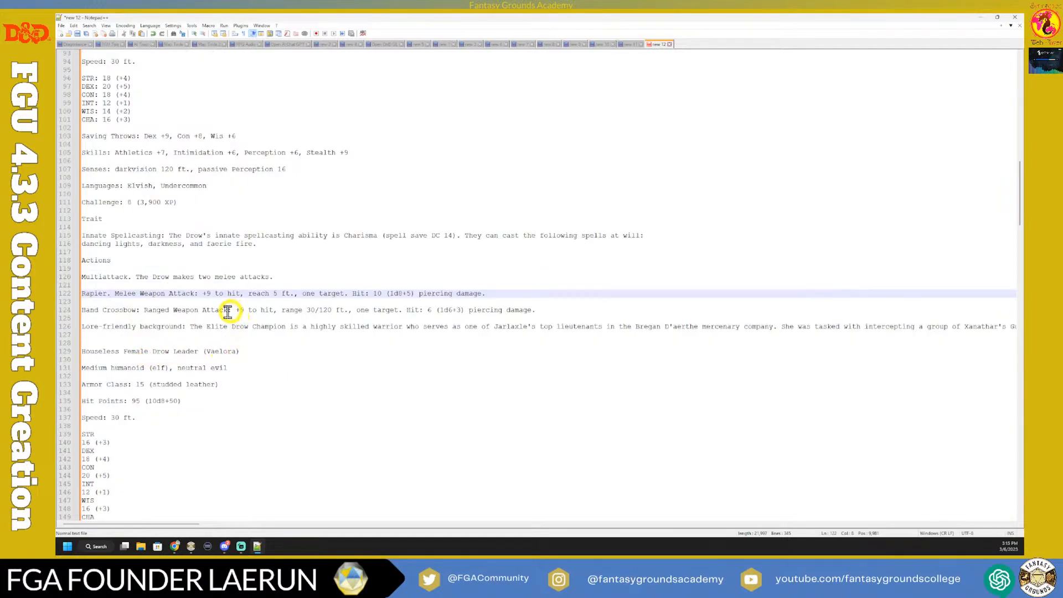
left_click(140, 310)
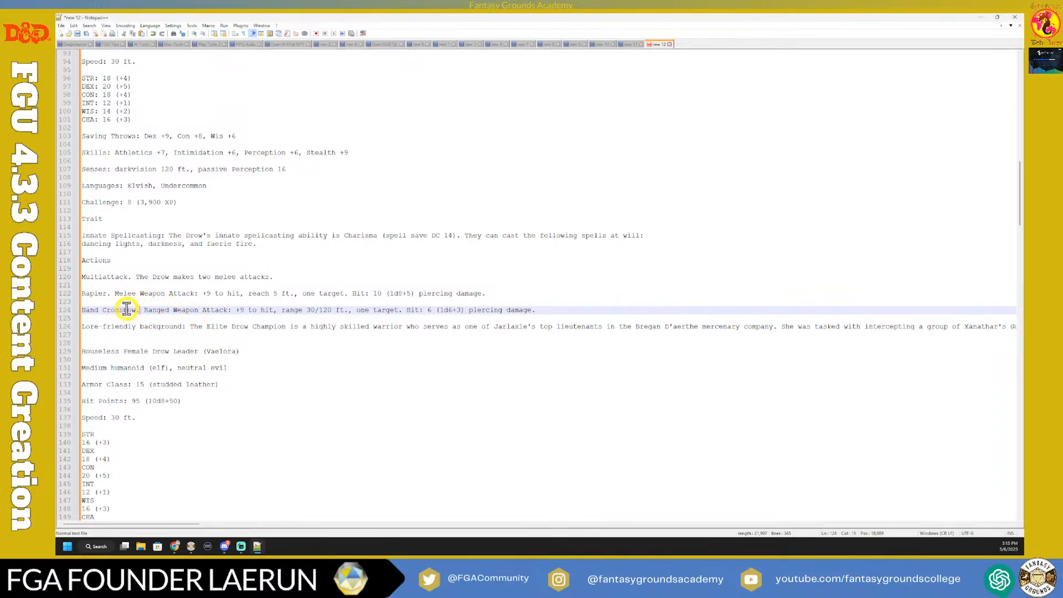
left_click(98, 218)
left_click(162, 237)
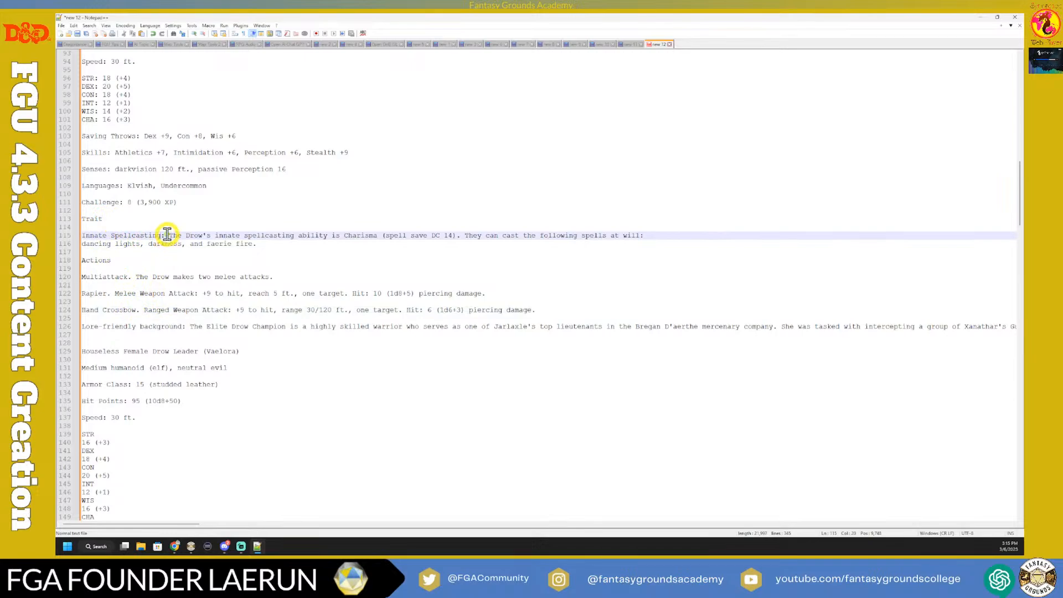
left_click(233, 269)
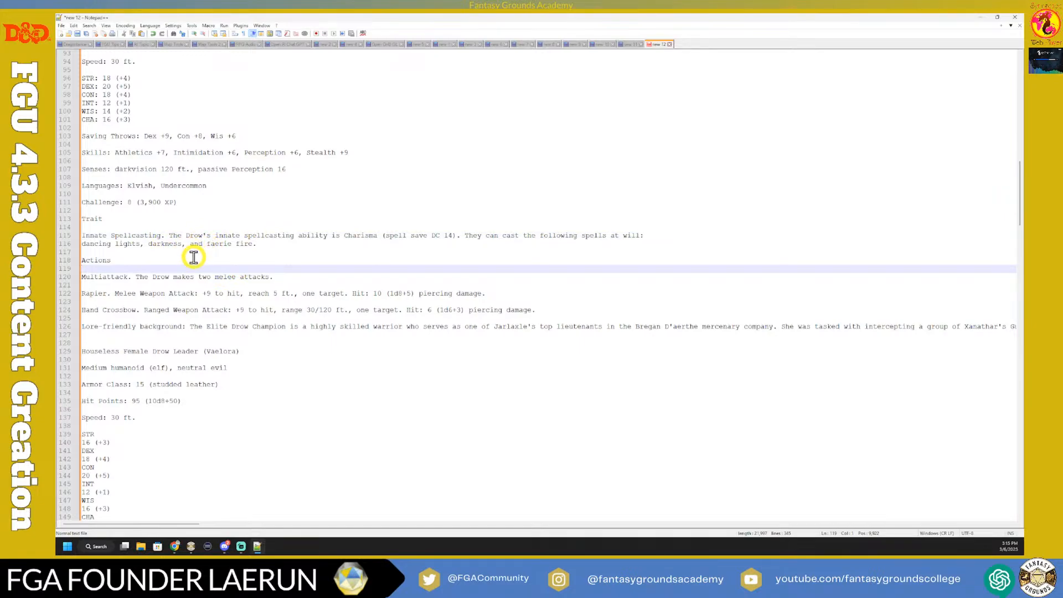
Step: Check the Elite Drow Champion's ability score layout and search the other open documents for the NPC importer notes with the Town Guard example
scroll(183, 249, "up", 7)
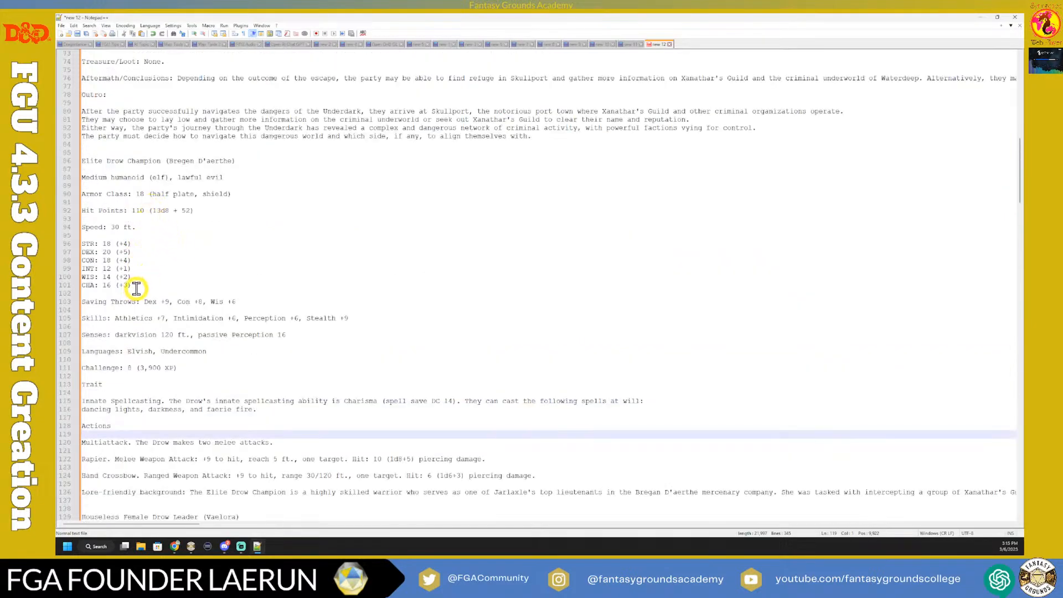
left_click_drag(142, 288, 86, 242)
left_click(195, 267)
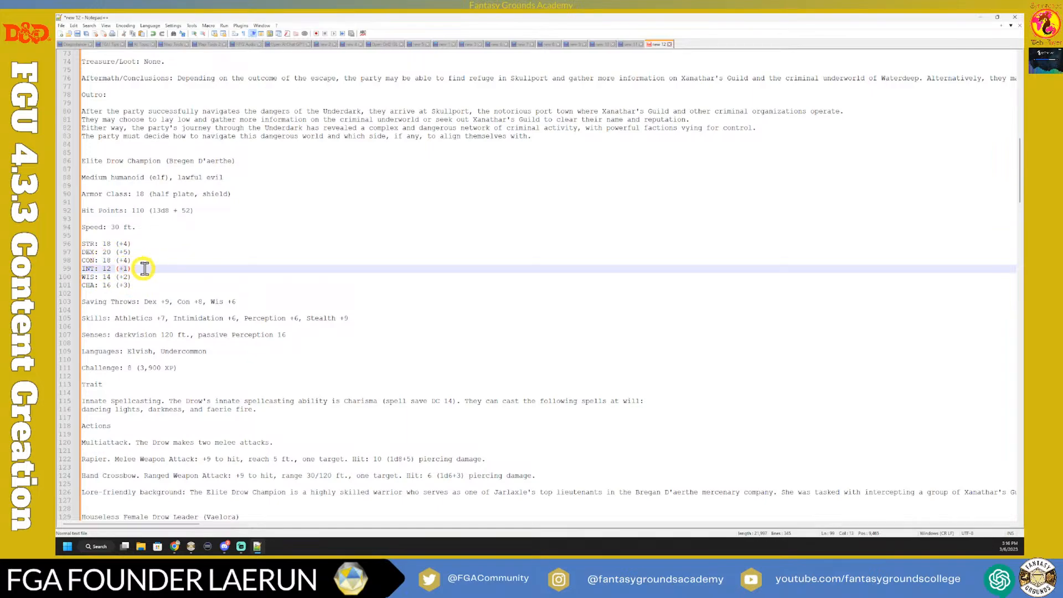
left_click(637, 45)
left_click(149, 160)
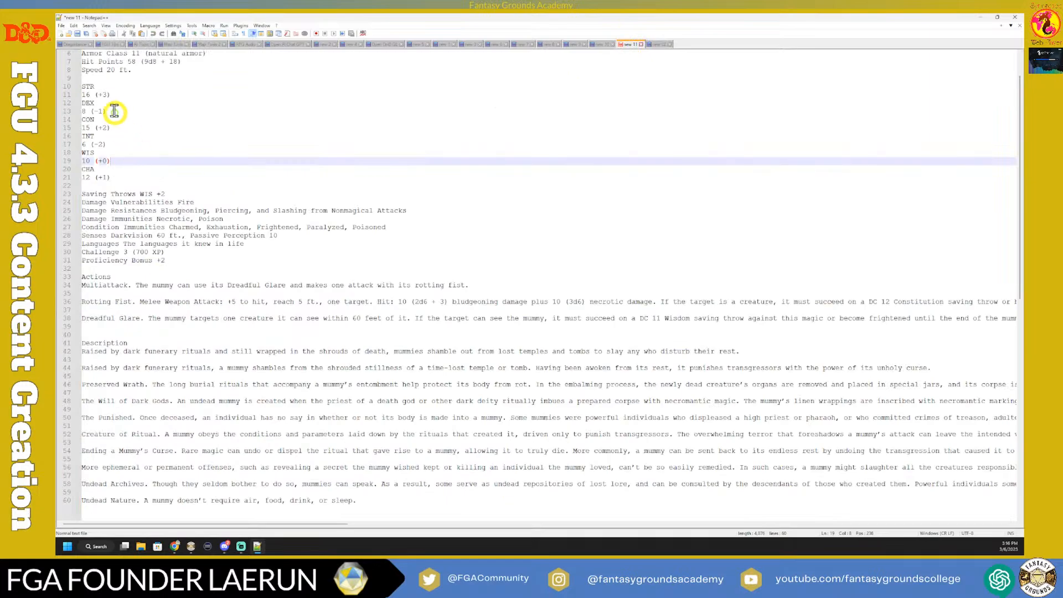
left_click(609, 44)
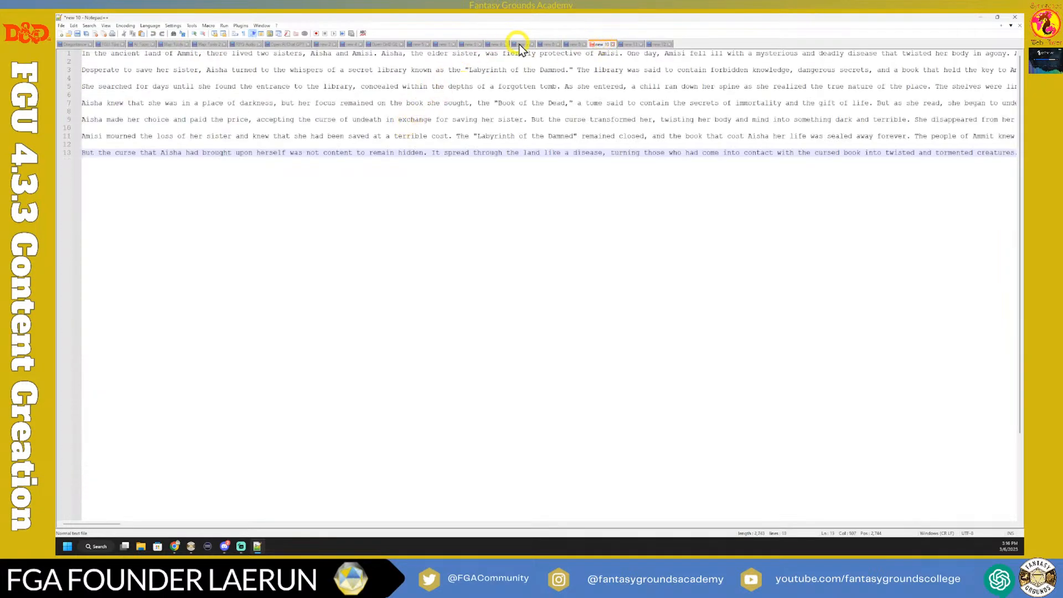
left_click(573, 45)
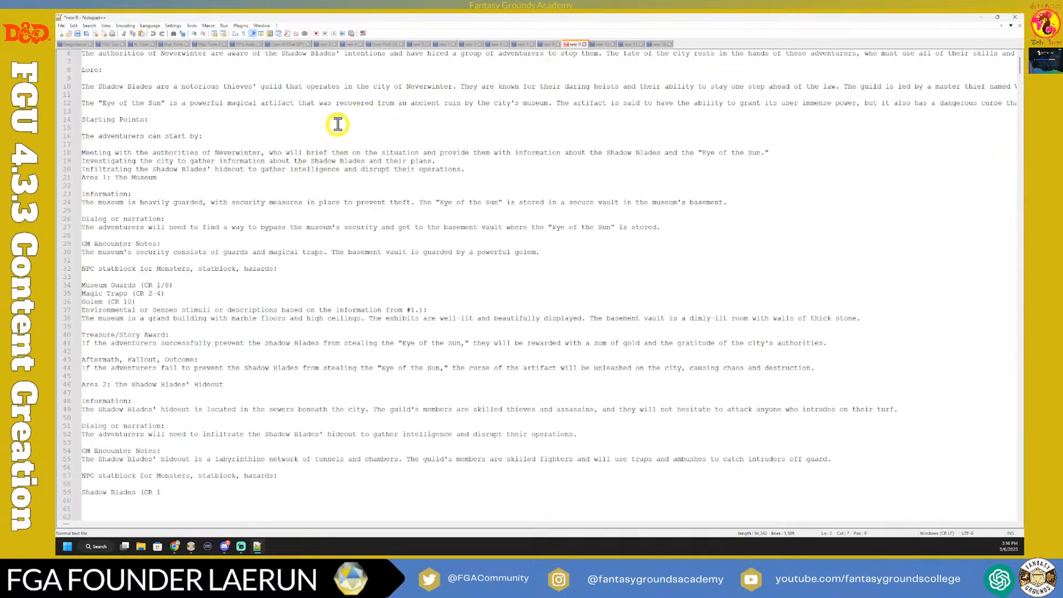
left_click(544, 45)
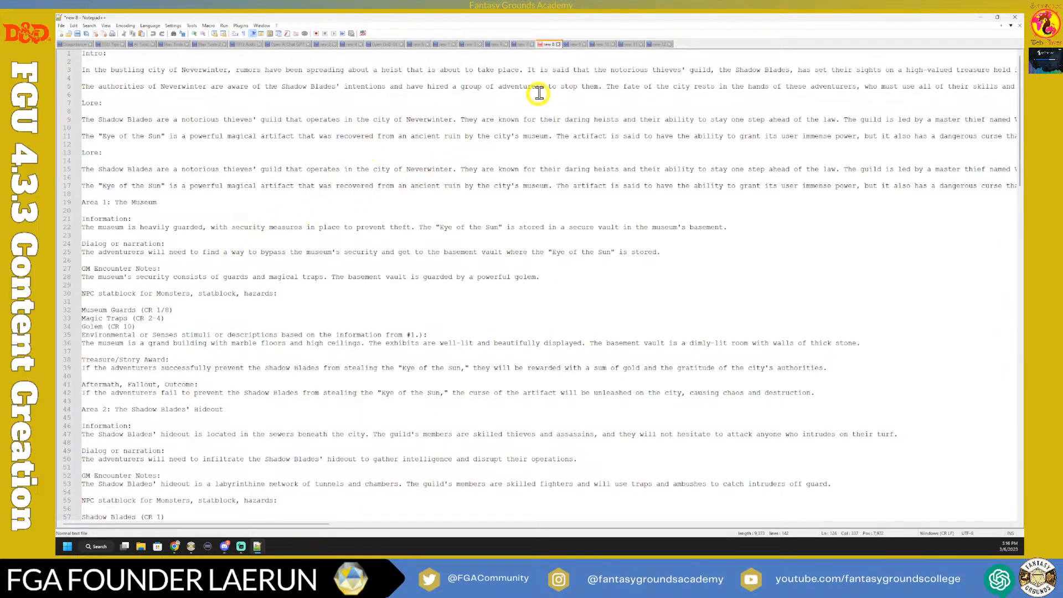
left_click(523, 47)
left_click(492, 43)
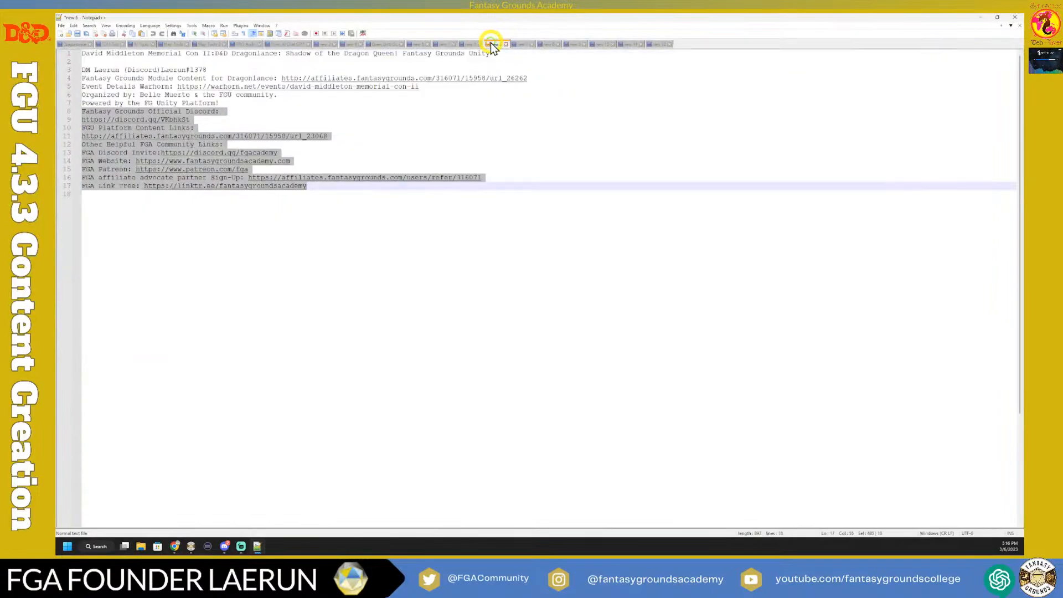
left_click(468, 44)
left_click(437, 43)
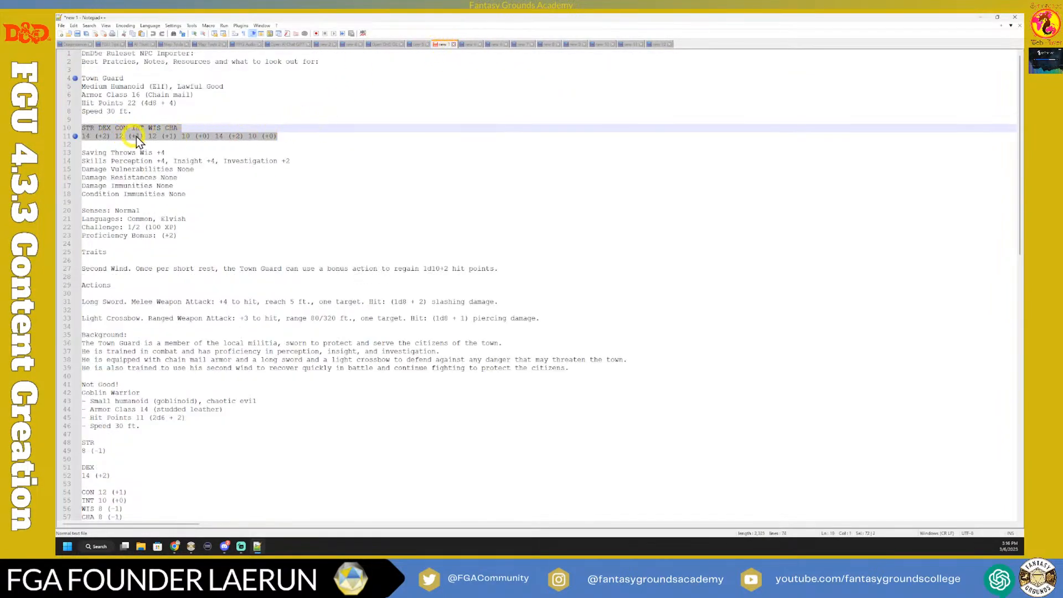
left_click_drag(304, 135, 88, 128)
right_click(148, 128)
left_click(168, 135)
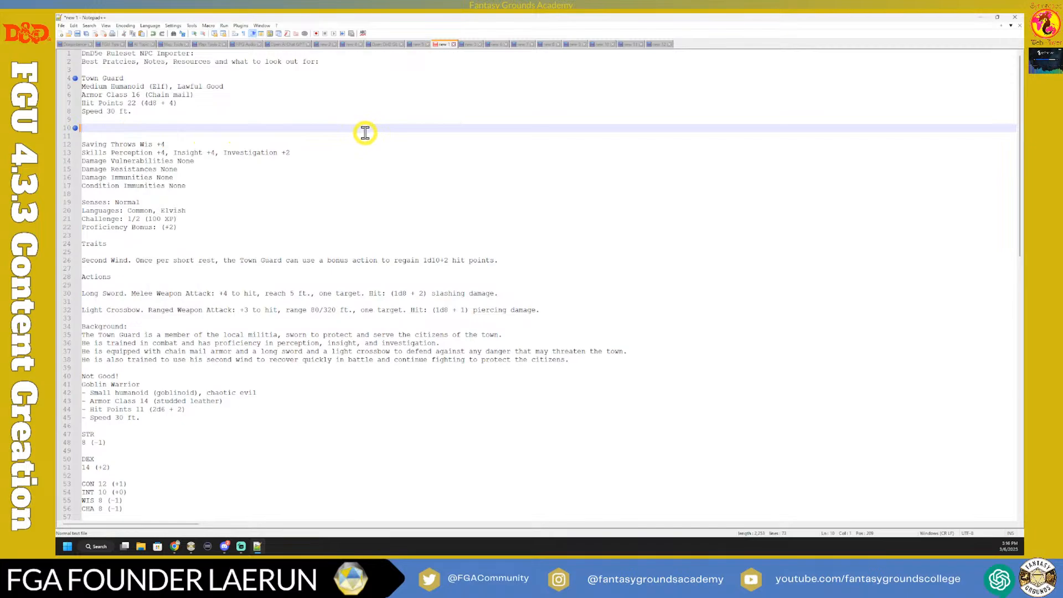
type("STR DEX CON INT WIS CHA 14 (+2) 12 (+1) 12 (+1) 10 (+0) 14 (+2) 10 (+0)")
Step: Copy the Town Guard's two ability score lines, the STR to CHA header and the values below it
left_click_drag(304, 135, 77, 128)
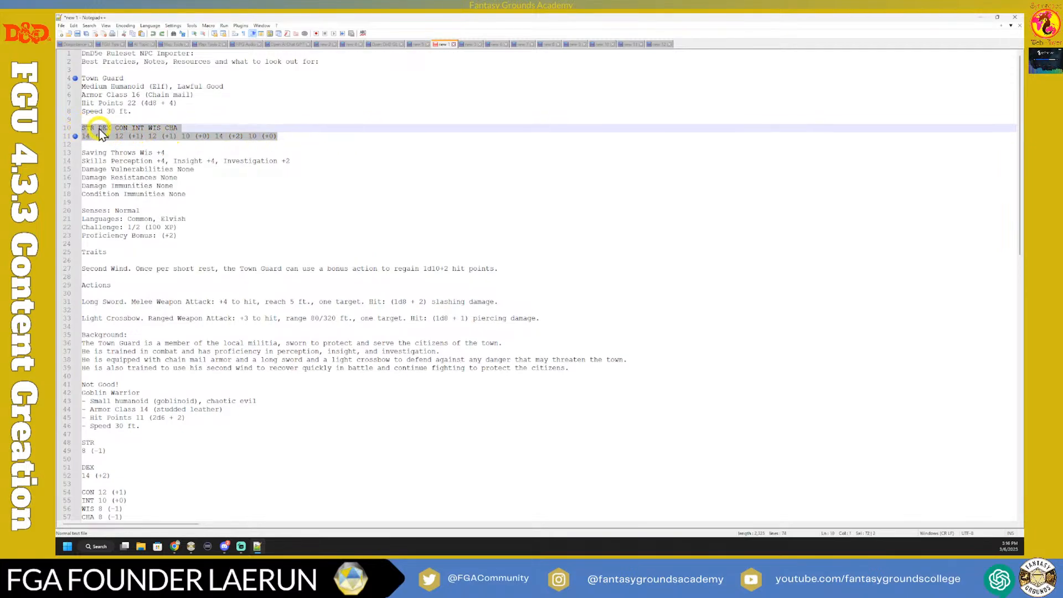
right_click(99, 129)
left_click(115, 142)
Step: Replace the Elite Drow Champion's six separate ability score lines with the copied two-line STR to CHA block
left_click(659, 45)
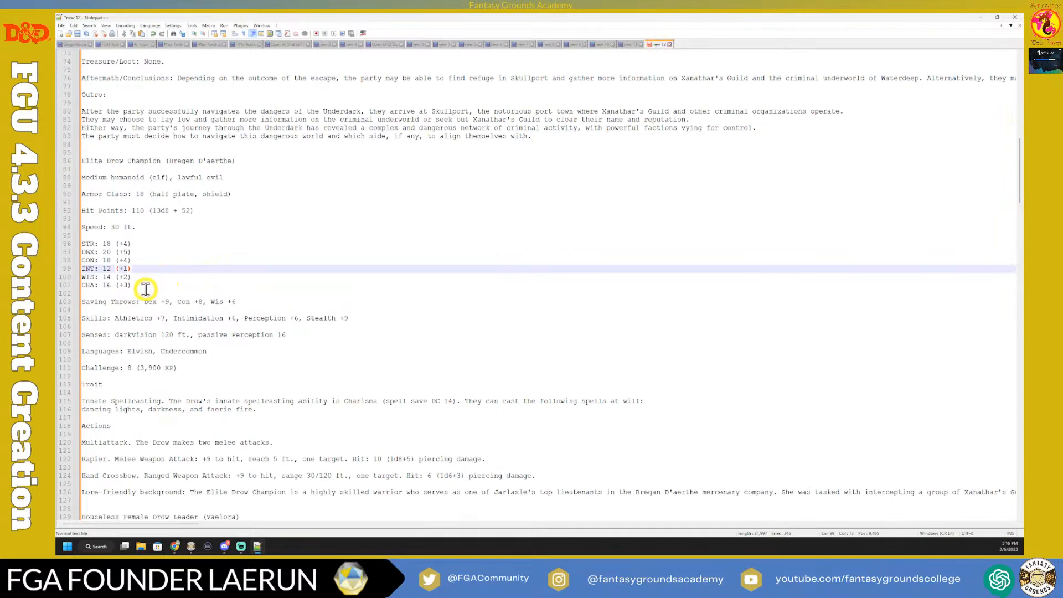
left_click_drag(138, 286, 85, 244)
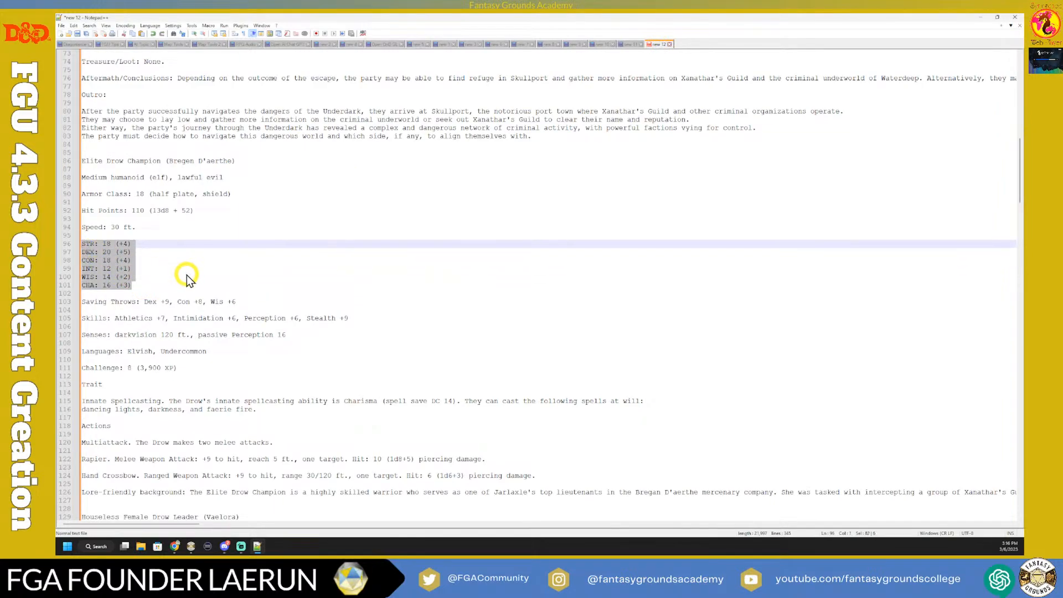
key("Delete")
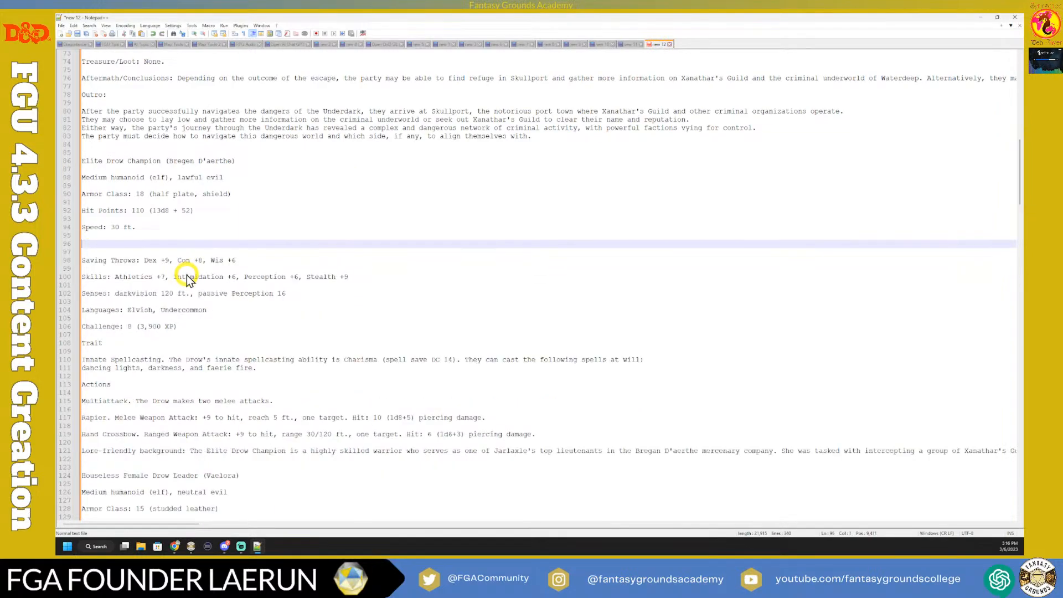
key("ctrl+v")
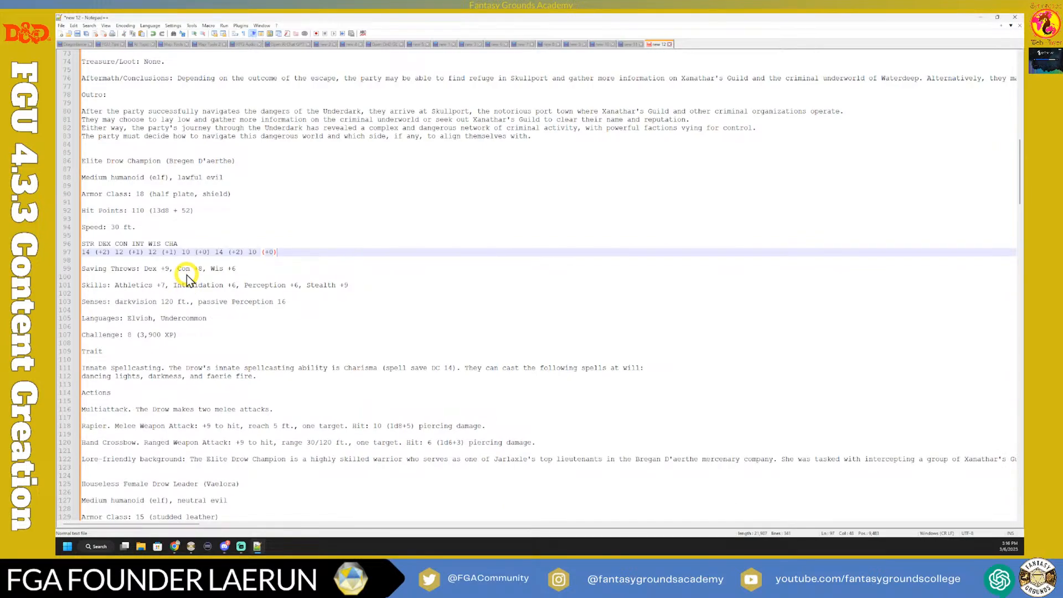
Step: Set the scores in the Elite Drow Champion's pasted values line to STR 15, DEX 19, INT 11, WIS 12 and CHA 13
left_click(91, 254)
type("5")
left_click(121, 258)
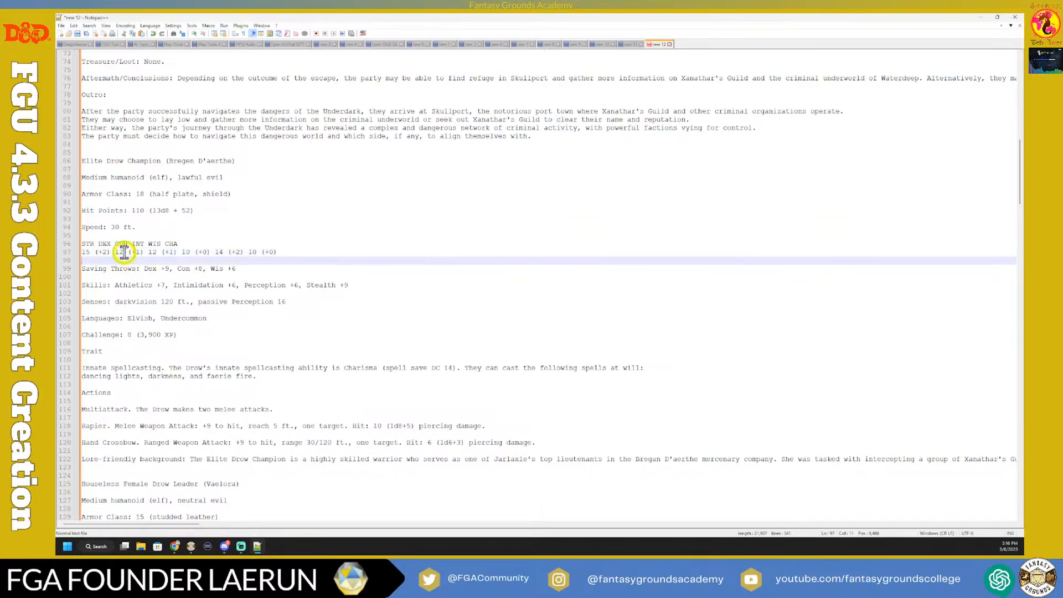
double_click(120, 252)
type("1")
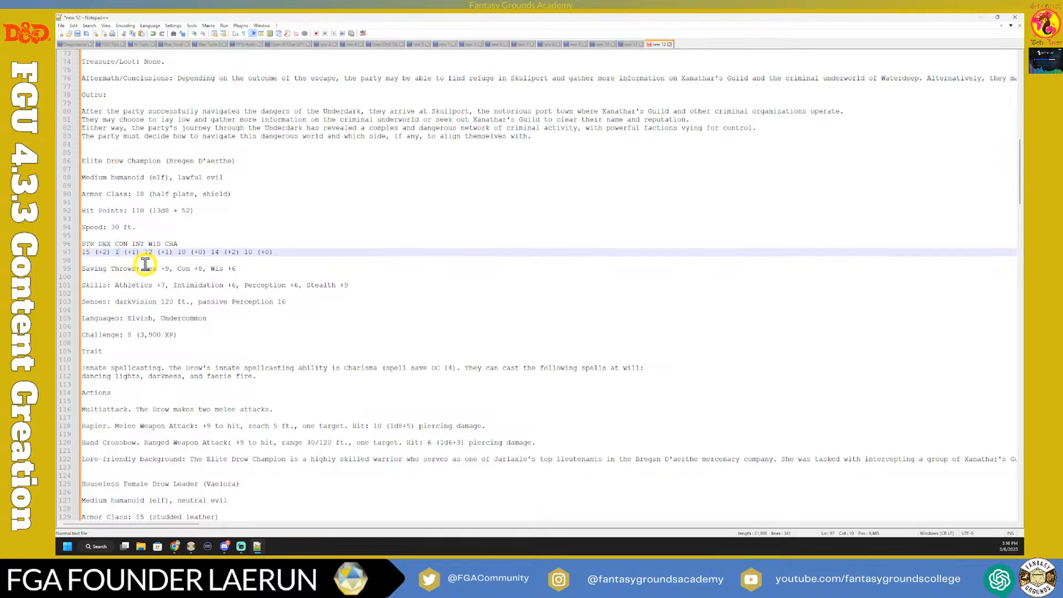
type("9")
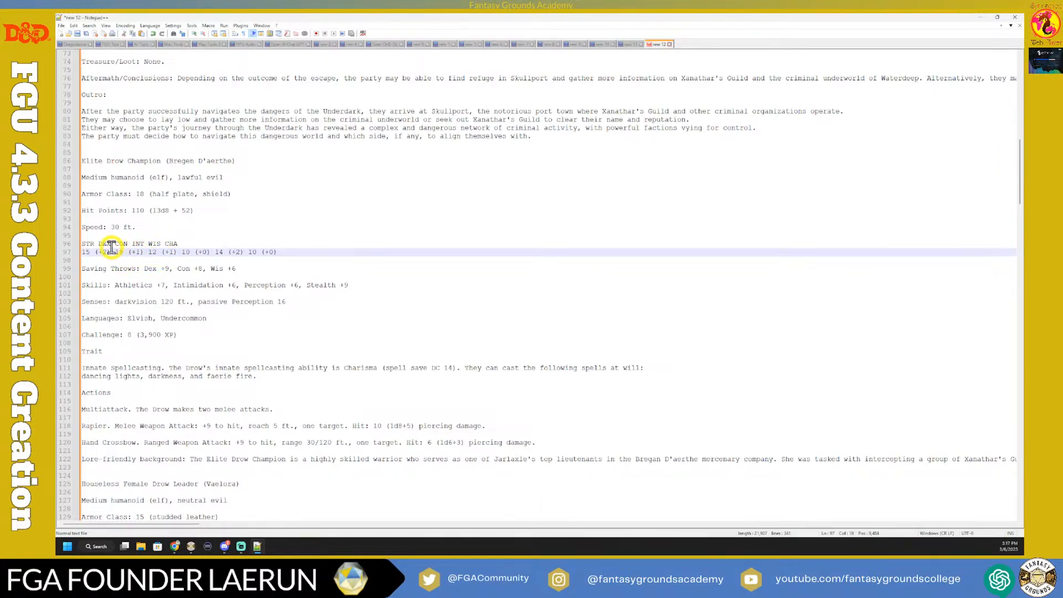
double_click(187, 252)
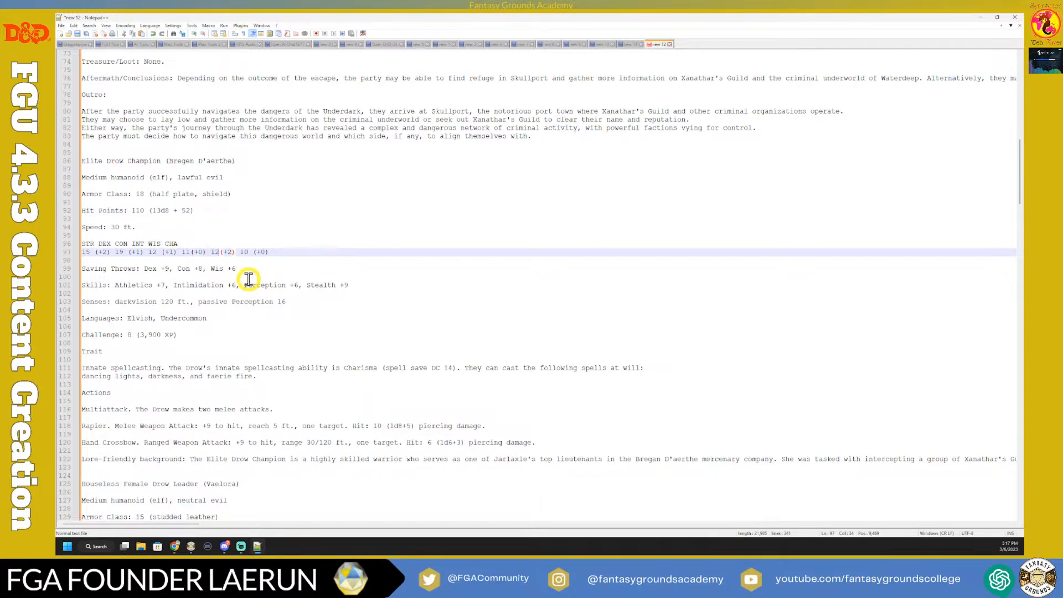
left_click_drag(251, 253, 241, 251)
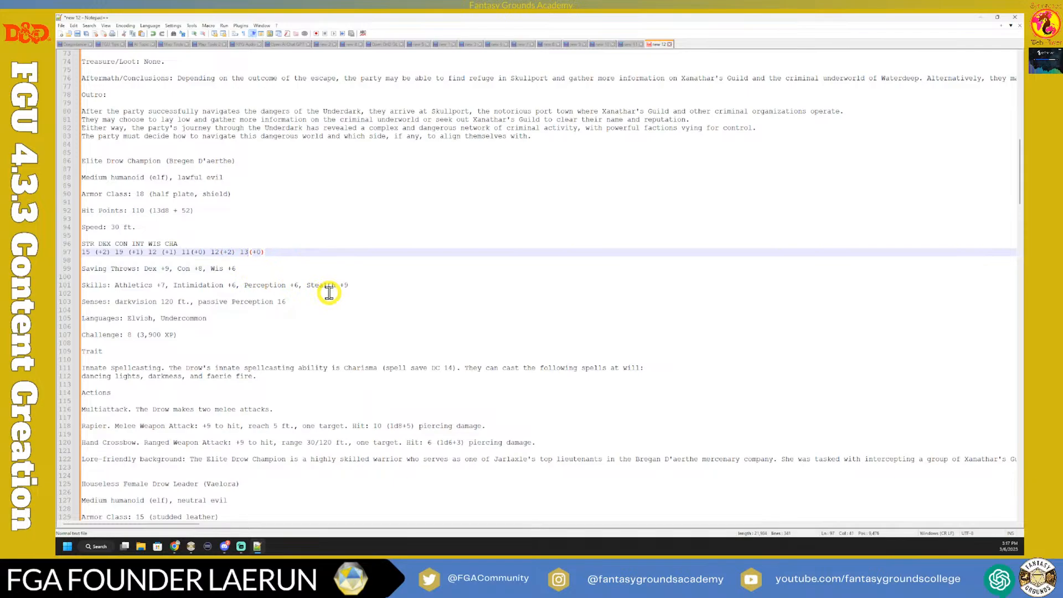
Step: Copy the Elite Drow Champion stat block from its name through the Hand Crossbow action, leaving out the lore-friendly background
left_click(301, 276)
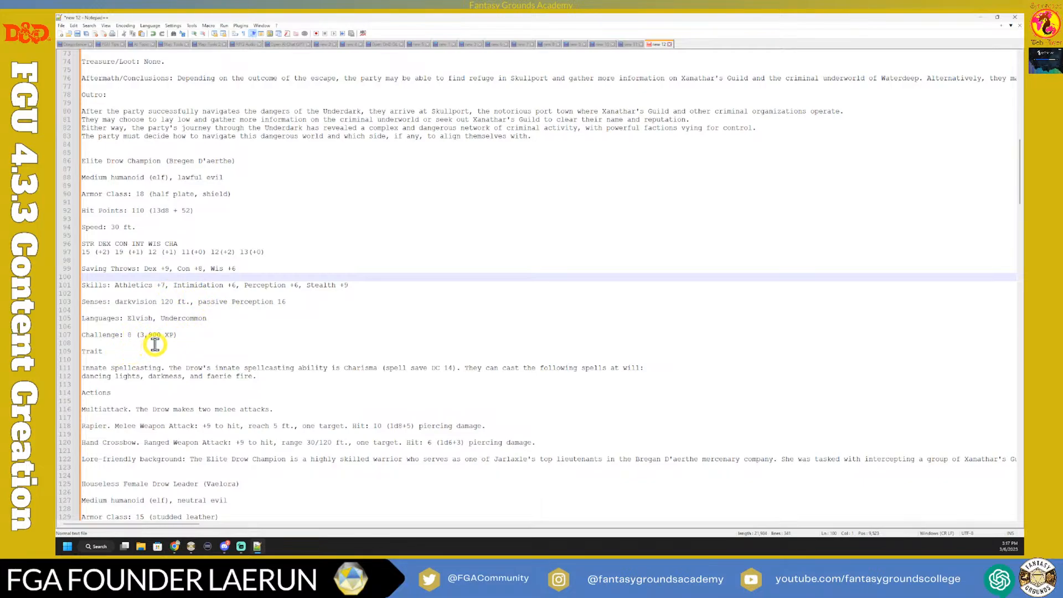
scroll(155, 345, "down", 5)
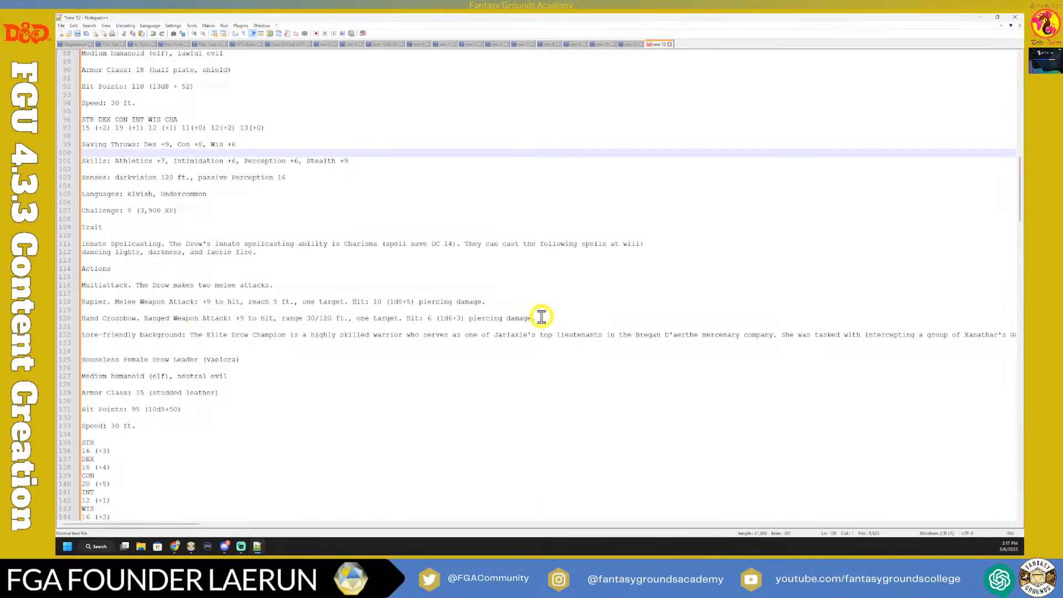
left_click_drag(538, 317, 96, 383)
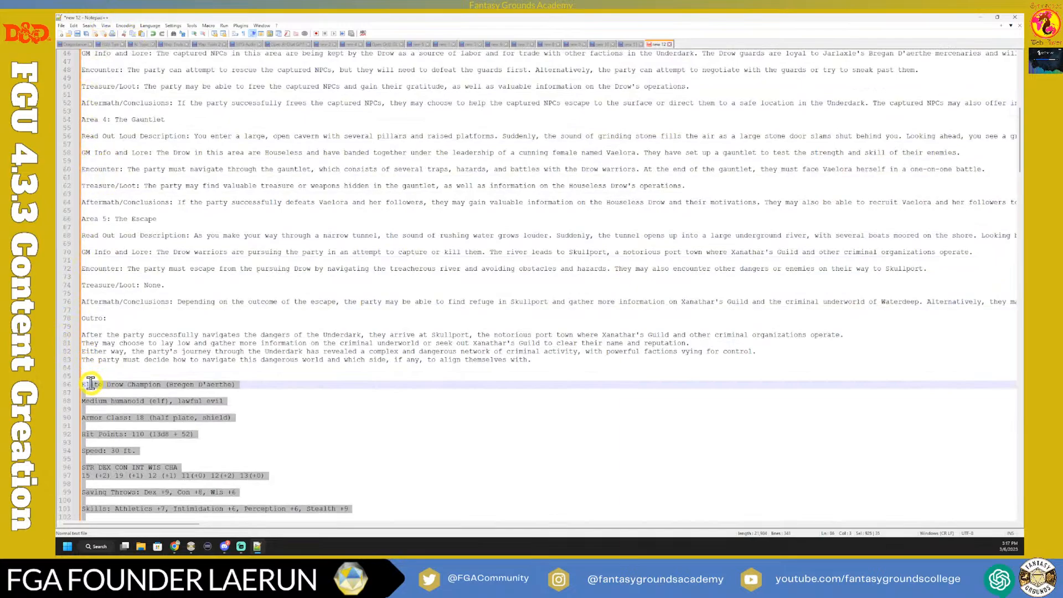
right_click(178, 377)
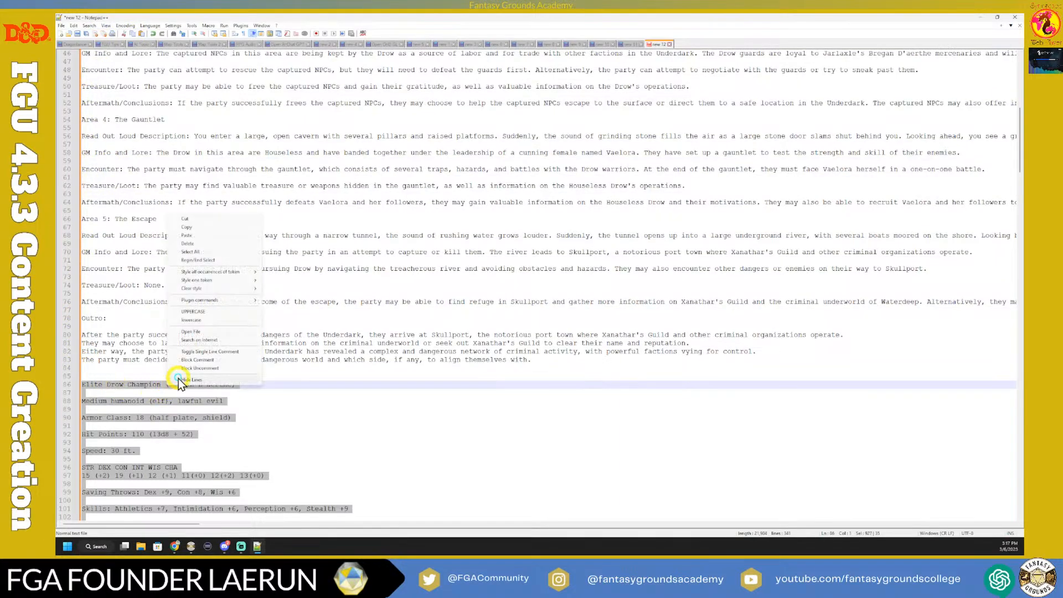
left_click(190, 229)
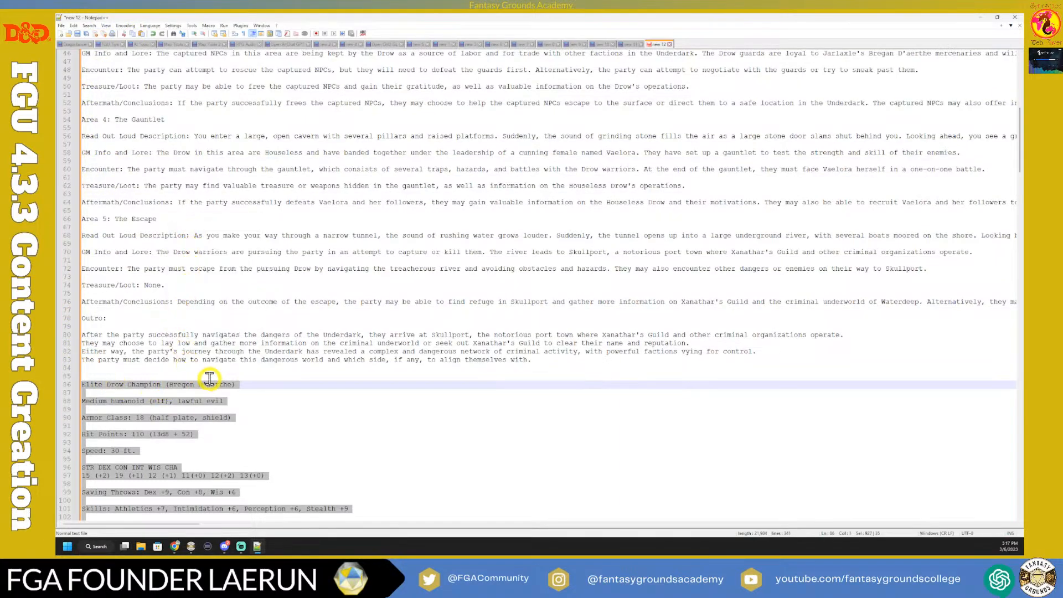
scroll(225, 441, "down", 3)
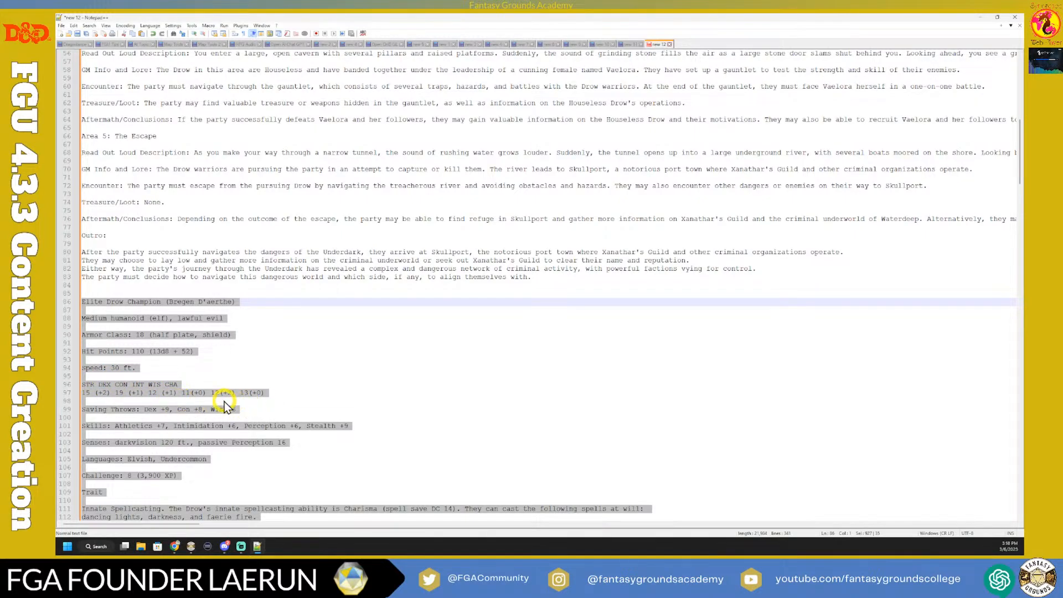
right_click(197, 397)
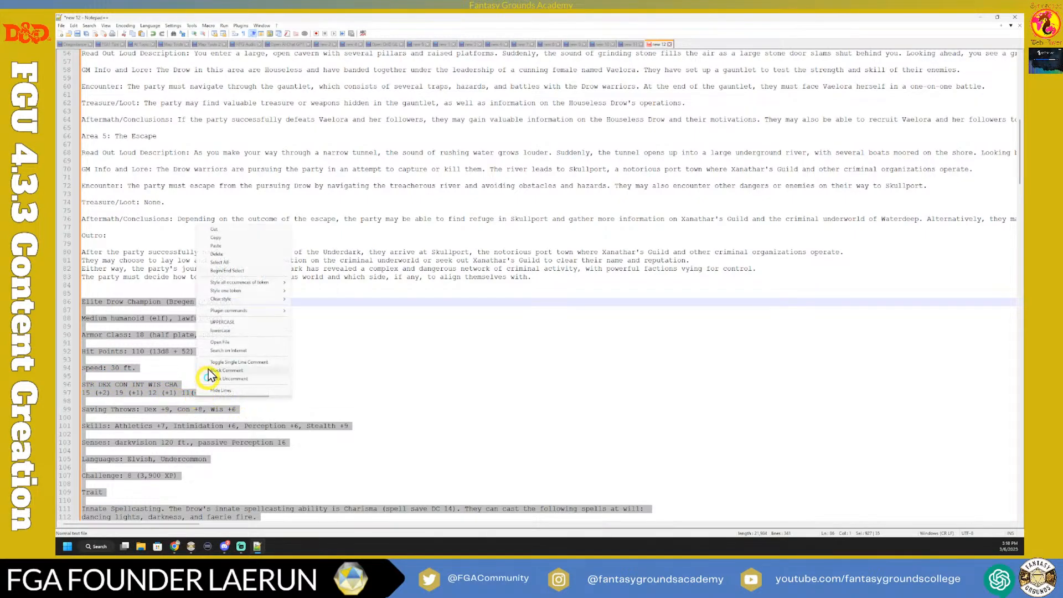
left_click(224, 238)
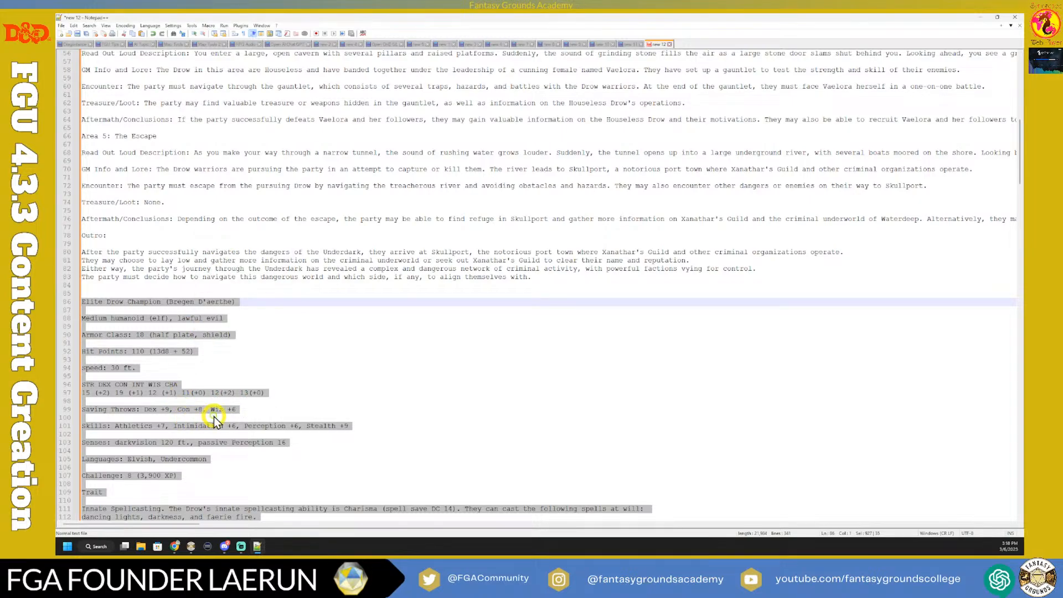
Step: Switch to Fantasy Grounds and paste the copied stat block into the NPC import window's empty stat block area
left_click(188, 549)
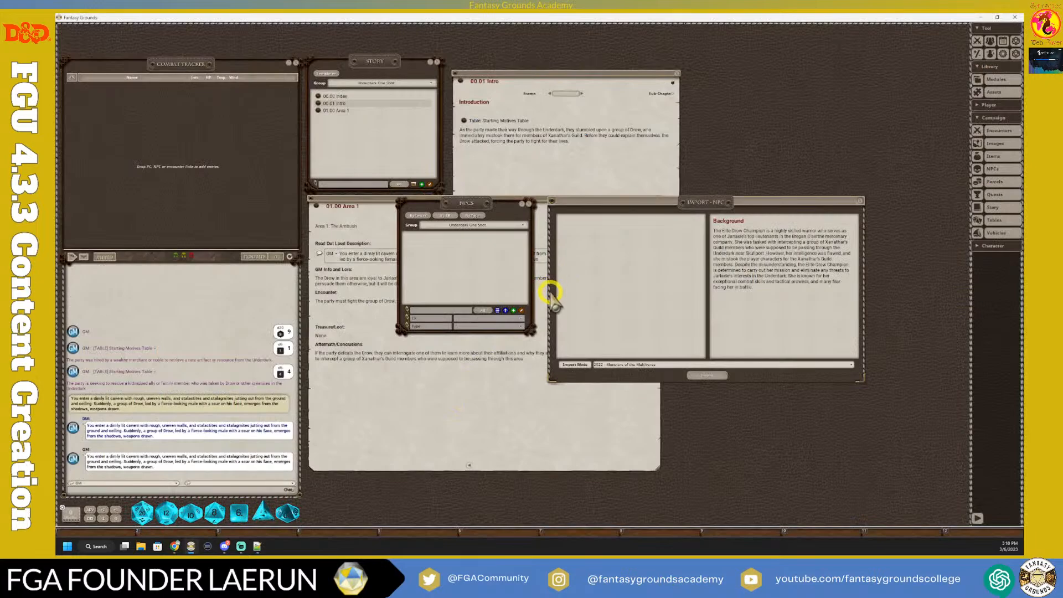
left_click(580, 325)
key("ctrl+v")
scroll(584, 325, "up", 2)
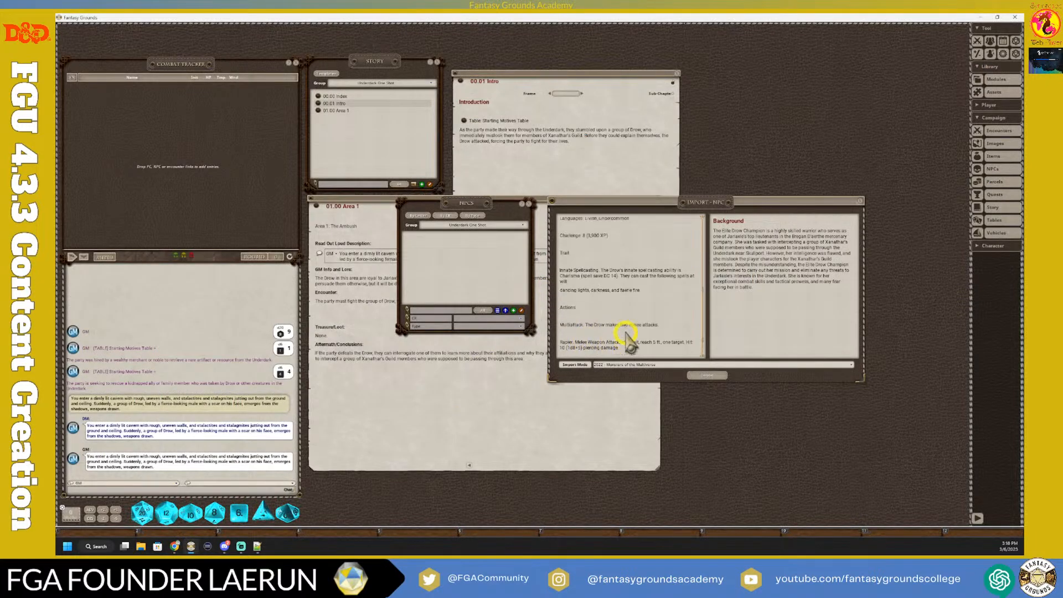
scroll(610, 307, "up", 8)
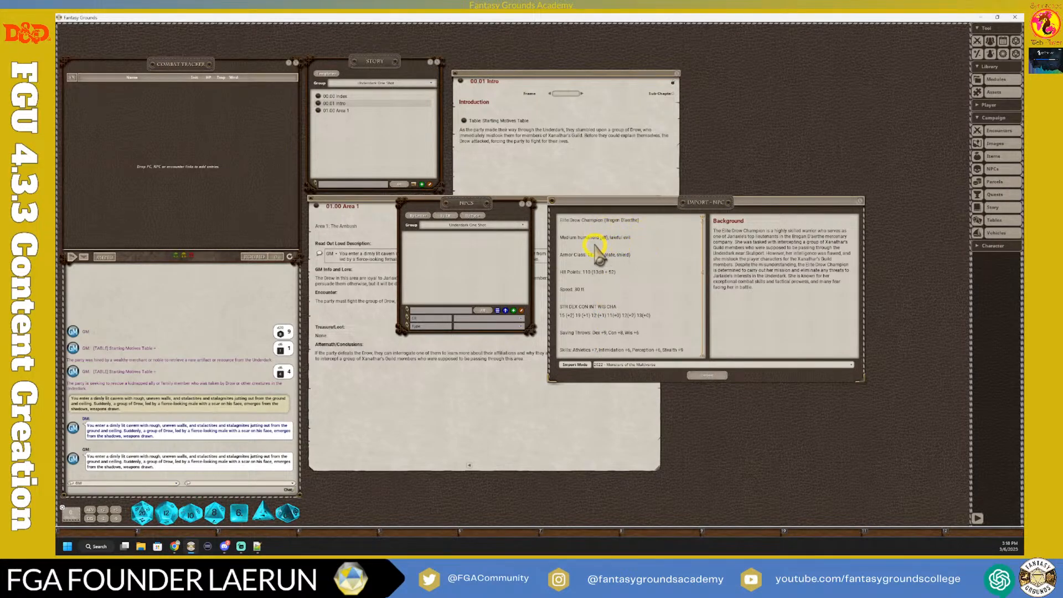
Step: Strip the extra blank lines from the pasted stat block and check the cleaned text through its actions
right_click(594, 247)
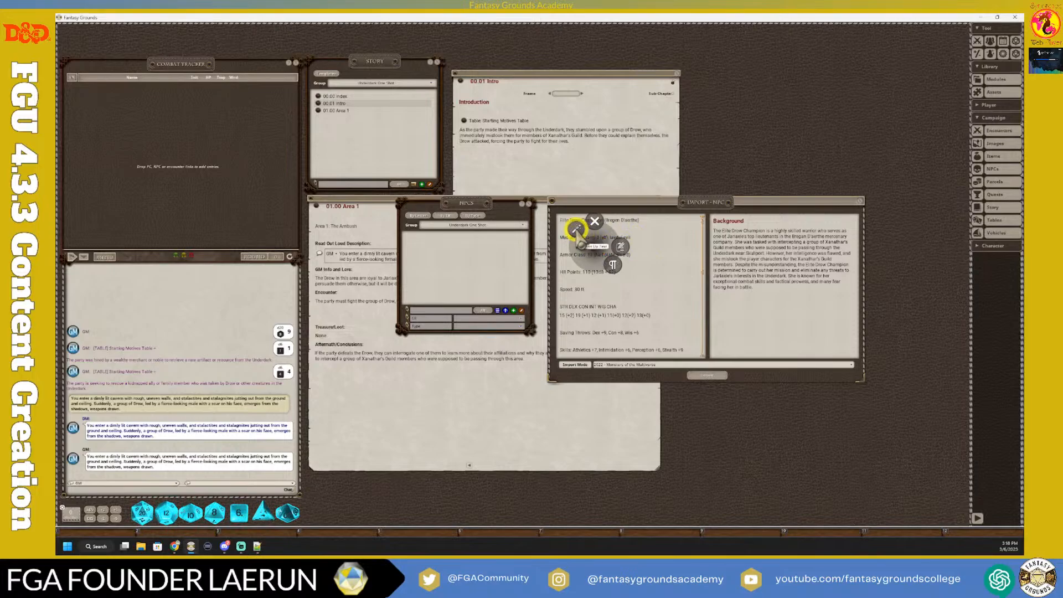
left_click(576, 228)
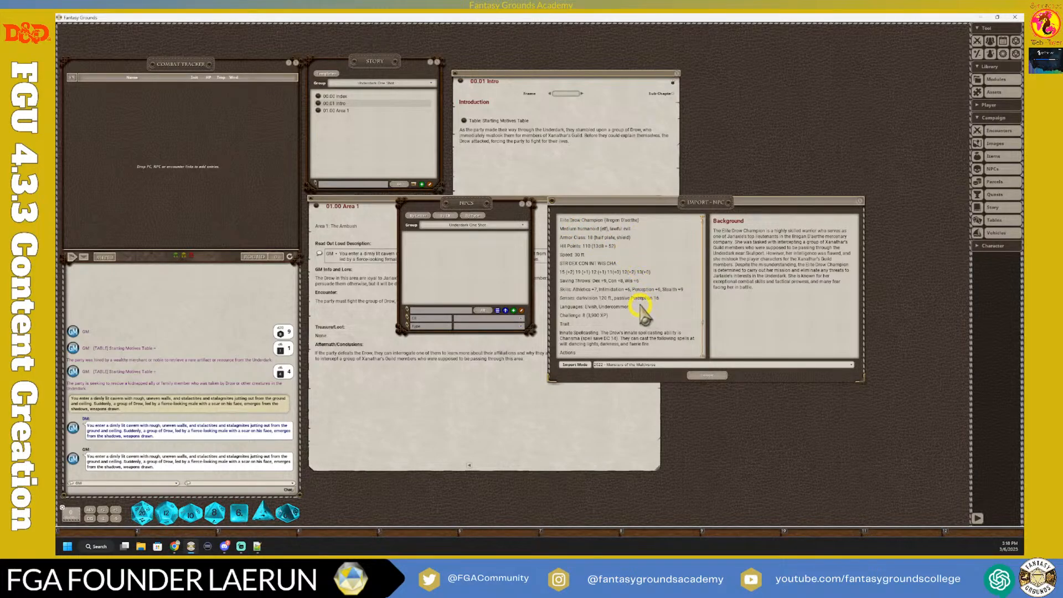
scroll(637, 311, "down", 4)
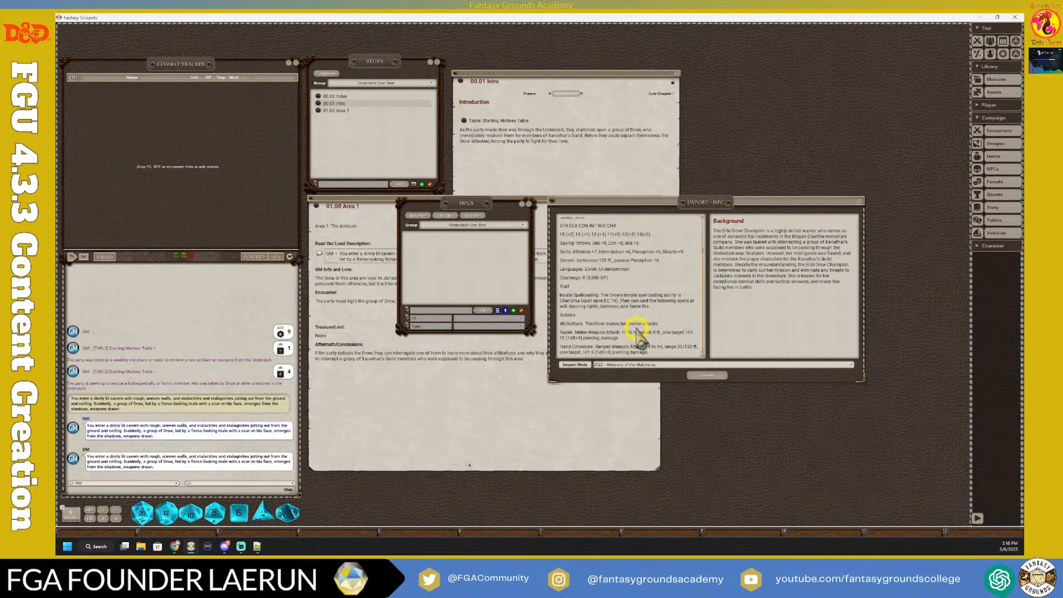
Step: Import the Elite Drow Champion as an NPC and enlarge its sheet to show all sections down to Spells
left_click(710, 376)
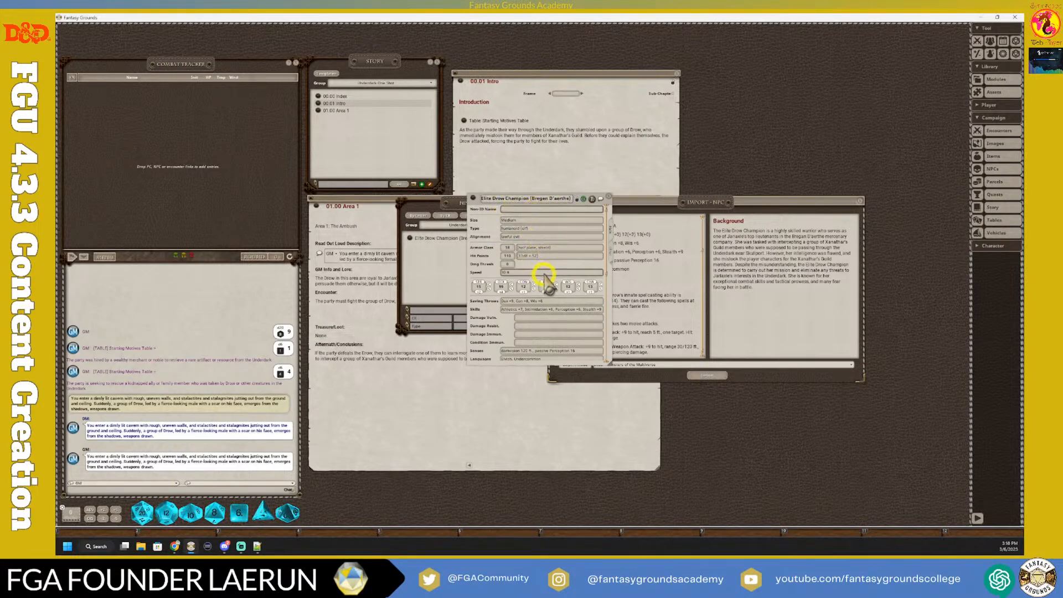
scroll(551, 280, "down", 2)
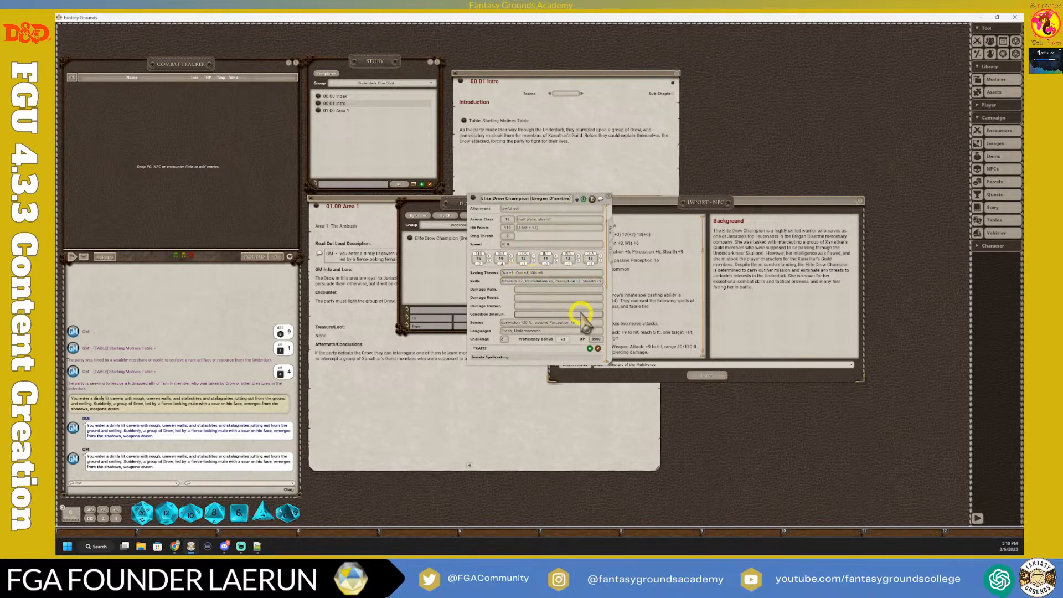
left_click_drag(610, 364, 685, 507)
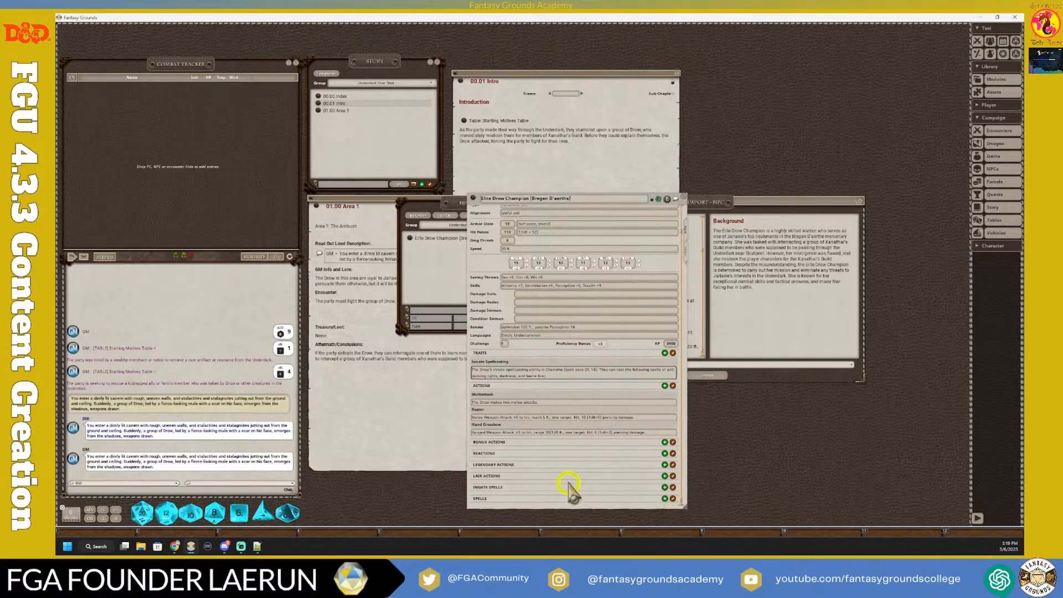
Step: Add an Innate Spells entry named "Innate Spellcasting" and fill in its description with the text copied from the matching trait
left_click(664, 488)
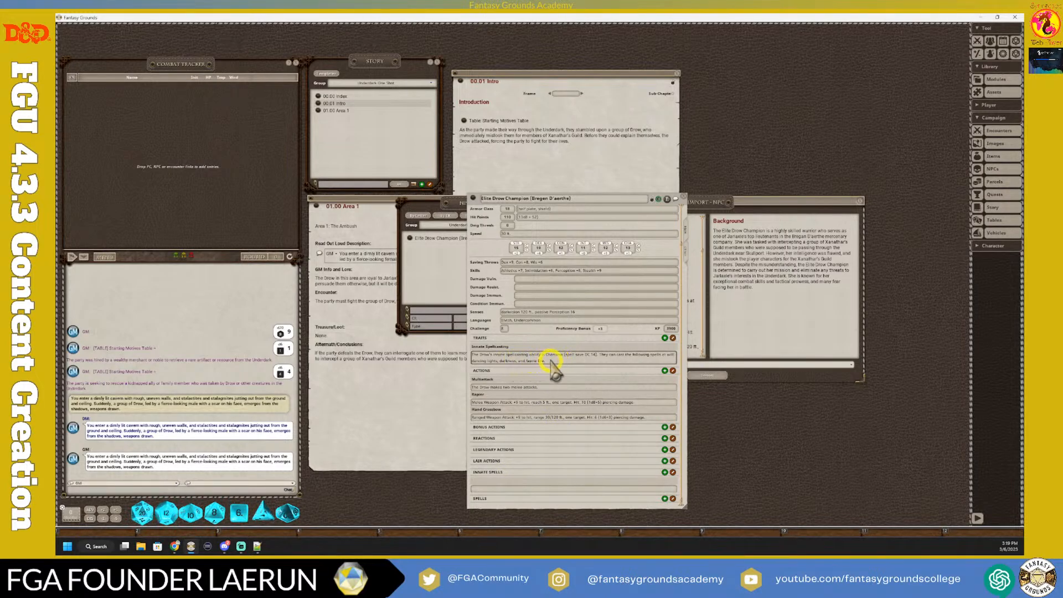
left_click(504, 348)
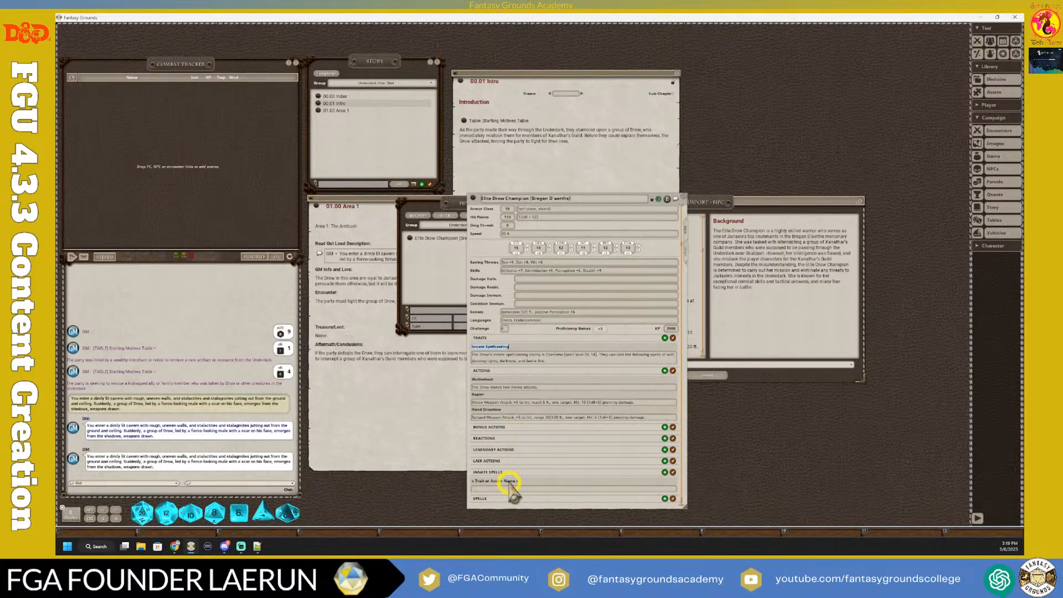
left_click(487, 481)
type("Innate Spellcasting")
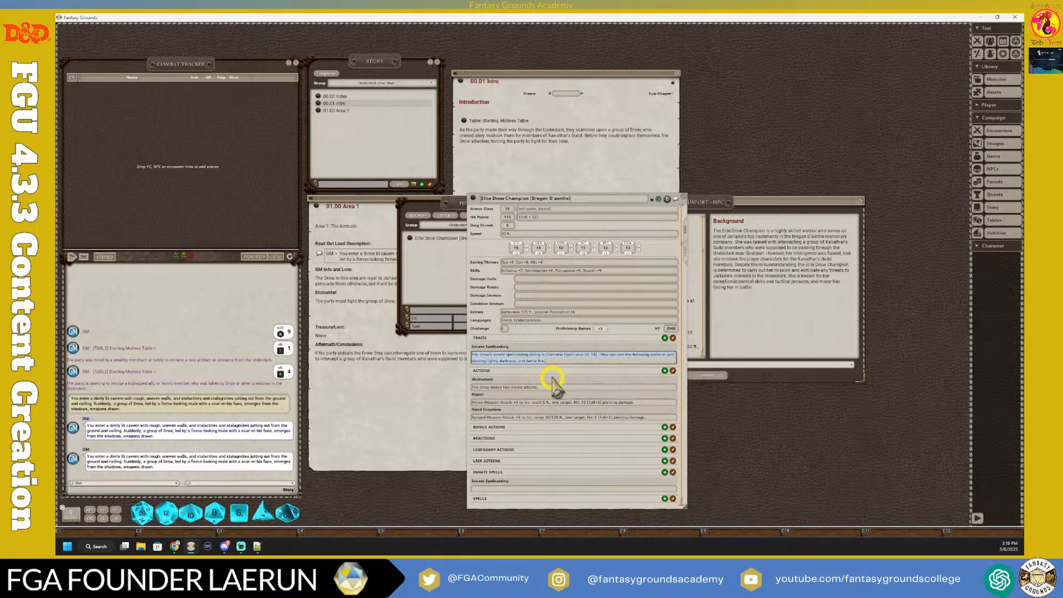
left_click(491, 489)
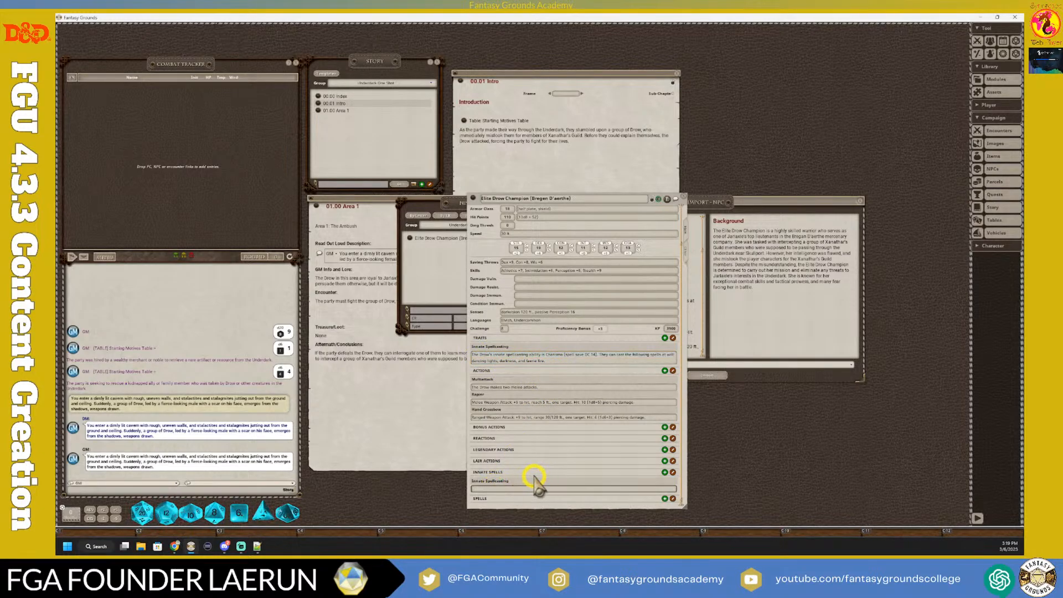
type("The Drow's innate spellcasting ability is Charisma (spell save DC 14). They can cast the following spells at will: dancing lights, darkness, and faerie fire.")
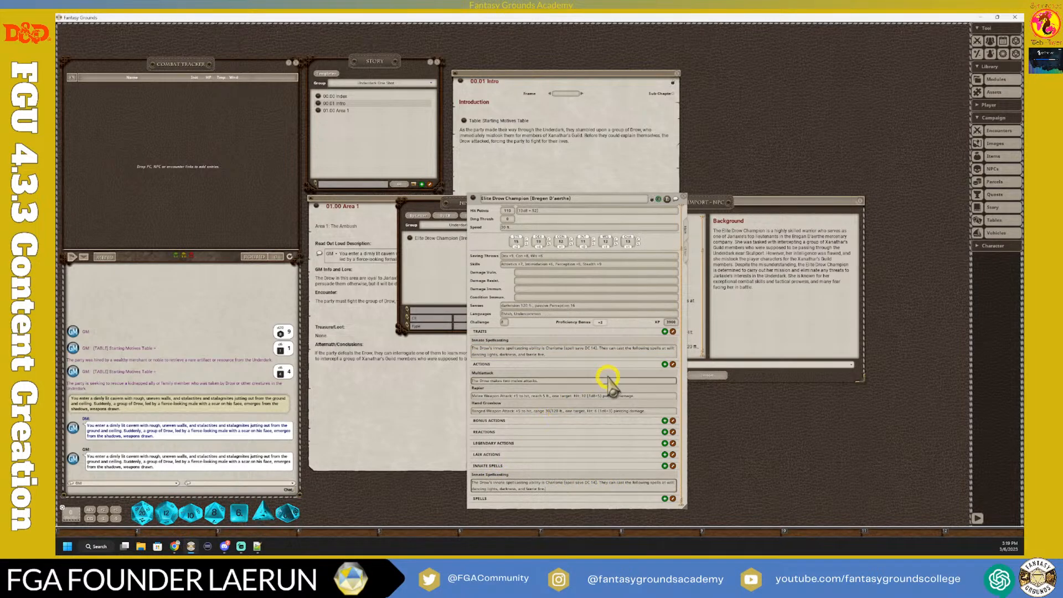
Step: Delete the duplicate Innate Spellcasting trait, lock the champion's sheet and move it clear of the NPC import window
left_click(672, 333)
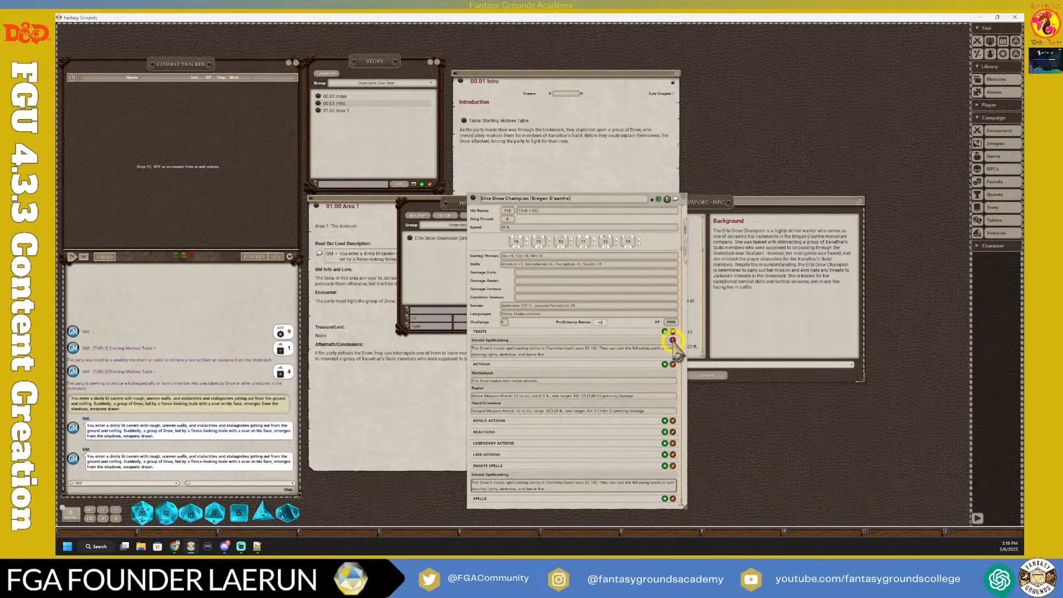
left_click(673, 342)
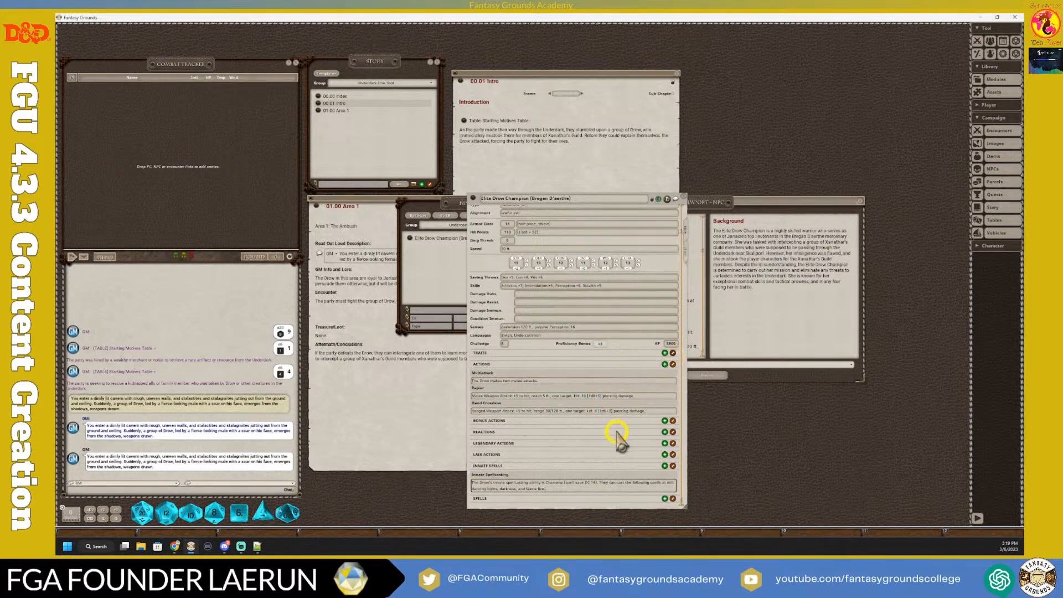
left_click(653, 200)
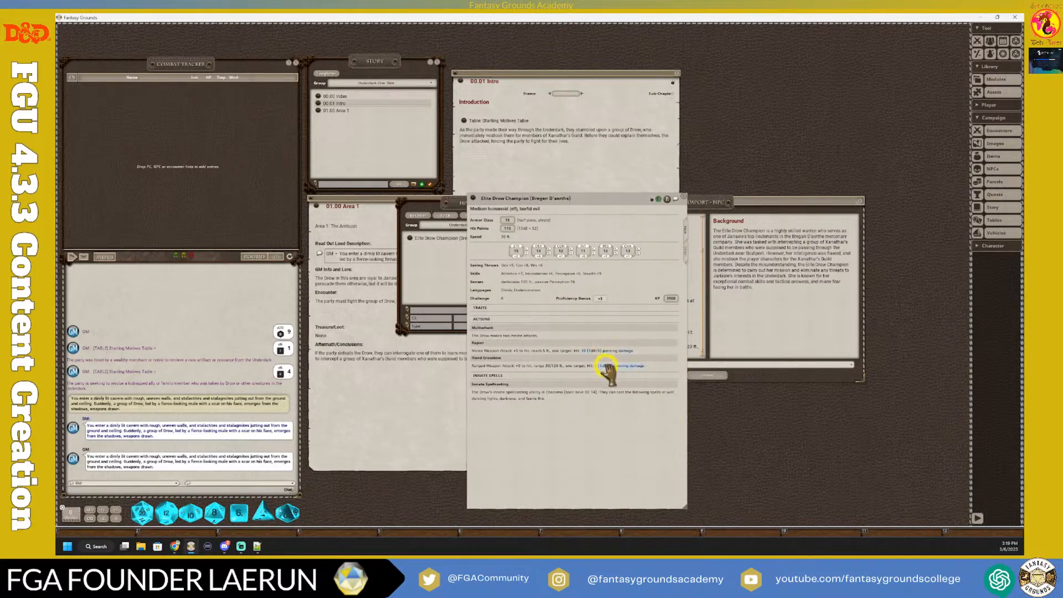
left_click_drag(564, 200, 421, 82)
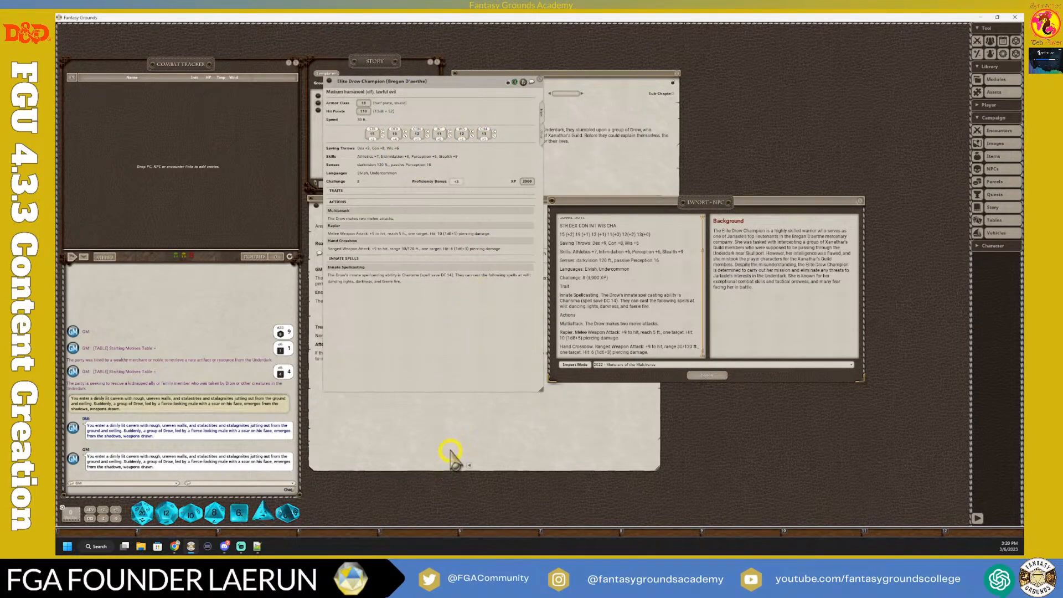
Step: Unlock the champion's sheet, review the Hand Crossbow and Innate Spellcasting descriptions, and lock it again
left_click(507, 83)
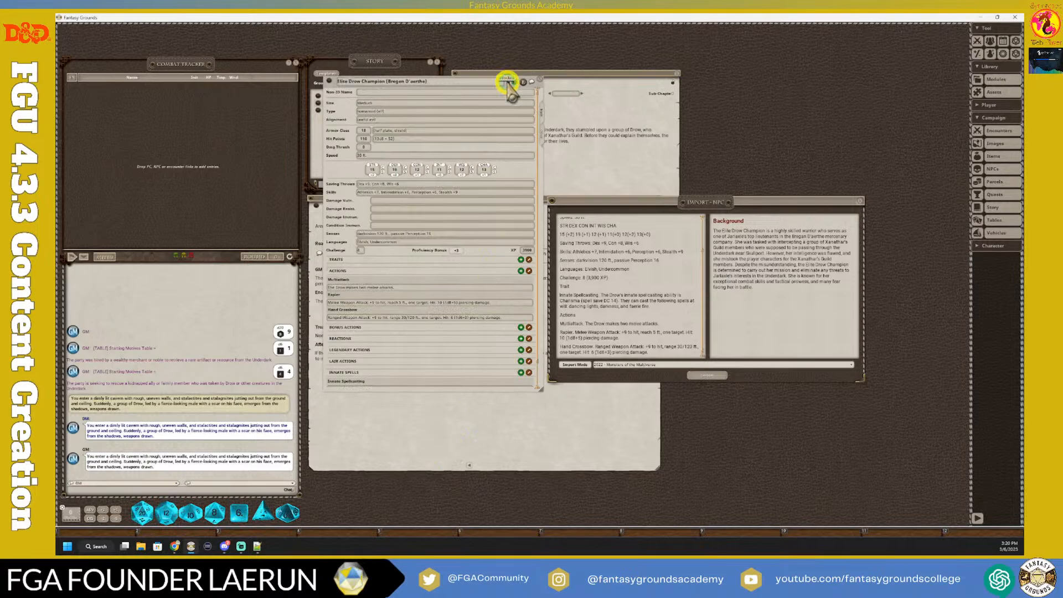
right_click(509, 316)
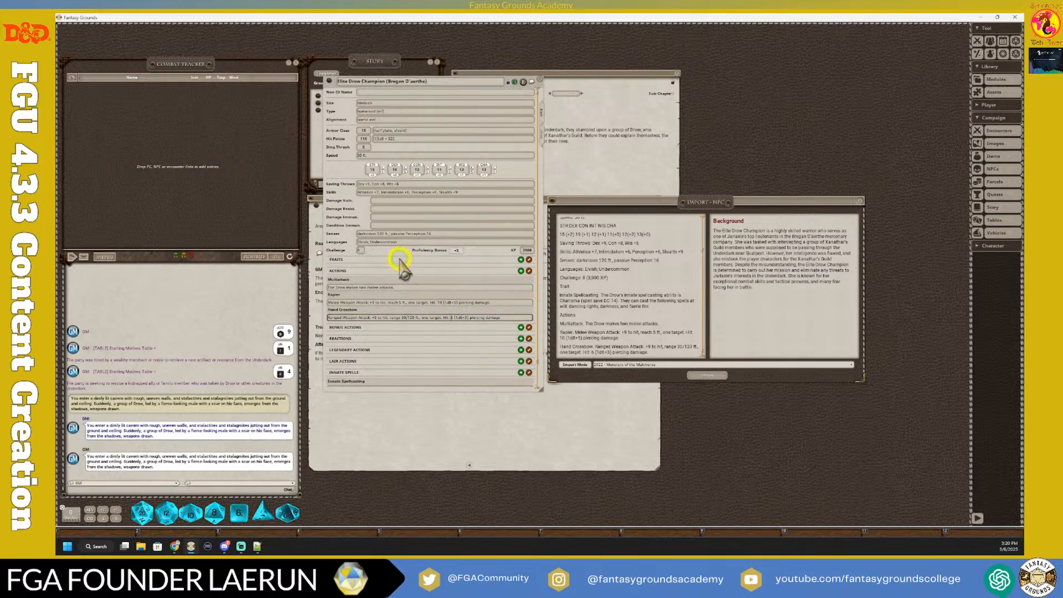
scroll(437, 338, "down", 1)
scroll(437, 338, "down", 2)
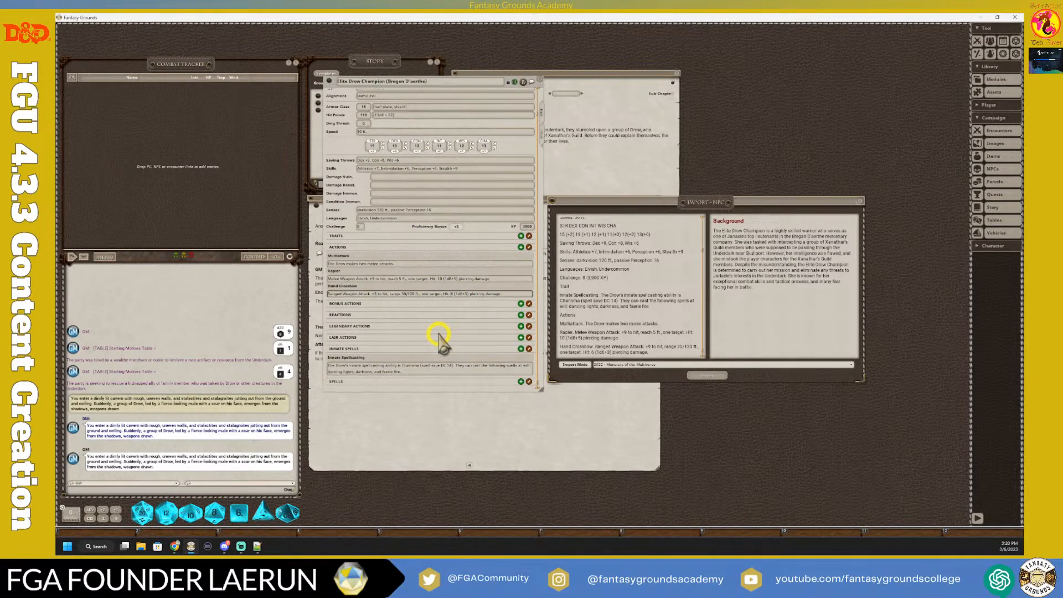
right_click(416, 372)
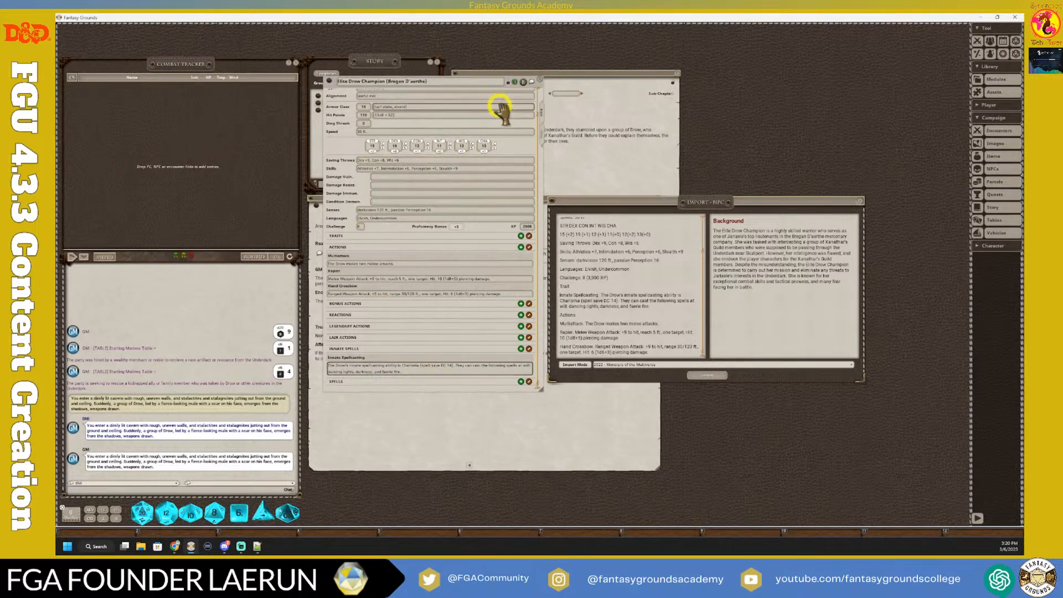
left_click(508, 82)
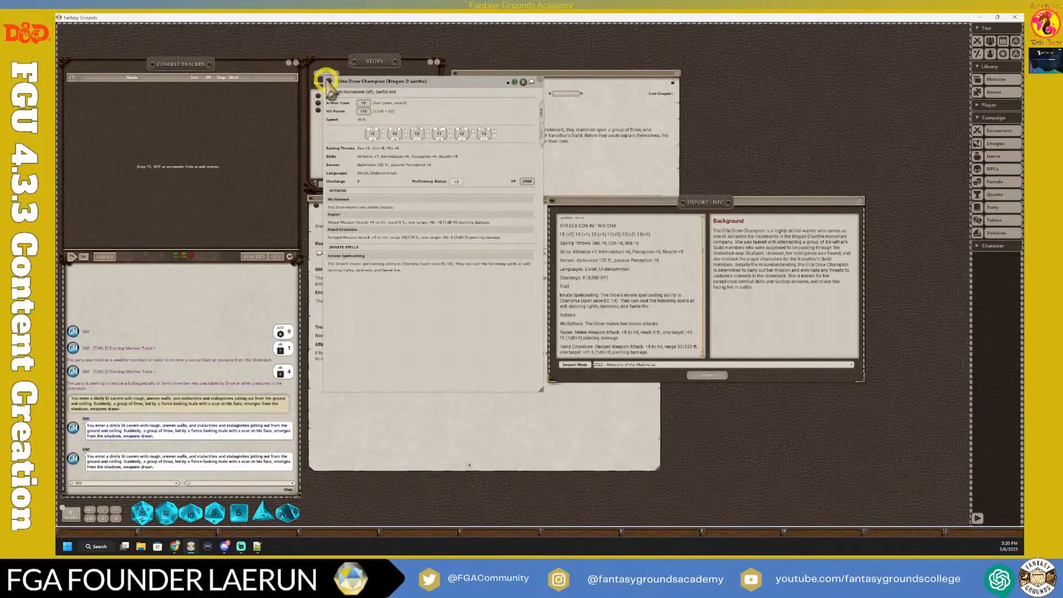
Step: Add the Elite Drow Champion to the combat tracker and check its Innate Spellcasting entry in the expanded actions
left_click_drag(331, 84, 183, 131)
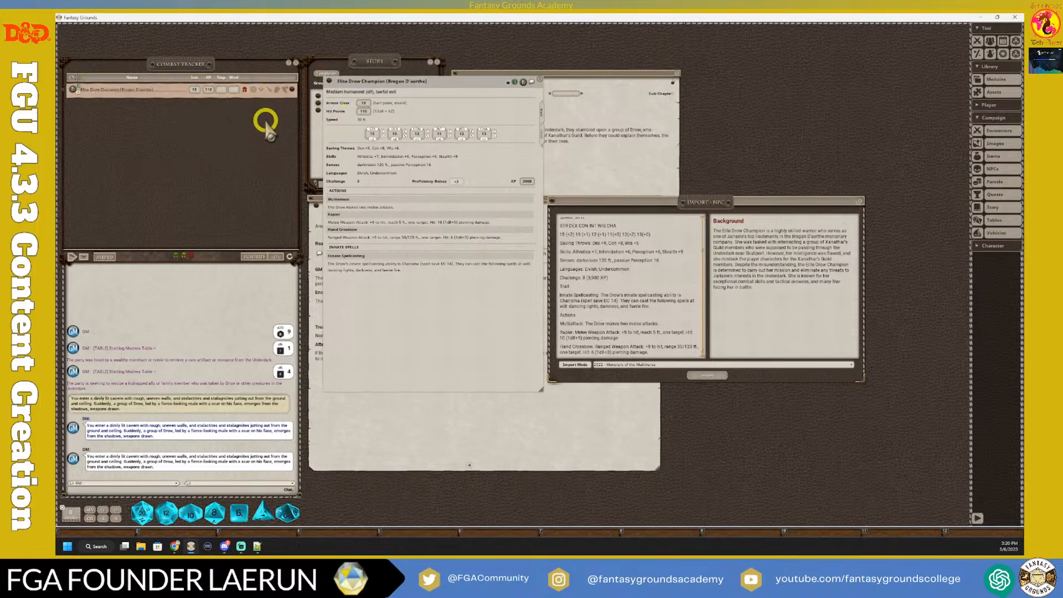
left_click(269, 90)
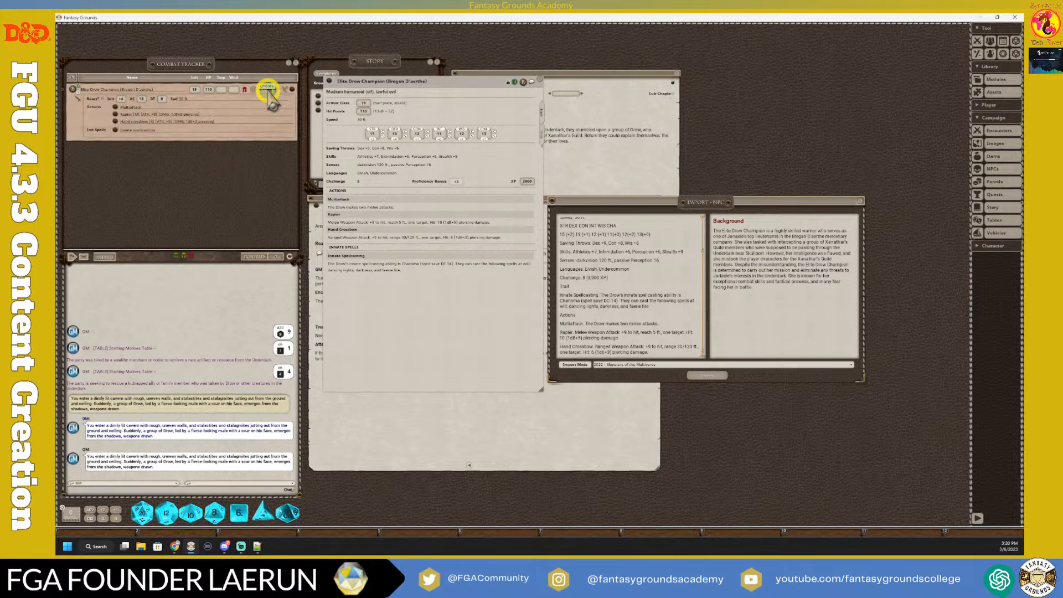
left_click(116, 131)
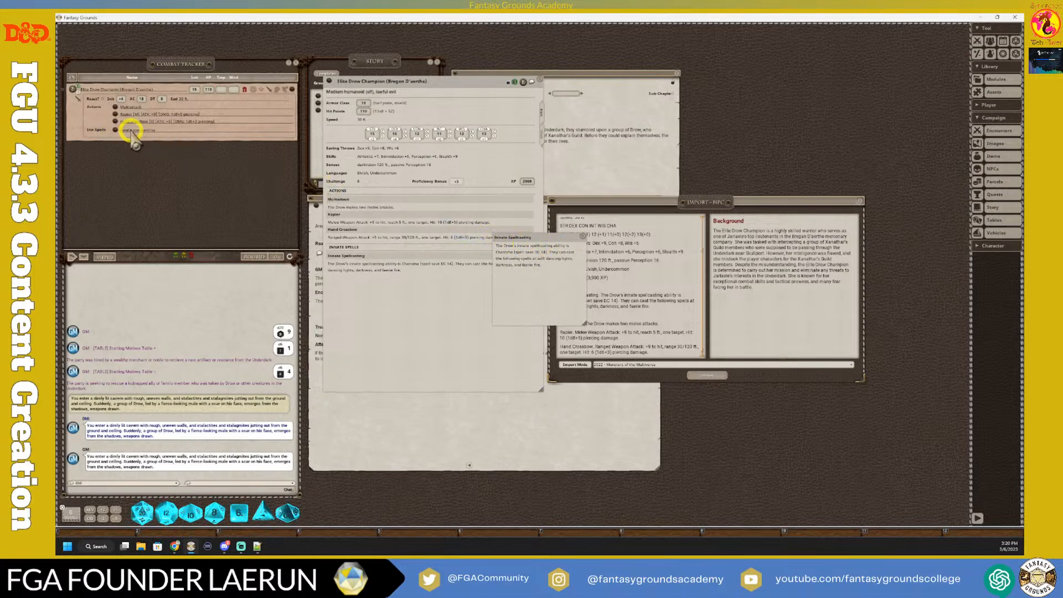
left_click(582, 236)
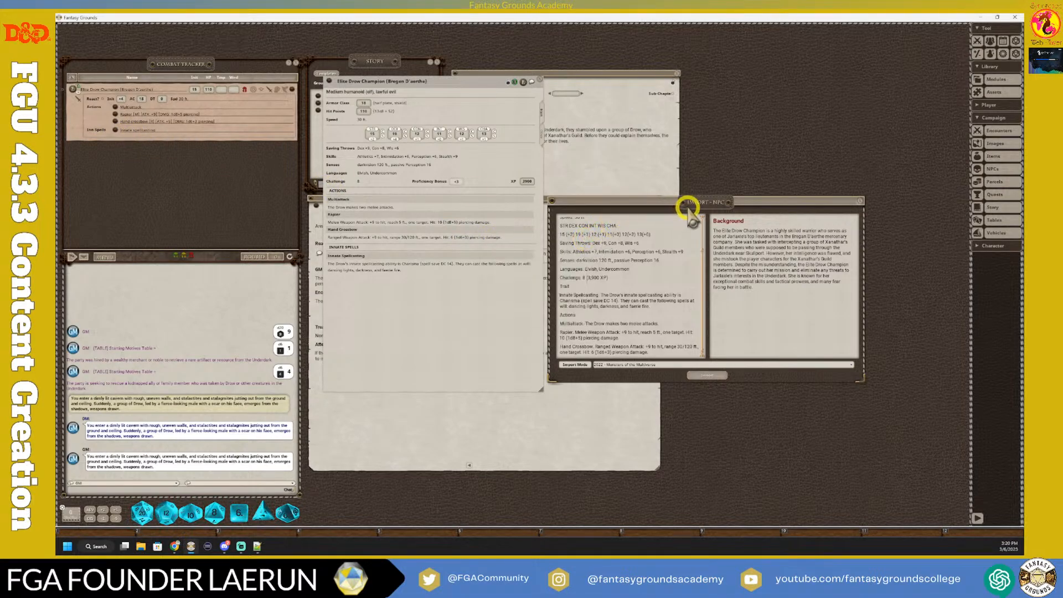
Step: Close the NPC import window, unlock the champion's sheet and add a trait containing the description copied from its Innate Spellcasting entry
left_click_drag(686, 206, 533, 198)
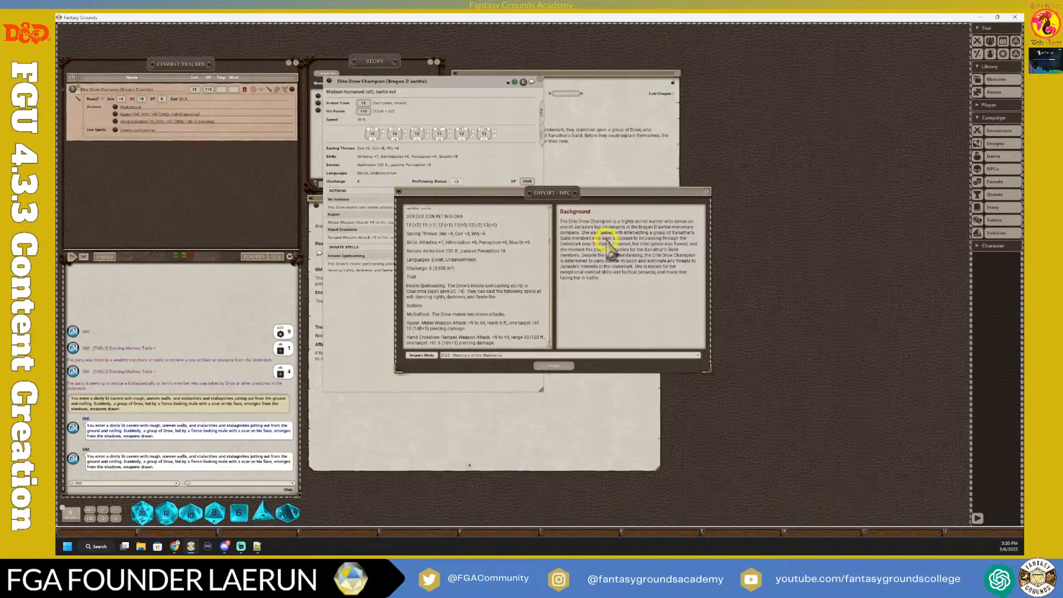
left_click(706, 193)
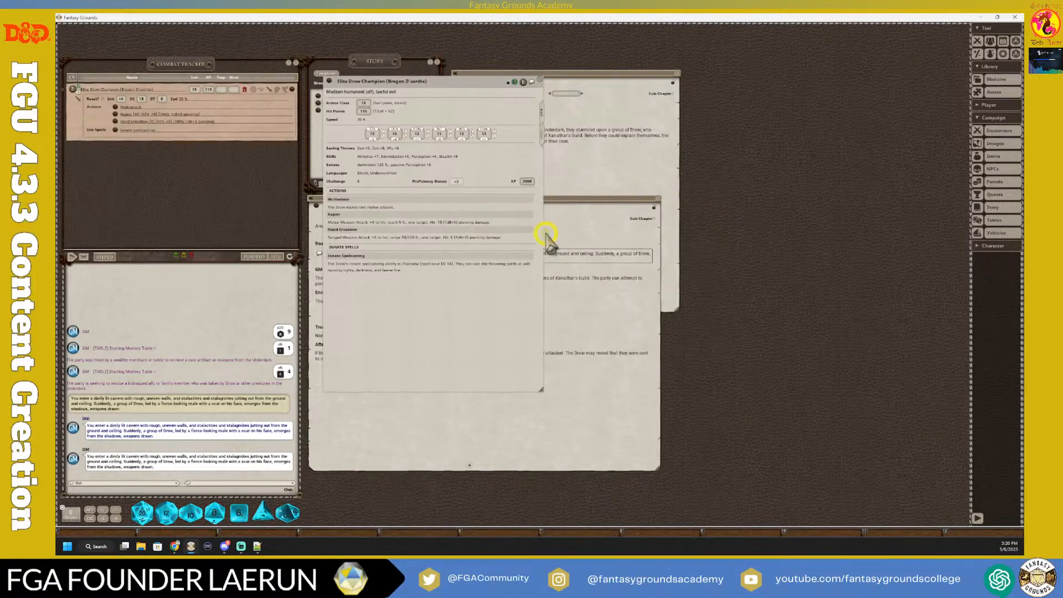
left_click(507, 82)
scroll(438, 293, "down", 2)
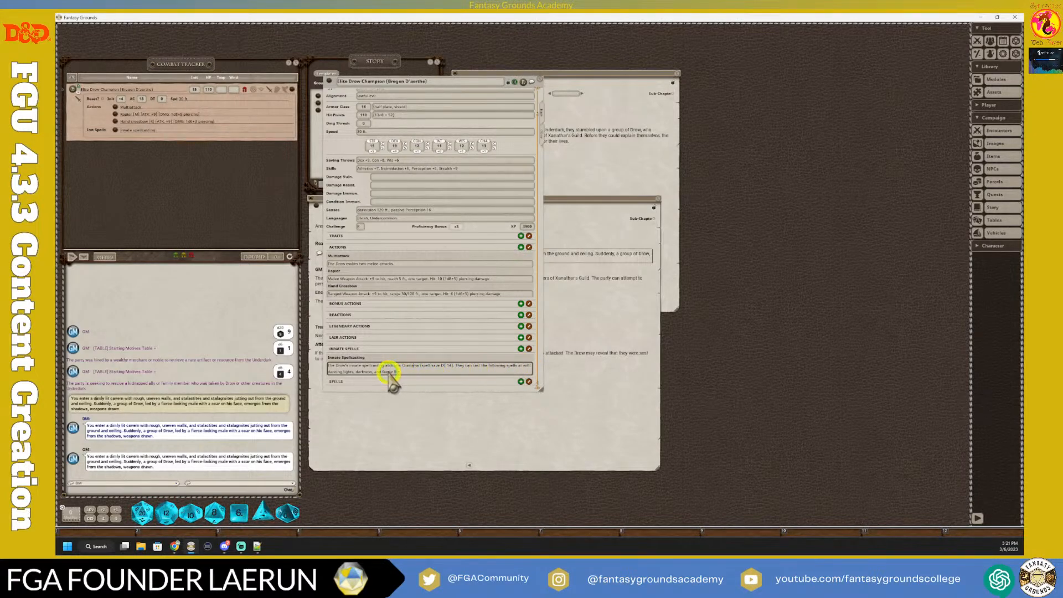
triple_click(442, 374)
key("ctrl+c")
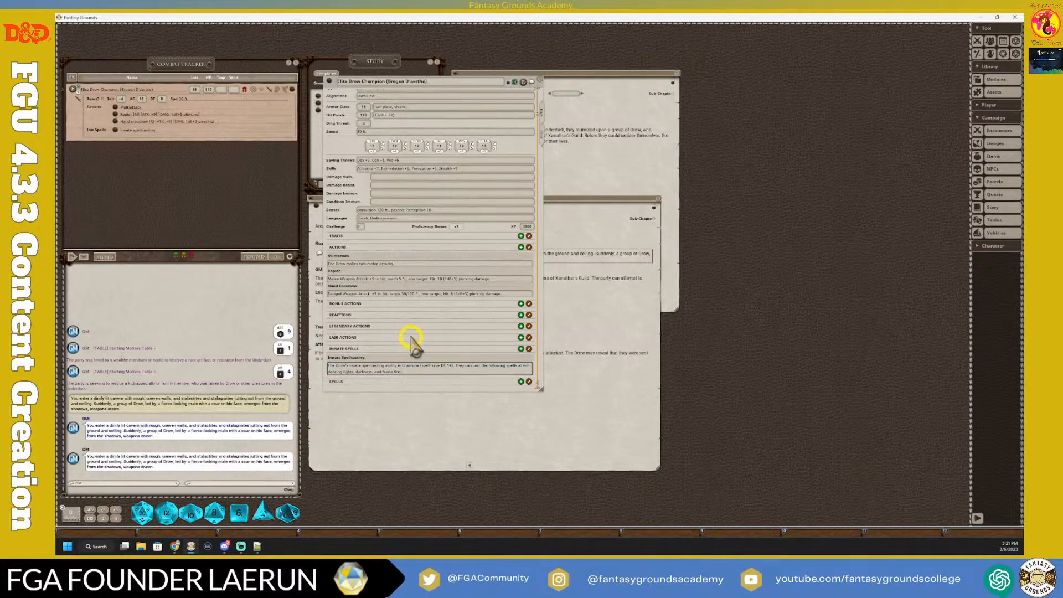
left_click(521, 235)
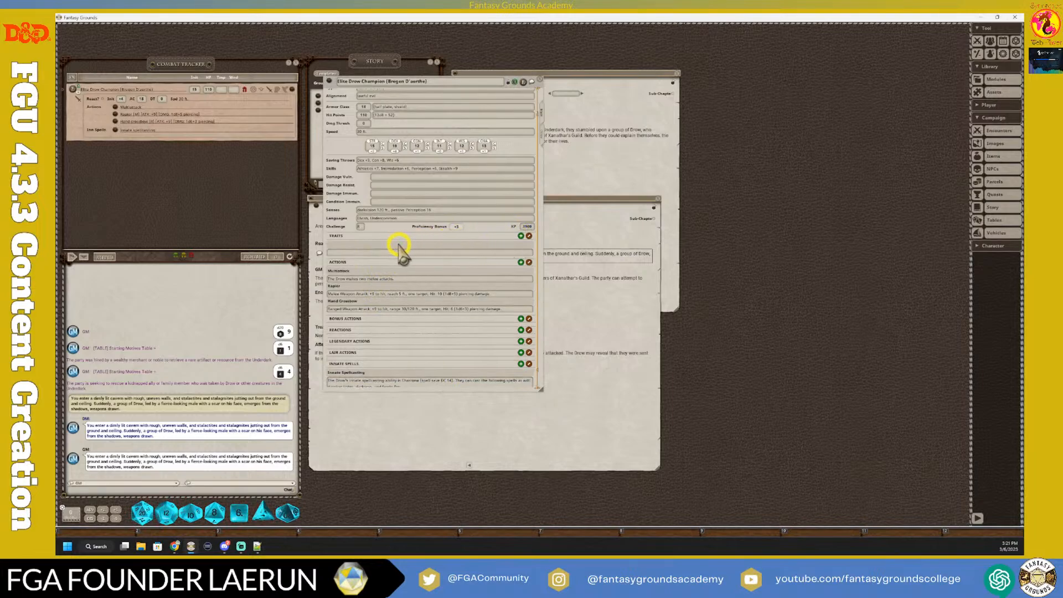
left_click(358, 253)
key("ctrl+v")
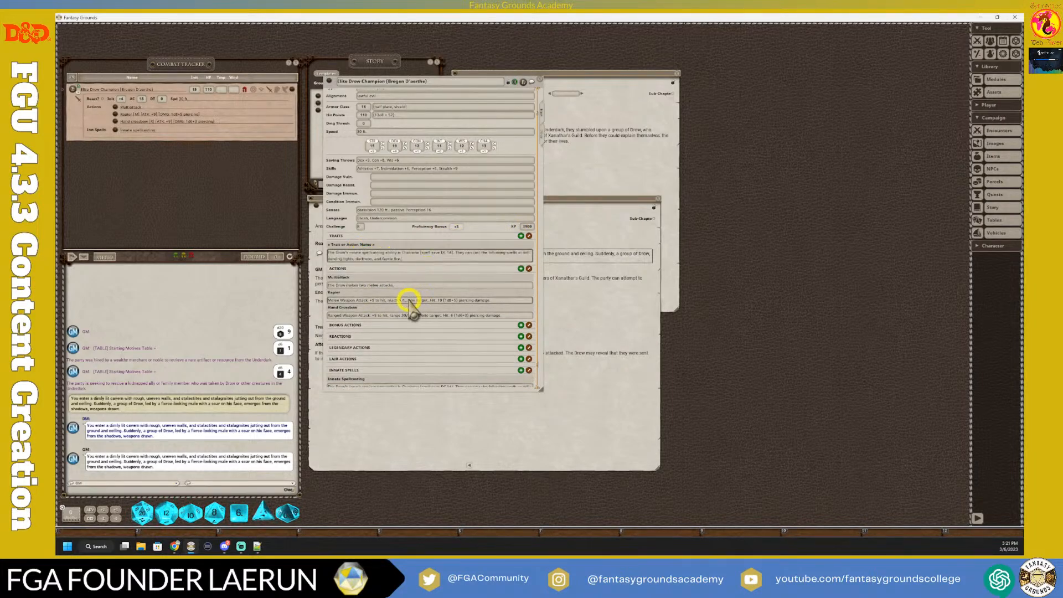
Step: Name the new trait "Innate Spellcasting" to match the entry under Innate Spells
scroll(399, 351, "down", 2)
left_click(365, 360)
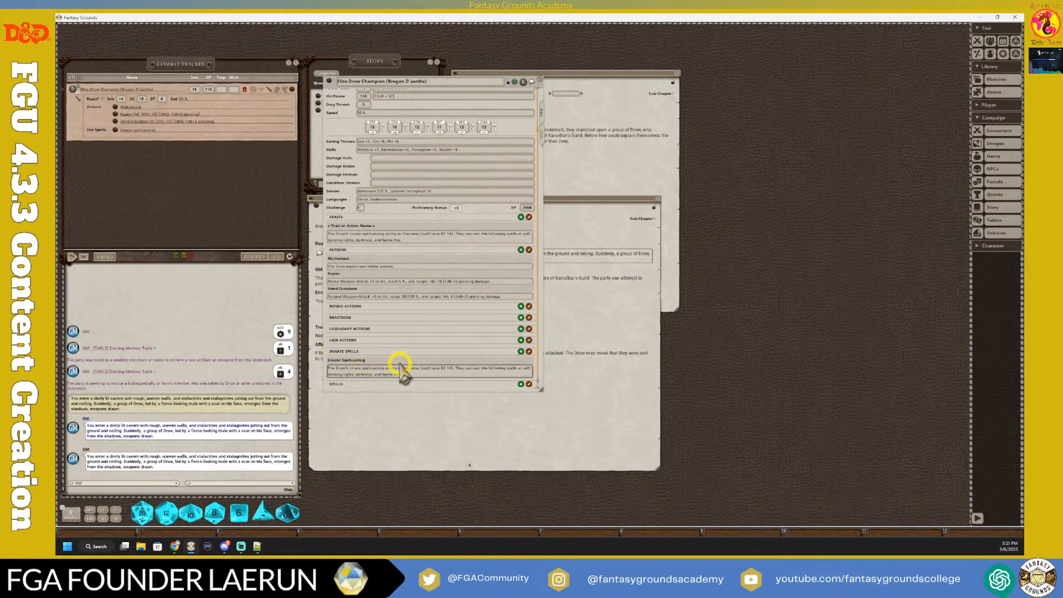
left_click(353, 227)
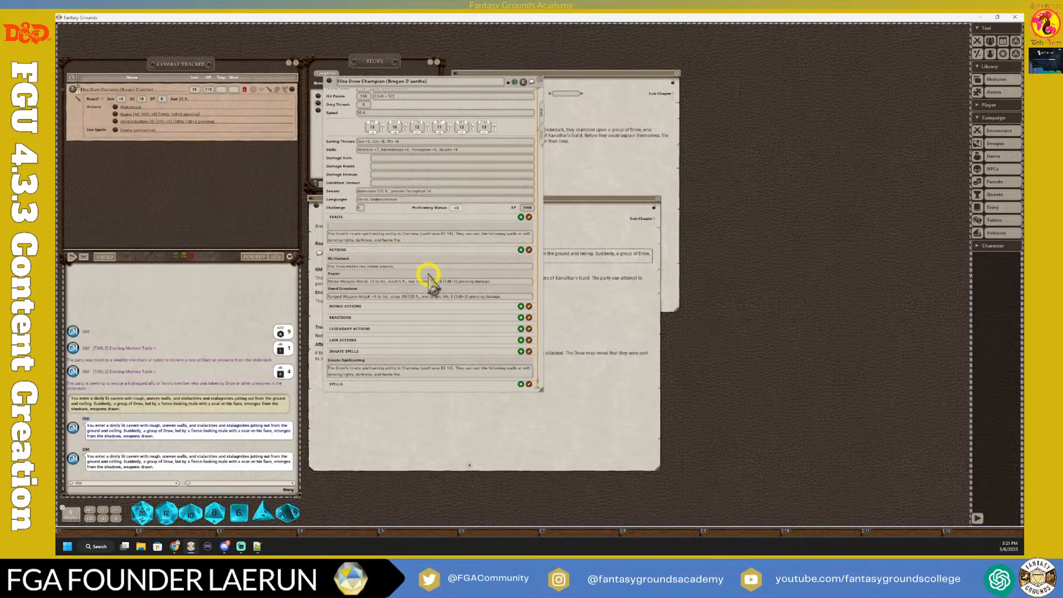
key("ctrl+v")
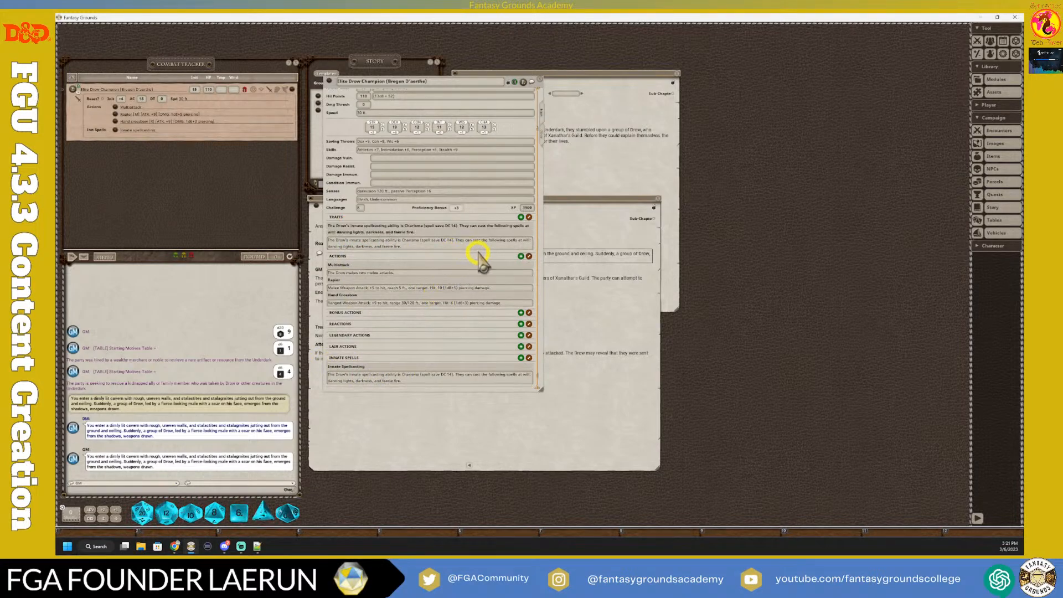
key("ctrl+z")
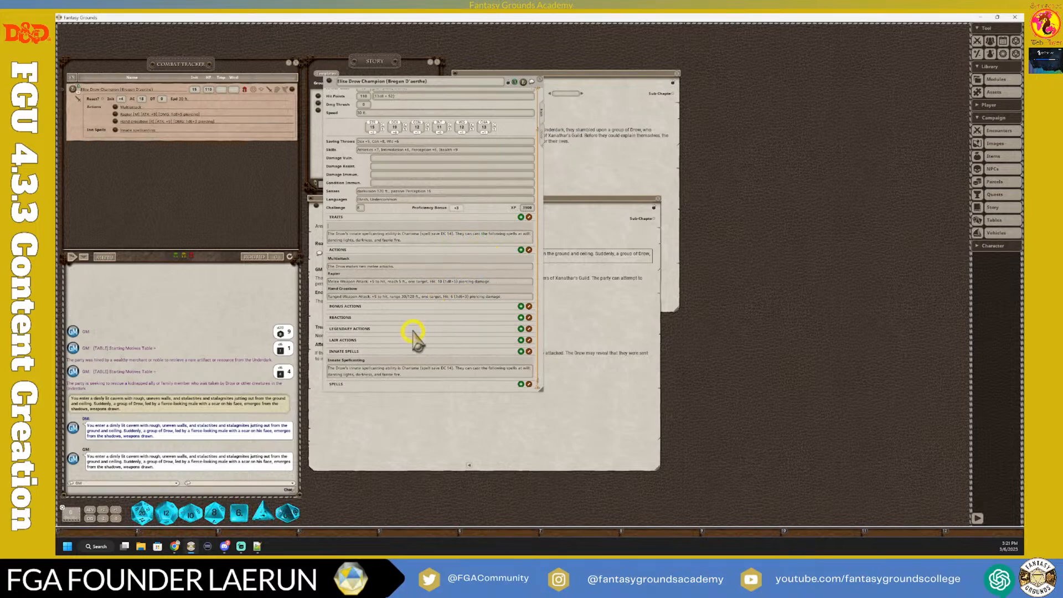
left_click(372, 361)
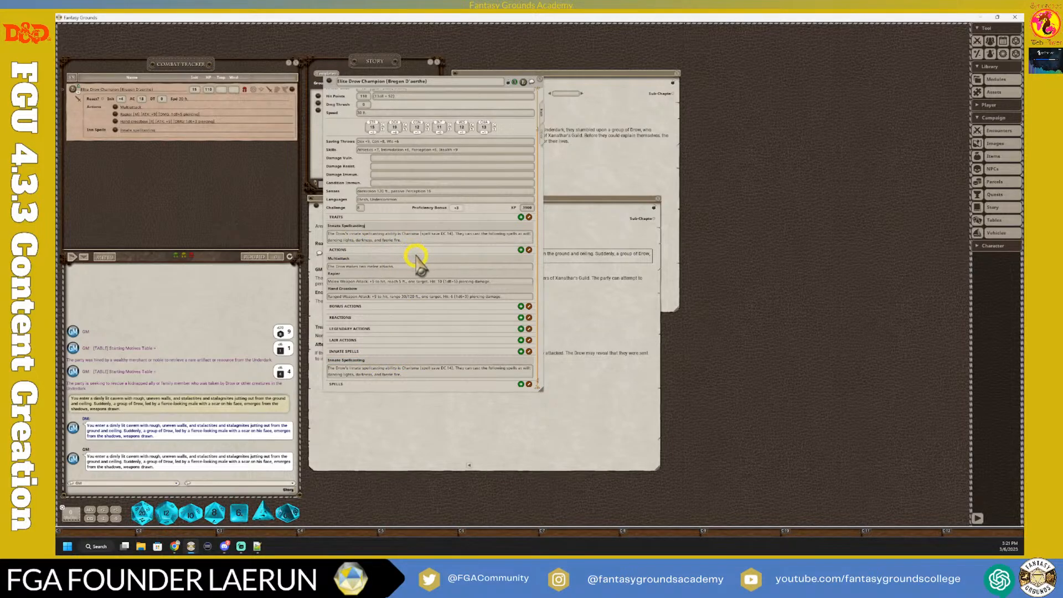
Step: Delete the Innate Spellcasting entry from the champion's Innate Spells section and lock the sheet
scroll(491, 316, "down", 2)
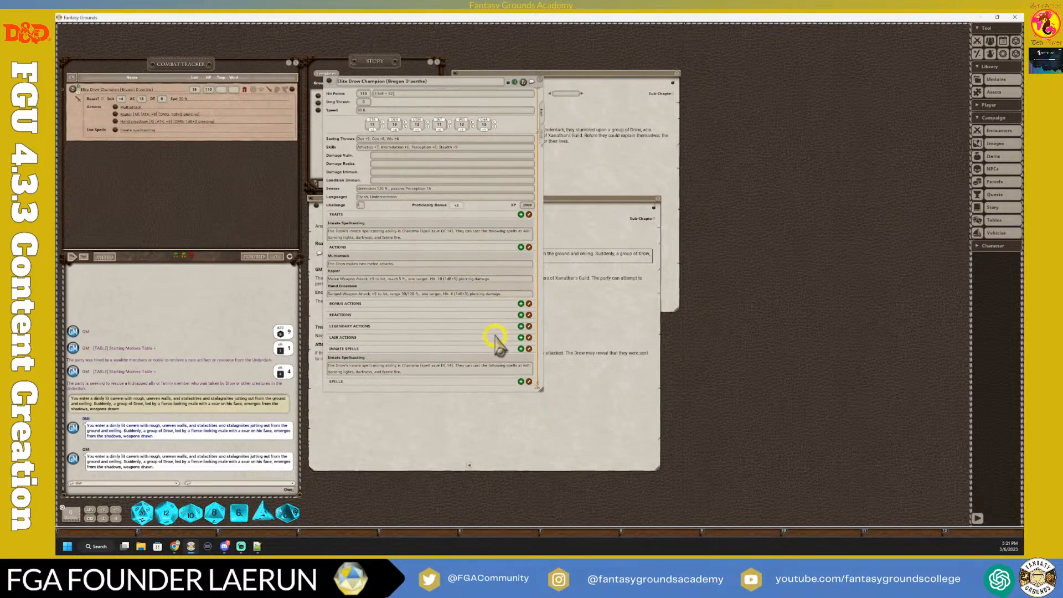
left_click(527, 356)
scroll(484, 351, "up", 3)
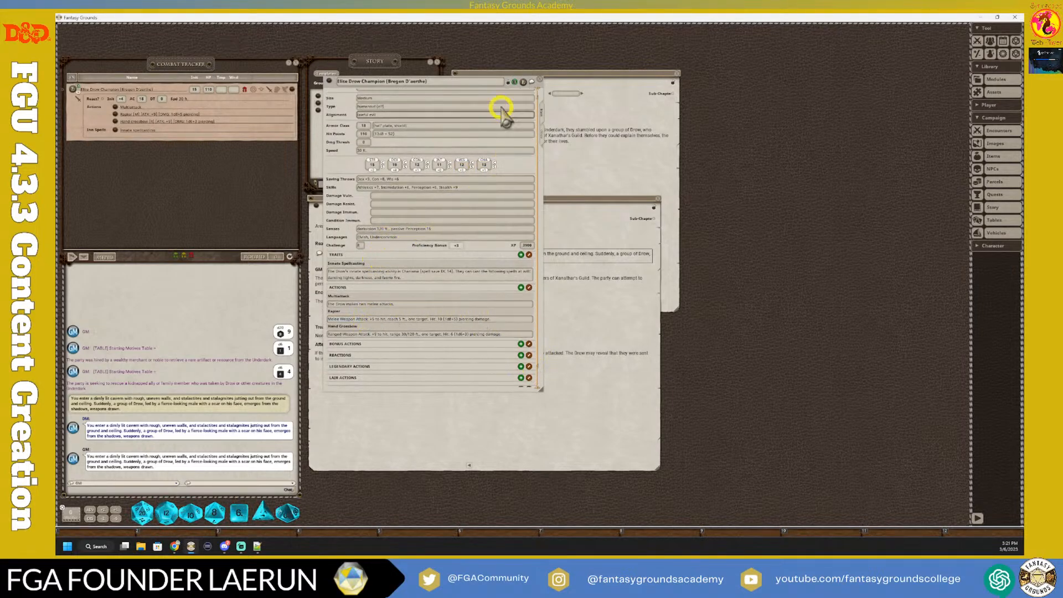
left_click(514, 82)
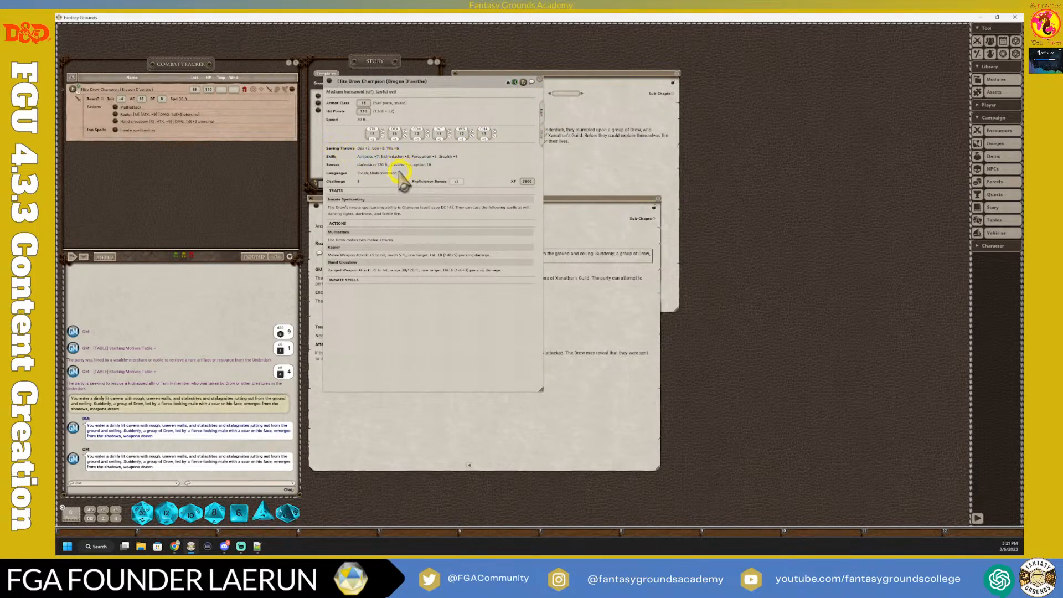
Step: Remove the Elite Drow Champion from the combat tracker, and unlock and relock its sheet to check the traits
right_click(292, 89)
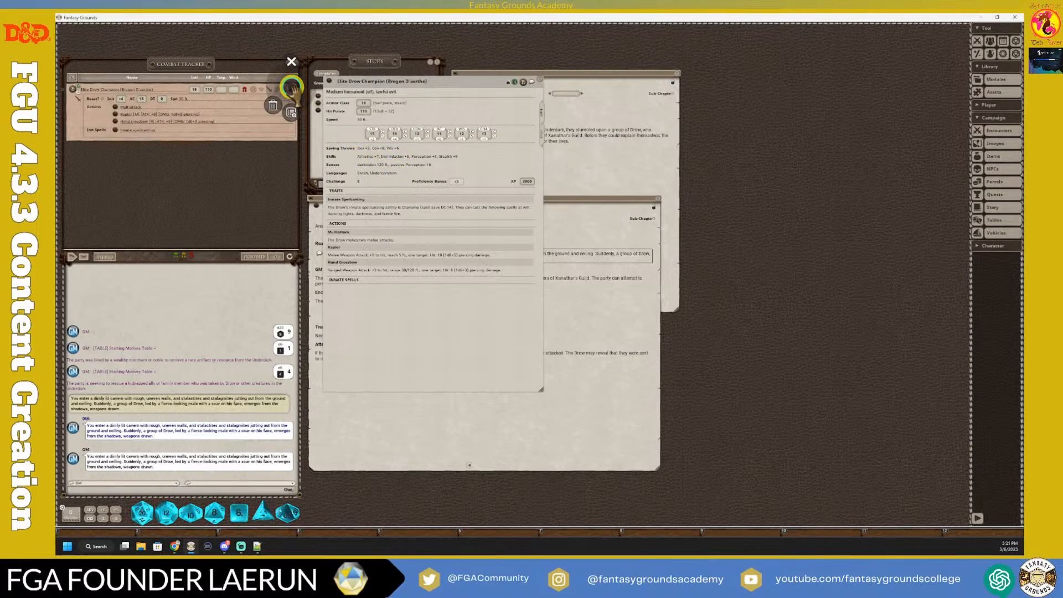
left_click(272, 109)
left_click(239, 109)
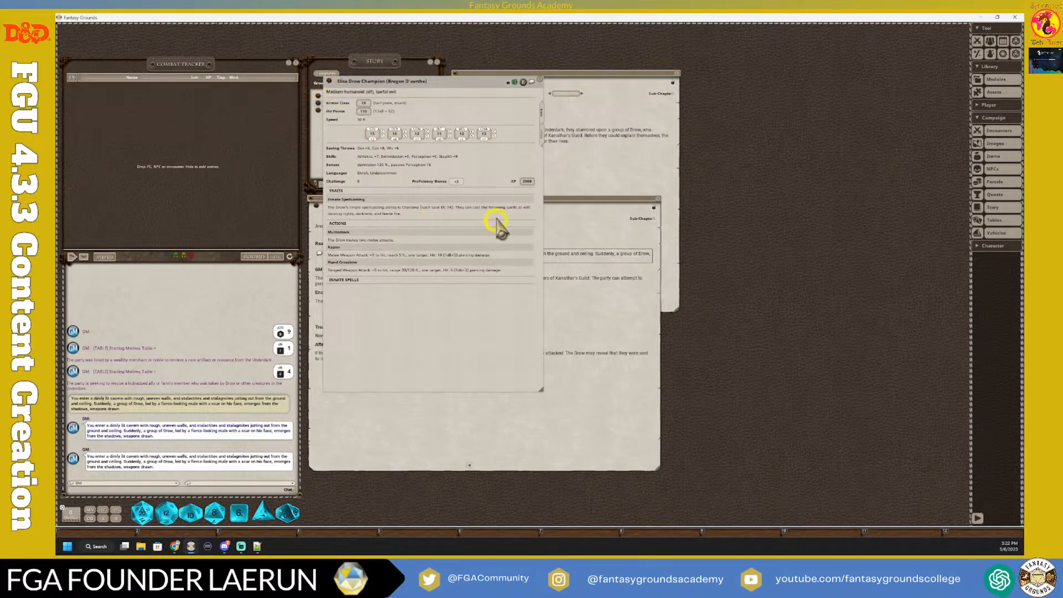
left_click(507, 82)
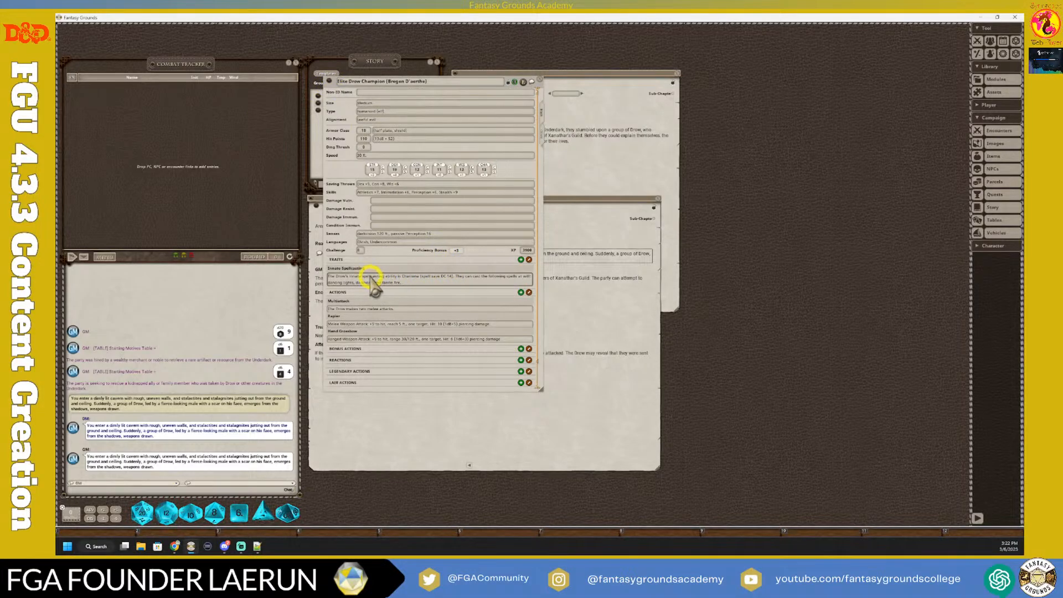
left_click(508, 83)
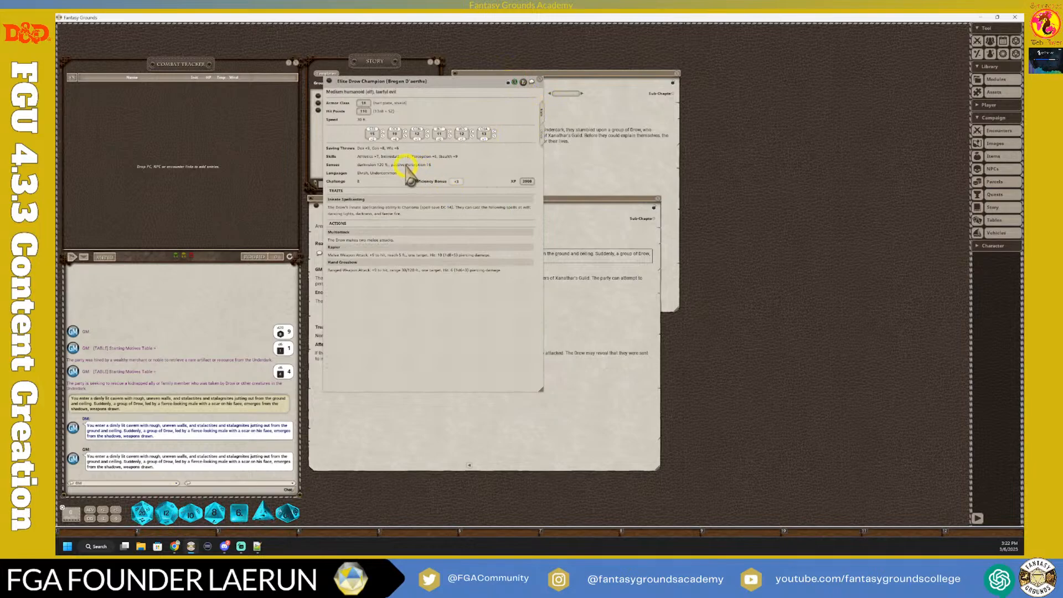
Step: Add the revised champion to the combat tracker, expand its actions and view the Innate Spellcasting trait's description
left_click_drag(331, 82, 188, 132)
left_click(269, 91)
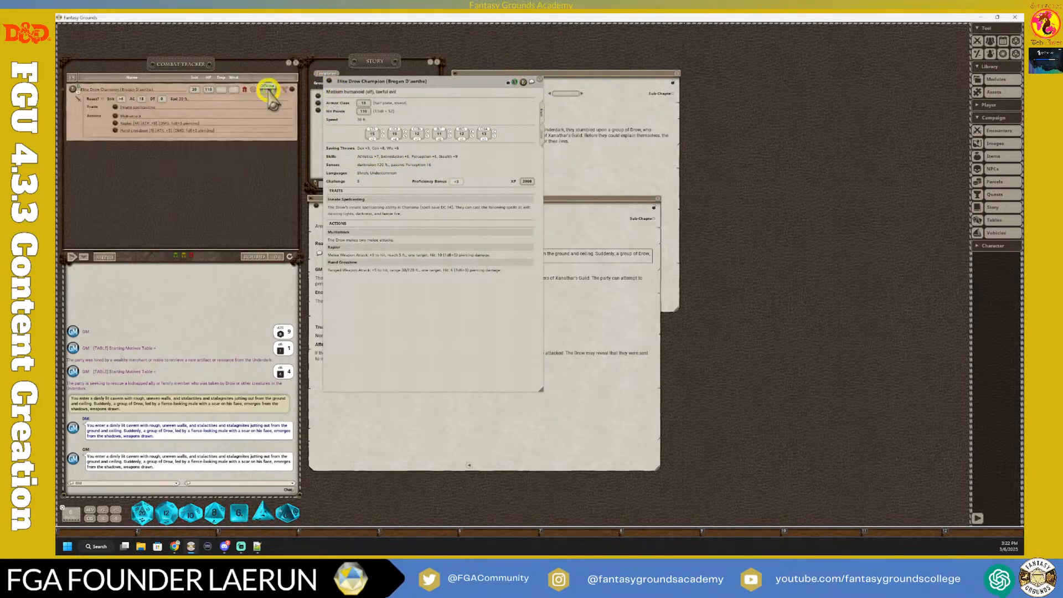
left_click(118, 107)
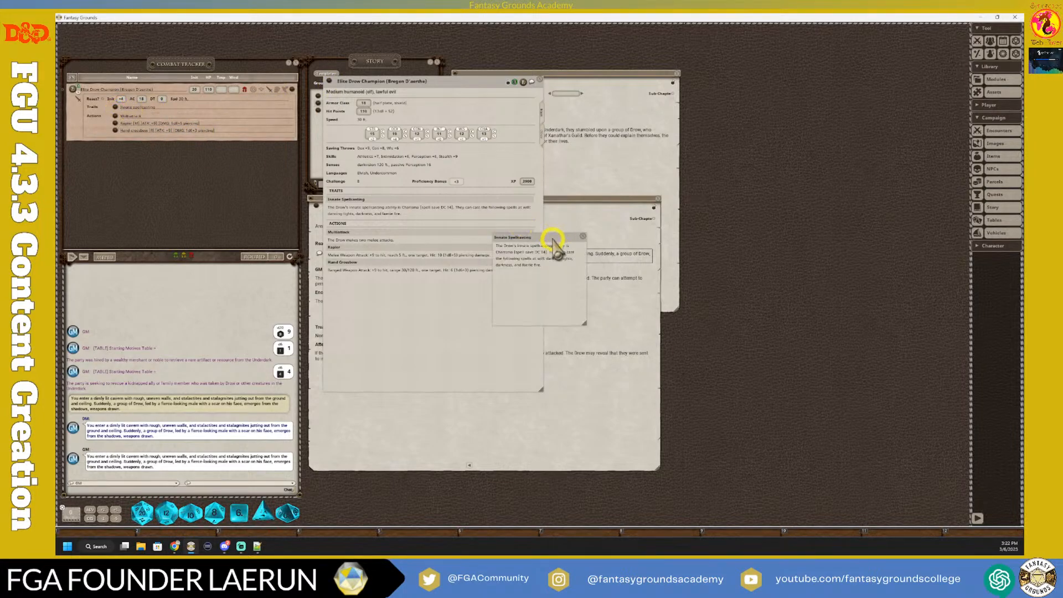
left_click(583, 237)
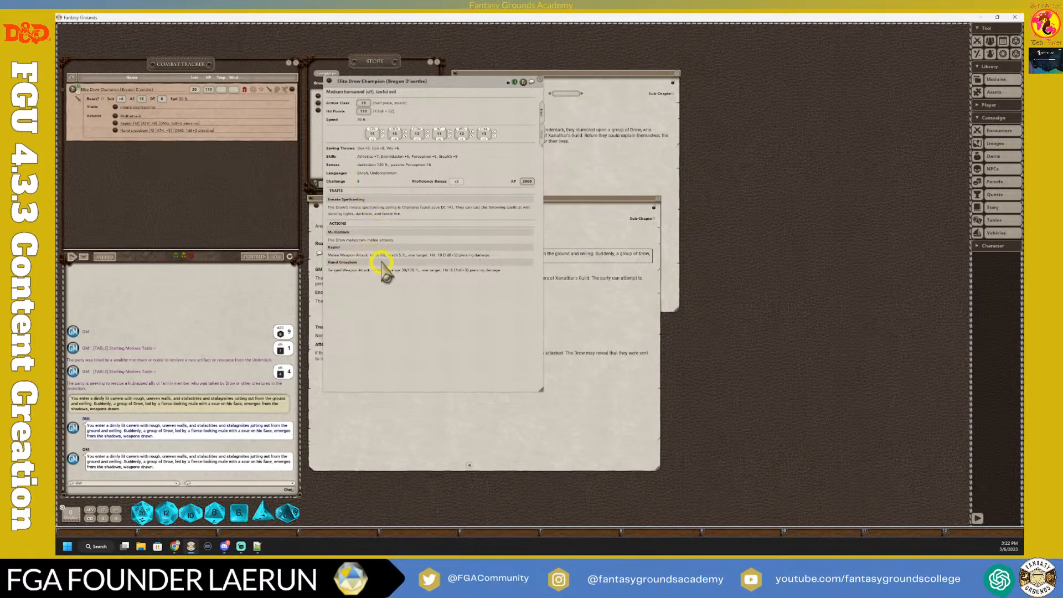
Step: Open the NPC list beside the champion's sheet, filter it to the SRD Bestiary group and search for "drow"
left_click(587, 191)
left_click(440, 306)
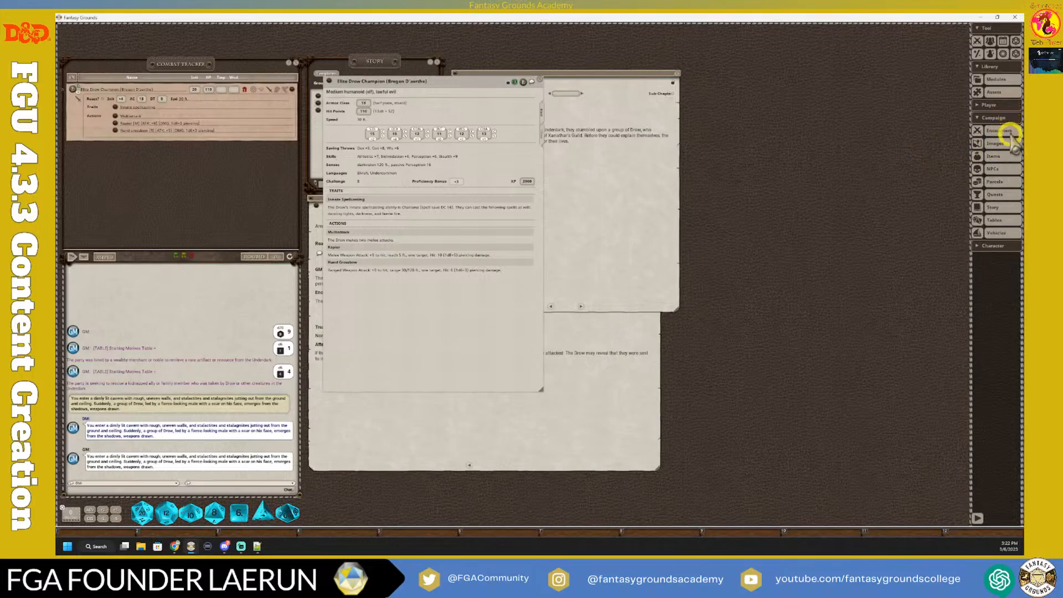
left_click(1002, 169)
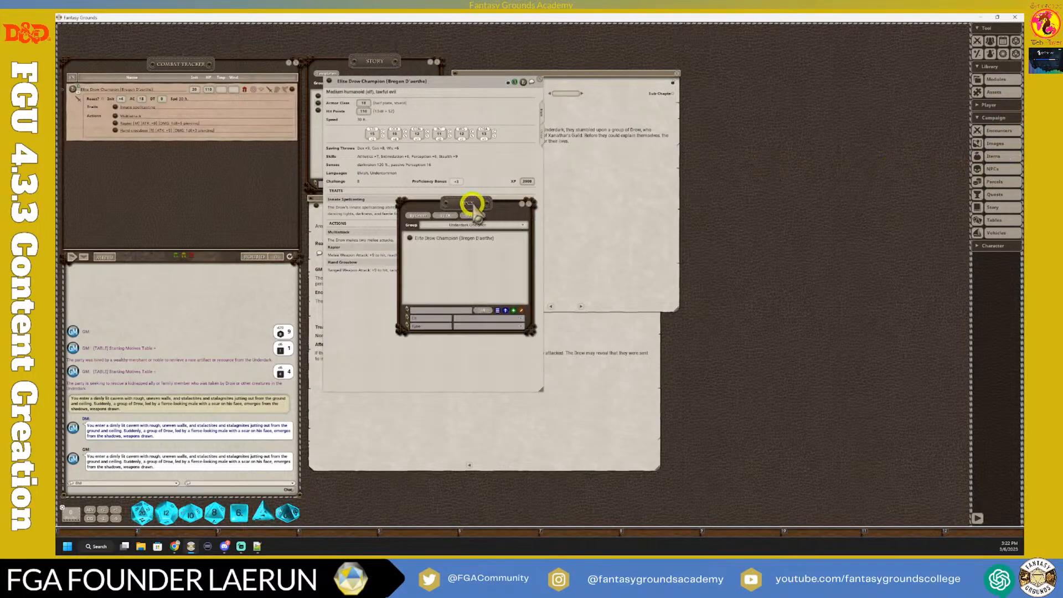
left_click_drag(472, 206, 720, 178)
left_click(763, 197)
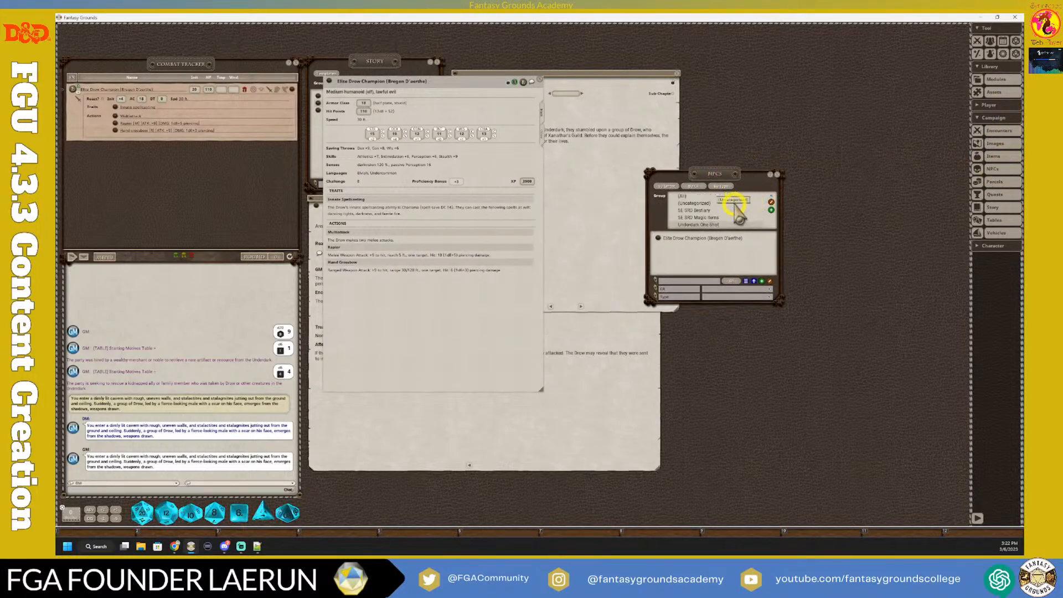
left_click(709, 210)
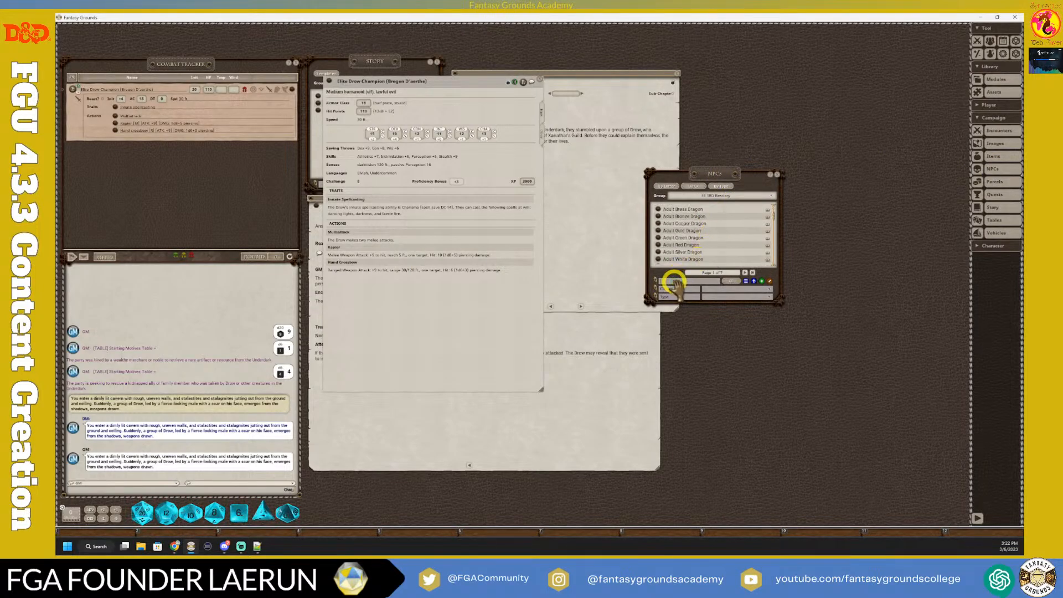
key("Return")
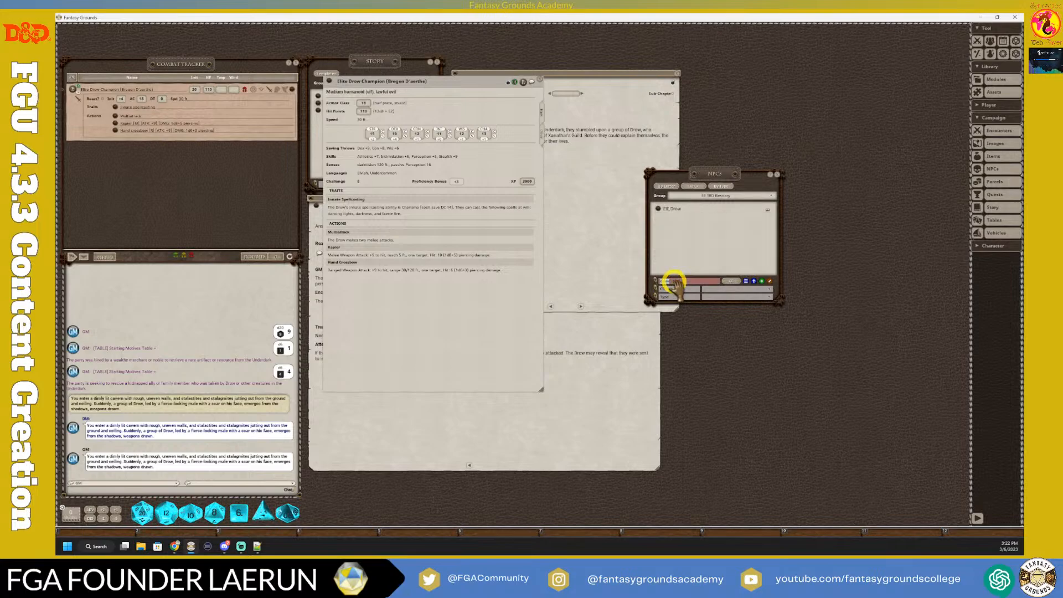
Step: Open and enlarge the "Elf, Drow" sheet, duplicate that NPC in the list and close the original
left_click(656, 209)
left_click_drag(550, 209, 653, 140)
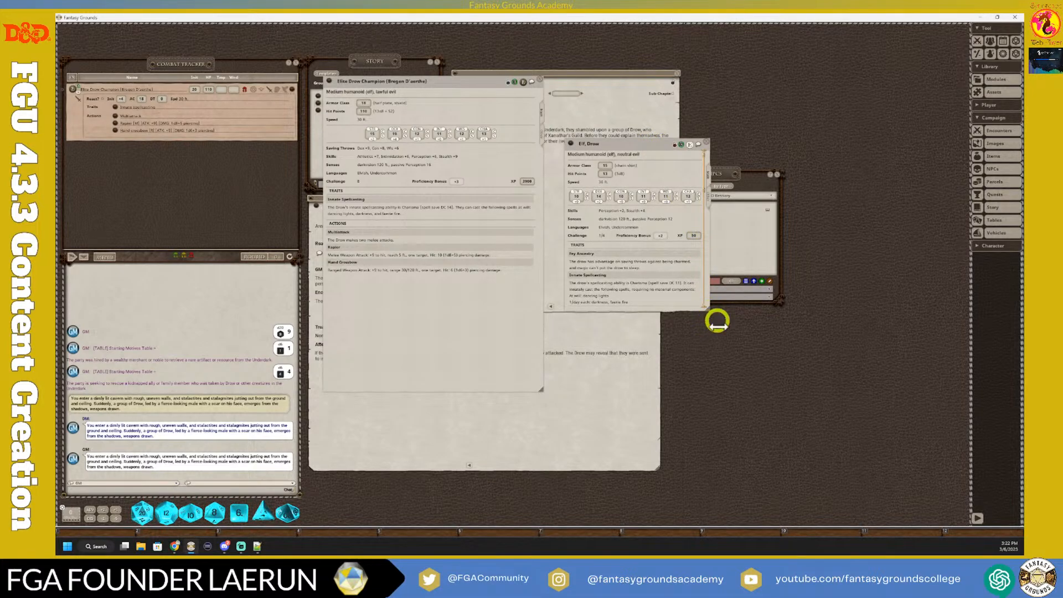
left_click_drag(718, 320, 812, 472)
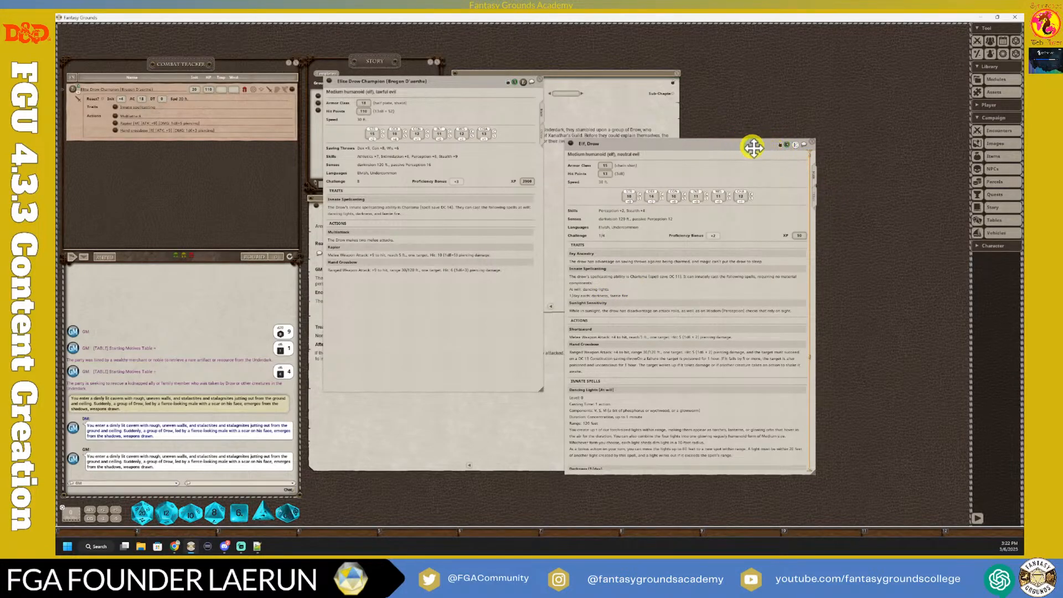
left_click_drag(743, 146, 851, 148)
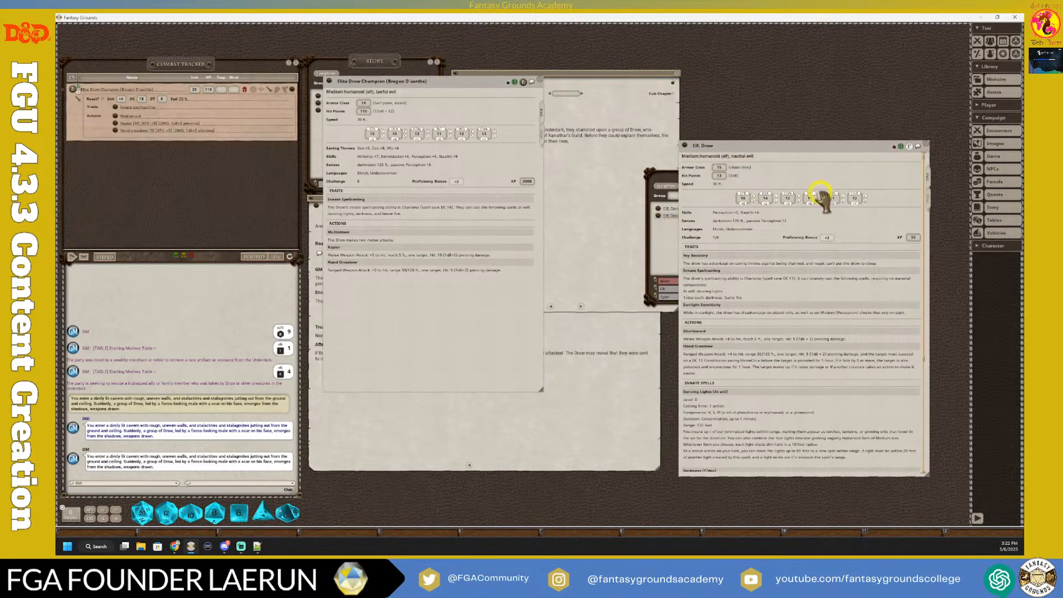
left_click_drag(819, 148, 885, 150)
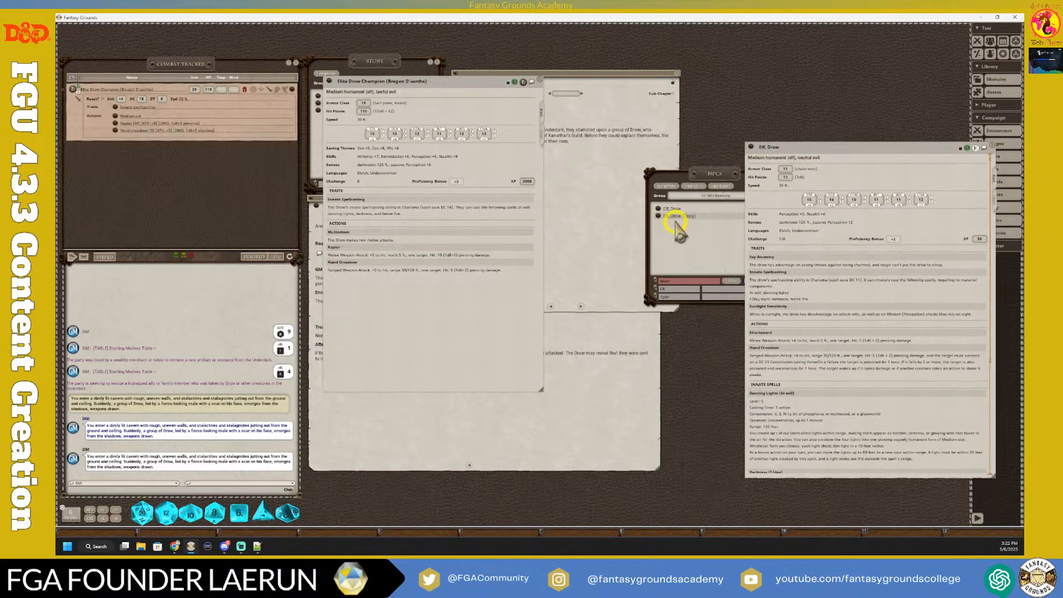
left_click(993, 145)
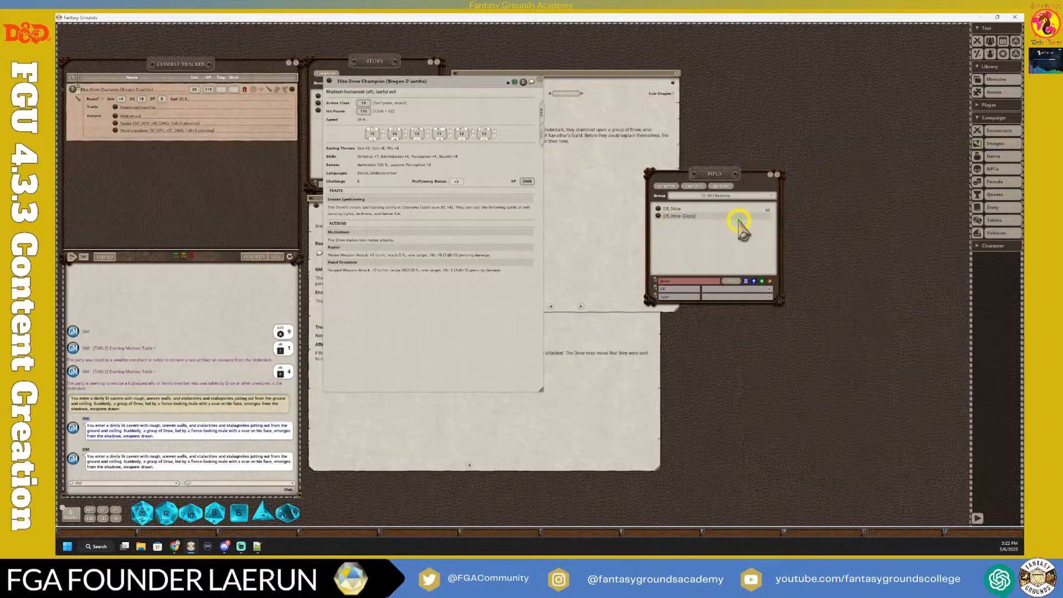
Step: Open the "Elf, Drow (Copy)" sheet, unlock it and enlarge it beside the champion's sheet to show its traits and actions
left_click(660, 217)
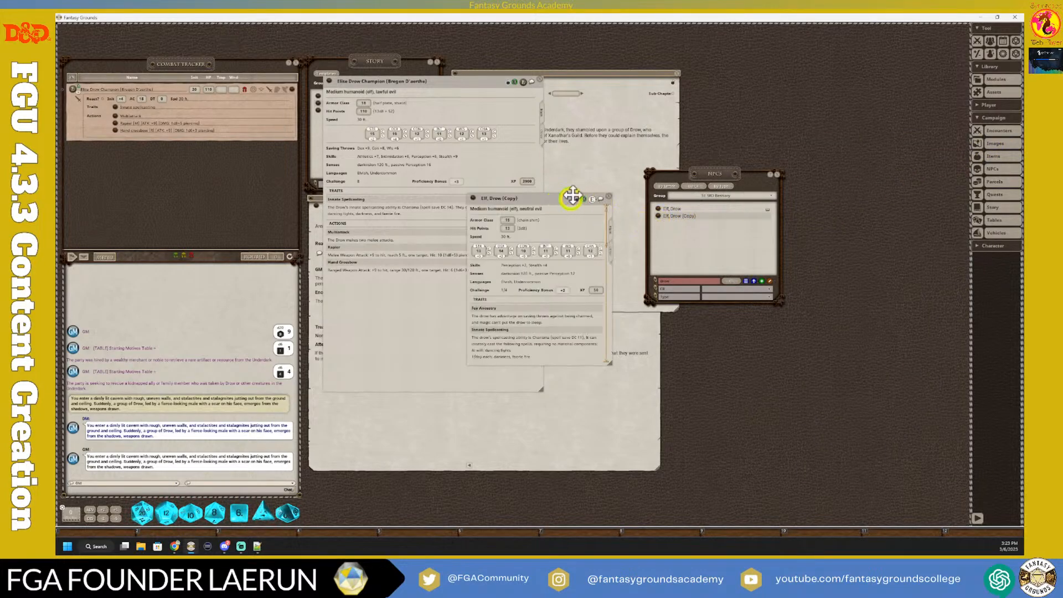
left_click_drag(570, 195, 687, 104)
left_click(695, 103)
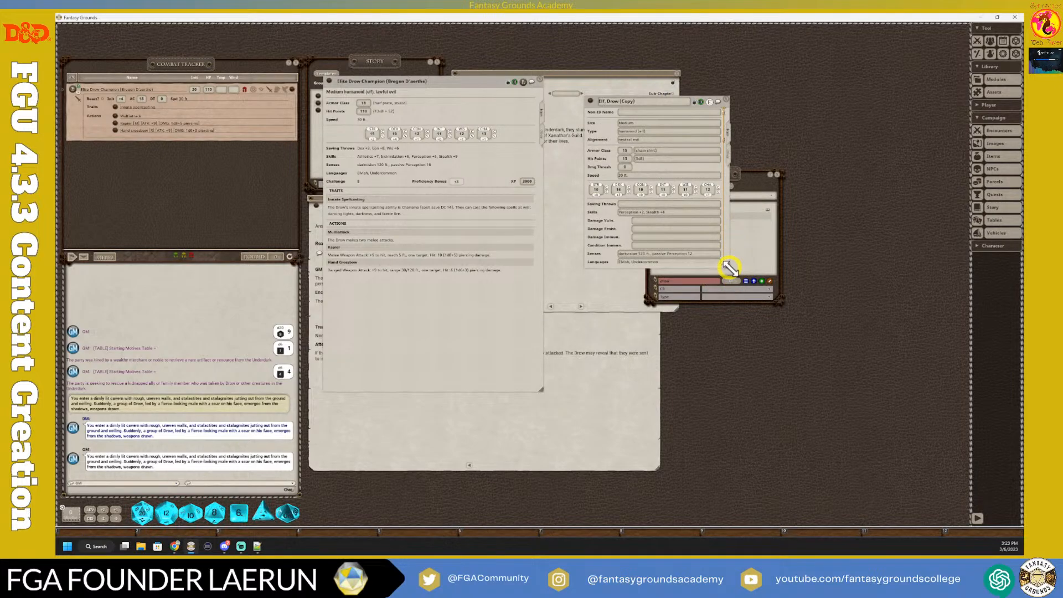
left_click_drag(730, 268, 804, 446)
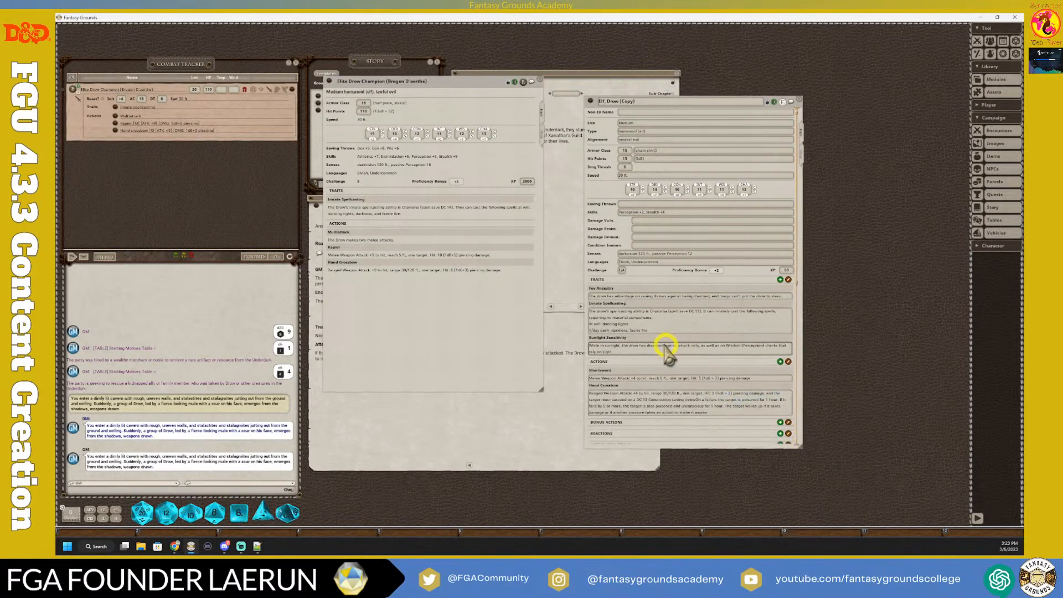
scroll(654, 315, "down", 1)
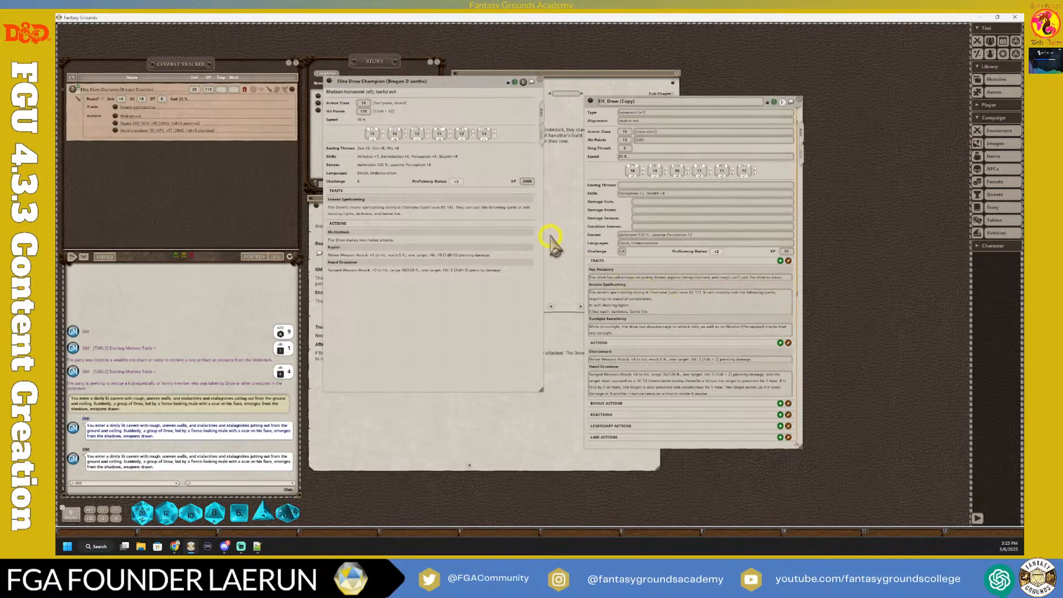
Step: Unlock the champion's sheet and add an innate spell named "Innate Spellcasting" with the description copied from the drow copy's trait
left_click(508, 82)
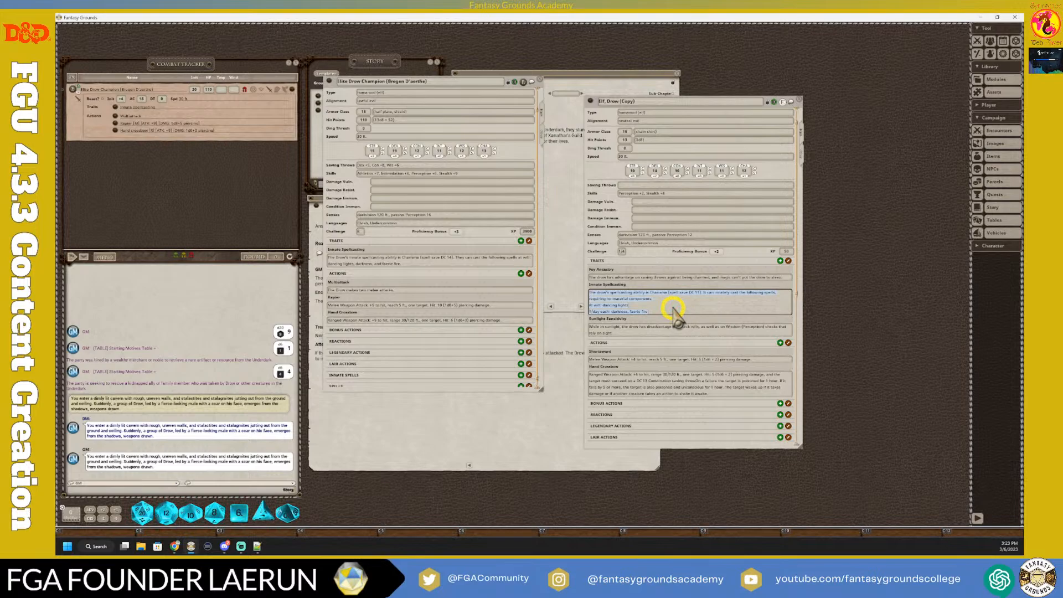
key("ctrl+c")
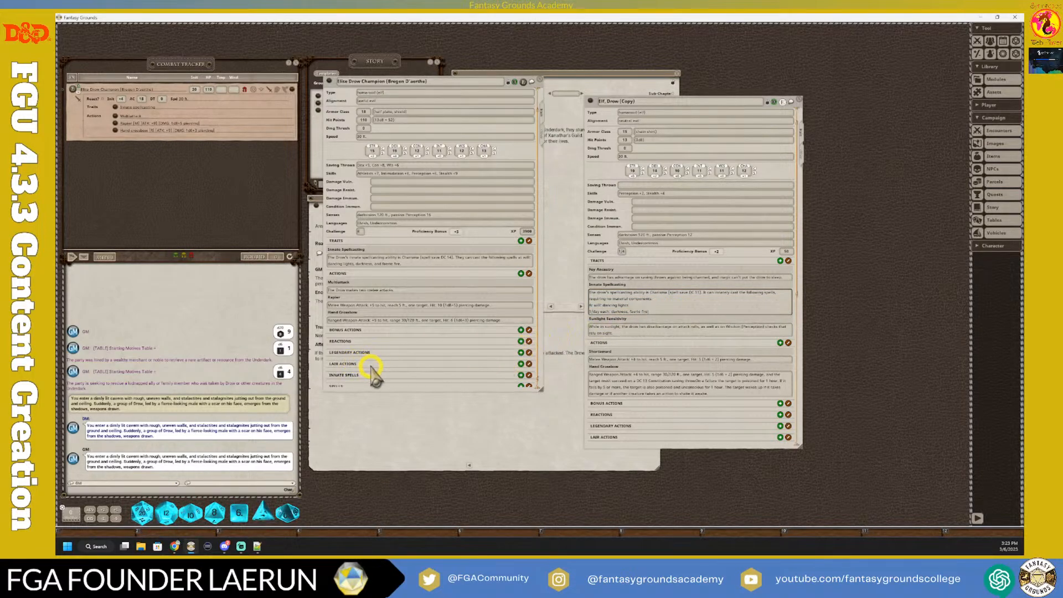
scroll(375, 377, "down", 1)
left_click(521, 370)
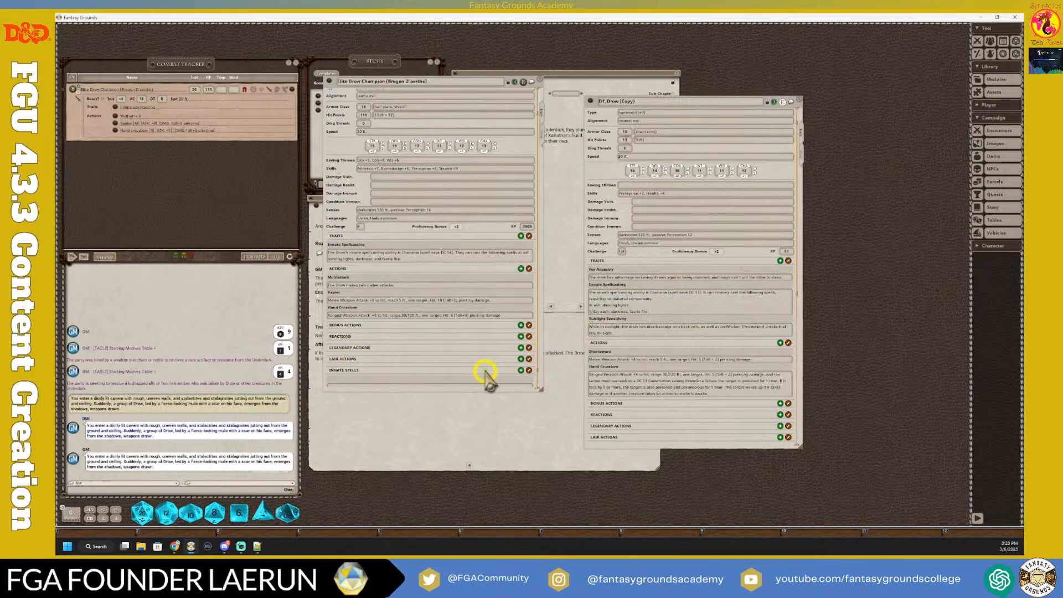
scroll(485, 372, "down", 1)
left_click(359, 371)
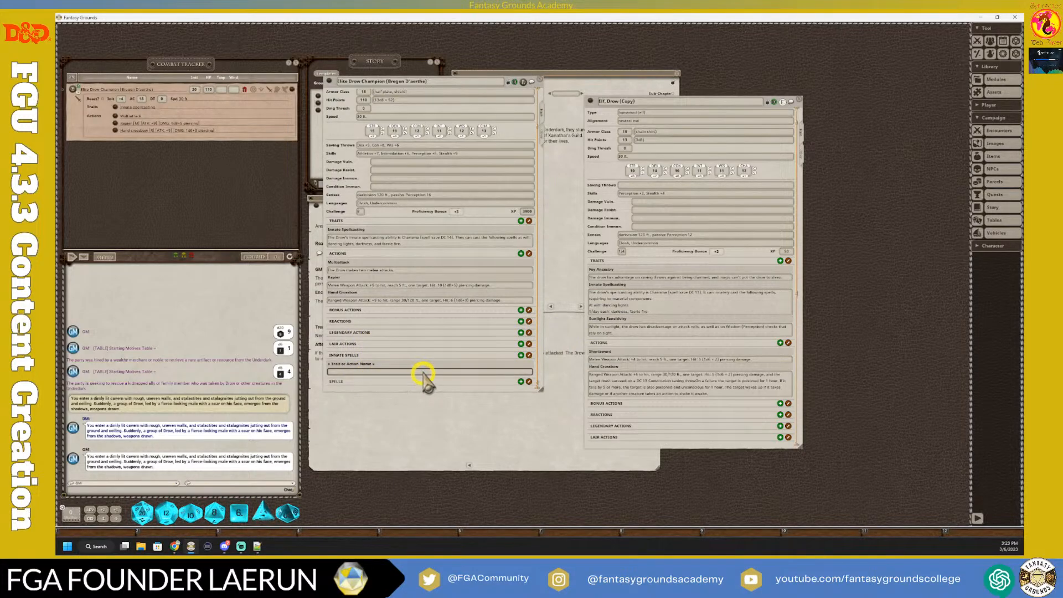
key("ctrl+v")
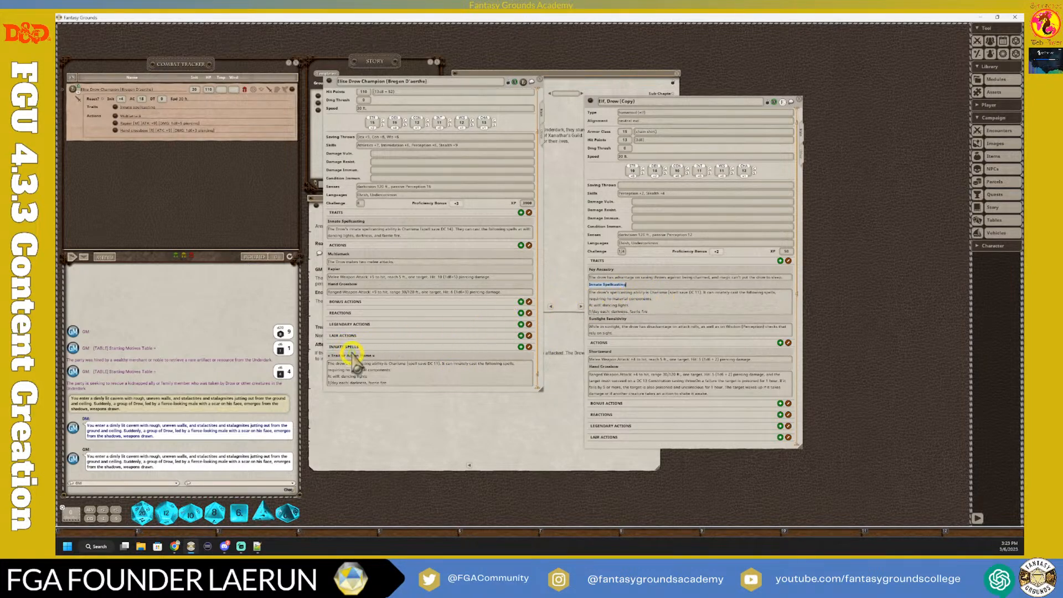
left_click_drag(352, 359, 357, 360)
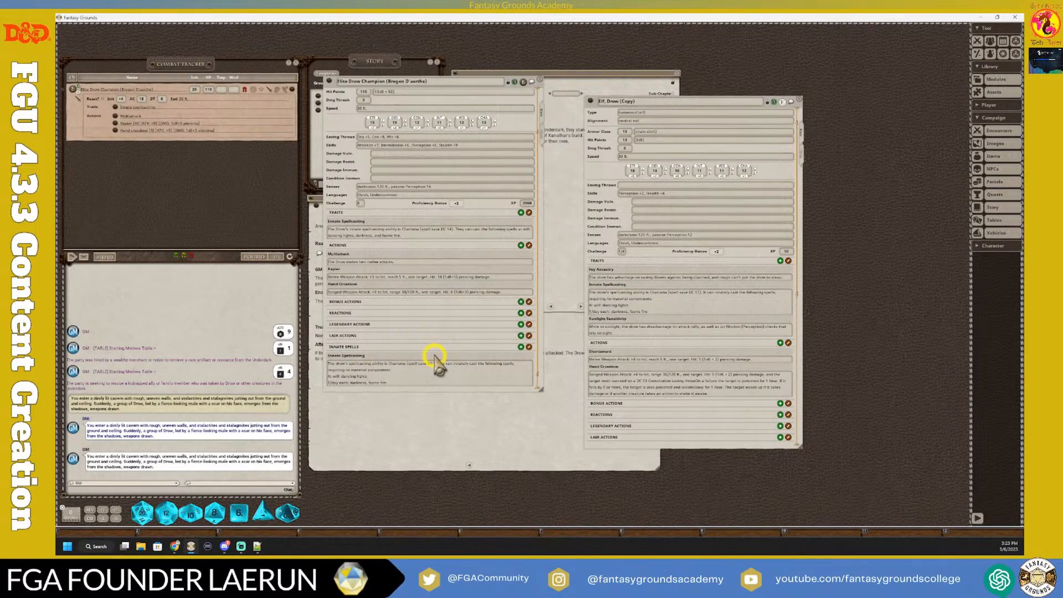
Step: Delete the champion's Innate Spellcasting trait and add two blank traits in its place
left_click(529, 221)
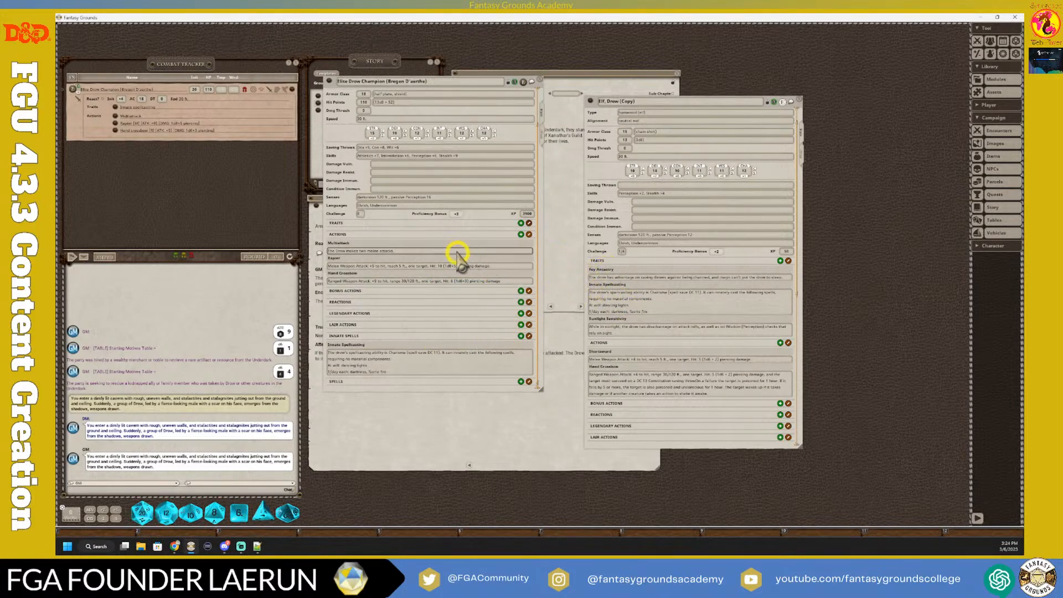
left_click(521, 223)
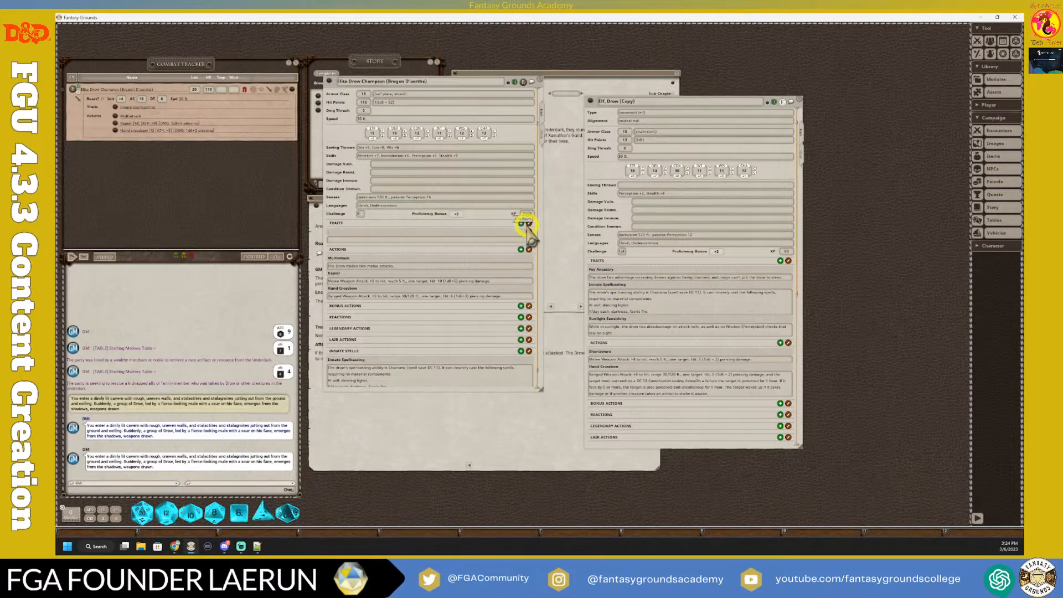
left_click(521, 223)
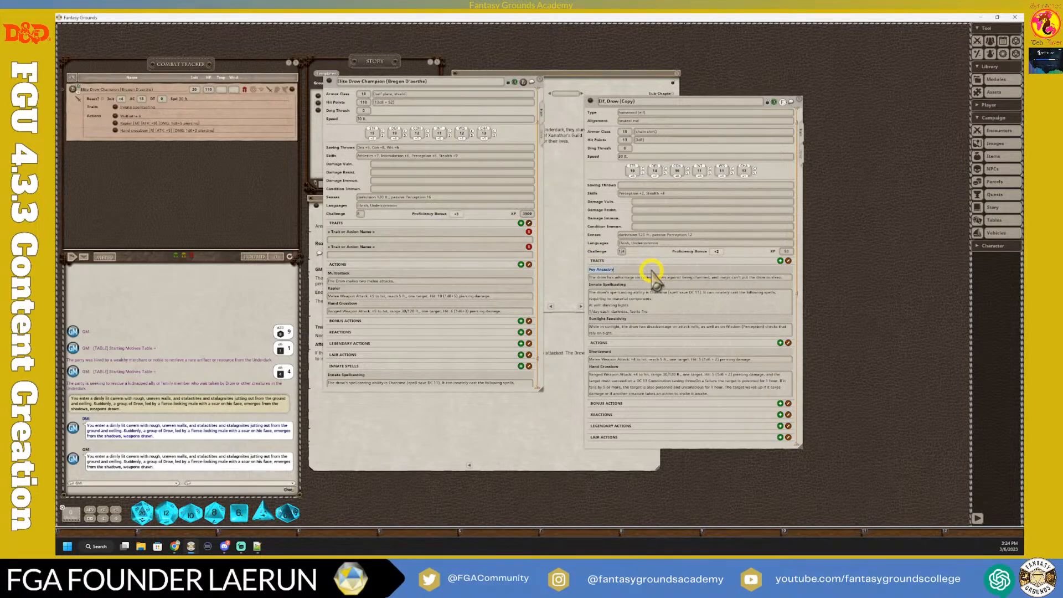
Step: Name the champion's first blank trait "Fey Ancestry" and copy in the drow's description about charm saves and magical sleep
type("Fey Ancestry")
left_click(367, 240)
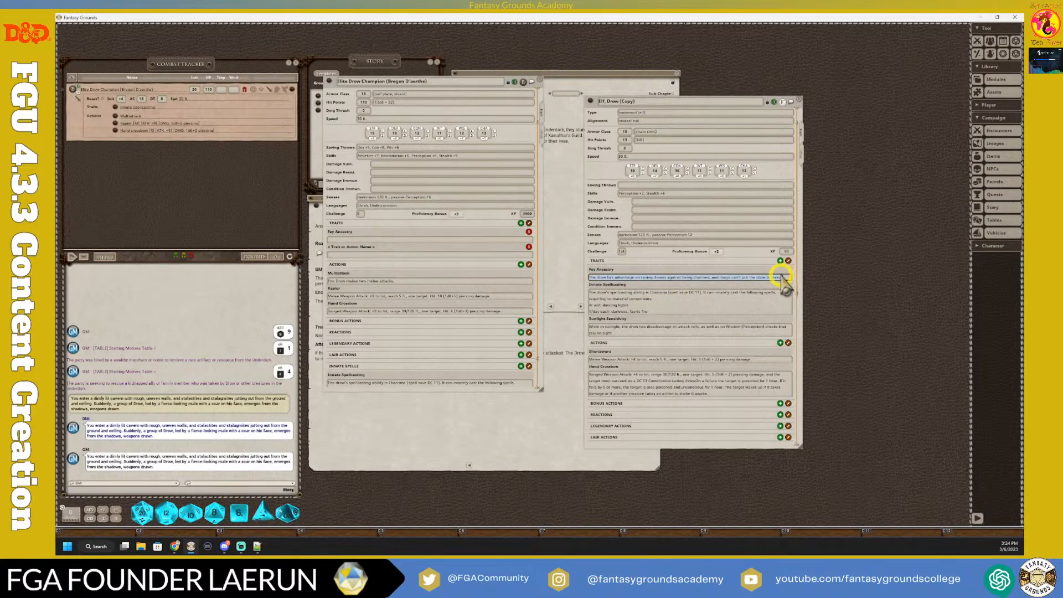
left_click(345, 239)
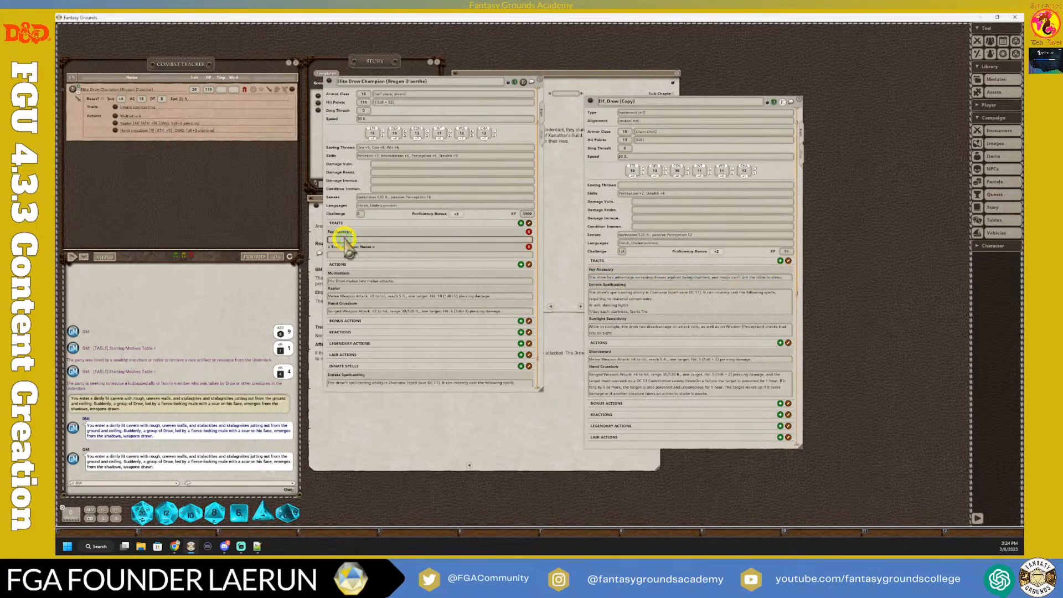
type("The drow has advantage on saving throws against being charmed, and magic can't put the drow to sleep.")
Step: Name the champion's second blank trait "Sunlight Sensitivity" and fill in its description copied from the drow copy's matching trait
left_click(380, 254)
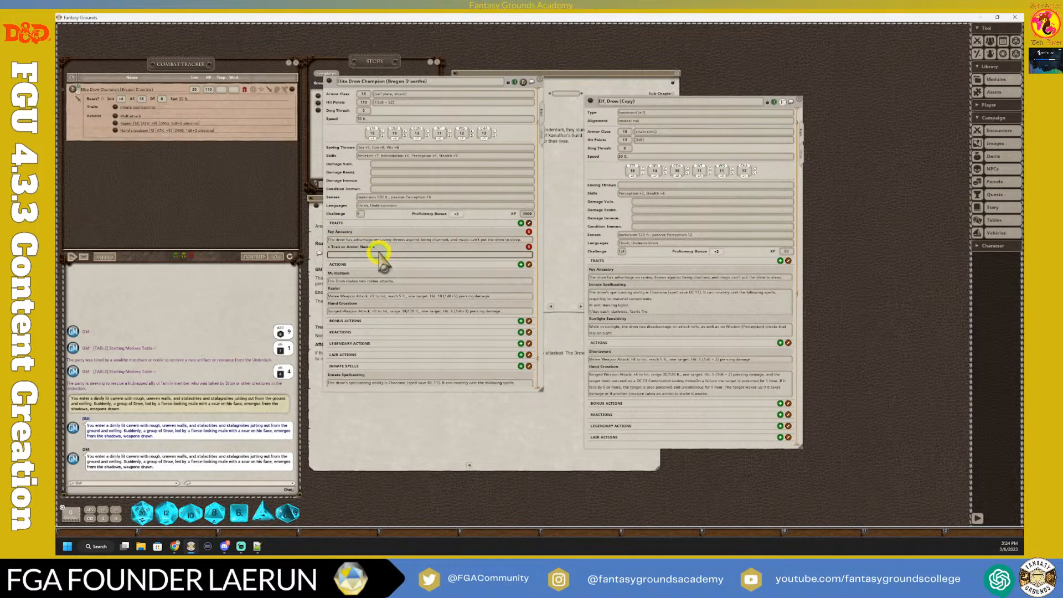
left_click(375, 247)
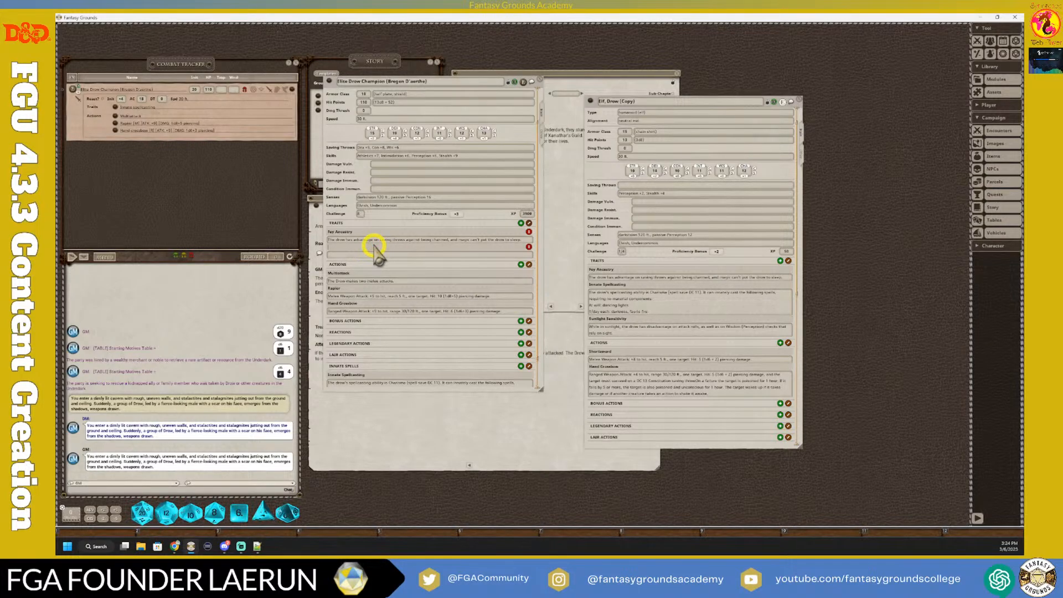
left_click_drag(421, 240, 449, 240)
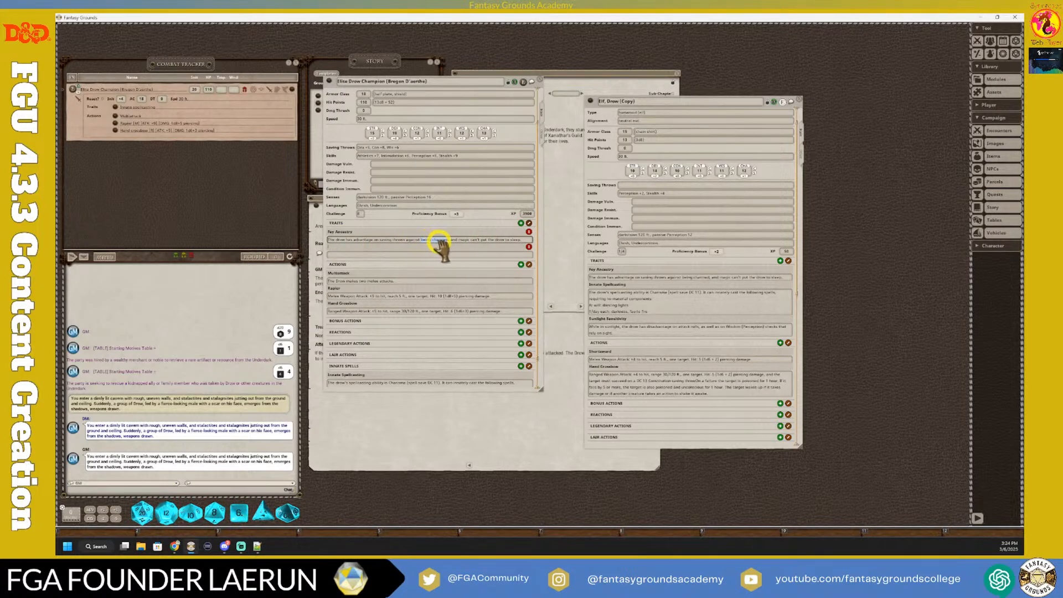
left_click_drag(437, 242, 651, 325)
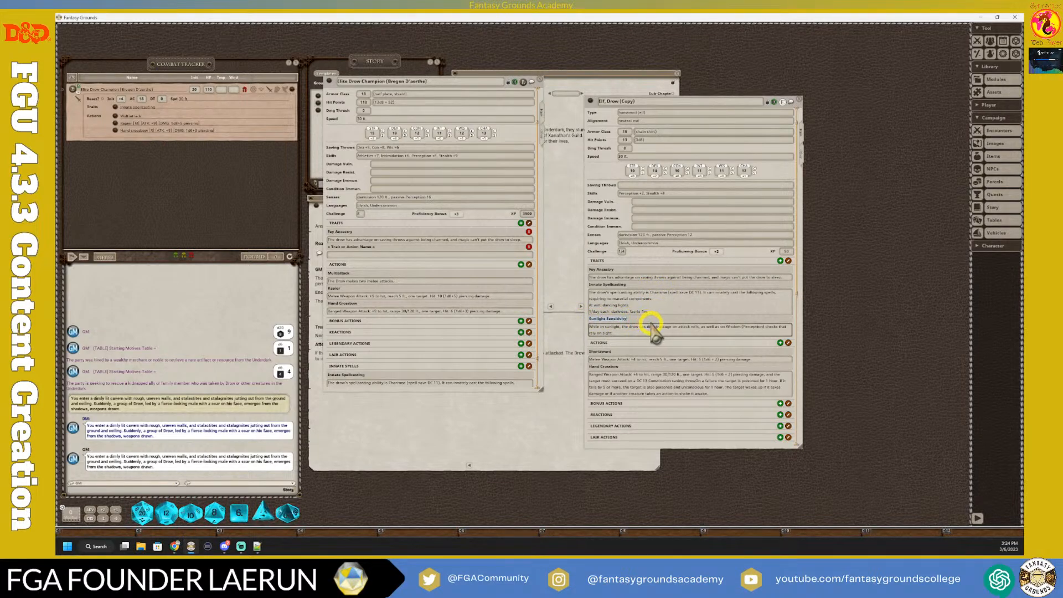
left_click(356, 247)
type("Sunlight Sensitivity")
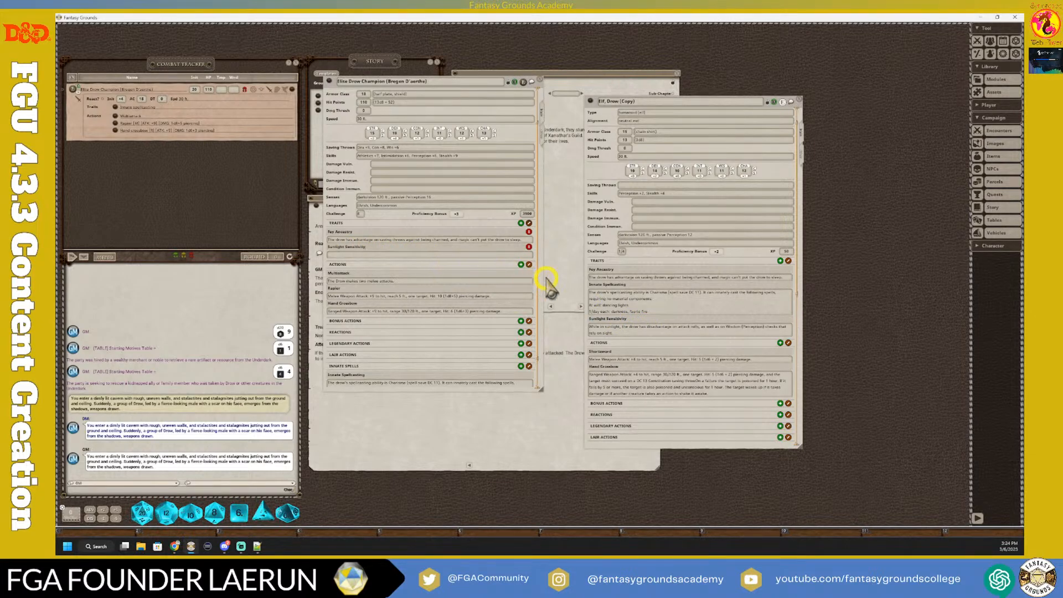
left_click(609, 333)
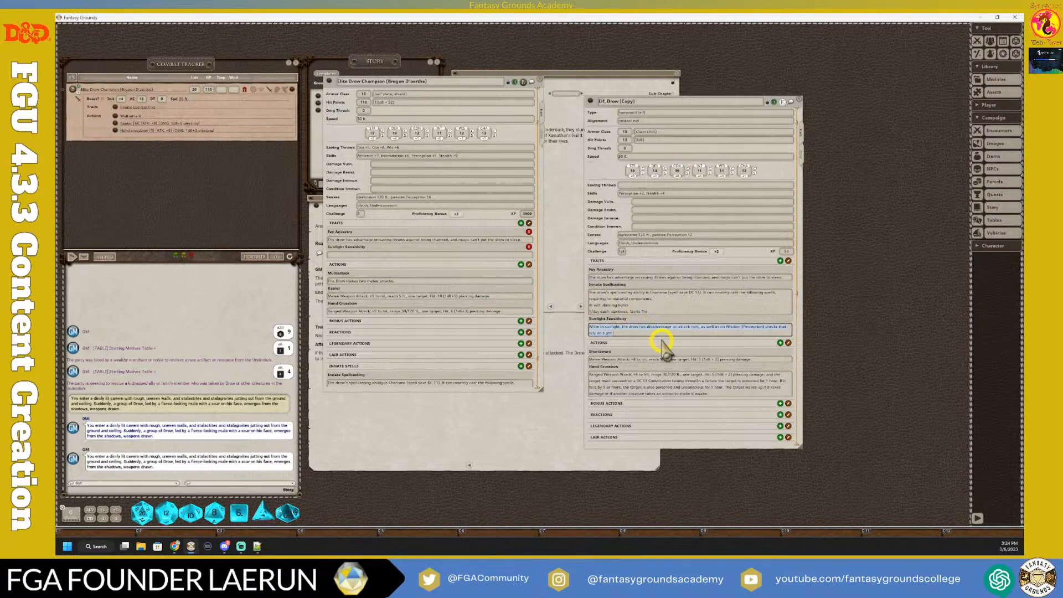
key("ctrl+c")
left_click(356, 255)
key("ctrl+v")
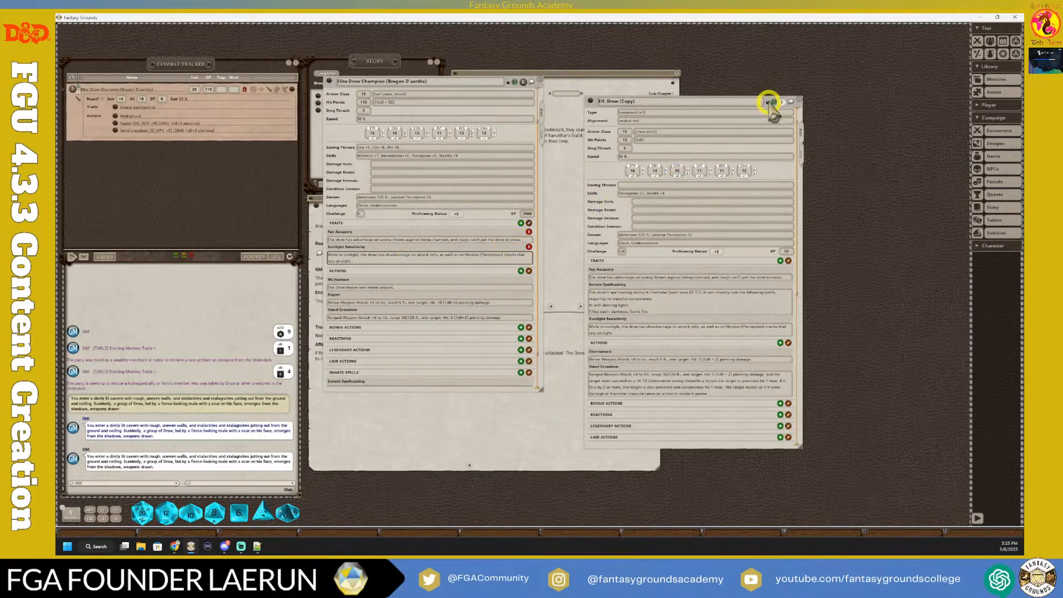
Step: Review the individual innate spell entries on the "Elf, Drow (Copy)" sheet and close that sheet
scroll(689, 263, "down", 5)
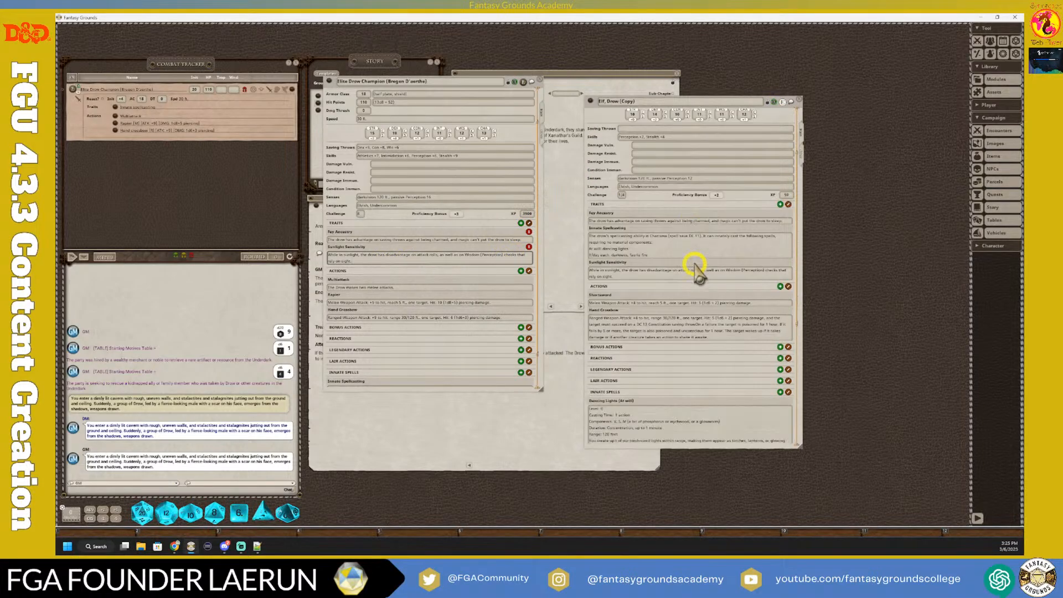
scroll(696, 269, "down", 5)
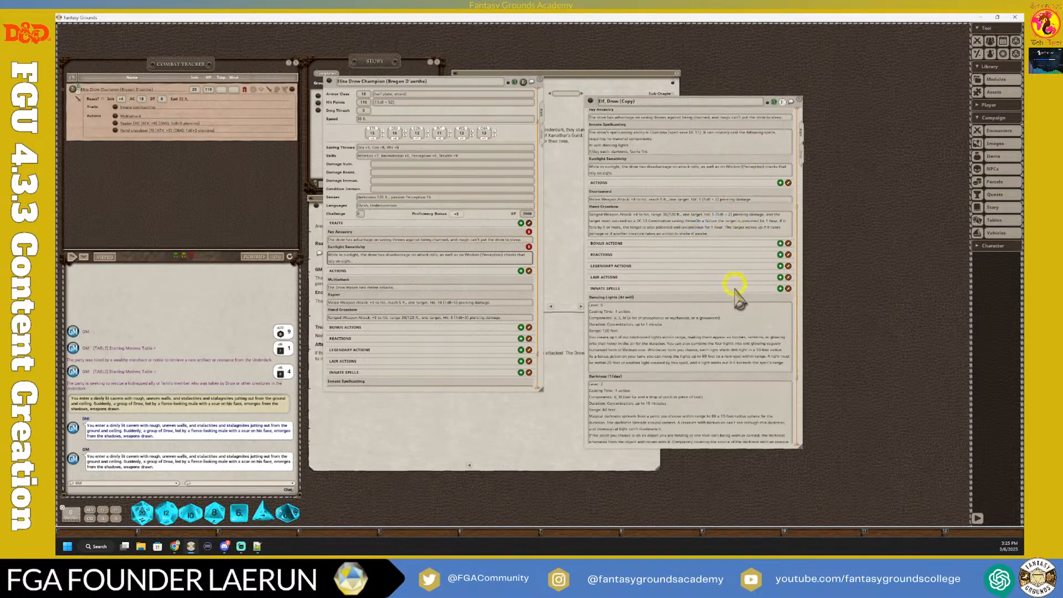
left_click(614, 301)
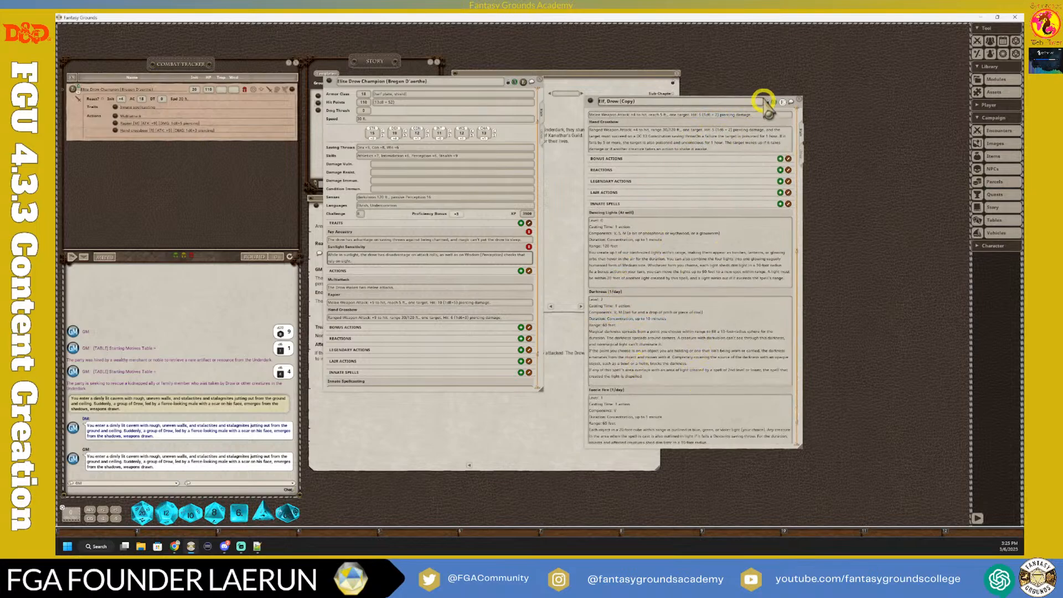
left_click(799, 101)
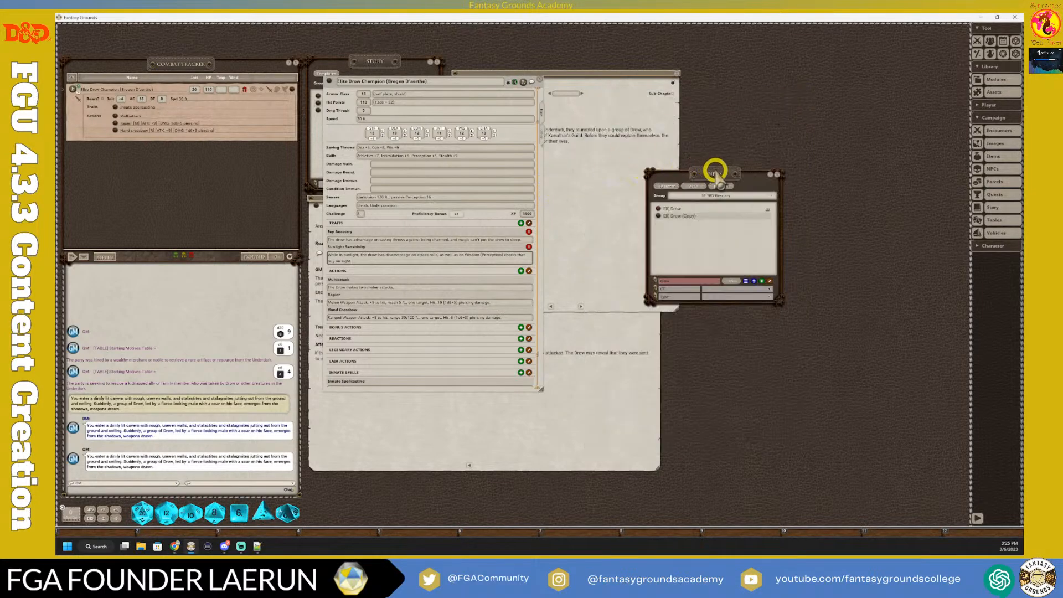
Step: Lock the champion's sheet and replace its old combat tracker entry with the updated NPC
left_click(508, 82)
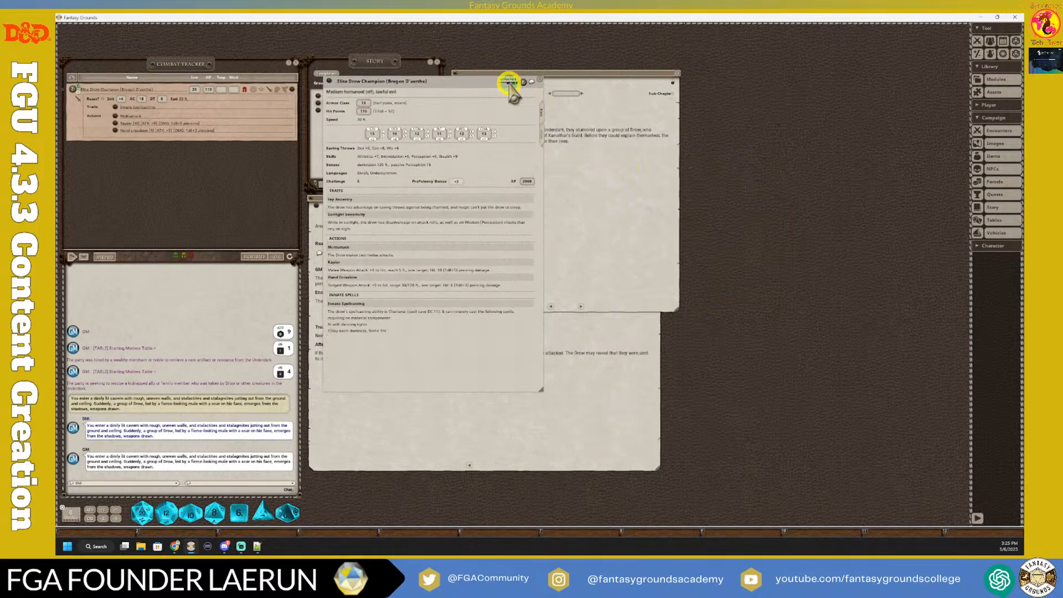
right_click(291, 89)
left_click(273, 105)
left_click(242, 107)
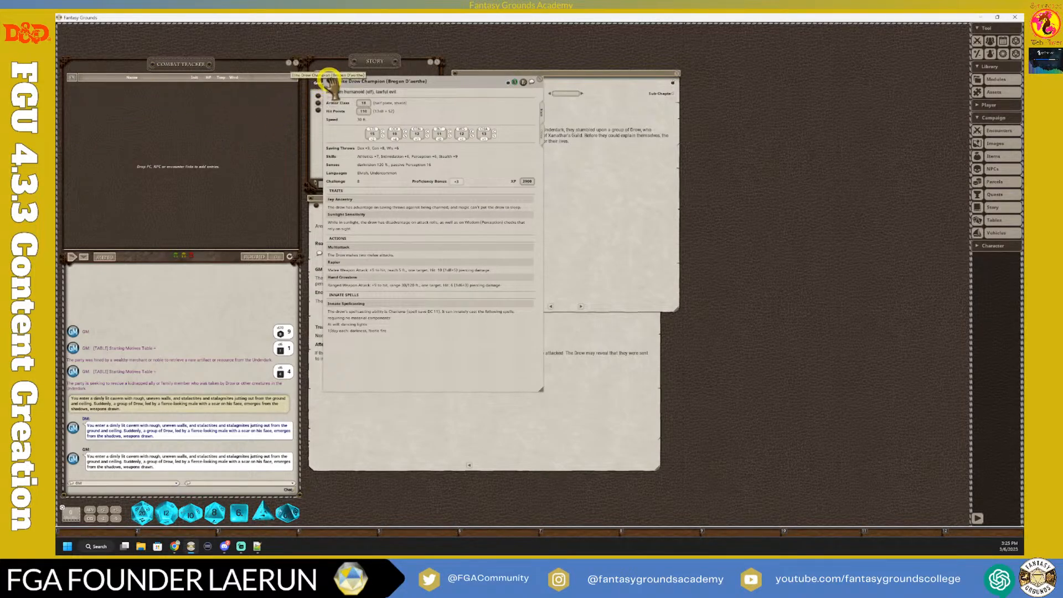
left_click_drag(331, 81, 196, 118)
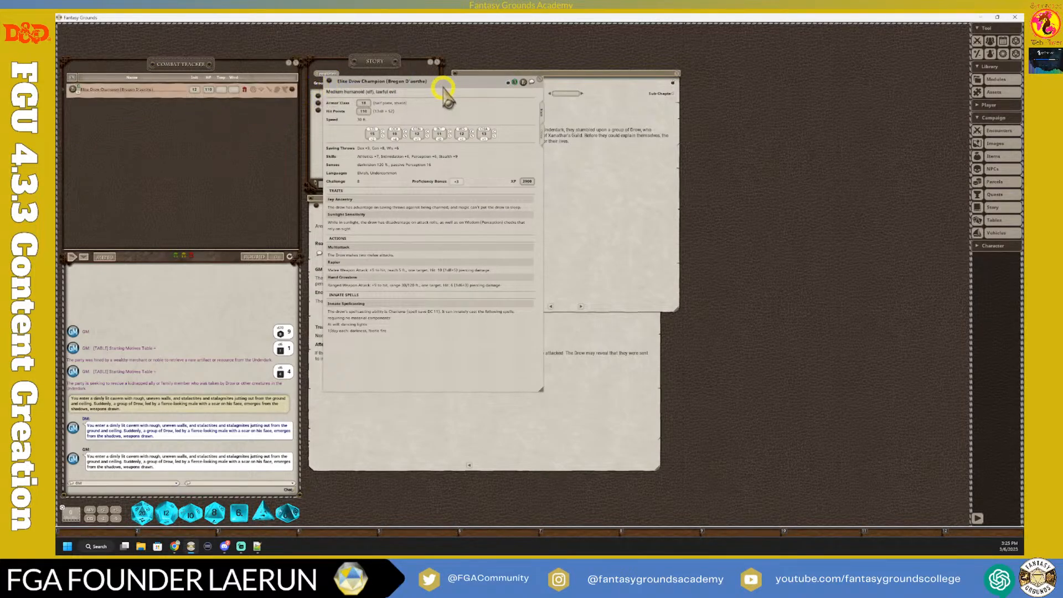
Step: Close the champion's sheet, expand its combat tracker actions and view the Innate Spellcasting spell's description
left_click(537, 80)
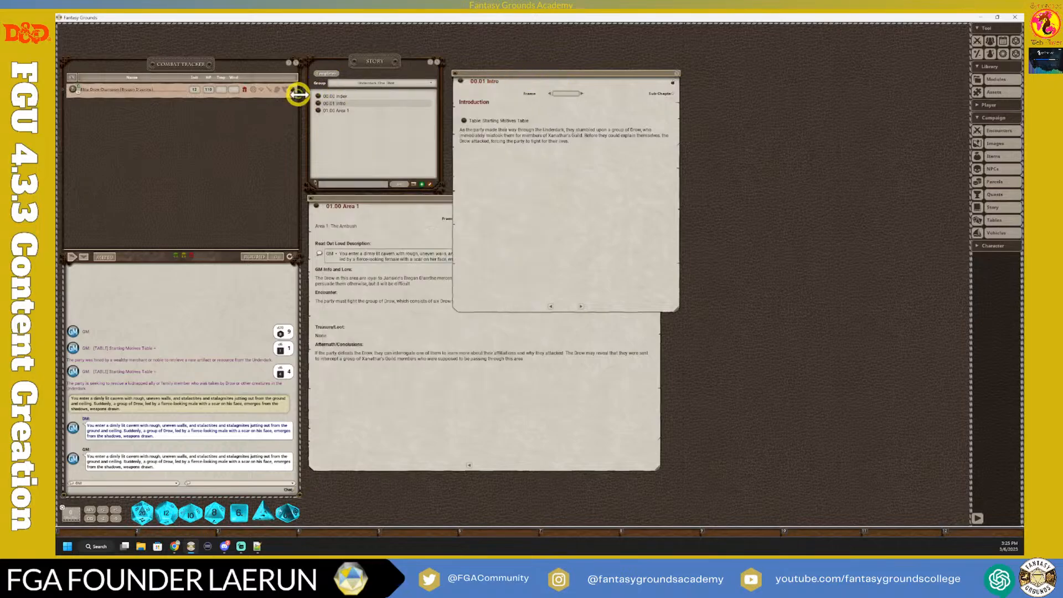
left_click(270, 93)
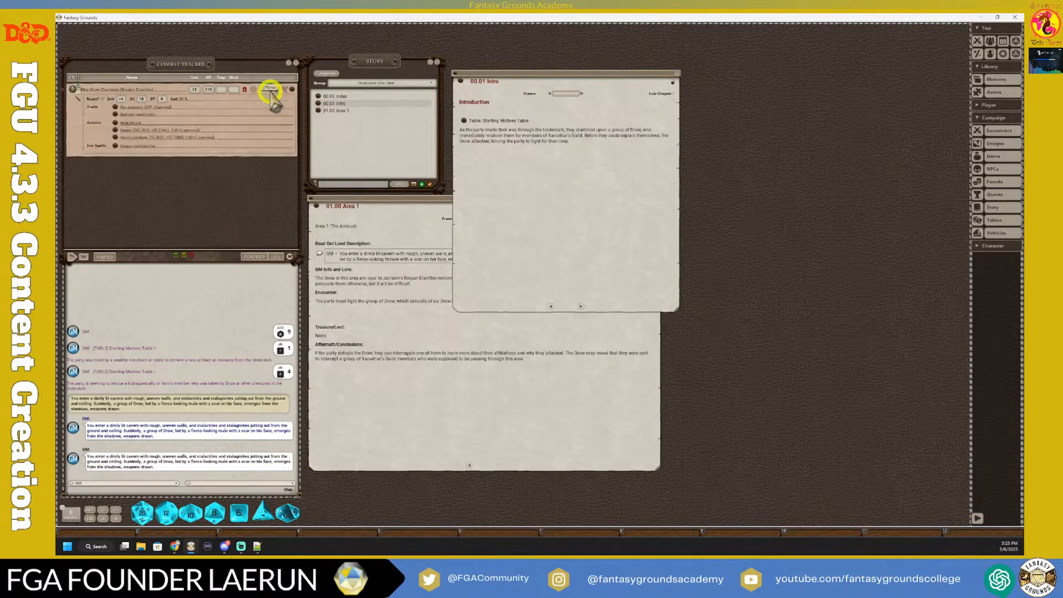
left_click(117, 147)
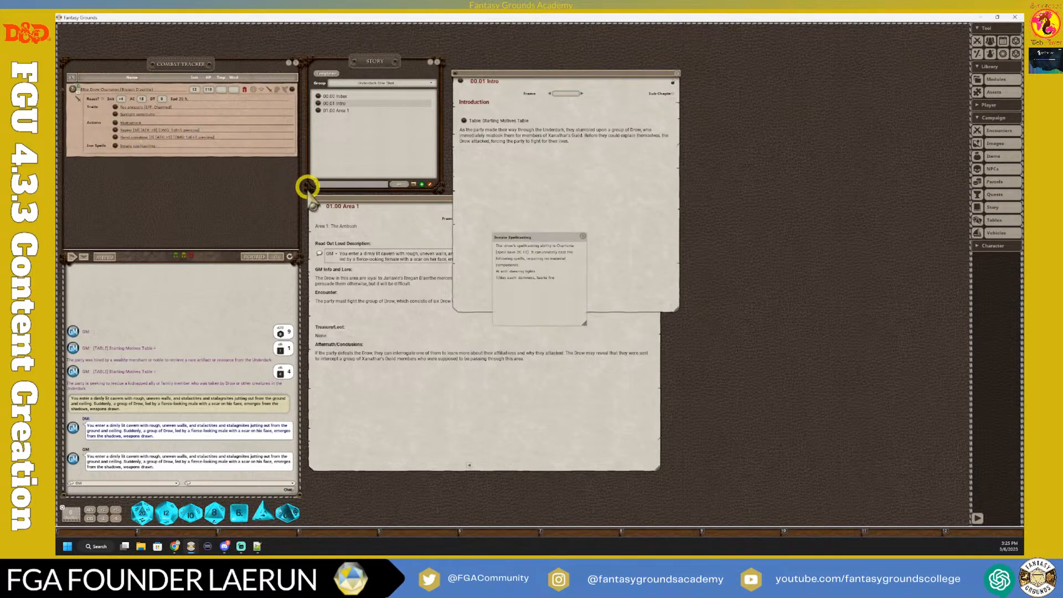
left_click(582, 237)
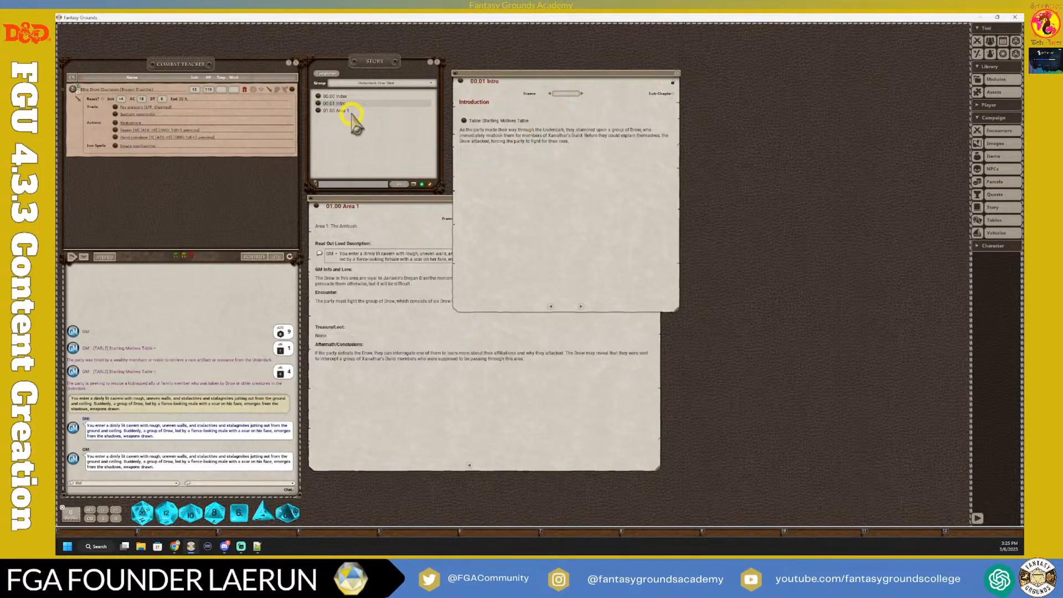
Step: Remove the champion from the combat tracker and bring the "01.00 Area 1" story entry to the front
right_click(292, 89)
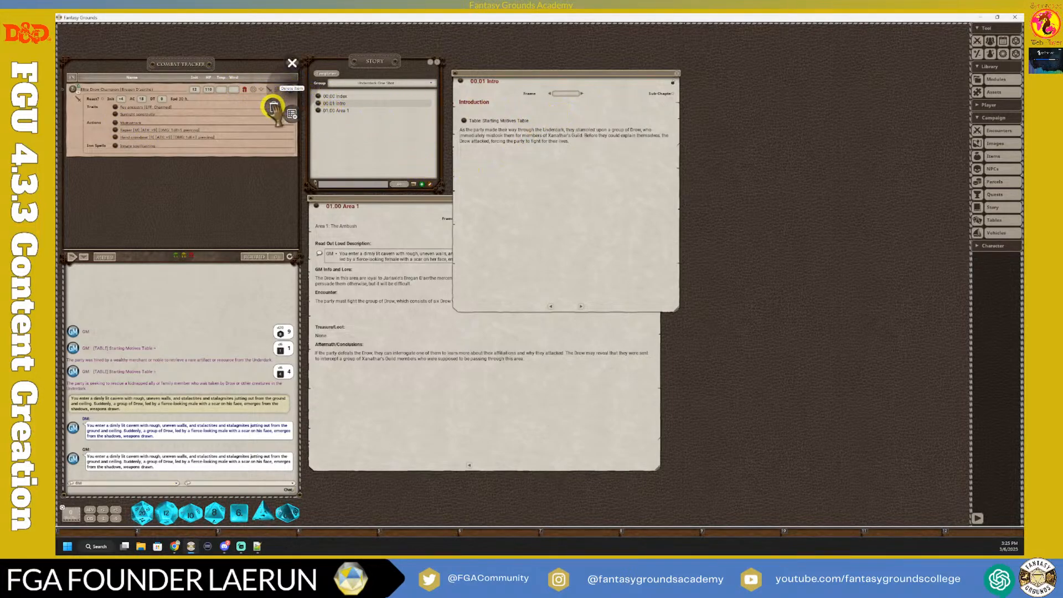
left_click(273, 108)
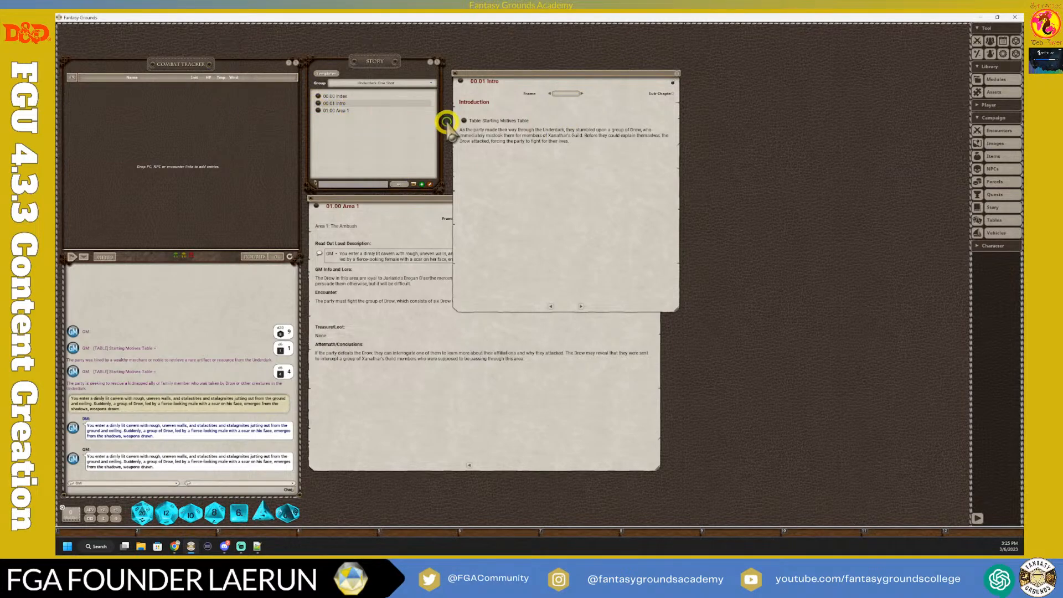
left_click(989, 134)
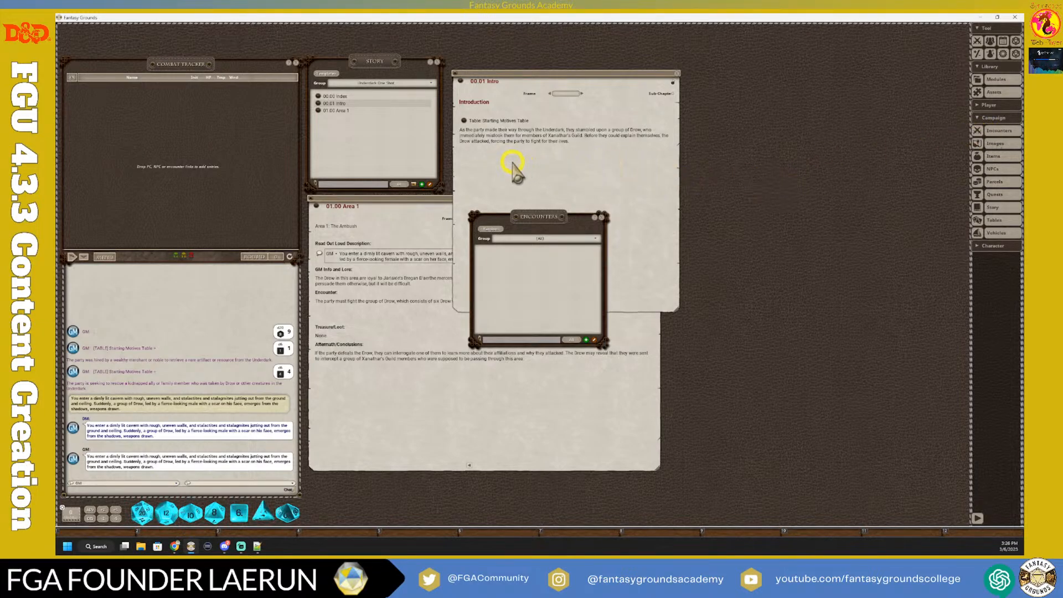
left_click(413, 202)
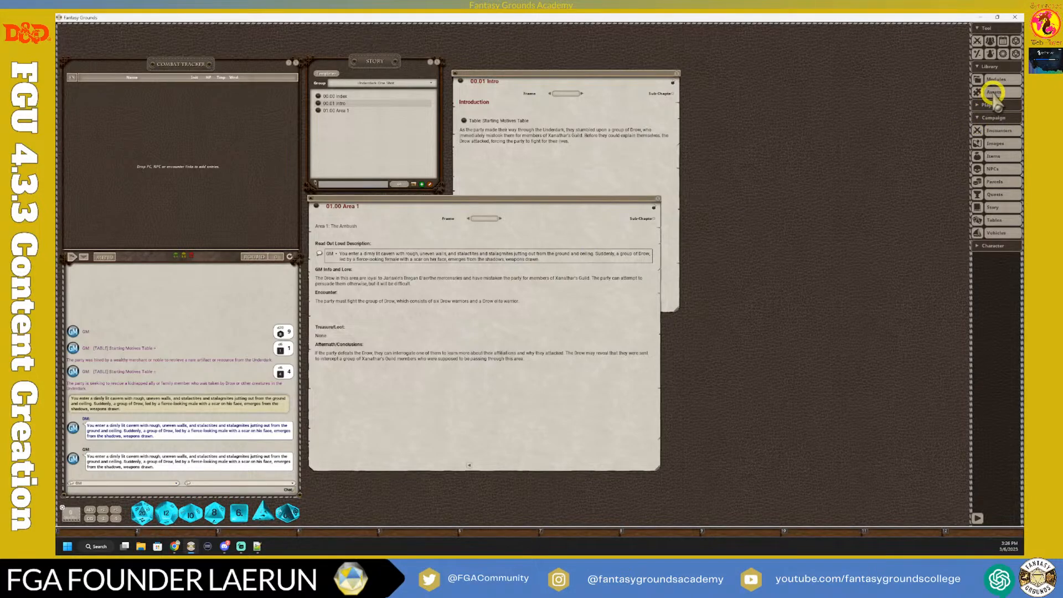
Step: Open the NPC list above the Area 1 story entry and open the "Elf, Drow (Copy)" sheet from it
left_click(993, 169)
left_click_drag(720, 173, 506, 111)
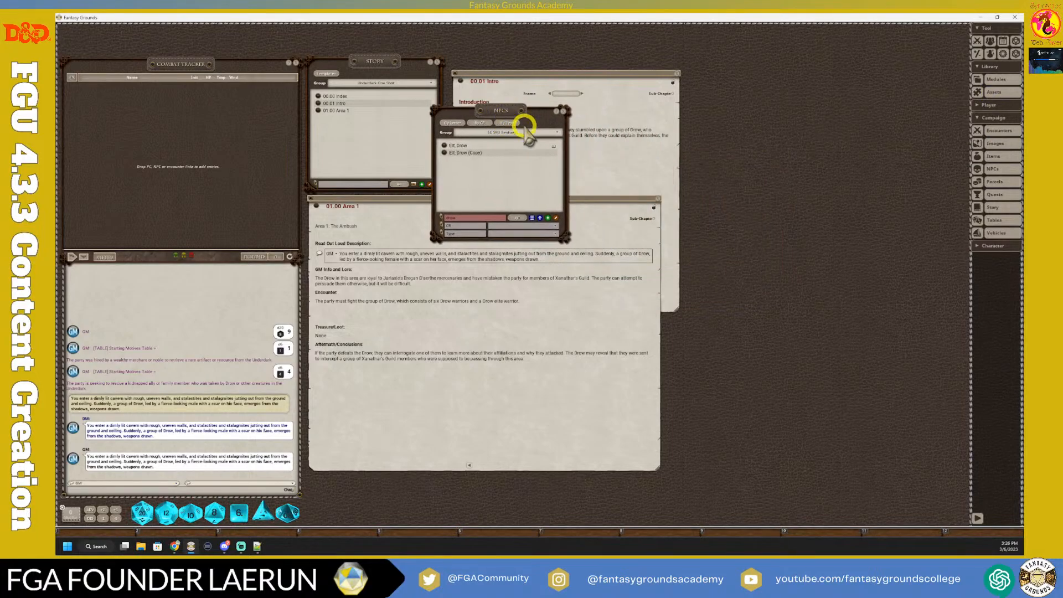
left_click(444, 154)
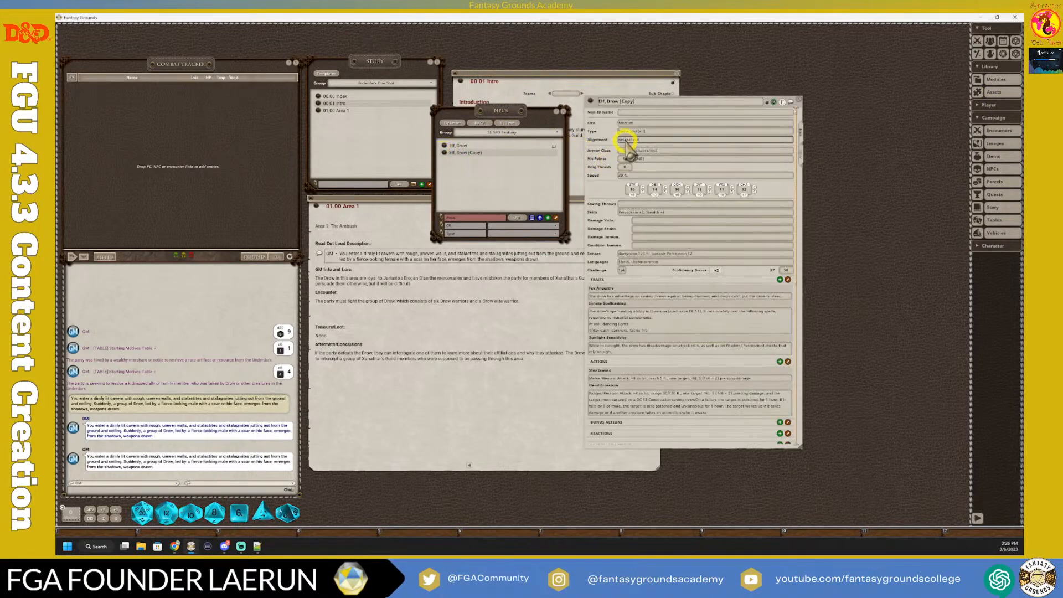
Step: Examine the Elf, Drow (Copy) sheet's statistics, traits, actions and innate spells
scroll(653, 163, "down", 2)
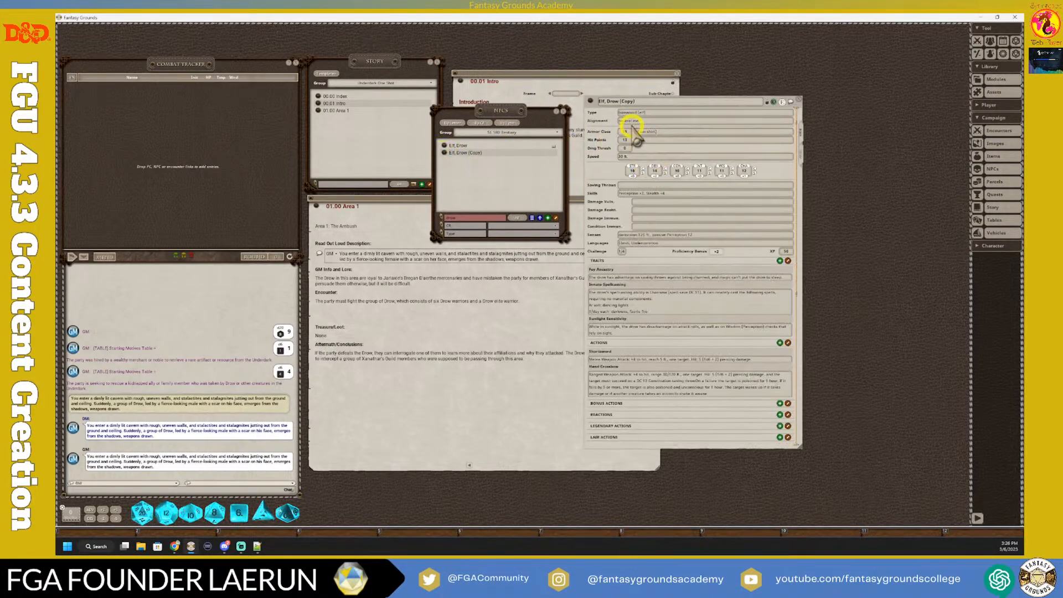
scroll(649, 238, "up", 2)
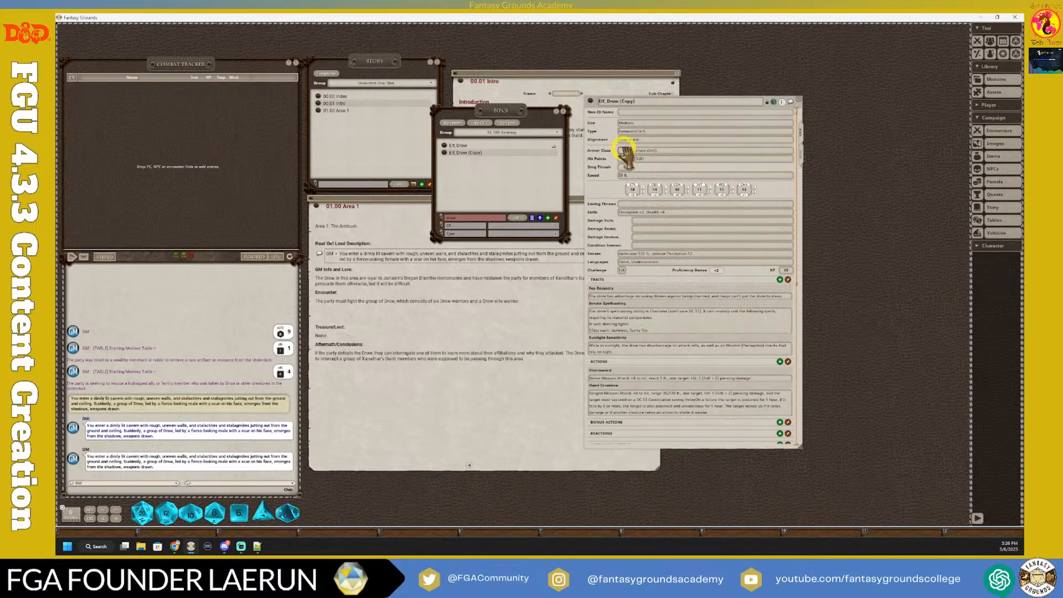
scroll(659, 237, "down", 4)
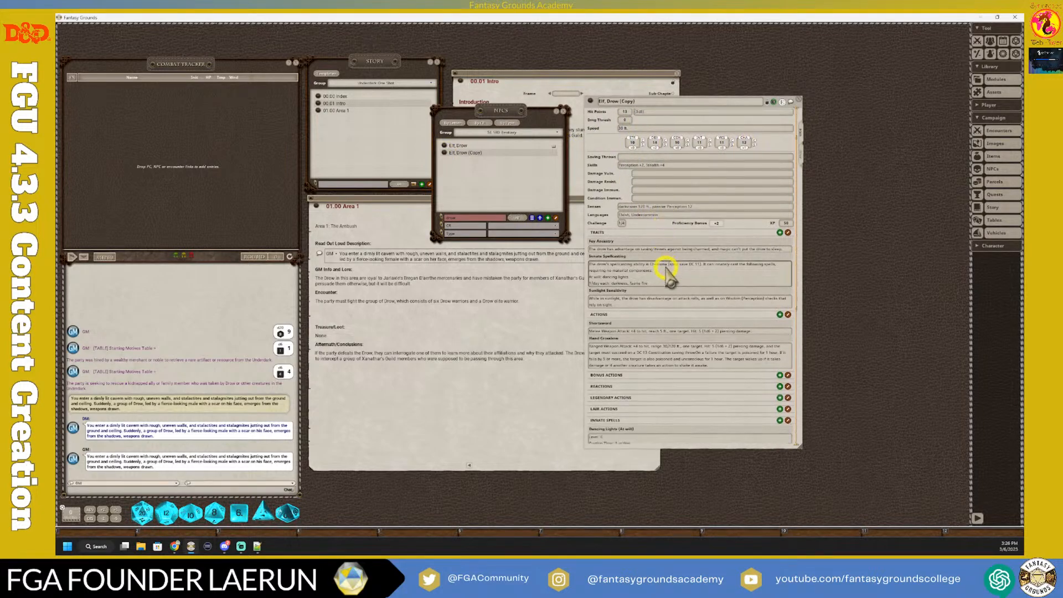
scroll(659, 282, "down", 4)
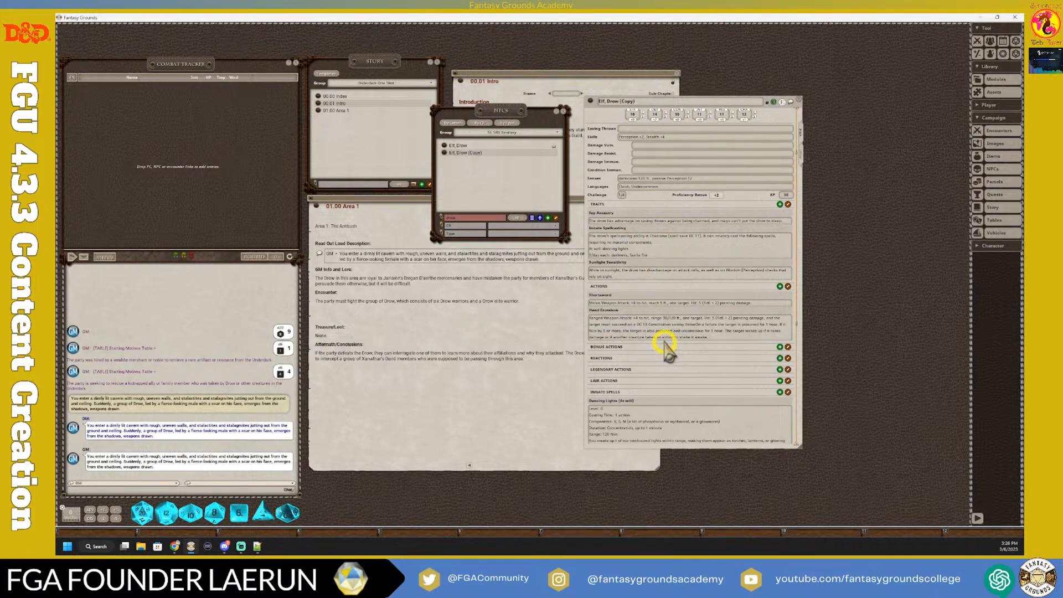
scroll(659, 296, "up", 6)
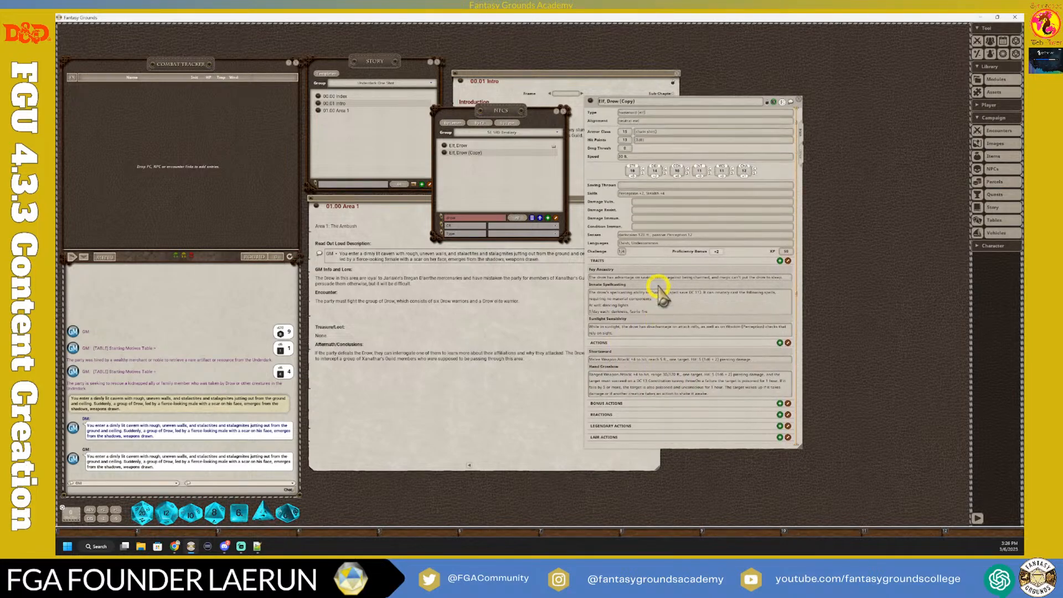
scroll(659, 289, "up", 1)
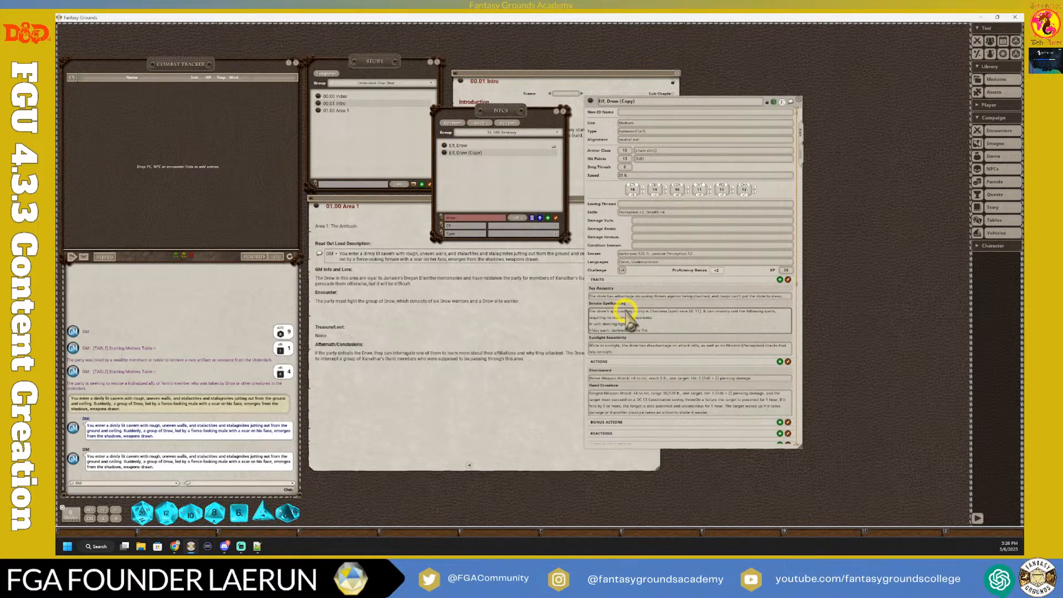
scroll(625, 310, "down", 5)
scroll(629, 315, "down", 2)
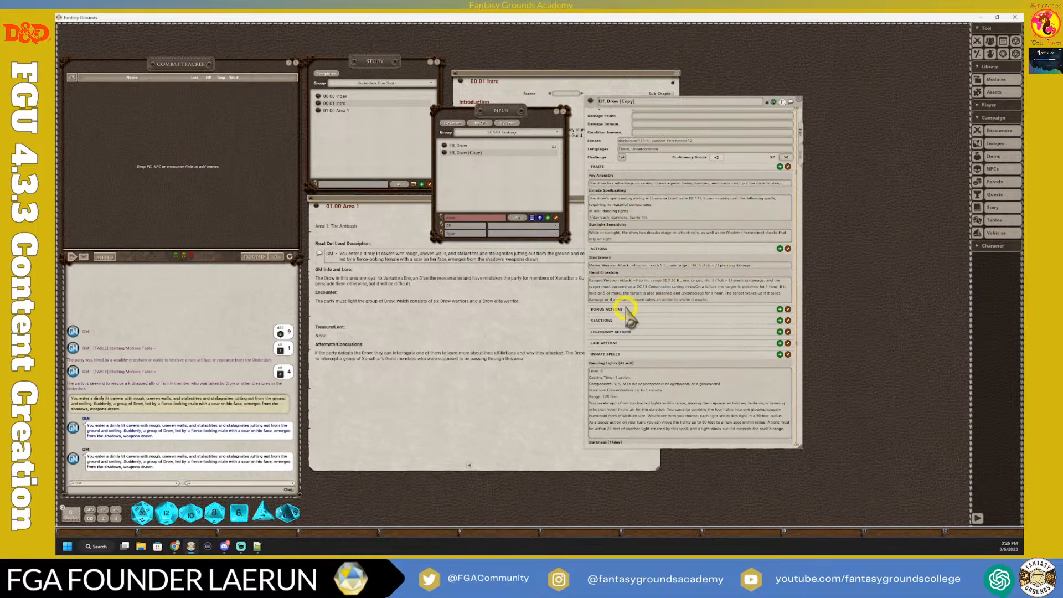
scroll(624, 299, "up", 3)
scroll(614, 238, "up", 1)
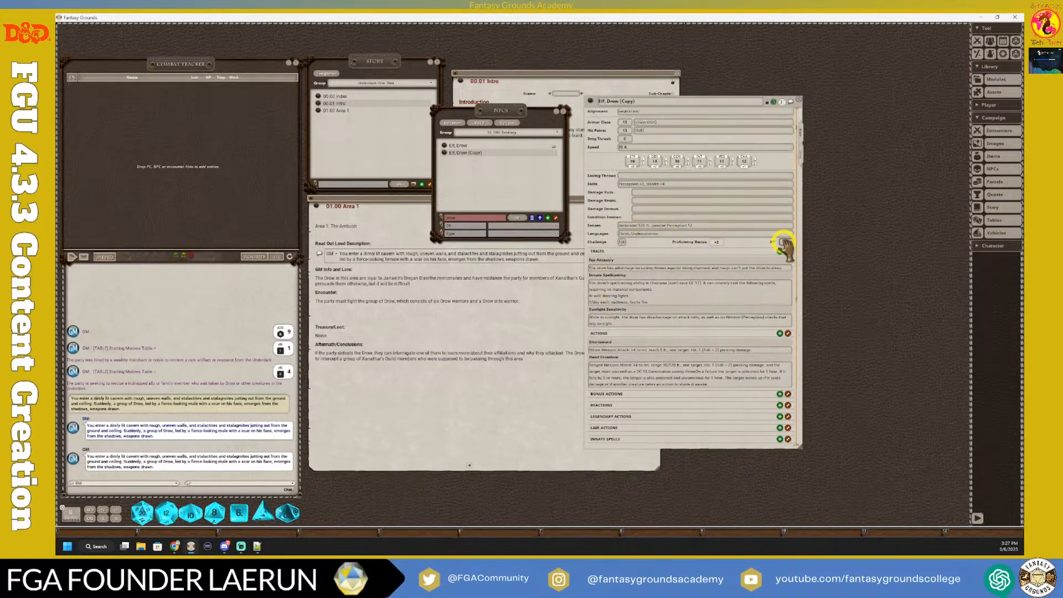
Step: Add a third language to the Elf, Drow (Copy) and adjust its ability scores, setting Strength to 15
left_click(664, 234)
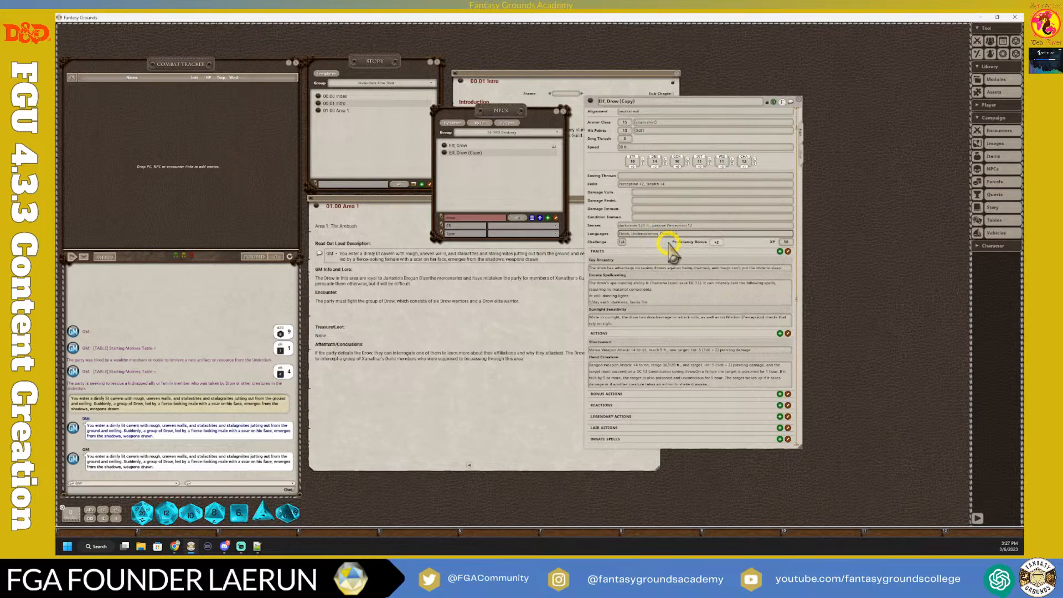
left_click(635, 160)
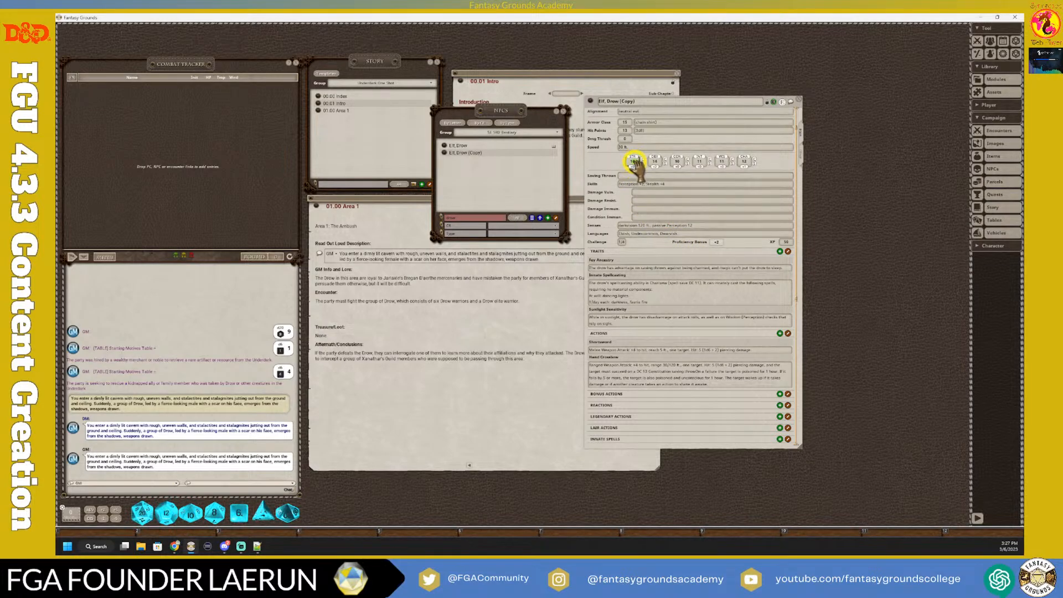
type("15")
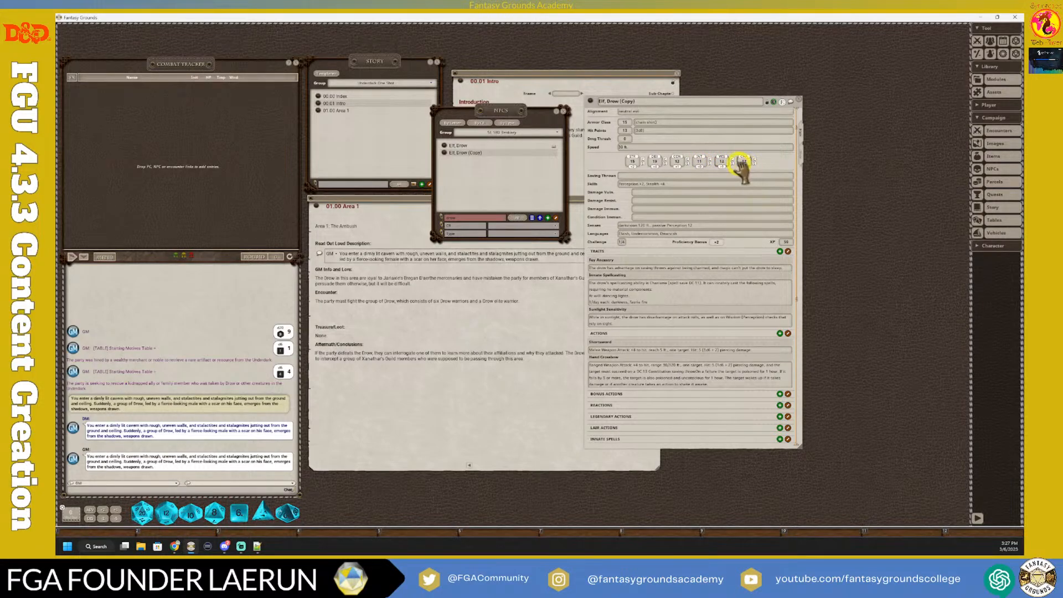
scroll(723, 162, "up", 1)
type("1")
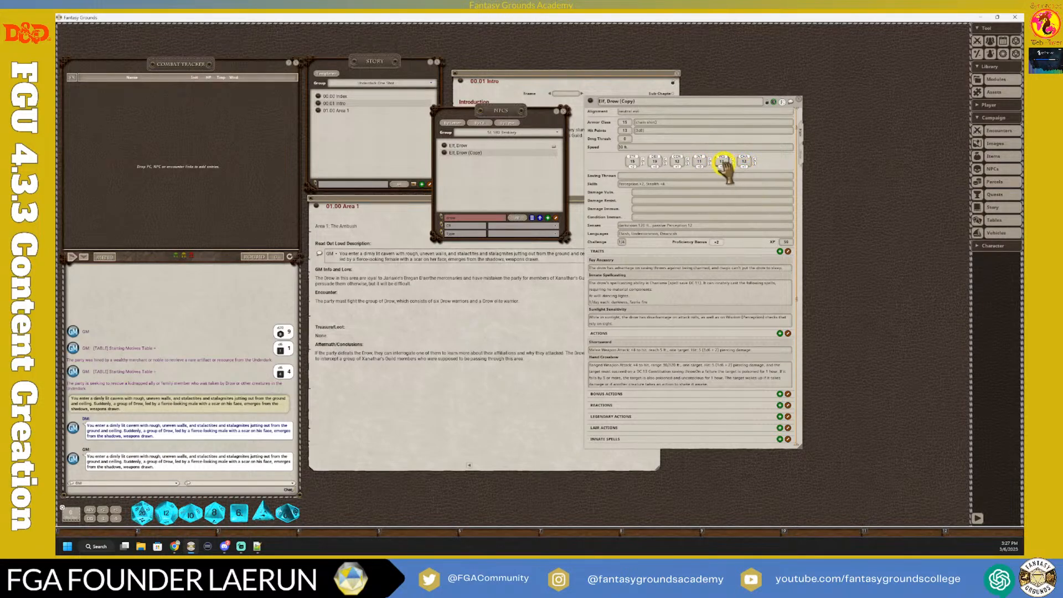
left_click(700, 161)
type("1")
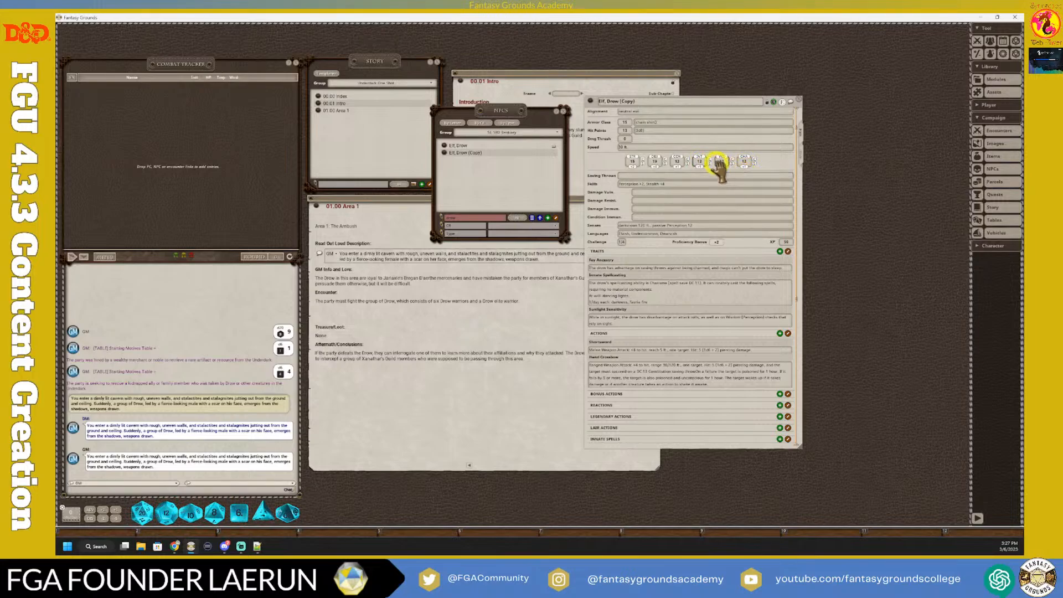
type("2")
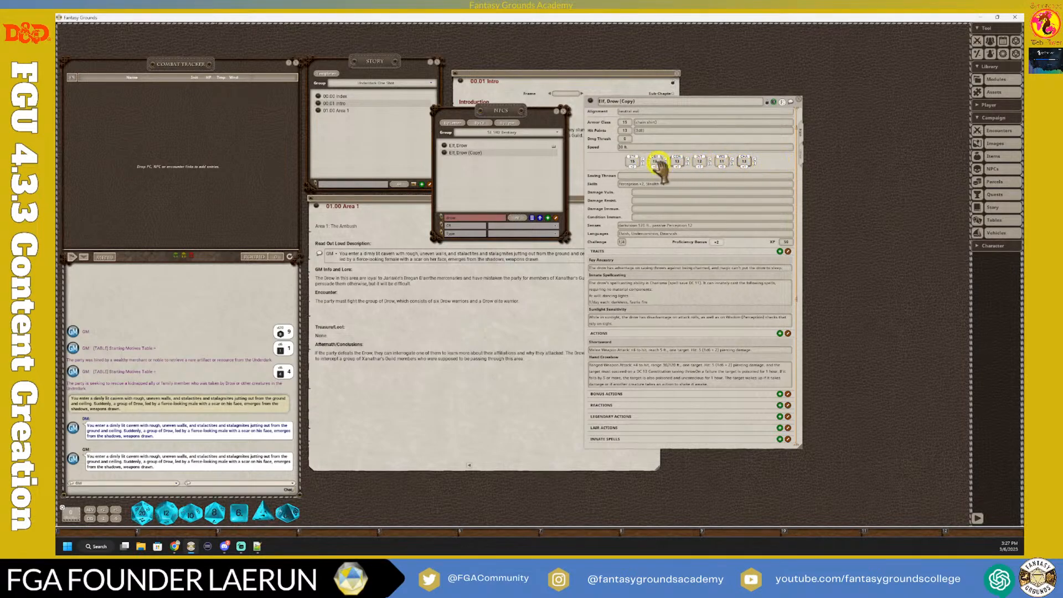
double_click(635, 183)
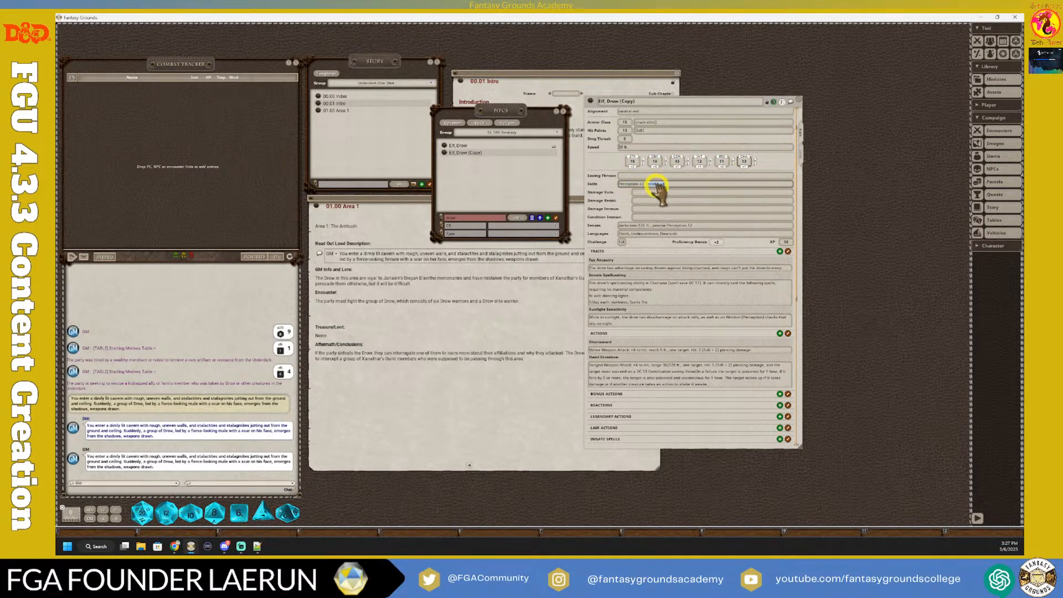
left_click(657, 193)
double_click(656, 184)
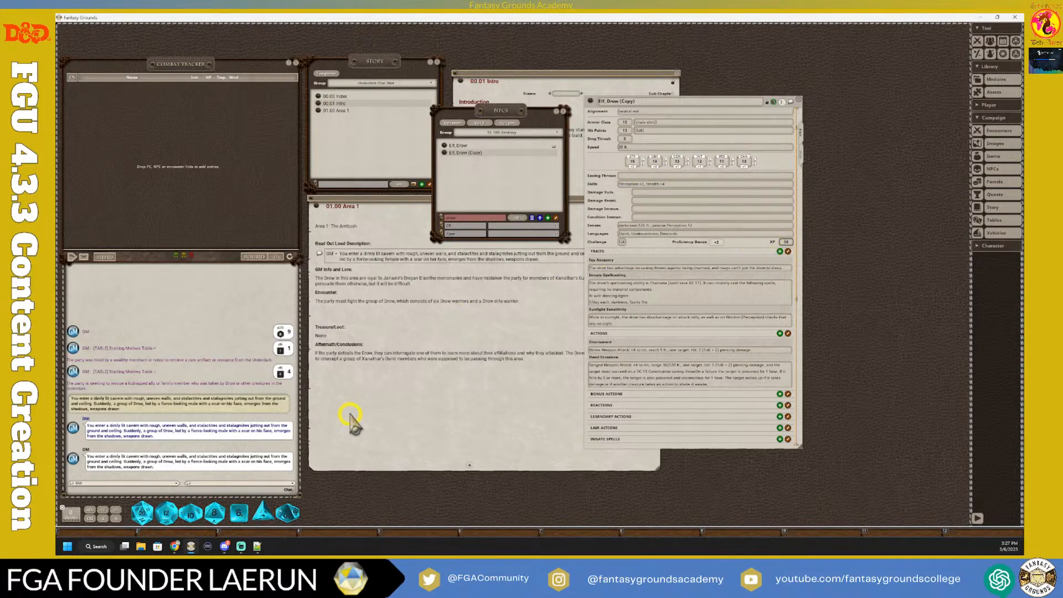
Step: Consult the Elite Drow Champion's stat block in the Notepad++ notes and return to Fantasy Grounds
left_click(257, 546)
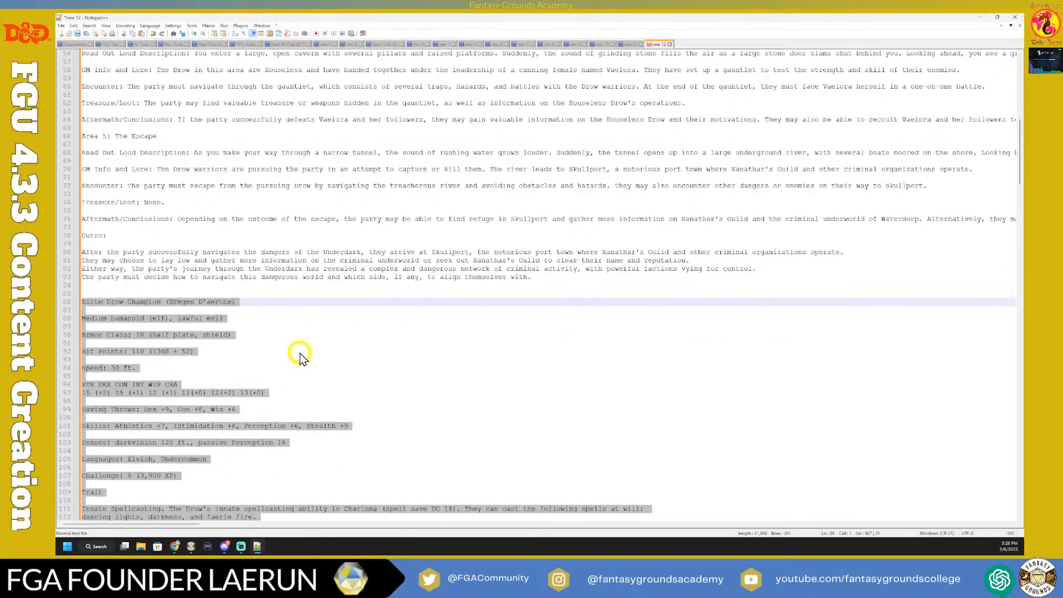
left_click(301, 350)
scroll(301, 350, "down", 3)
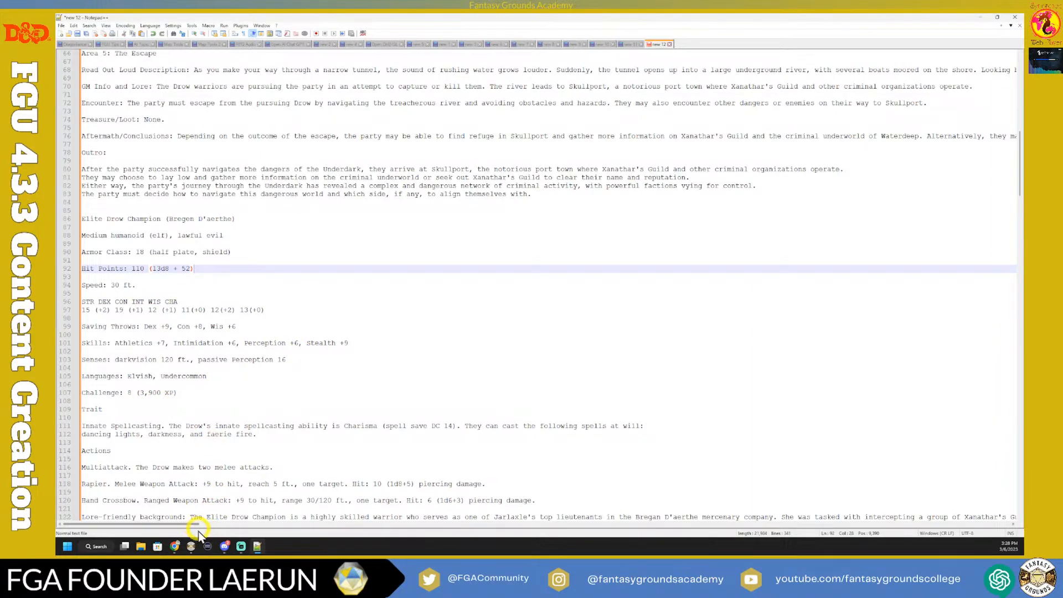
mouse_move(192, 549)
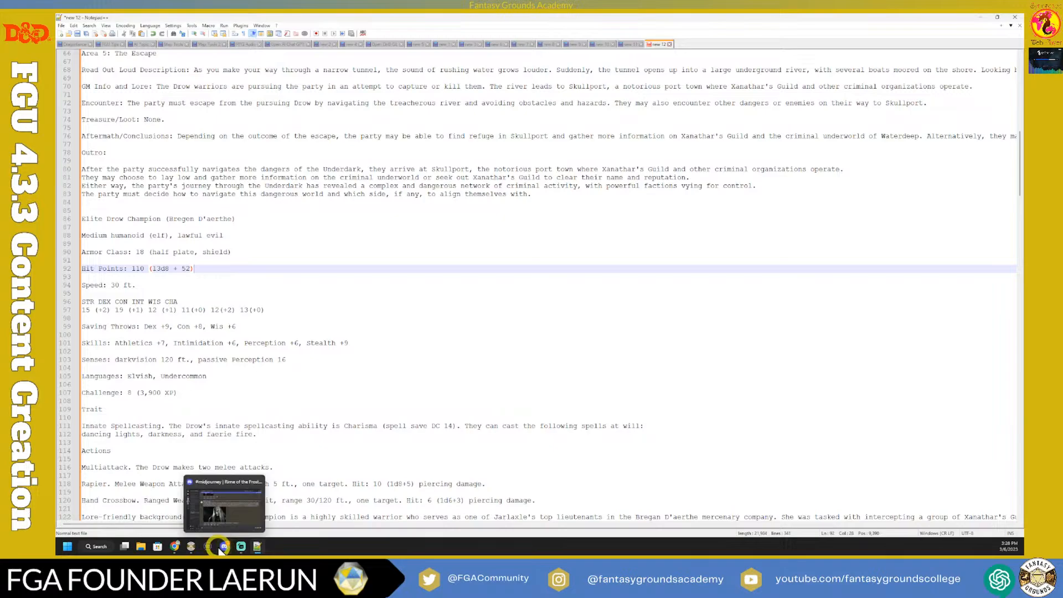
left_click(190, 548)
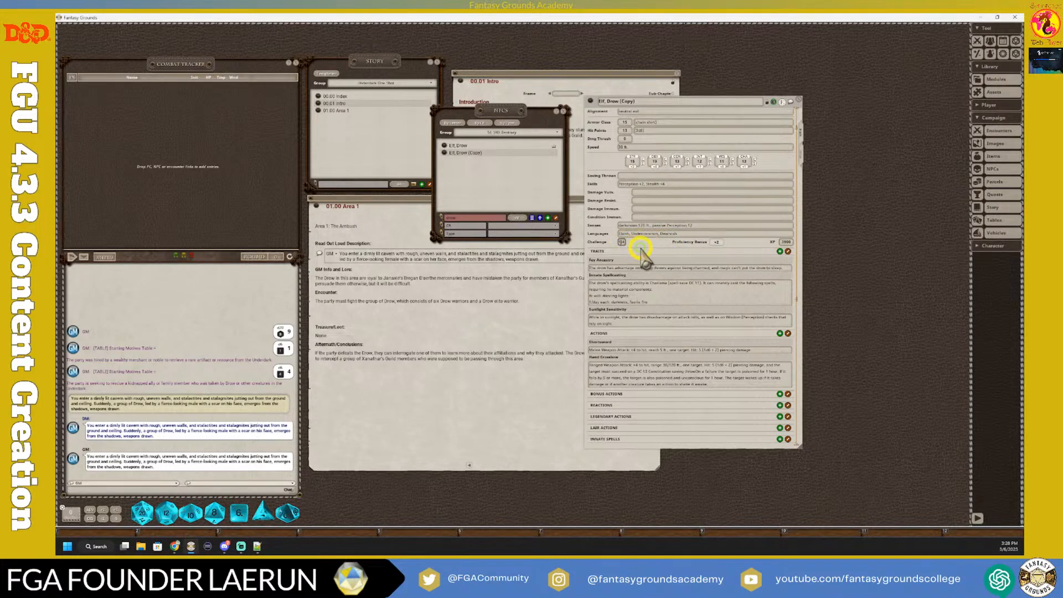
Step: Replace the drow copy's challenge rating and raise its proficiency bonus to +3
type("=8")
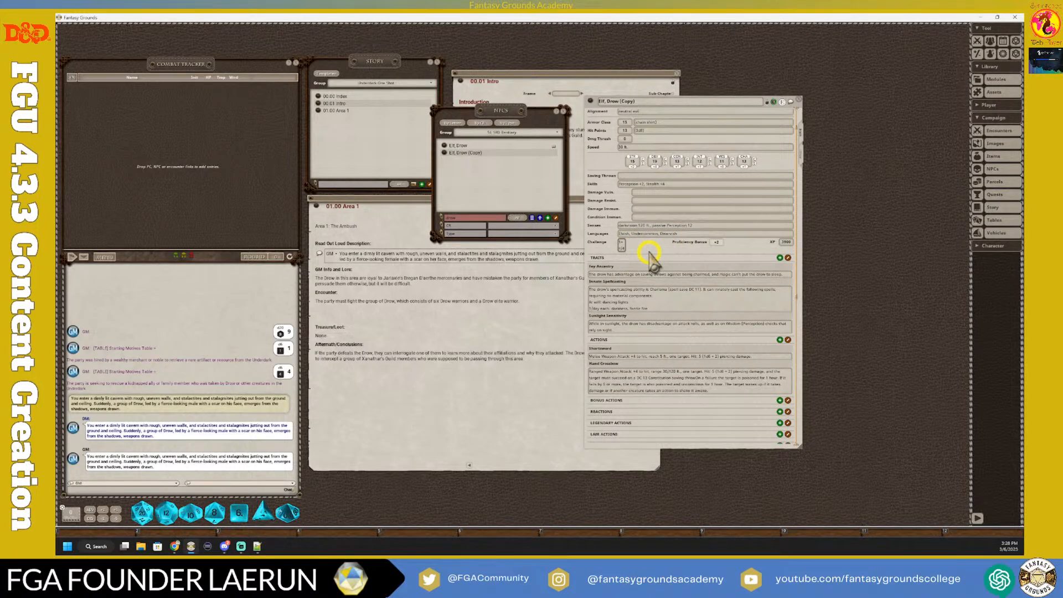
key("BackSpace")
key("BackSpace")
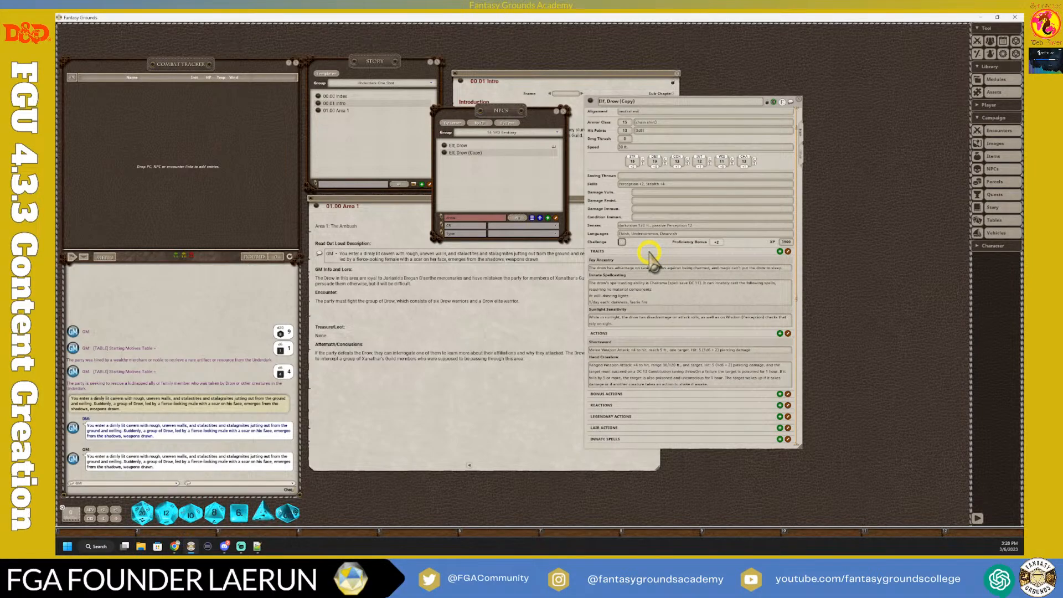
left_click(785, 241)
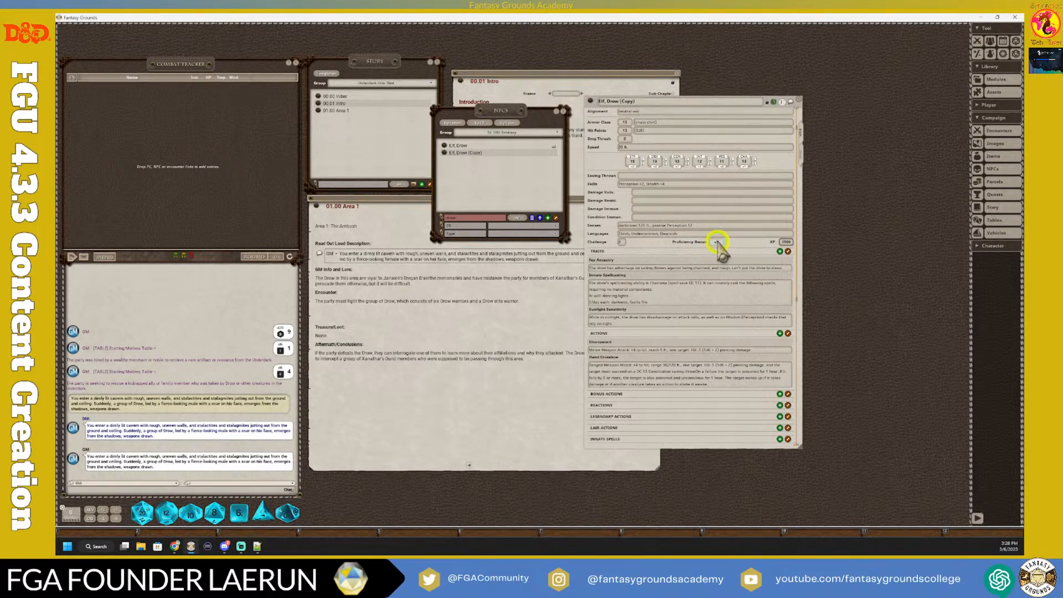
scroll(718, 241, "up", 1)
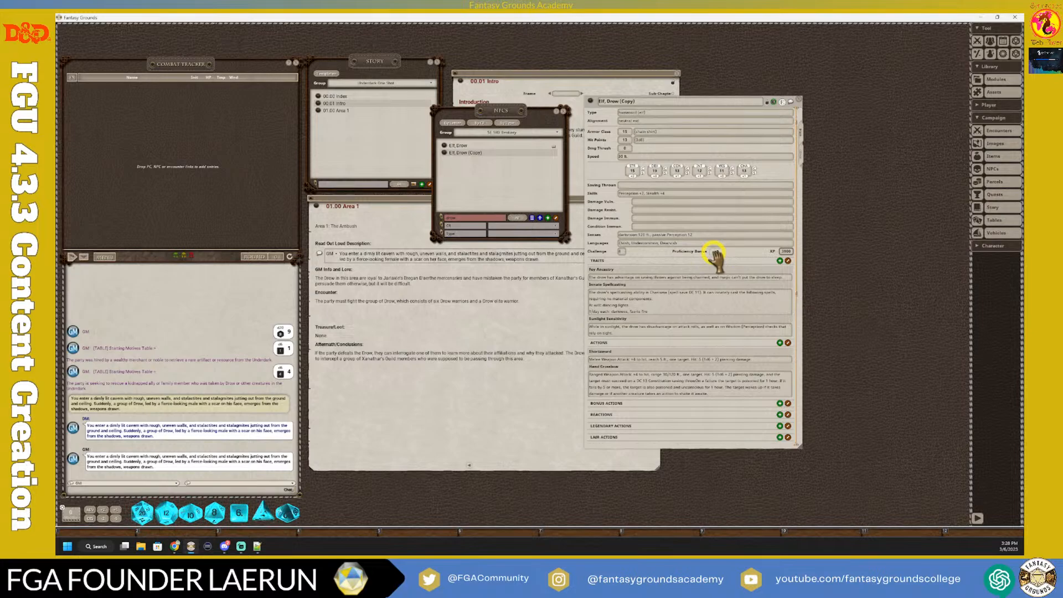
scroll(716, 254, "up", 1)
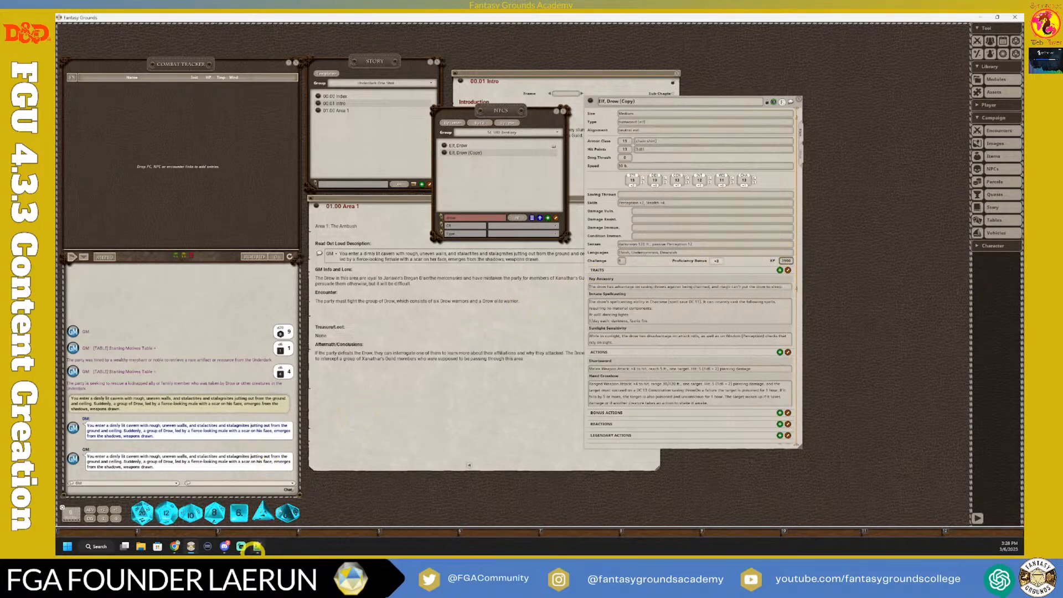
Step: Check the champion's stat block in the Notepad++ notes and update the drow copy's skills to Perception +3 and Stealth +7
left_click(258, 547)
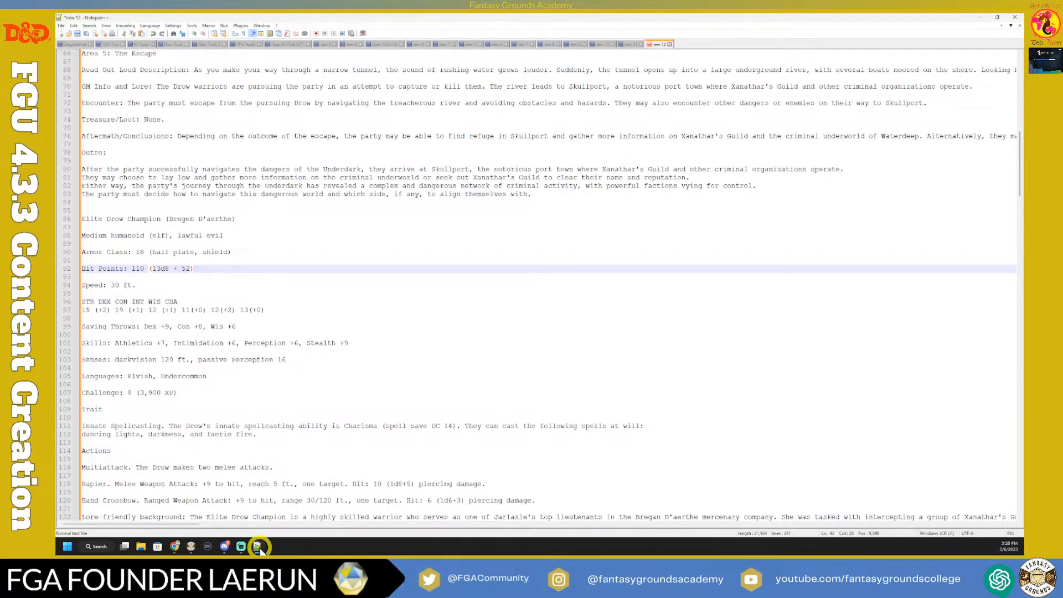
left_click(258, 547)
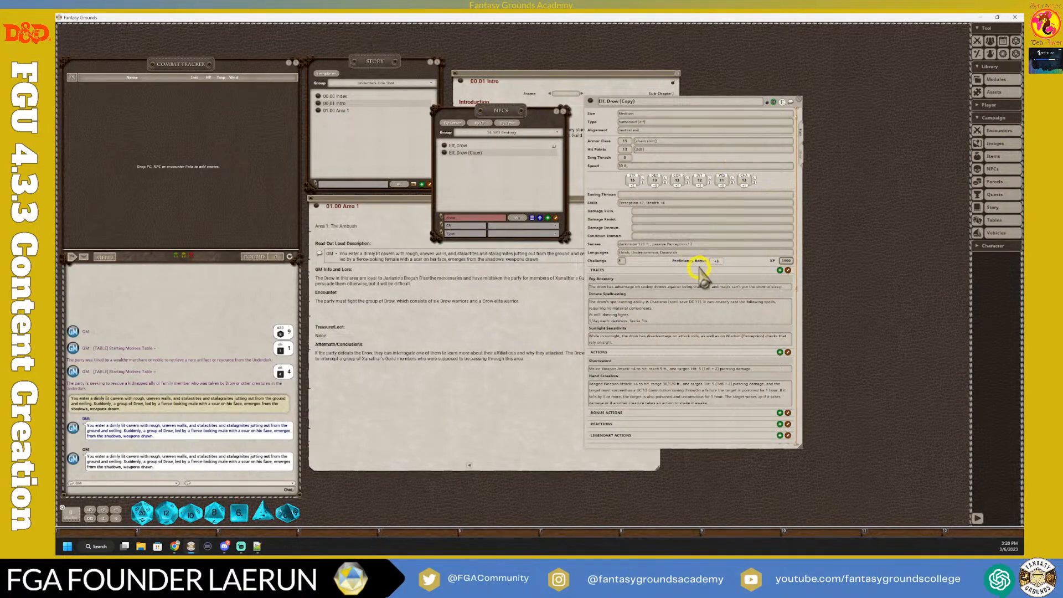
left_click(692, 253)
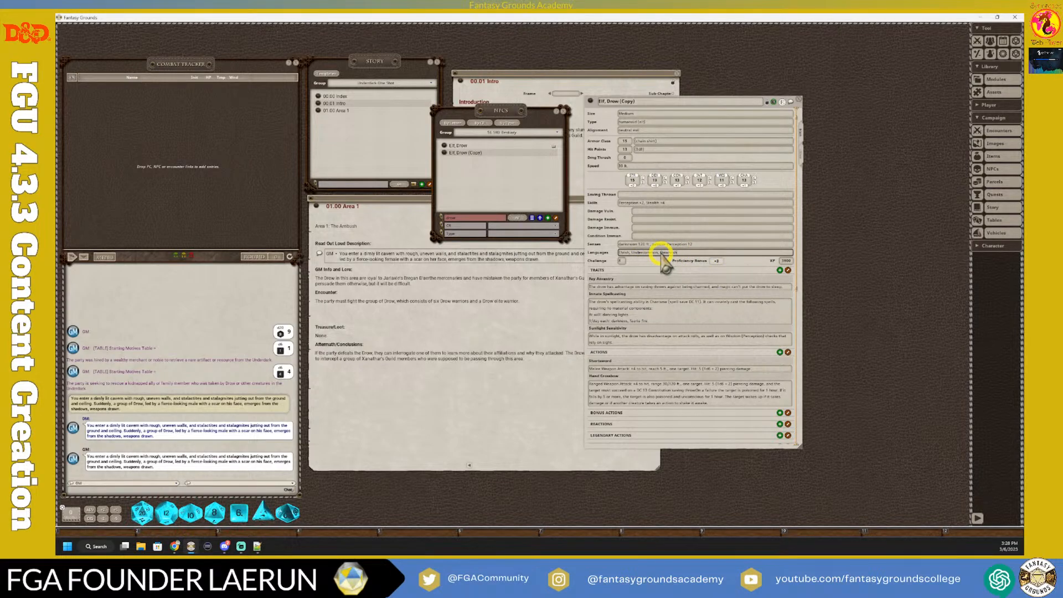
left_click(668, 204)
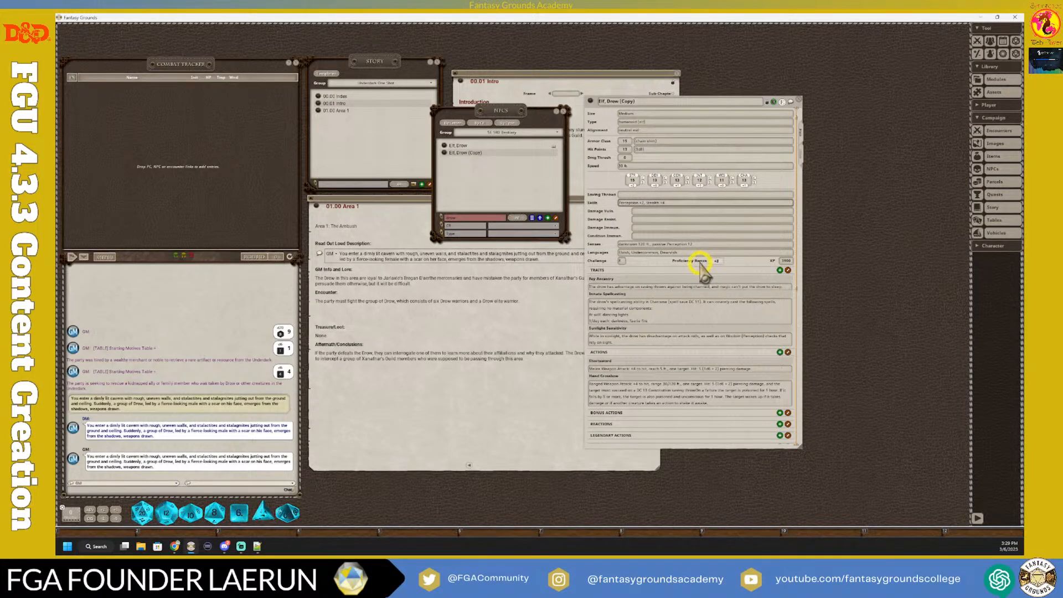
left_click(656, 219)
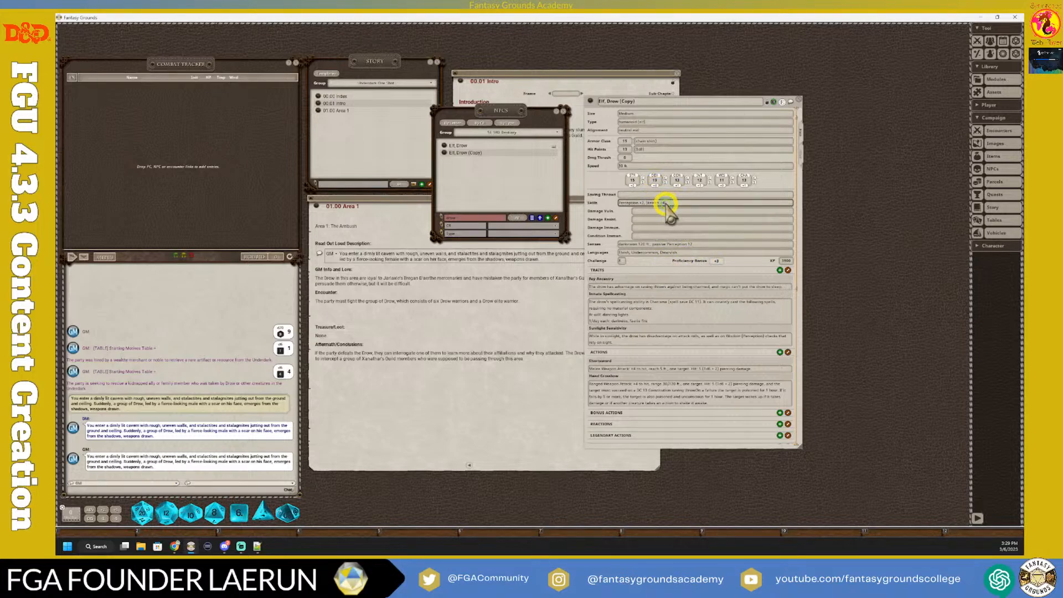
left_click(692, 219)
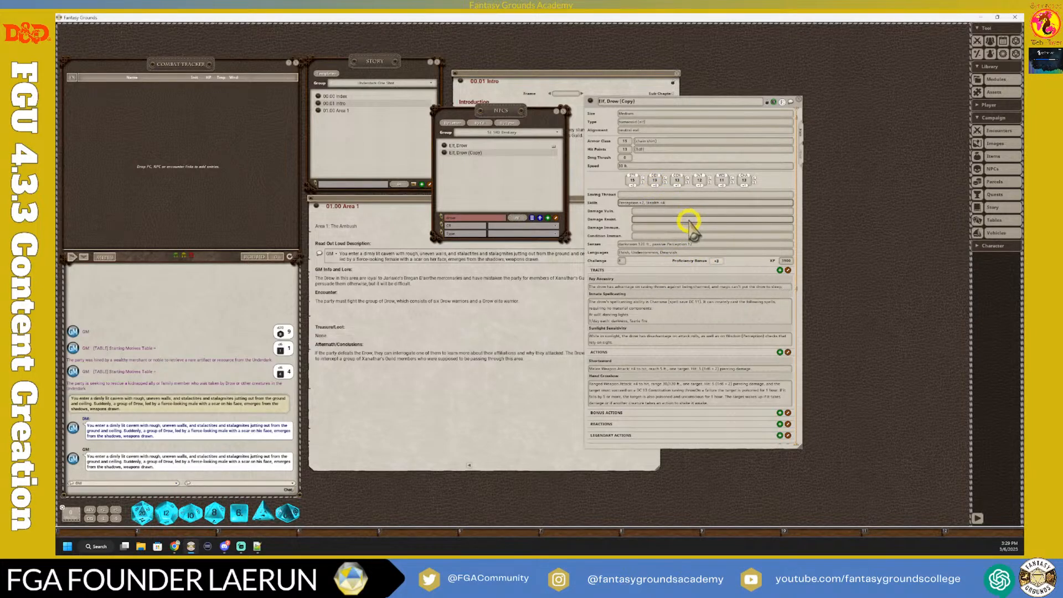
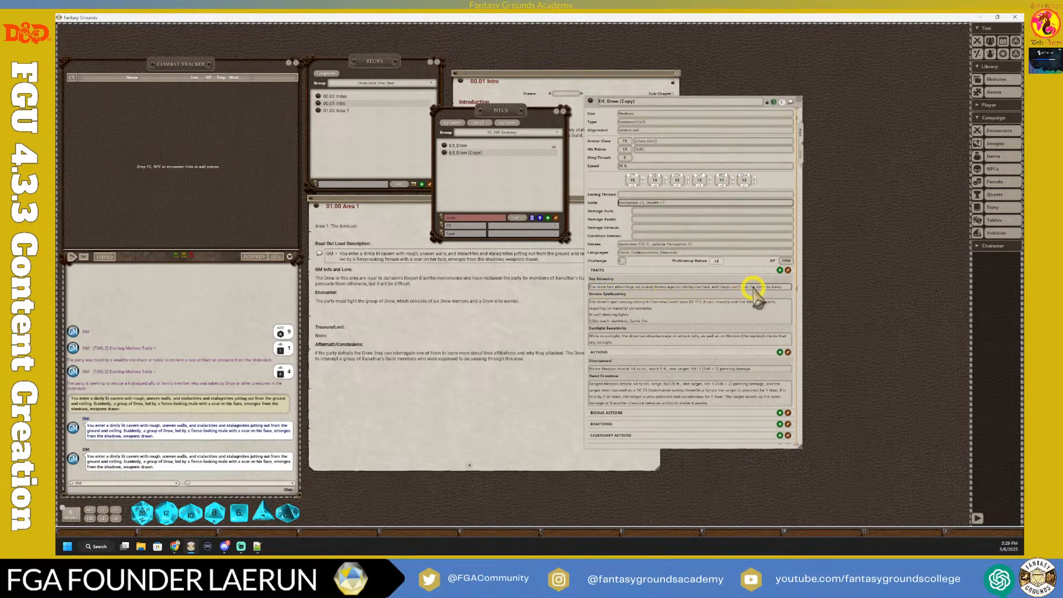
Step: Rename the drow copy's Shortsword action
scroll(684, 308, "down", 2)
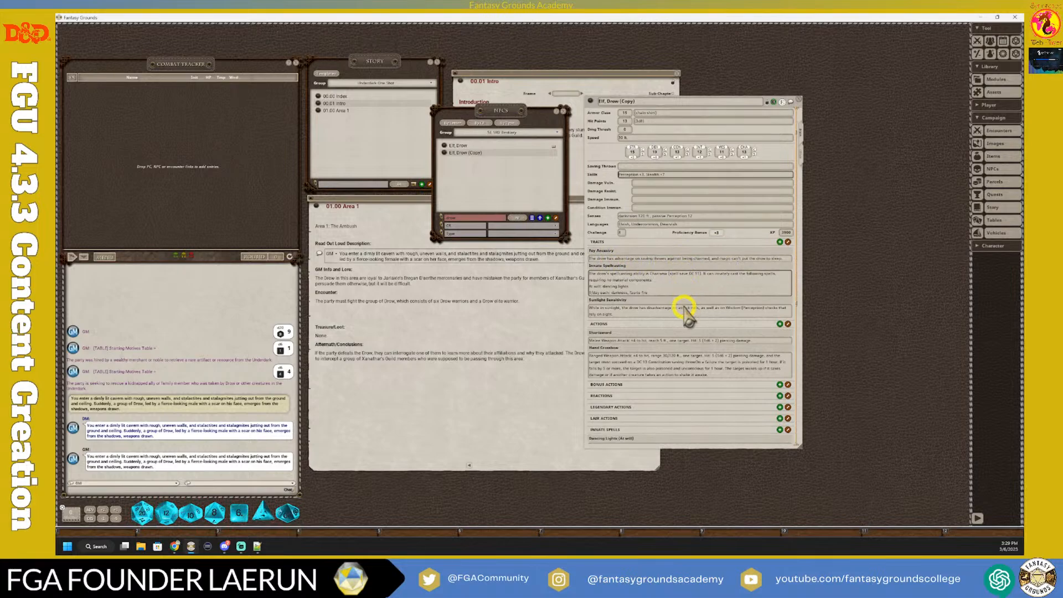
scroll(685, 309, "down", 1)
left_click_drag(591, 338, 639, 338)
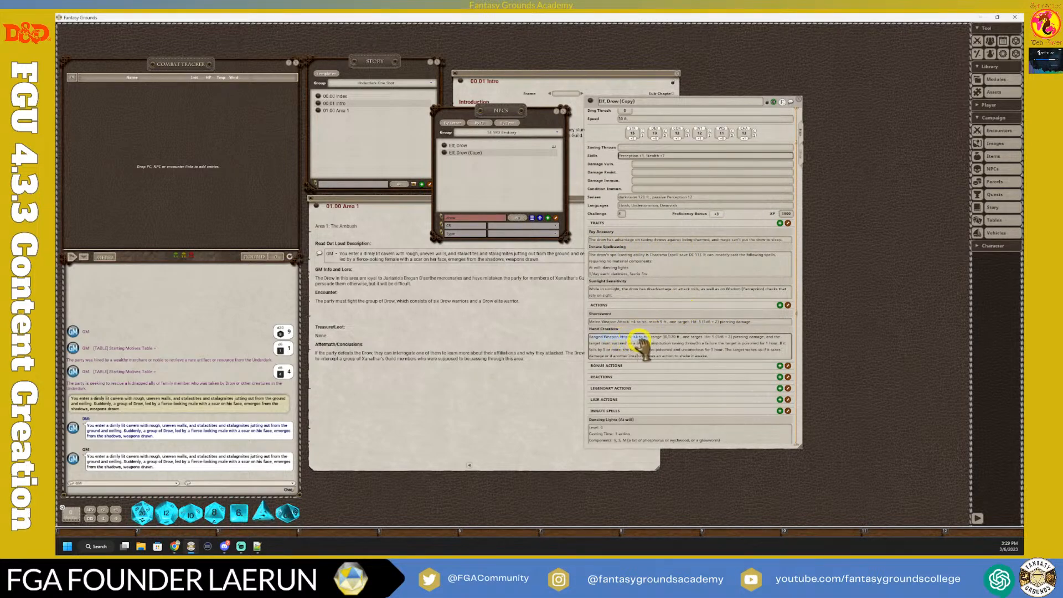
left_click(620, 314)
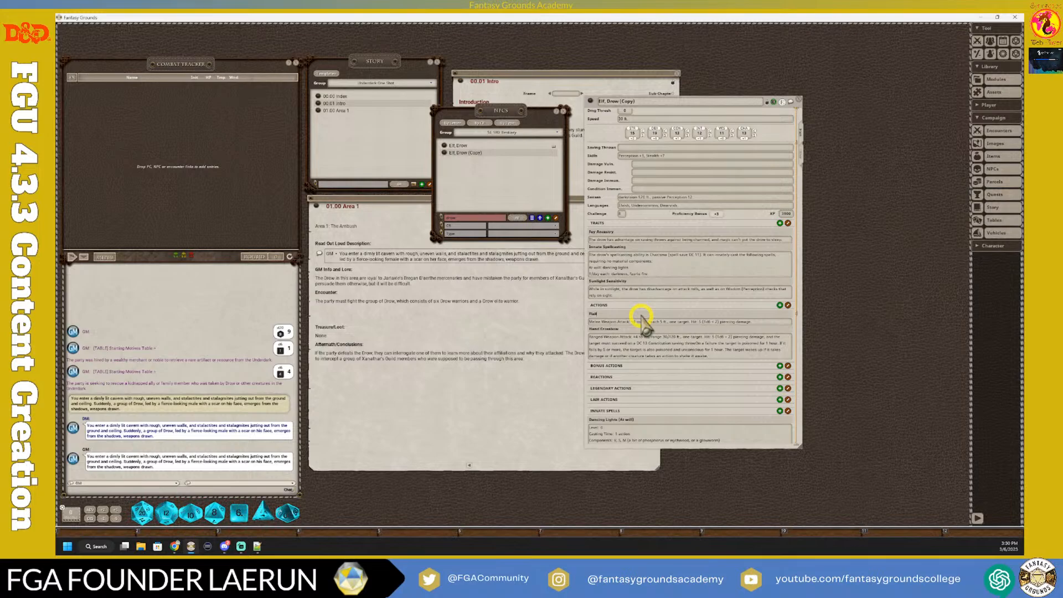
Step: Edit the drow copy's Flail action to use a +5 attack bonus and bludgeoning damage
left_click(638, 322)
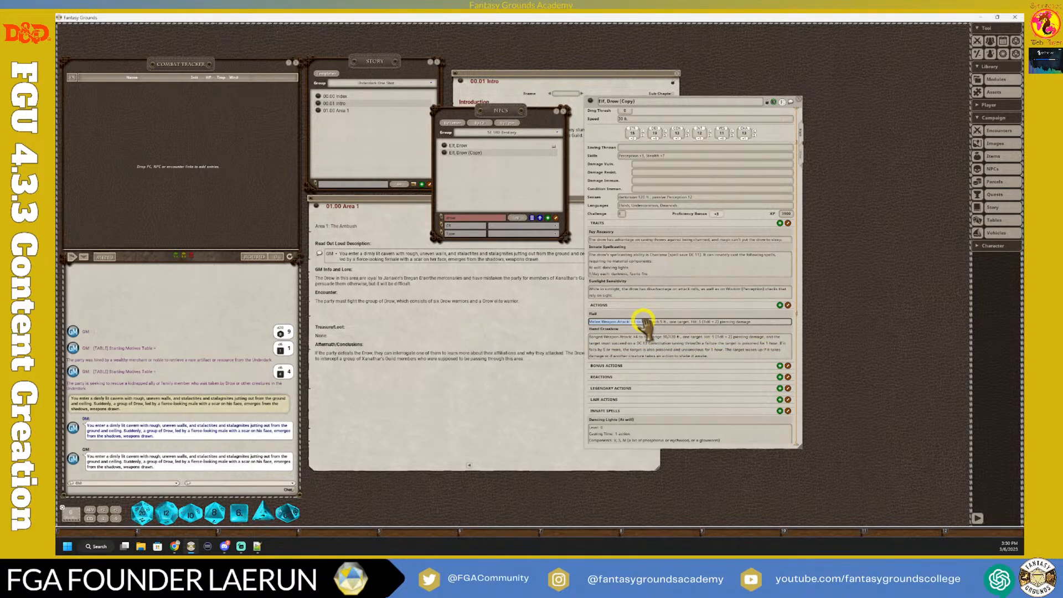
scroll(673, 304, "up", 3)
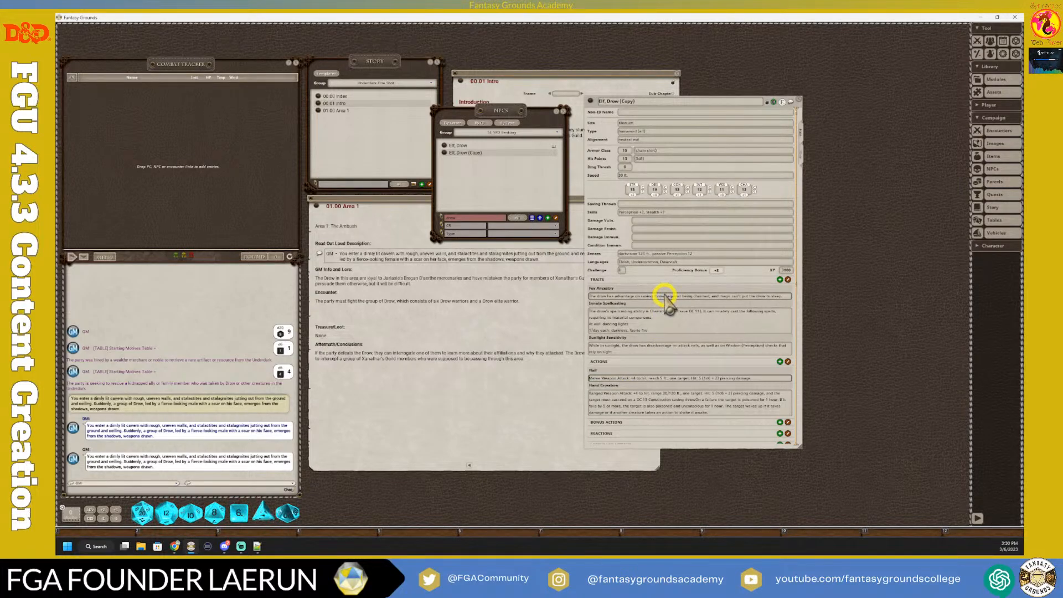
scroll(668, 302, "down", 1)
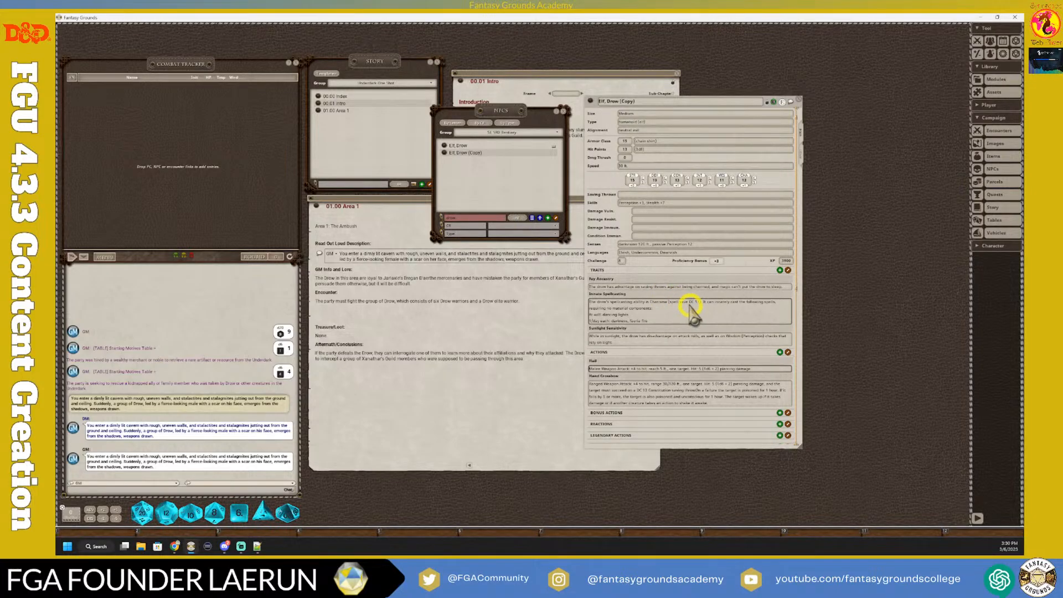
left_click(682, 310)
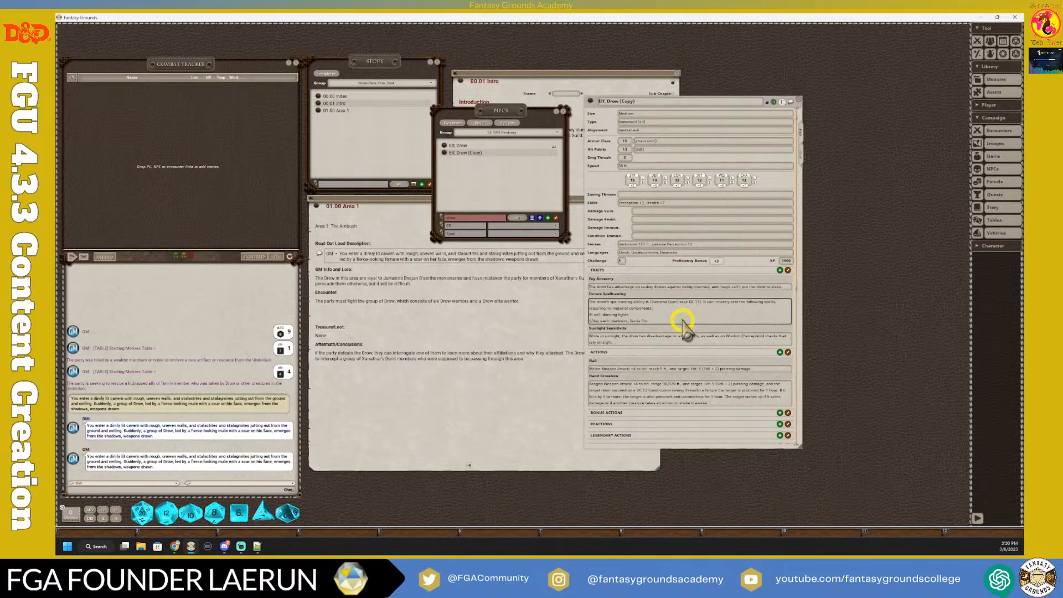
scroll(667, 320, "down", 1)
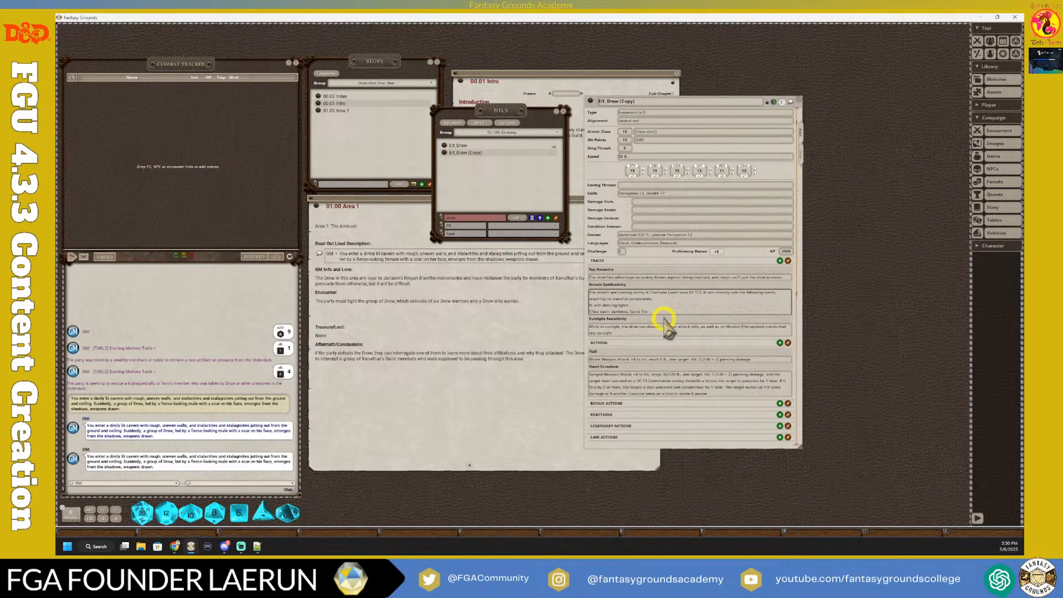
scroll(667, 324, "down", 3)
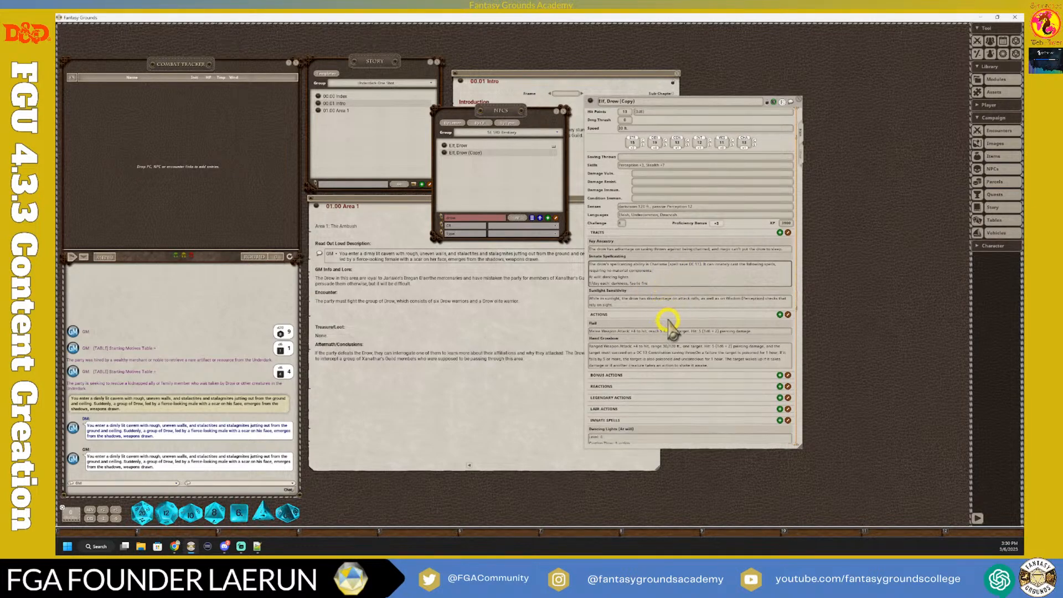
left_click_drag(590, 313, 633, 314)
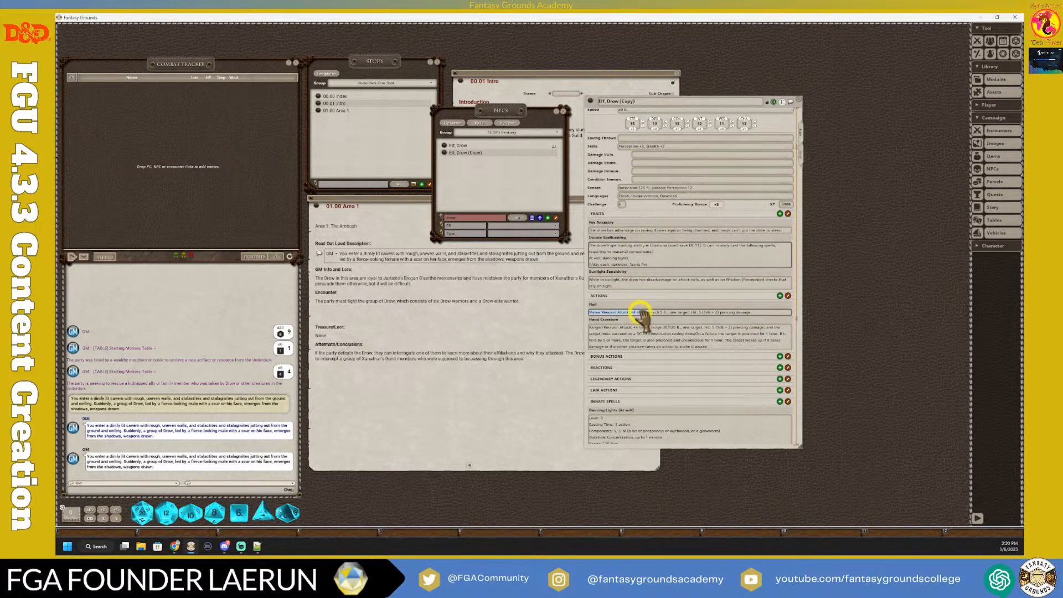
left_click_drag(637, 313, 745, 324)
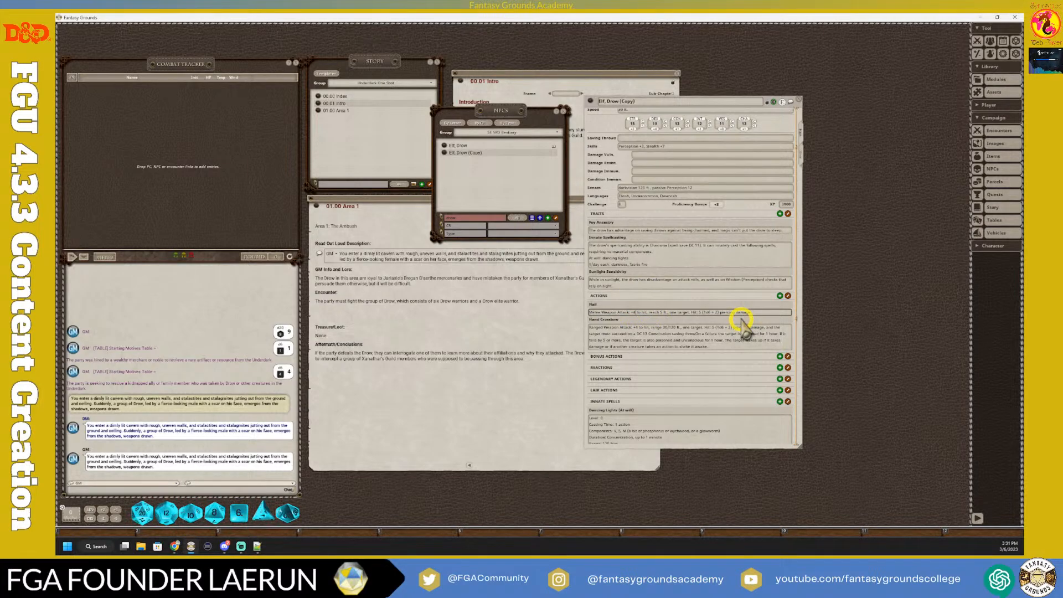
key("BackSpace")
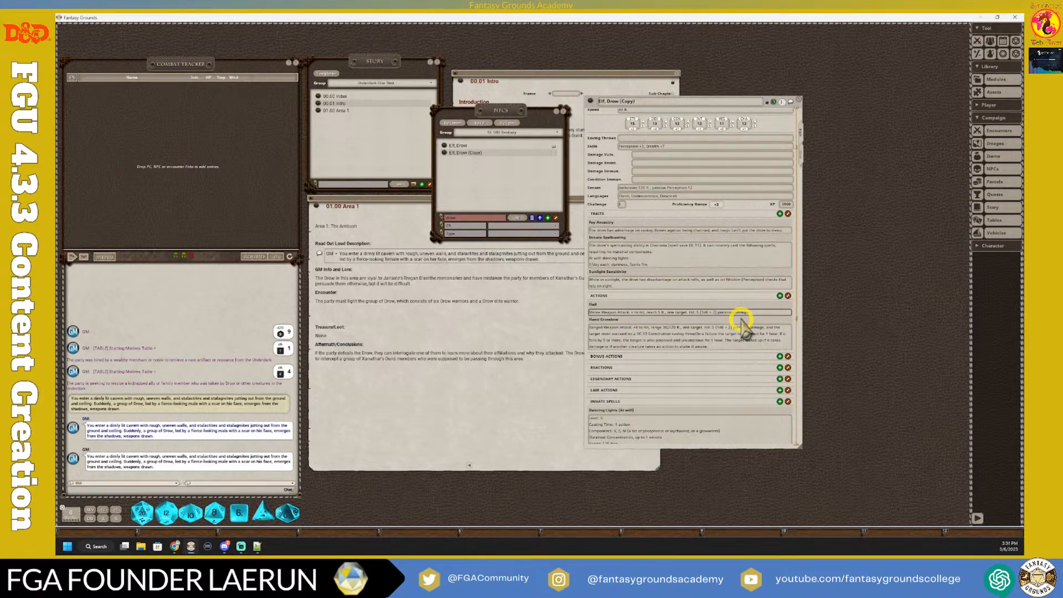
type("5")
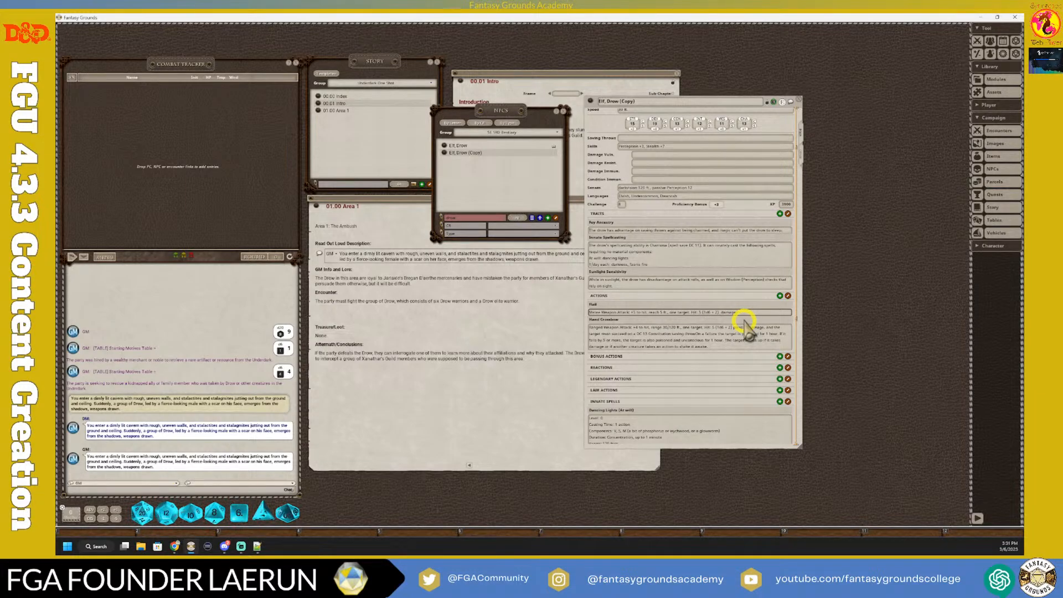
type("bludgeoning")
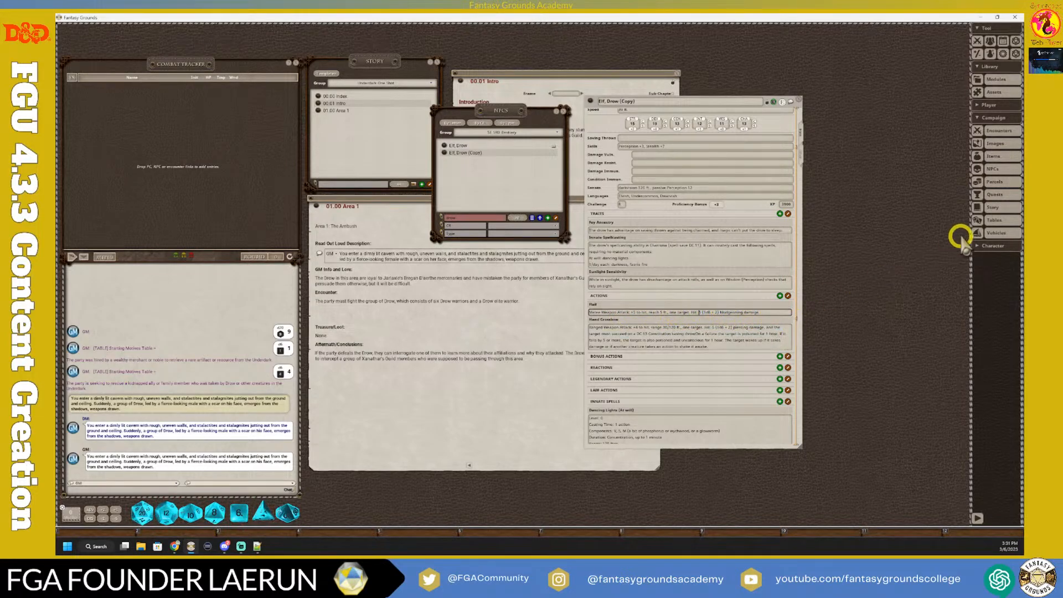
Step: Look up the Flail among all item groups, check its damage entry, and close the item windows
left_click(997, 157)
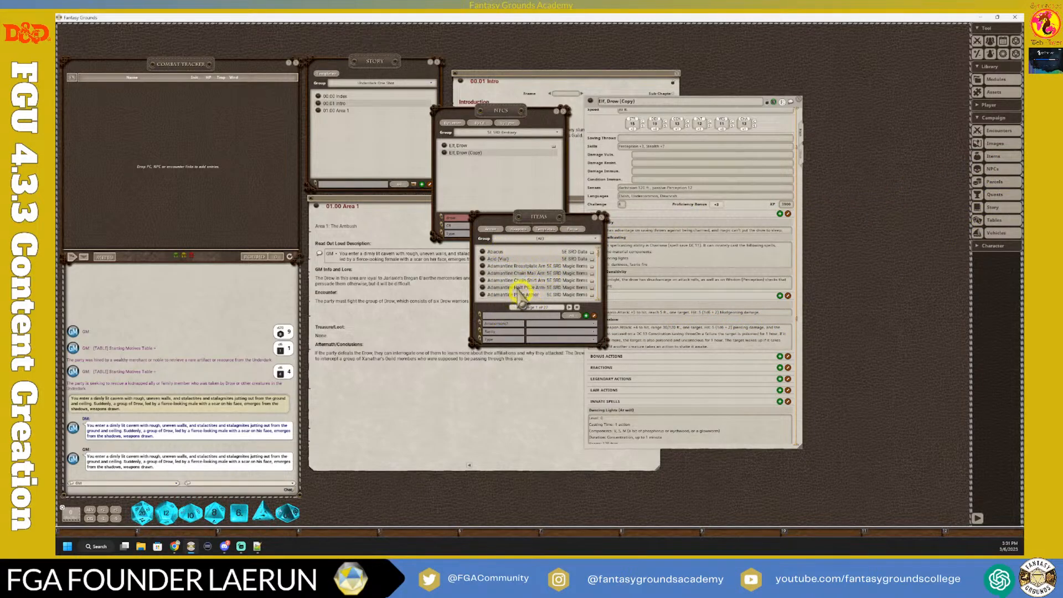
left_click(542, 239)
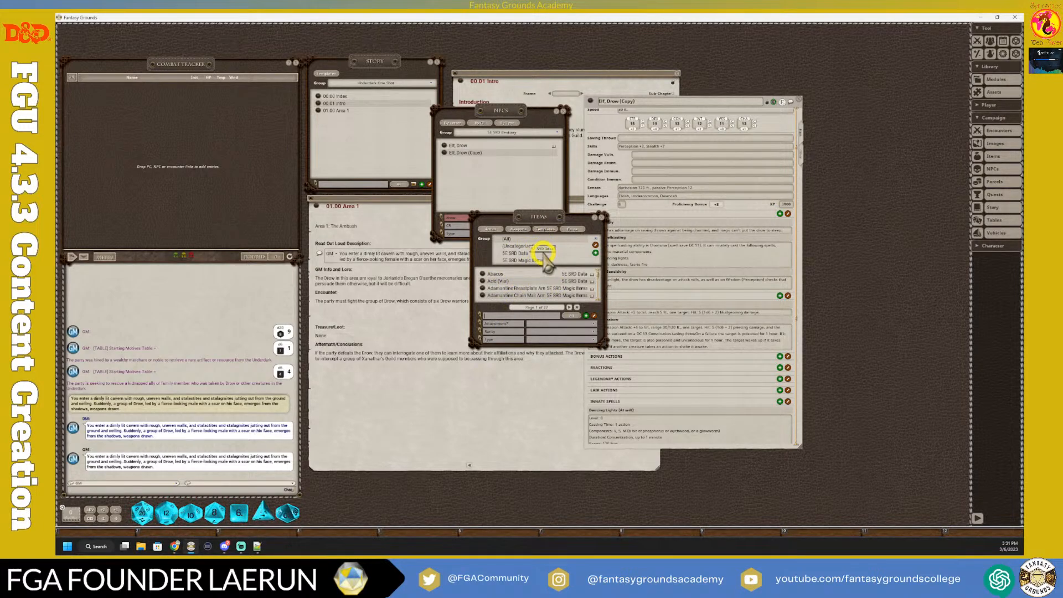
left_click(507, 239)
left_click(507, 317)
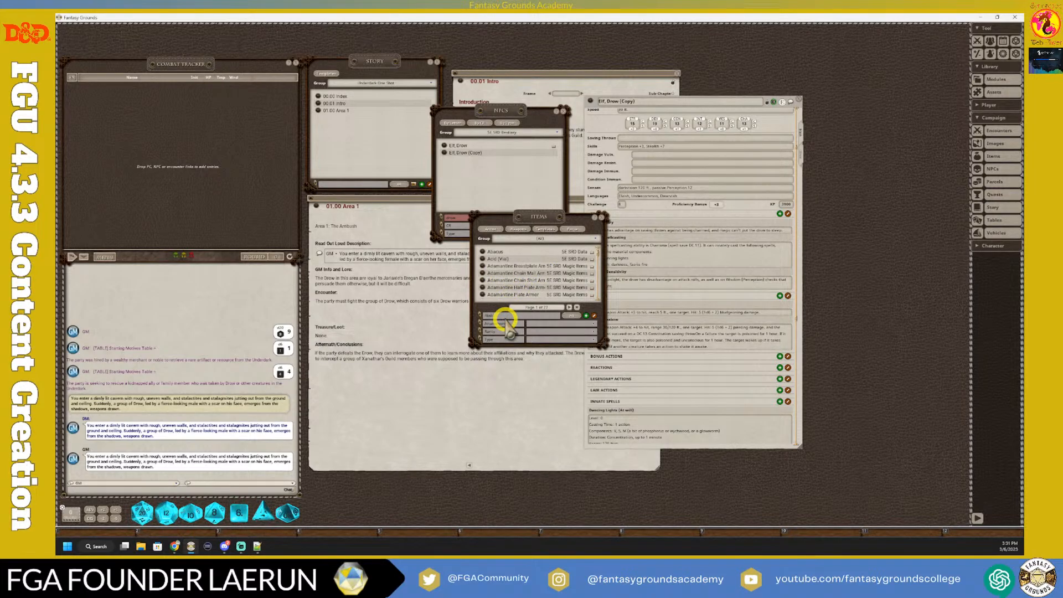
type("fl")
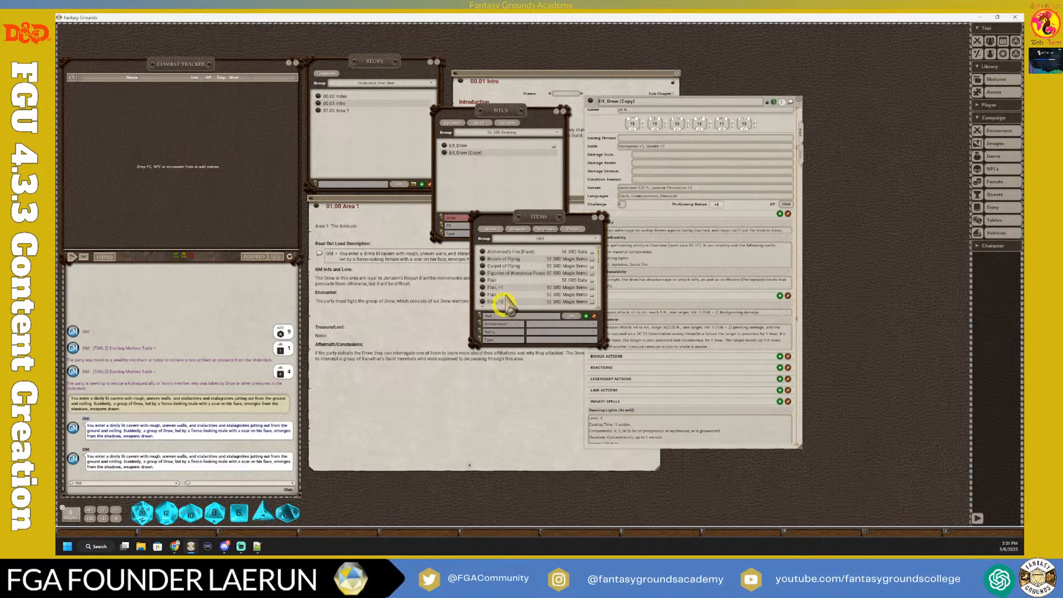
left_click(481, 281)
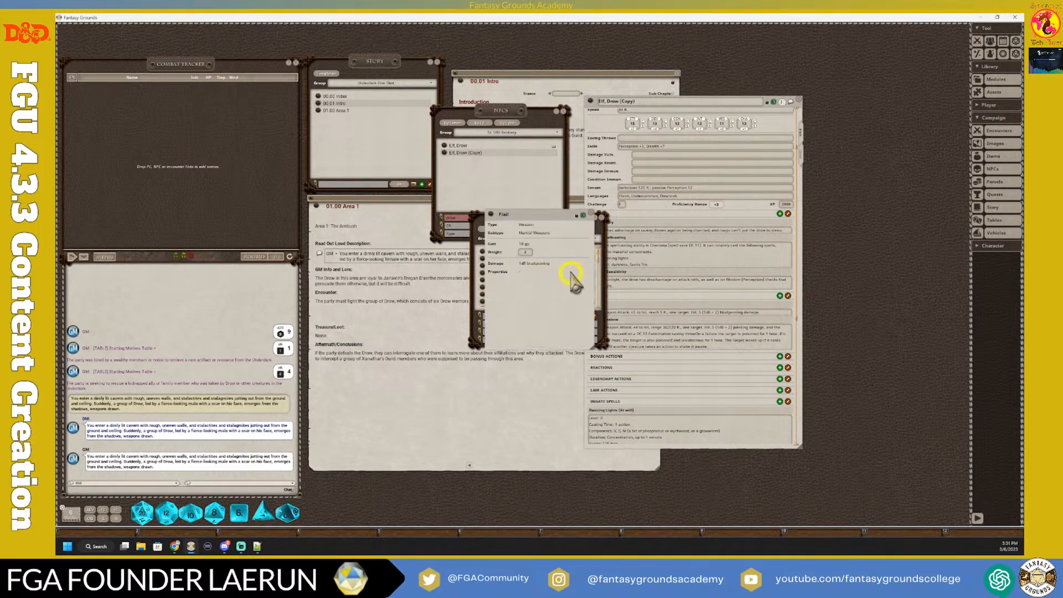
left_click_drag(547, 218, 809, 248)
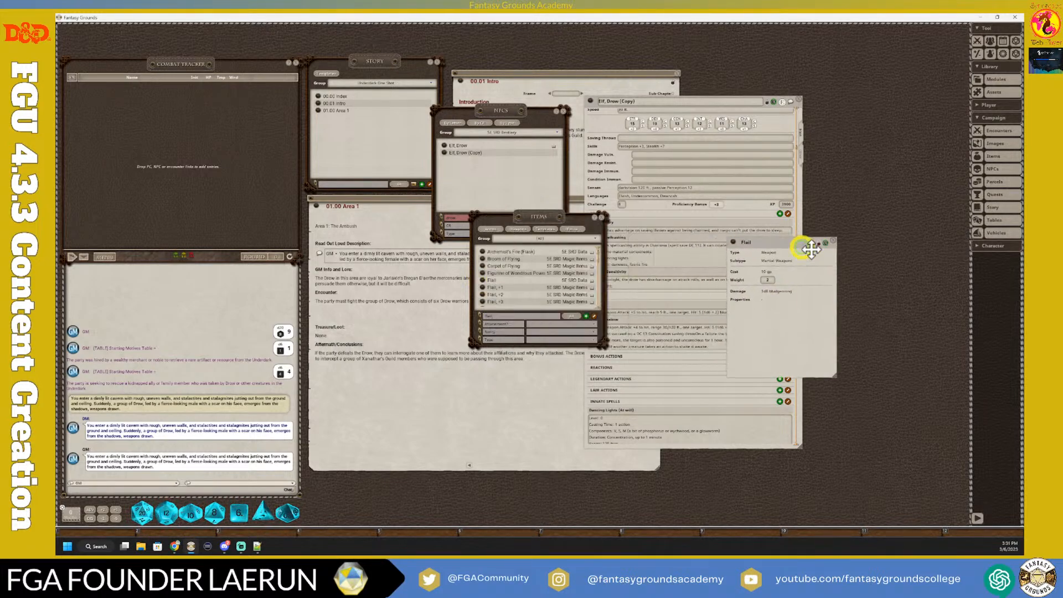
left_click(602, 217)
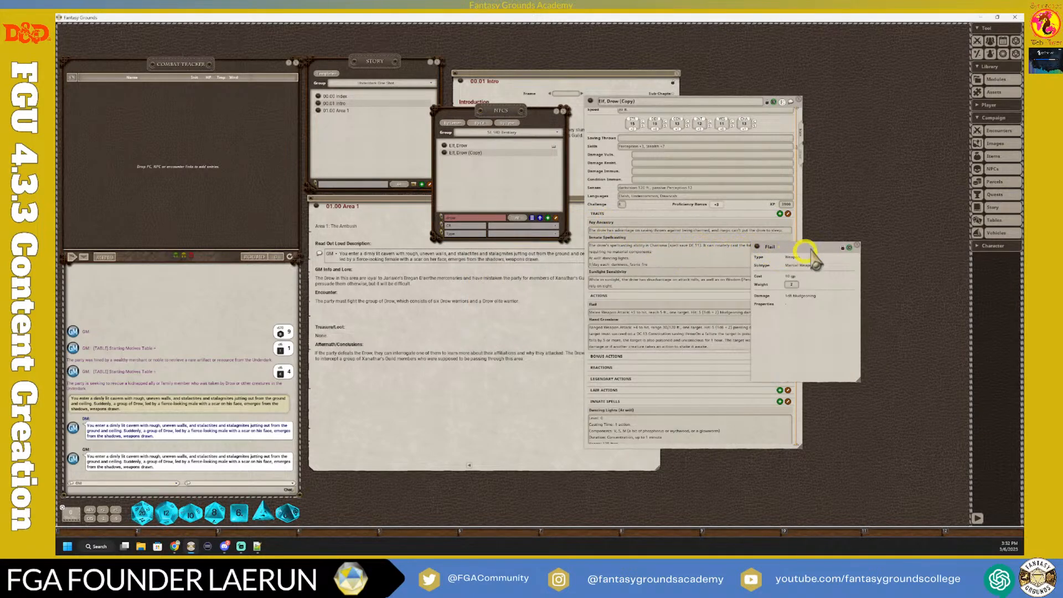
left_click(857, 245)
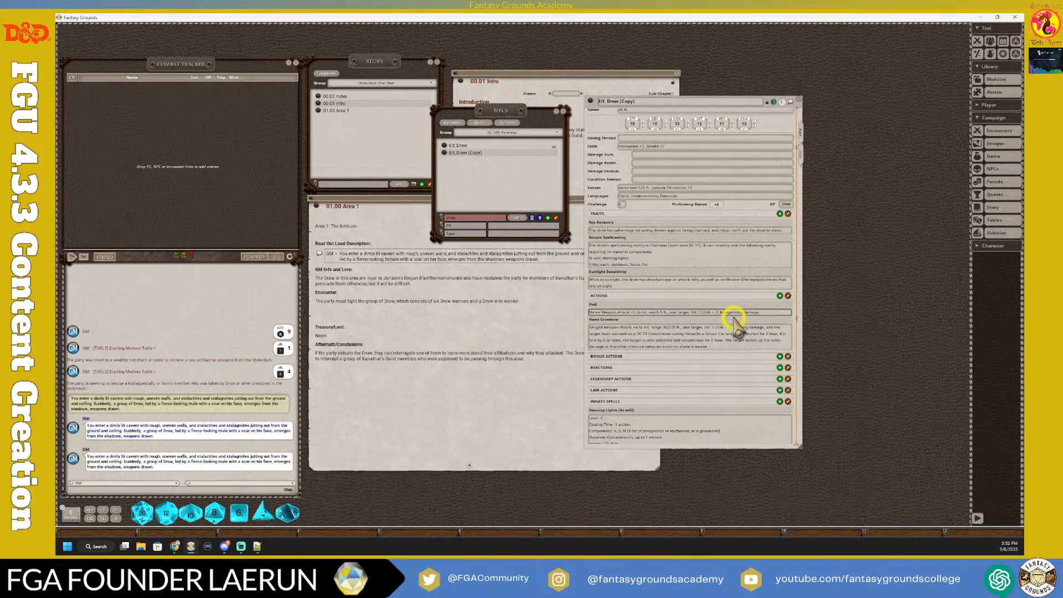
Step: Update the Flail action's hit damage to 1d8 + 2 and check it against the drow copy's statistics
type("1")
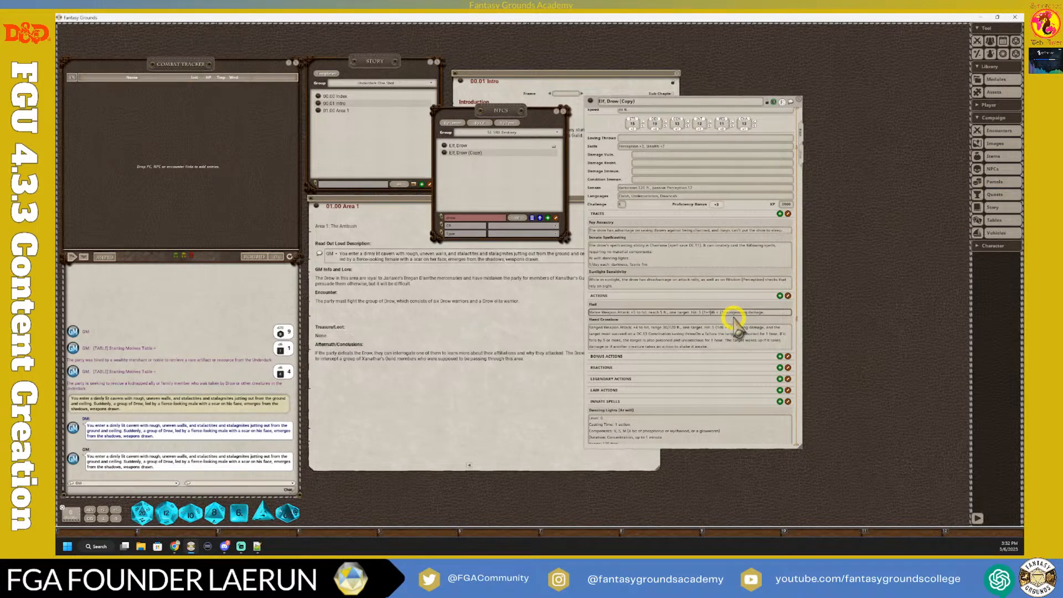
key("BackSpace")
key("BackSpace")
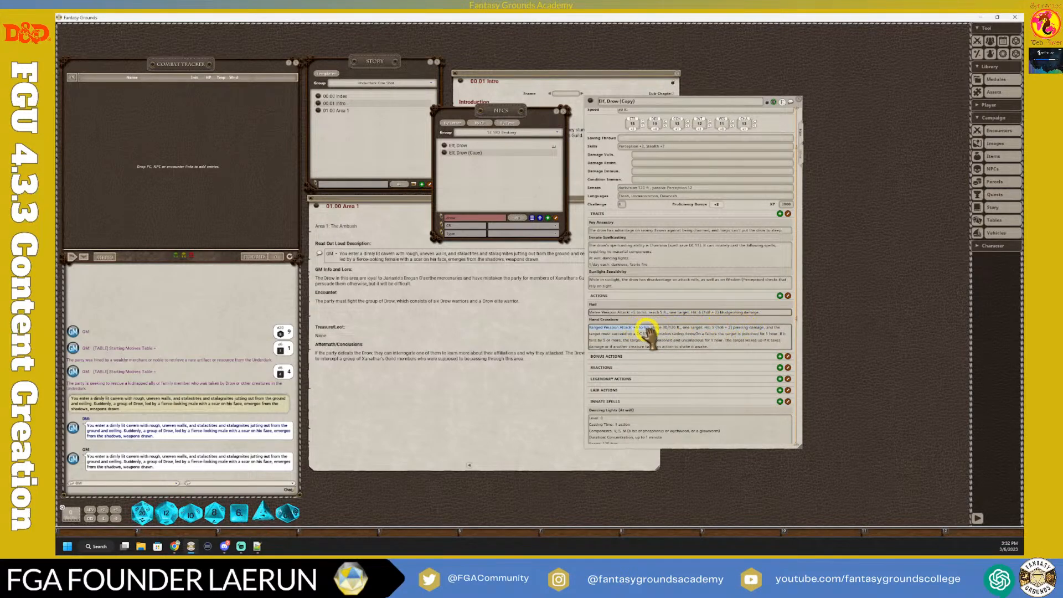
scroll(662, 213, "up", 1)
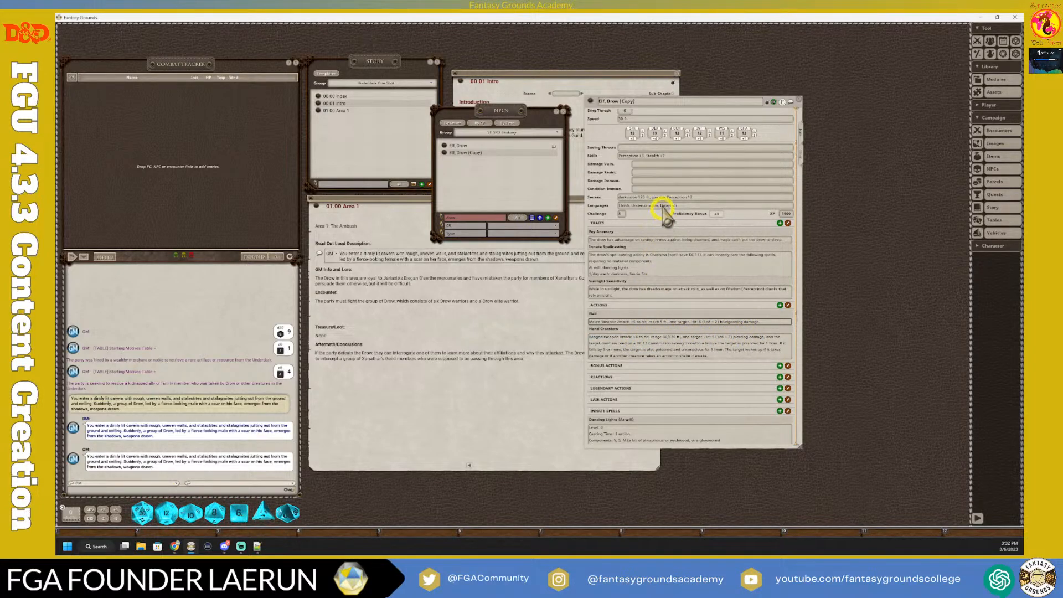
scroll(664, 184, "up", 2)
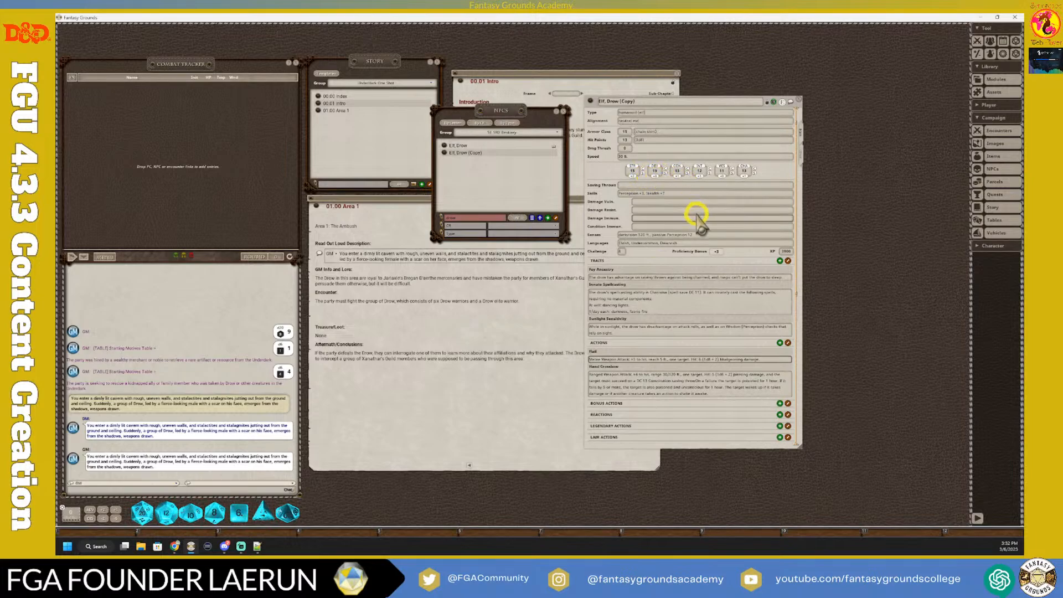
scroll(684, 238, "down", 2)
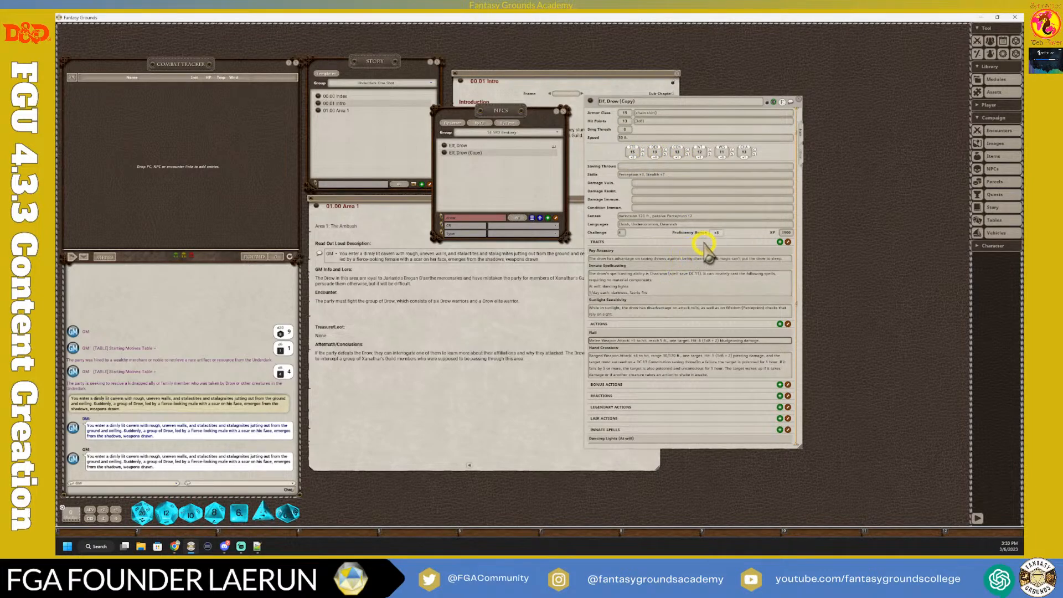
left_click(635, 342)
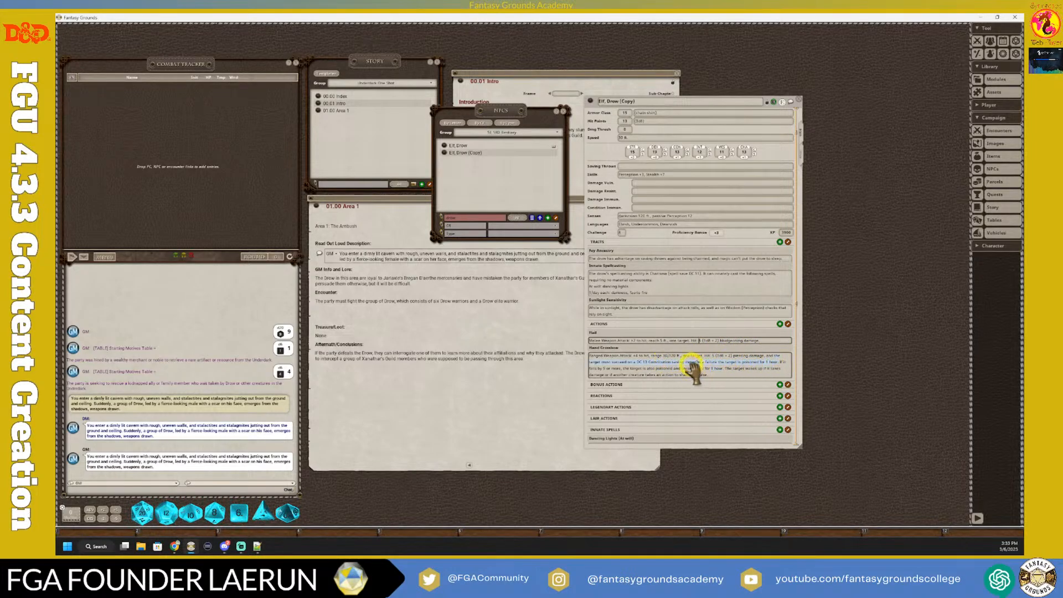
Step: Rename the drow copy "Bregan D'aerthe Boss", set its non-ID name to "Menacing Female Drow", and lock the record
scroll(694, 368, "down", 3)
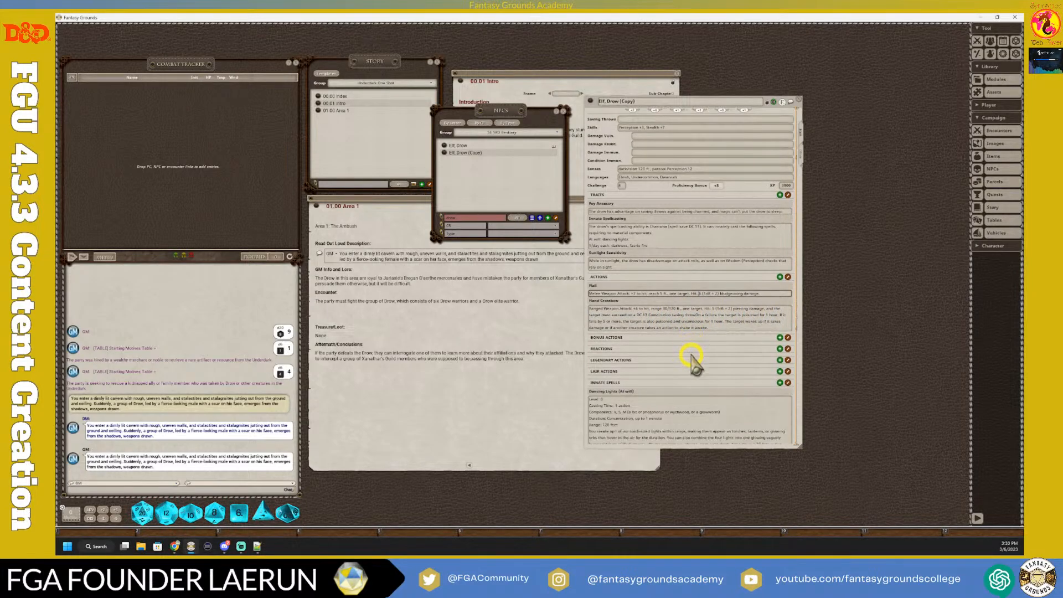
scroll(692, 360, "up", 3)
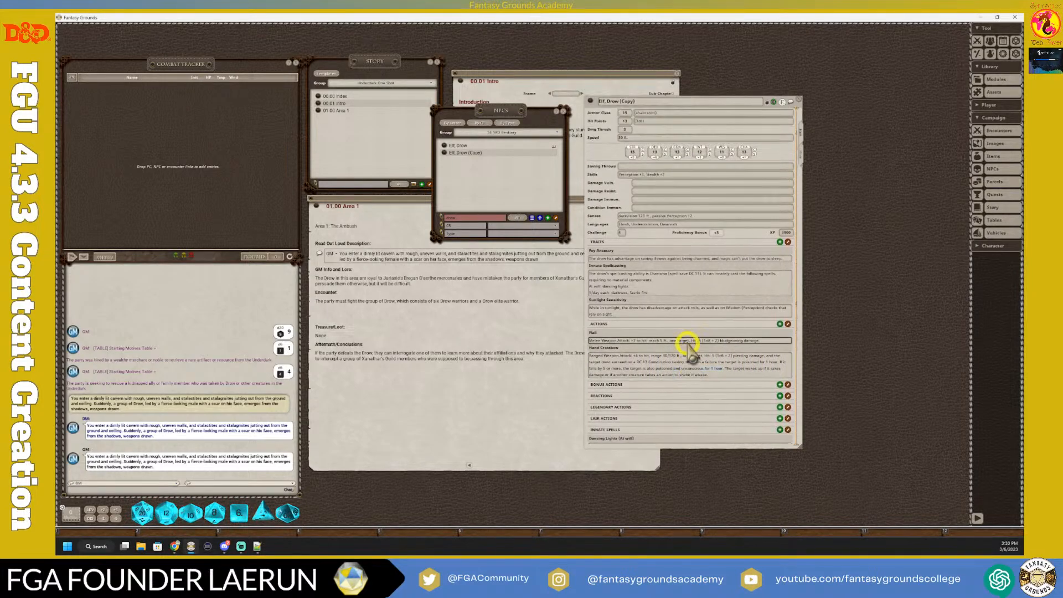
scroll(688, 346, "up", 3)
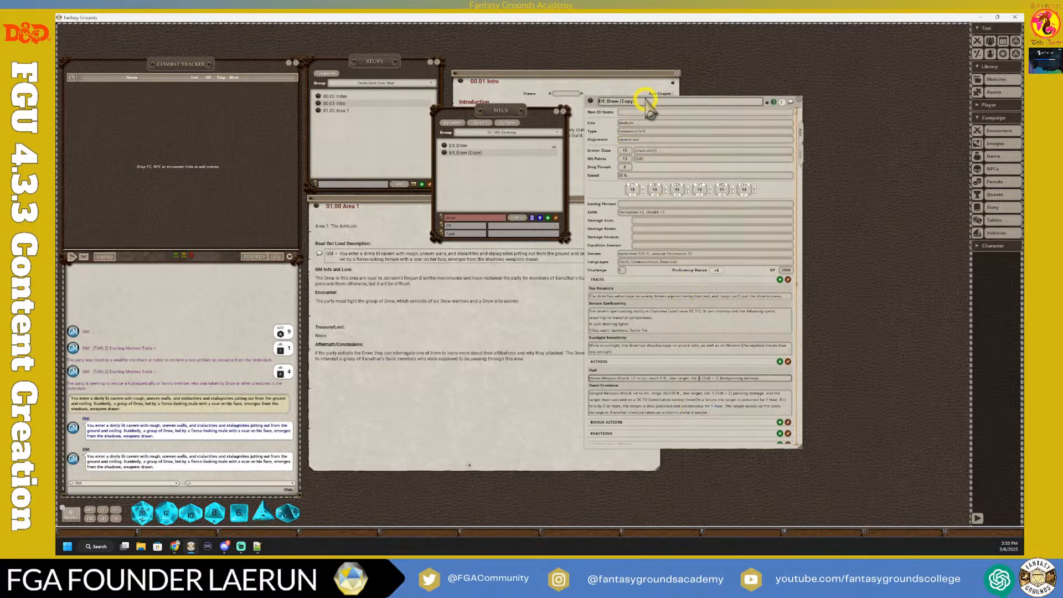
left_click_drag(647, 103, 599, 103)
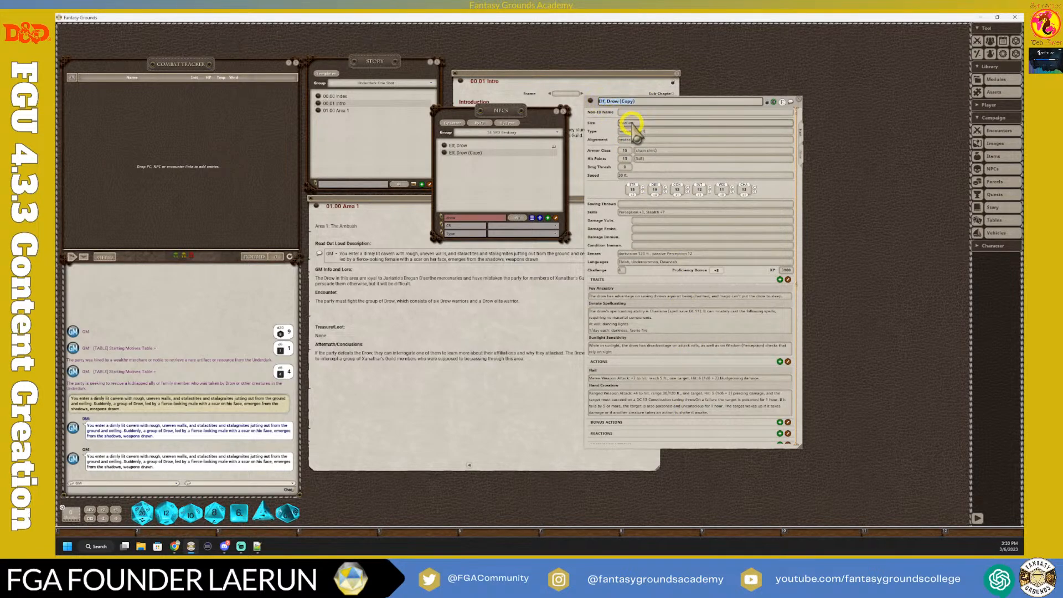
key("BackSpace")
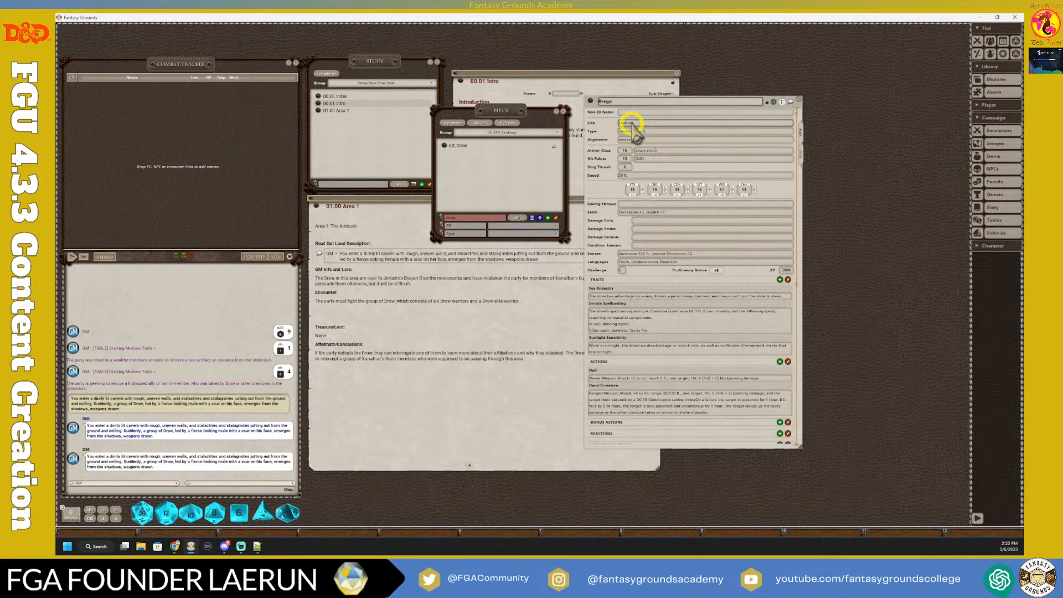
type("Bregen D'aerthe E")
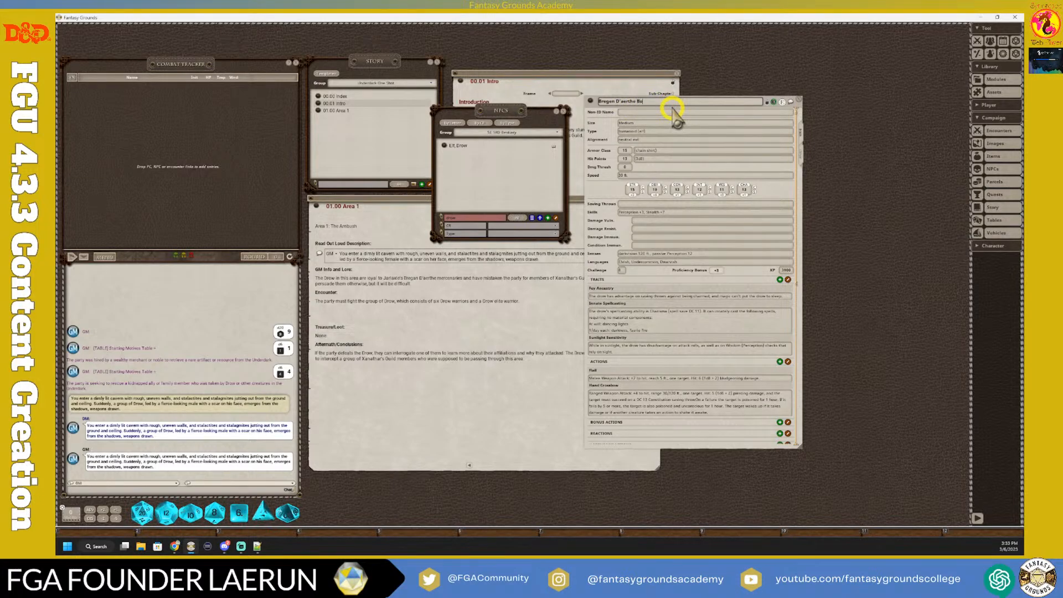
left_click(672, 113)
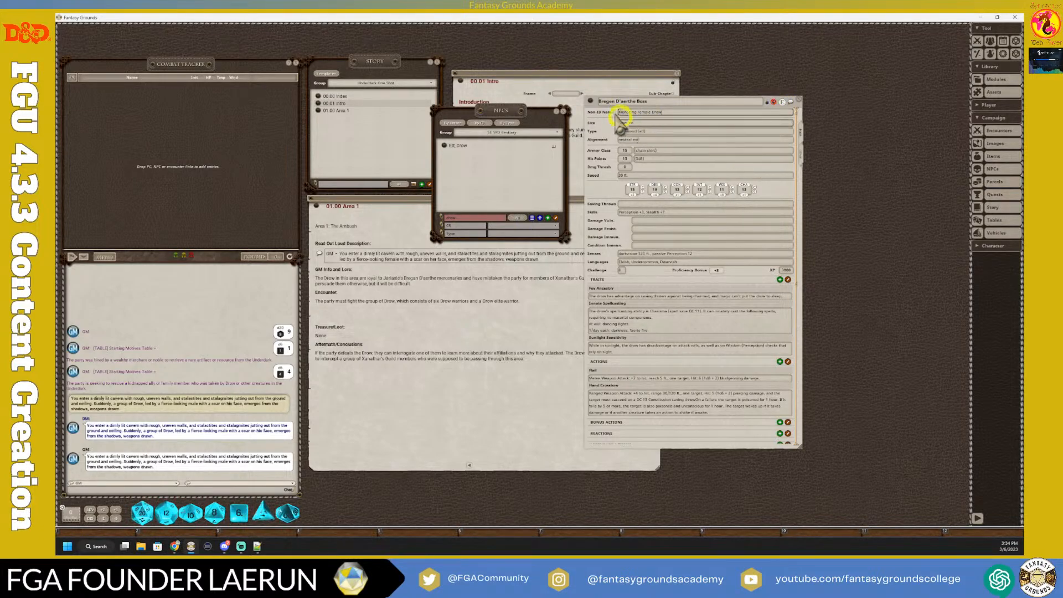
left_click(768, 102)
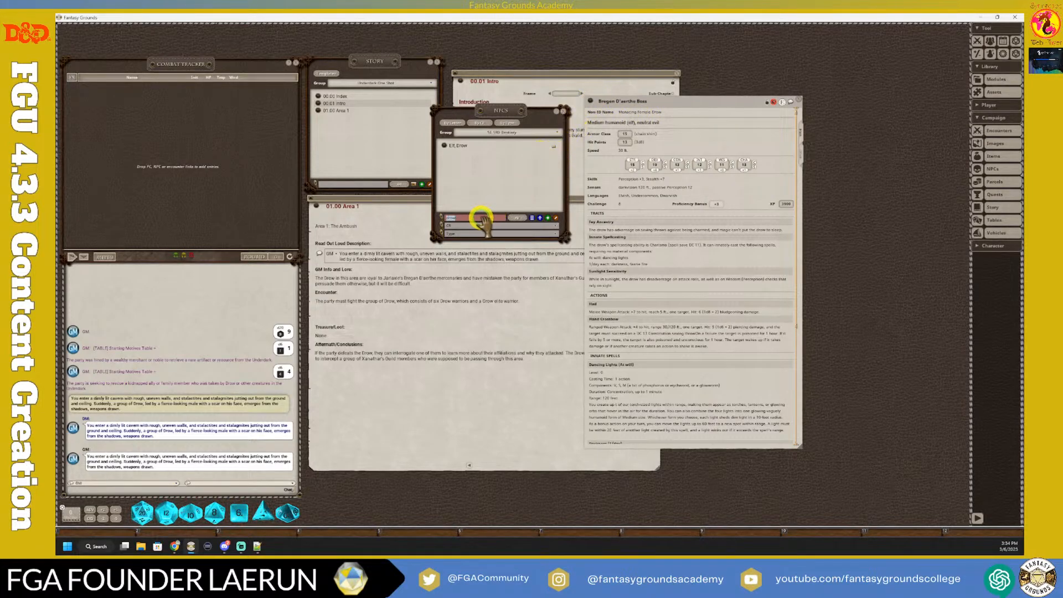
Step: Clear the NPC search, switch to the Underdark One Shot group, and add the Bregan D'aerthe Boss record to it
key("BackSpace")
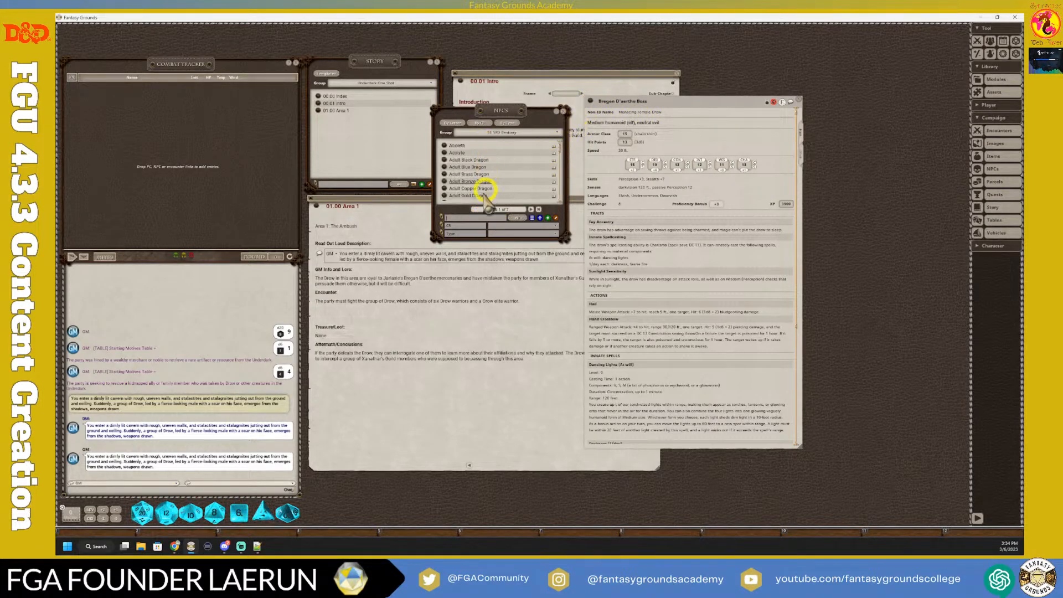
left_click(524, 136)
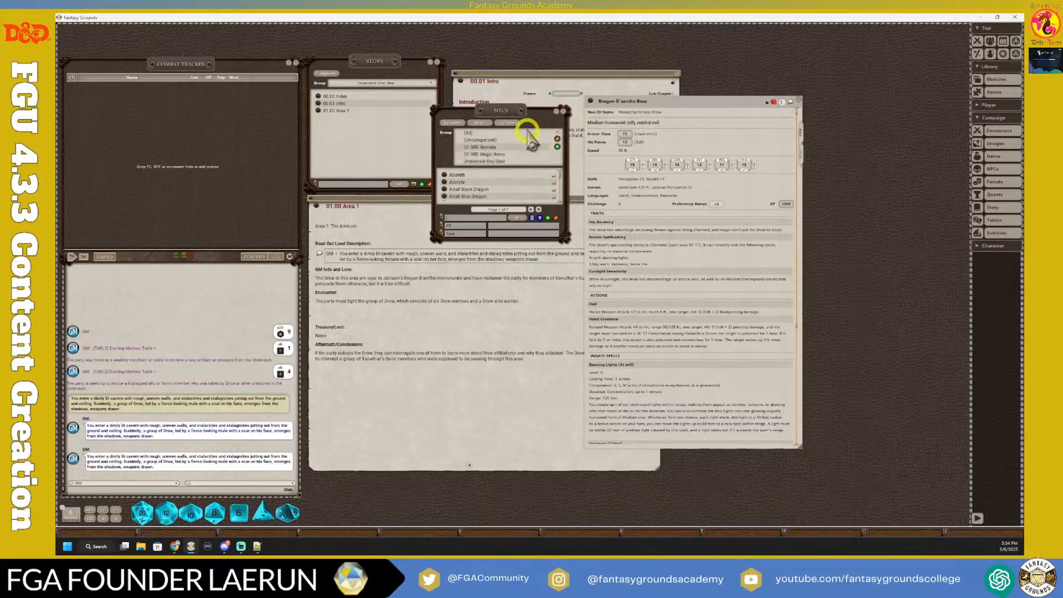
left_click(512, 161)
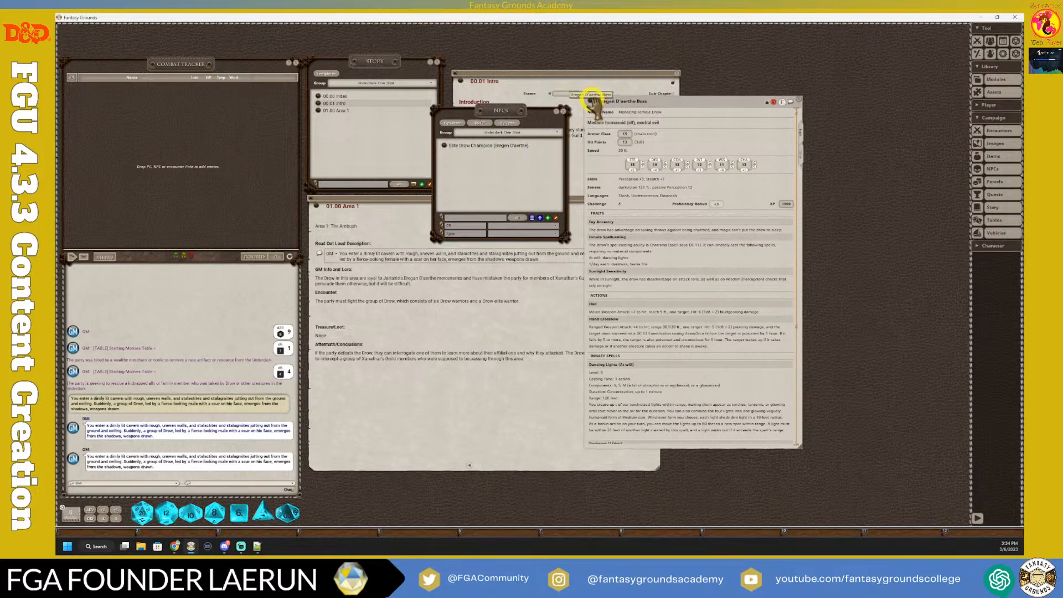
left_click_drag(592, 101, 487, 178)
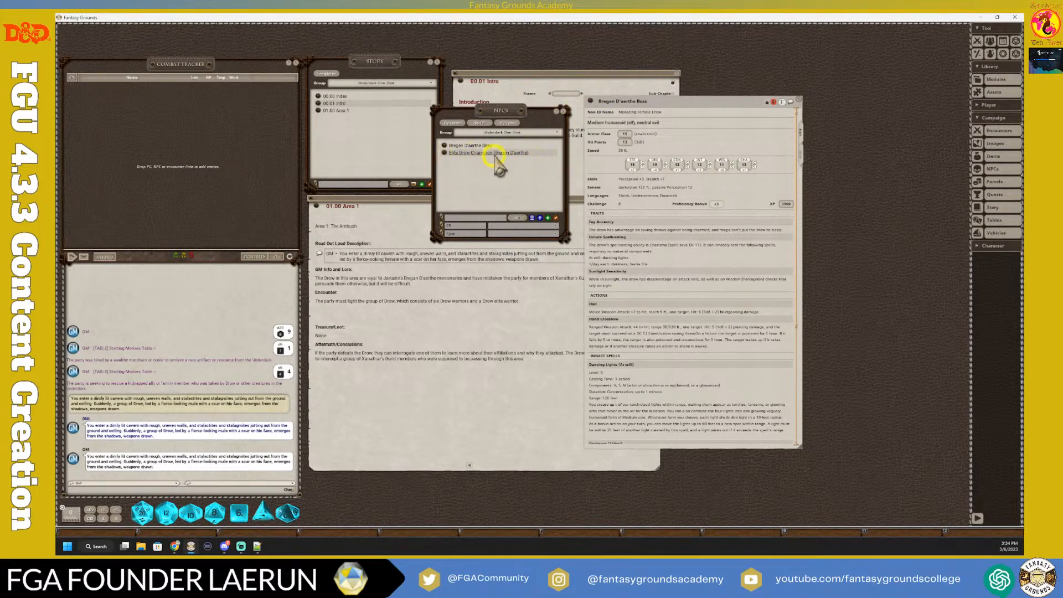
left_click(798, 100)
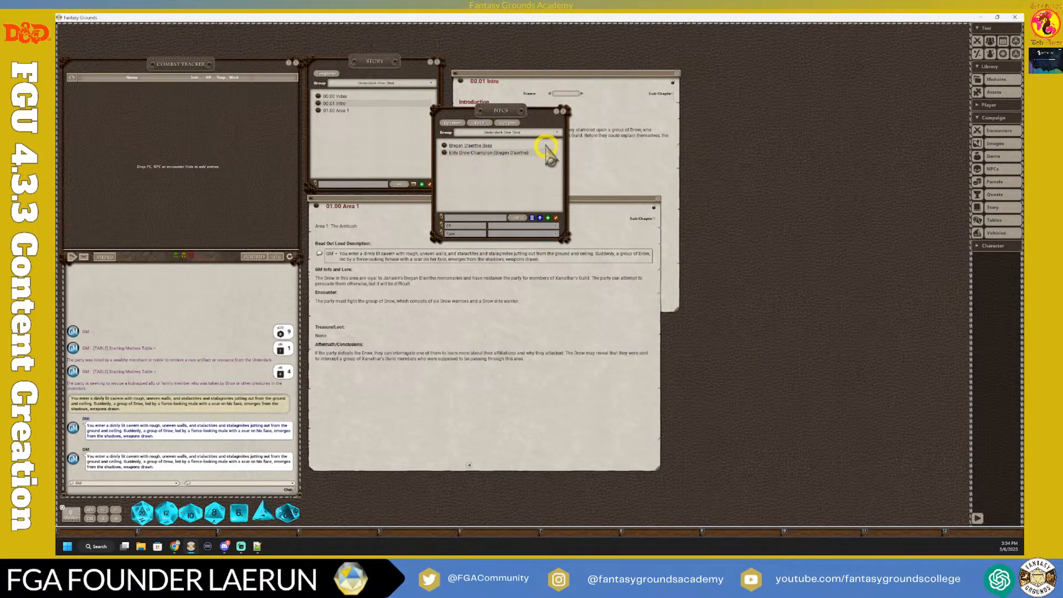
Step: Open the Elite Drow Champion and Bregan D'aerthe Boss records side by side and examine the boss's editable fields
left_click(444, 152)
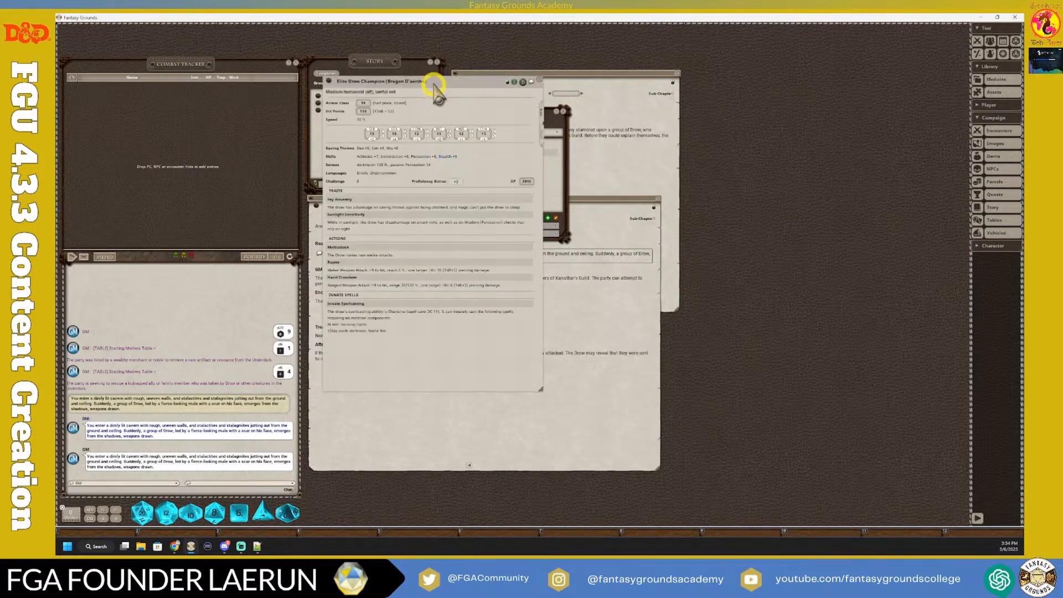
left_click_drag(435, 89, 747, 109)
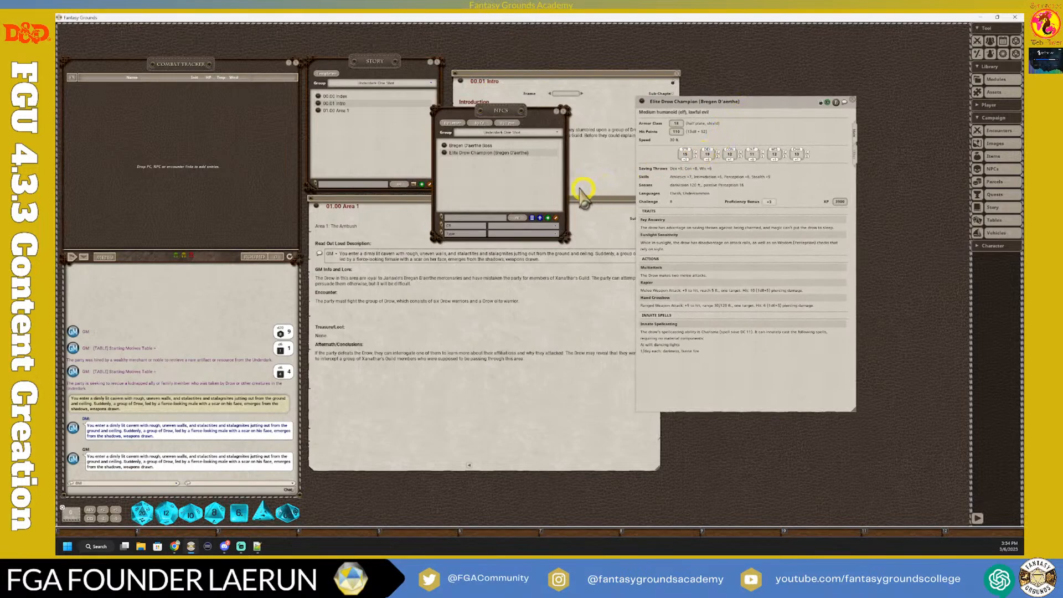
left_click(446, 145)
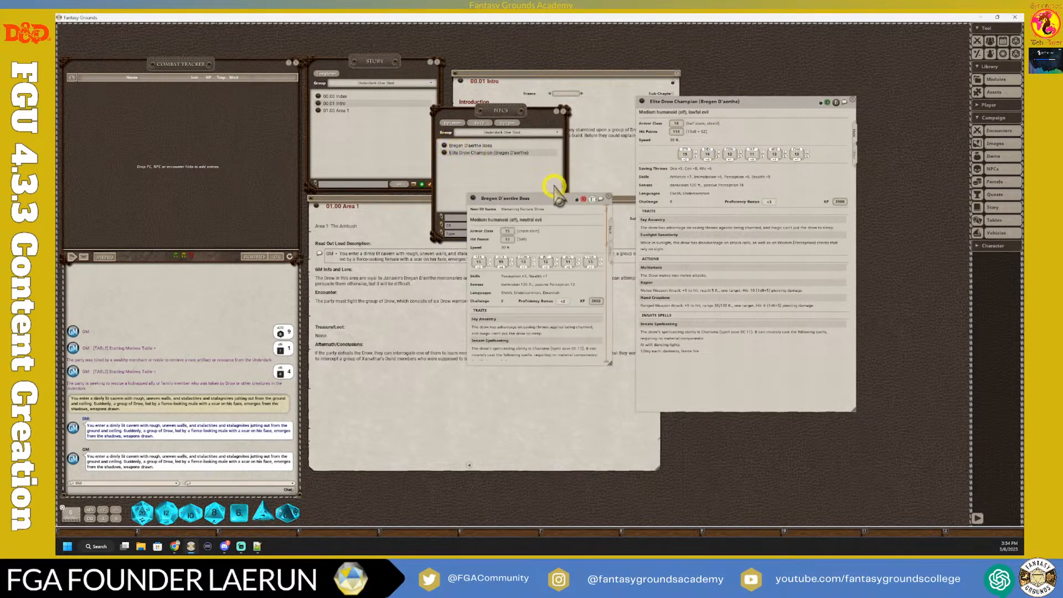
left_click_drag(529, 196, 390, 180)
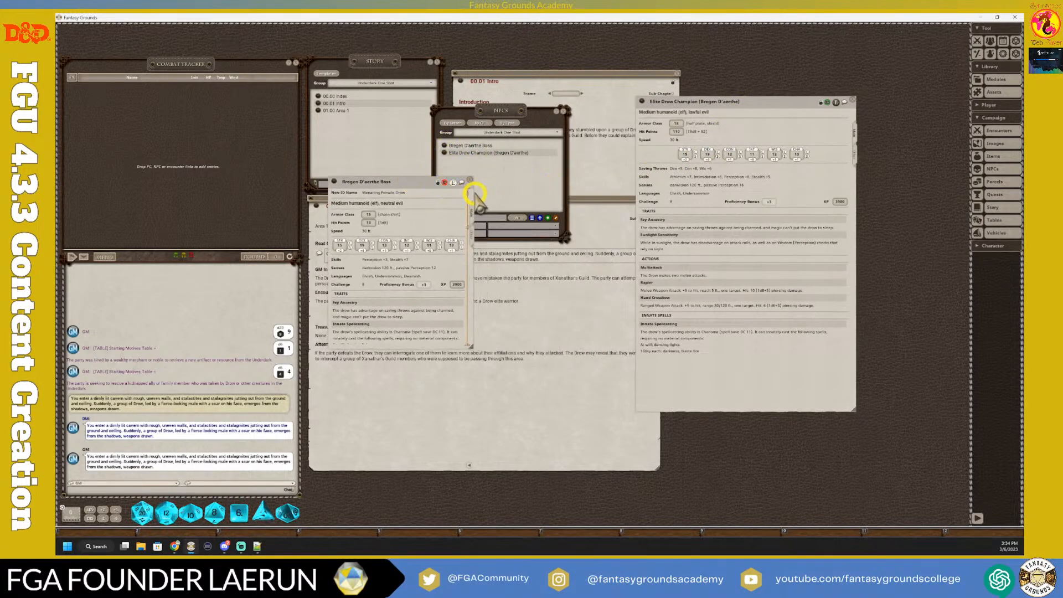
left_click(438, 183)
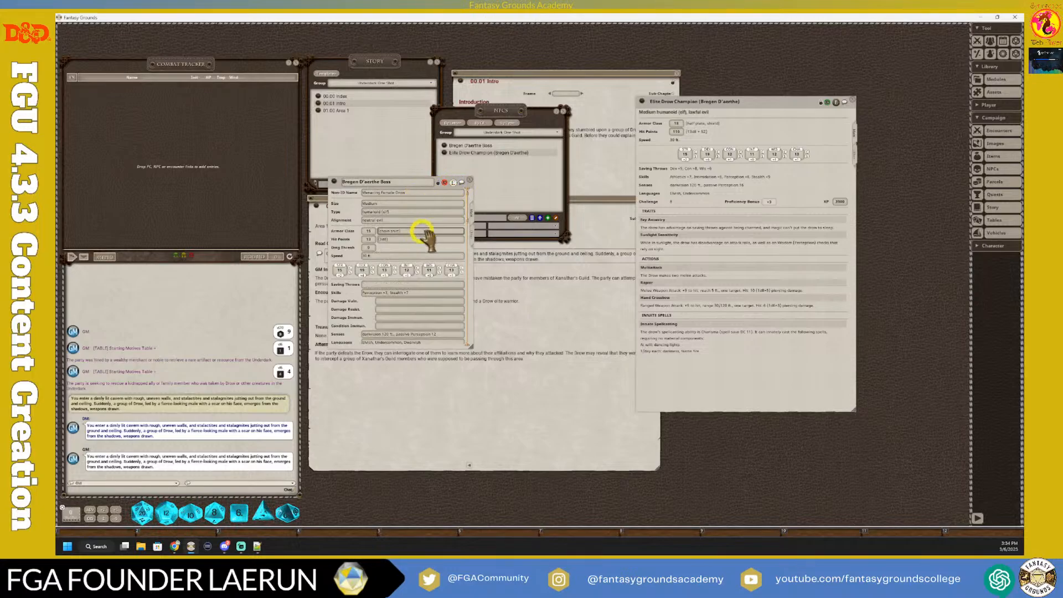
scroll(394, 218, "down", 2)
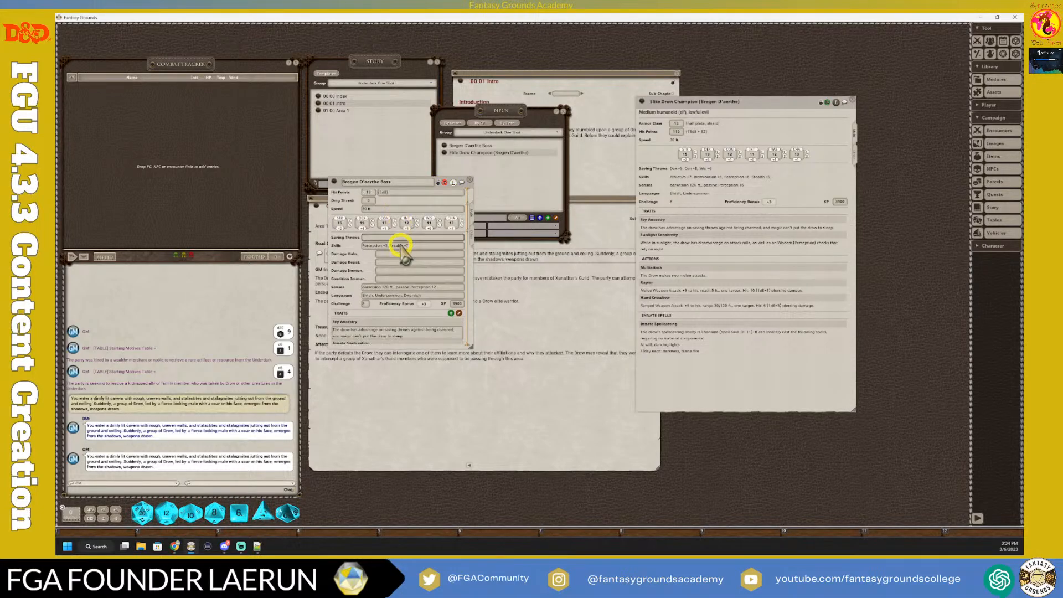
left_click(438, 183)
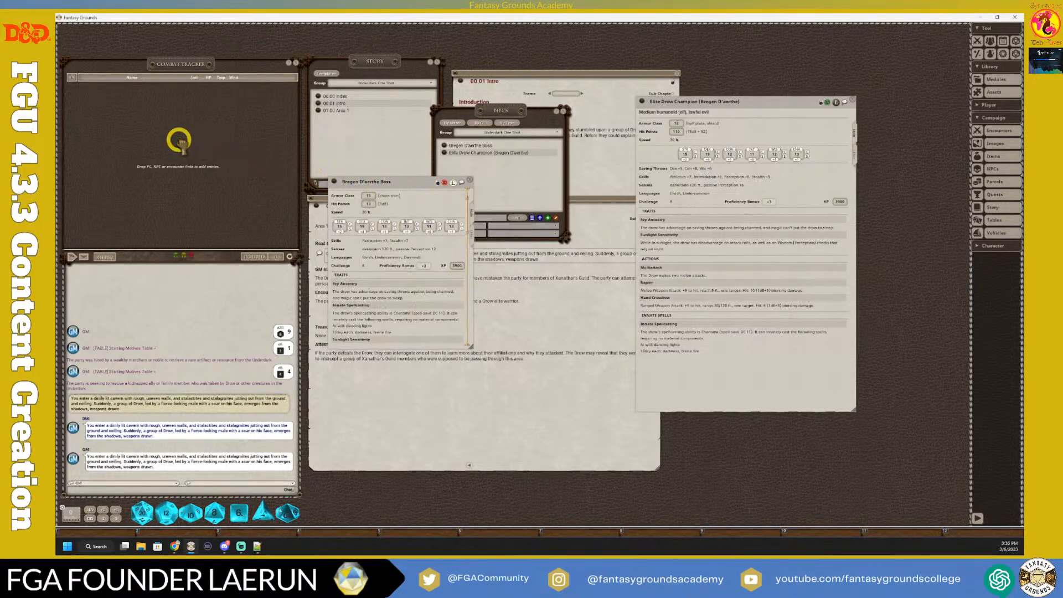
Step: Add the Bregan D'aerthe Boss to the combat tracker and mark its entry as identified
left_click_drag(179, 141, 179, 143)
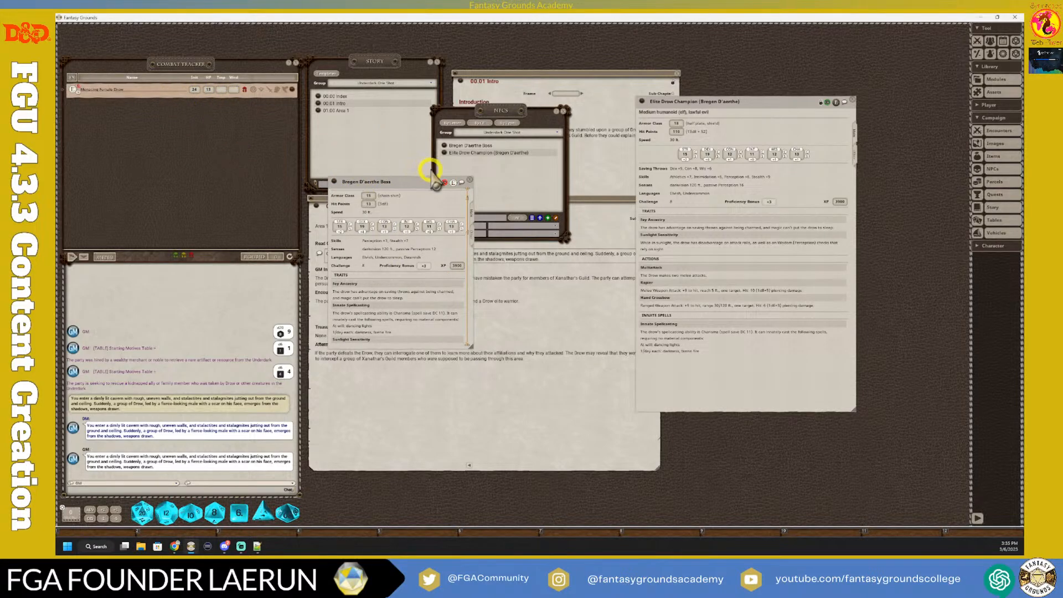
left_click(470, 180)
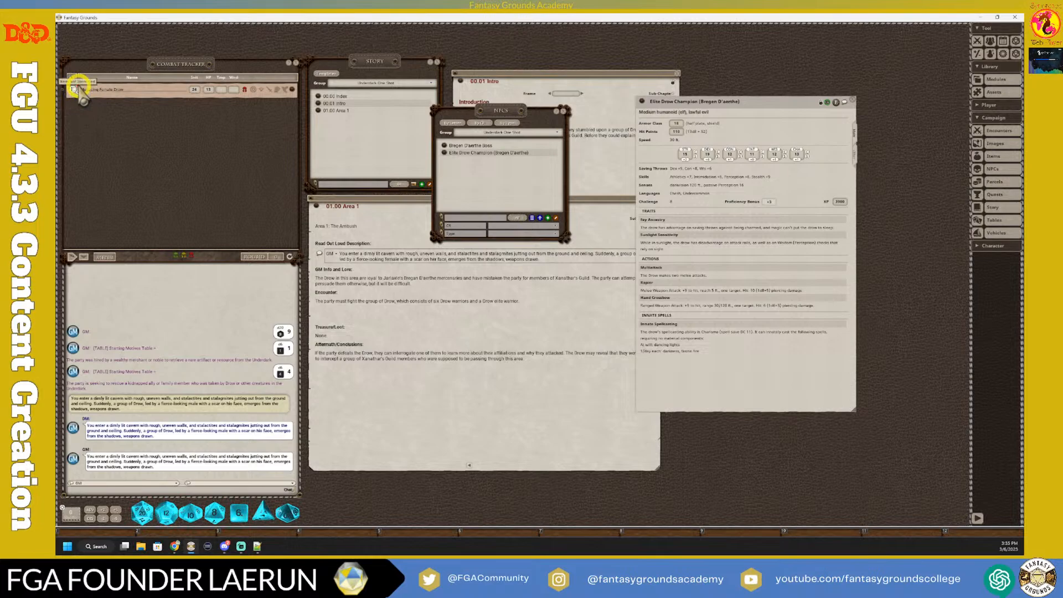
left_click(74, 89)
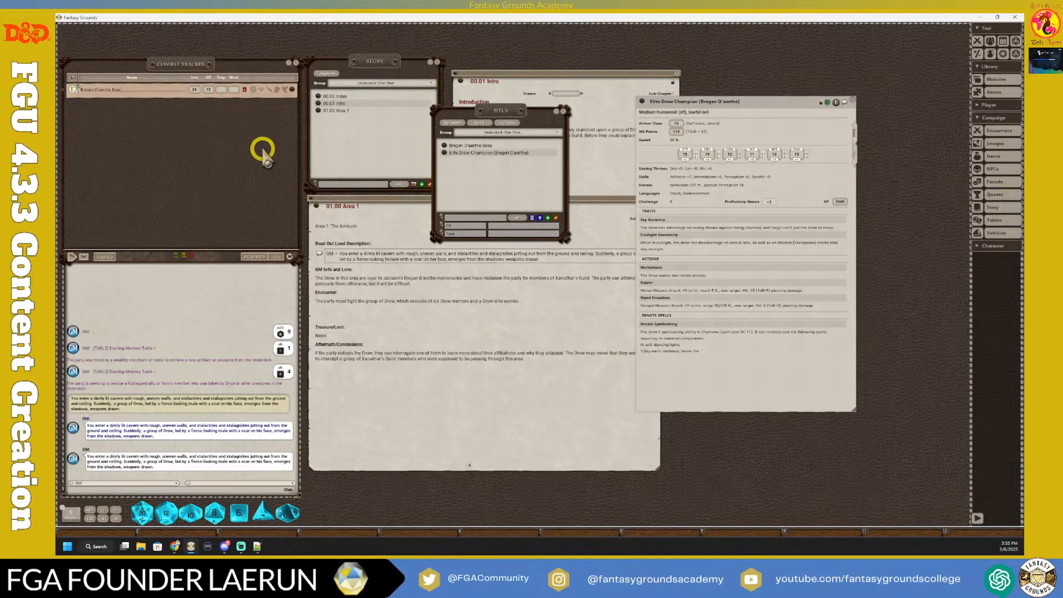
Step: Expand the boss's traits and actions in the combat tracker and roll its Flail attack and damage
left_click(285, 90)
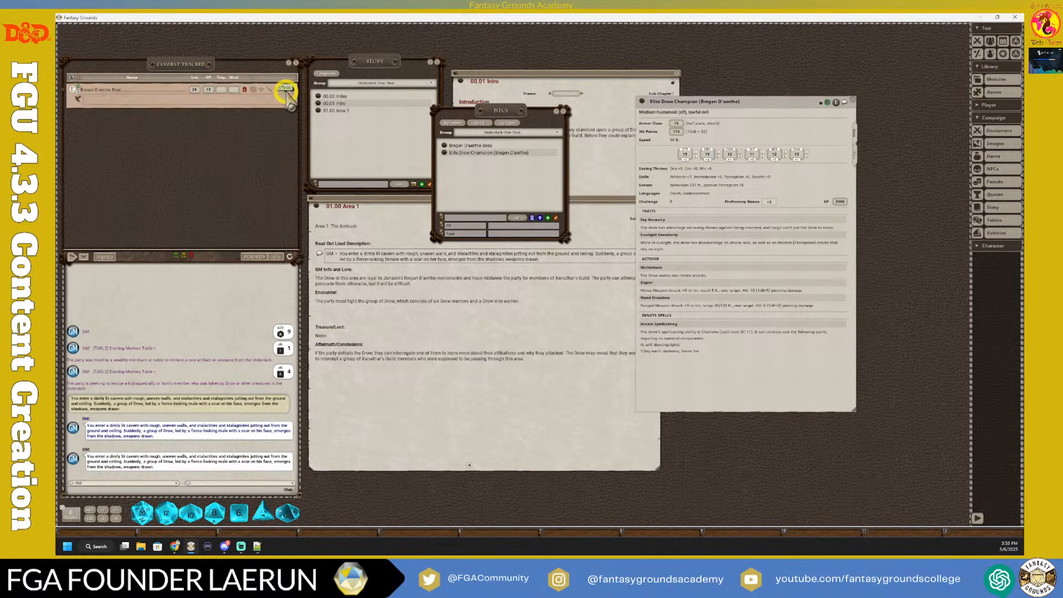
left_click(285, 90)
left_click(268, 90)
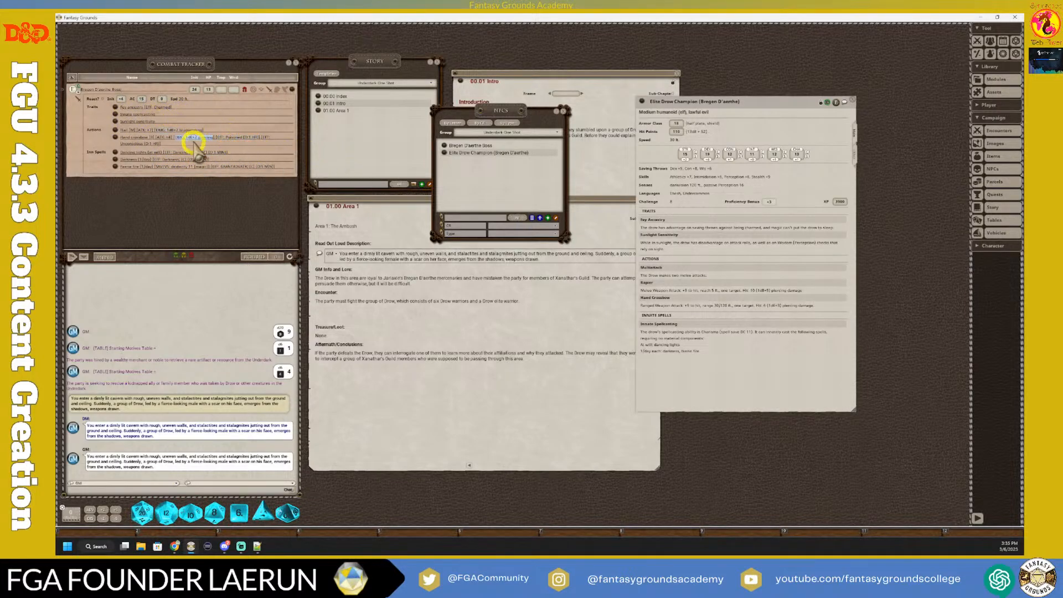
double_click(134, 137)
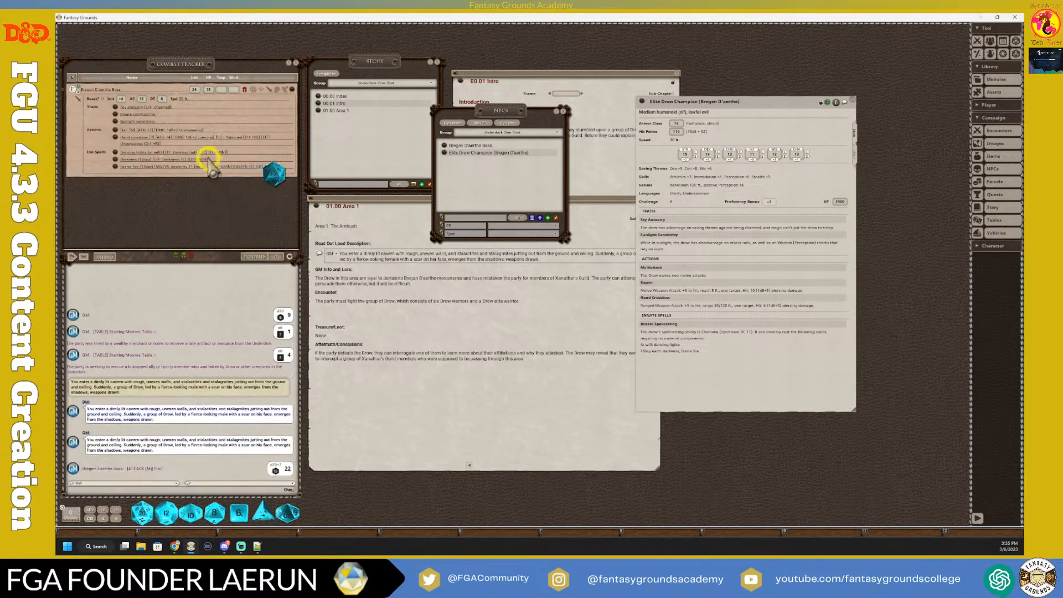
double_click(190, 131)
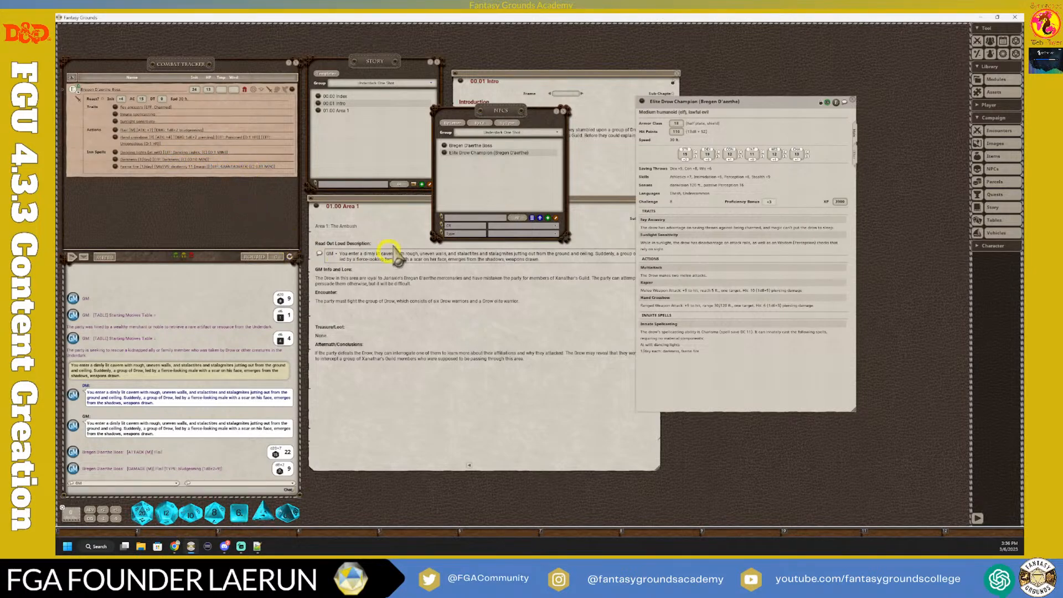
Step: Close the NPC list and narrow the Area 1 story window
left_click(563, 111)
left_click(559, 207)
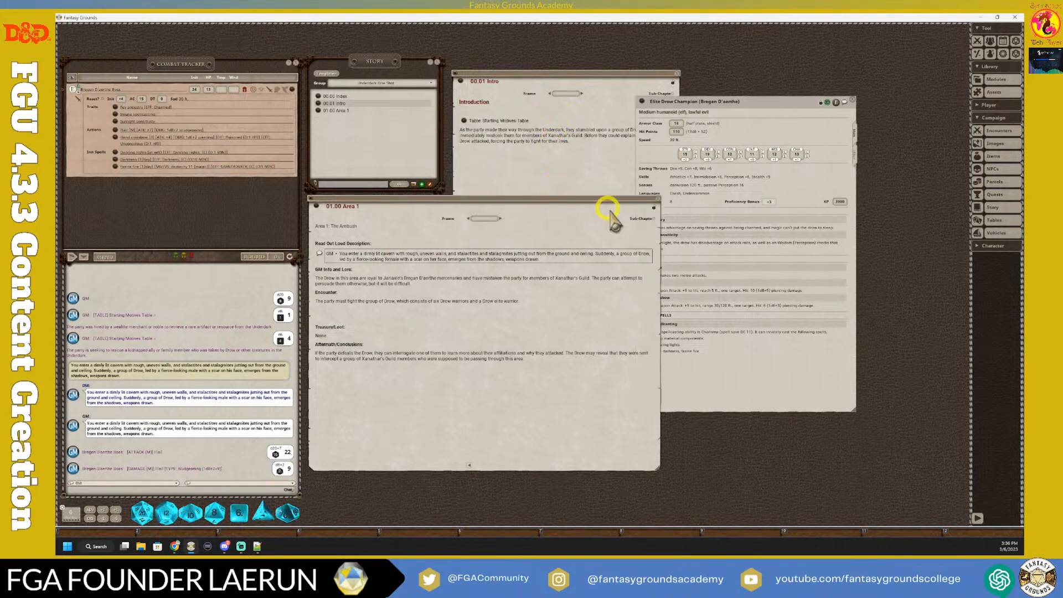
left_click_drag(660, 284, 552, 294)
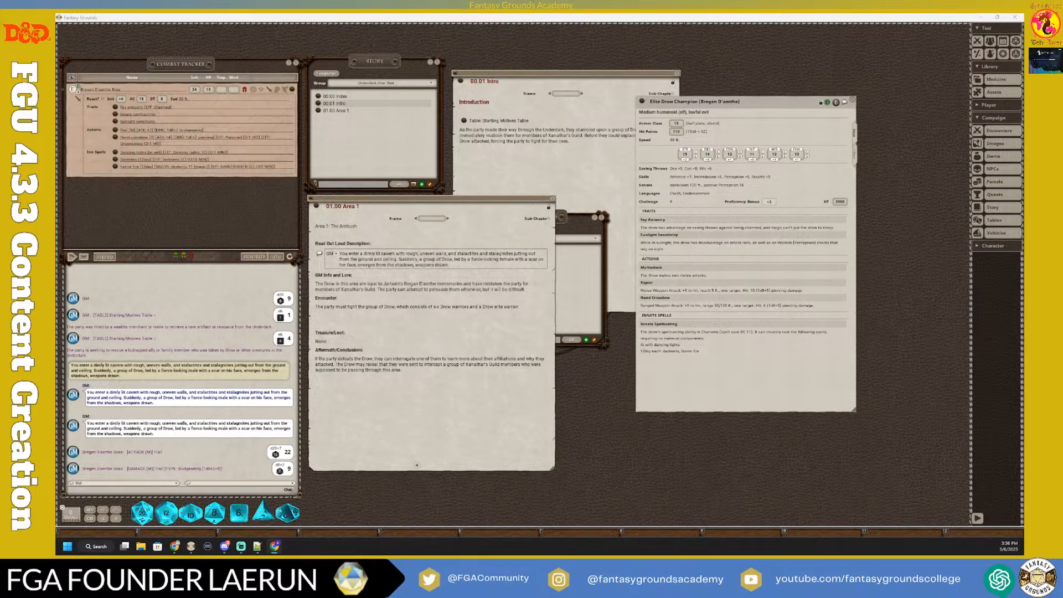
Step: Switch to D&D Beyond in the browser, dismiss the One D&D playtest banner, and look over the Game Rules and Sources categories
left_click_drag(56, 78, 446, 81)
right_click(444, 82)
left_click(656, 80)
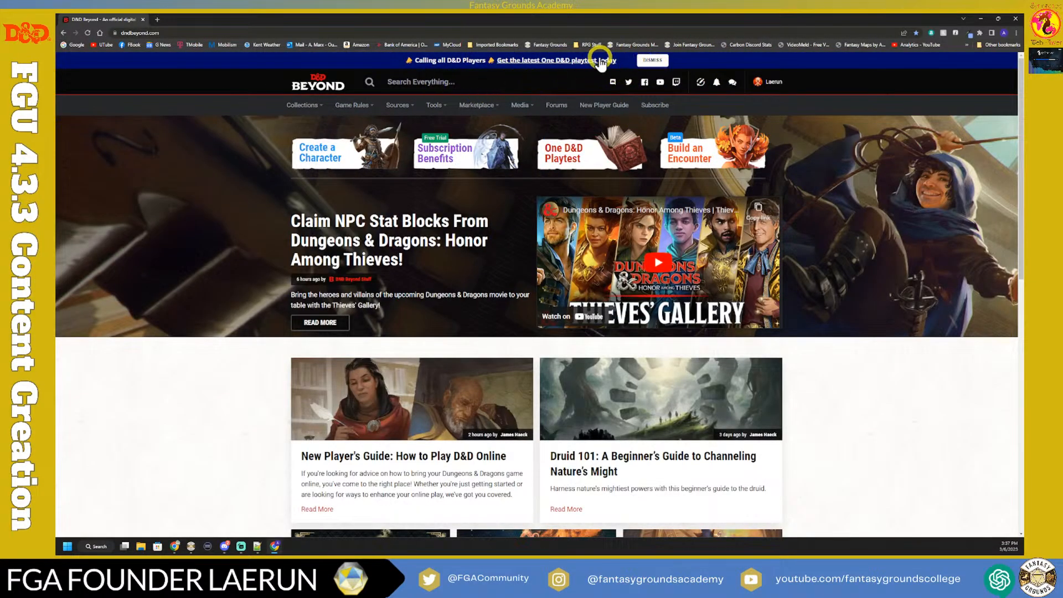
left_click(655, 61)
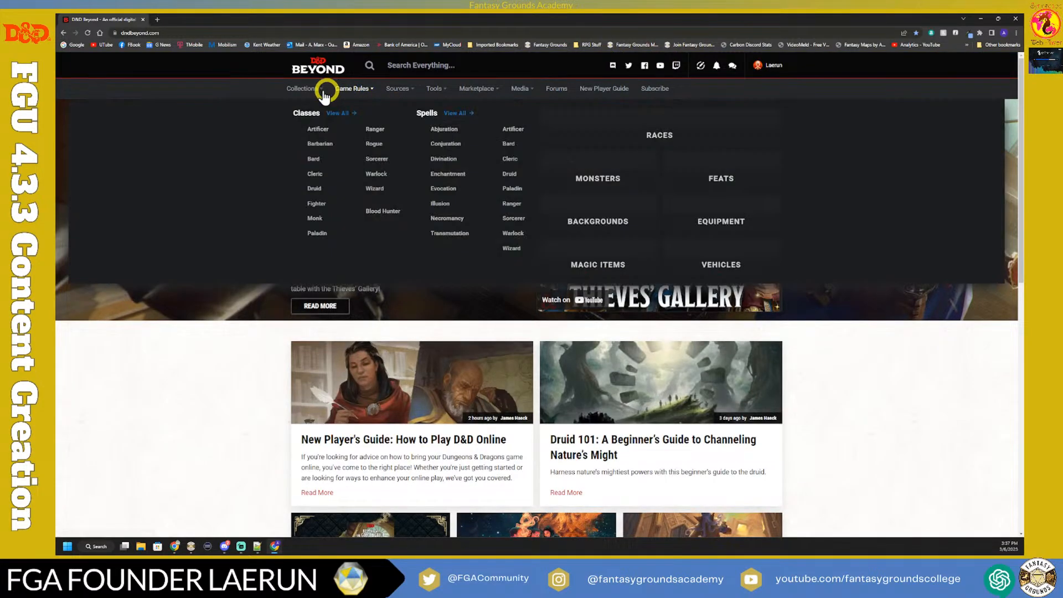
mouse_move(353, 92)
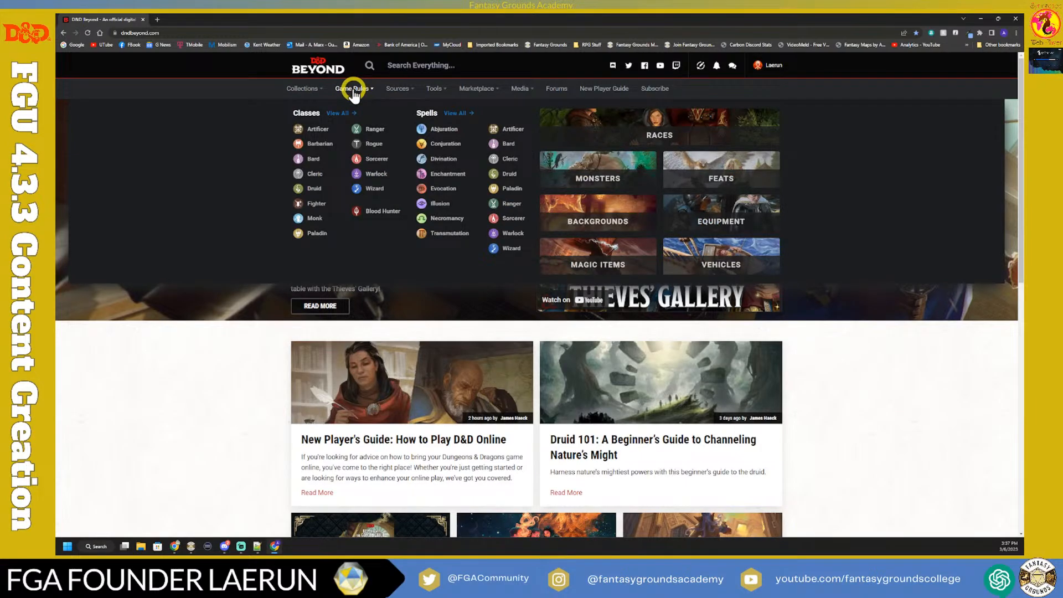
mouse_move(396, 92)
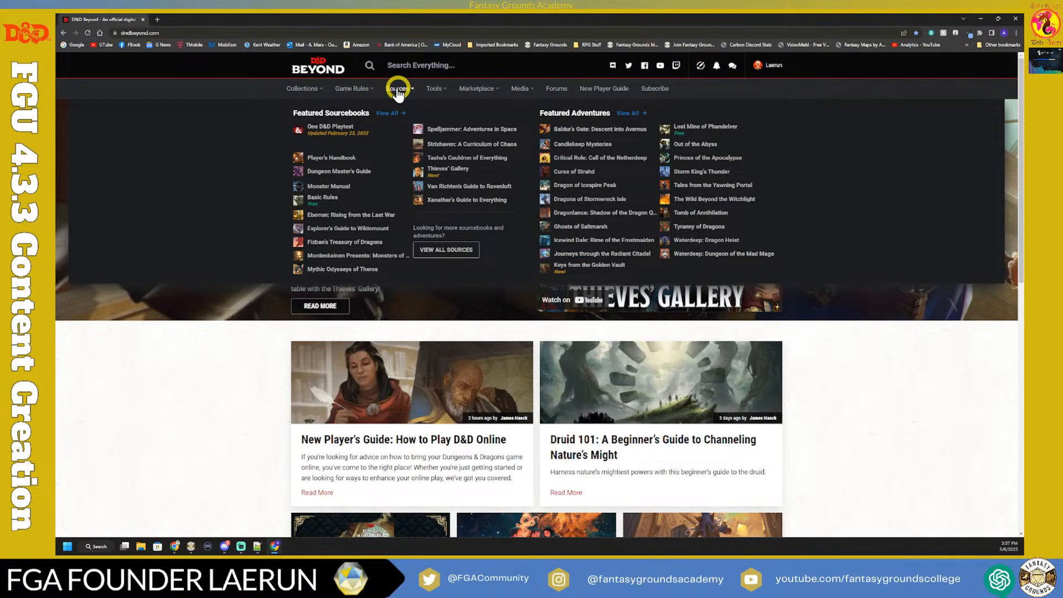
mouse_move(299, 96)
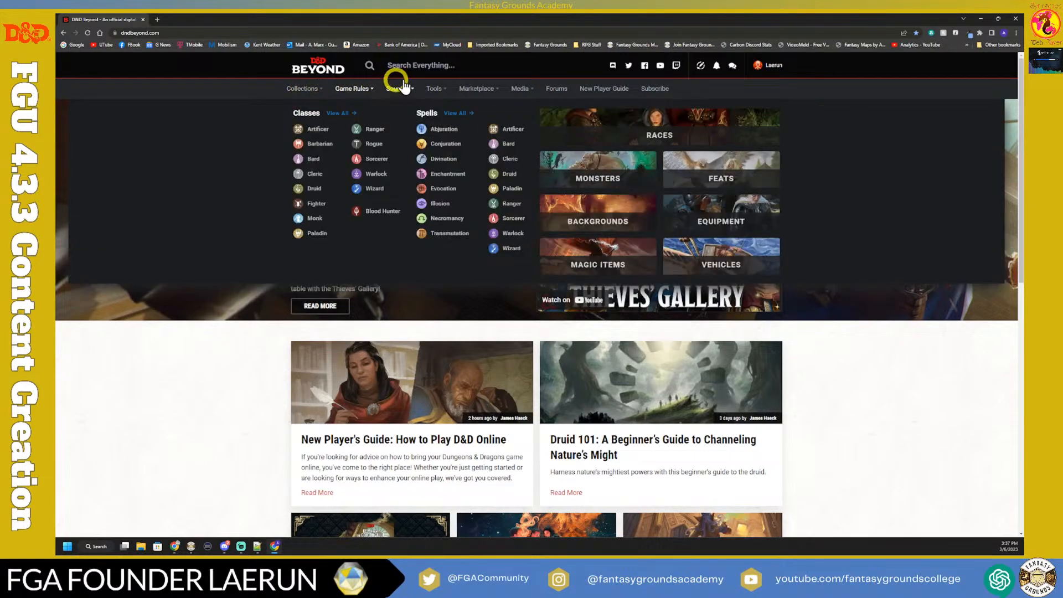
Step: Search D&D Beyond for "Drow" and open the Drow Elite Warrior stat block from the results
left_click(431, 67)
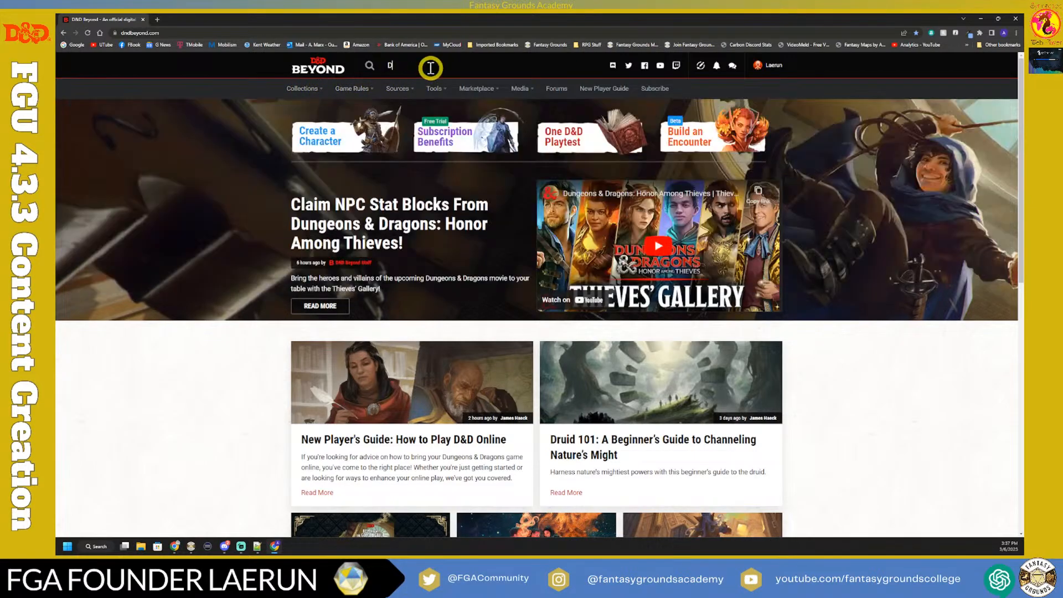
type("Drow")
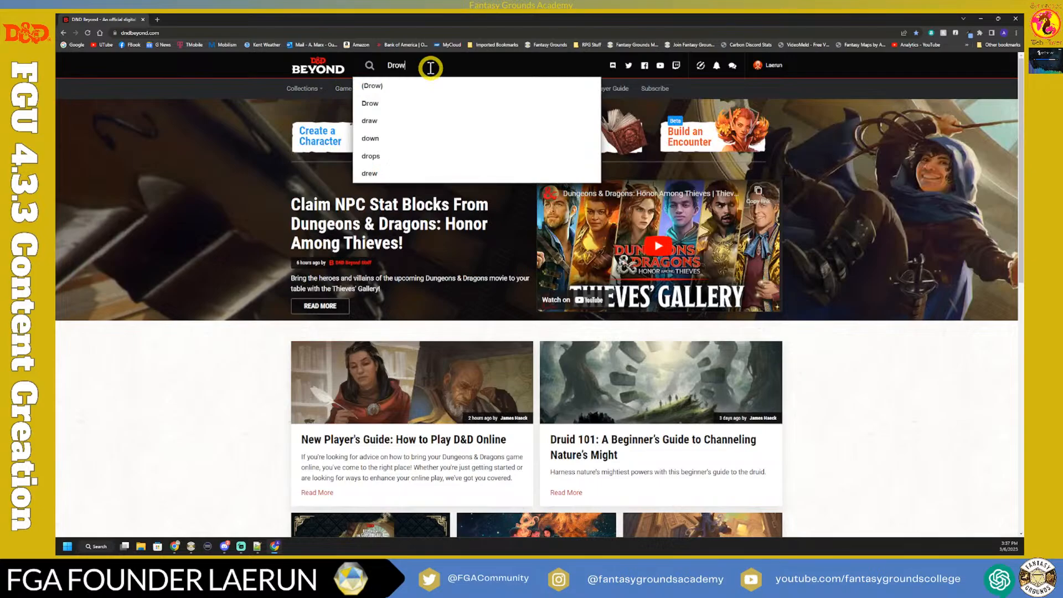
key("Return")
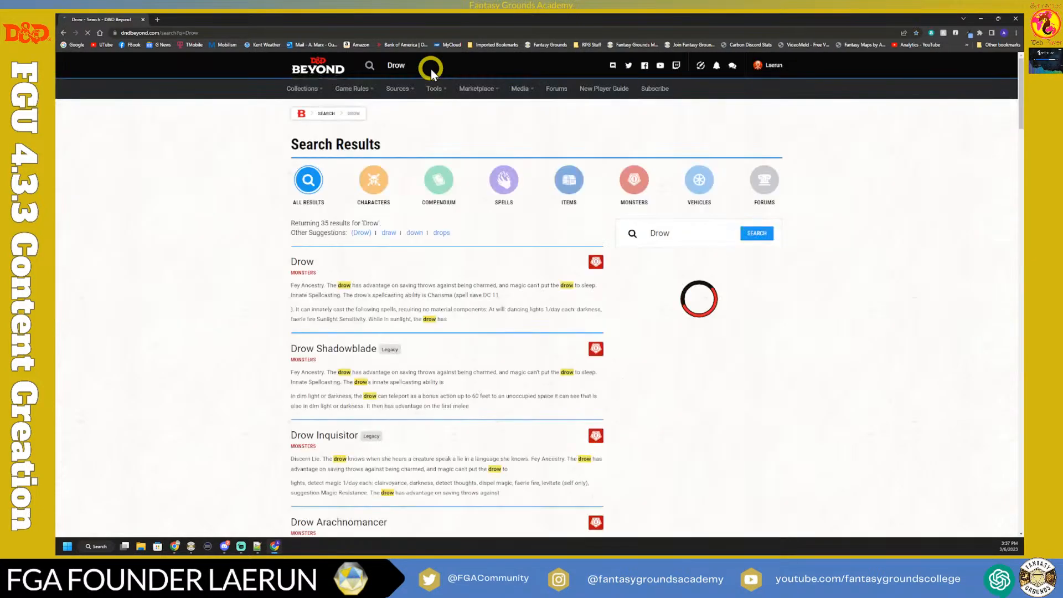
scroll(398, 310, "down", 1)
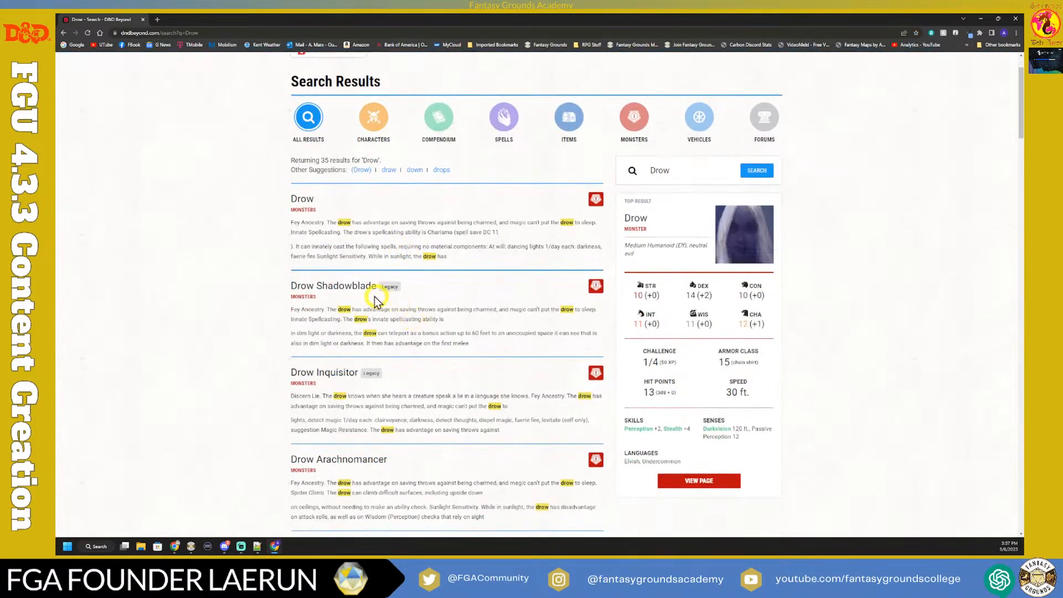
scroll(391, 325, "down", 2)
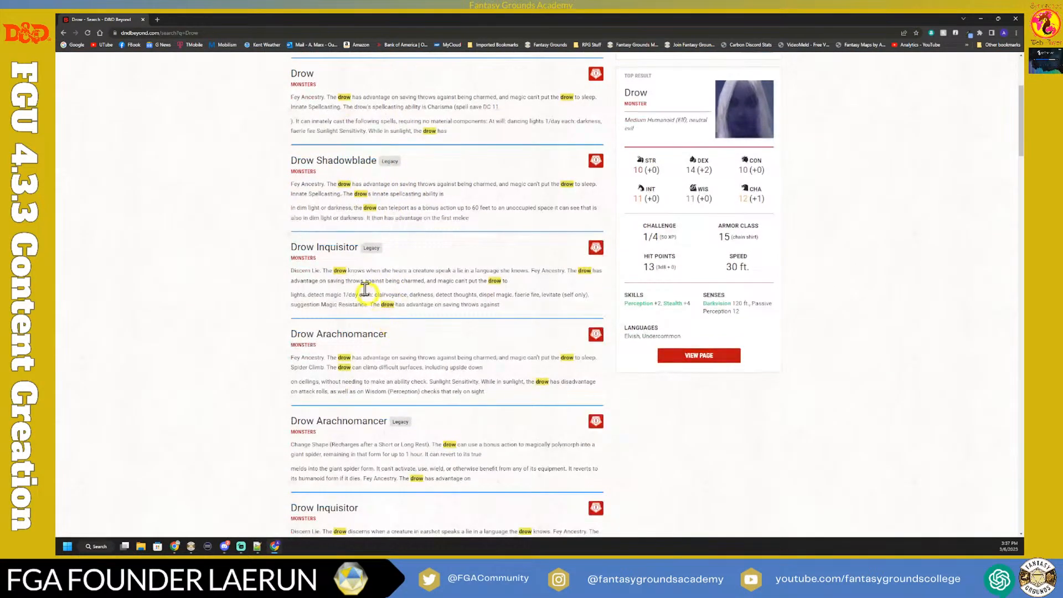
scroll(399, 331, "down", 1)
scroll(399, 331, "down", 2)
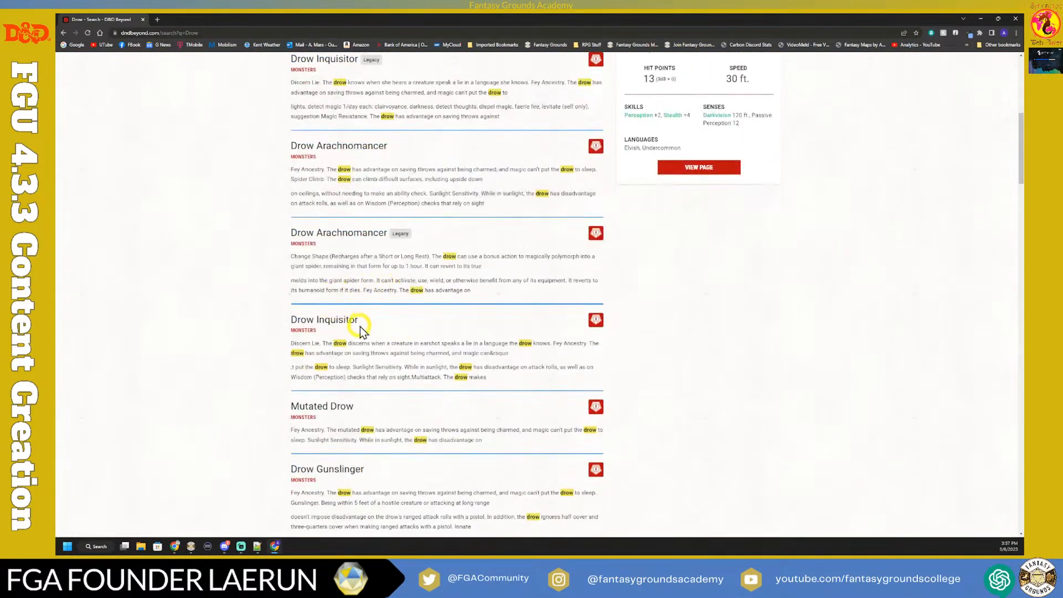
scroll(360, 327, "down", 6)
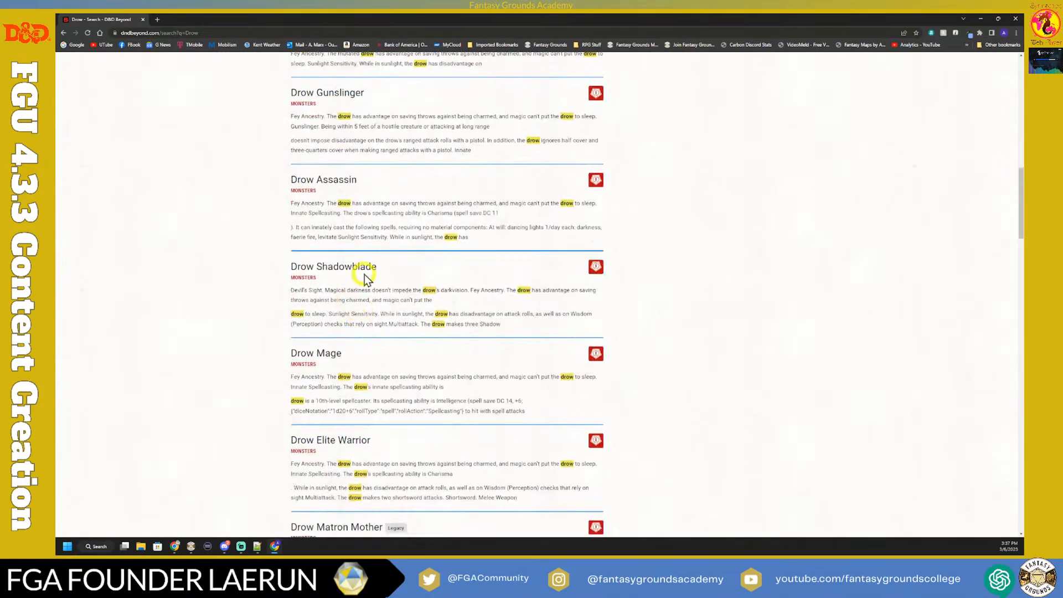
scroll(371, 308, "down", 3)
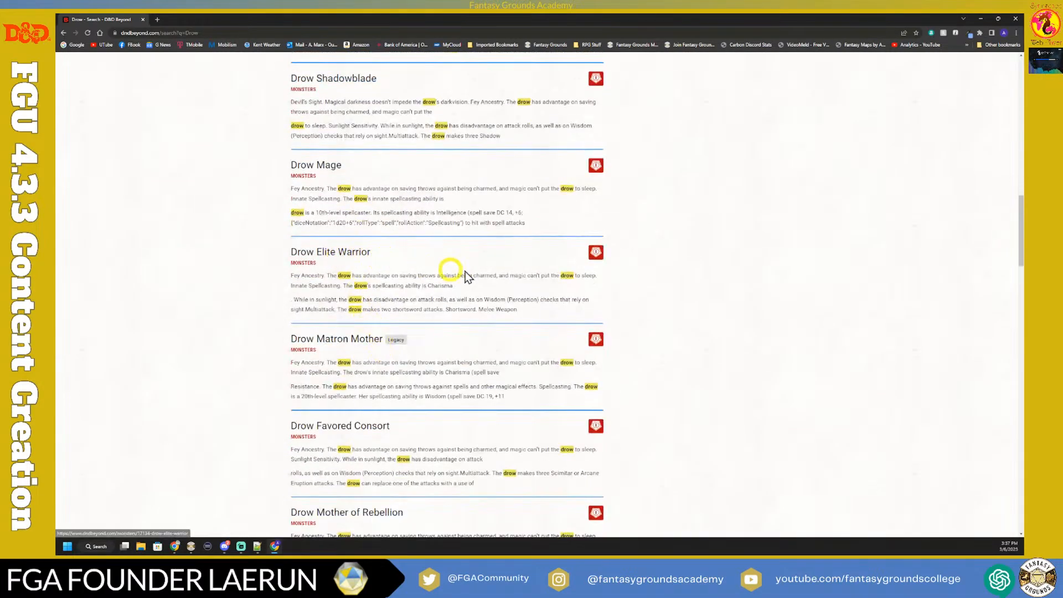
left_click(359, 258)
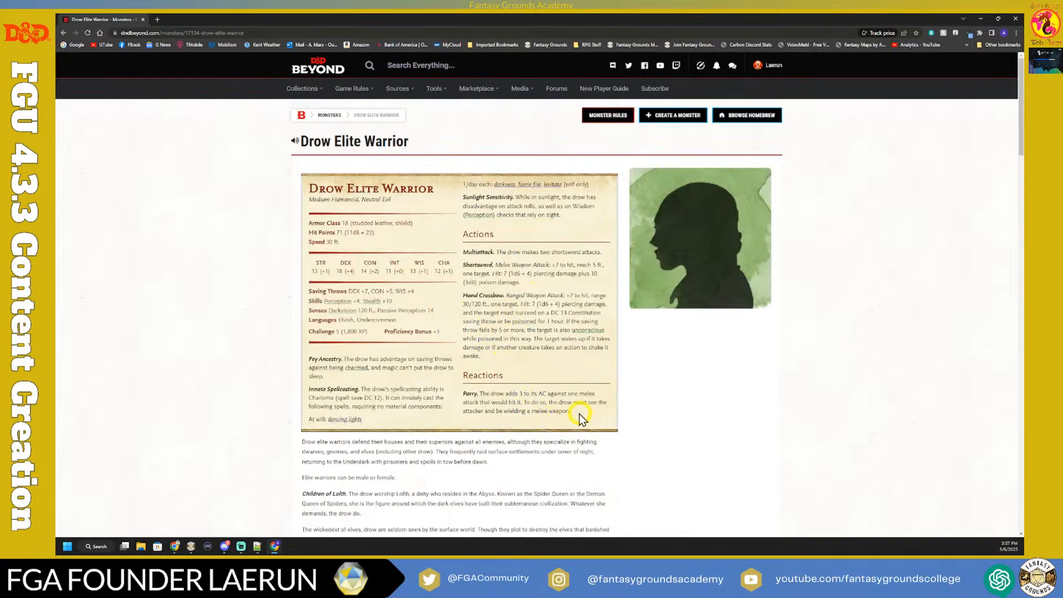
Step: Select the full Drow Elite Warrior stat block and copy the link address from its title
left_click_drag(577, 414, 308, 188)
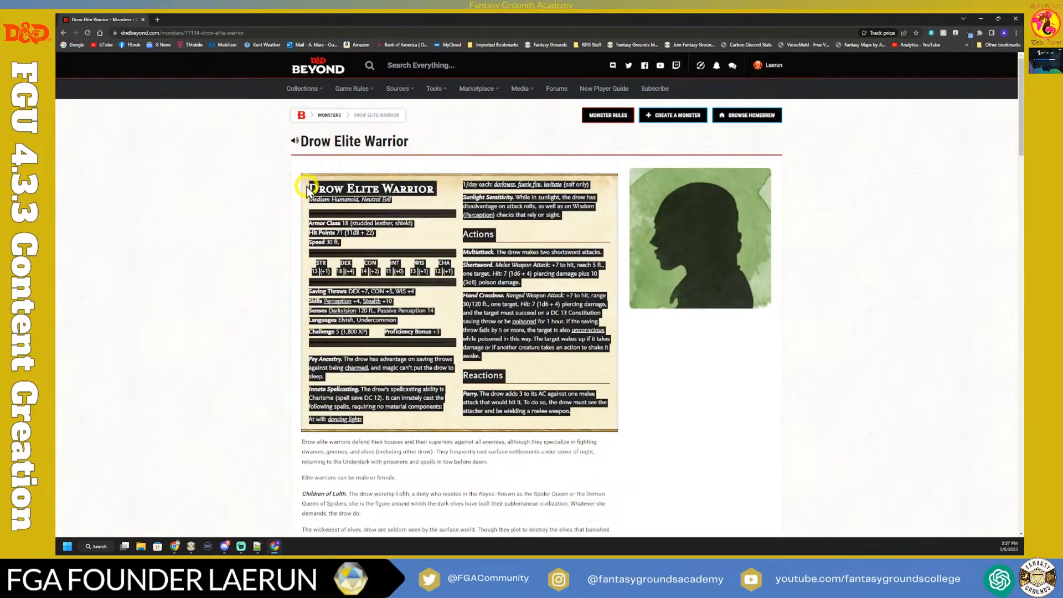
right_click(378, 186)
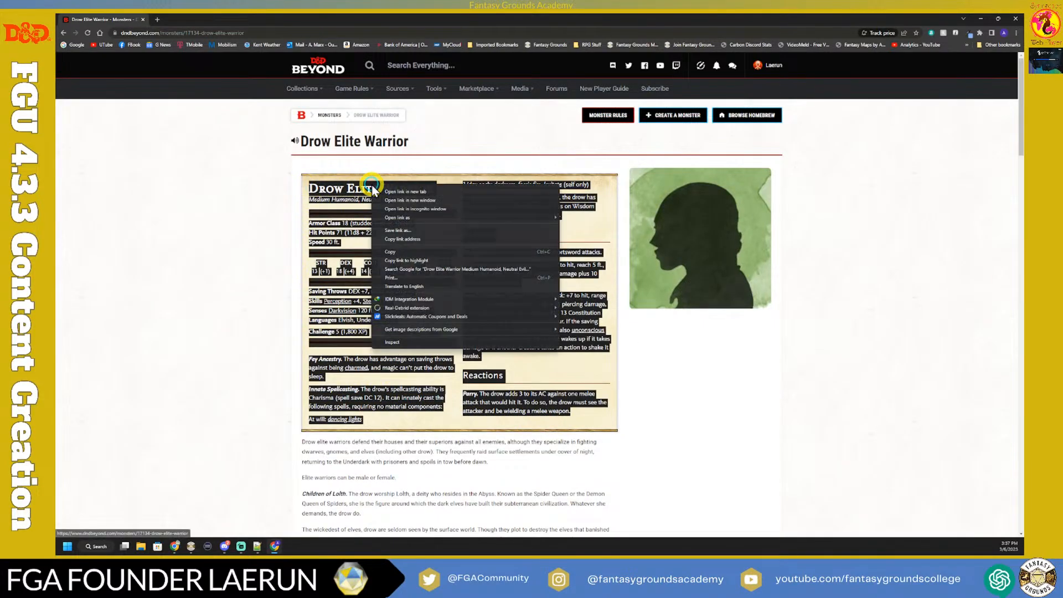
left_click(411, 242)
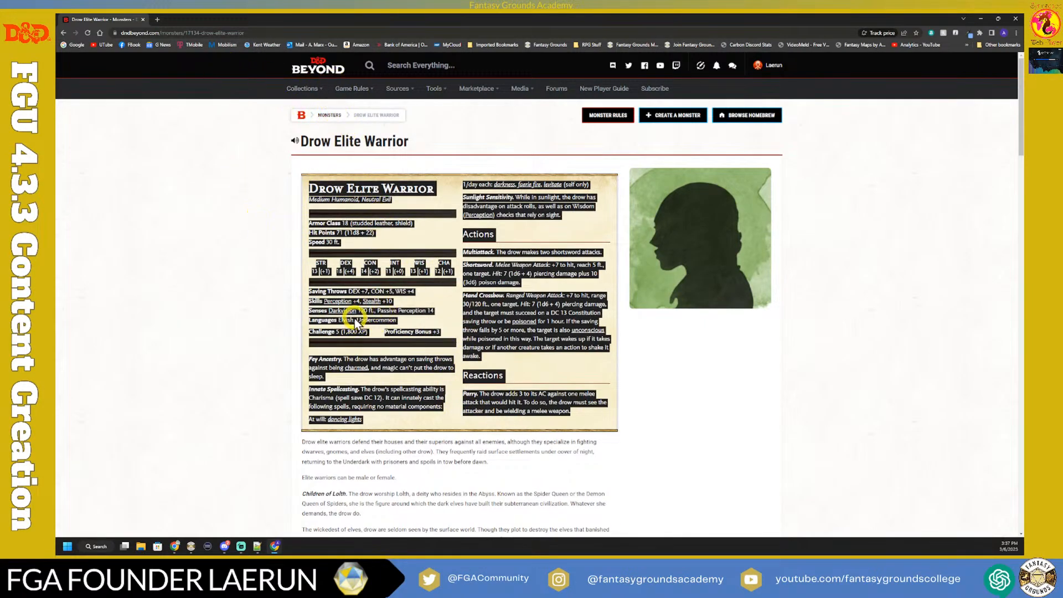
Step: Switch to Fantasy Grounds, open the NPC import window from the NPC list, and paste the copied address into the stat block area
left_click(190, 547)
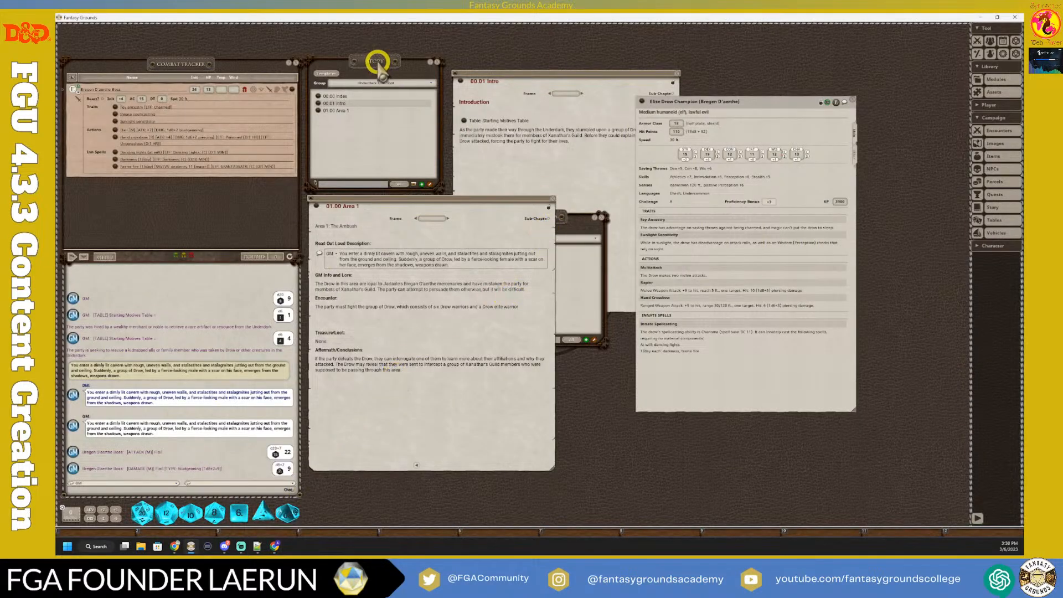
left_click(577, 218)
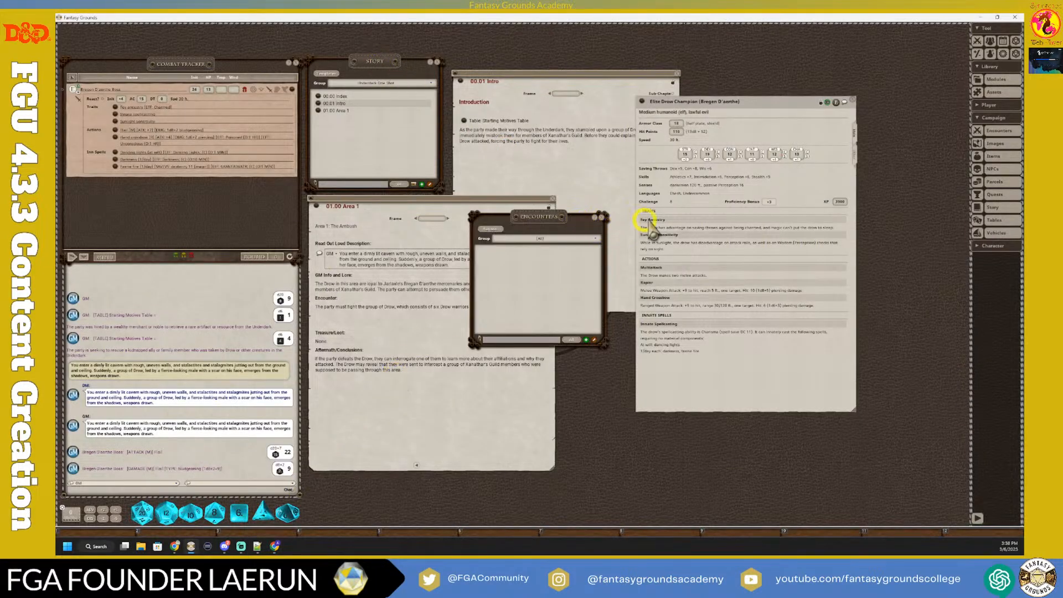
left_click(994, 169)
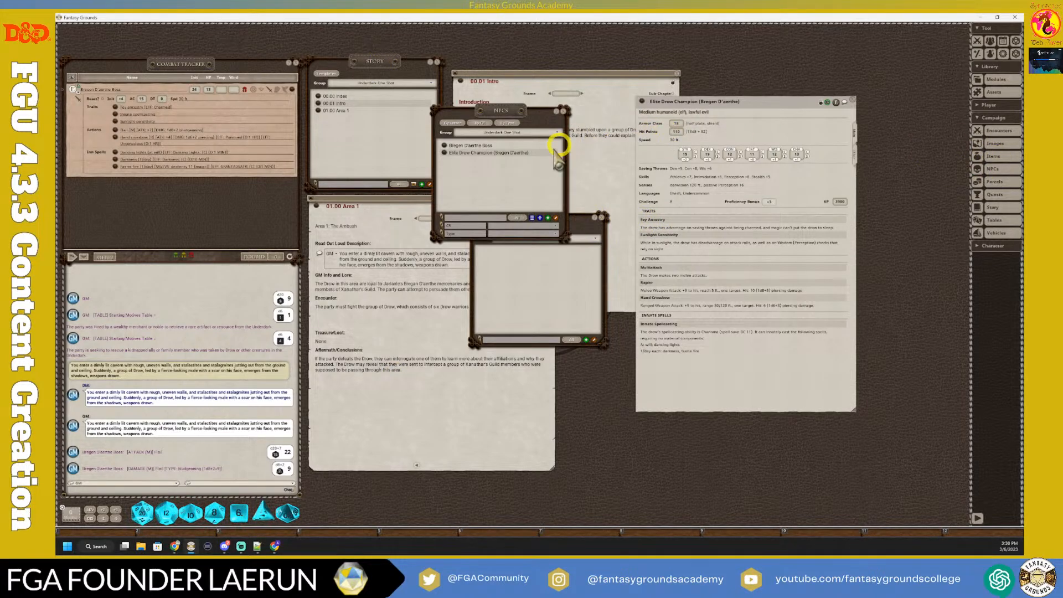
left_click(532, 218)
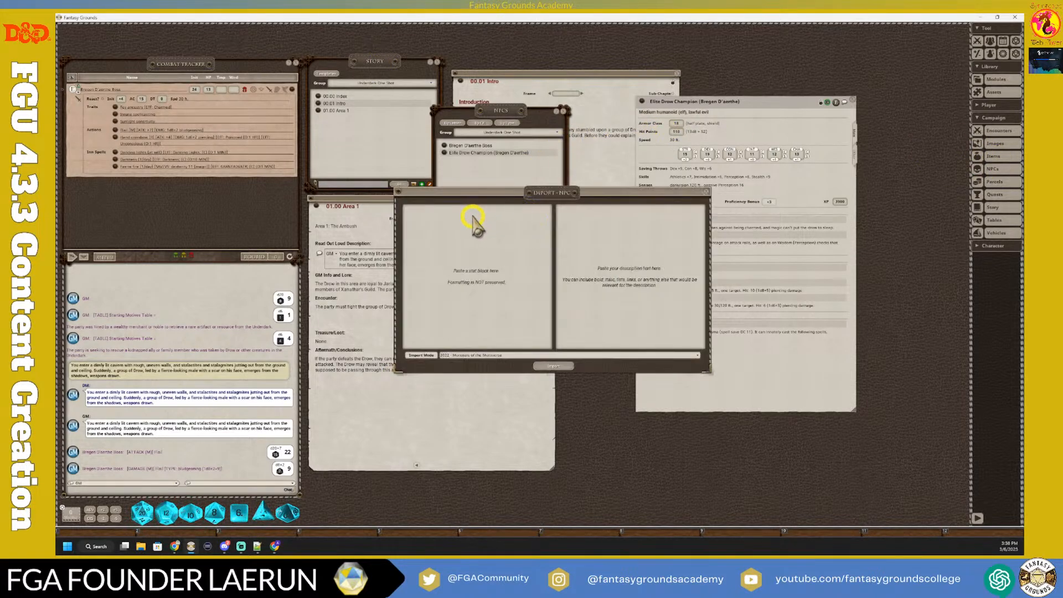
left_click(536, 242)
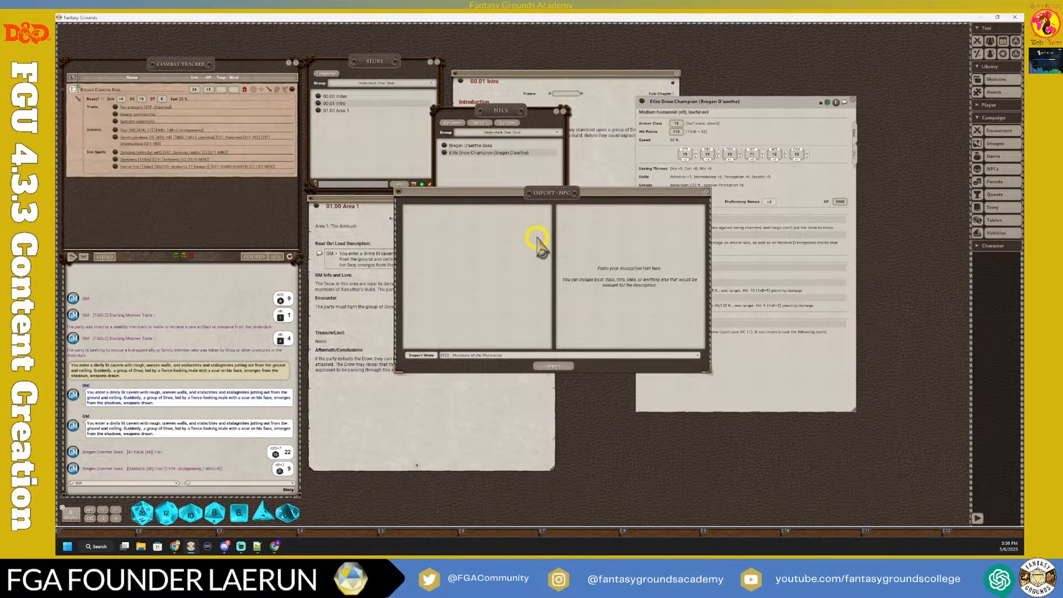
key("ctrl+v")
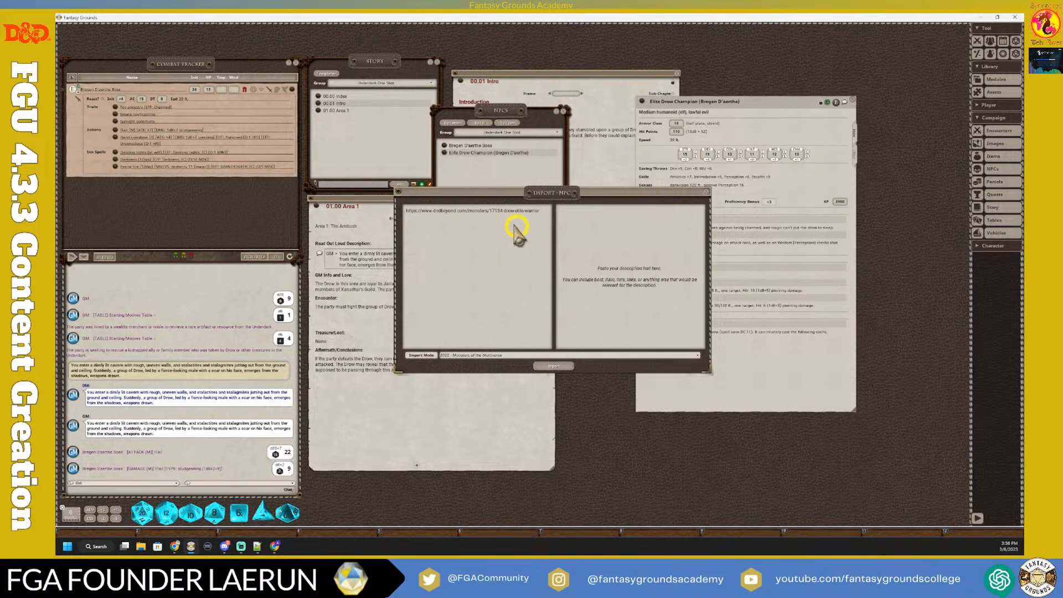
Step: Paste the D&D Beyond address into the description area and turn it into a link by way of the chat
left_click_drag(542, 211, 466, 213)
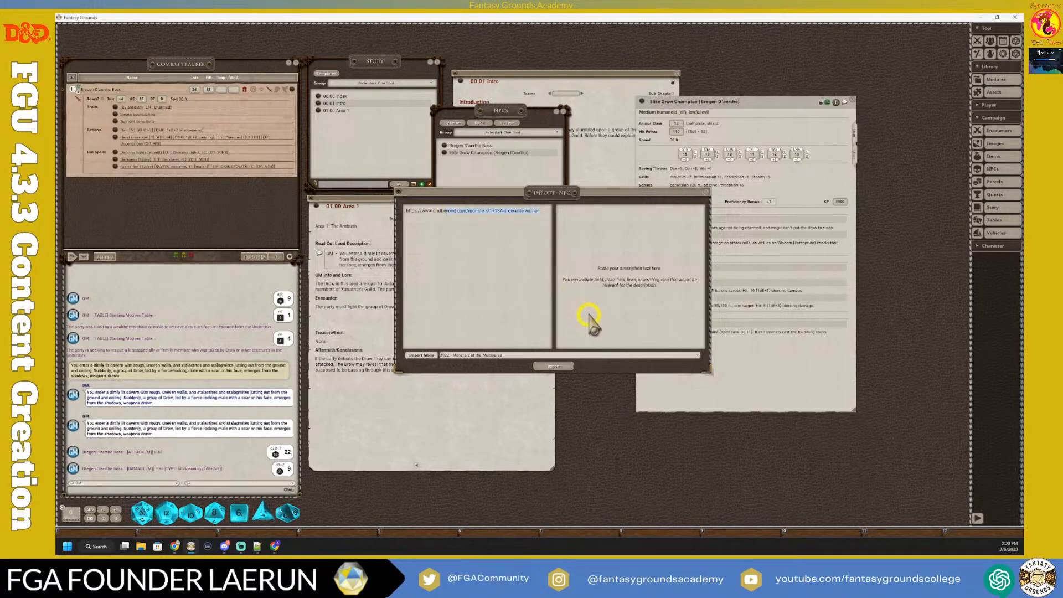
left_click(592, 320)
type("https://www.dndbeyond.com/monsters/17134-drow-elite-warrior")
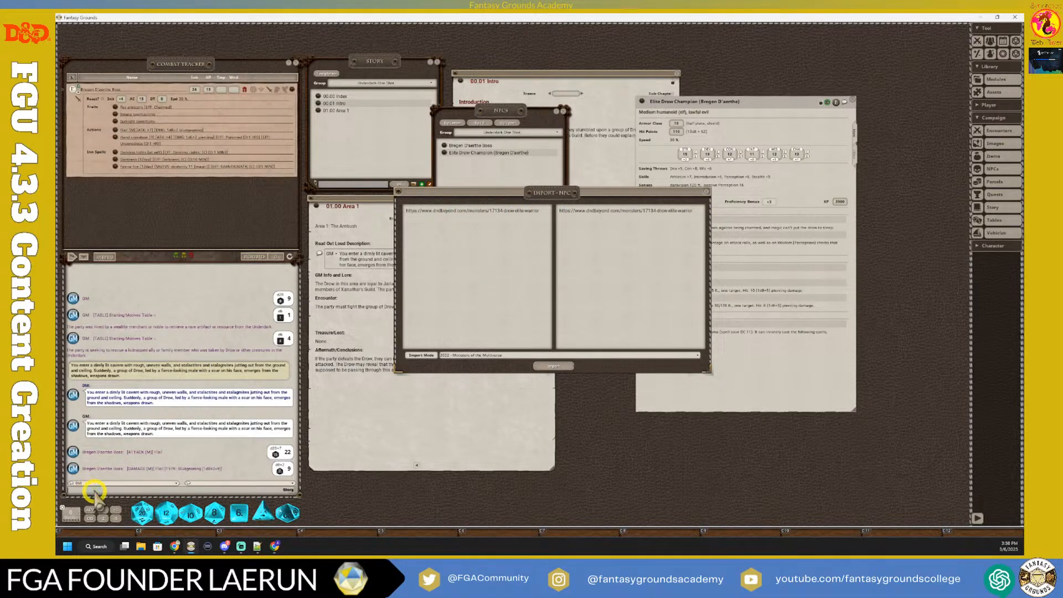
key("Return")
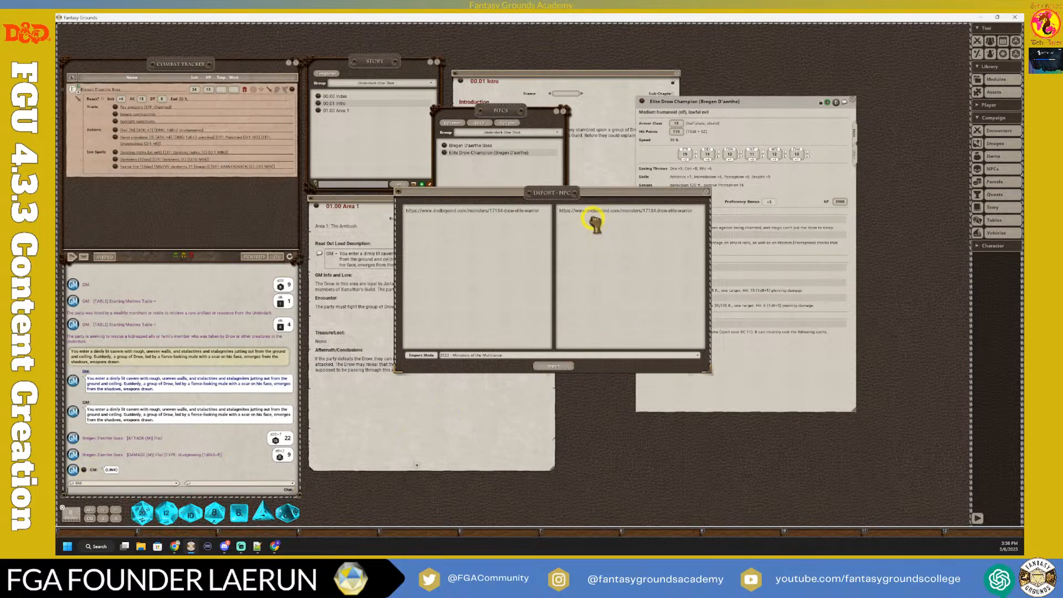
left_click_drag(563, 222, 565, 222)
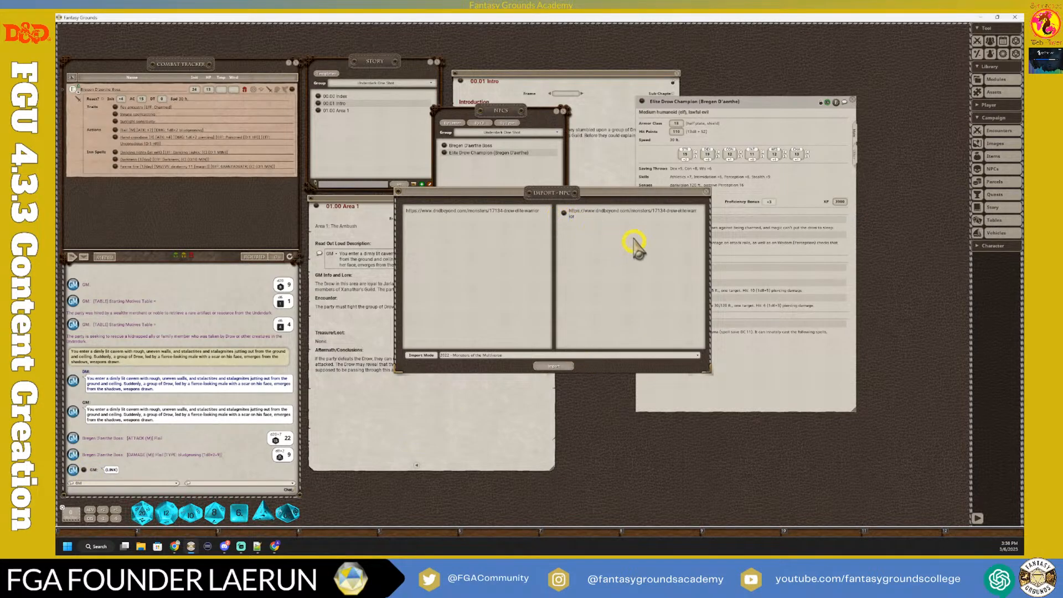
Step: Relabel the link in the description area as "Elite Drow" and start new lines below it
left_click(573, 212)
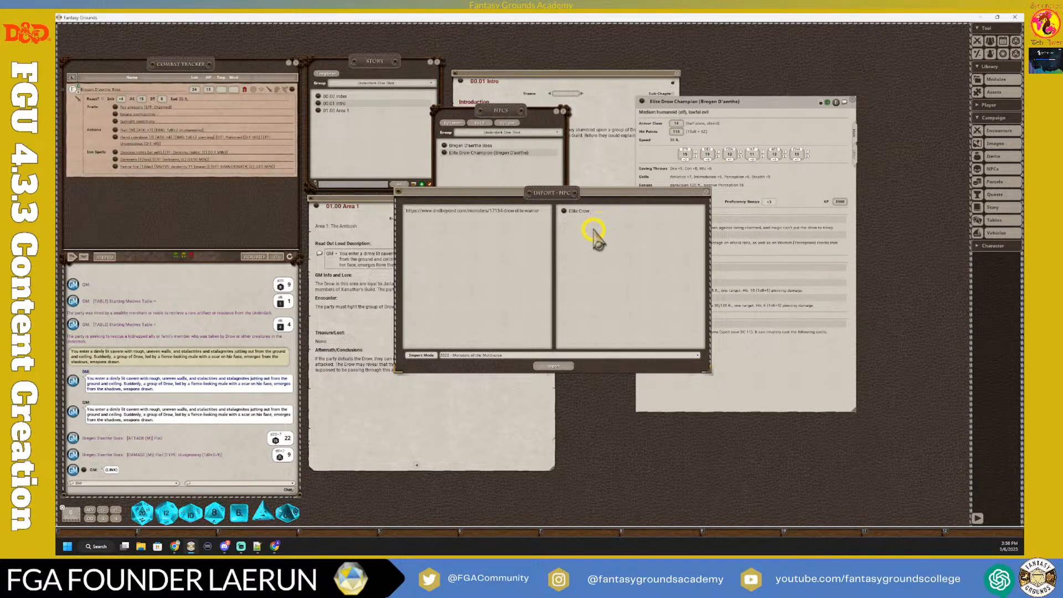
type("row")
key("Return")
key("Return")
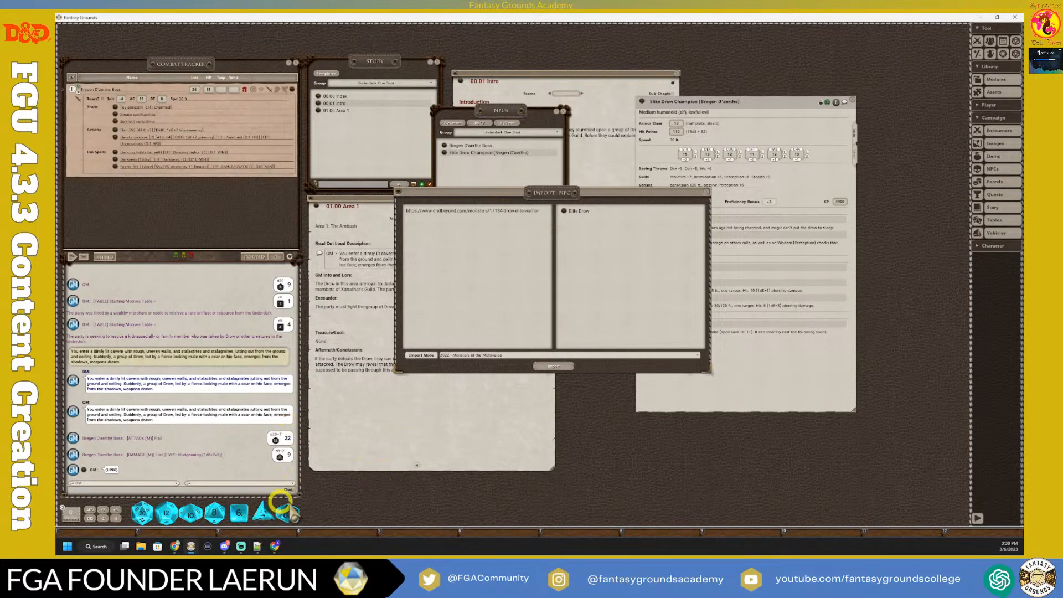
Step: Switch to D&D Beyond in the browser and copy all the drow lore text below the Drow Elite Warrior stat block
mouse_move(255, 548)
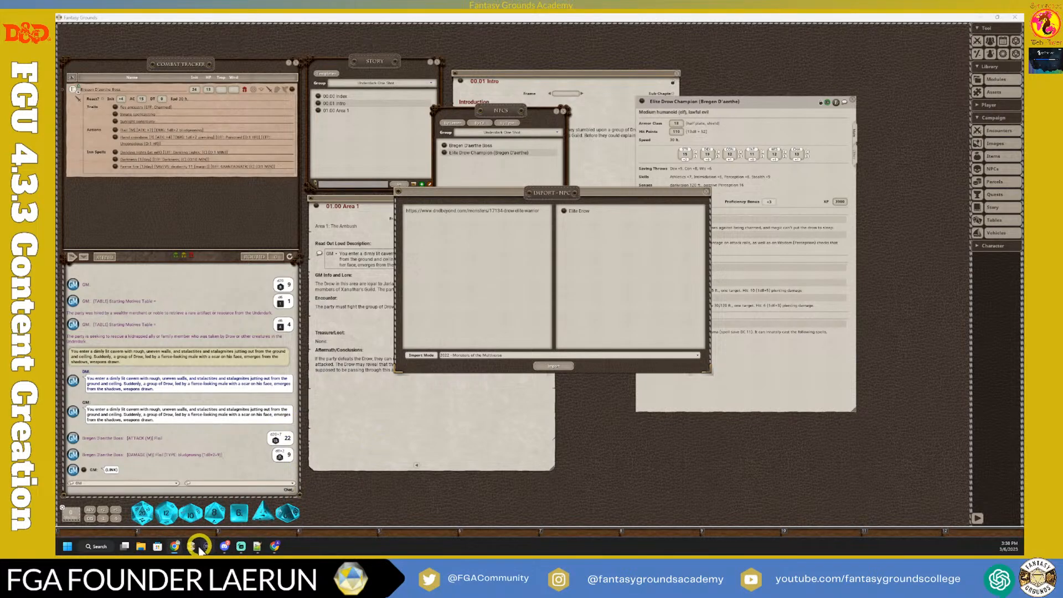
mouse_move(175, 547)
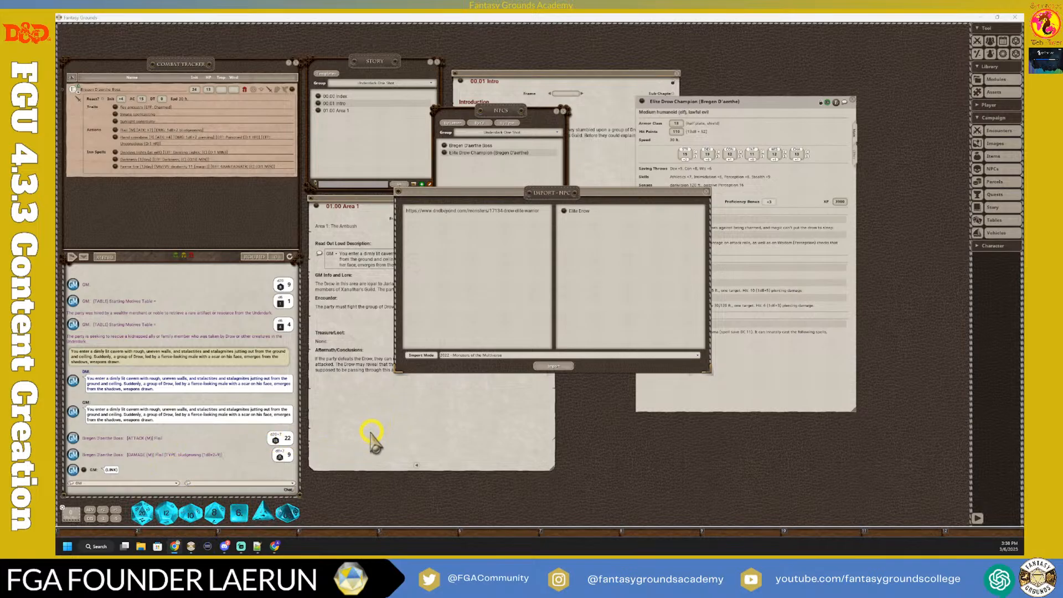
left_click(274, 547)
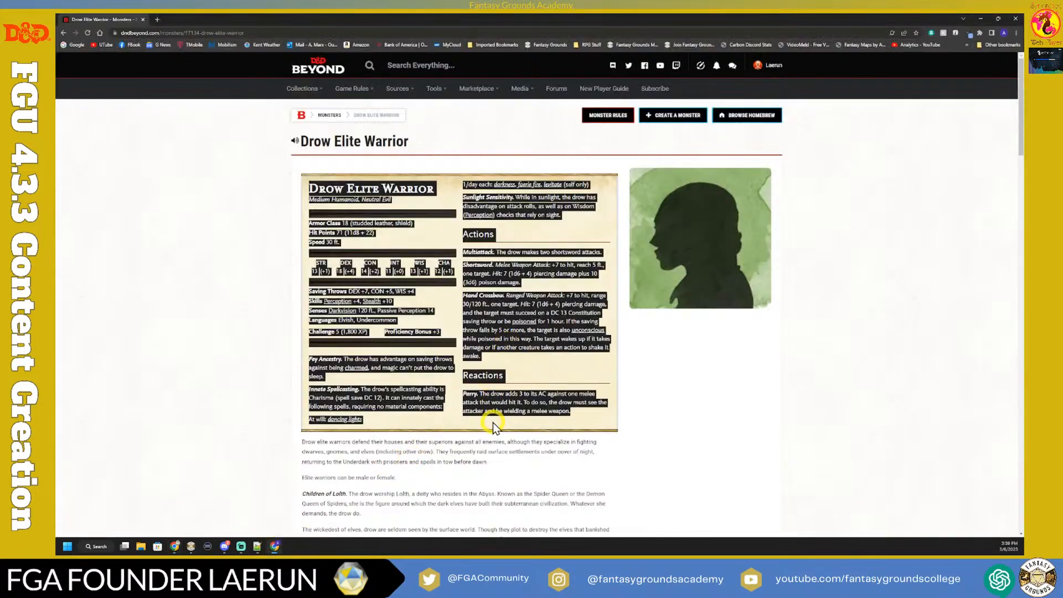
scroll(492, 458, "down", 5)
scroll(503, 453, "down", 8)
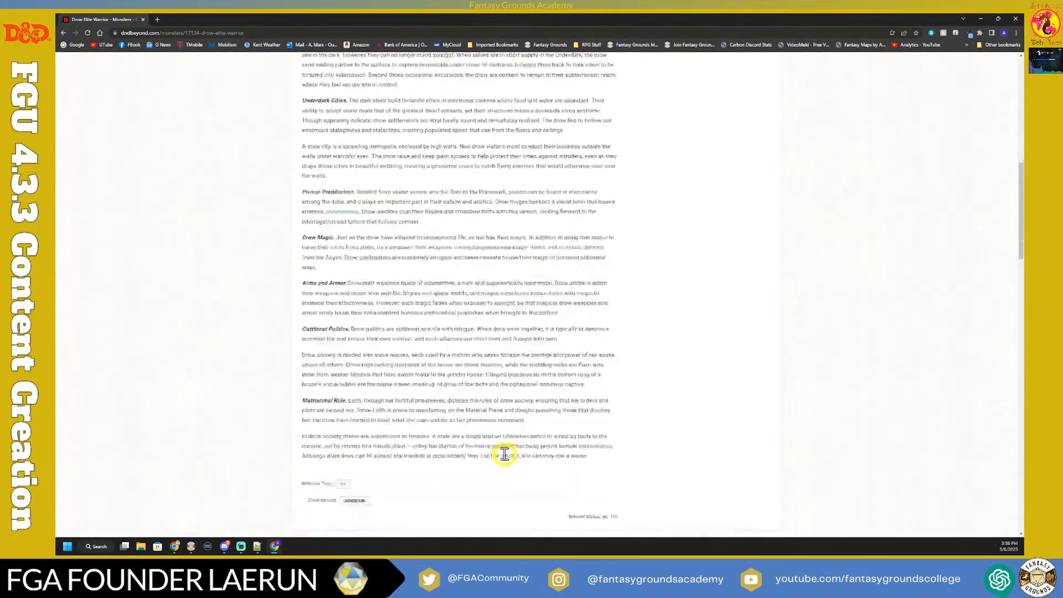
scroll(506, 450, "up", 1)
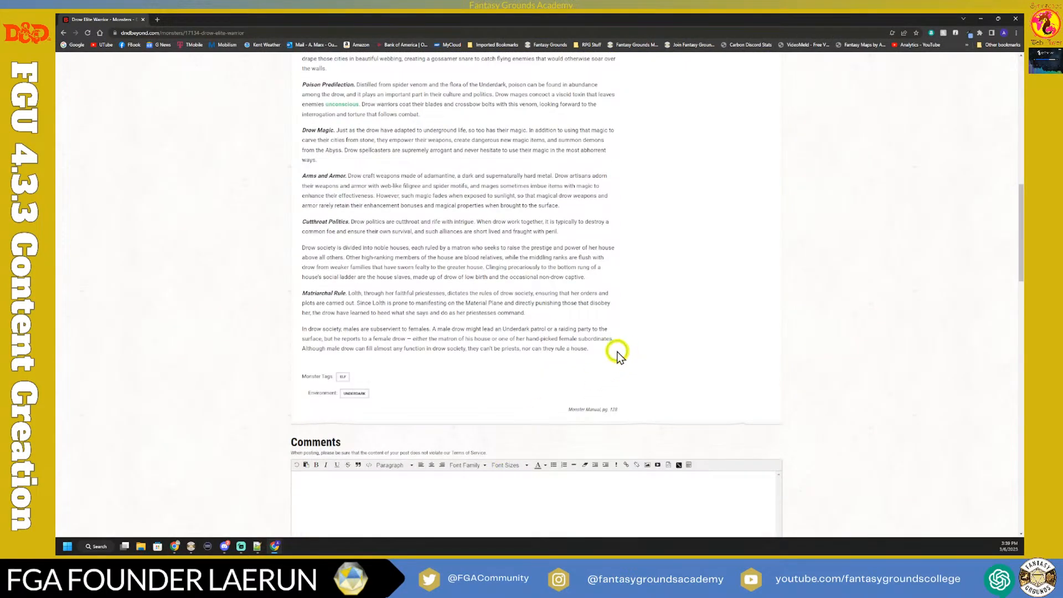
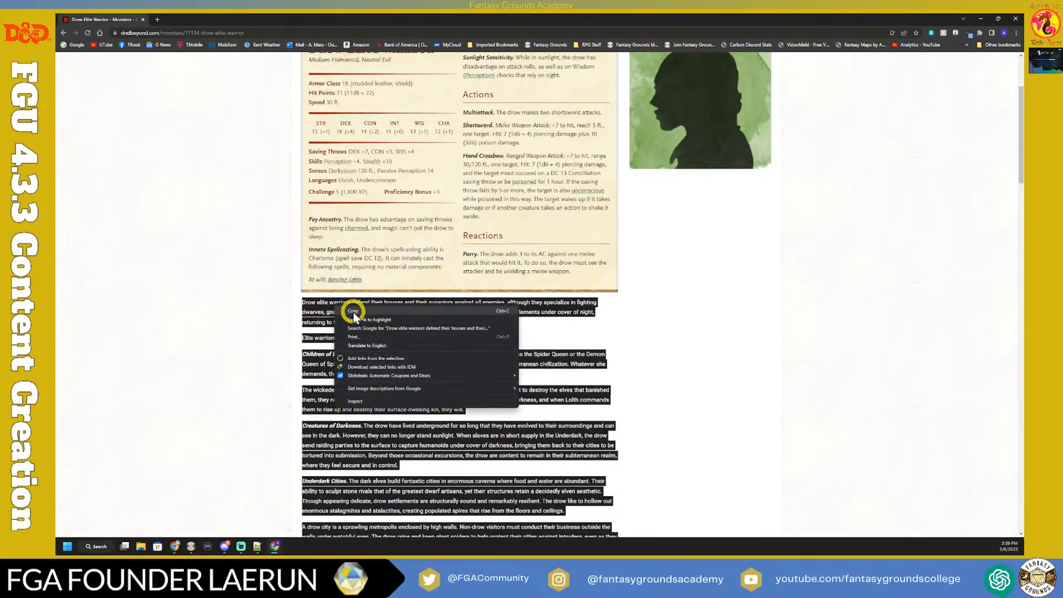
left_click(353, 313)
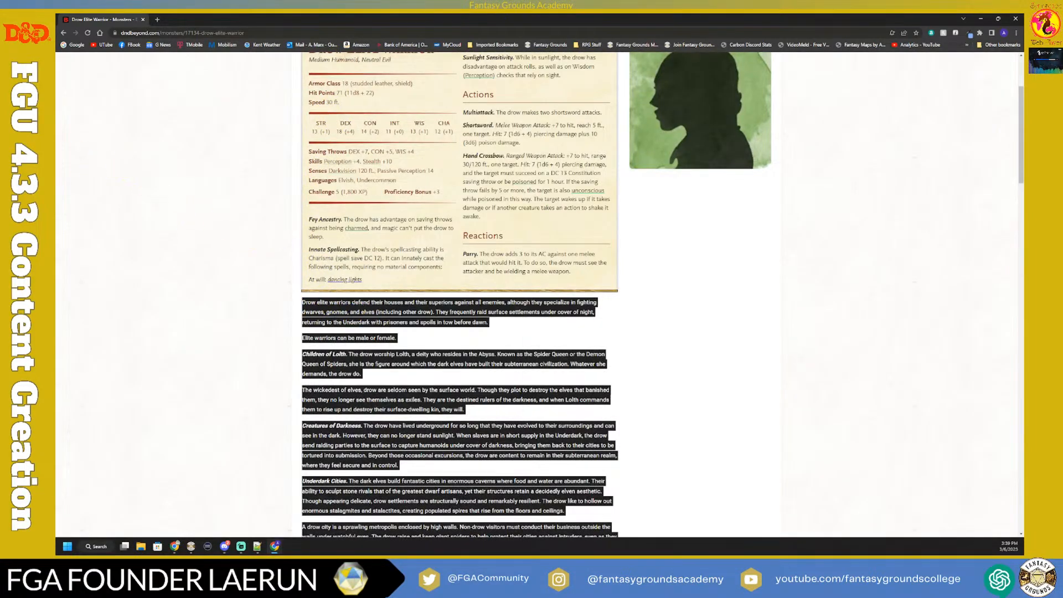
Step: Switch to Fantasy Grounds and paste the copied lore into the description area beneath the Elite Drow link
left_click(192, 546)
left_click(576, 230)
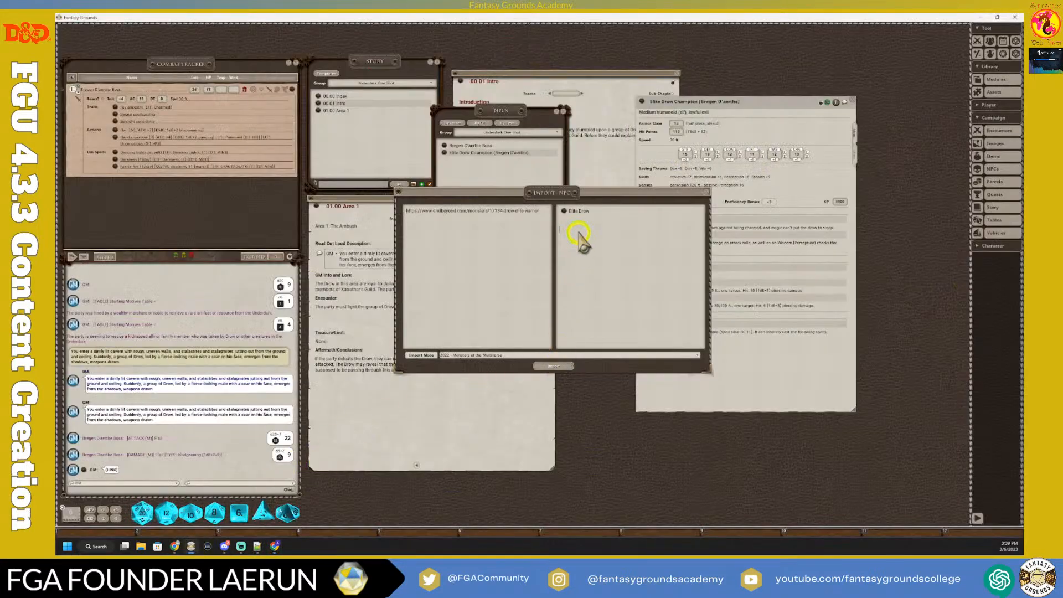
key("ctrl+v")
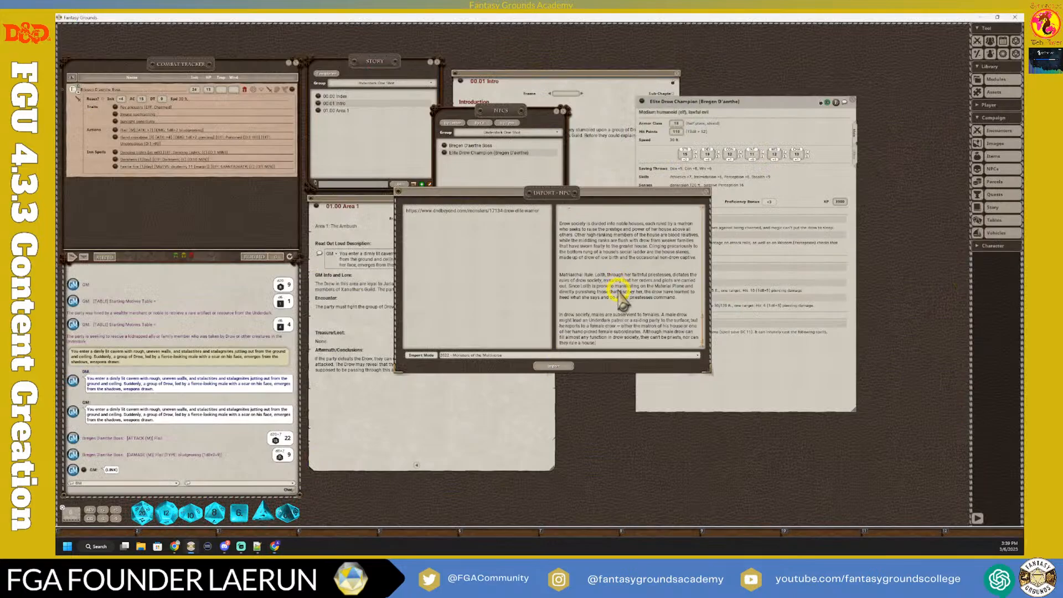
scroll(613, 303, "down", 10)
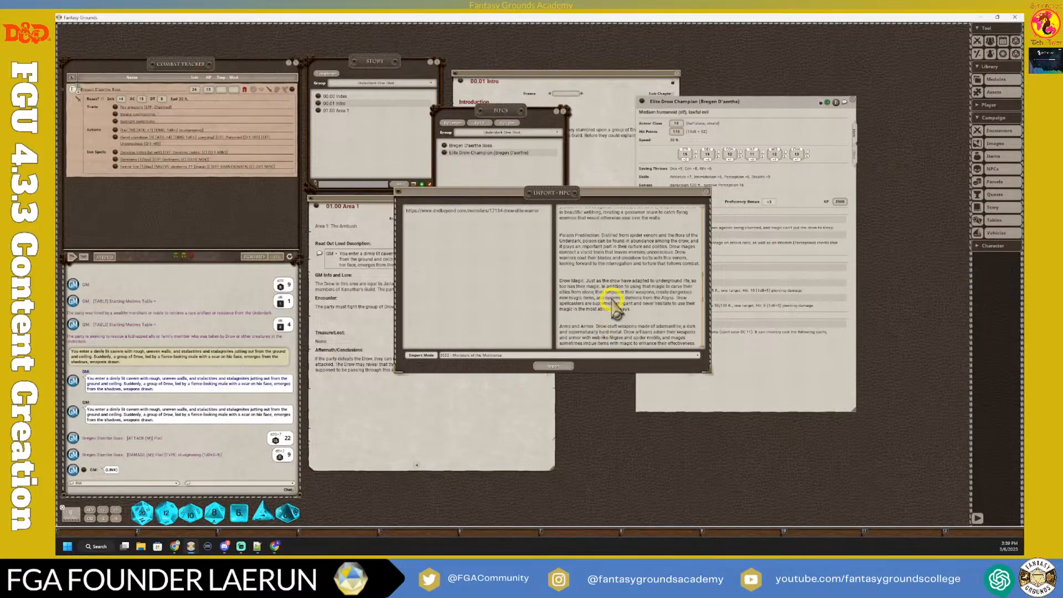
scroll(609, 299, "up", 12)
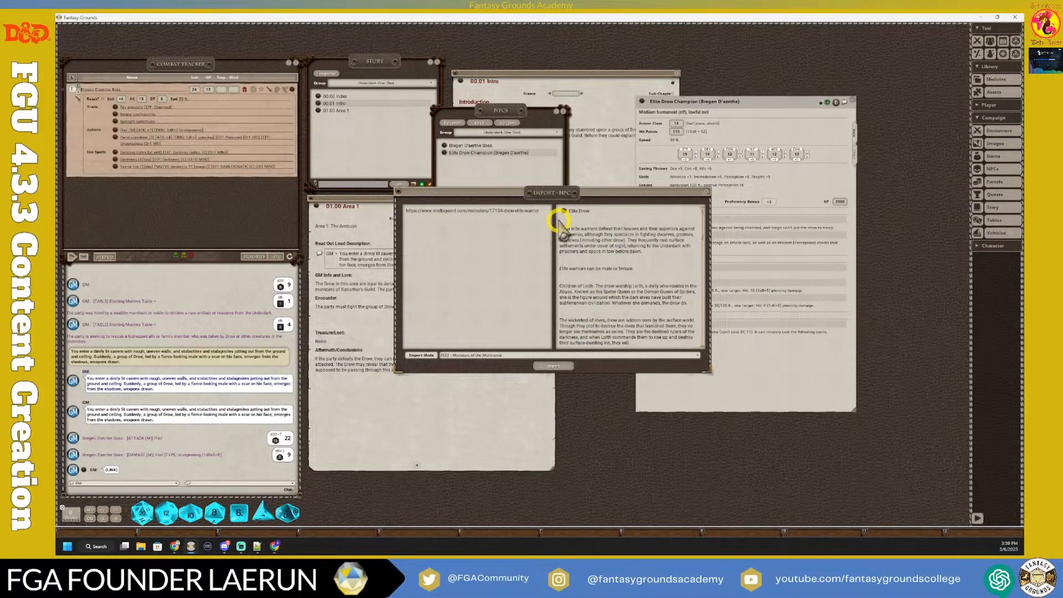
Step: Add the line "Information" above the pasted lore and format it as a heading
type("Informi")
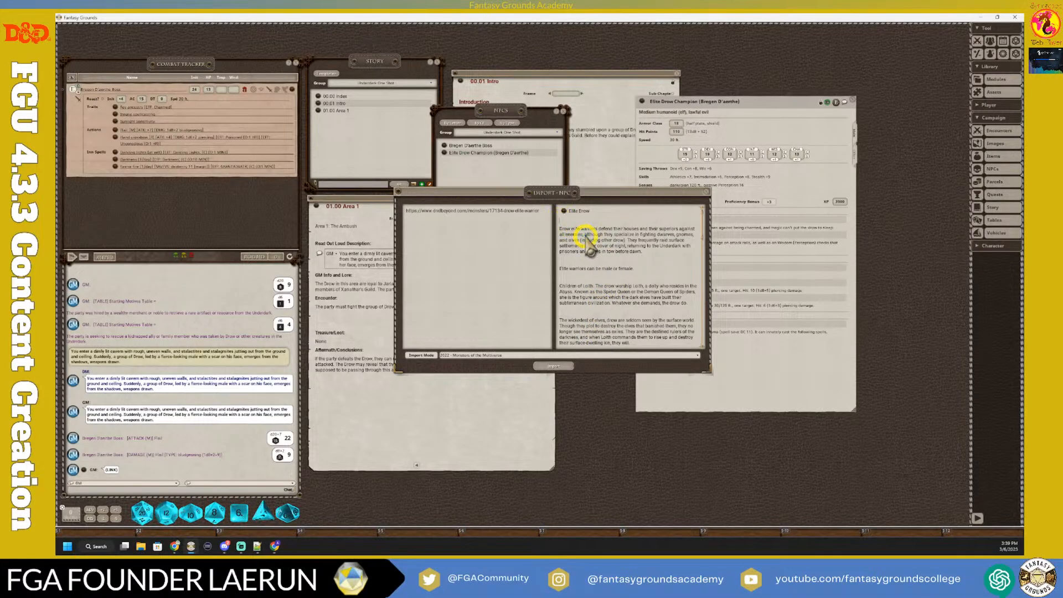
type("tion")
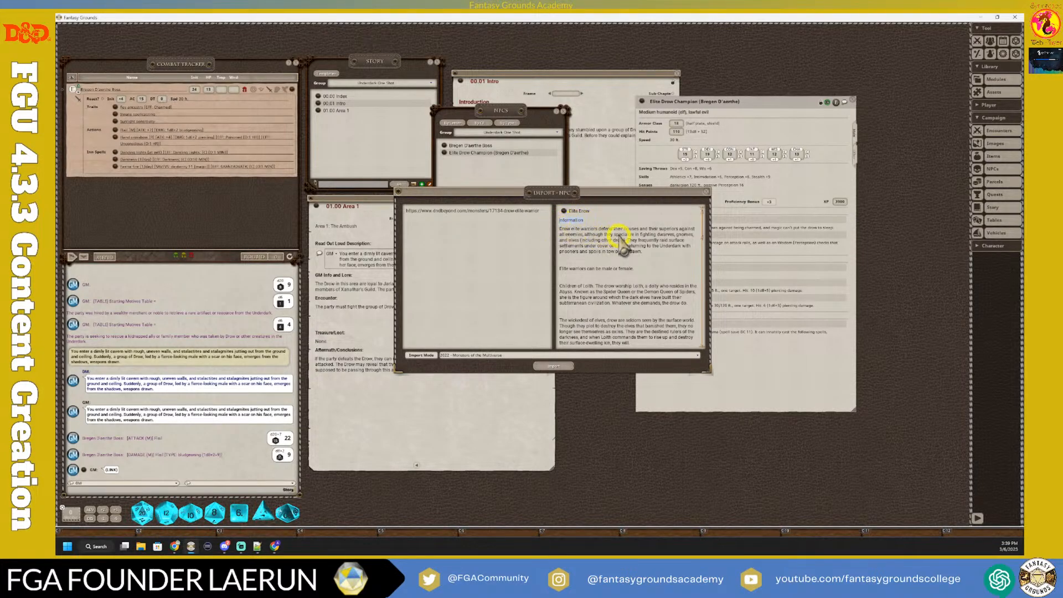
key("ctrl+1")
Step: Remove the blank lines between the opening lore paragraphs, down to the one beginning "The wickedest of elves"
left_click(575, 262)
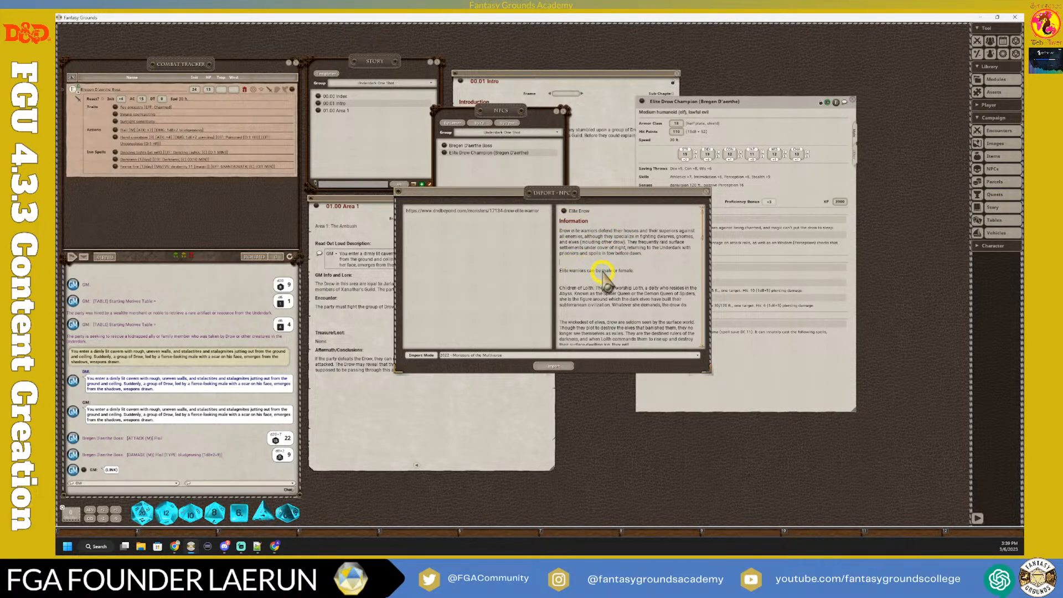
key("BackSpace")
left_click(568, 271)
key("BackSpace")
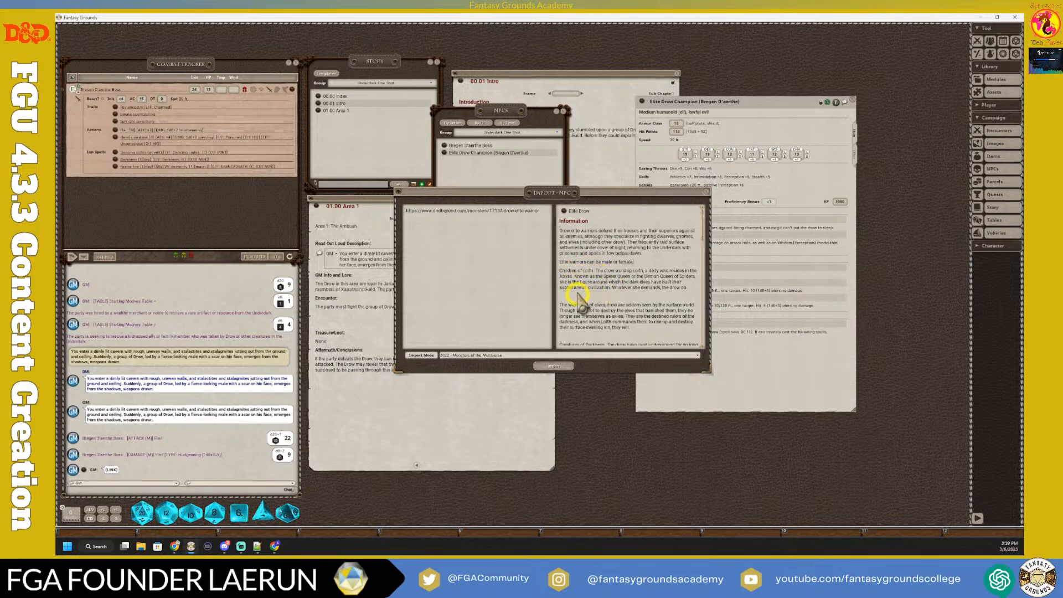
left_click(565, 296)
key("BackSpace")
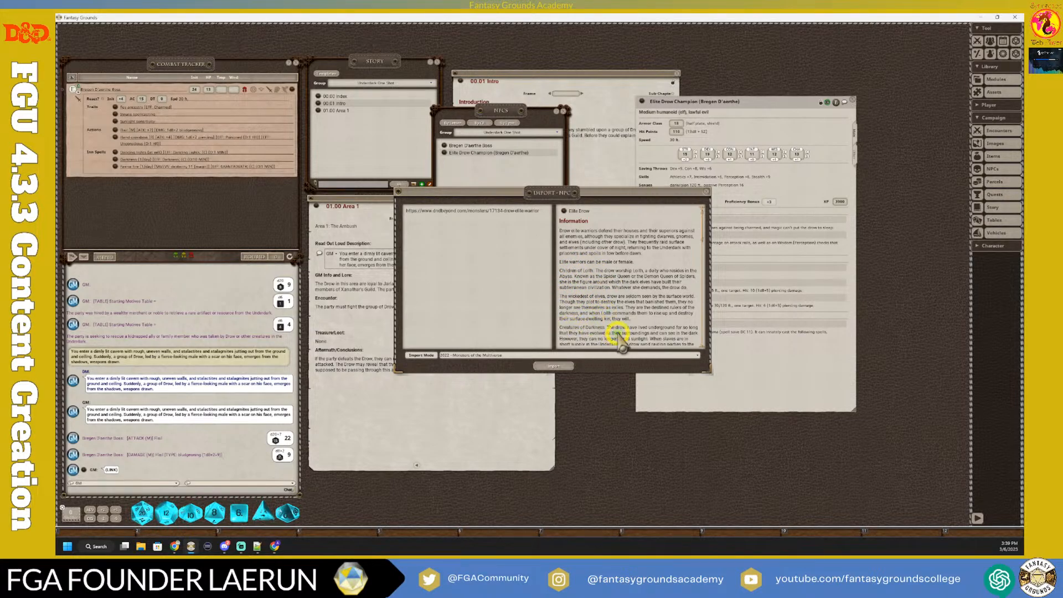
Step: Remove the blank lines above the Underdark Cities, "A drow city" and Poison Production paragraphs
scroll(622, 340, "down", 3)
scroll(618, 333, "down", 1)
left_click(564, 292)
key("BackSpace")
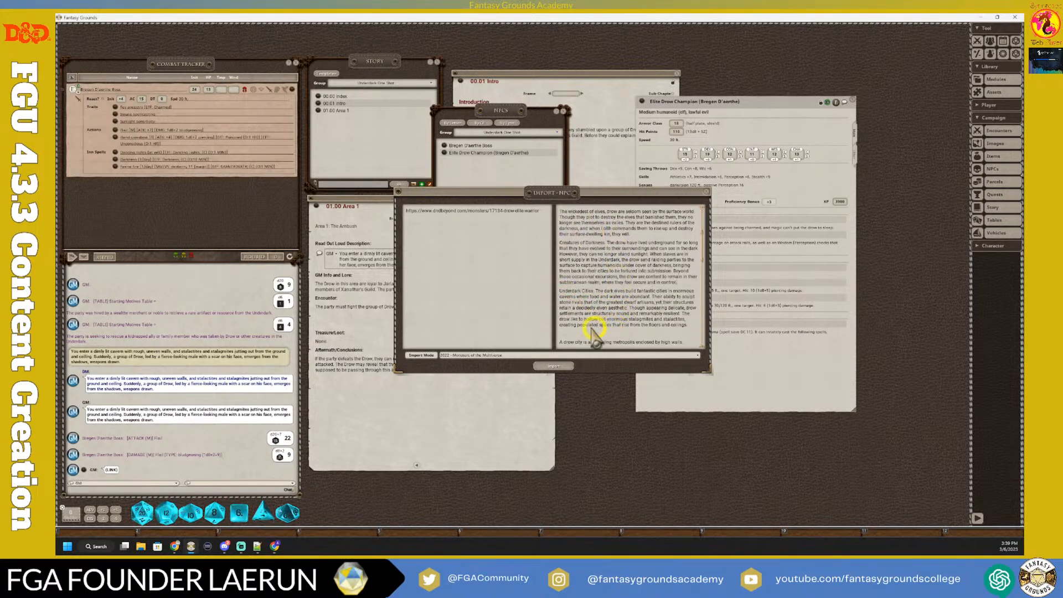
left_click(569, 333)
key("BackSpace")
scroll(609, 330, "down", 3)
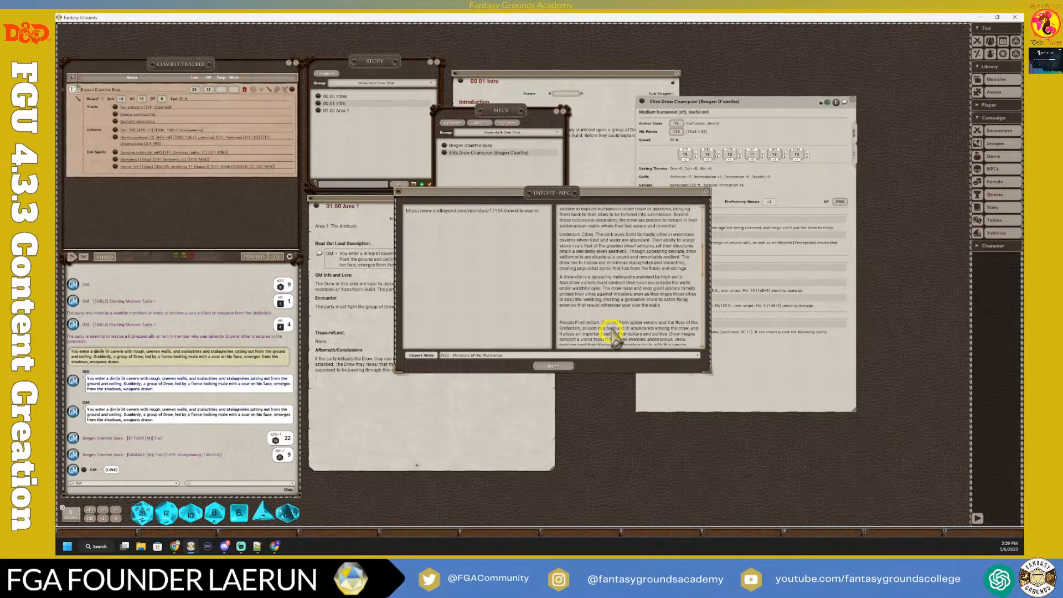
scroll(592, 302, "down", 1)
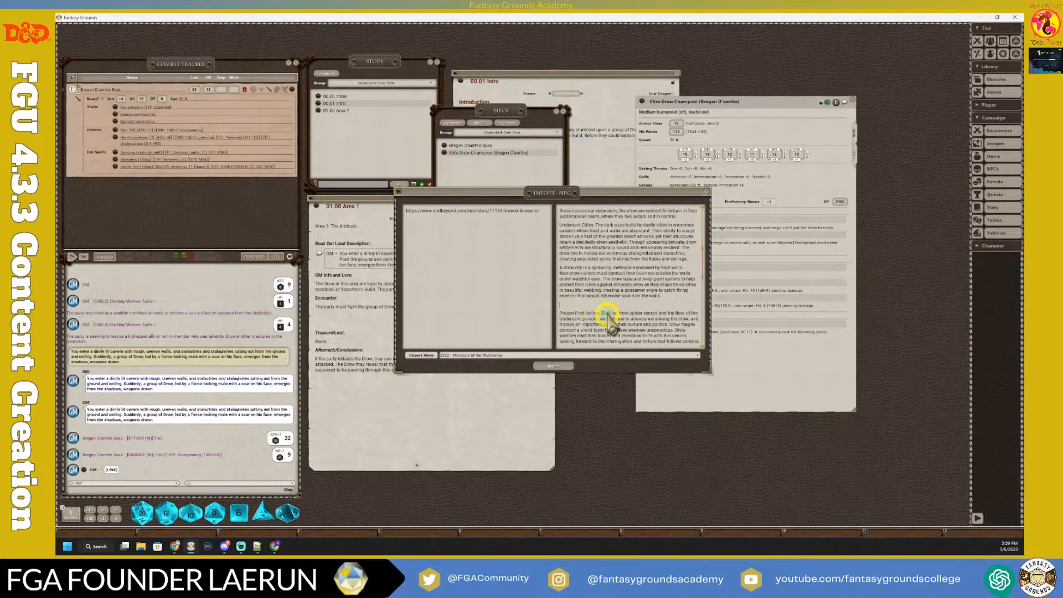
key("BackSpace")
Step: Remove the blank lines above the Drow Magic, Arms and Armor, and Cutthroat Politics paragraphs
scroll(613, 313, "down", 4)
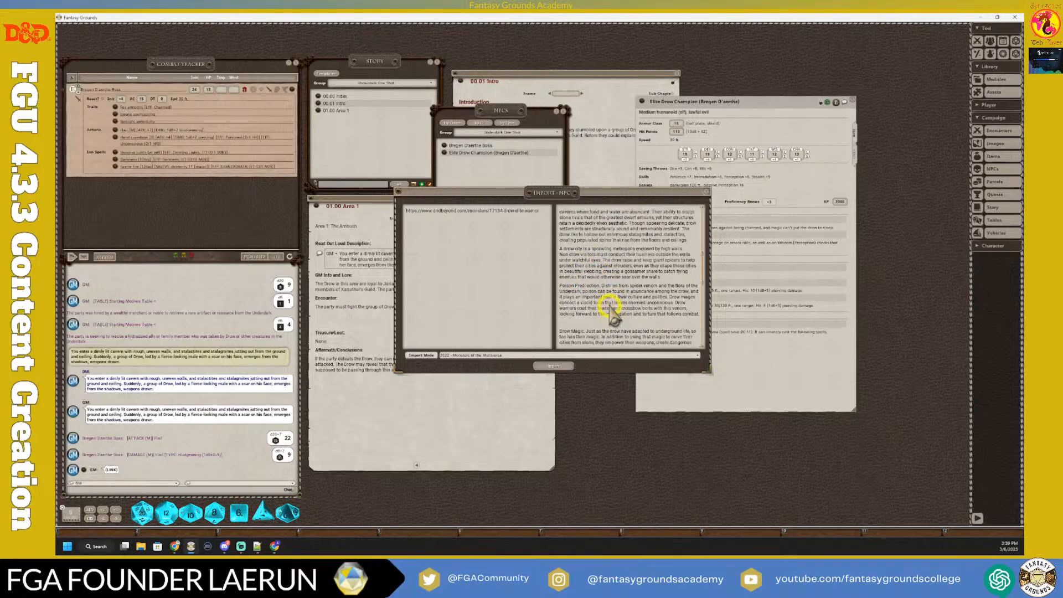
left_click(568, 312)
key("BackSpace")
scroll(591, 317, "down", 3)
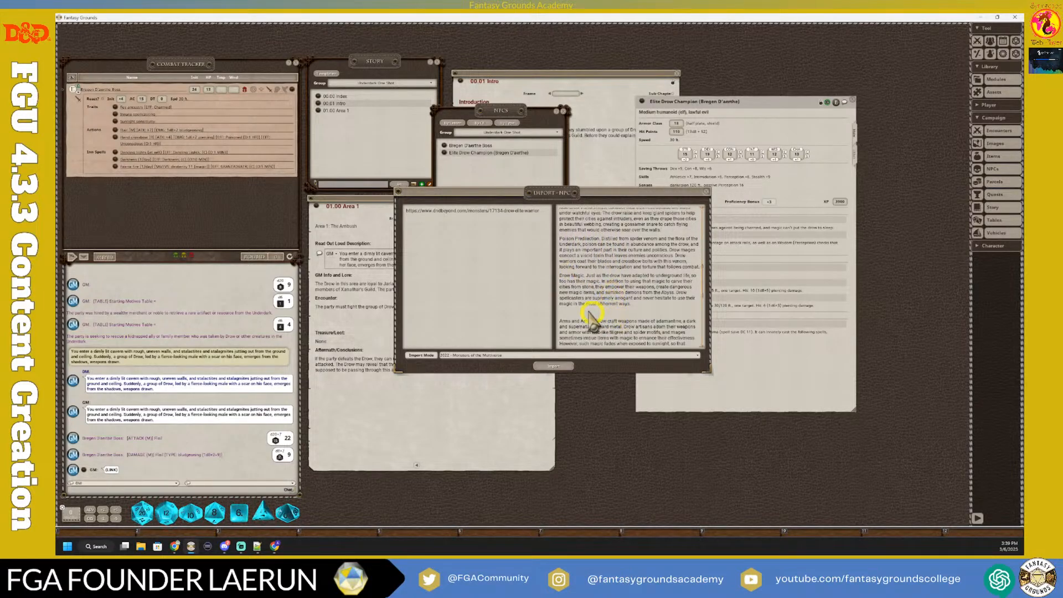
left_click(566, 312)
key("BackSpace")
scroll(593, 321, "down", 5)
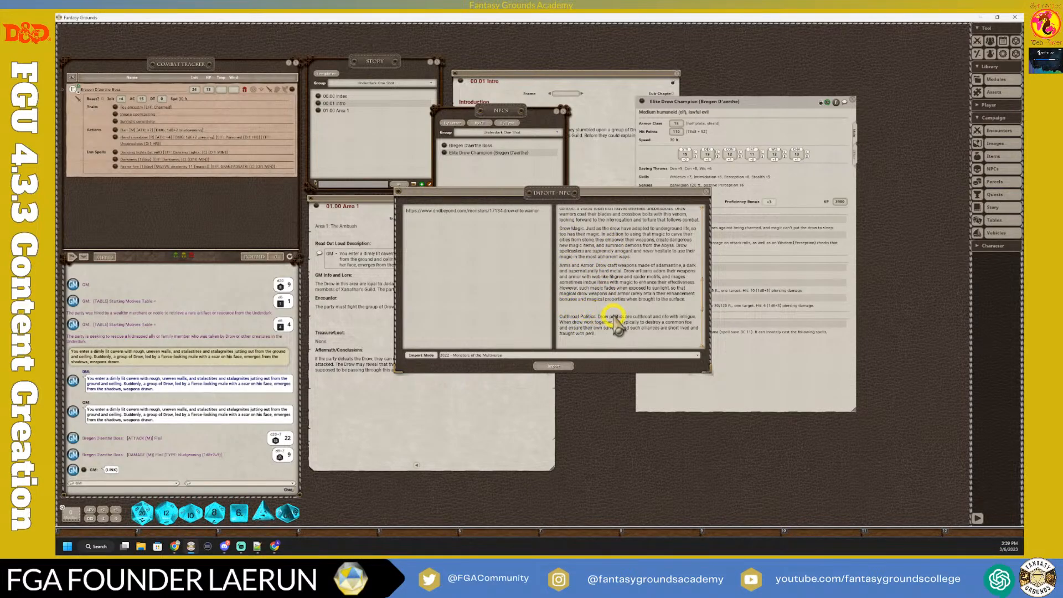
left_click(613, 310)
key("BackSpace")
Step: Remove the blank lines between the remaining paragraphs on drow society and Matriarchal Rule at the end of the lore
left_click(589, 334)
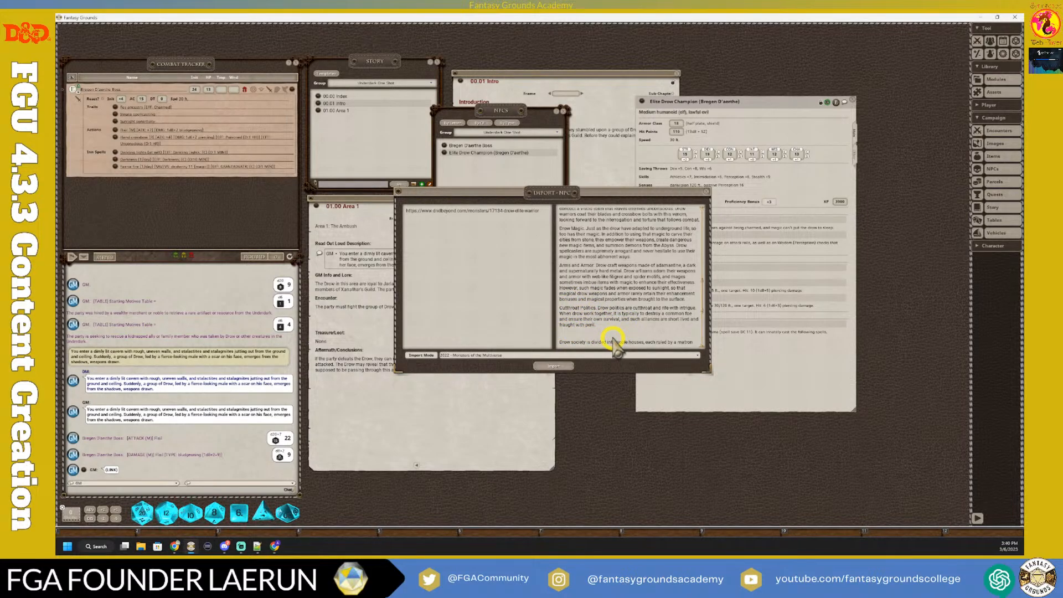
key("BackSpace")
scroll(618, 333, "down", 3)
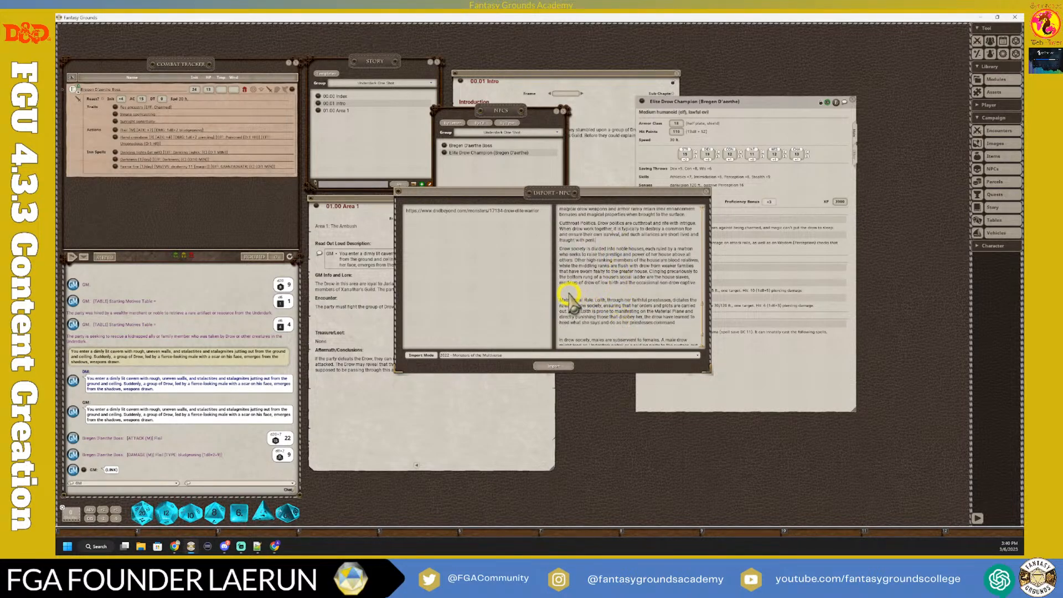
key("BackSpace")
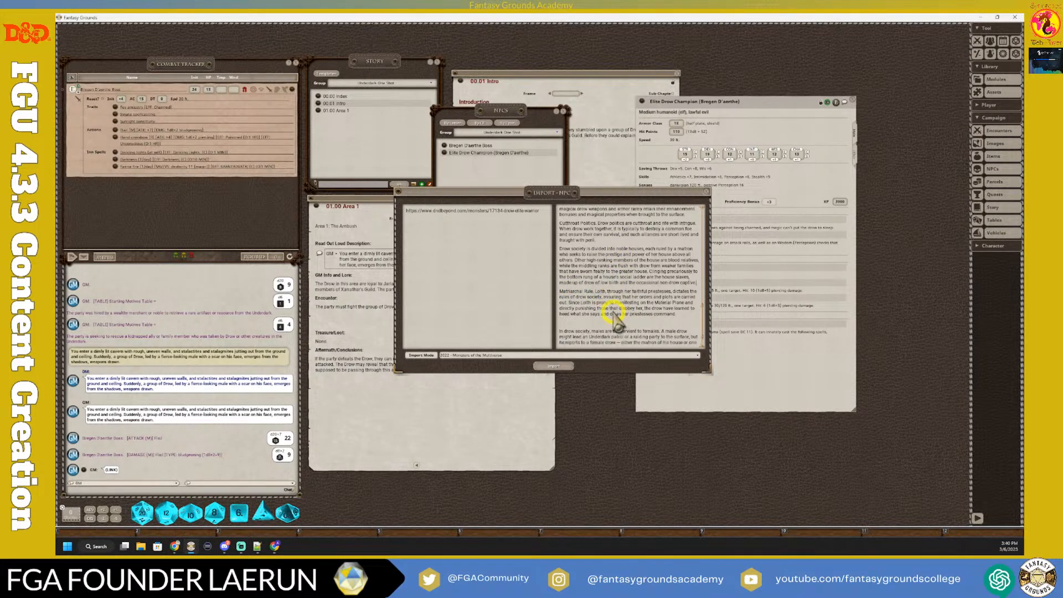
scroll(604, 315, "down", 1)
left_click(565, 307)
key("BackSpace")
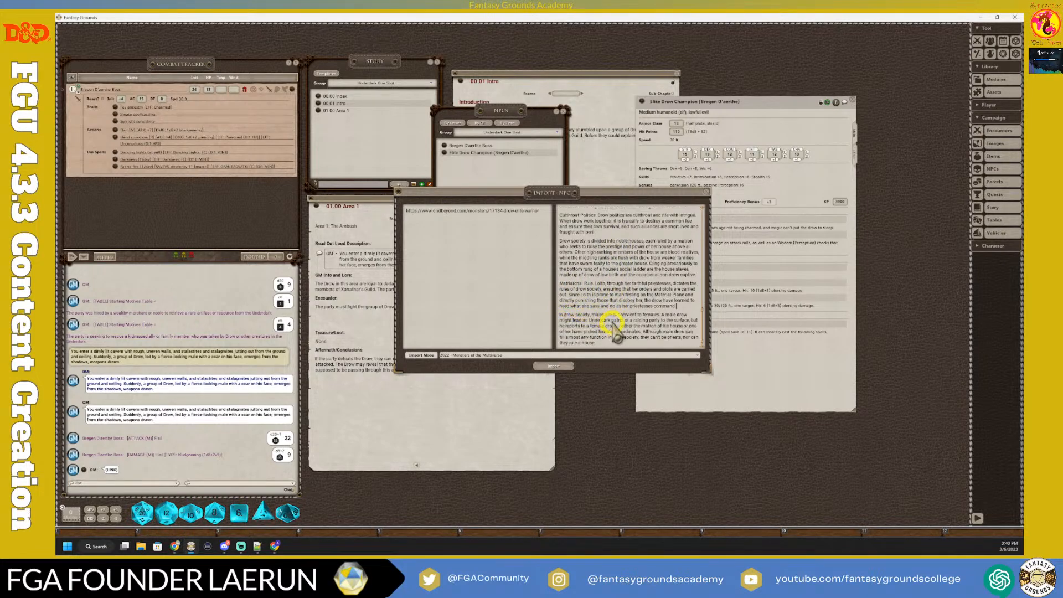
Step: Bold the lead-in titles Cutthroat Politics, Arms and Armor, and Drow Magic in the lore text
scroll(614, 328, "up", 3)
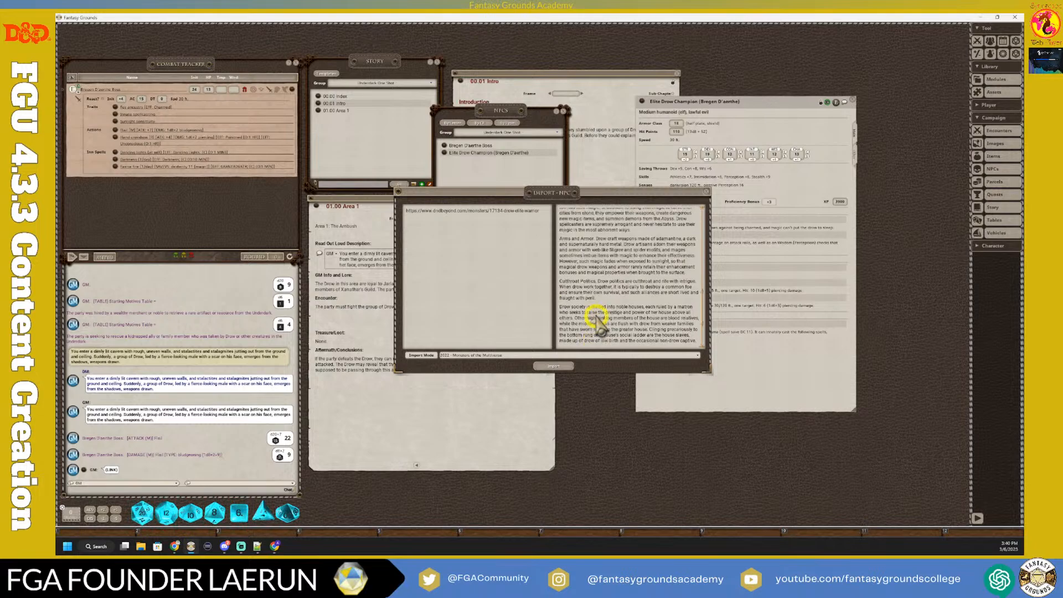
left_click_drag(598, 282, 560, 283)
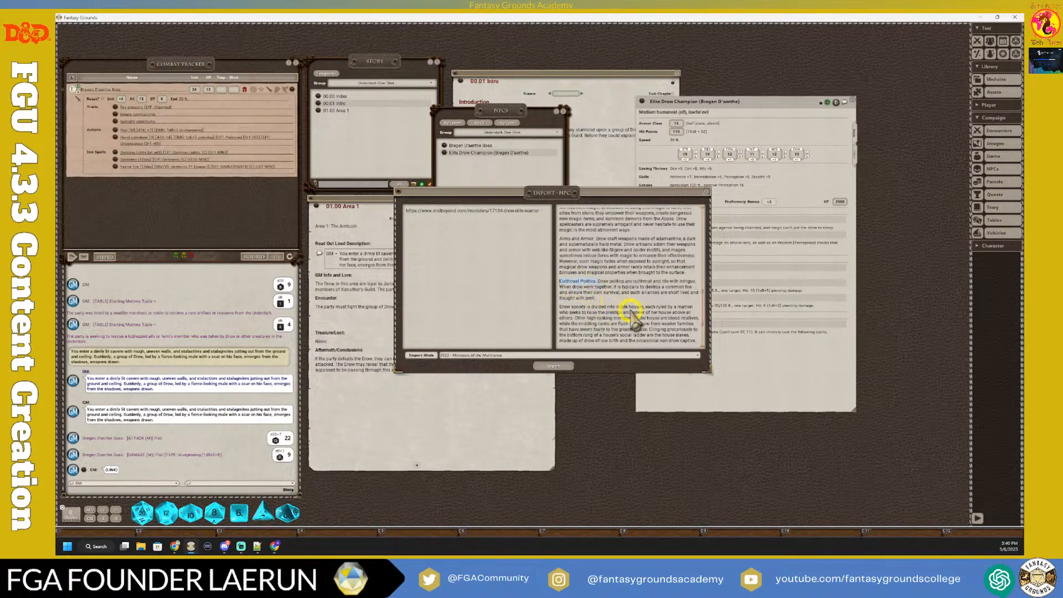
scroll(596, 299, "up", 2)
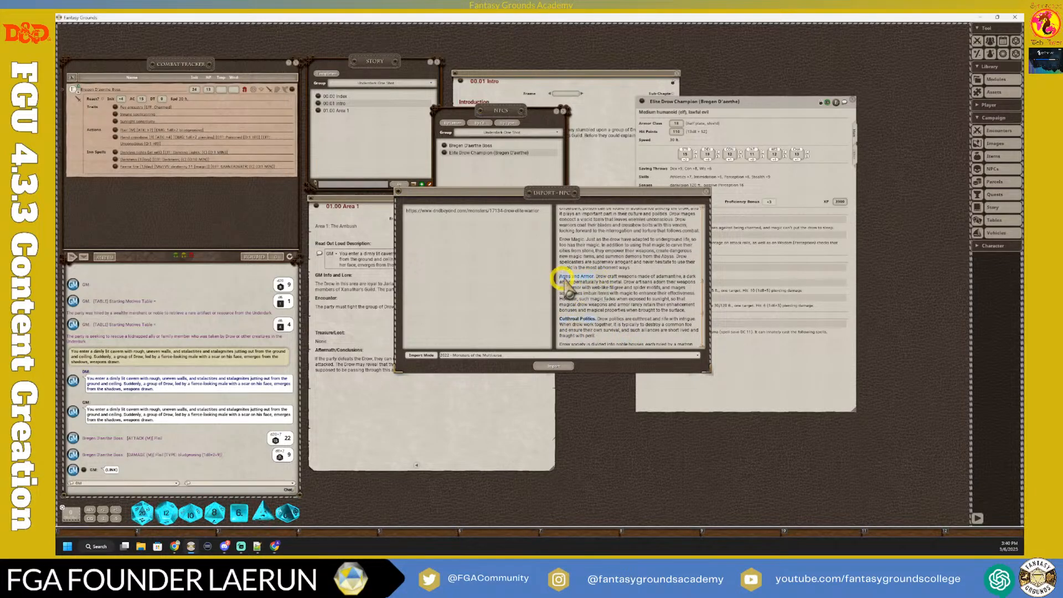
scroll(612, 291, "up", 2)
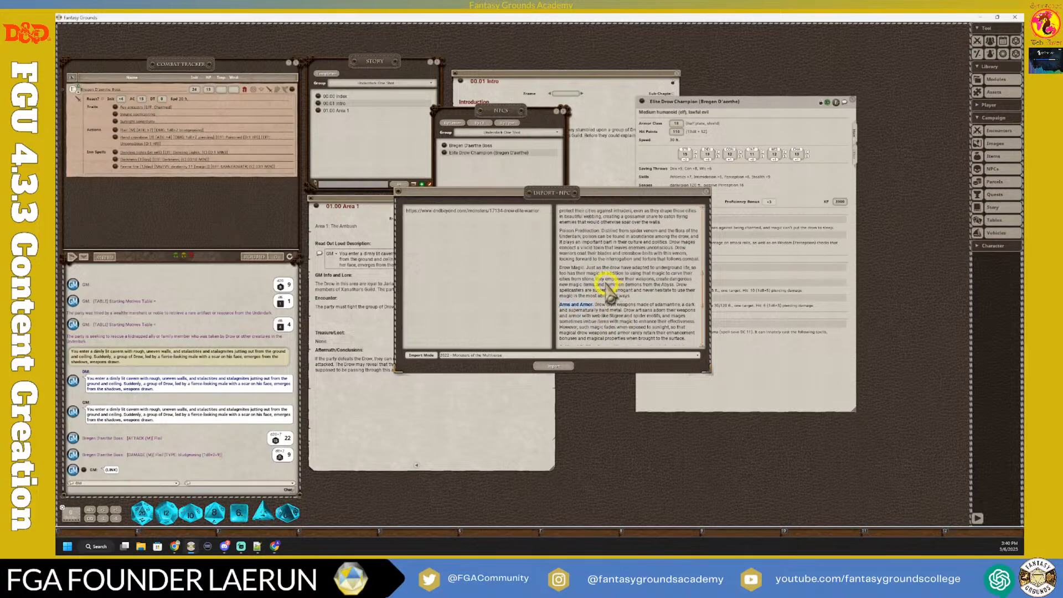
left_click_drag(585, 268, 558, 268)
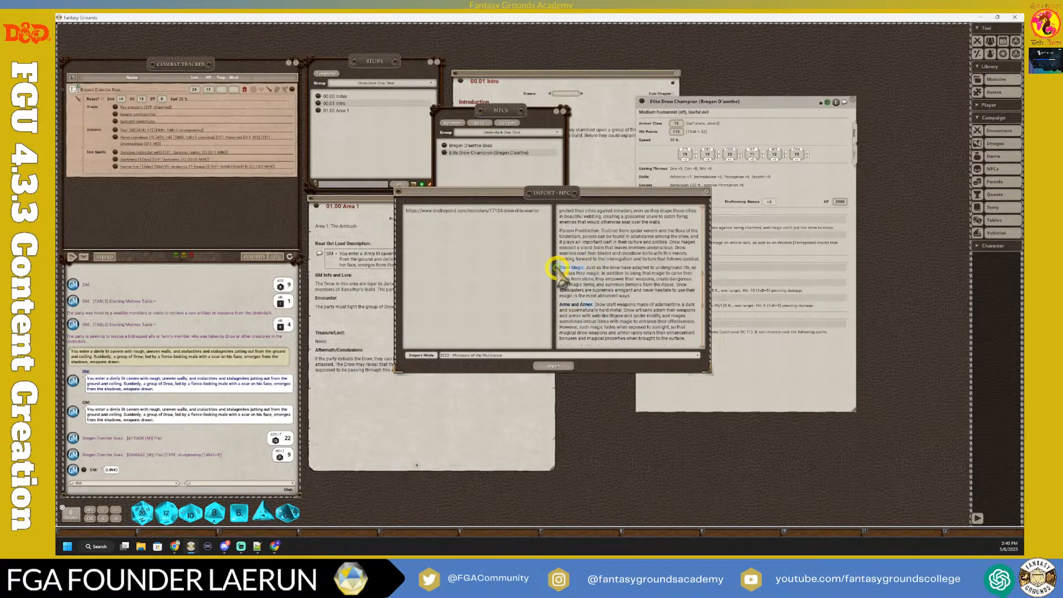
Step: Bold the lead-in titles Poison Production, Underdark Cities, Creatures of Darkness, Children of Lolth and Matriarchal Rule
scroll(603, 288, "up", 2)
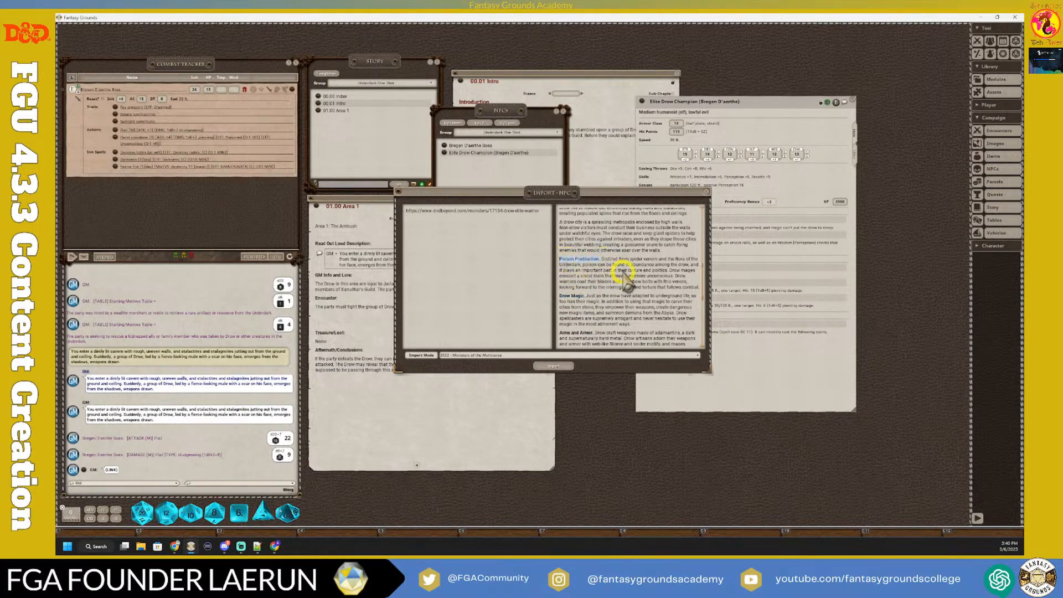
scroll(637, 293, "up", 2)
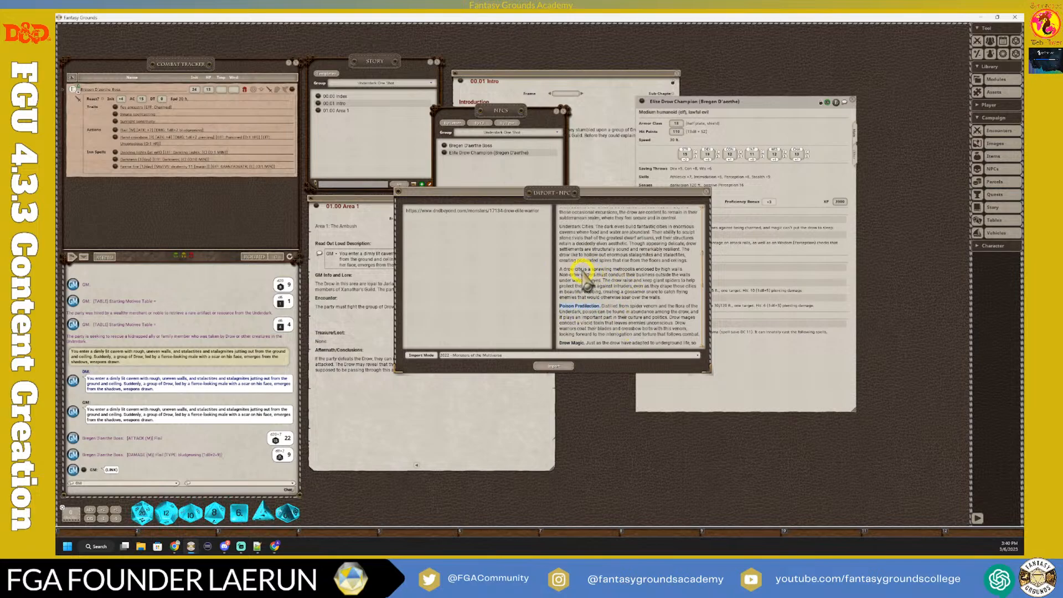
scroll(609, 302, "up", 1)
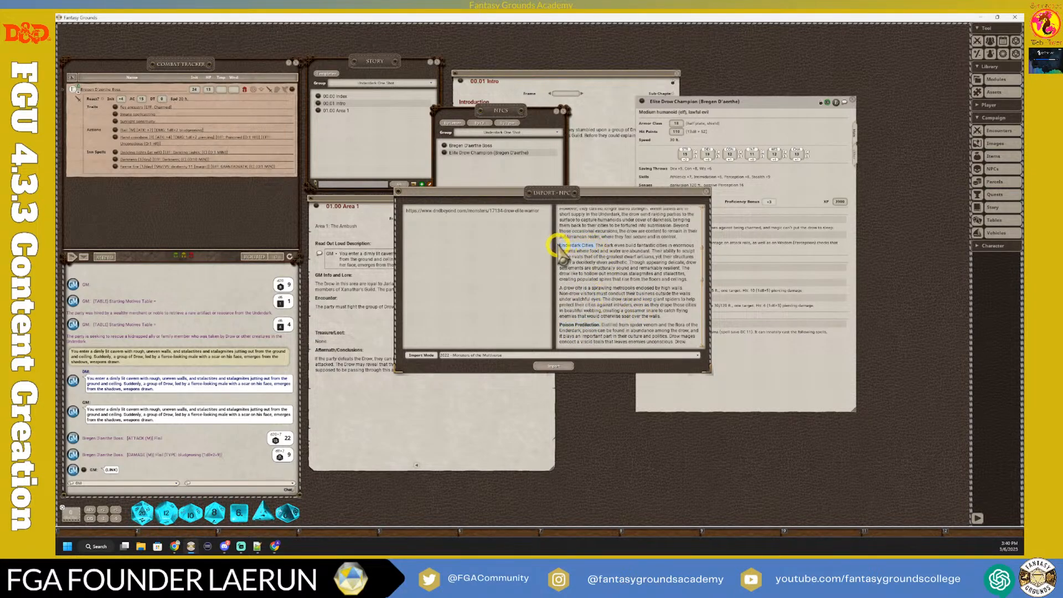
scroll(636, 278, "up", 3)
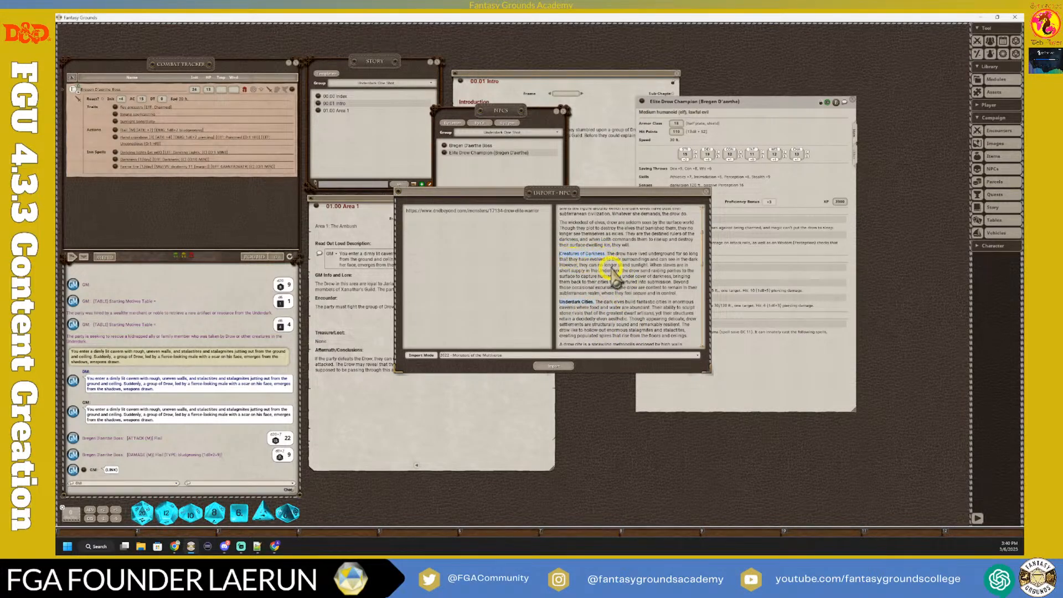
scroll(617, 279, "up", 5)
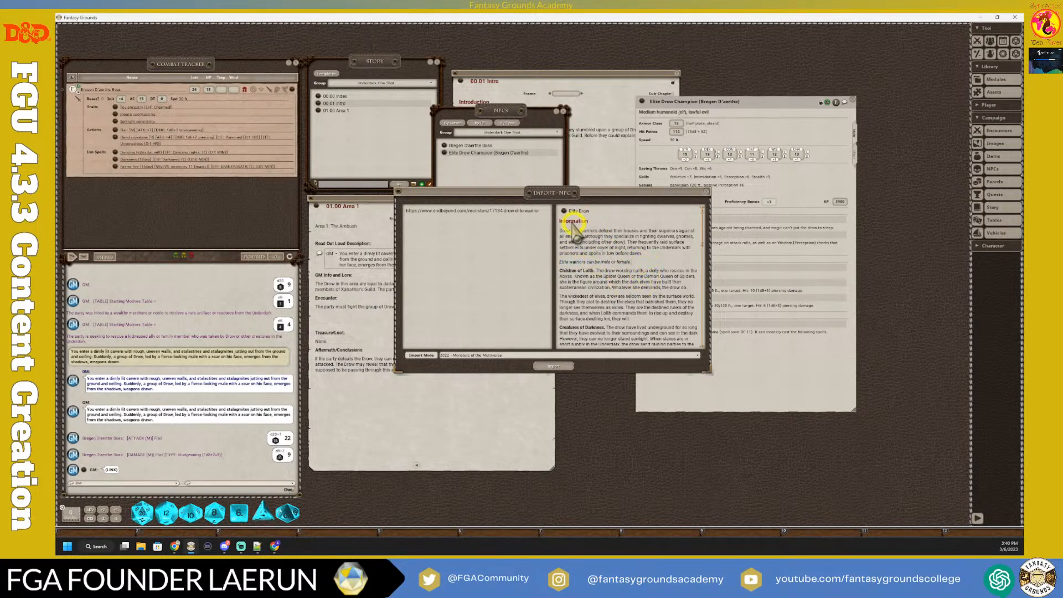
scroll(612, 309, "down", 10)
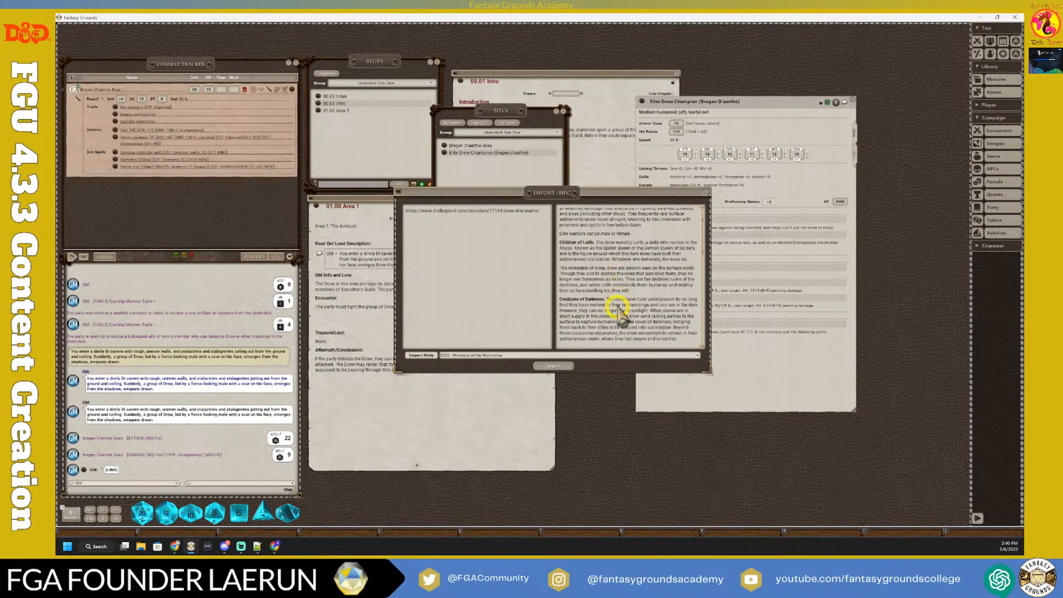
scroll(620, 320, "down", 8)
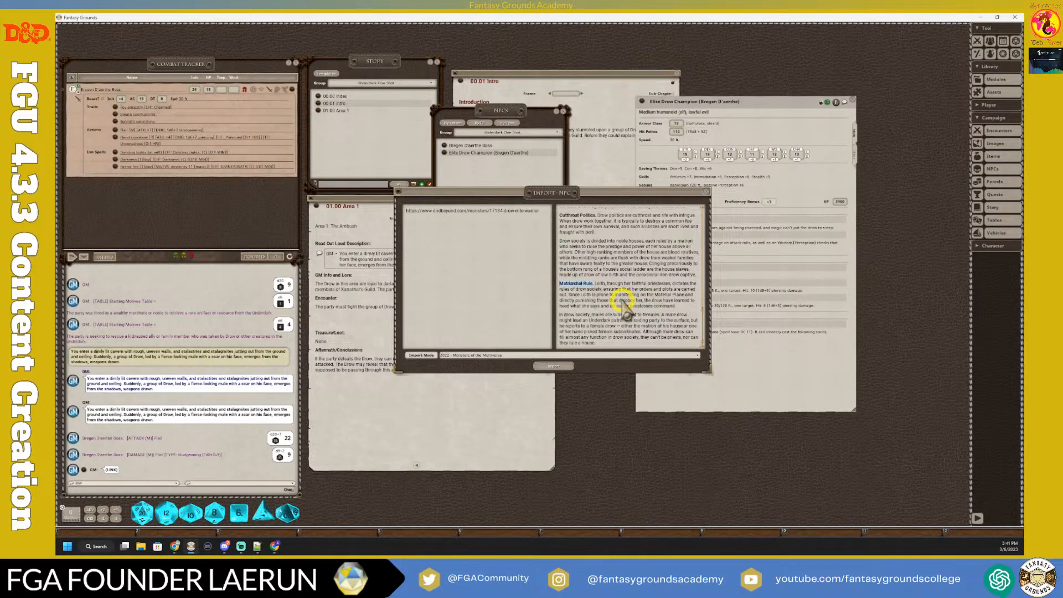
Step: Clear the D&D Beyond web address from the NPC import's stat block area
scroll(628, 316, "down", 5)
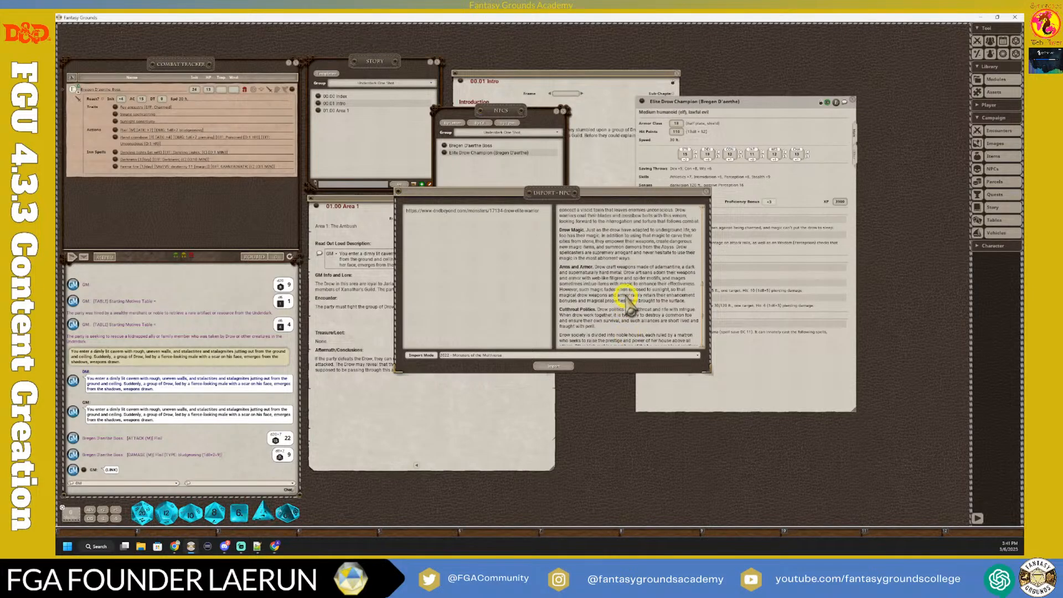
scroll(627, 303, "up", 1)
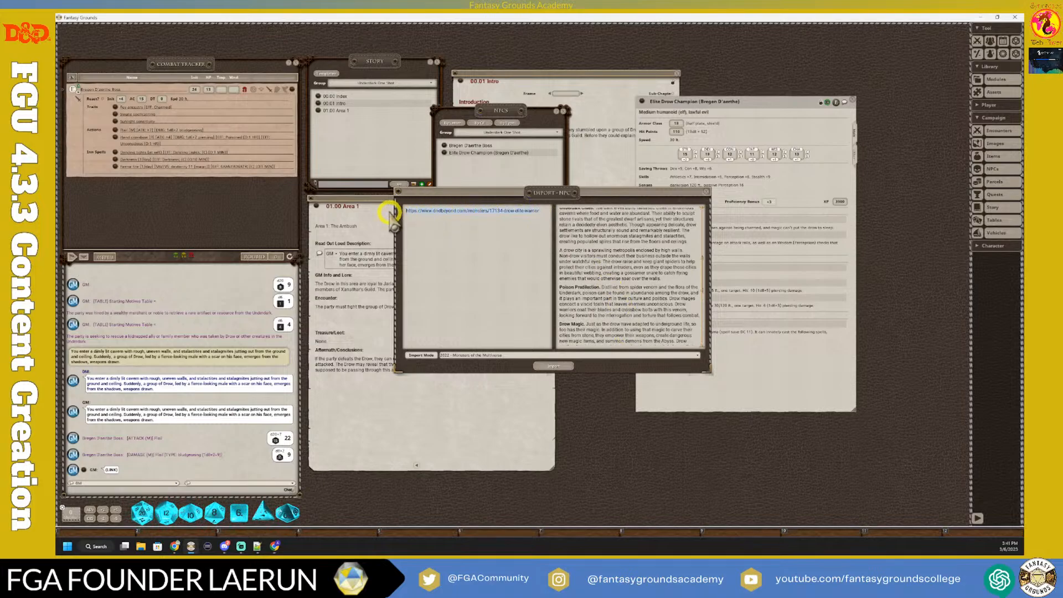
key("BackSpace")
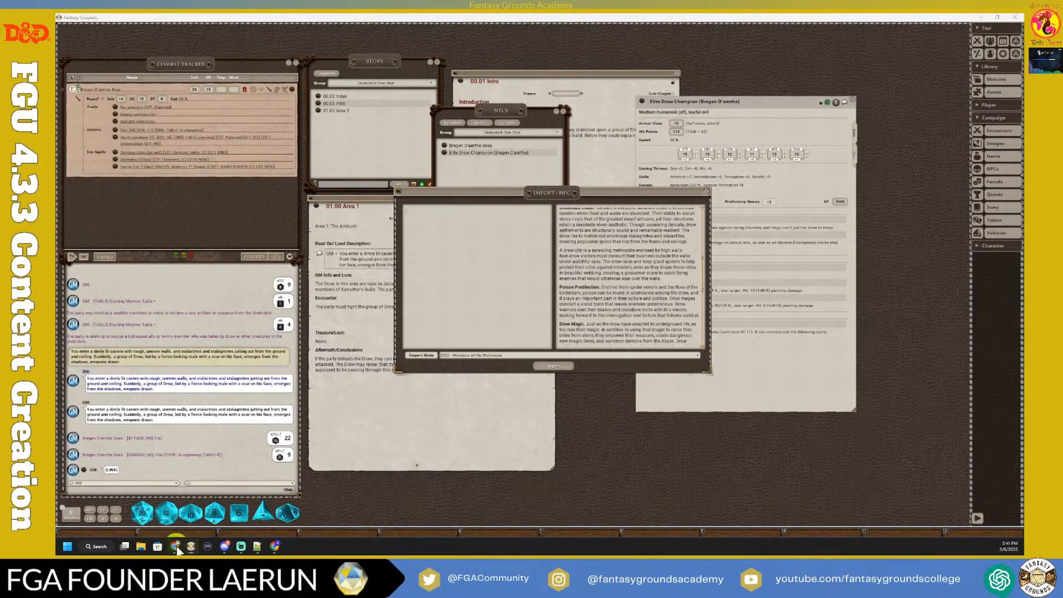
Step: Switch to D&D Beyond in the browser and copy the full Drow Elite Warrior stat block, from its name through Parry
left_click(274, 546)
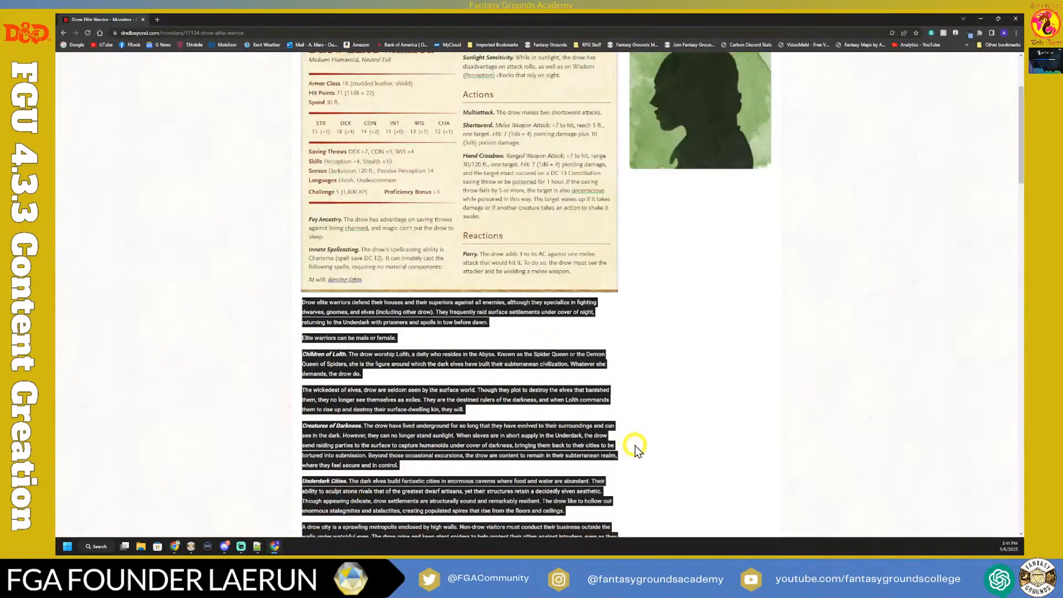
left_click(679, 377)
scroll(582, 399, "up", 3)
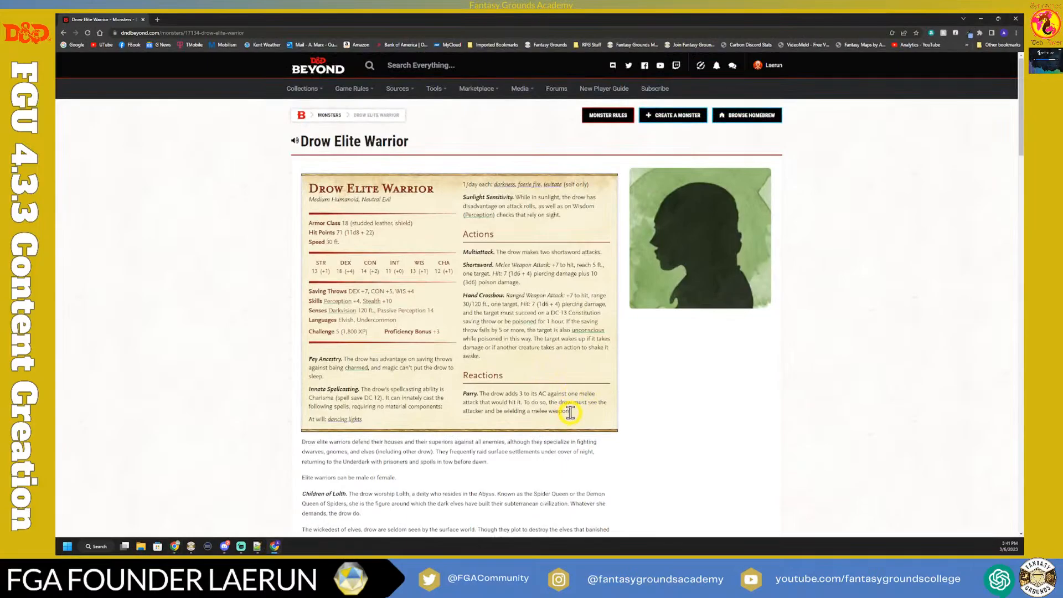
left_click_drag(570, 412, 309, 195)
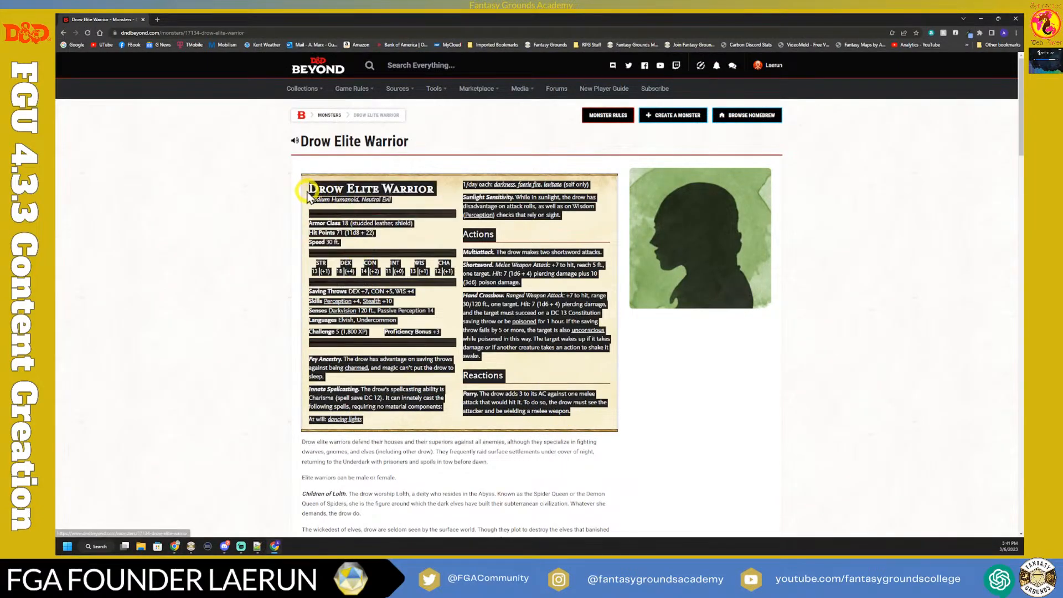
right_click(350, 192)
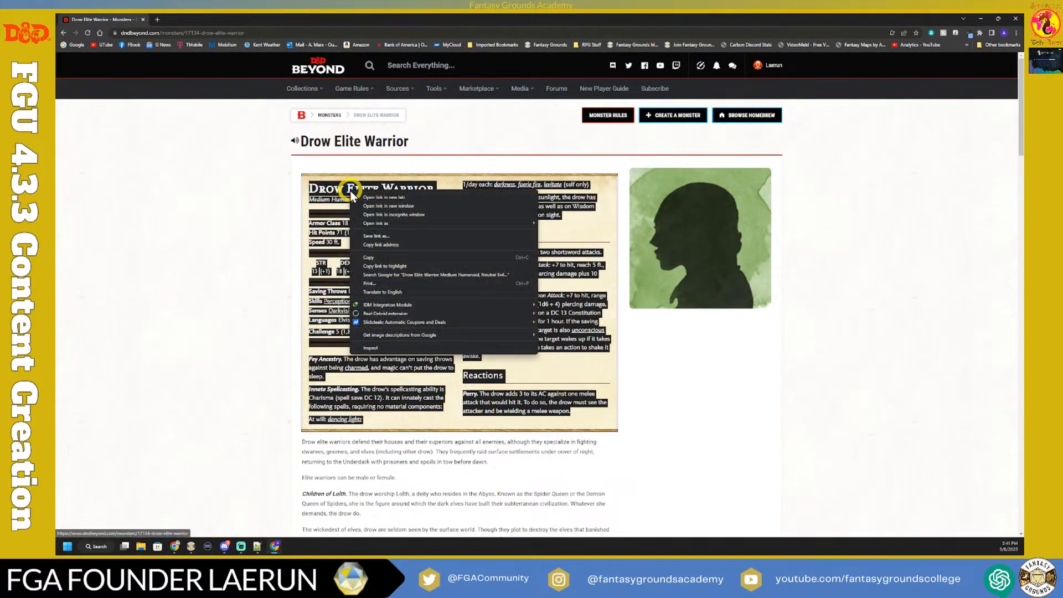
left_click(372, 257)
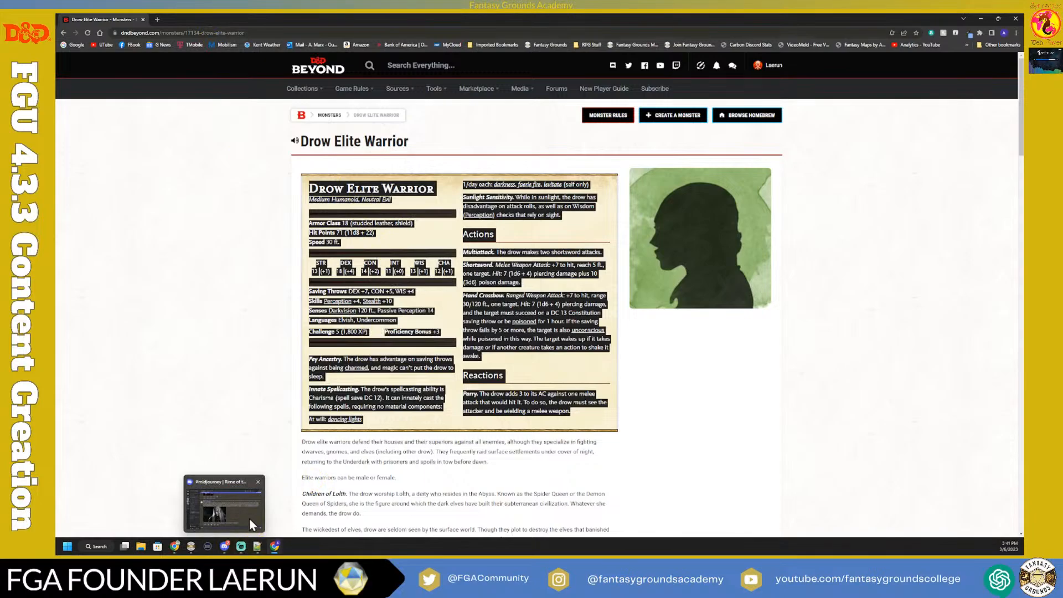
Step: Switch to Fantasy Grounds and paste the copied Drow Elite Warrior stat block into the empty NPC import area
left_click(191, 546)
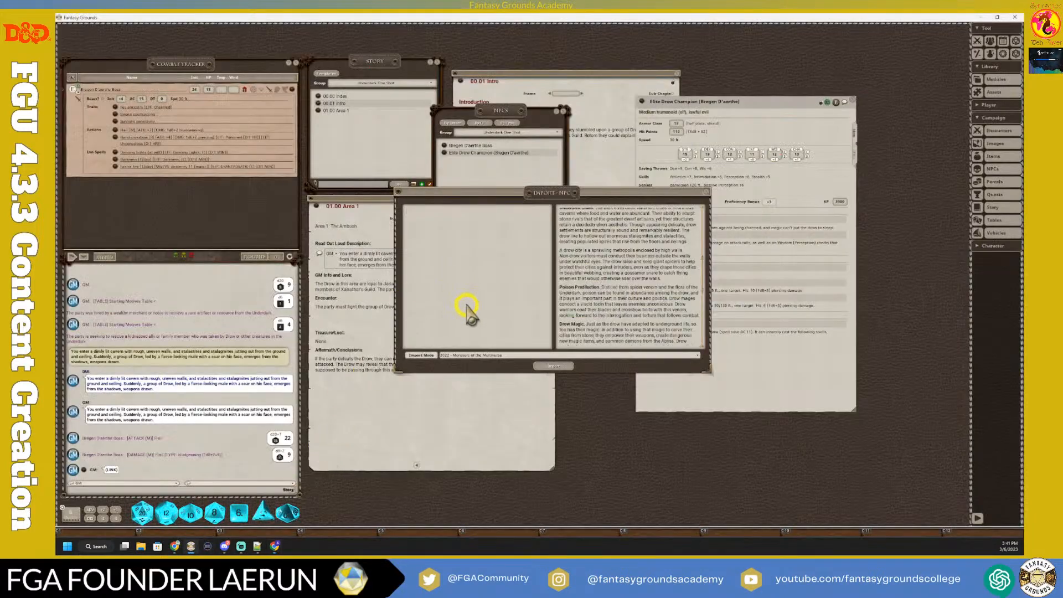
key("ctrl+v")
scroll(470, 296, "up", 6)
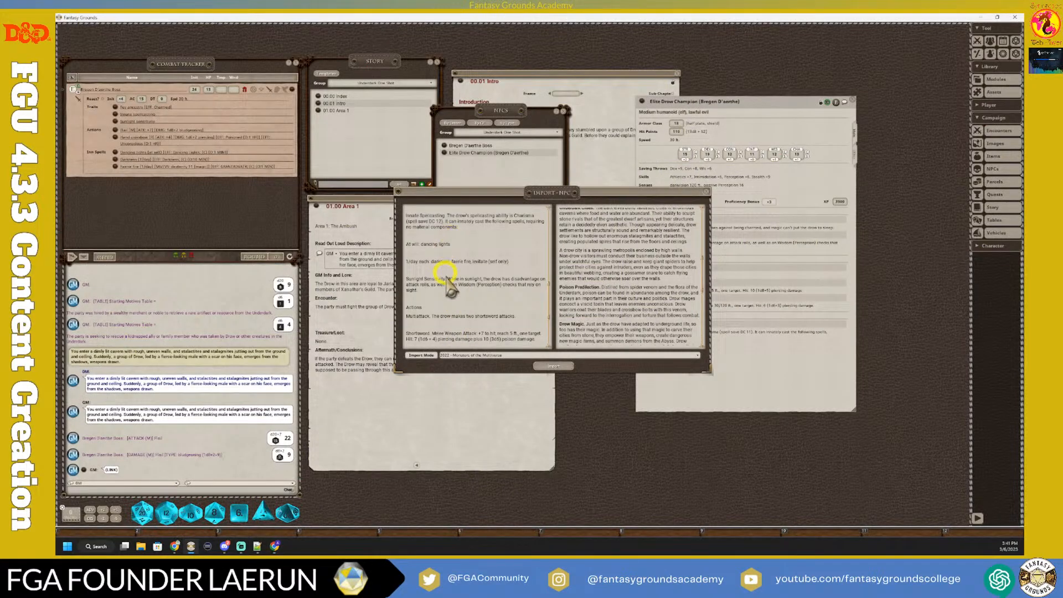
Step: Remove the blank lines from the pasted Drow Elite Warrior stat block in the NPC import
scroll(455, 297, "up", 5)
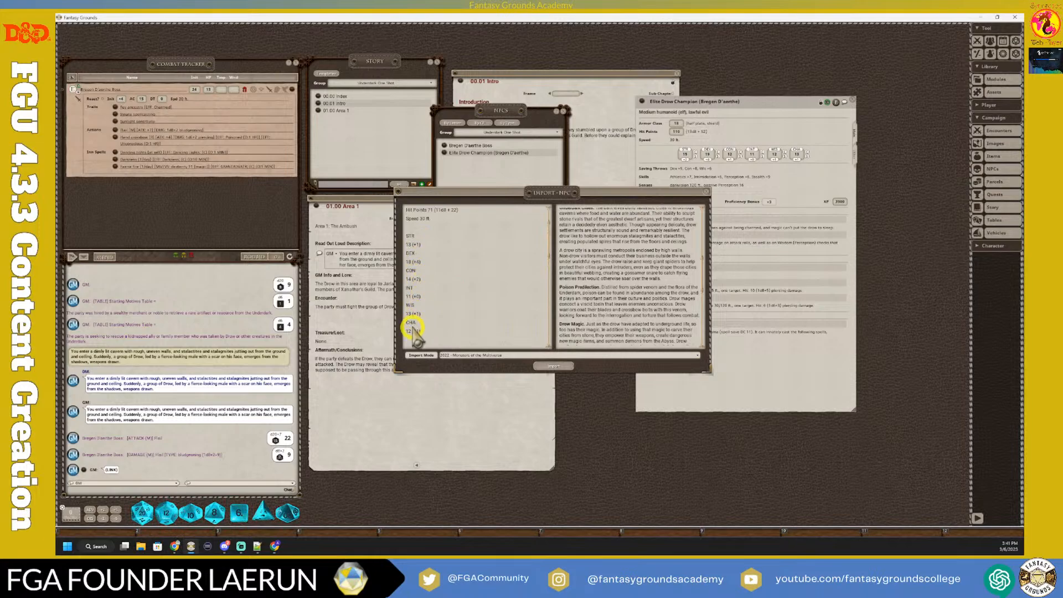
scroll(415, 321, "up", 1)
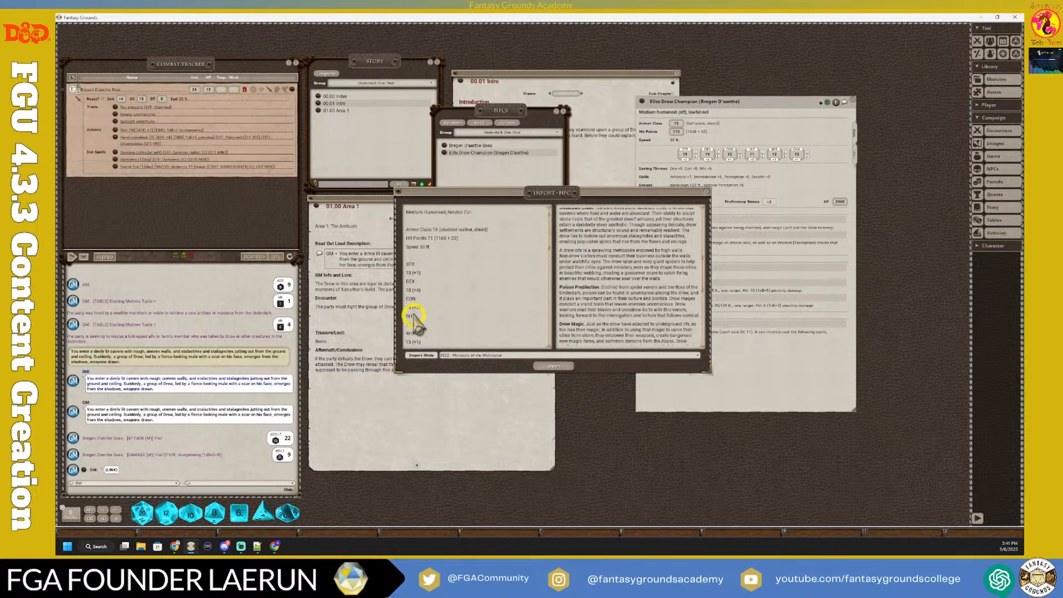
right_click(453, 221)
left_click(455, 220)
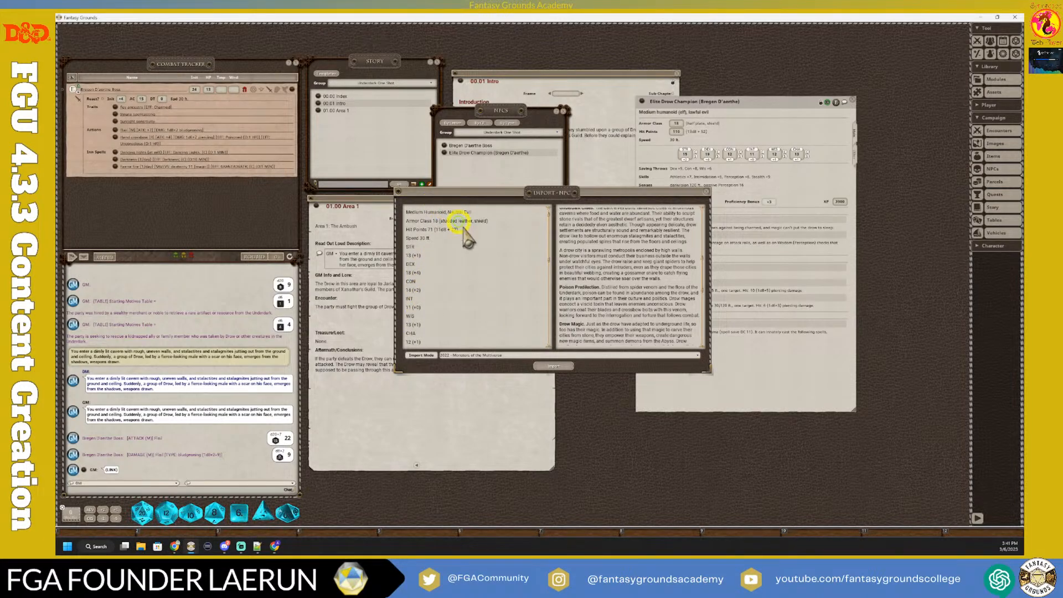
Step: Check the cleaned stat block, import it as the Drow Elite Warrior NPC, and close the import window
scroll(475, 286, "up", 1)
scroll(475, 288, "down", 5)
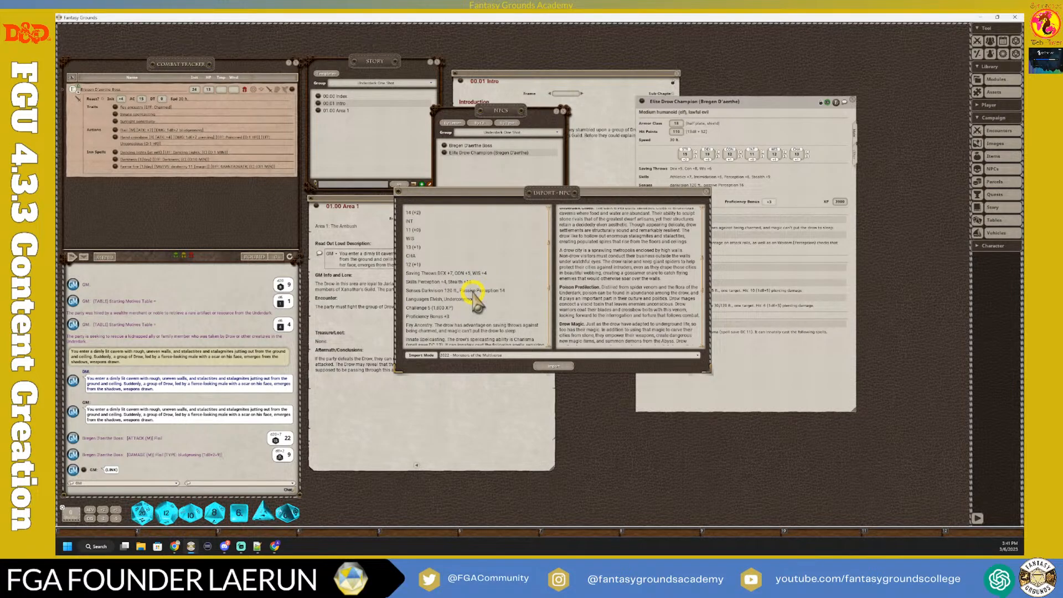
scroll(475, 299, "down", 5)
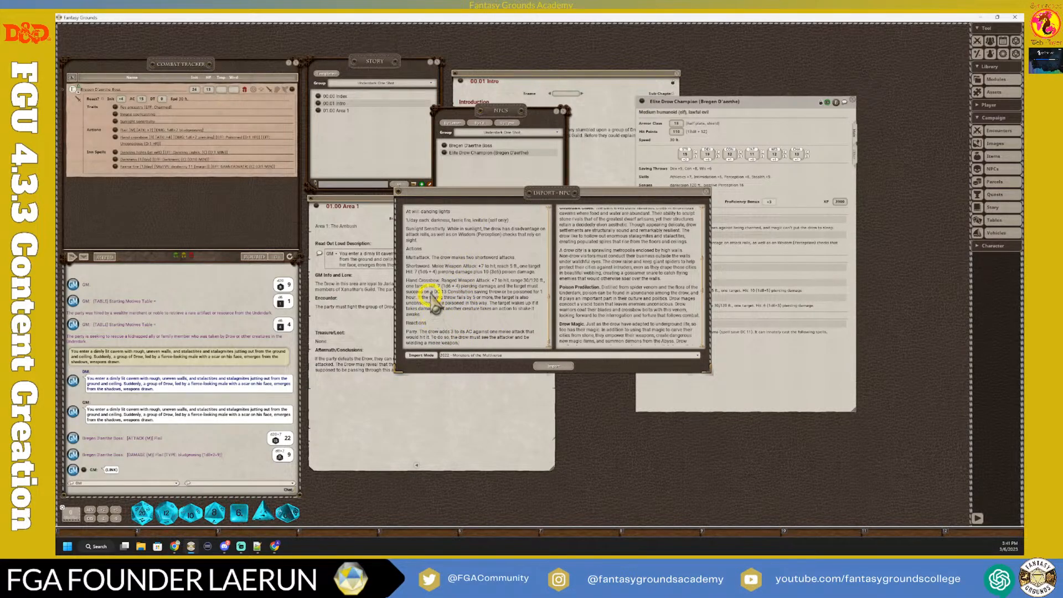
scroll(451, 277, "up", 5)
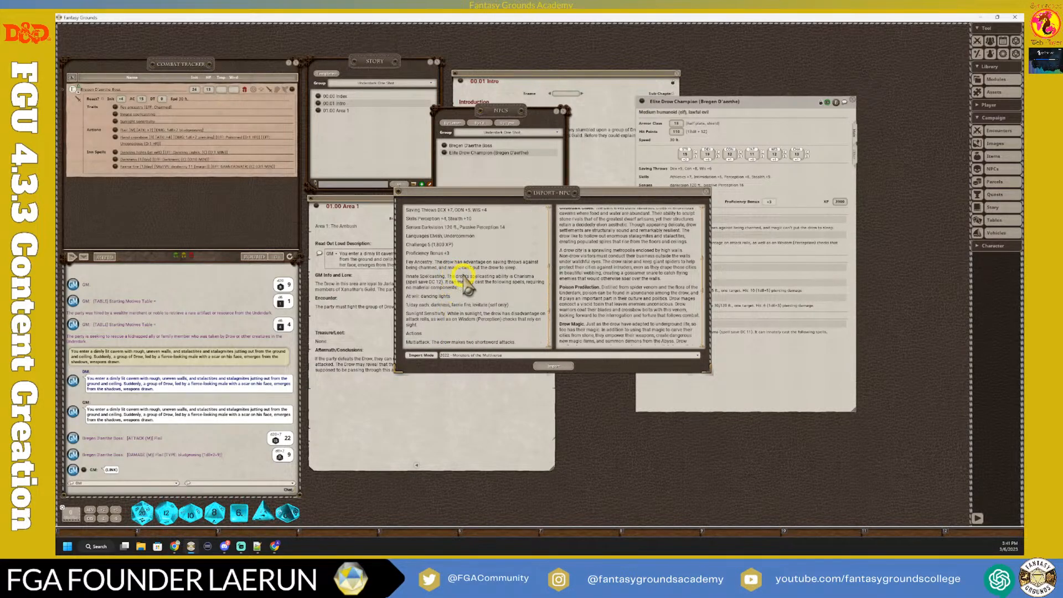
scroll(464, 280, "up", 5)
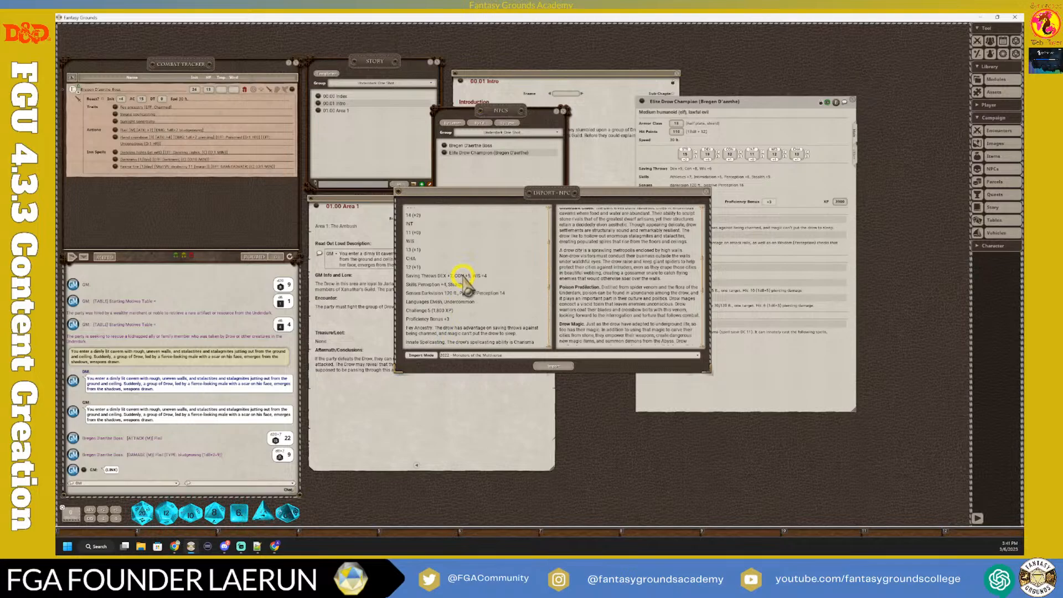
left_click(554, 367)
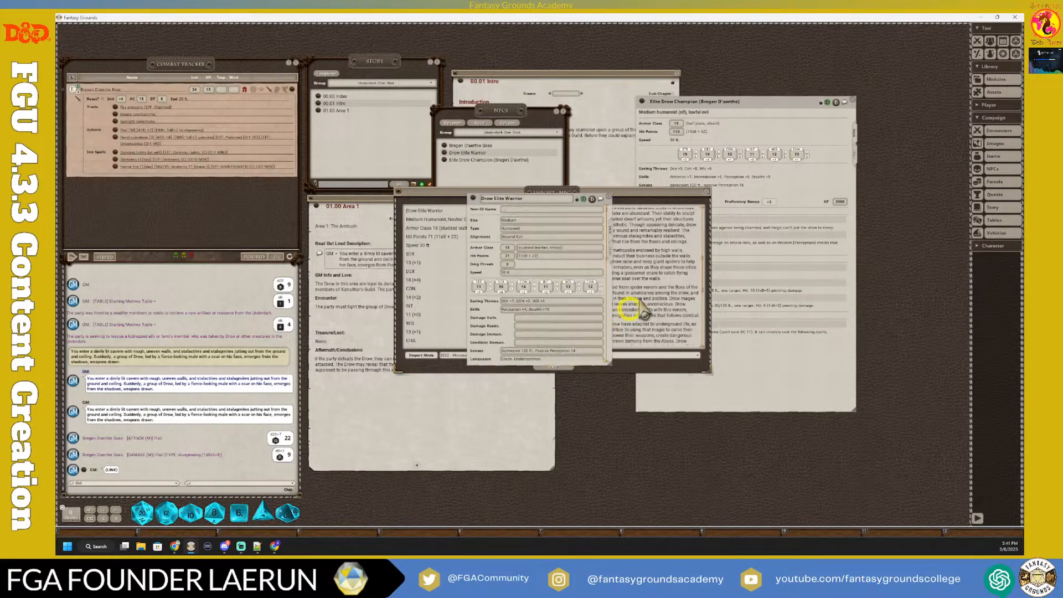
left_click(703, 198)
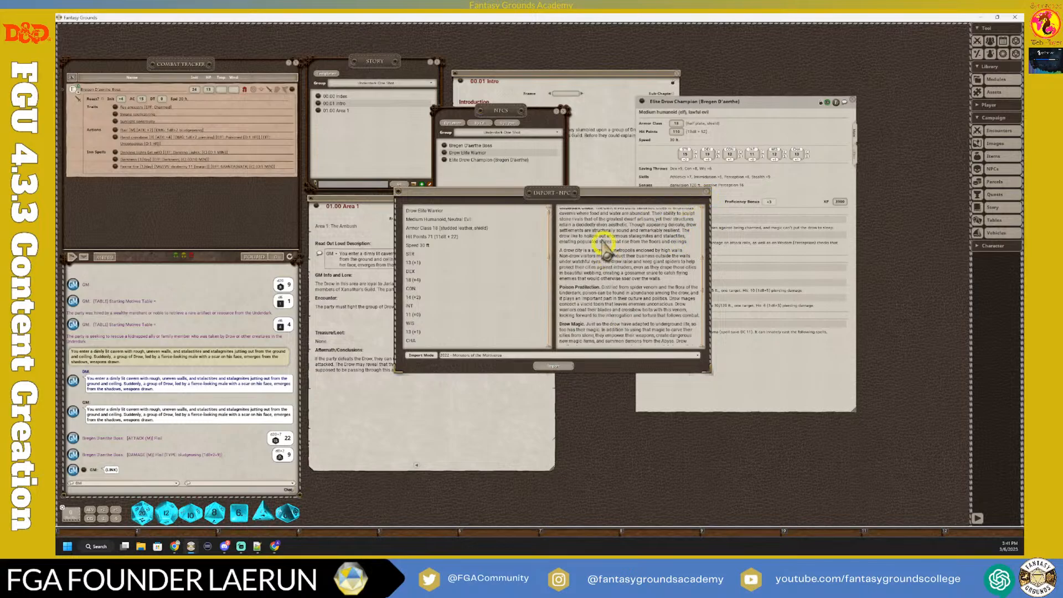
left_click(706, 192)
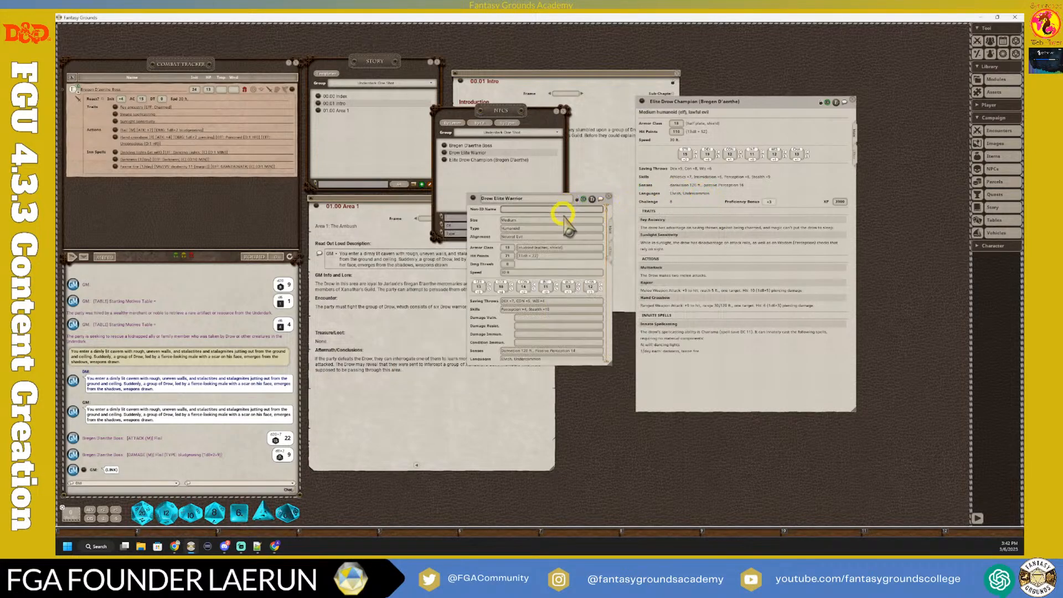
Step: Lengthen the new Drow Elite Warrior record and move it beside the combat tracker
left_click_drag(571, 197, 486, 149)
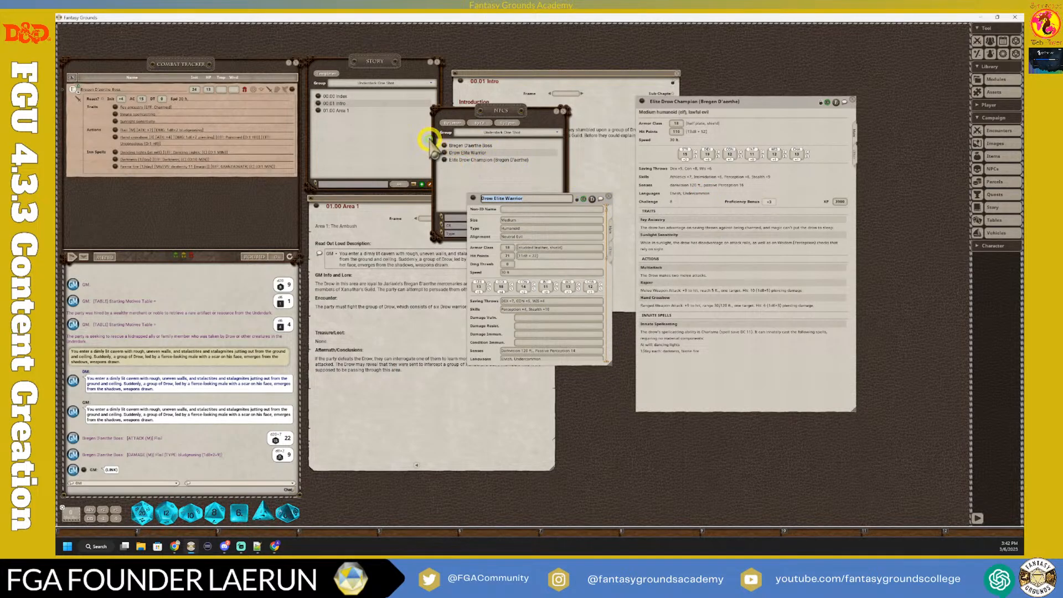
left_click_drag(596, 366, 582, 529)
scroll(593, 370, "down", 1)
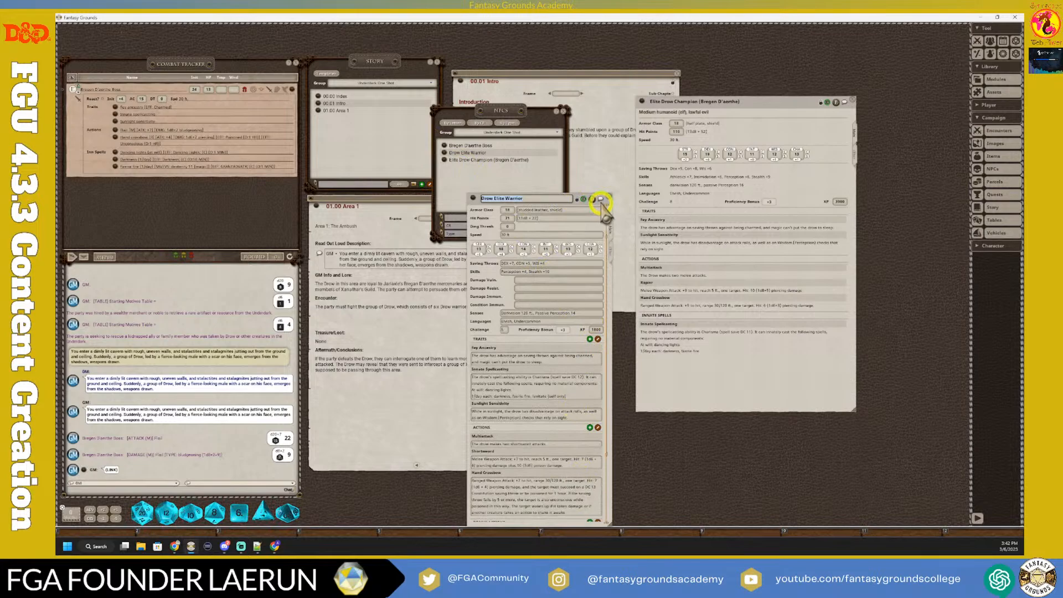
left_click_drag(602, 204, 453, 97)
Step: Review the Drow Elite Warrior's imported traits, actions and reactions, and the lore in its notes
scroll(404, 290, "down", 4)
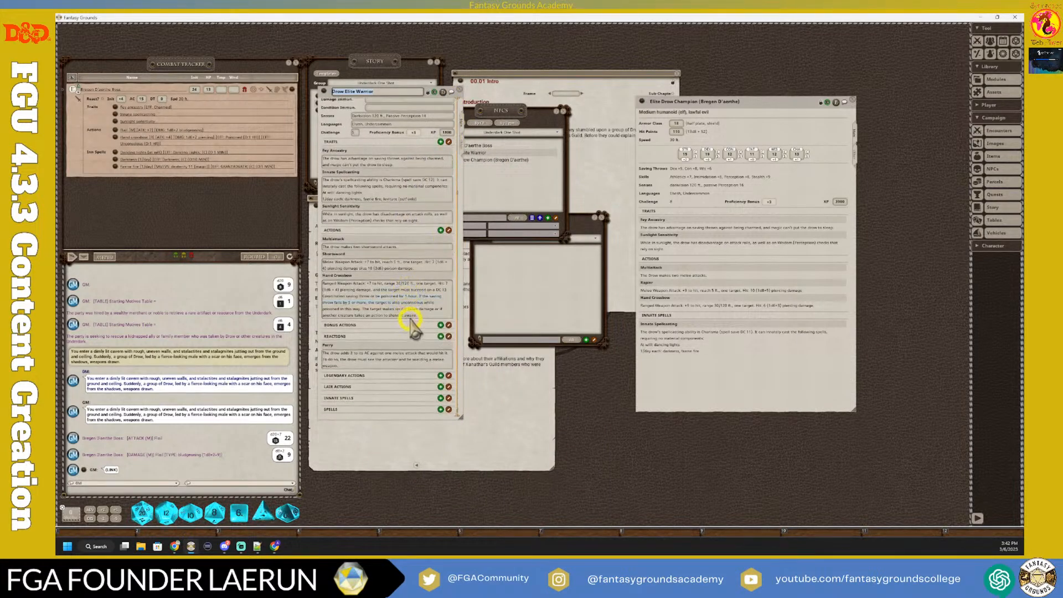
left_click(463, 144)
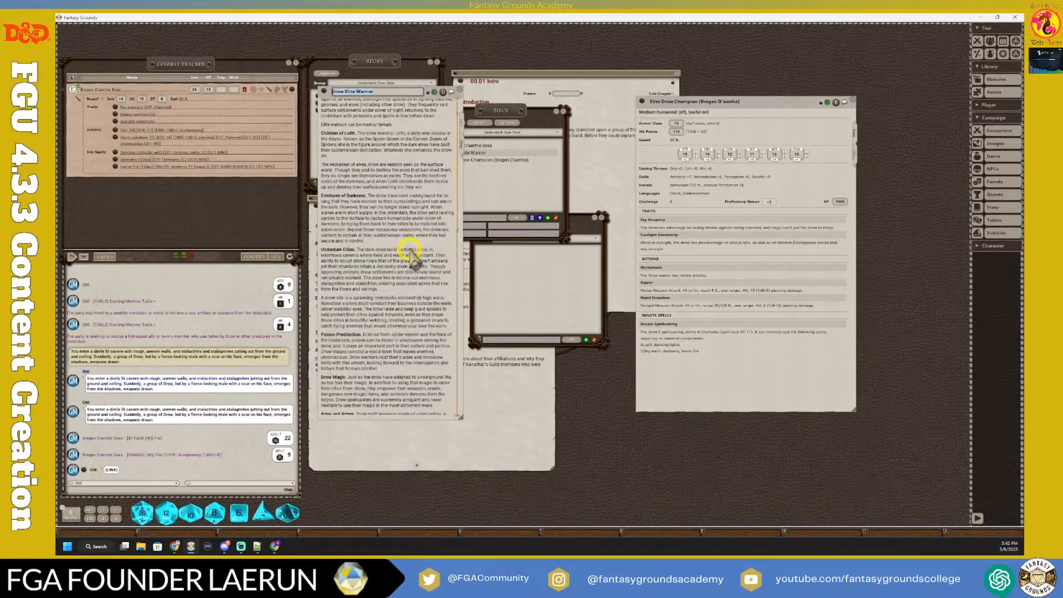
scroll(397, 238, "down", 5)
scroll(410, 266, "down", 10)
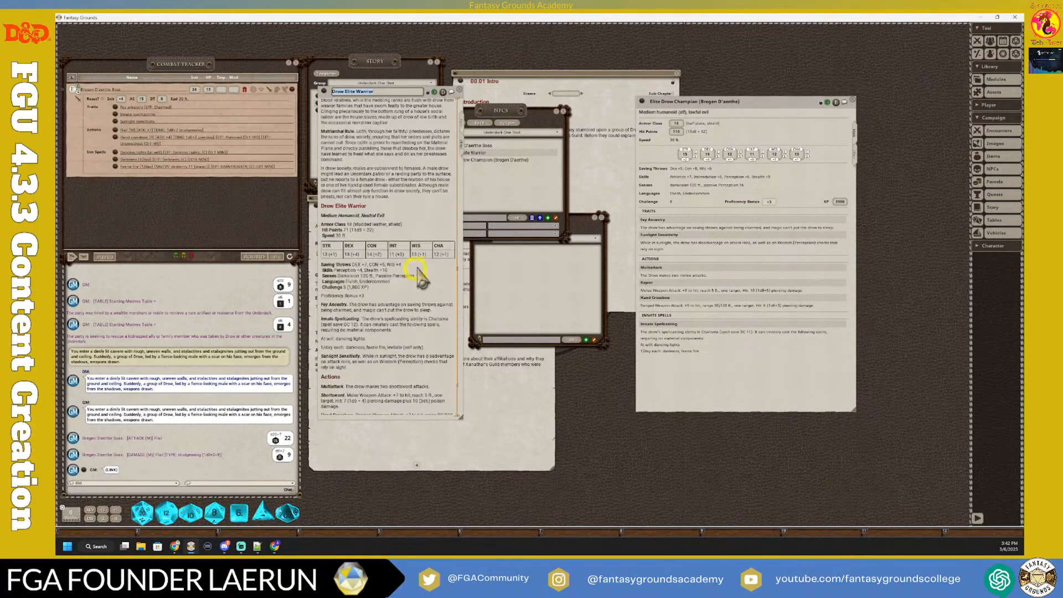
Step: Close the empty Encounters list and move the NPCs list clear of the Drow Elite Warrior record
left_click(556, 253)
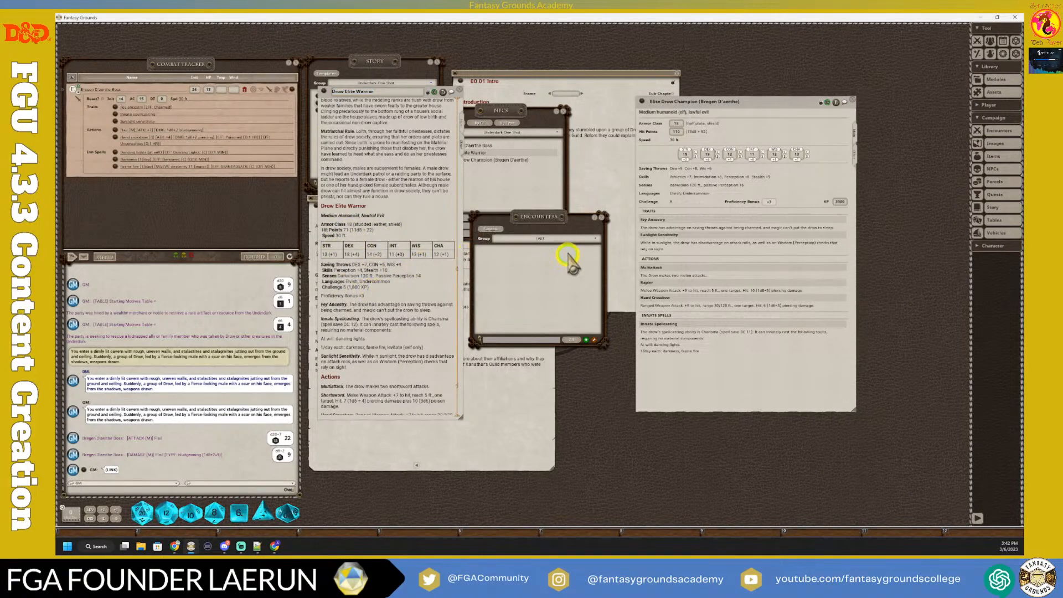
left_click(602, 217)
left_click_drag(508, 111, 608, 123)
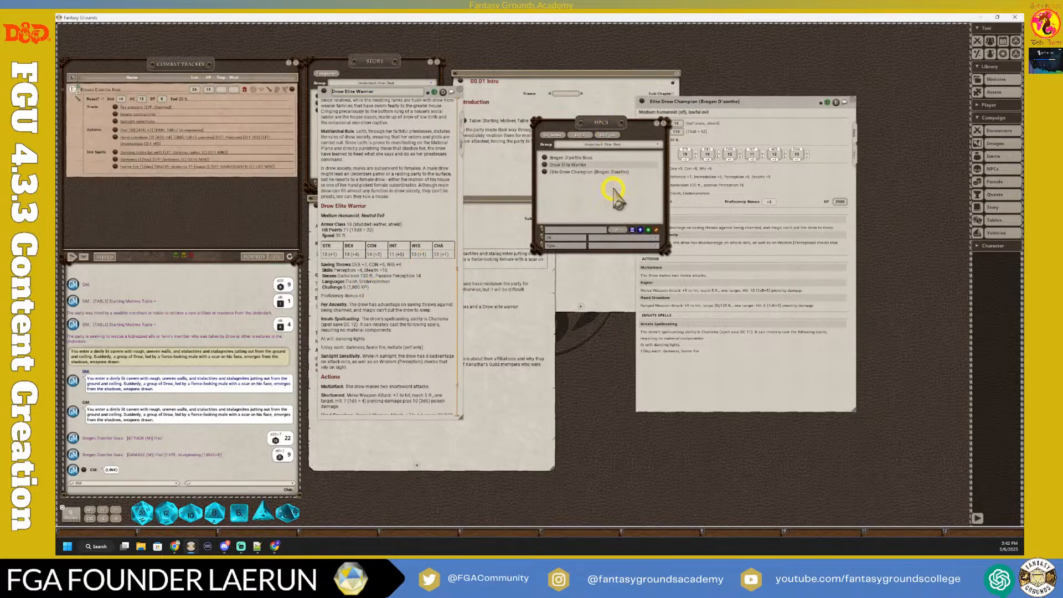
Step: Open the Bregen D'aerthe Boss record beside the Drow Elite Warrior, lengthen it, and view its stats and notes
left_click(545, 159)
left_click_drag(434, 178, 584, 97)
left_click_drag(567, 262, 554, 434)
scroll(570, 332, "down", 1)
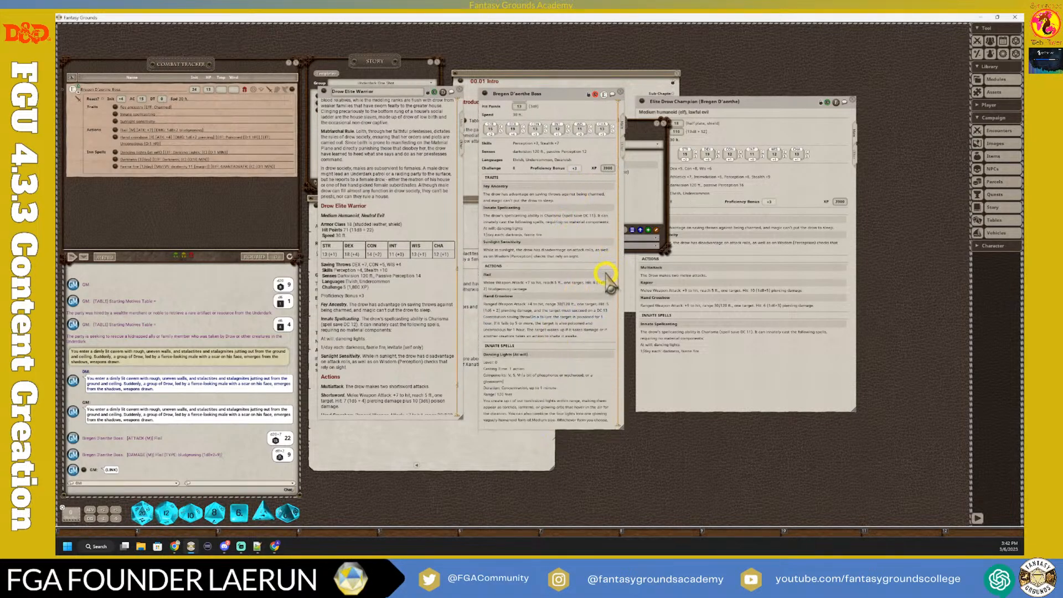
scroll(581, 258, "up", 1)
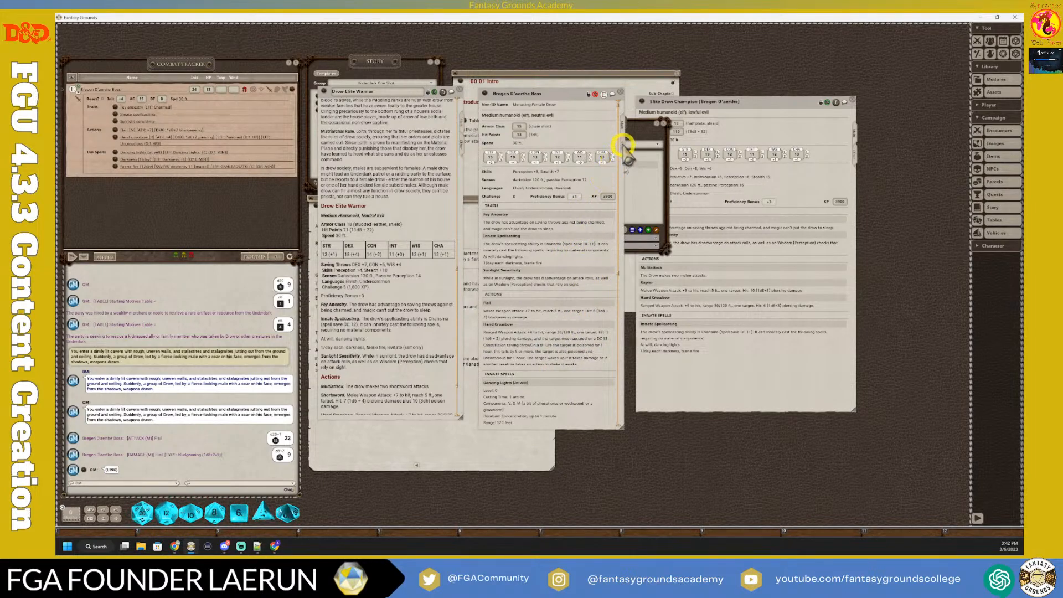
left_click(622, 146)
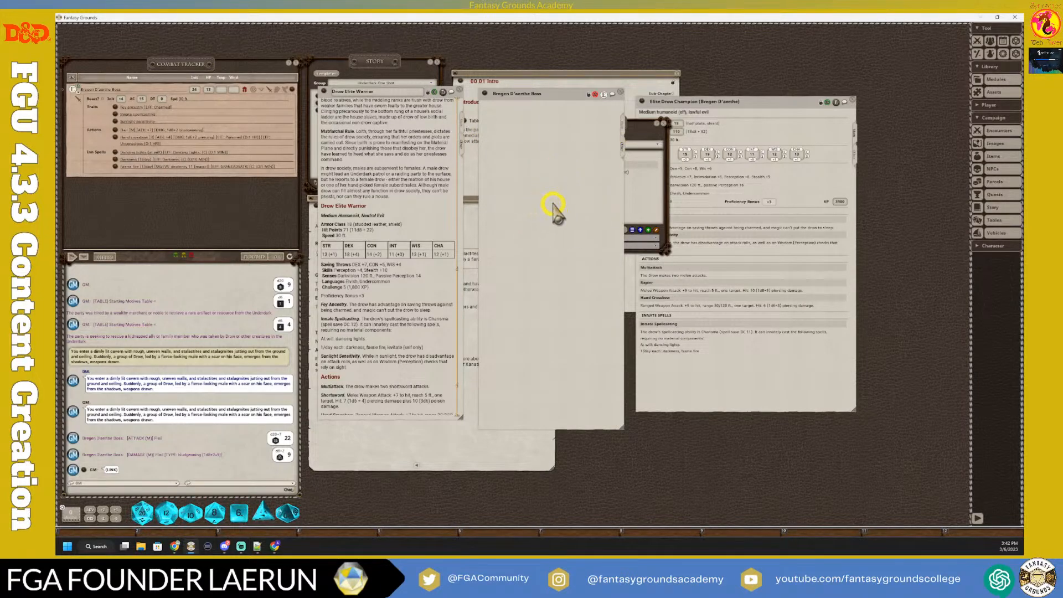
Step: Examine the Drow Elite Warrior's formatted lore and embedded stat block against its main statistics
scroll(367, 237, "down", 1)
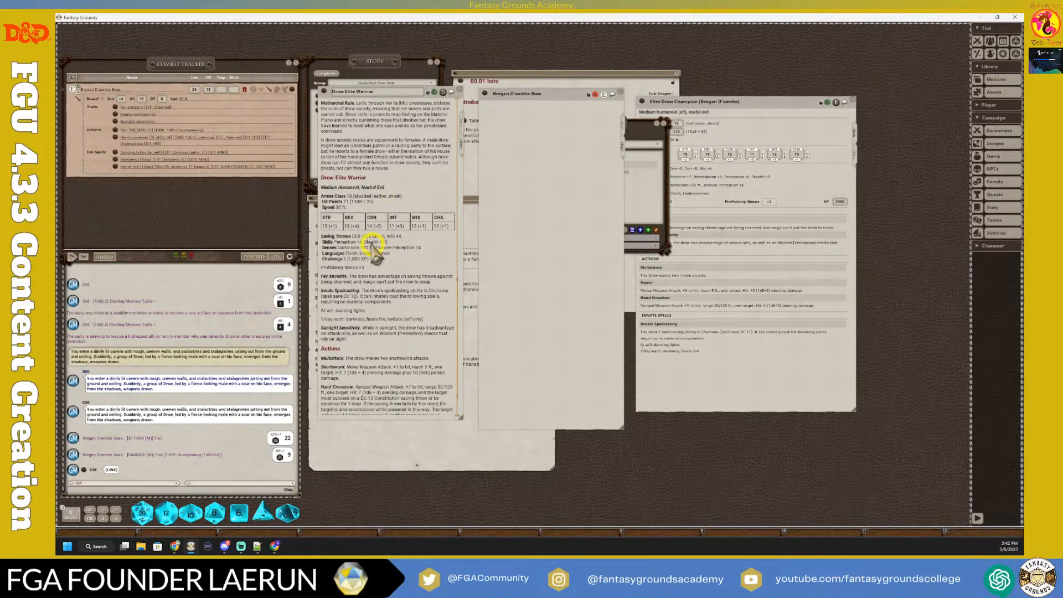
scroll(380, 260, "down", 2)
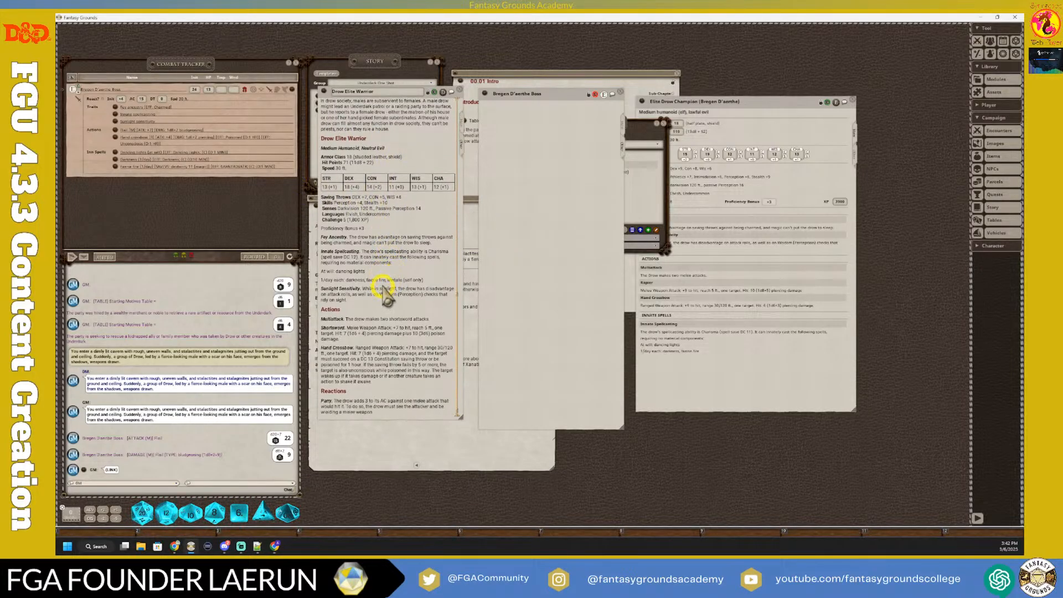
scroll(383, 287, "up", 5)
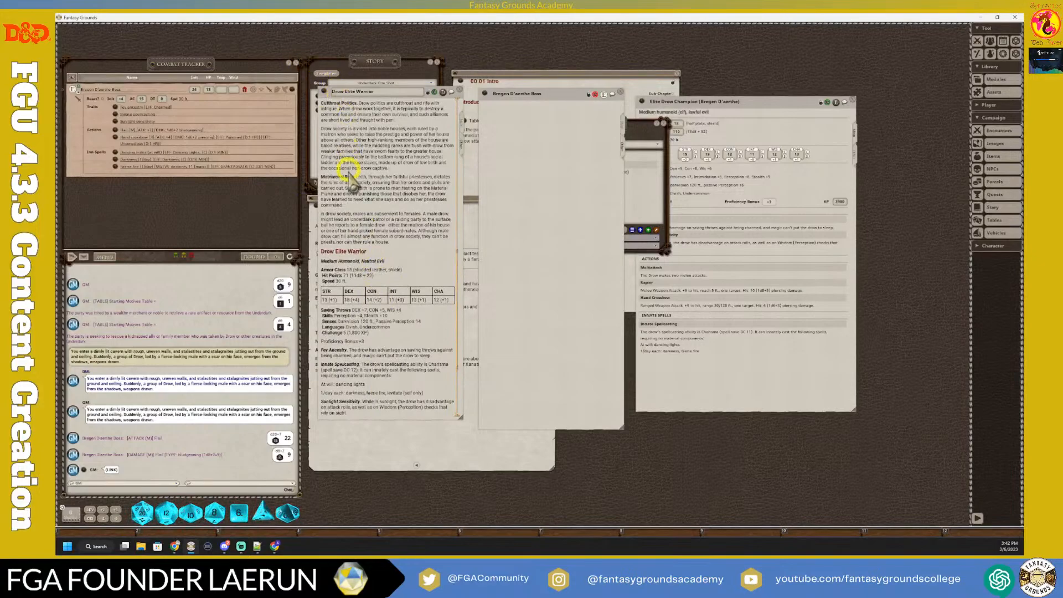
scroll(350, 180, "up", 5)
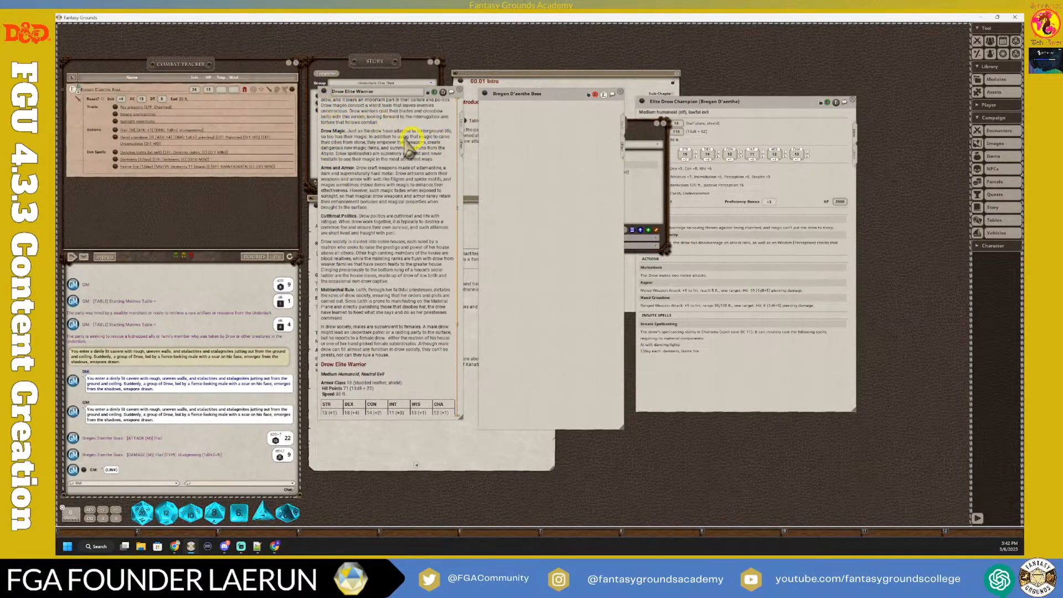
scroll(391, 247, "down", 10)
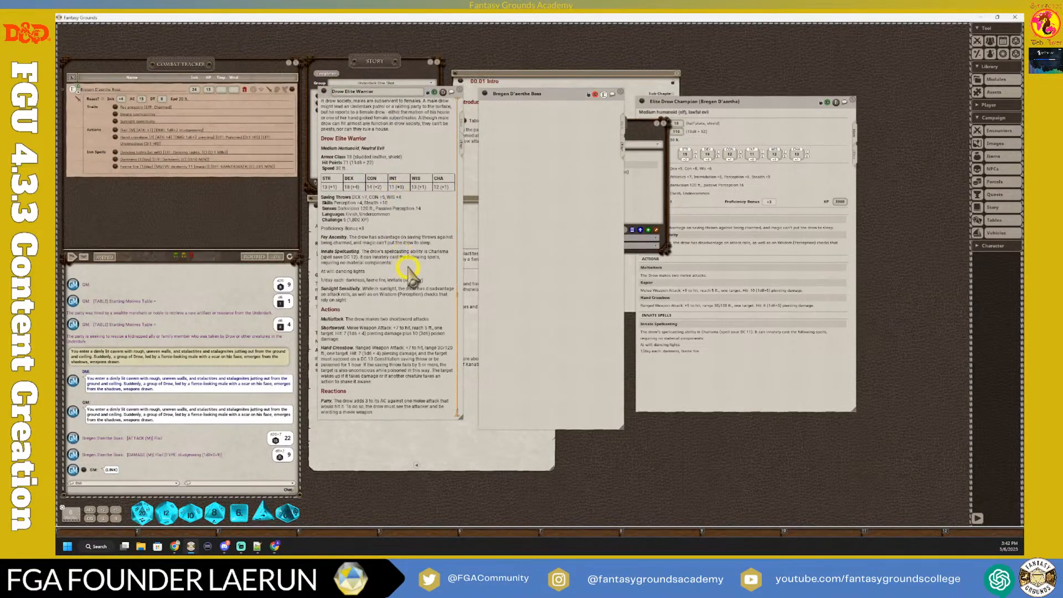
scroll(411, 247, "up", 15)
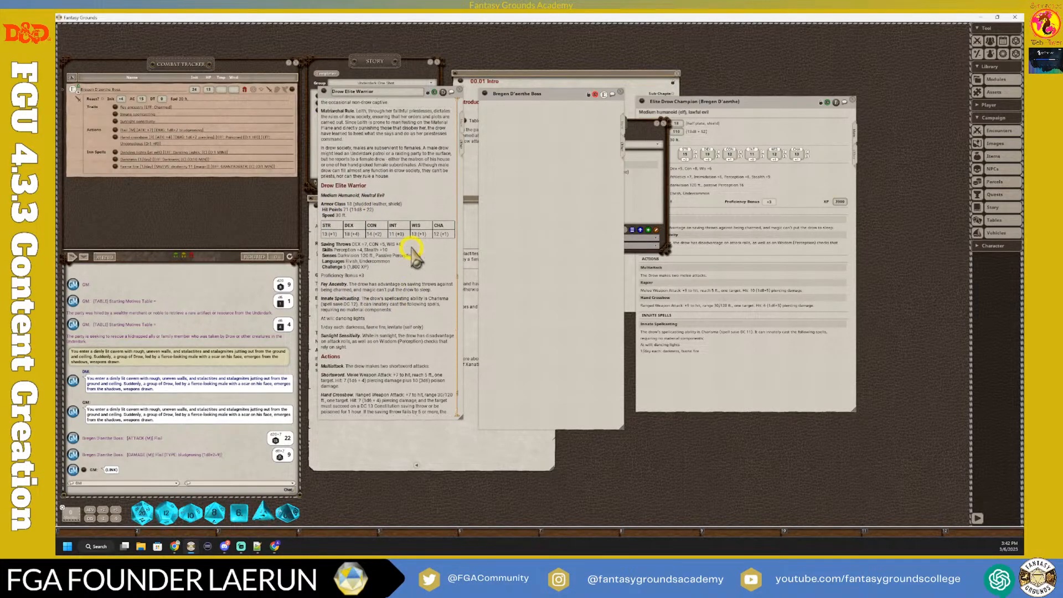
scroll(413, 254, "up", 2)
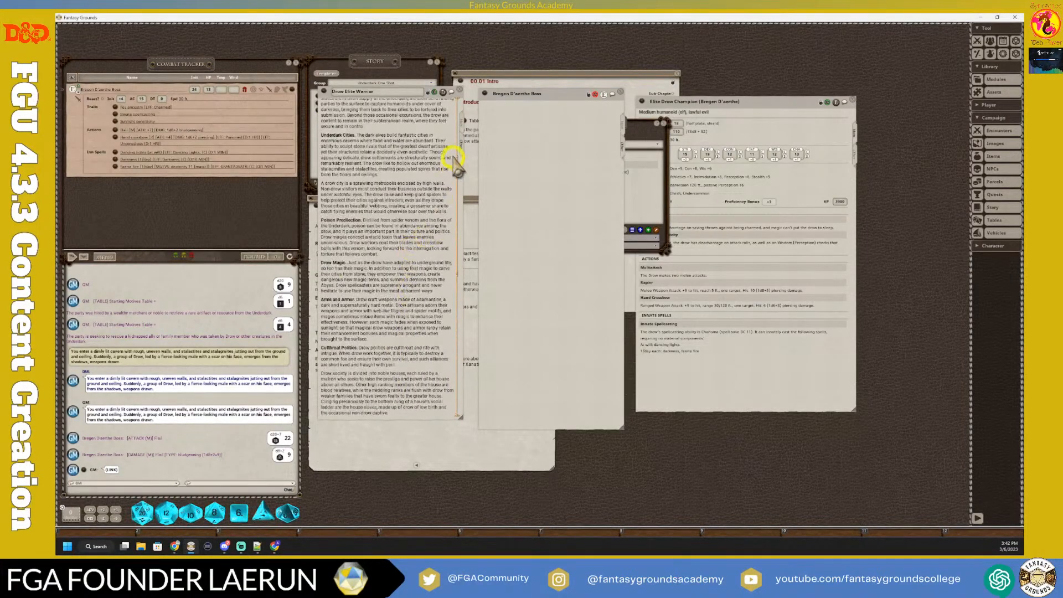
scroll(463, 119, "up", 10)
scroll(403, 238, "up", 5)
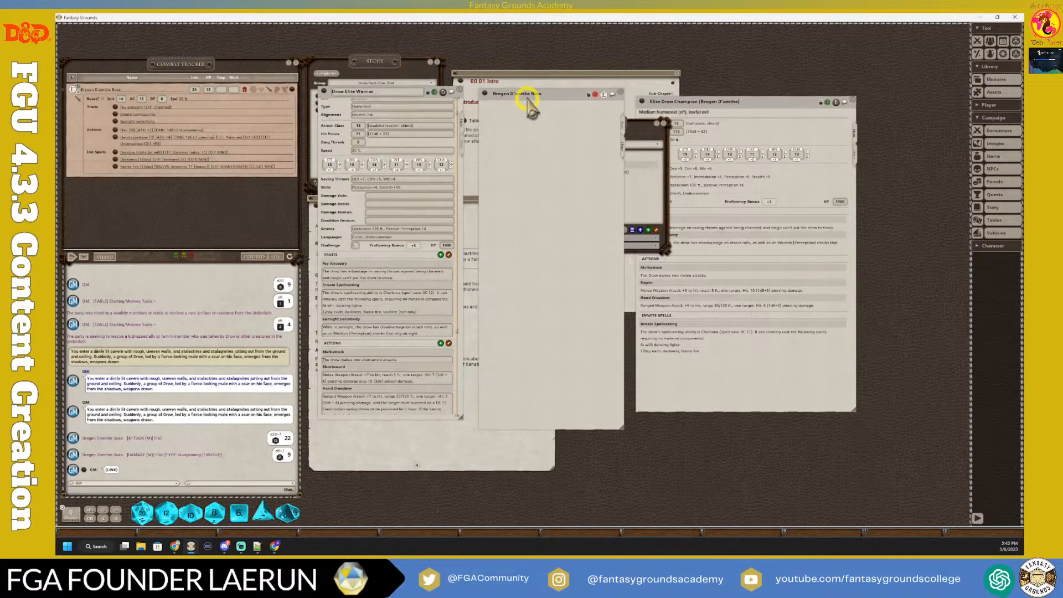
scroll(416, 232, "up", 1)
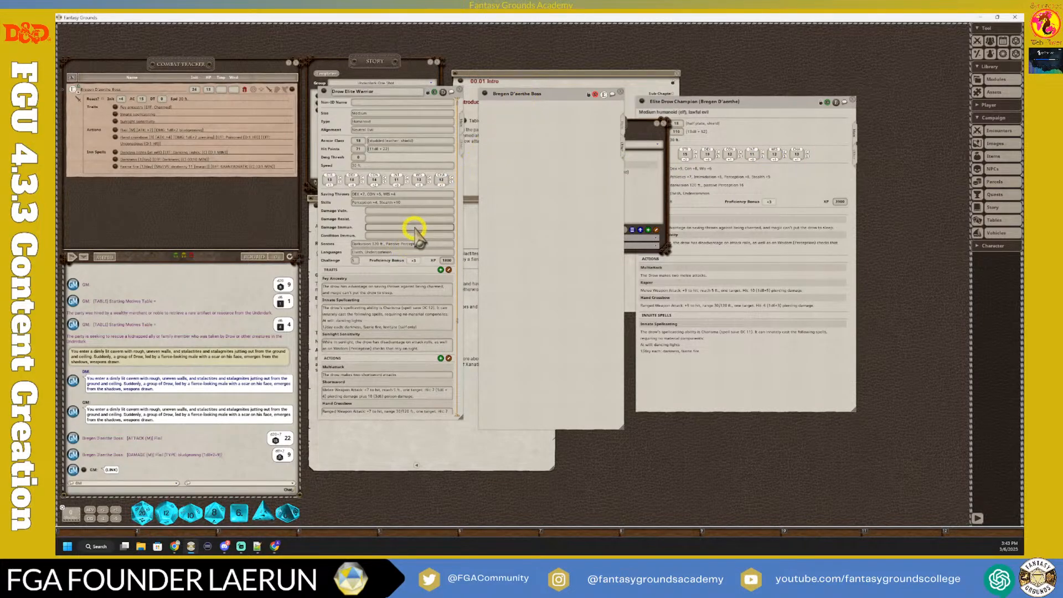
scroll(458, 143, "down", 15)
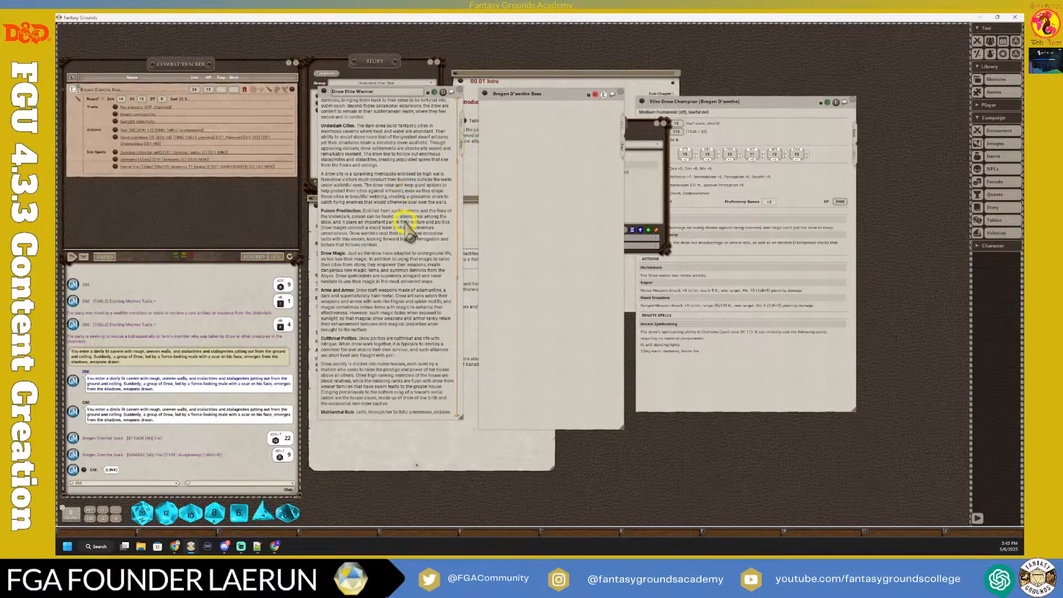
scroll(410, 224, "up", 8)
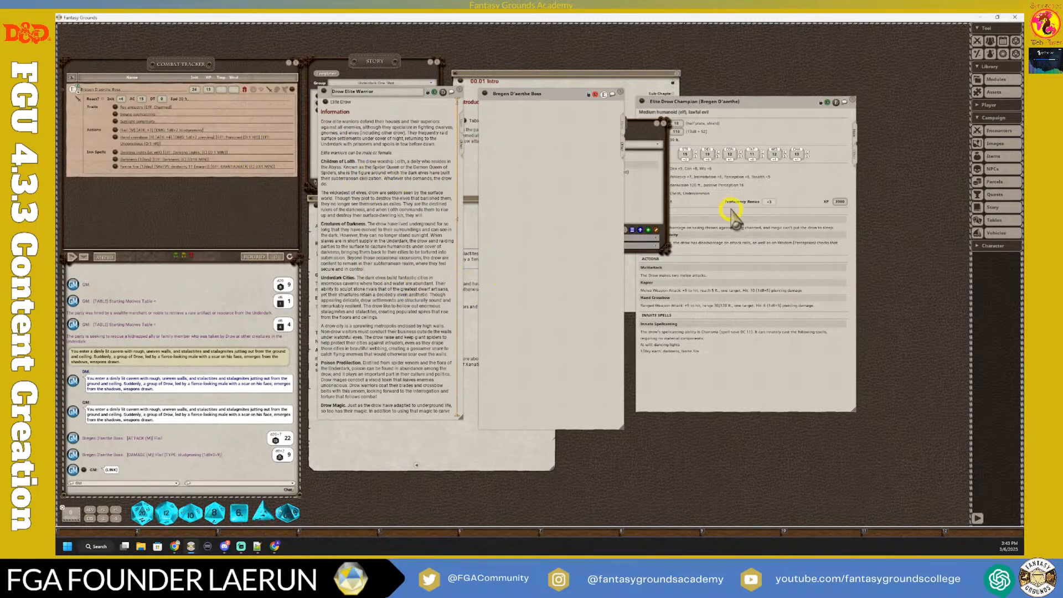
left_click(637, 183)
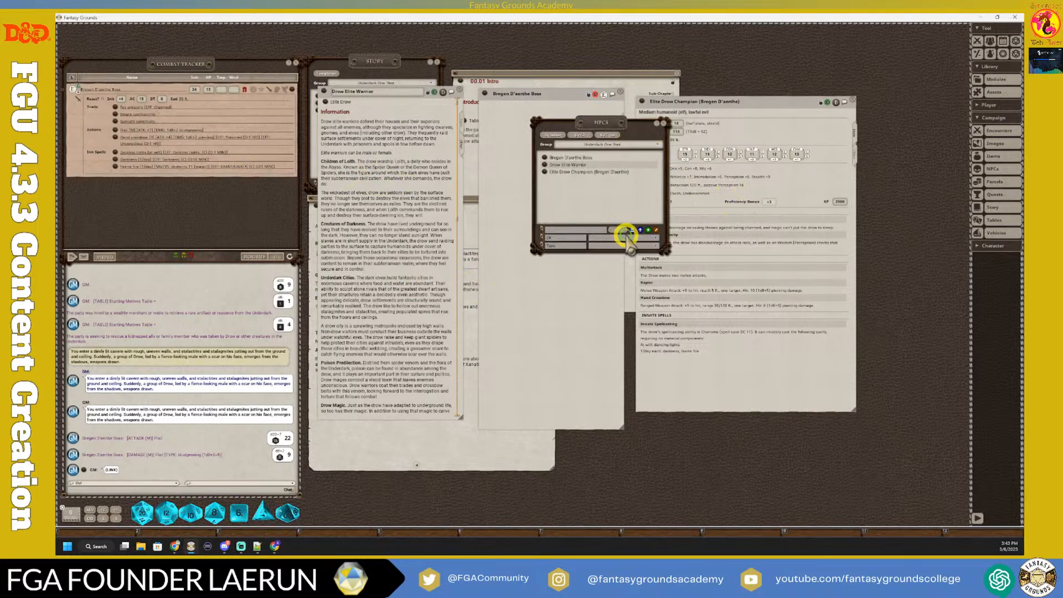
left_click(626, 237)
left_click(579, 288)
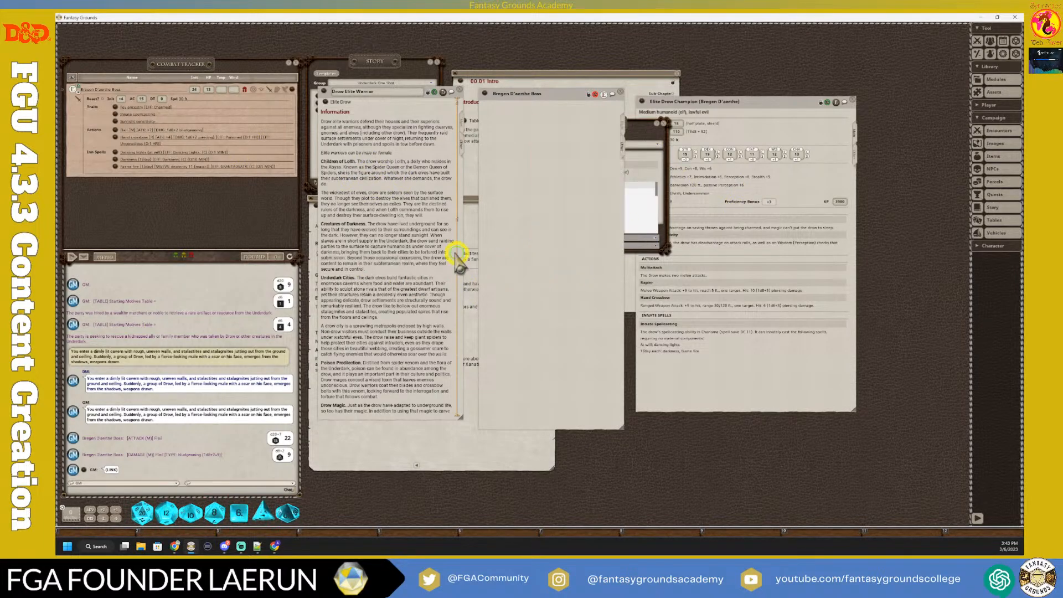
Step: Read the stat block copy at the end of the Drow Elite Warrior's notes, through its Parry reaction
scroll(382, 260, "down", 3)
scroll(384, 265, "down", 10)
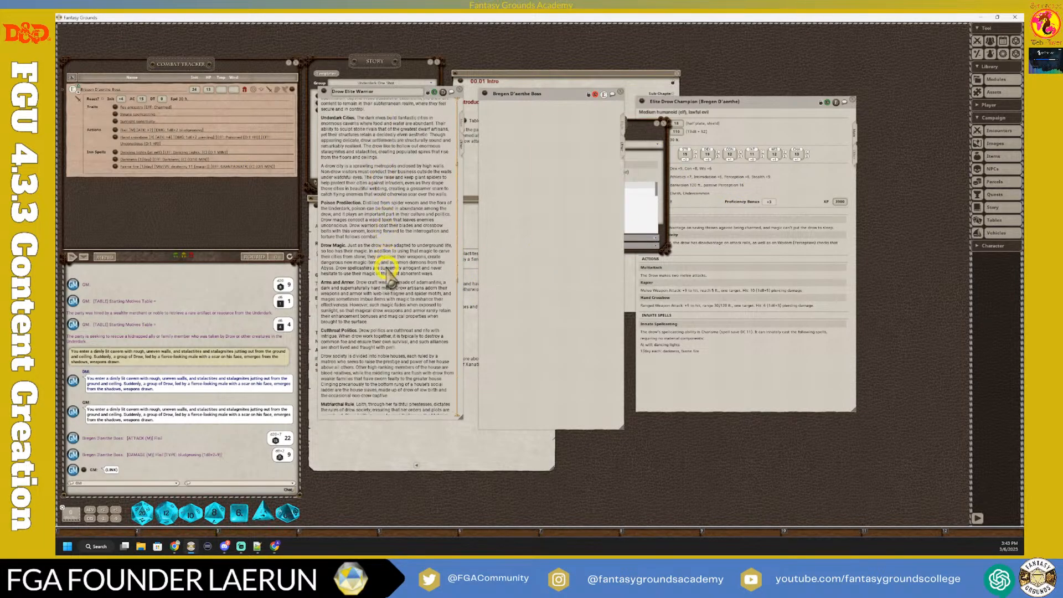
scroll(392, 277, "down", 5)
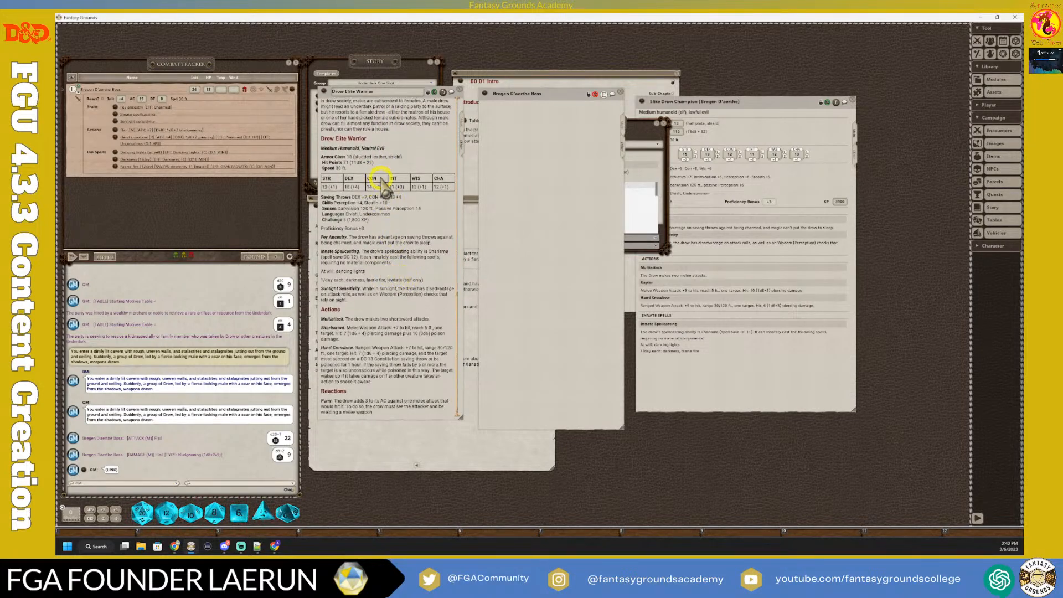
Step: Close the Bregen D'aerthe Boss, Drow Elite Warrior and Elite Drow Champion records together with the NPCs list
scroll(395, 231, "up", 1)
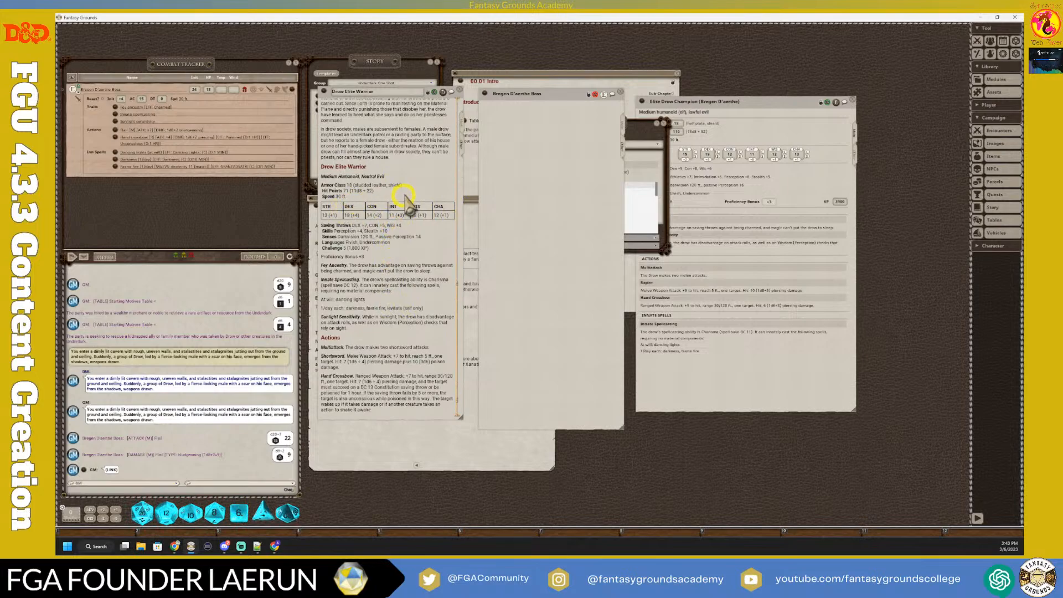
scroll(381, 227, "up", 6)
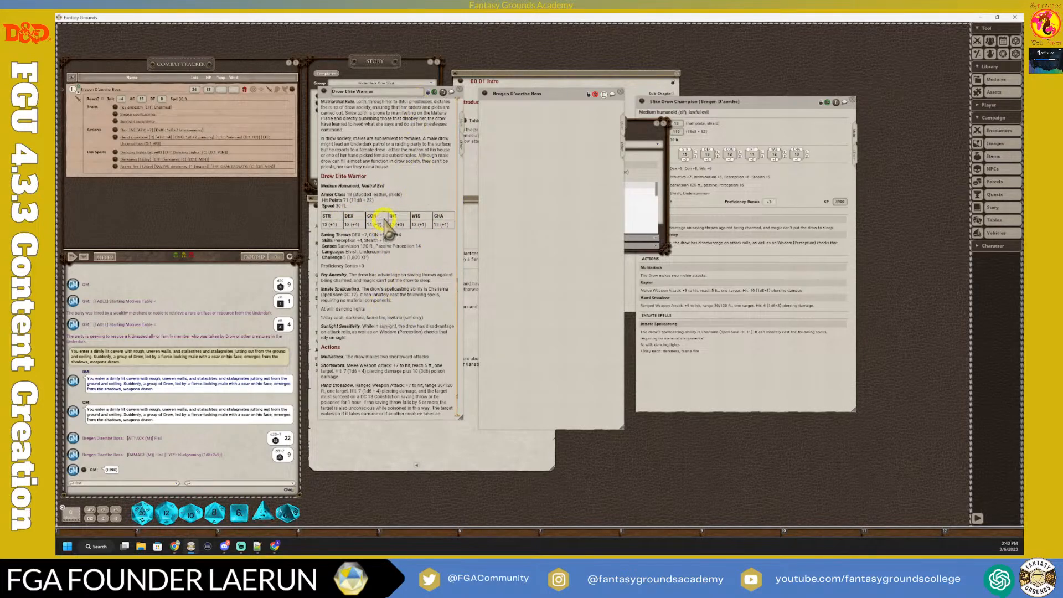
scroll(381, 227, "up", 5)
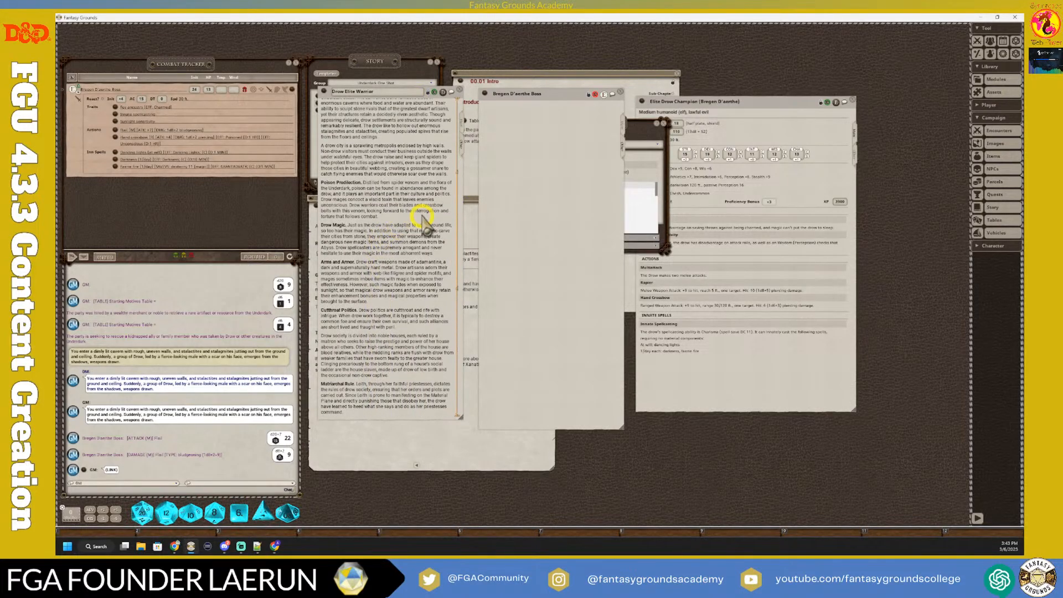
left_click(622, 93)
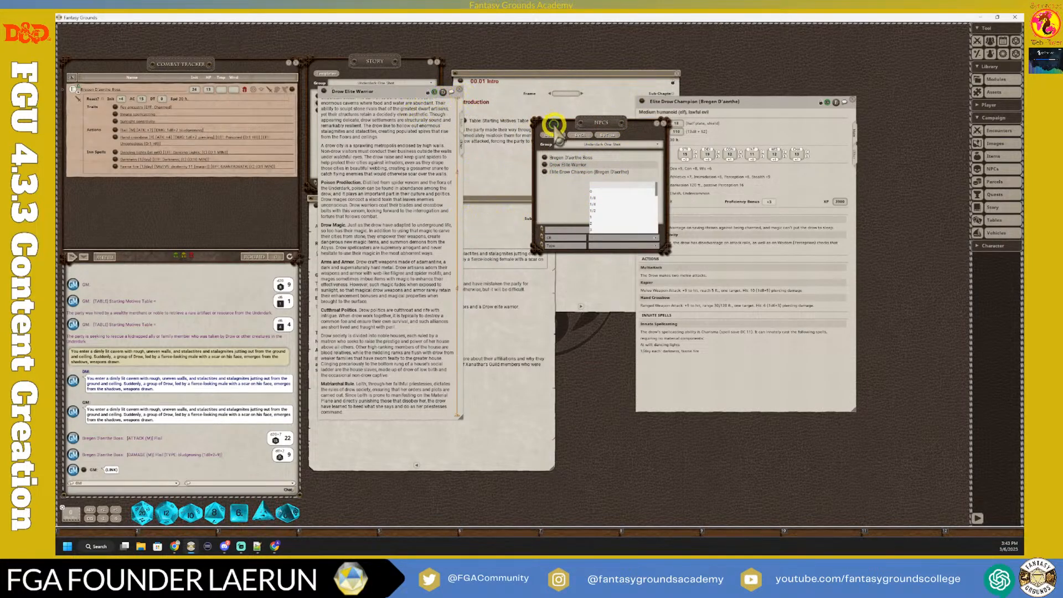
left_click(460, 83)
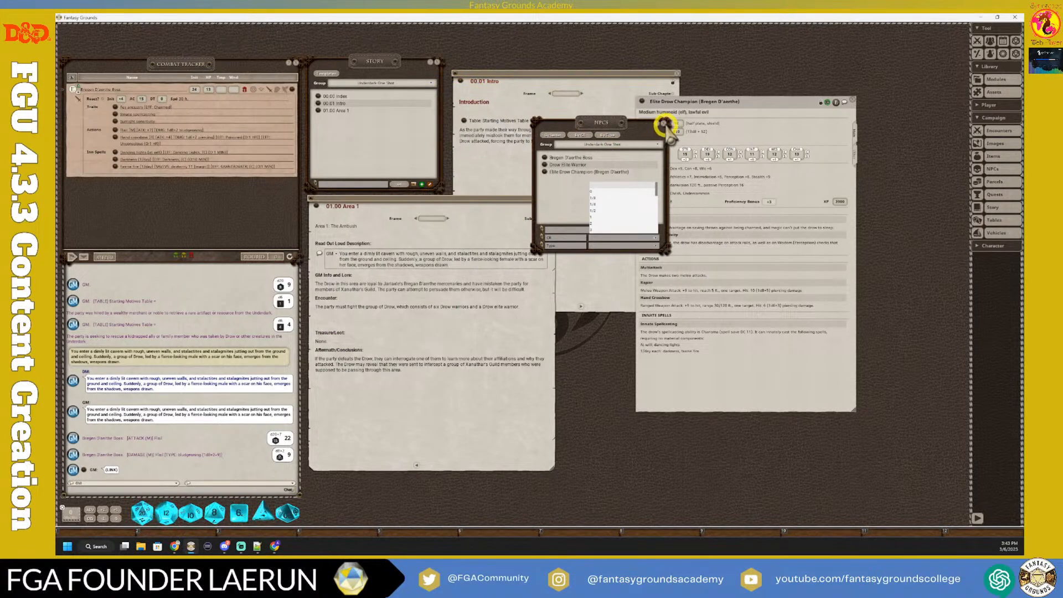
left_click(666, 123)
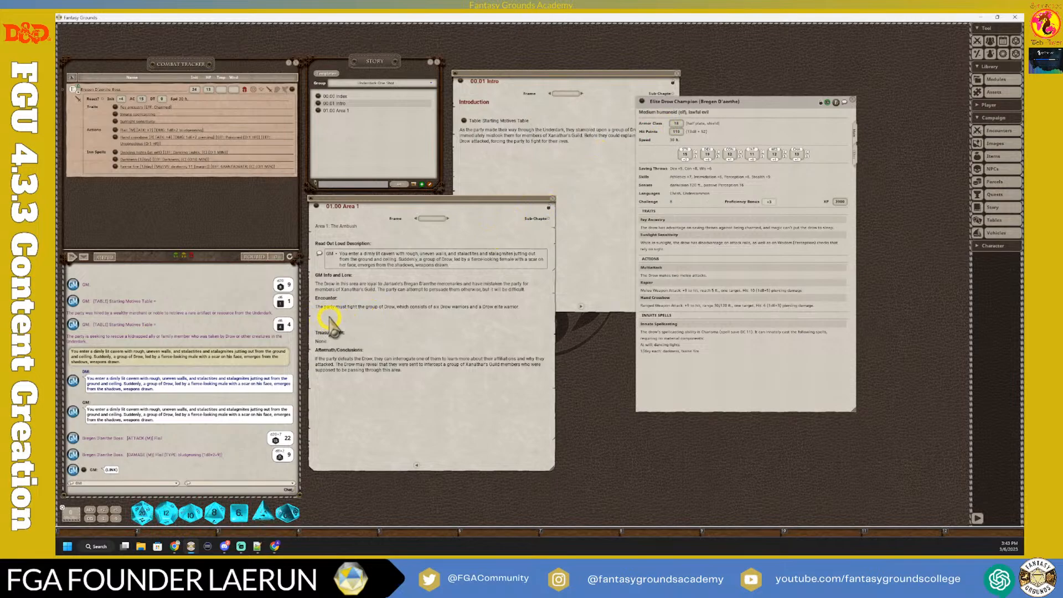
left_click(851, 102)
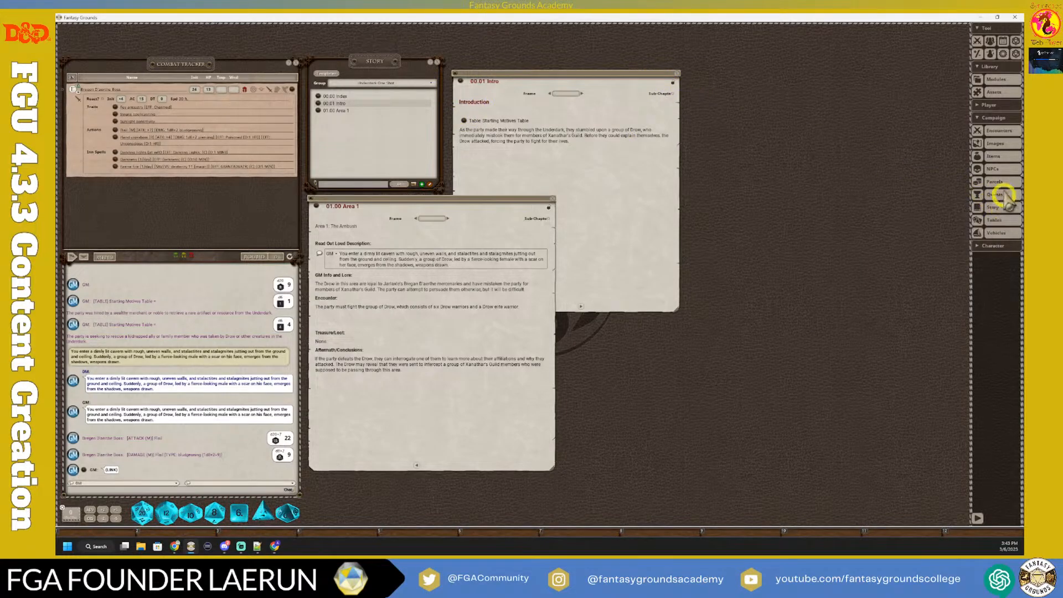
Step: Create a new encounter and place its record beside the Encounters list
left_click(1000, 131)
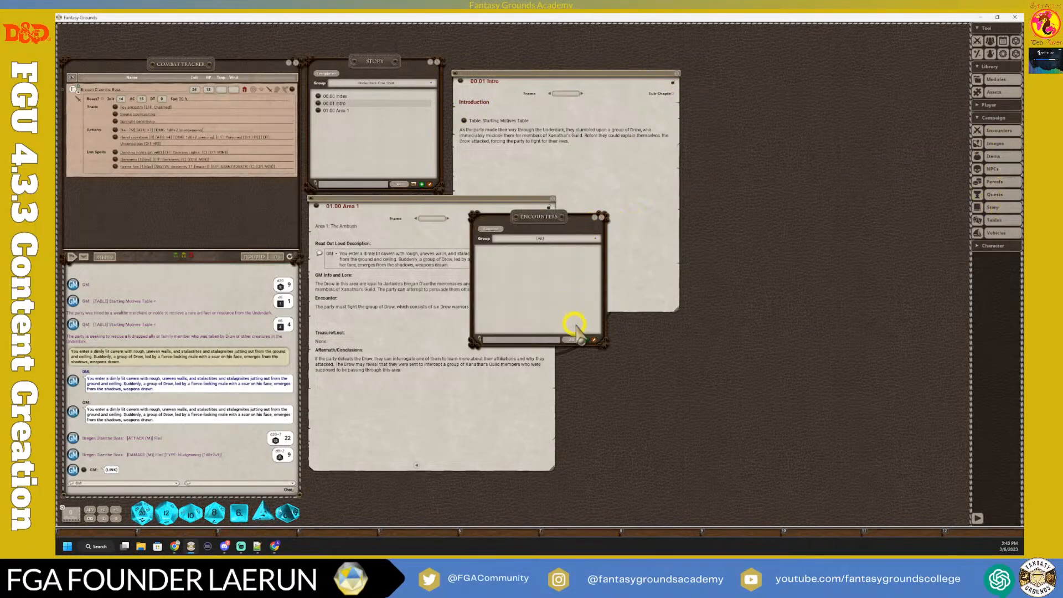
left_click(586, 340)
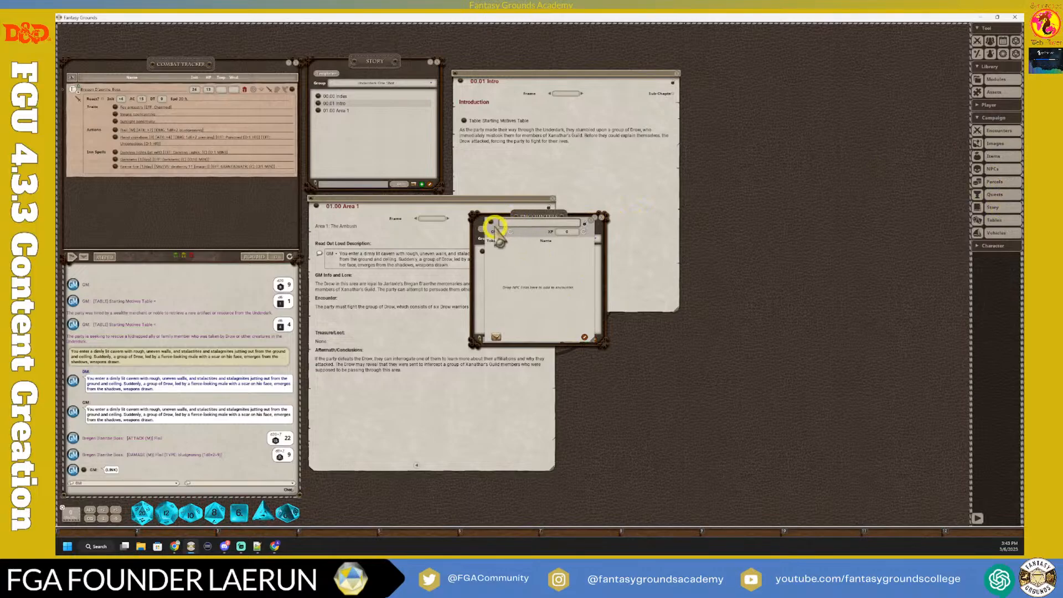
left_click_drag(513, 229, 636, 197)
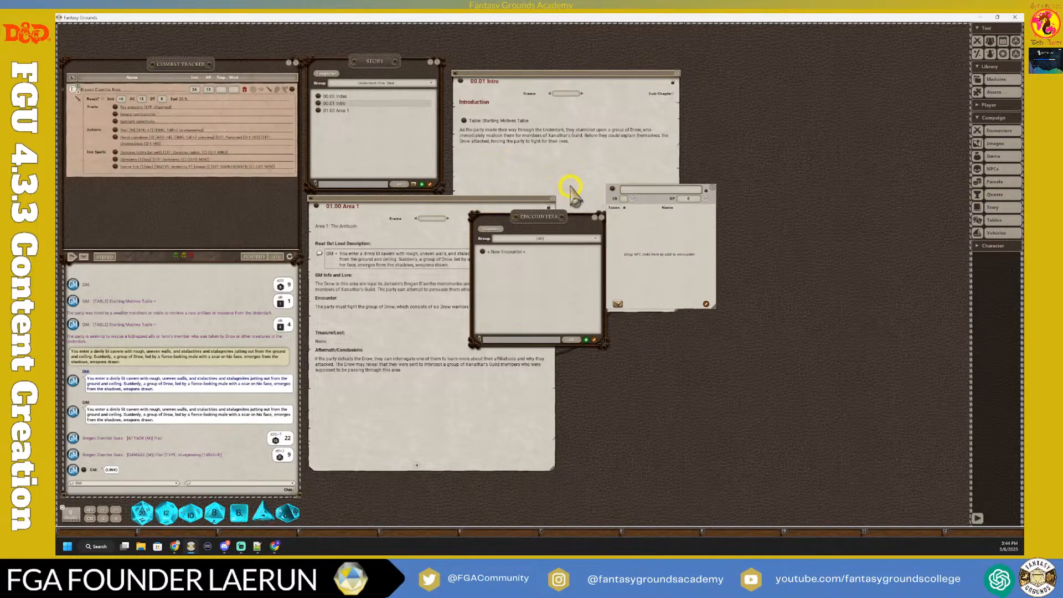
Step: Add the Drow Elite Warrior from the NPCs list to the new encounter and close its record
left_click(991, 170)
left_click_drag(593, 131, 404, 162)
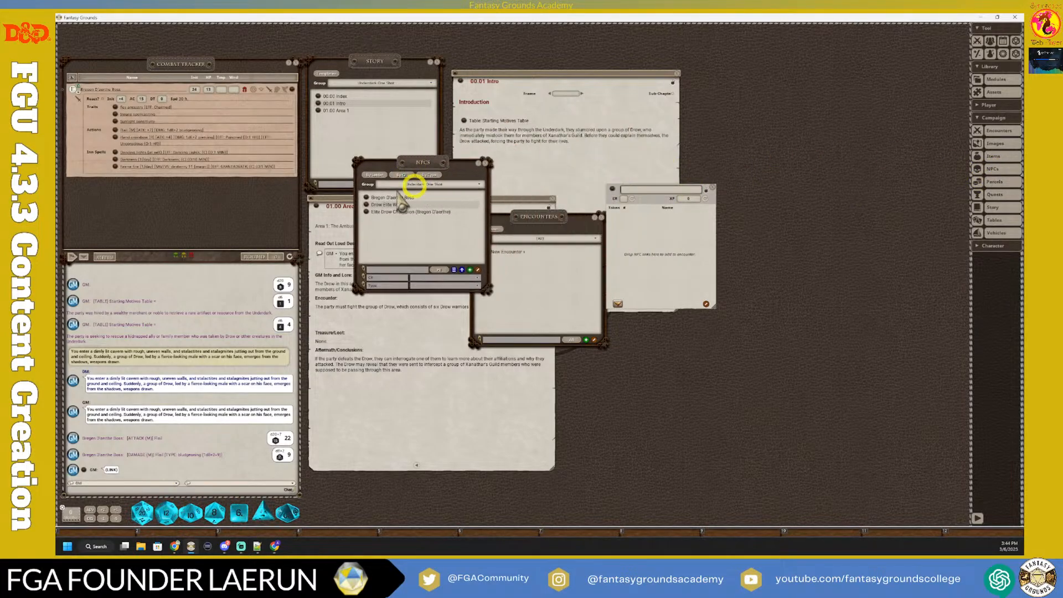
left_click(367, 205)
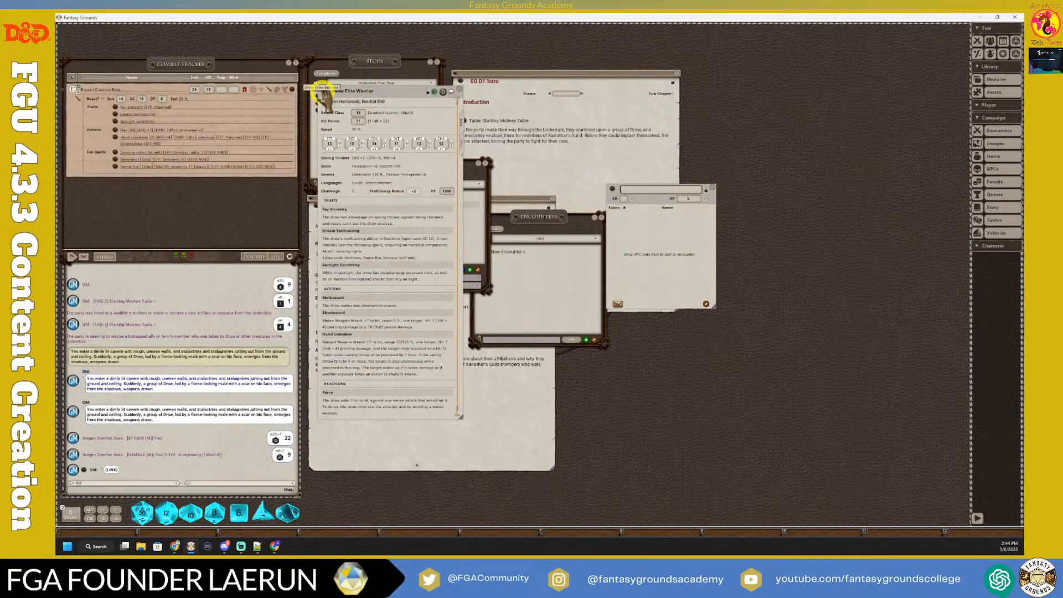
left_click_drag(324, 97, 629, 221)
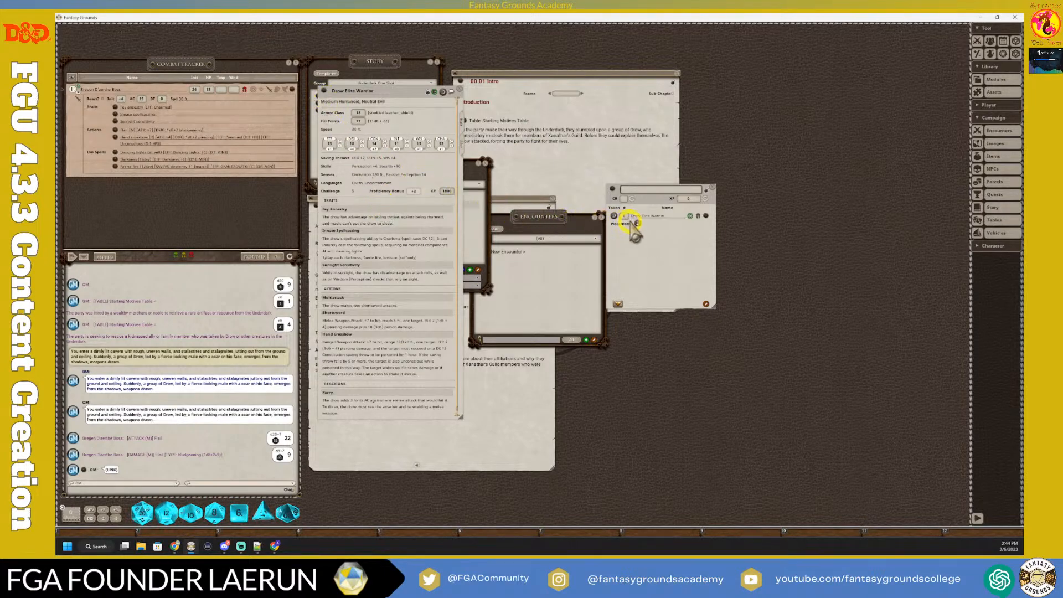
left_click(460, 89)
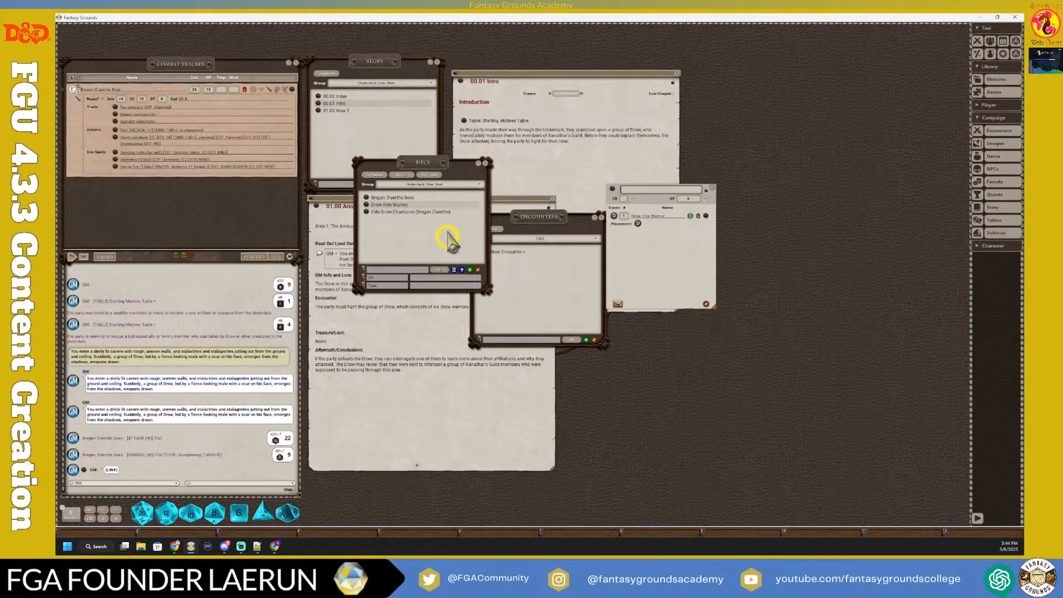
Step: Search all NPC groups for Drow and copy the 5E SRD Bestiary's "Elf, Drow" into the campaign
left_click(445, 183)
left_click(393, 184)
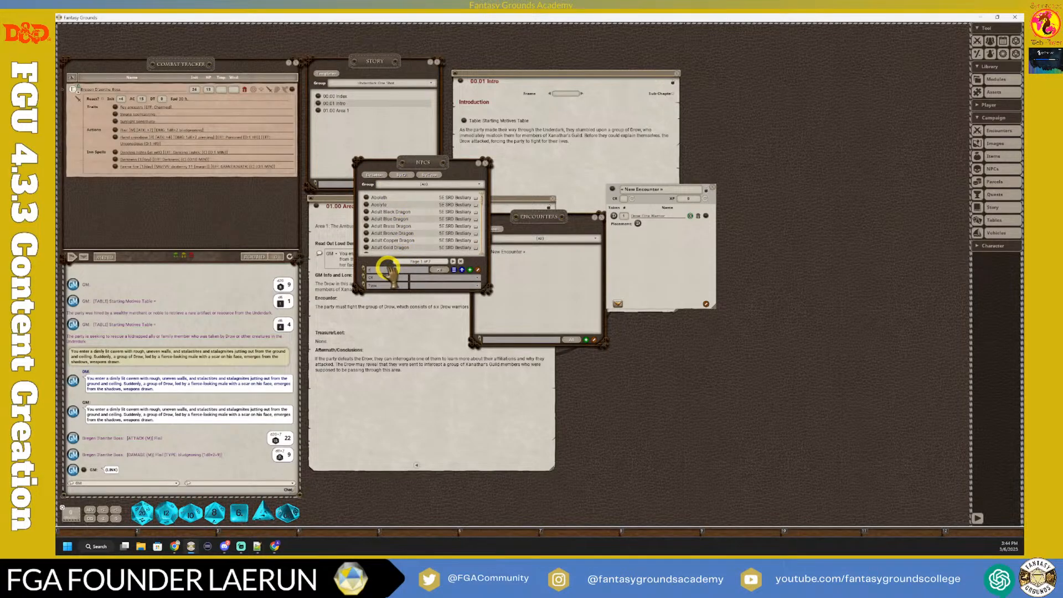
left_click(390, 270)
type("zDrow")
key("Return")
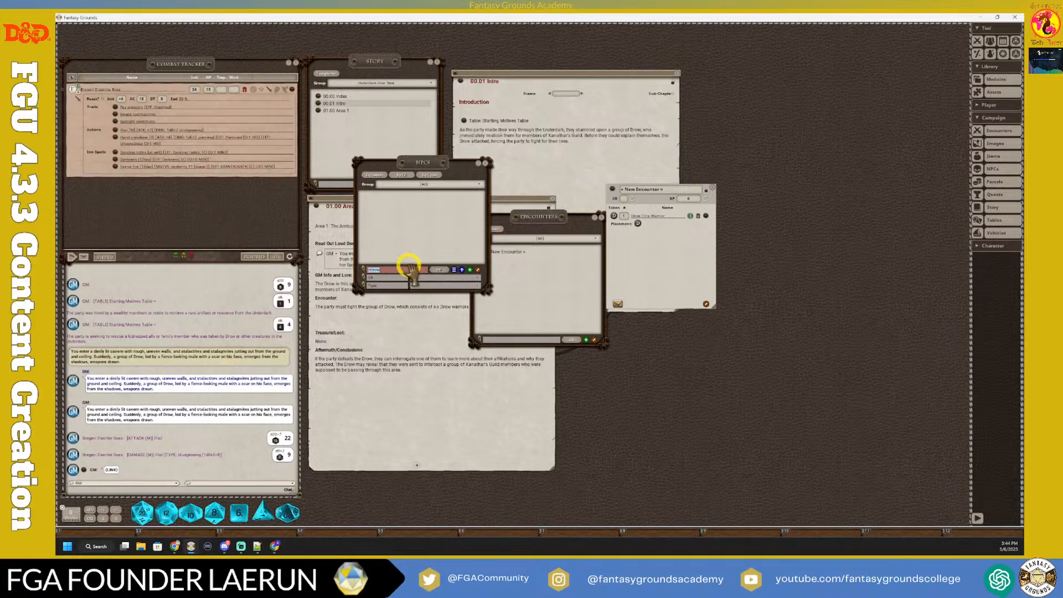
type("Drow")
key("Return")
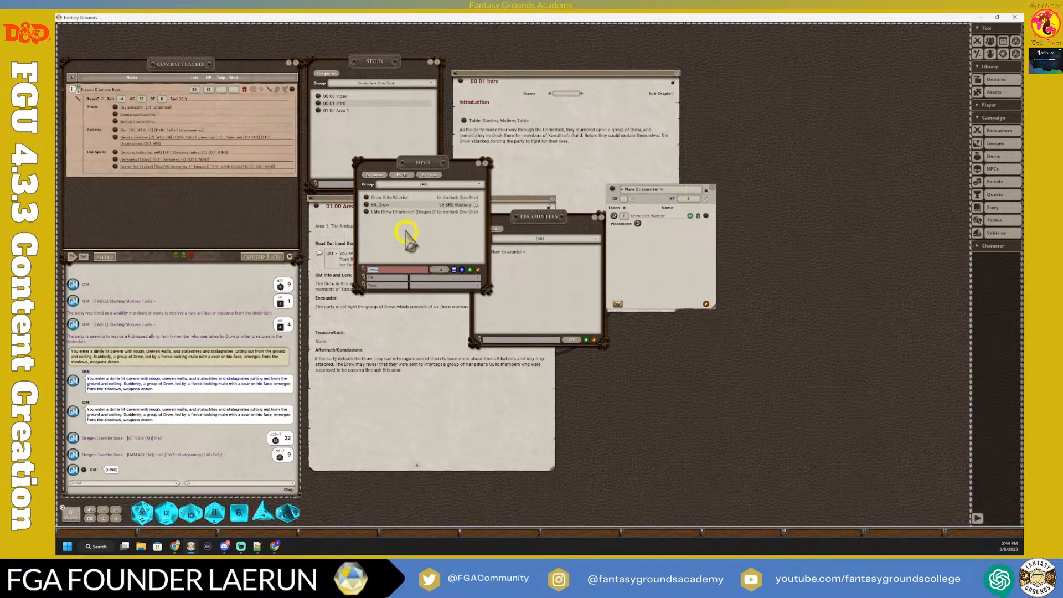
left_click_drag(366, 205, 395, 227)
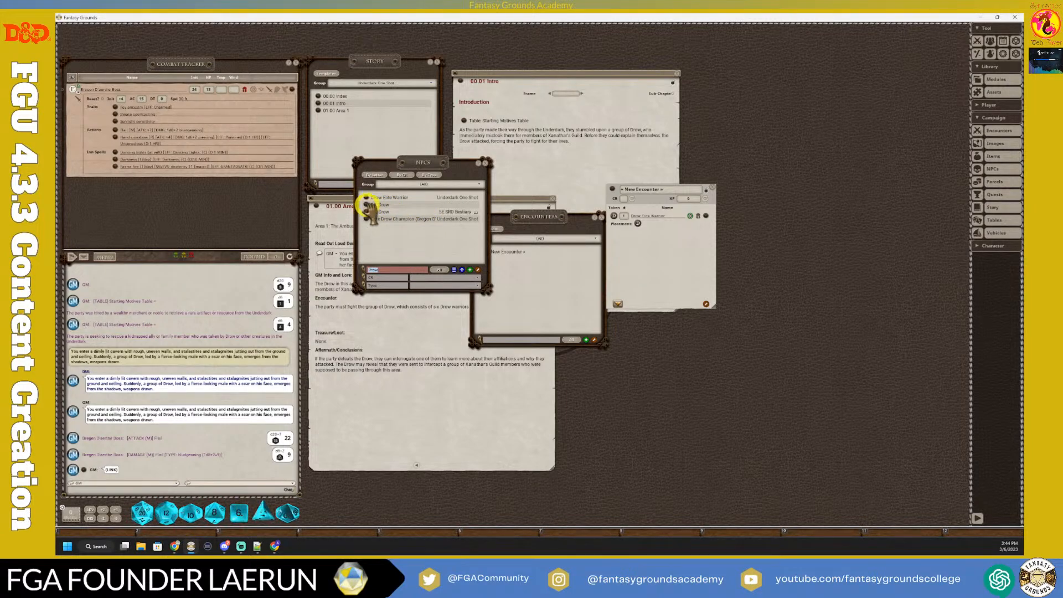
left_click(537, 217)
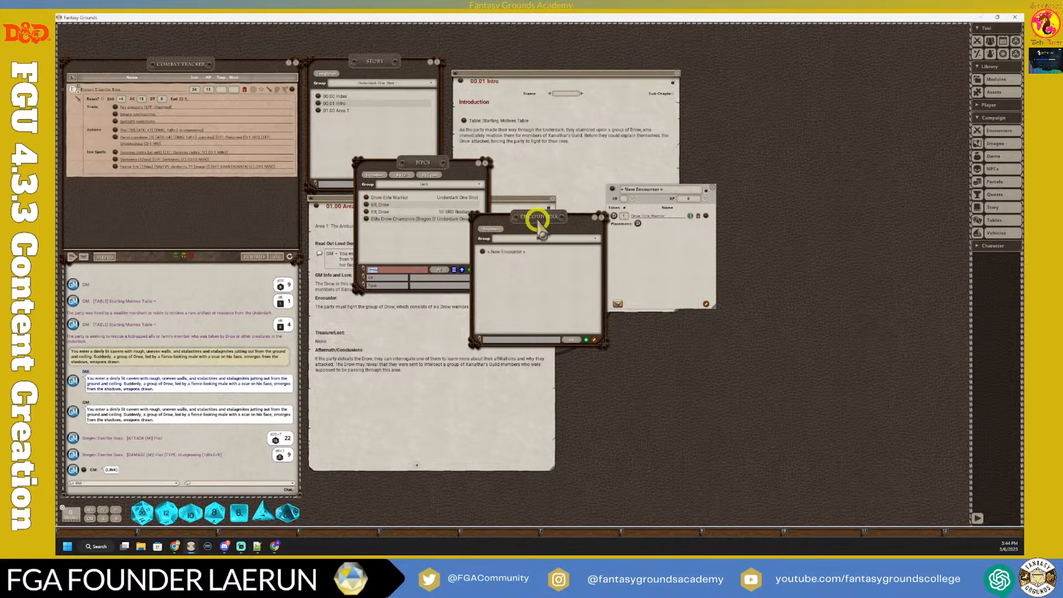
Step: Filter the NPCs to the Underdark One Shot group and delete the Elite Drow Champion (Bregen D'aerthe)
left_click(475, 183)
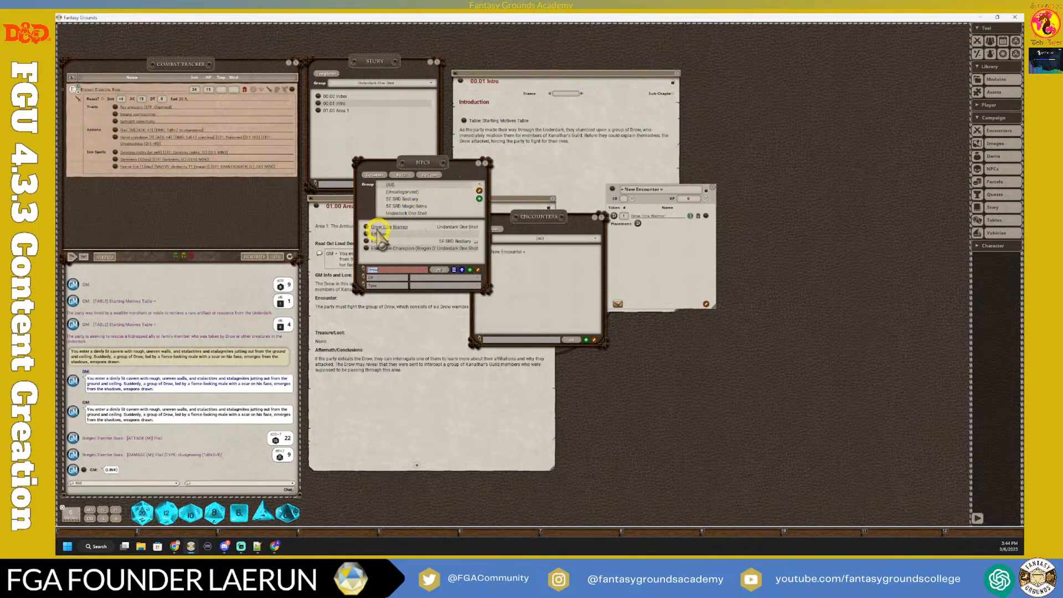
left_click(417, 214)
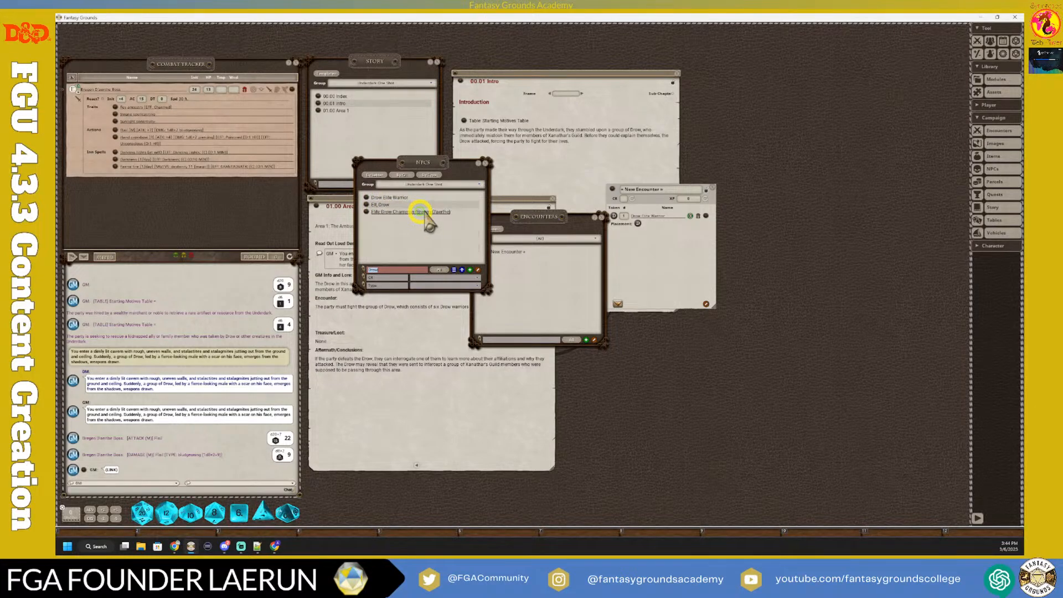
right_click(364, 213)
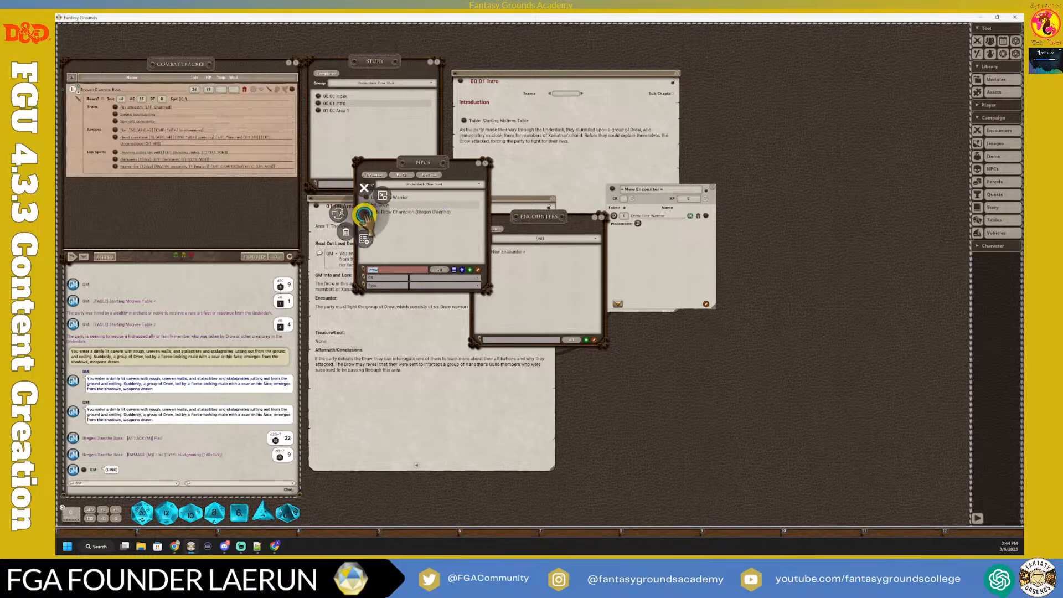
left_click(343, 233)
left_click(326, 233)
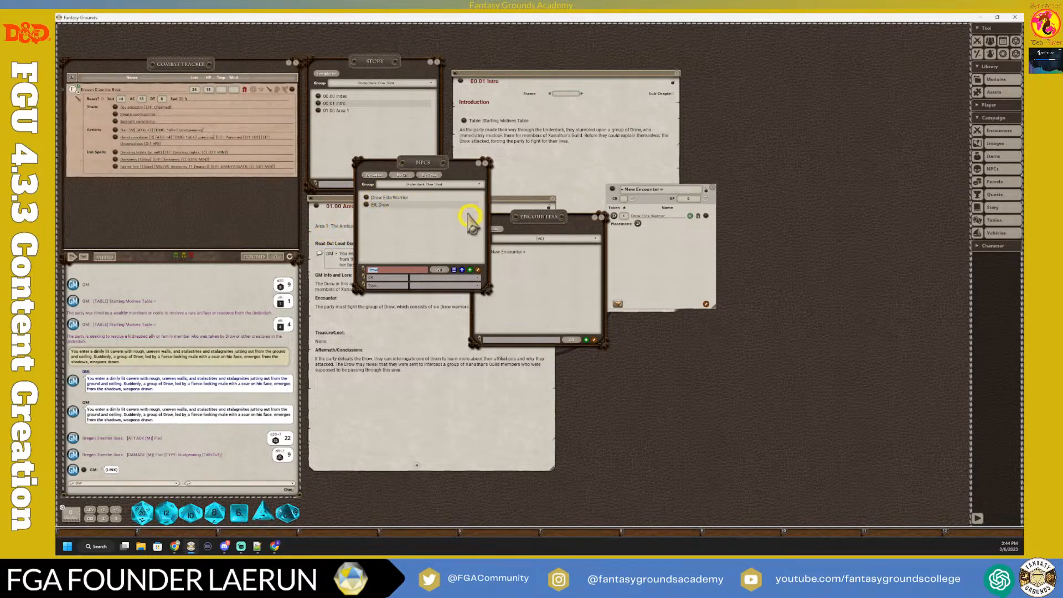
Step: Add "Elf, Drow" to the new encounter with a count of 6, closing the Encounters and NPCs lists
left_click(602, 217)
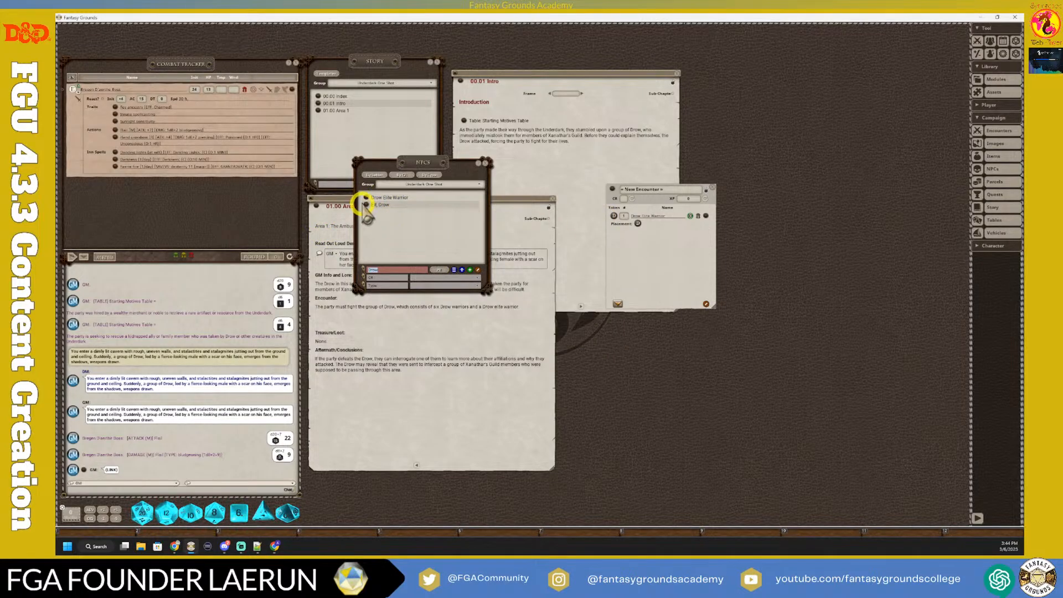
left_click_drag(370, 208, 628, 237)
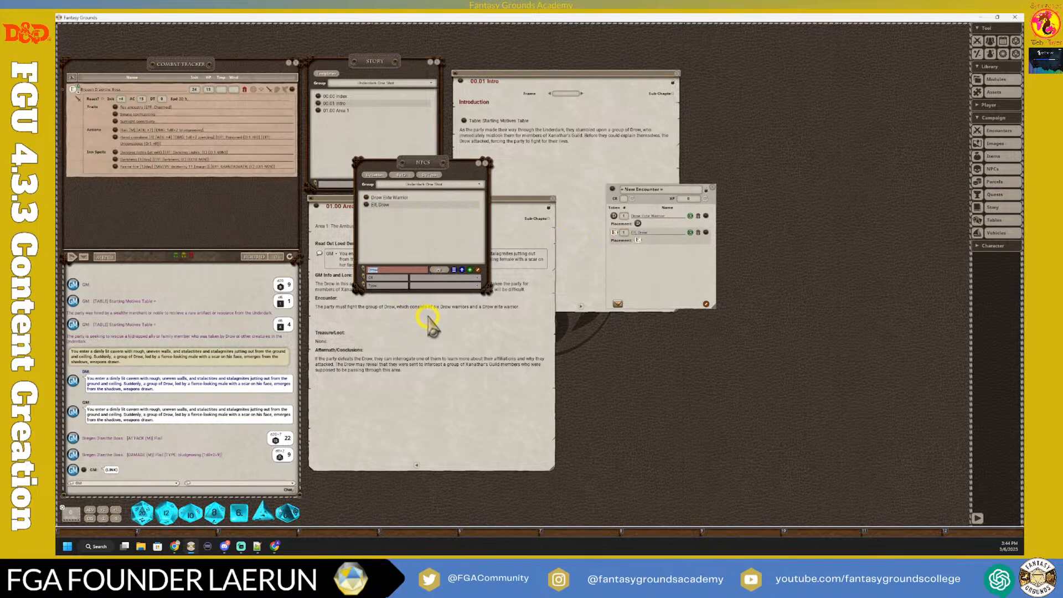
left_click(485, 163)
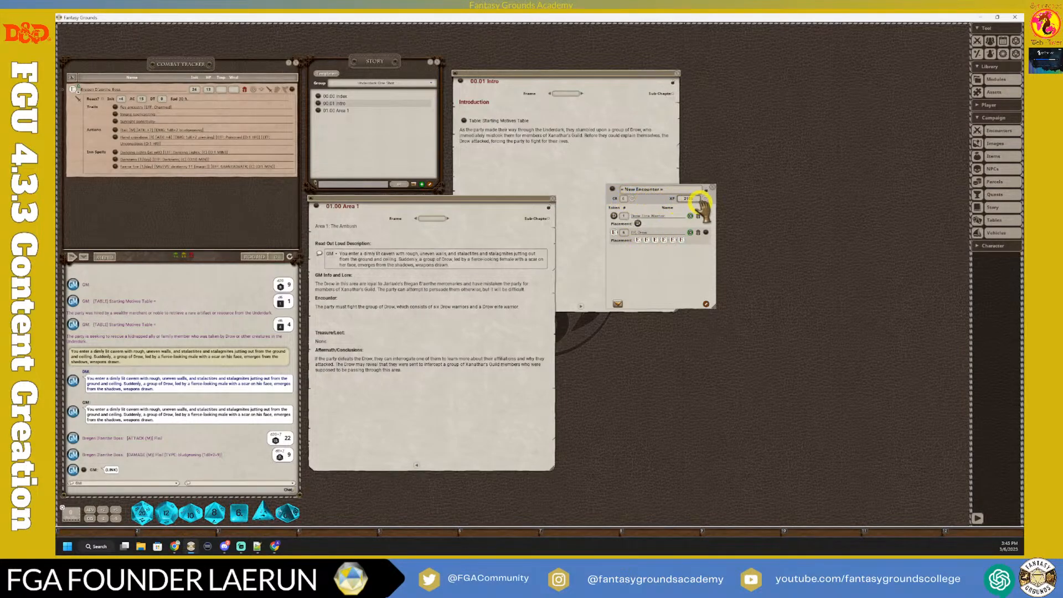
Step: Name the encounter Ambush and move its record over the 01.00 Area 1 story page
left_click(670, 189)
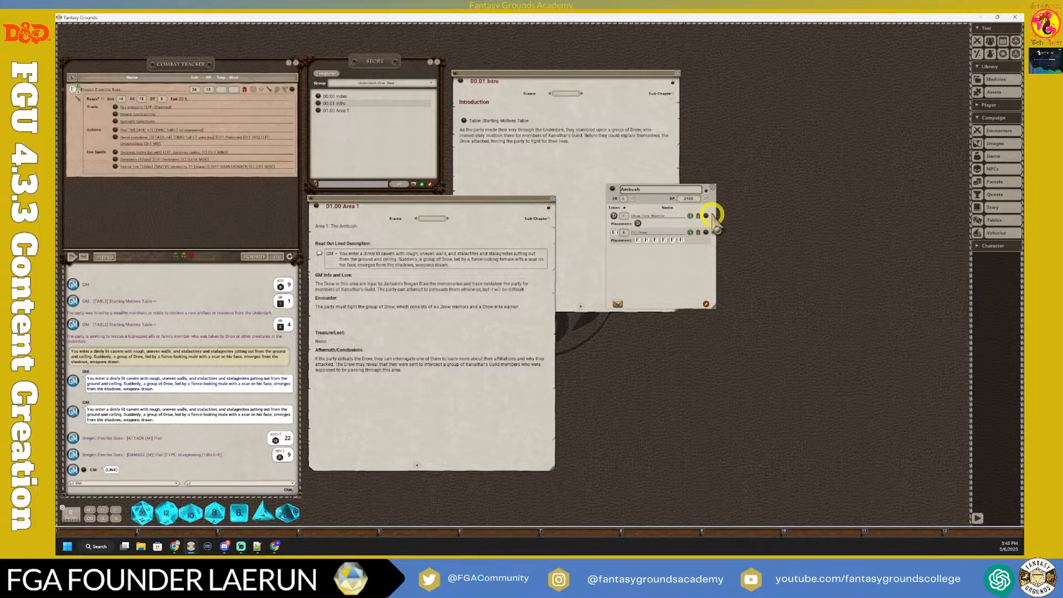
left_click(675, 269)
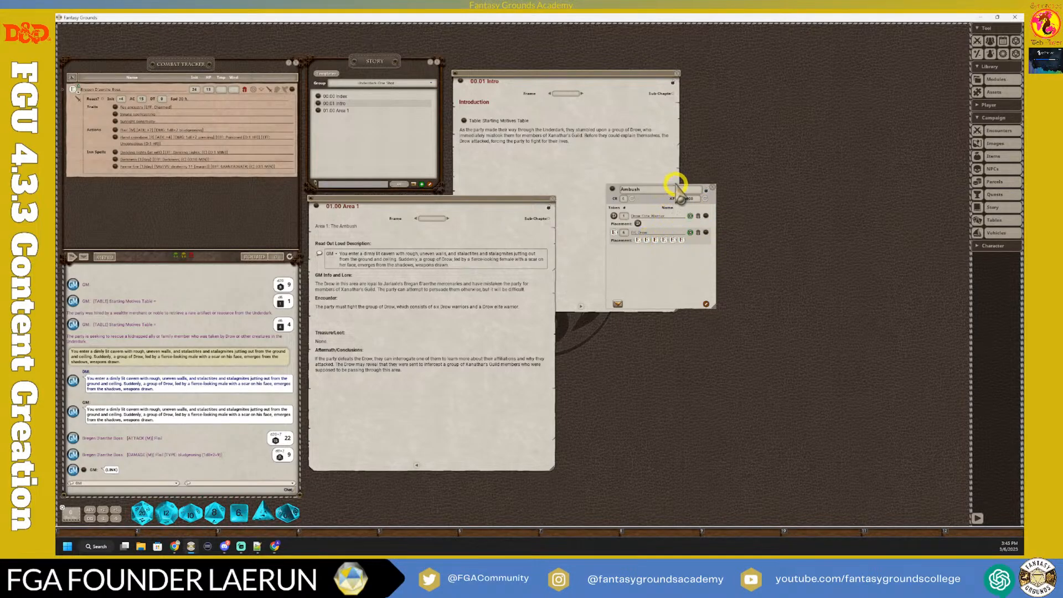
left_click_drag(673, 188, 605, 167)
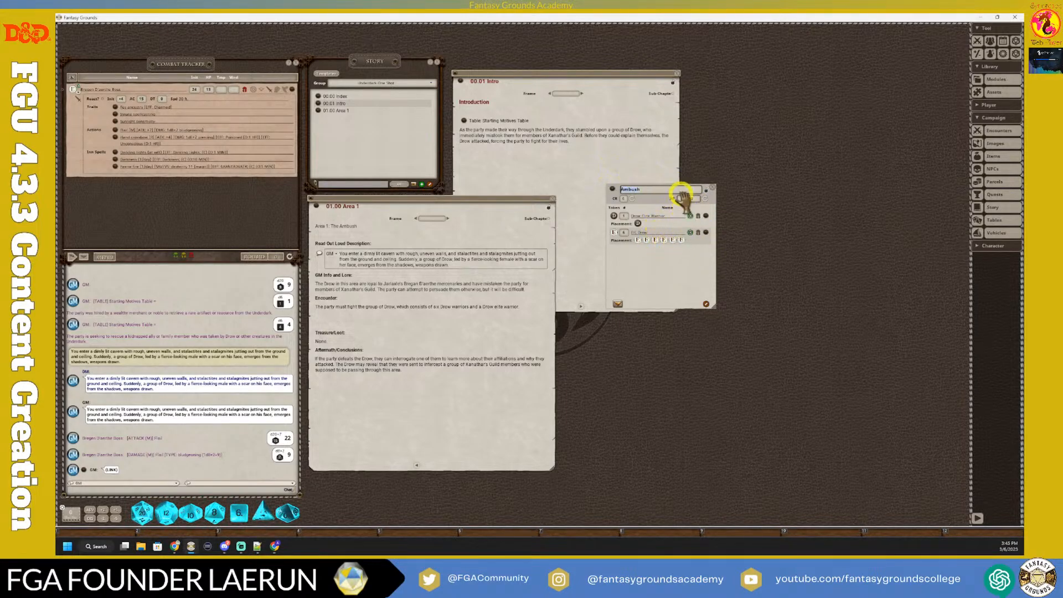
left_click_drag(712, 196, 541, 199)
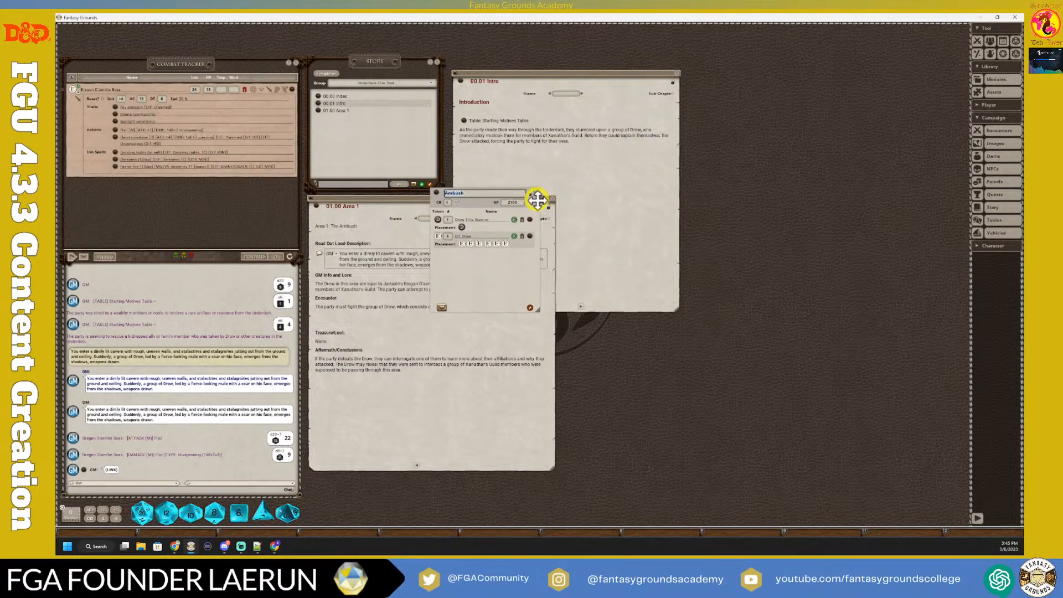
Step: Set the number of "Elf, Drow" in the Ambush encounter to 2 and lock the record
left_click(447, 236)
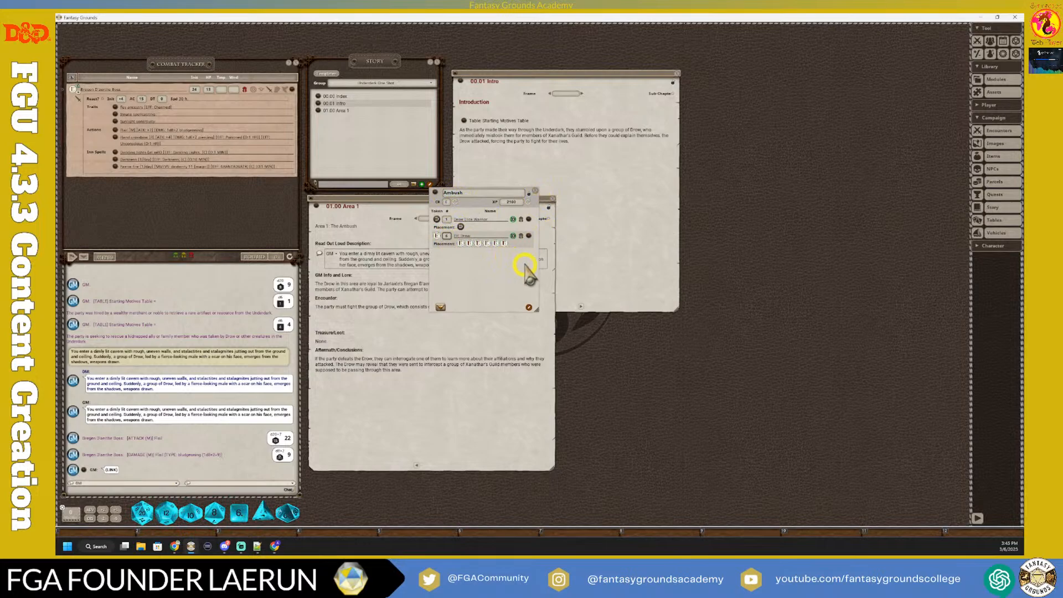
key("BackSpace")
type("2")
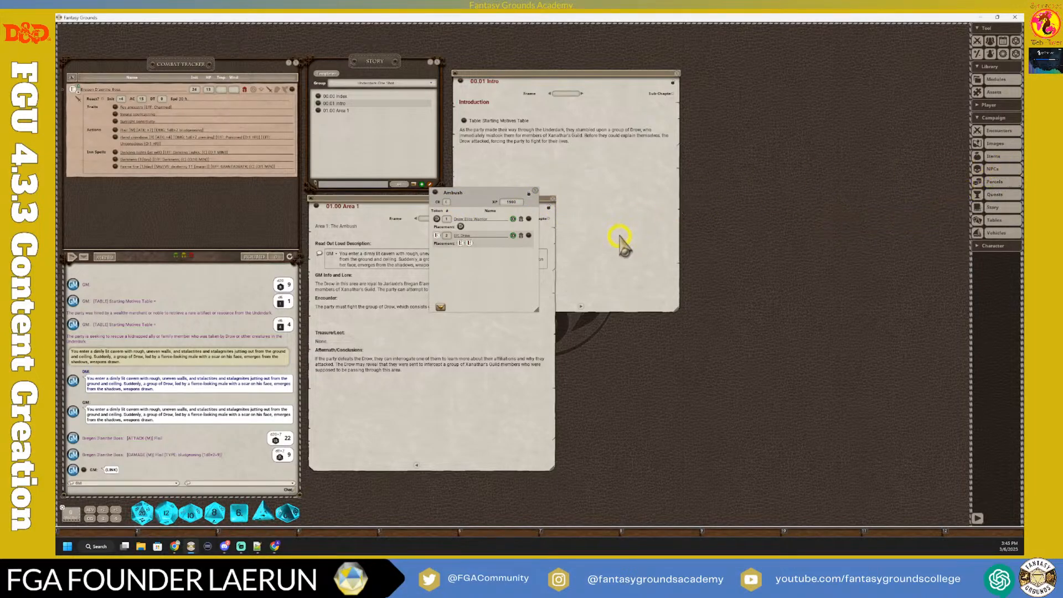
left_click_drag(500, 196, 513, 224)
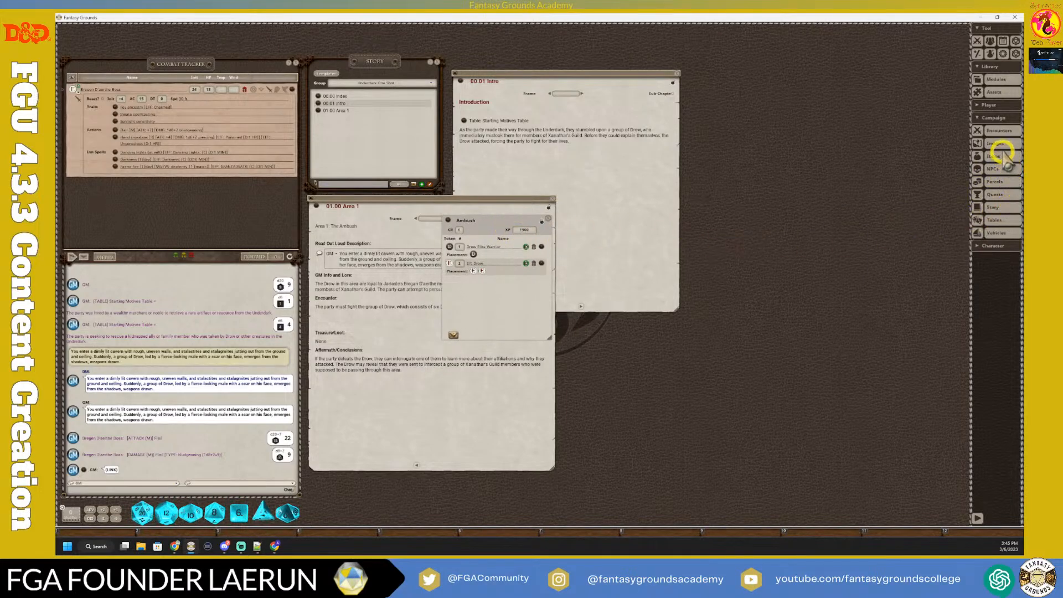
Step: Create a second encounter named Ambush B, move it clear of the first, and rename the first encounter Ambush A
left_click(999, 131)
left_click_drag(554, 217, 731, 204)
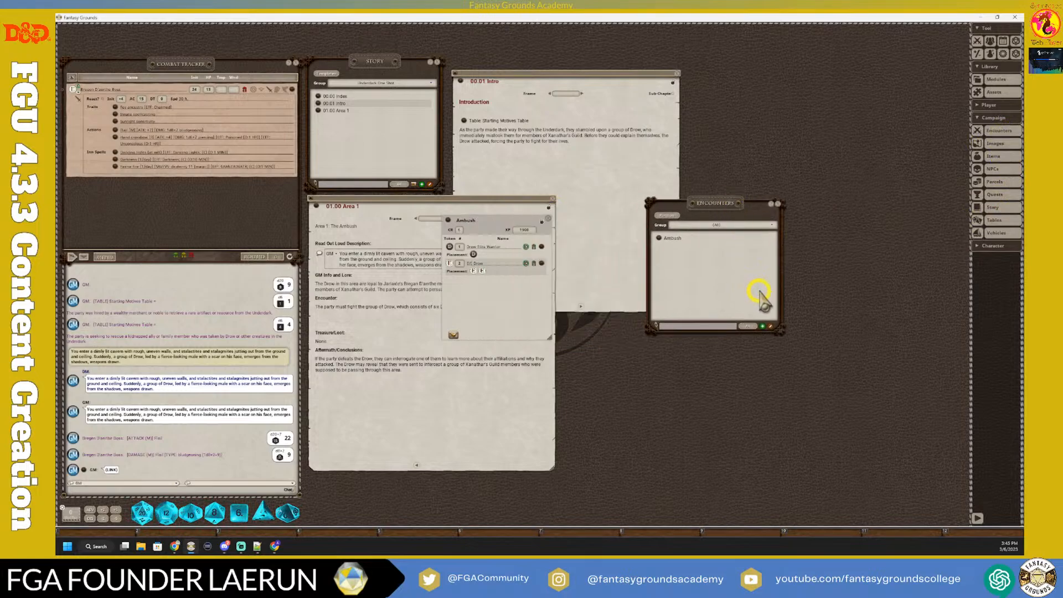
left_click(762, 326)
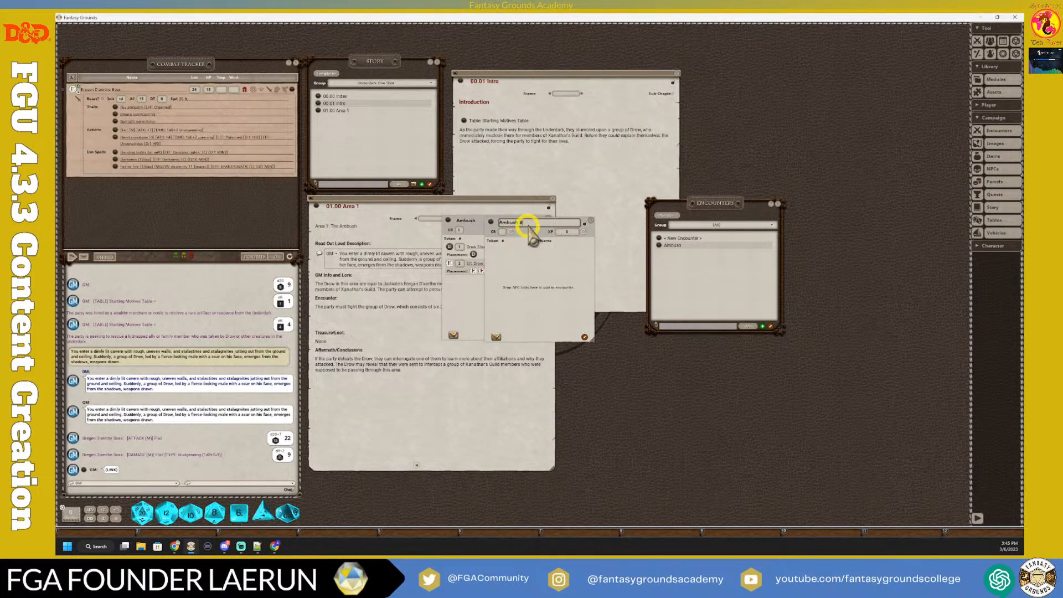
left_click_drag(549, 218, 654, 253)
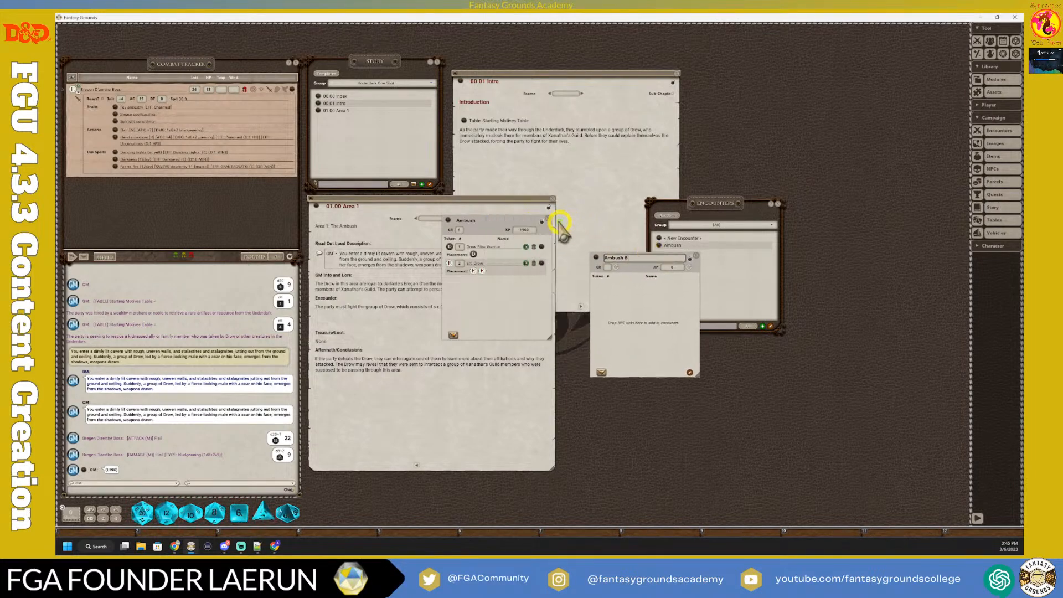
left_click(542, 221)
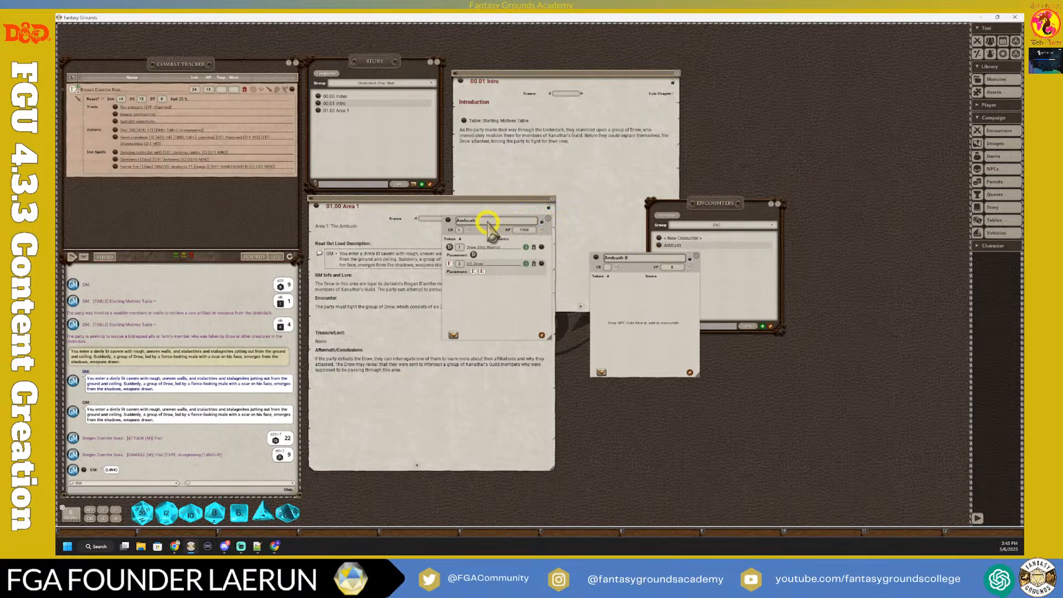
left_click(638, 267)
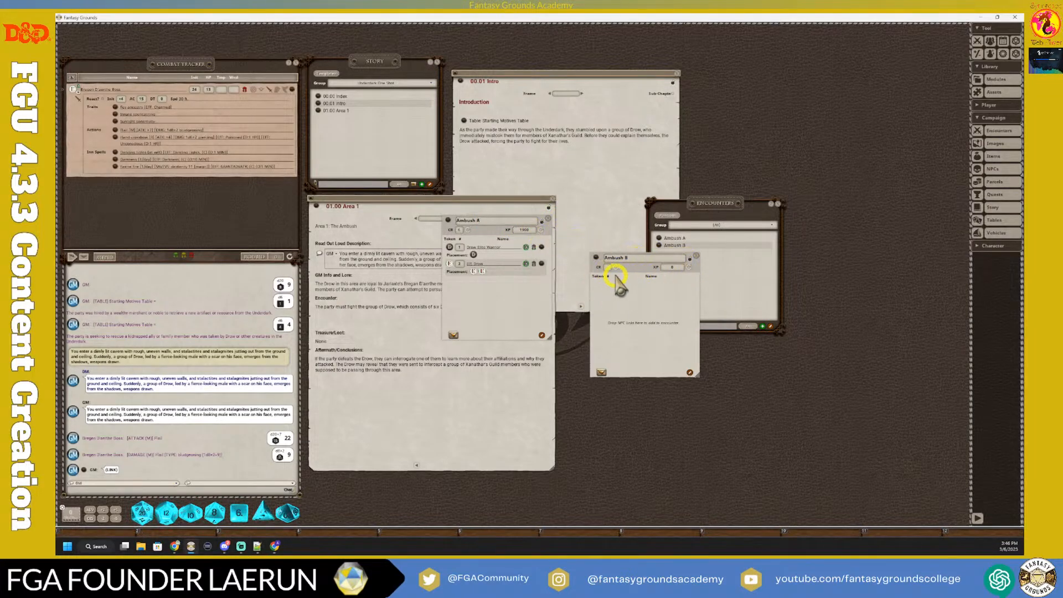
Step: Add "Elf, Drow" to Ambush B with a count of 4, calculate its CR and XP, and lock both ambush records
left_click_drag(545, 265, 623, 301)
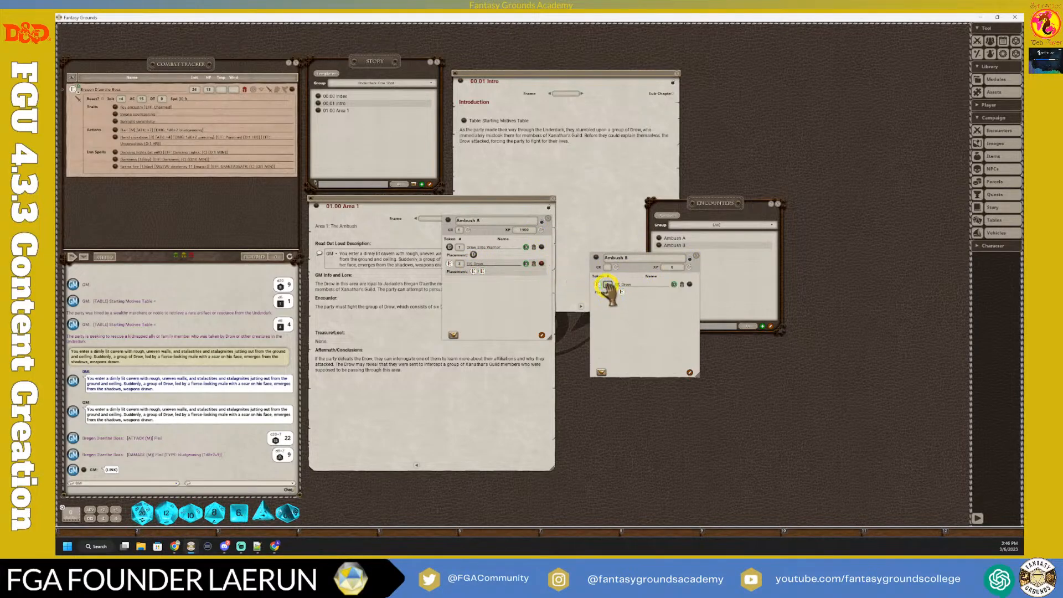
type("4")
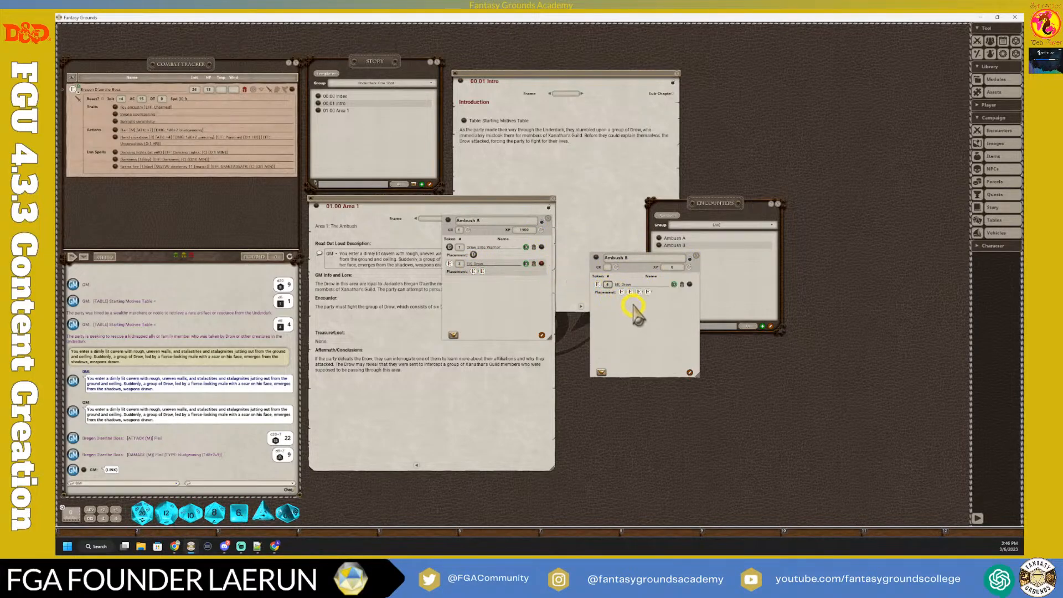
left_click(617, 268)
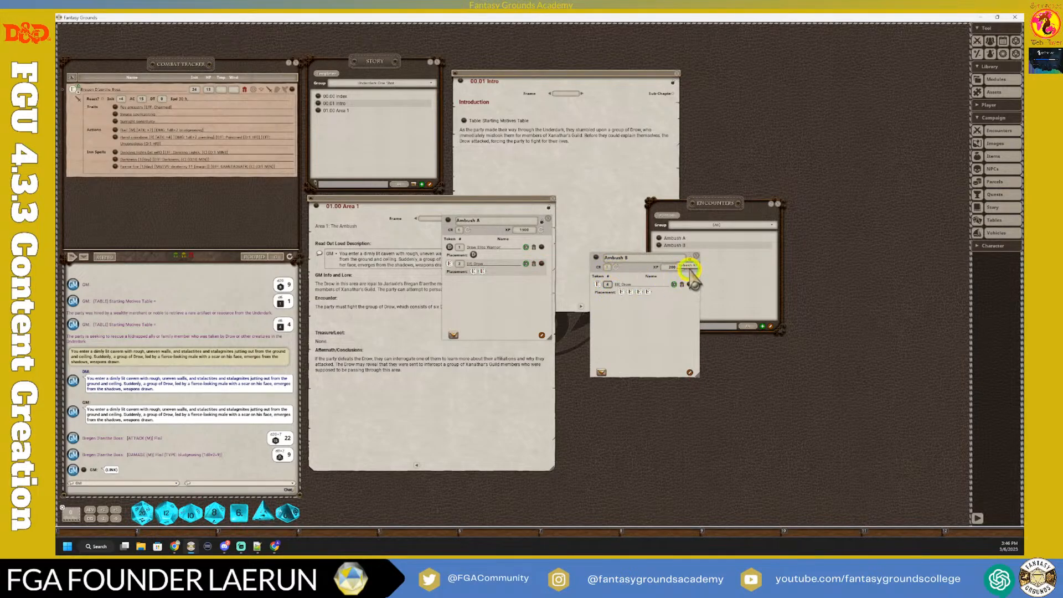
left_click(691, 259)
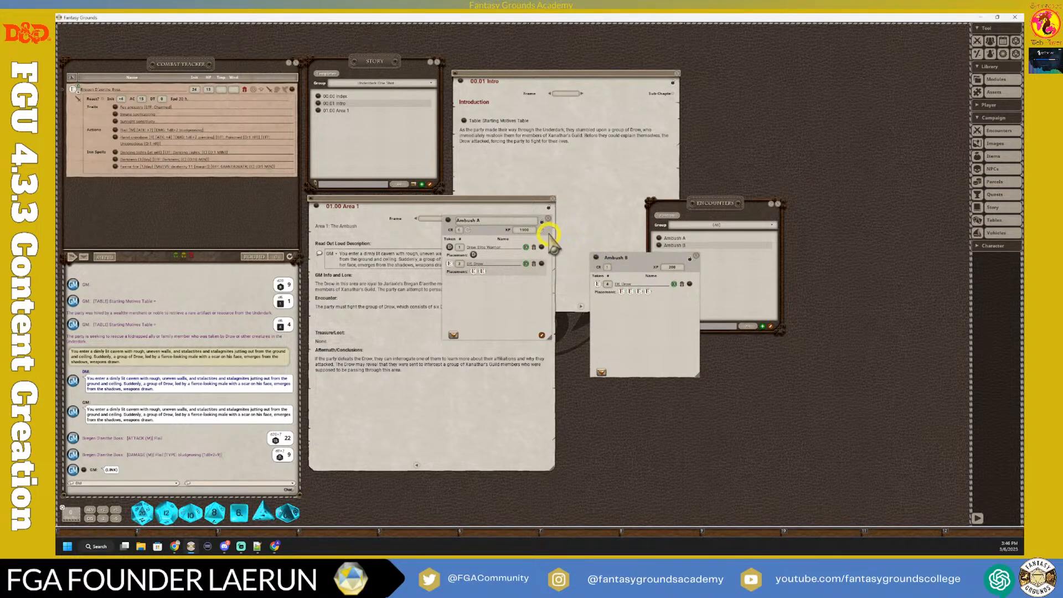
left_click(543, 221)
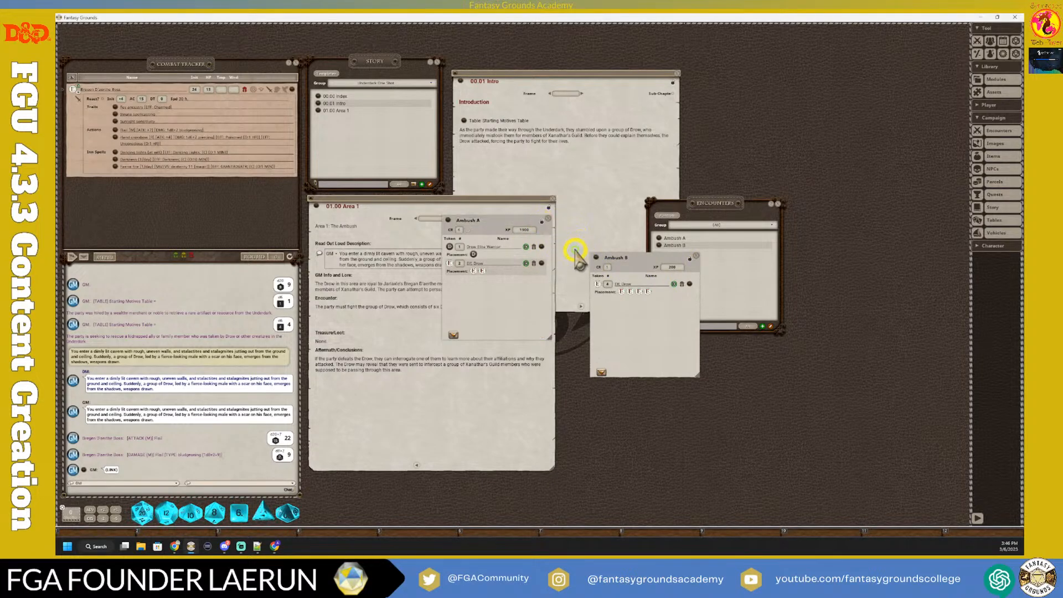
Step: Close the Encounters list and move the Ambush B and Ambush A records off the 01.00 Area 1 story page
left_click(782, 208)
left_click(780, 206)
left_click_drag(662, 254, 622, 257)
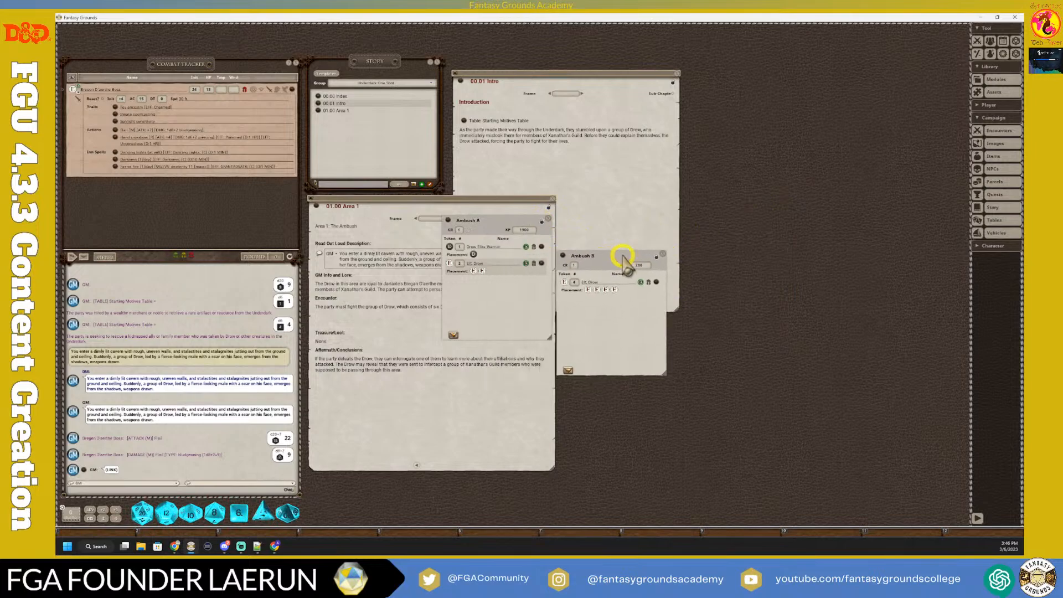
left_click_drag(487, 218, 670, 283)
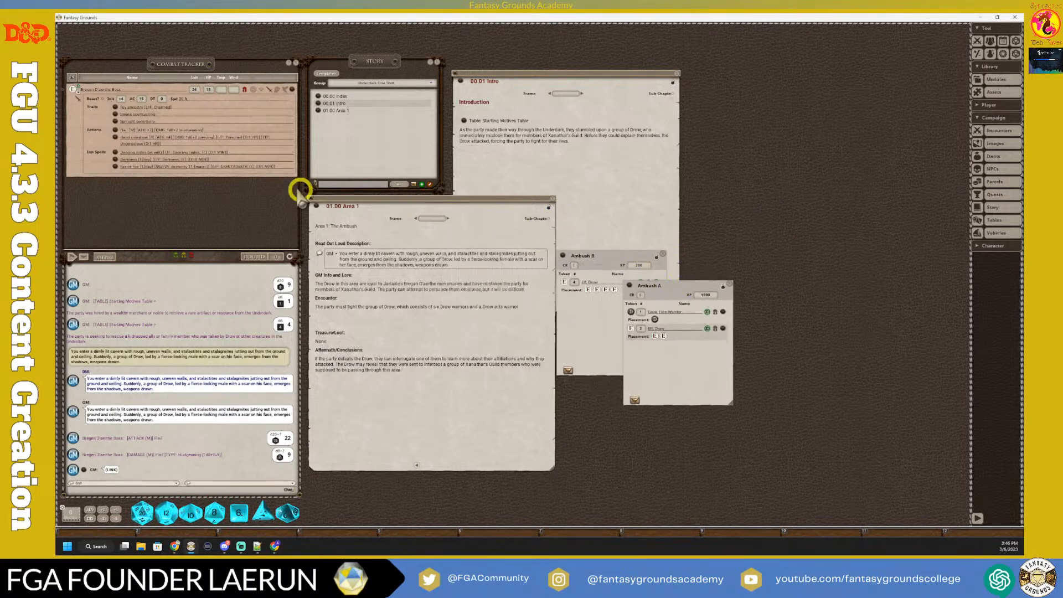
Step: Delete the drow boss entry from the combat tracker
right_click(292, 90)
left_click(269, 111)
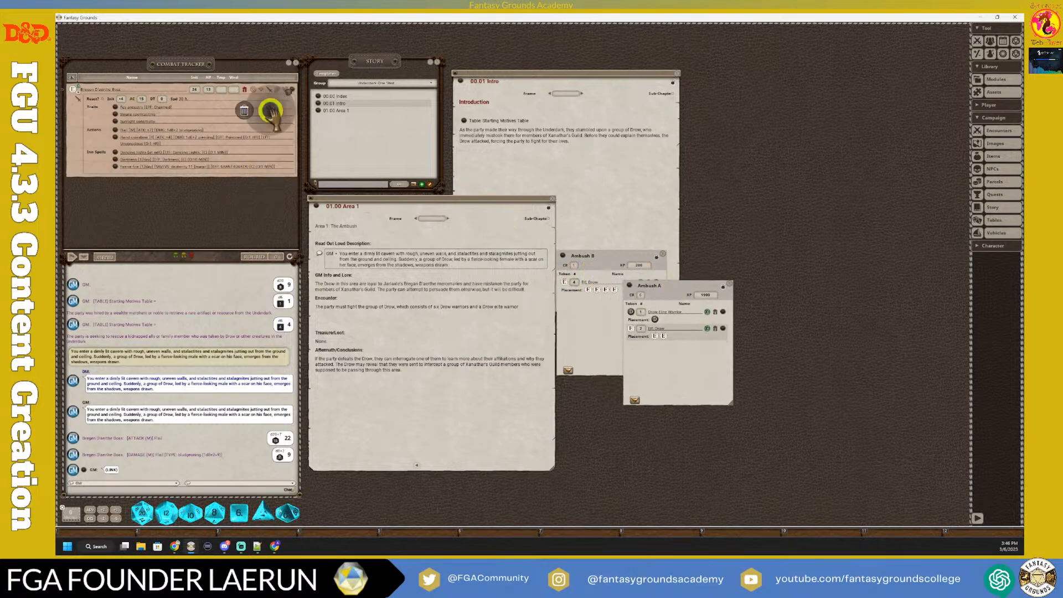
left_click(240, 112)
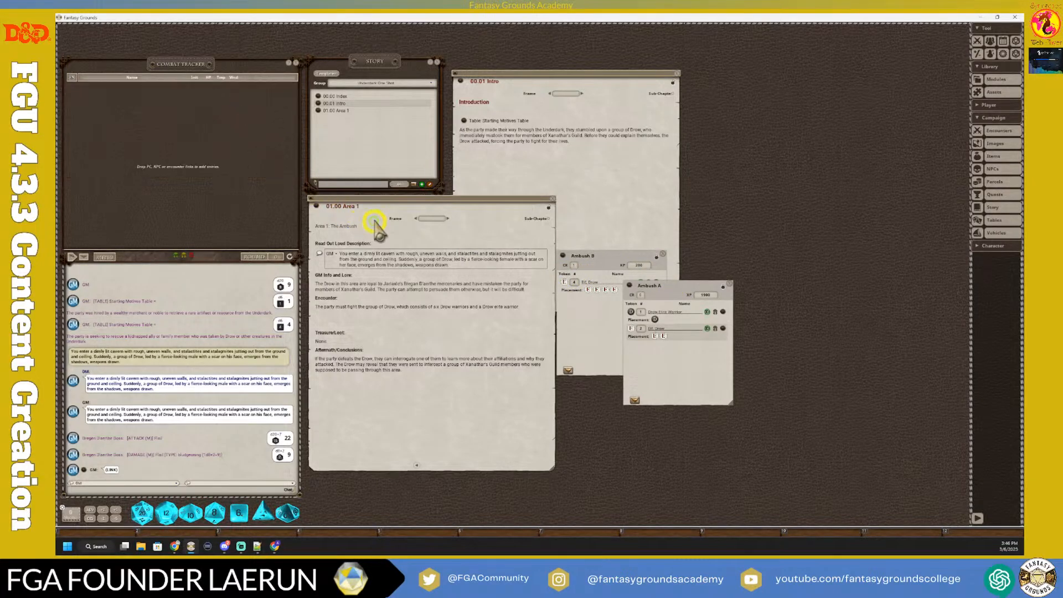
Step: Link Ambush A and Ambush B below the Encounter text of the 01.00 Area 1 story, A above B, and close both encounter records
left_click(565, 256)
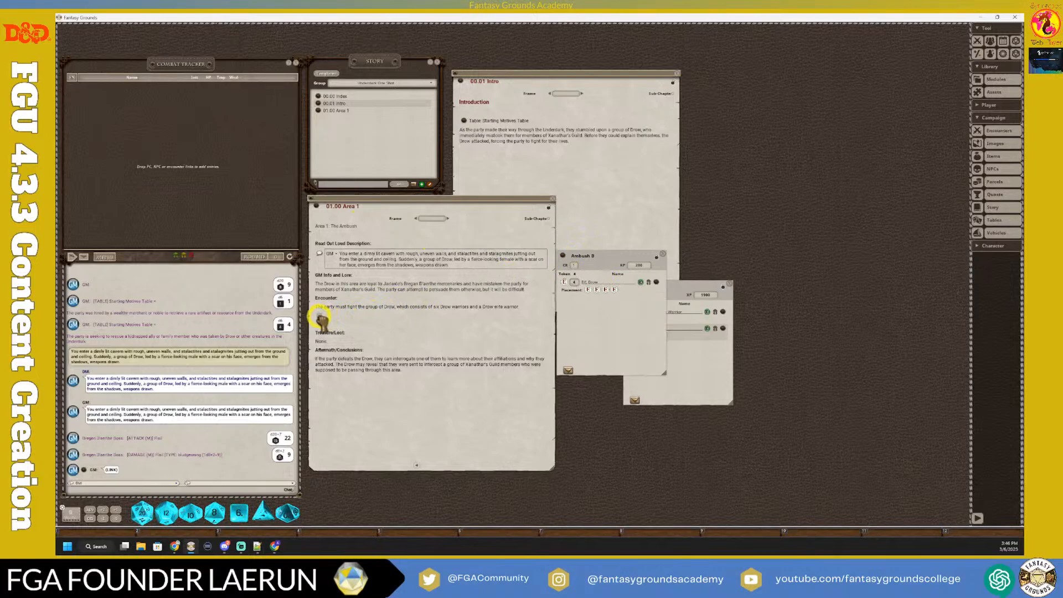
left_click_drag(324, 317, 324, 317)
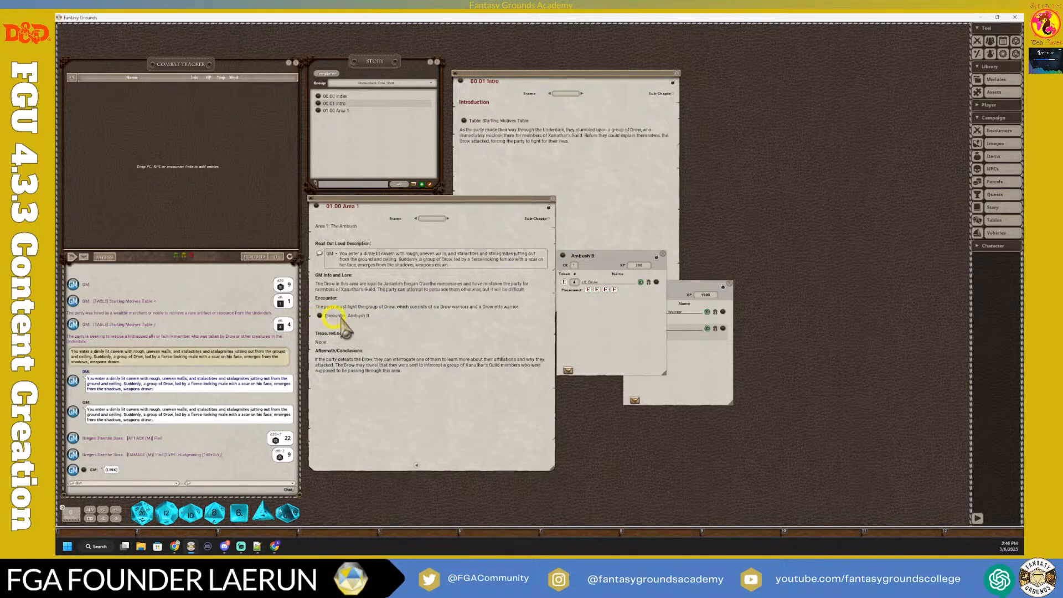
left_click(690, 288)
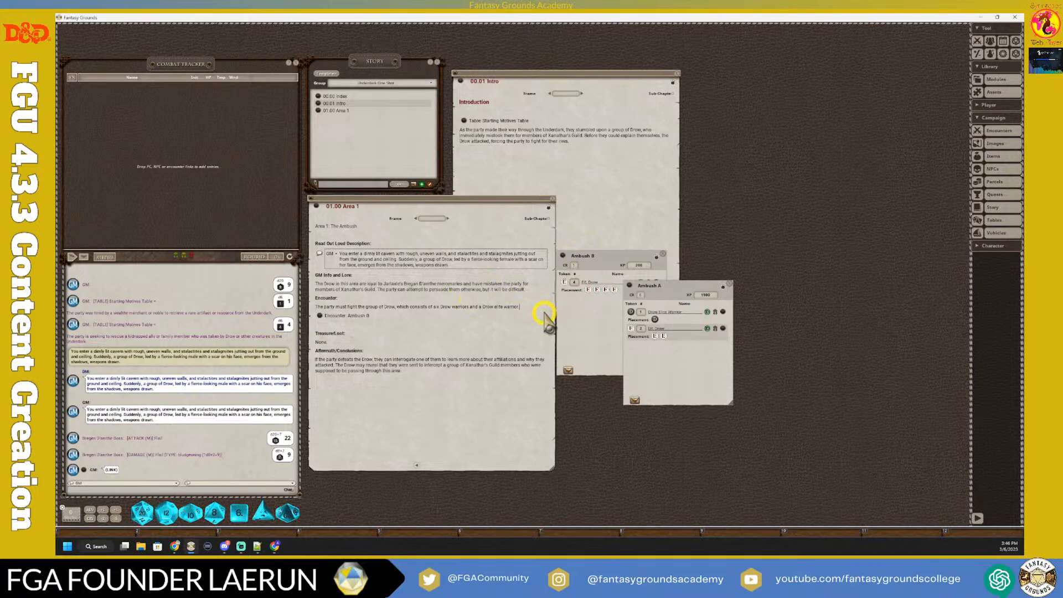
key("Return")
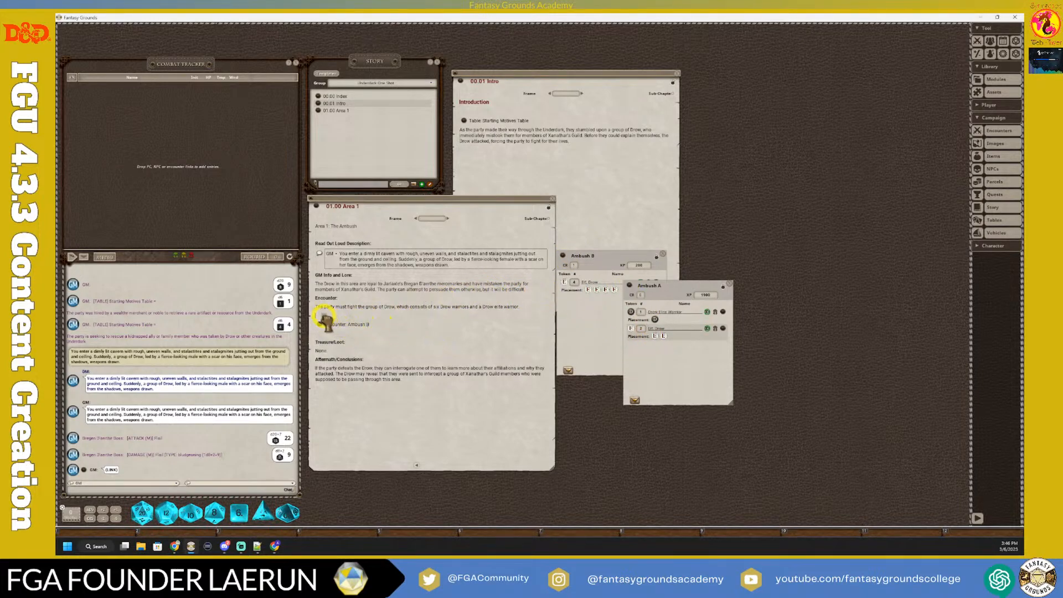
left_click_drag(321, 317, 323, 315)
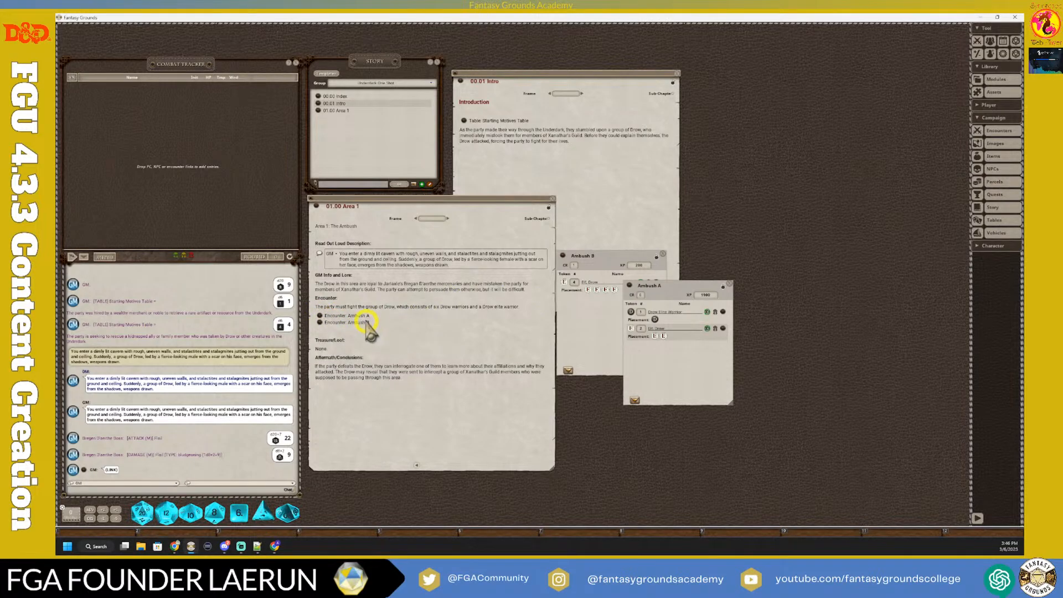
left_click(729, 284)
left_click(663, 254)
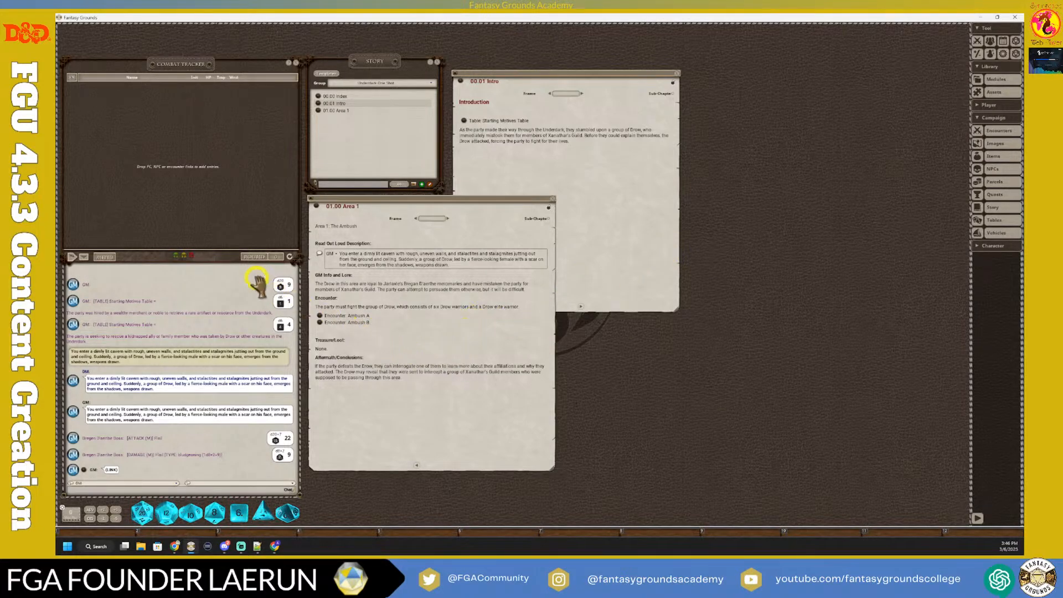
Step: Enlarge the combat tracker, then add the Ambush B encounter to it from its link in the Area 1 story
left_click_drag(230, 263, 222, 326)
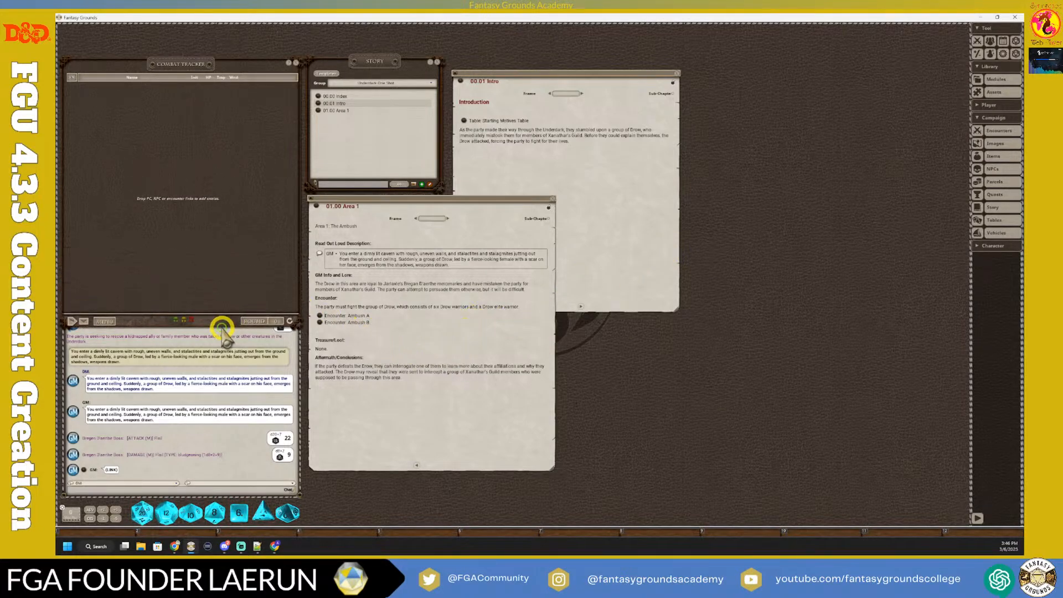
left_click_drag(379, 198, 402, 112)
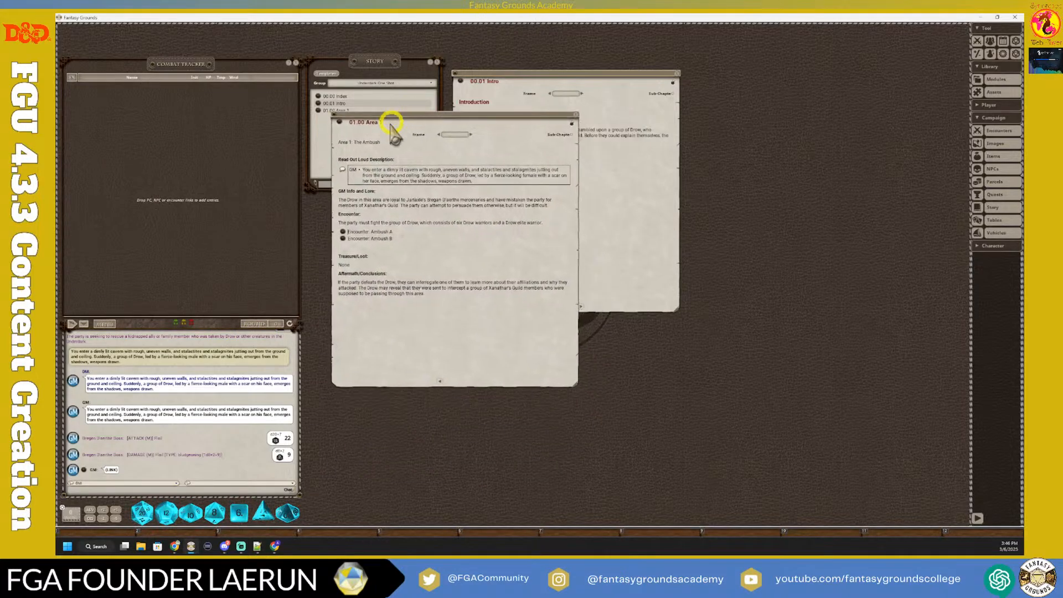
left_click(343, 239)
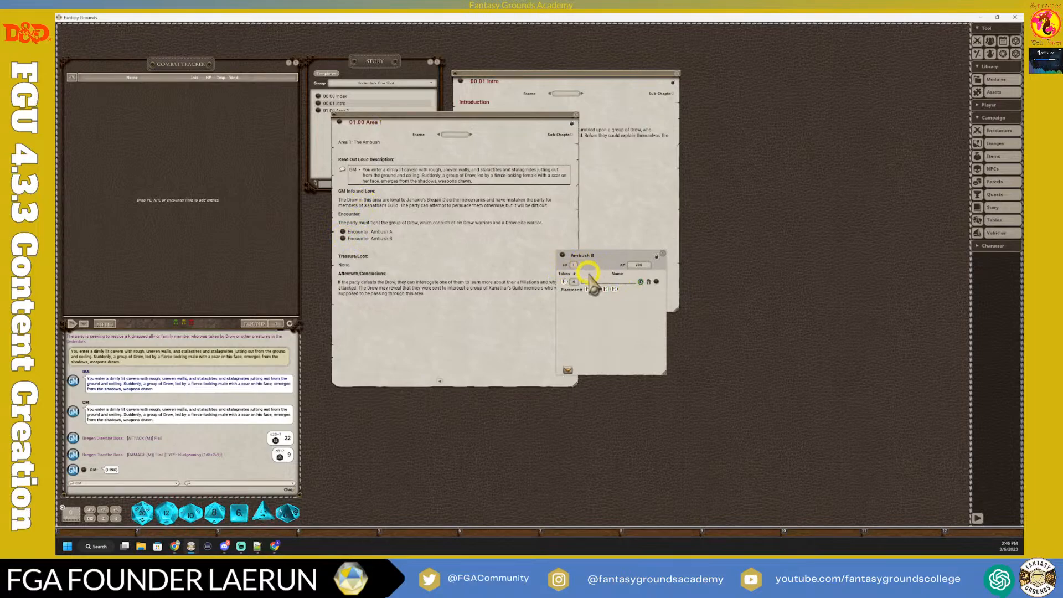
left_click(568, 370)
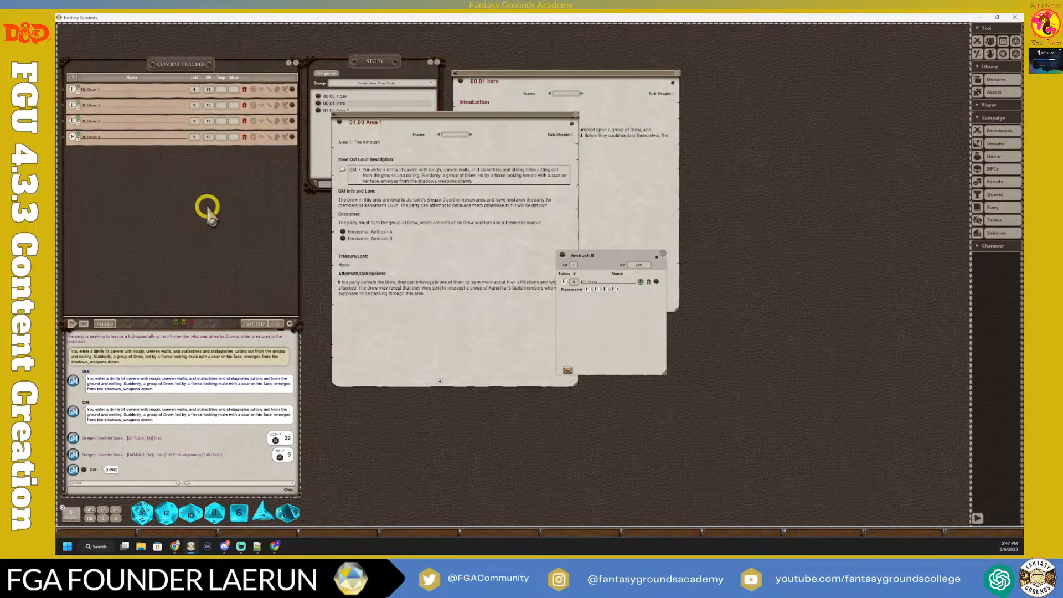
left_click(664, 254)
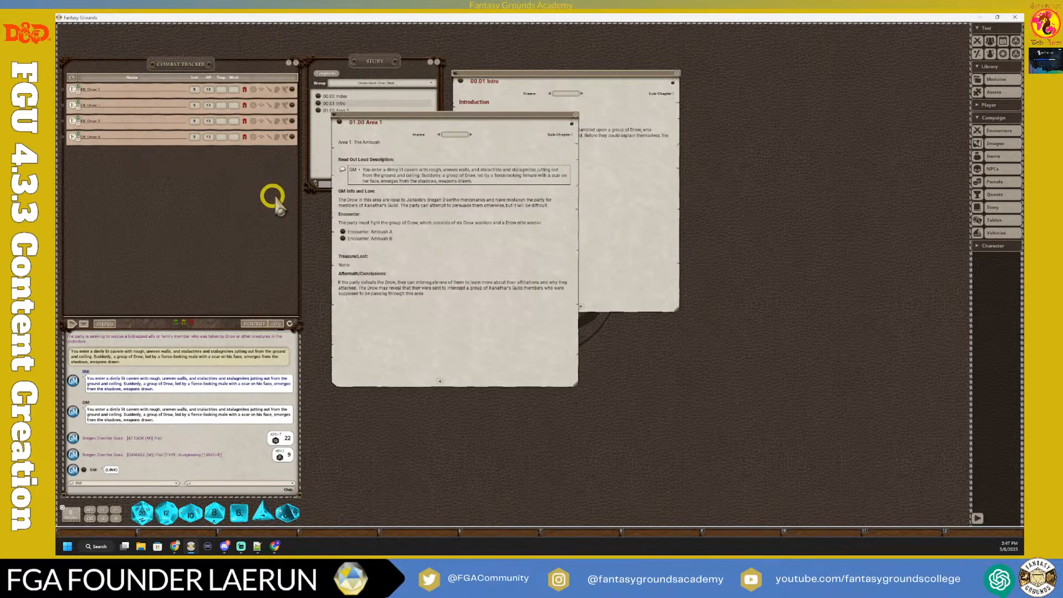
Step: Add the Ambush A encounter to the combat tracker from its story link and delete two of the "Elf, Drow" combatants
left_click(343, 232)
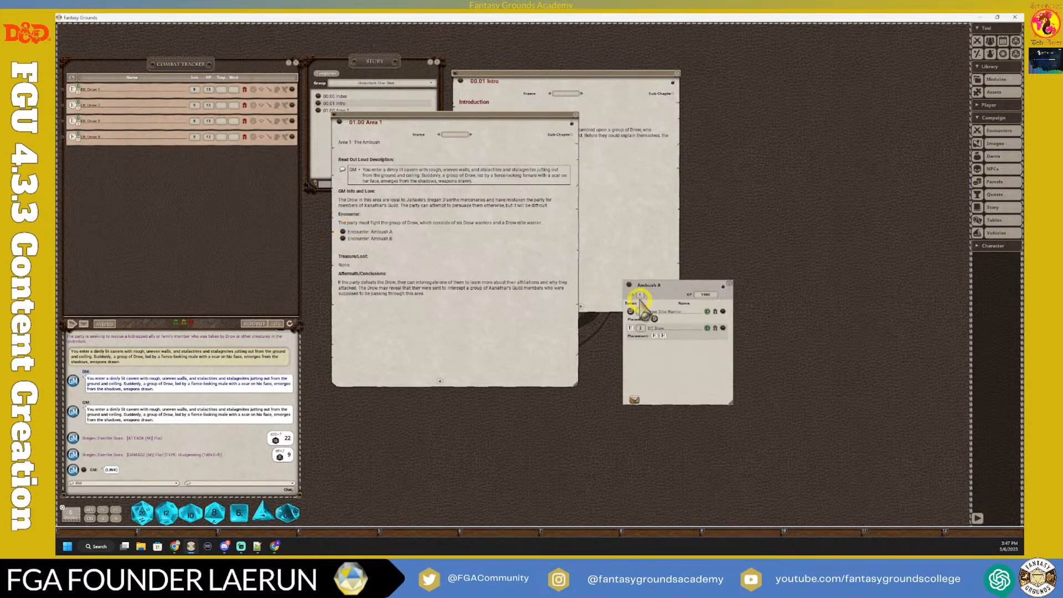
left_click(634, 400)
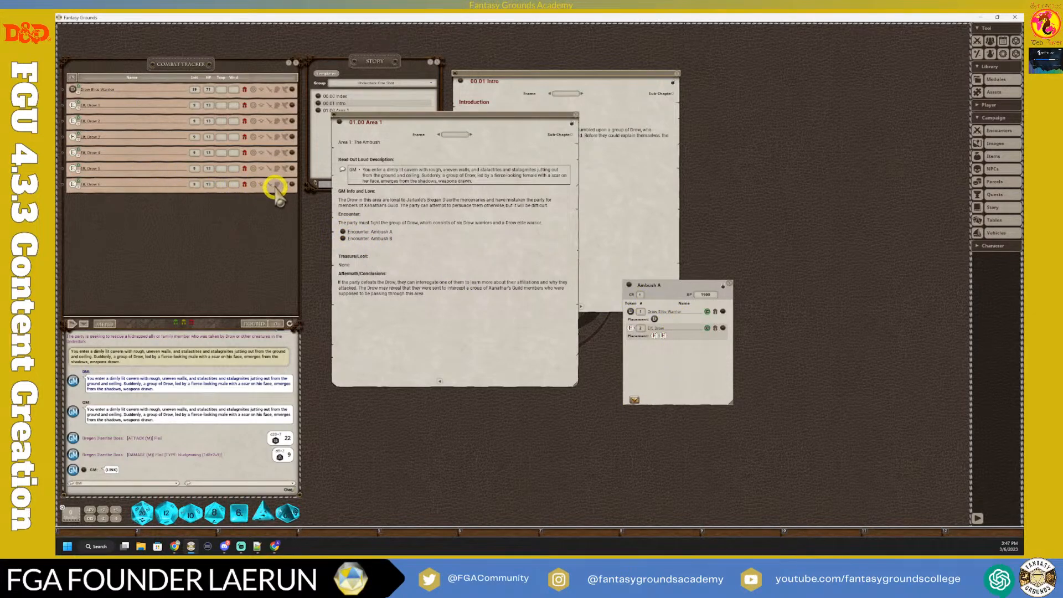
left_click(292, 184)
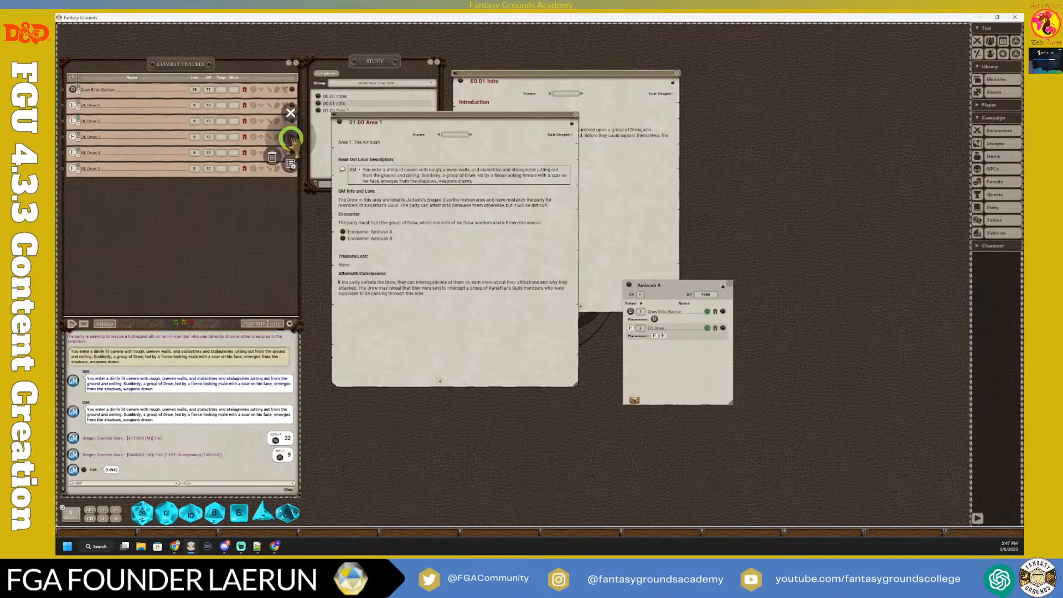
left_click(251, 163)
left_click(250, 162)
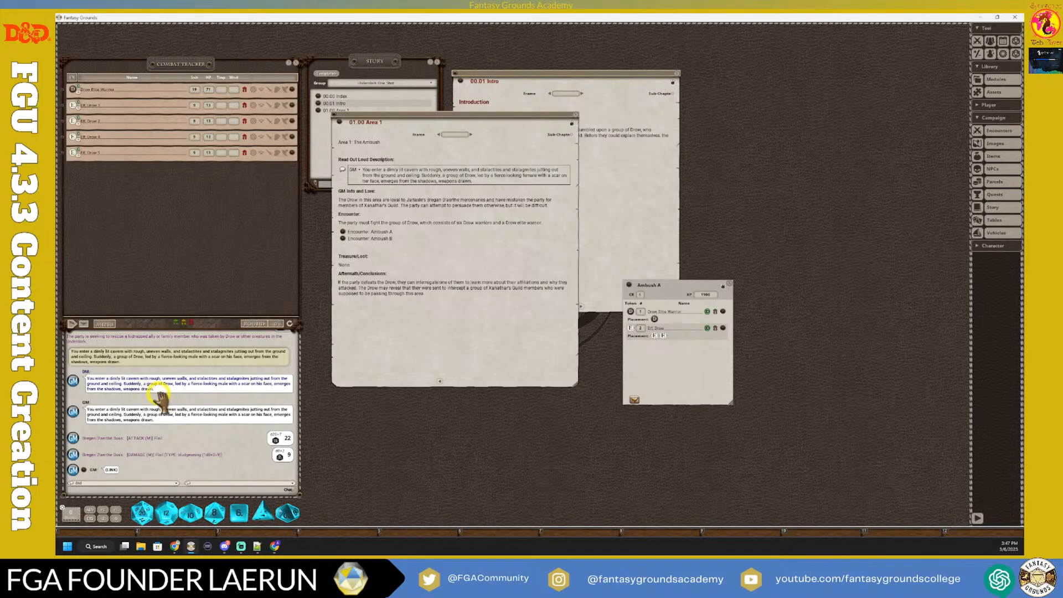
left_click(202, 546)
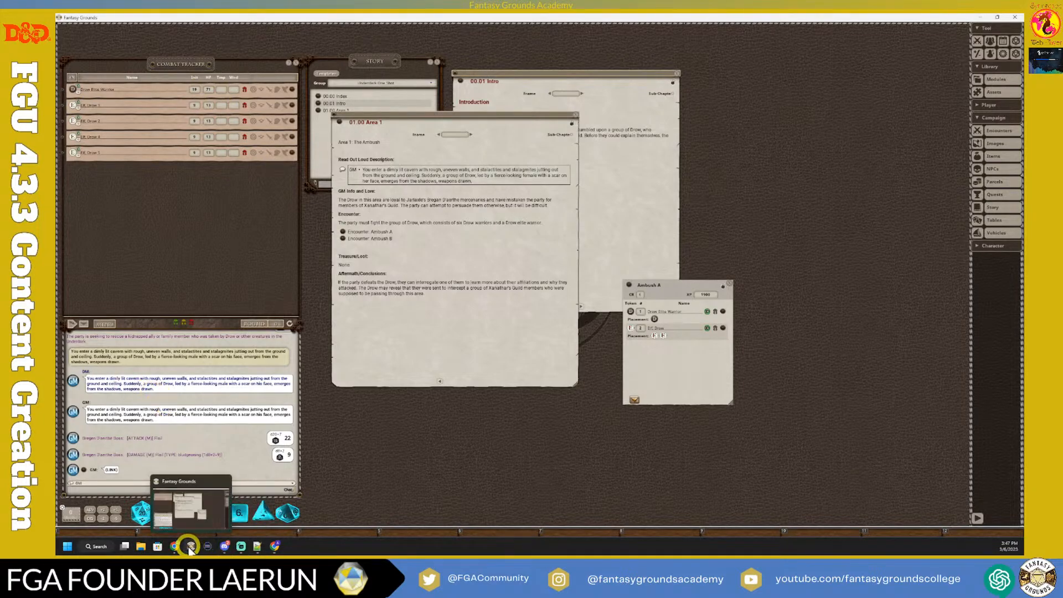
left_click(191, 547)
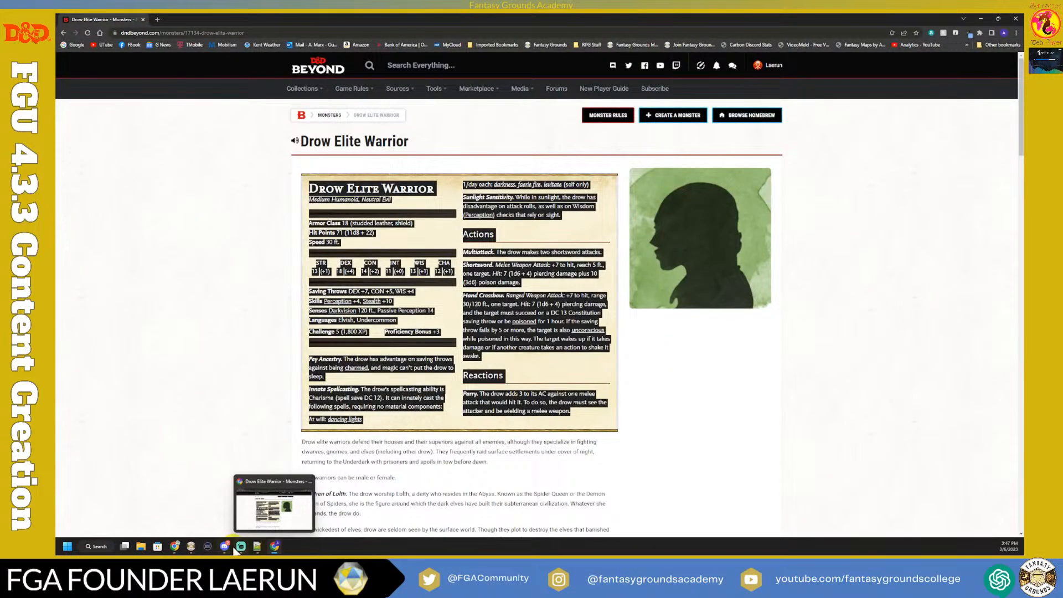
left_click(225, 547)
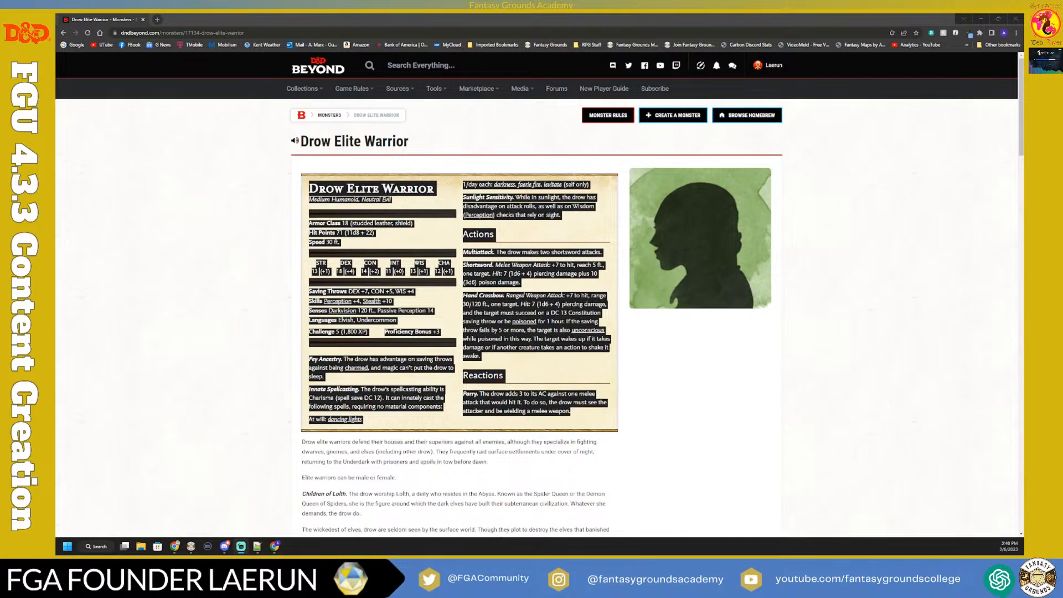
left_click(191, 546)
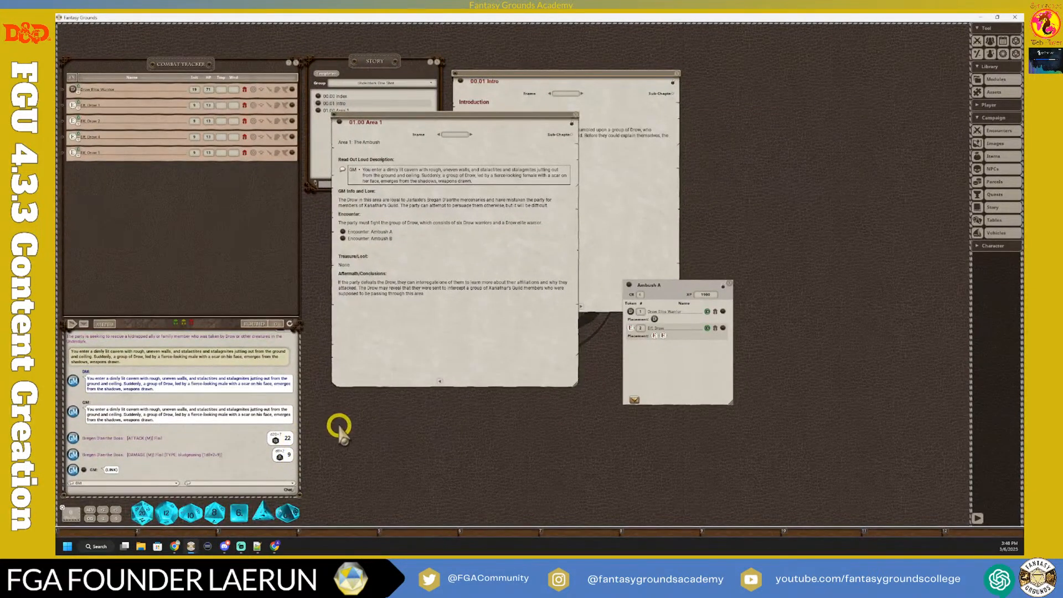